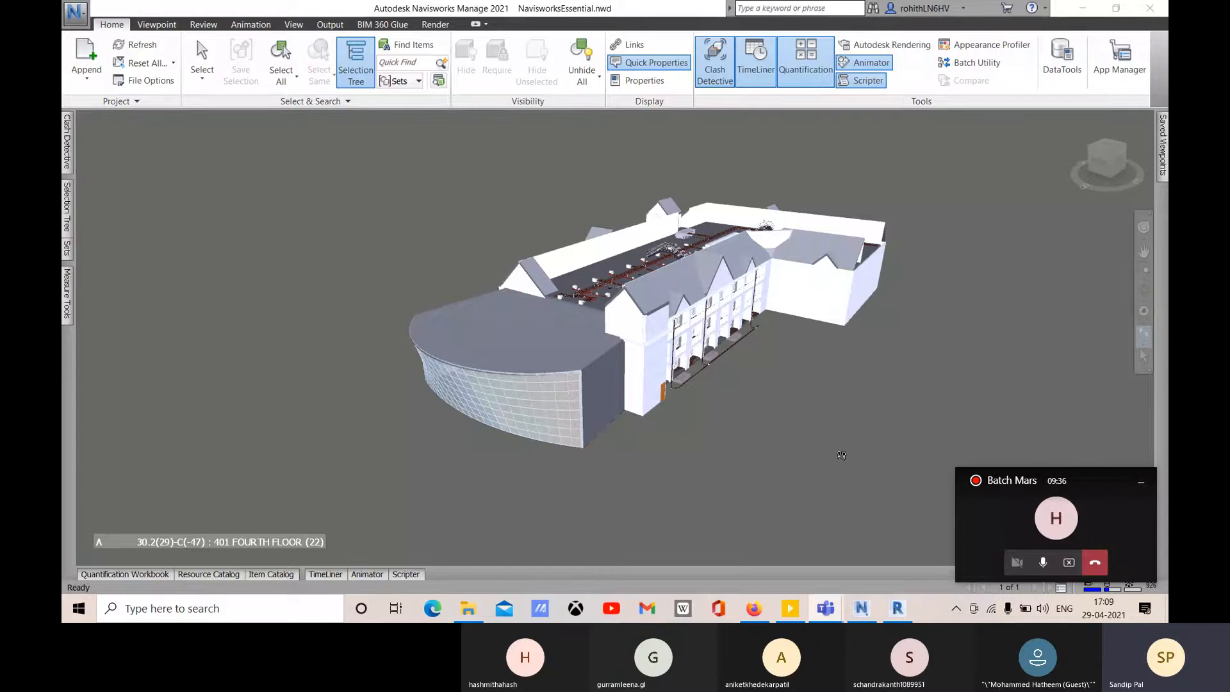
- Dock the Clash Detective window open from the View tab's Windows list, then bring up the application menu
mouse_move(476, 336)
click(68, 144)
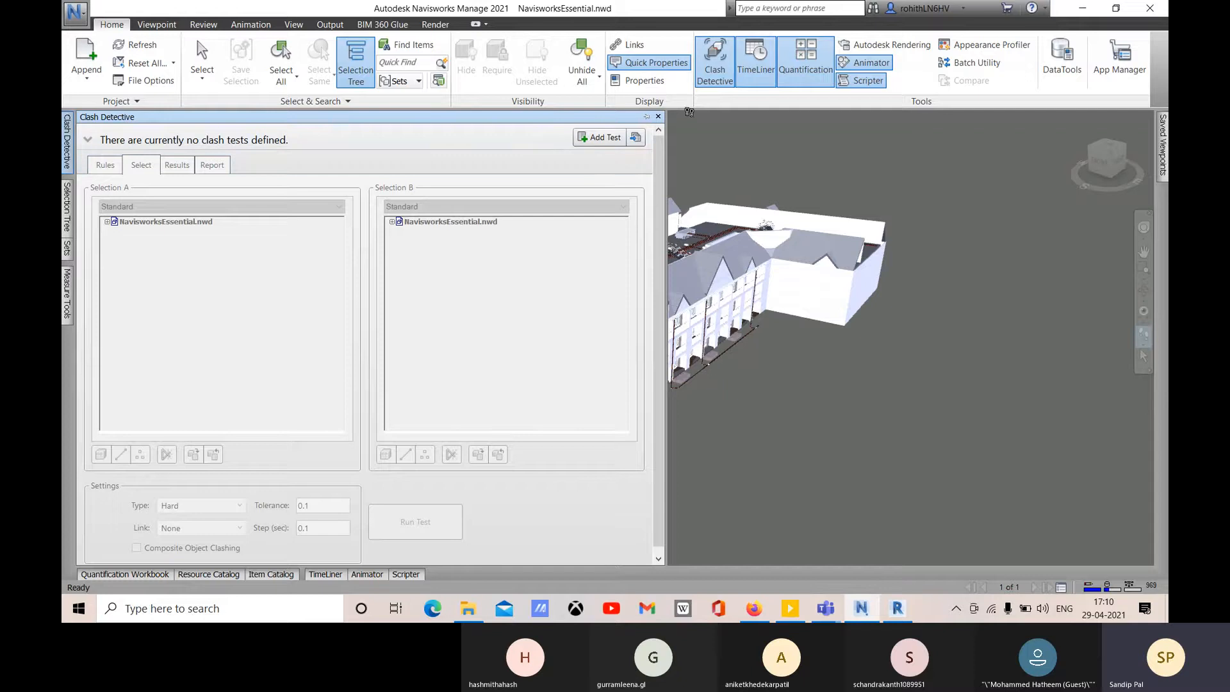
click(658, 116)
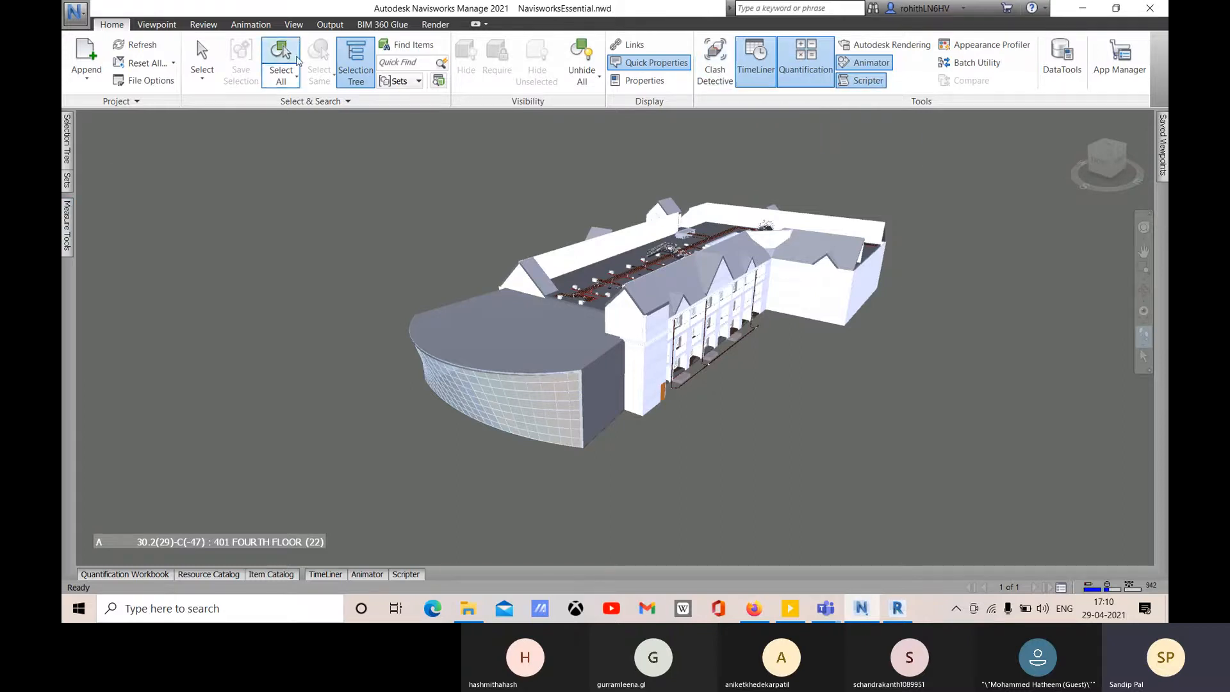
click(297, 25)
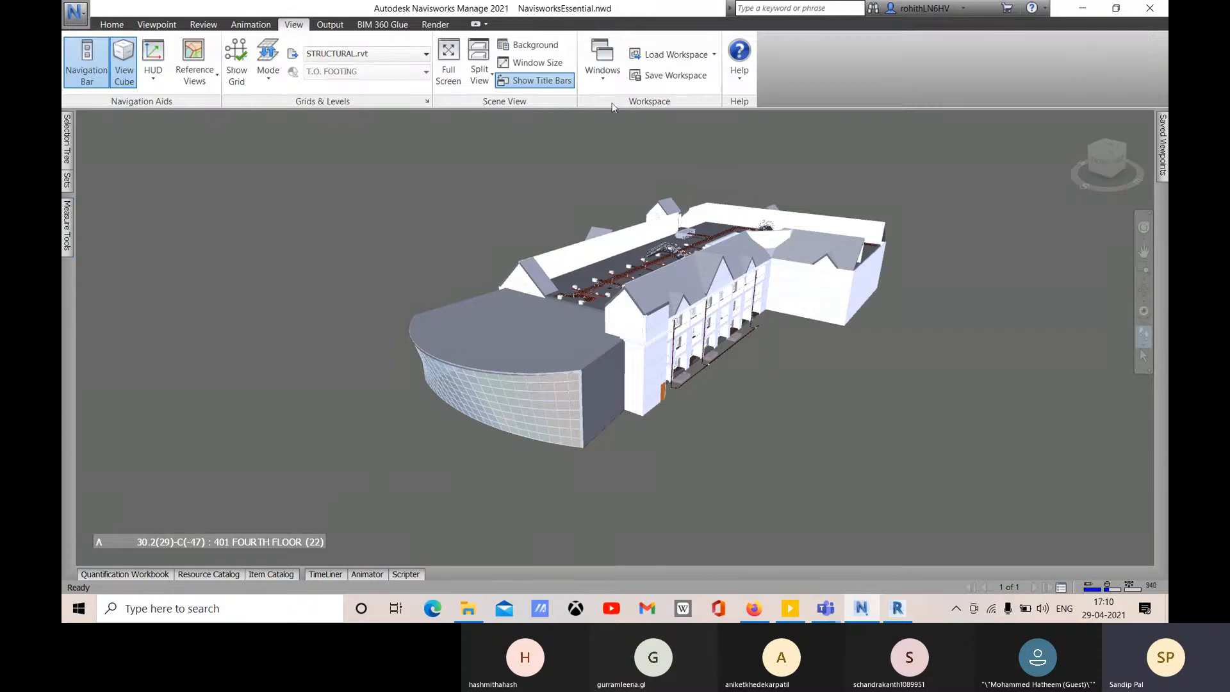
click(607, 79)
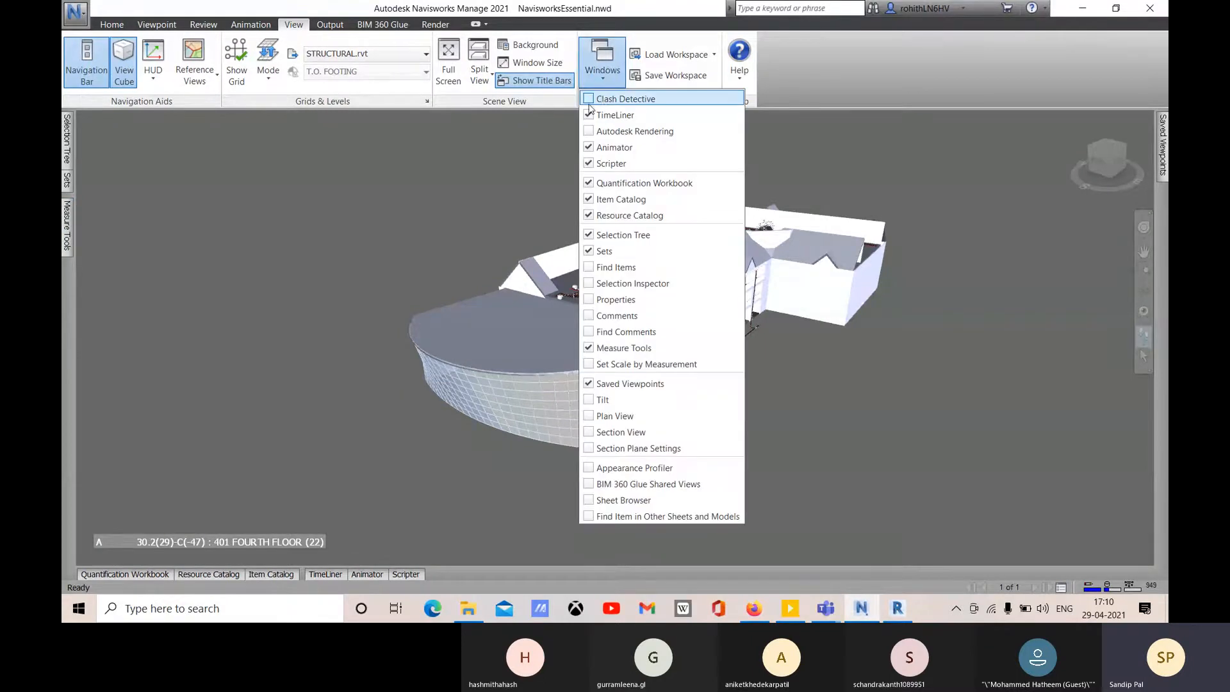
click(593, 101)
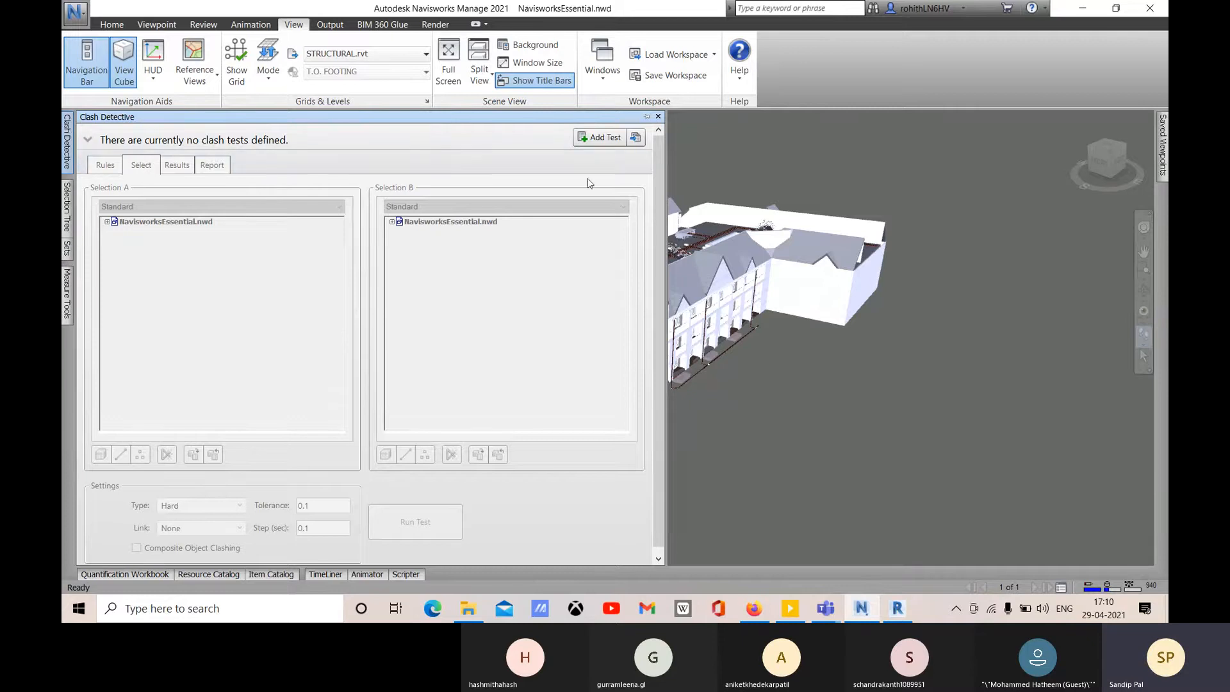
click(75, 13)
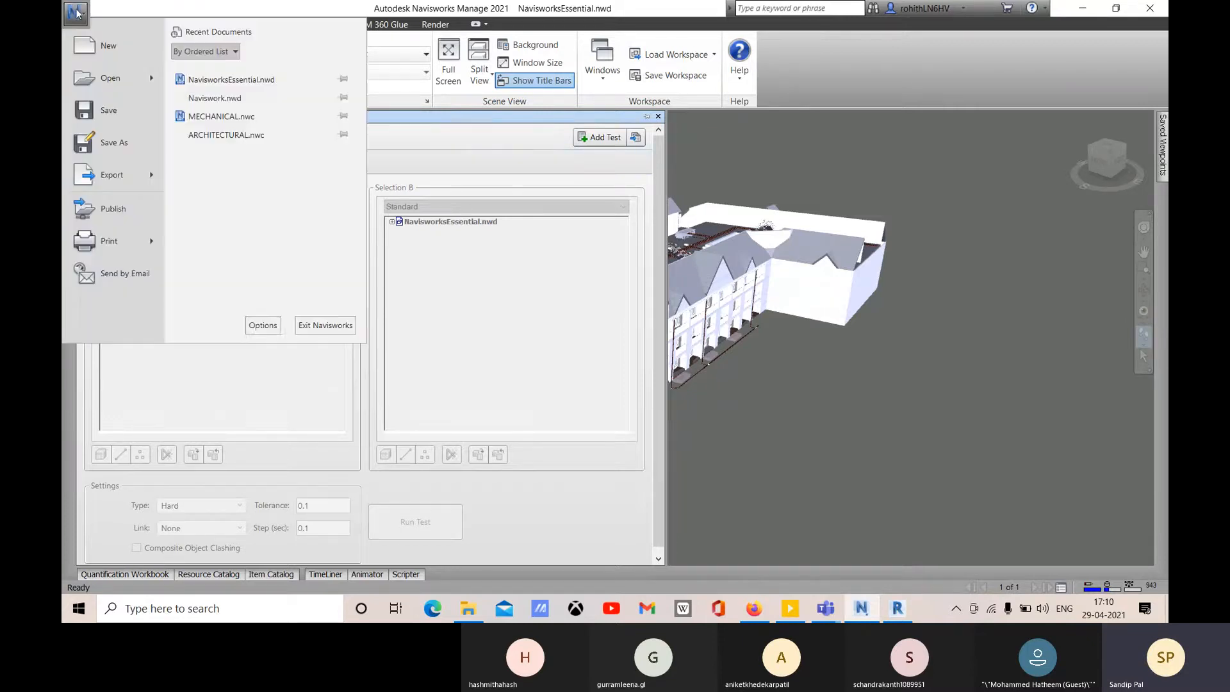
- In the Options Editor, browse General's Undo, Locations, Local Caching, Environment and Auto-Save pages
click(263, 325)
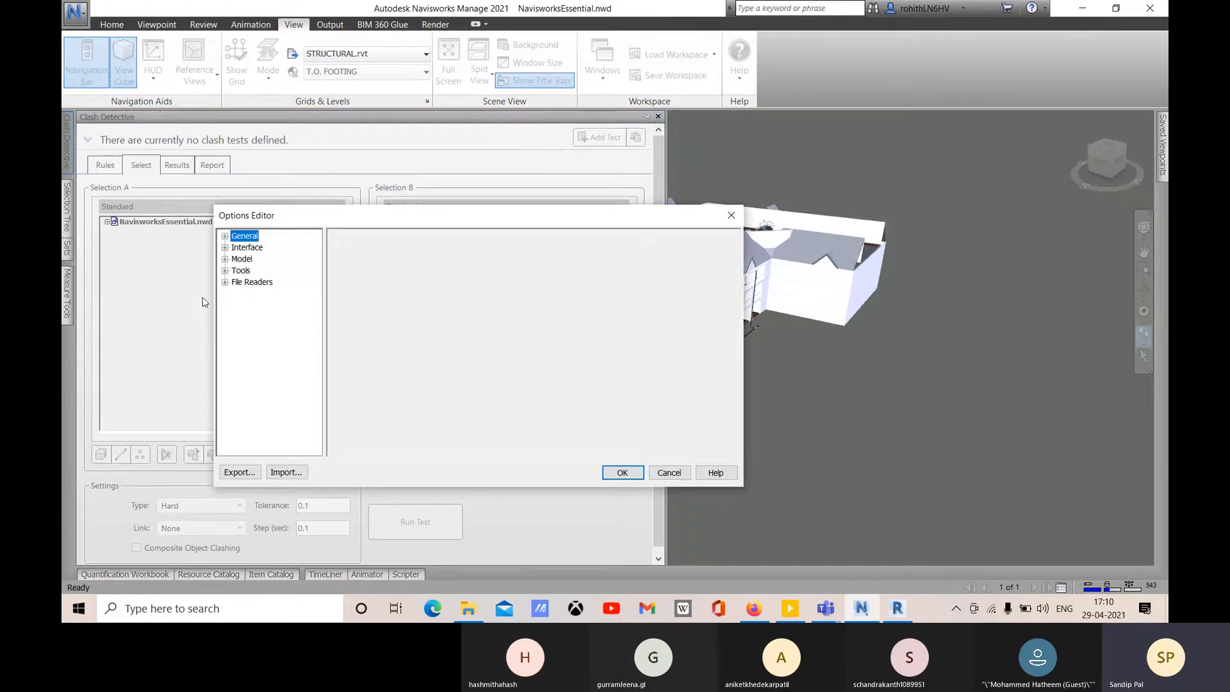
click(225, 236)
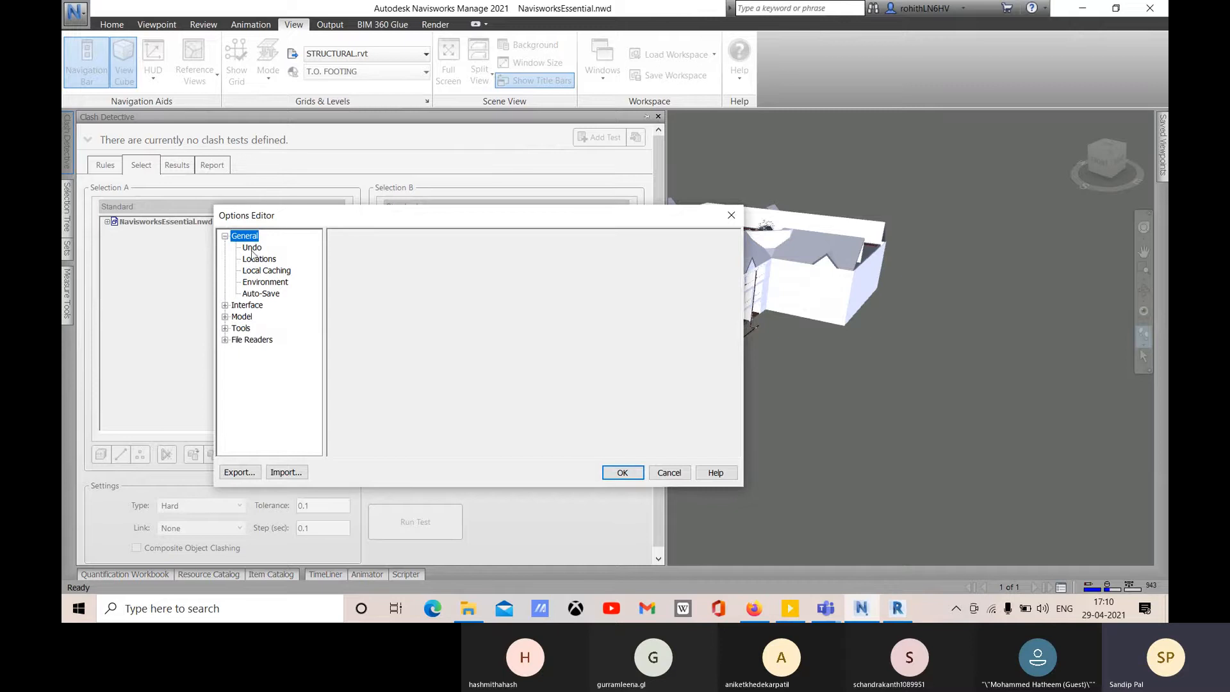
click(252, 249)
click(263, 259)
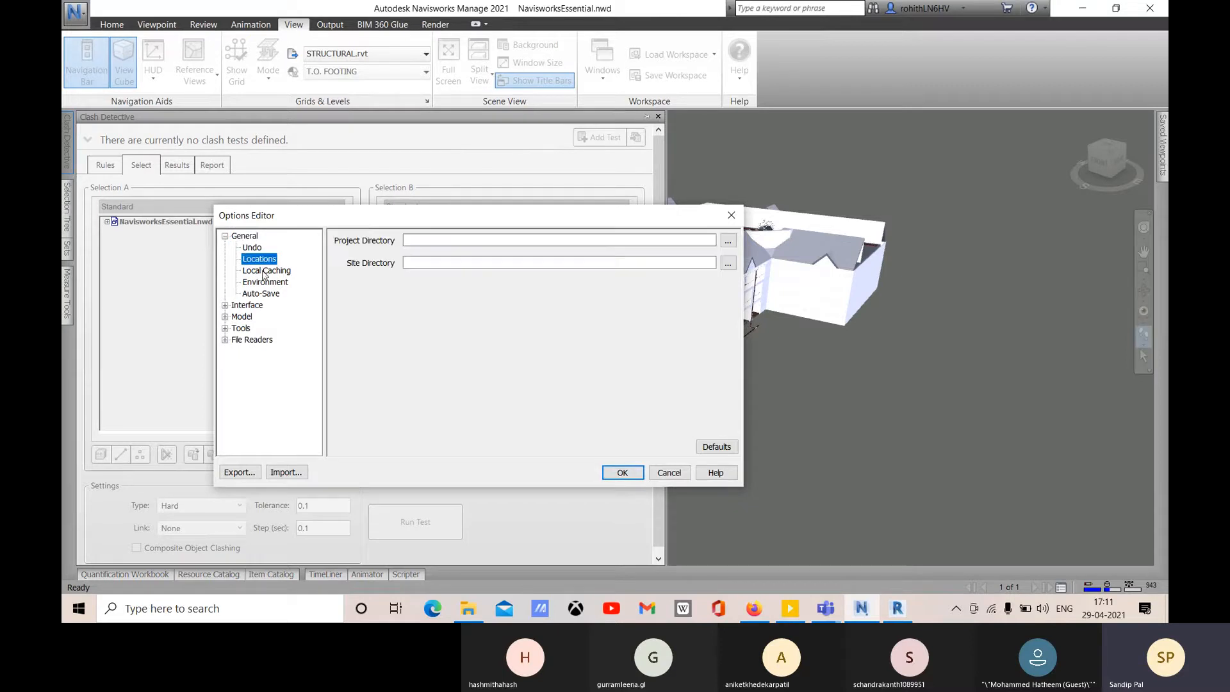
click(266, 272)
click(268, 283)
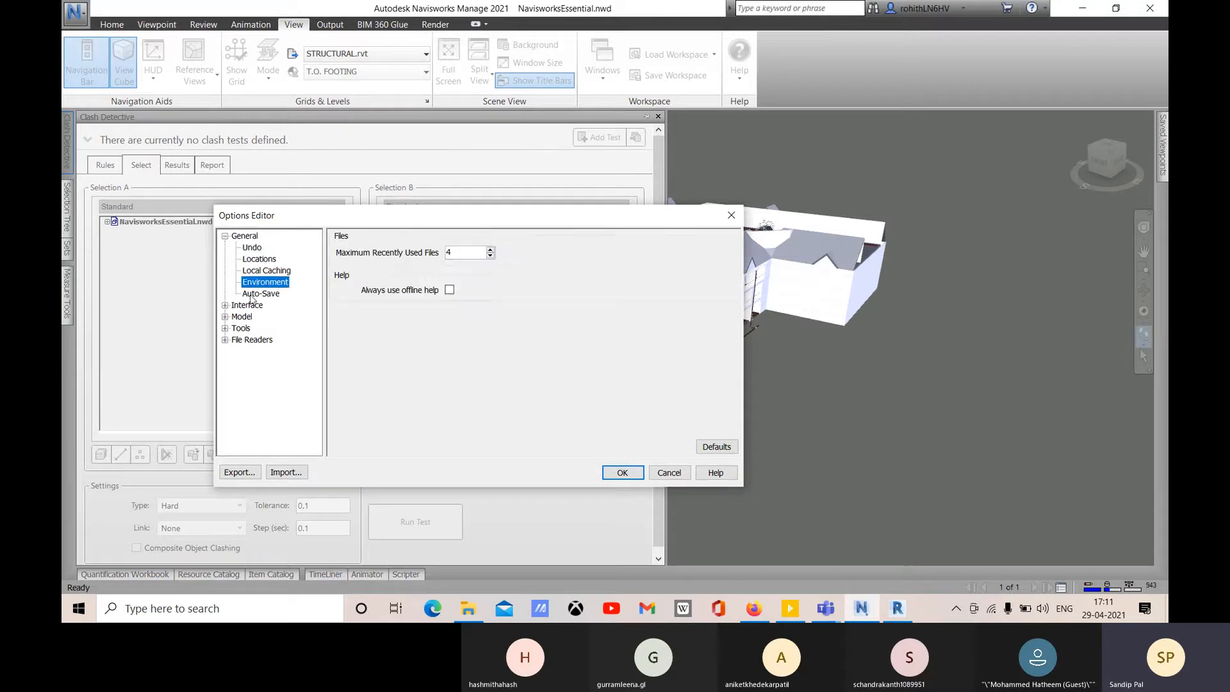
click(276, 295)
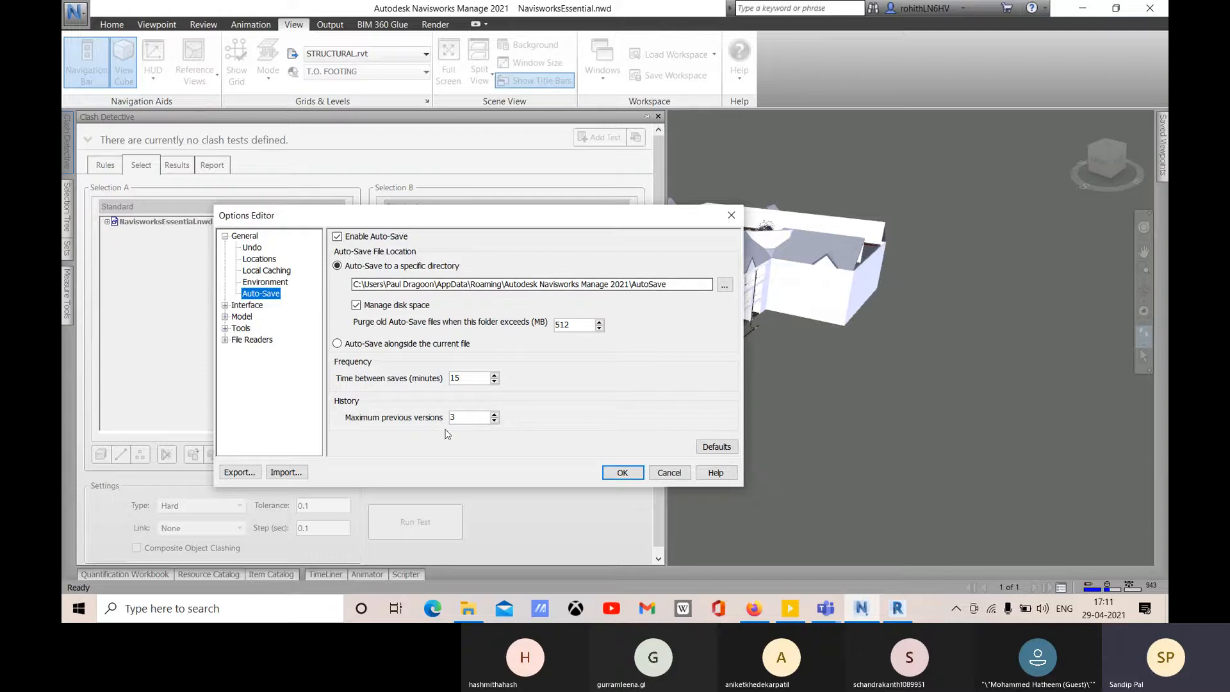
- Under Interface, keep the linear display units as Meters and check the Sectioning capping settings
click(225, 306)
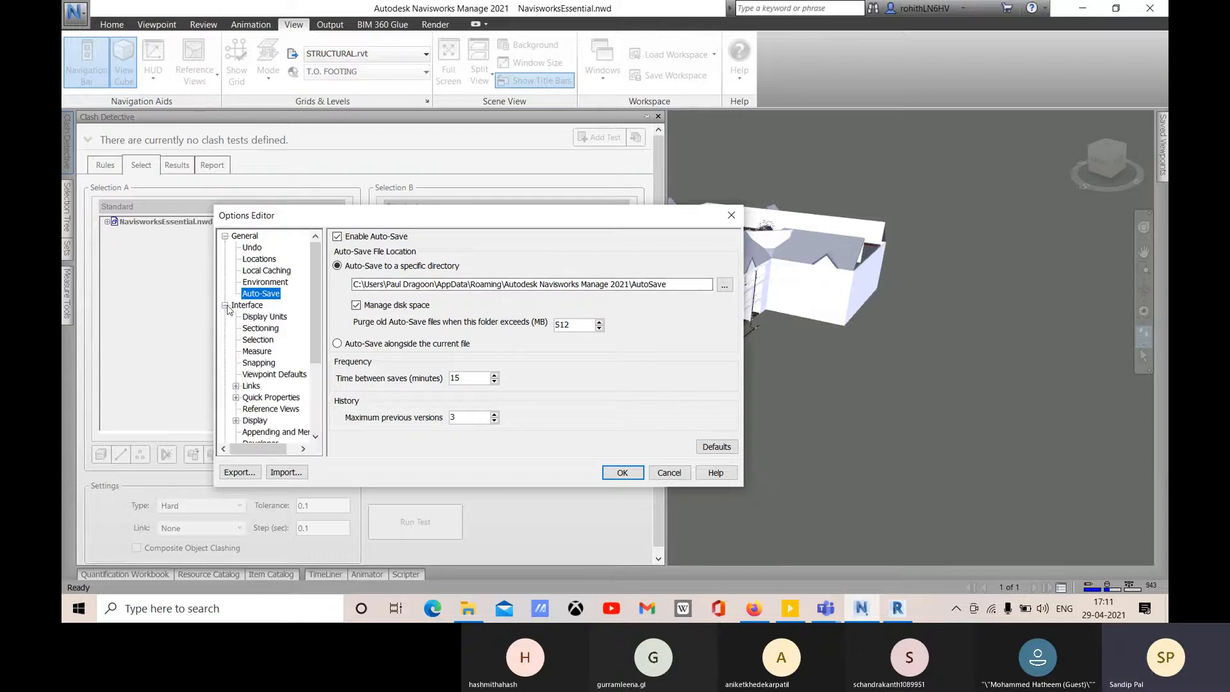
click(260, 318)
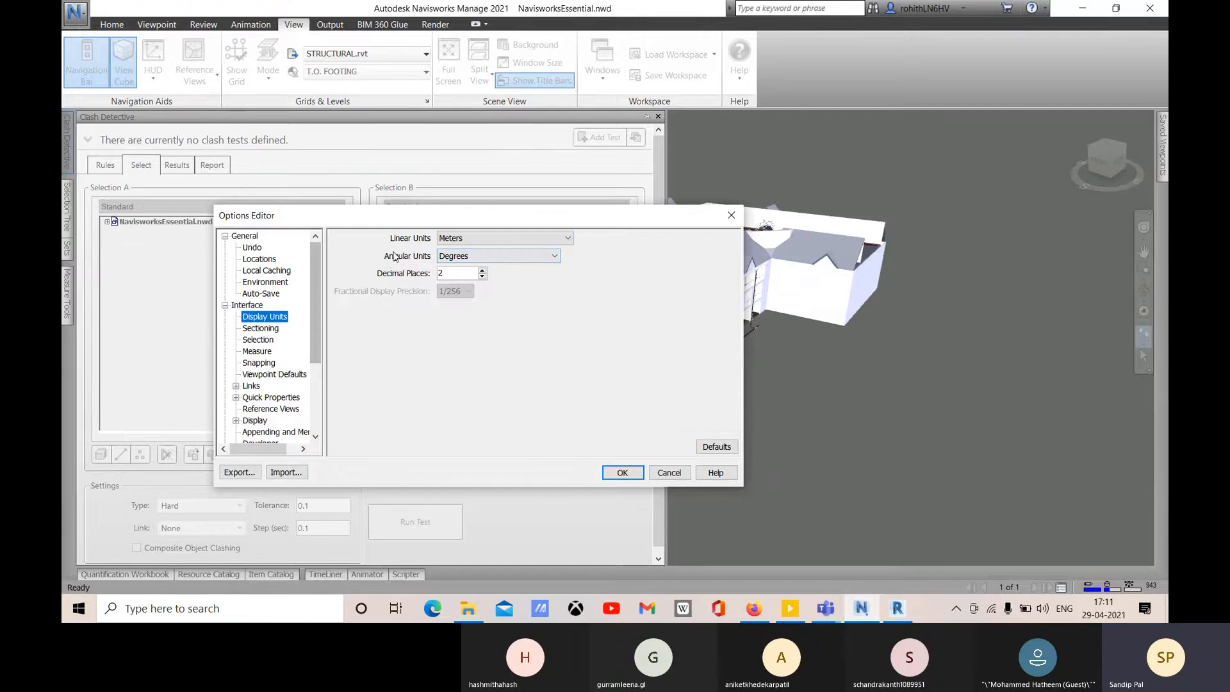
click(499, 239)
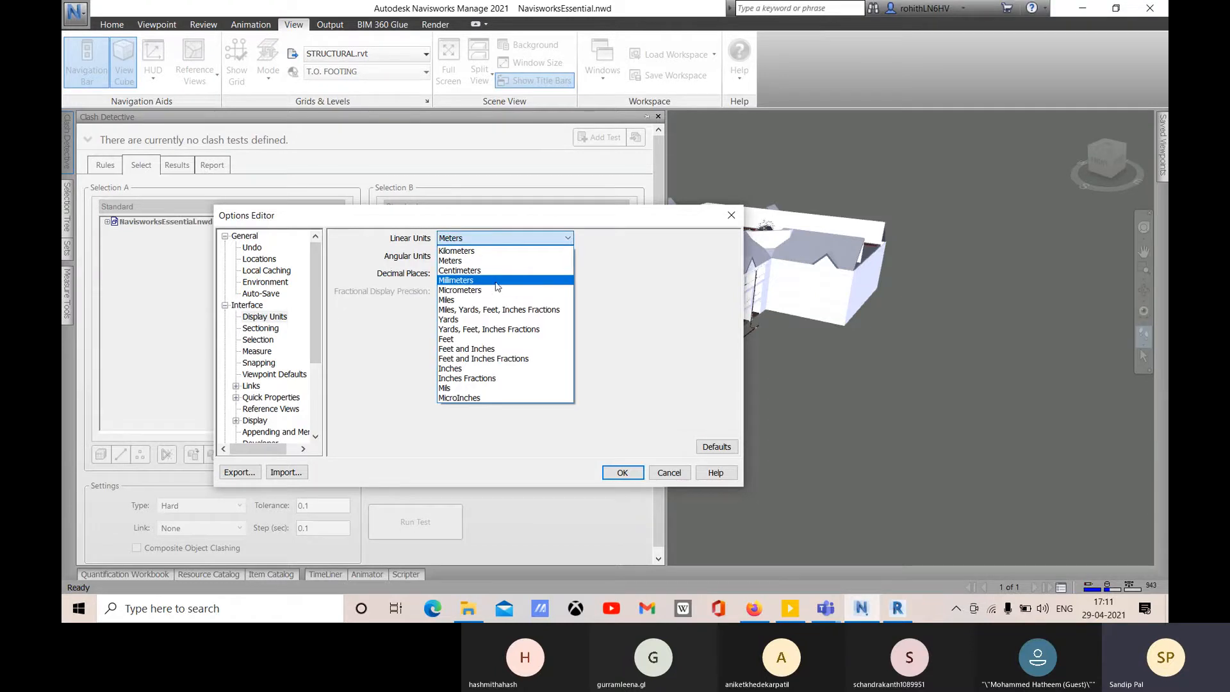
click(500, 262)
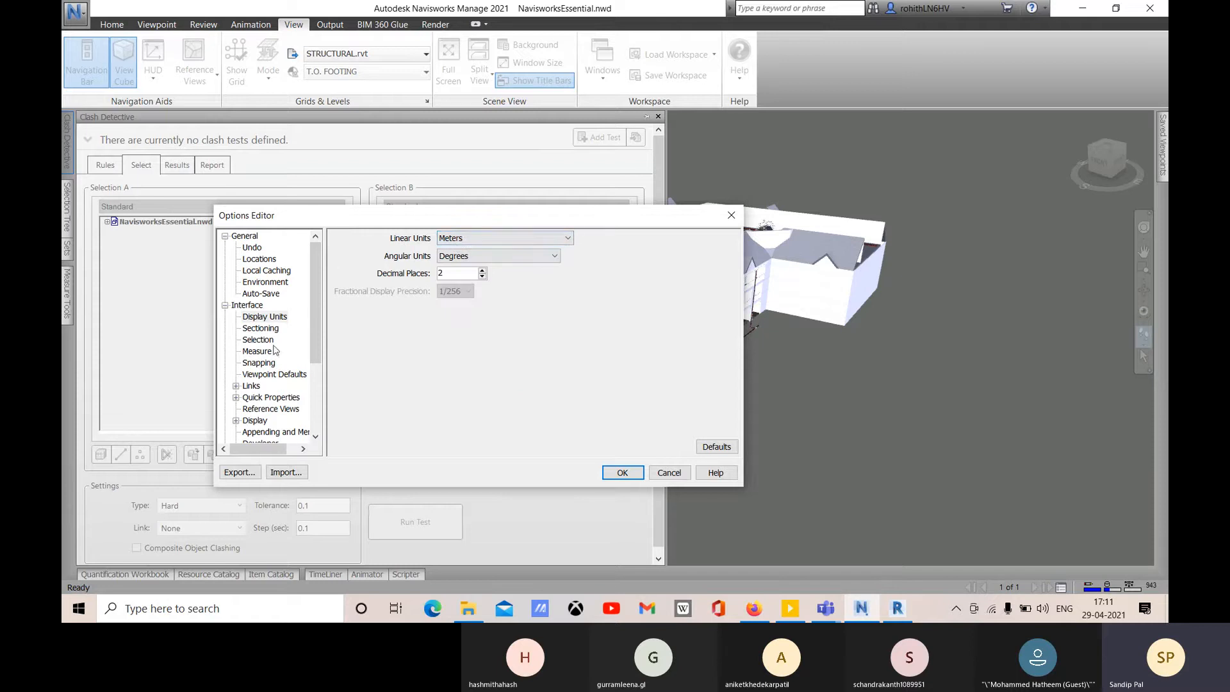
click(261, 328)
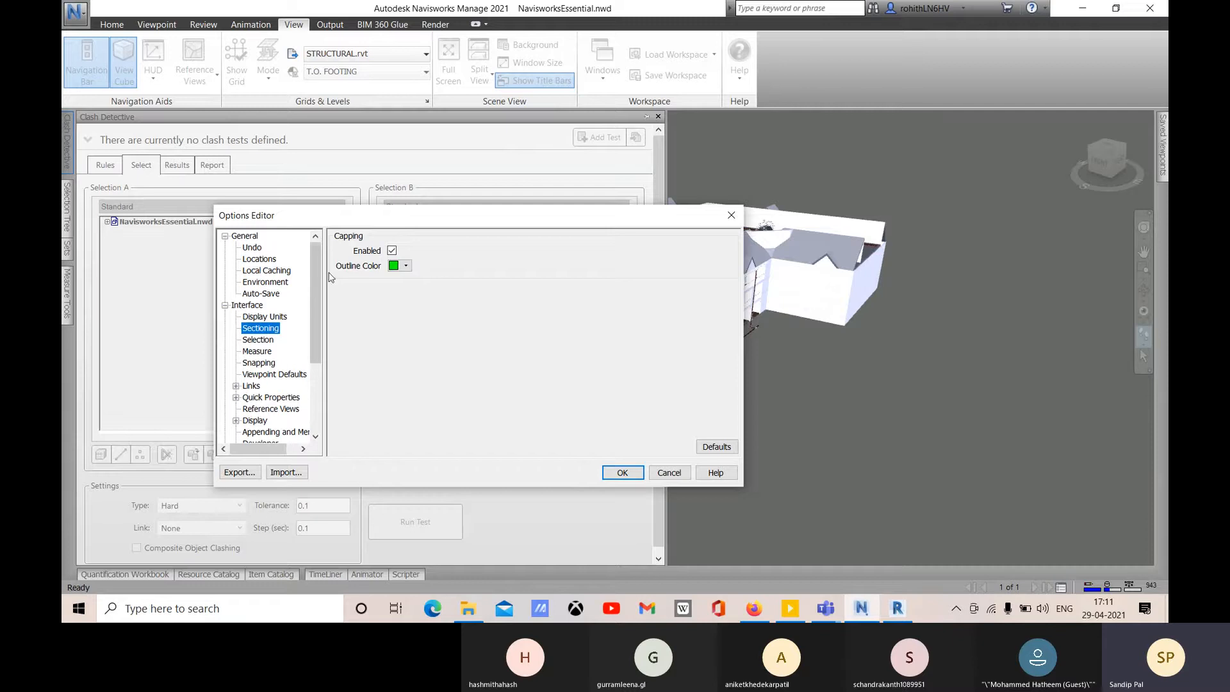
- Review the Selection and Measure settings pages in the Options Editor
click(251, 340)
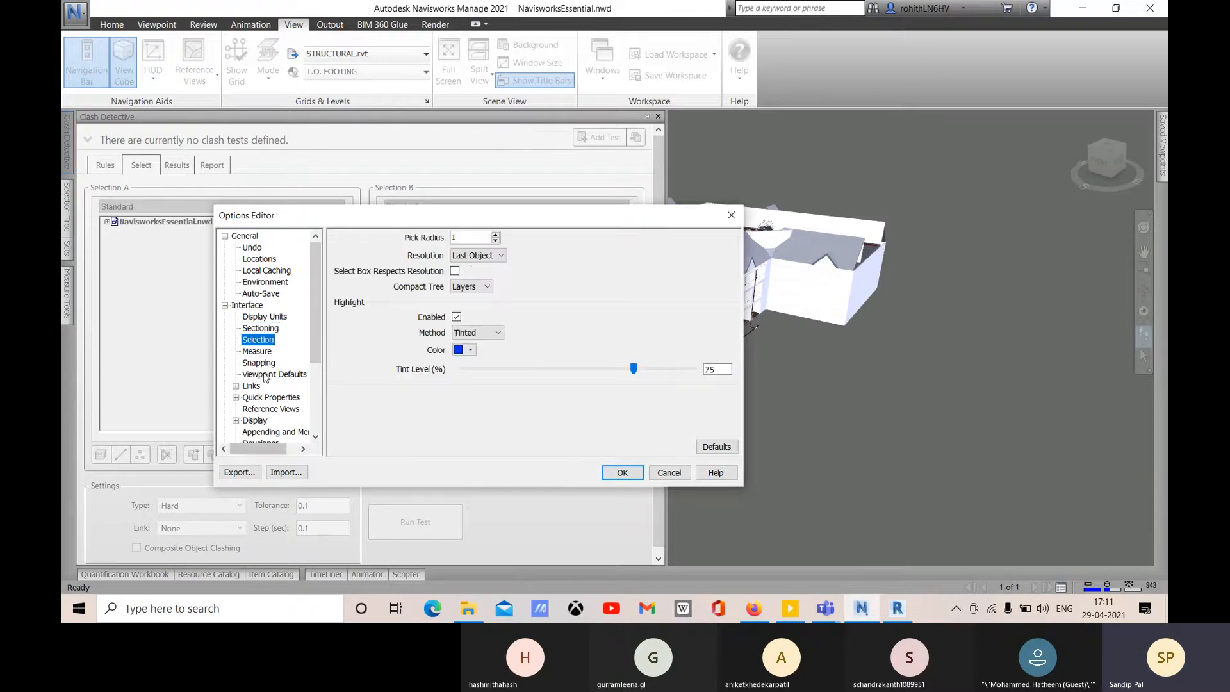
click(258, 351)
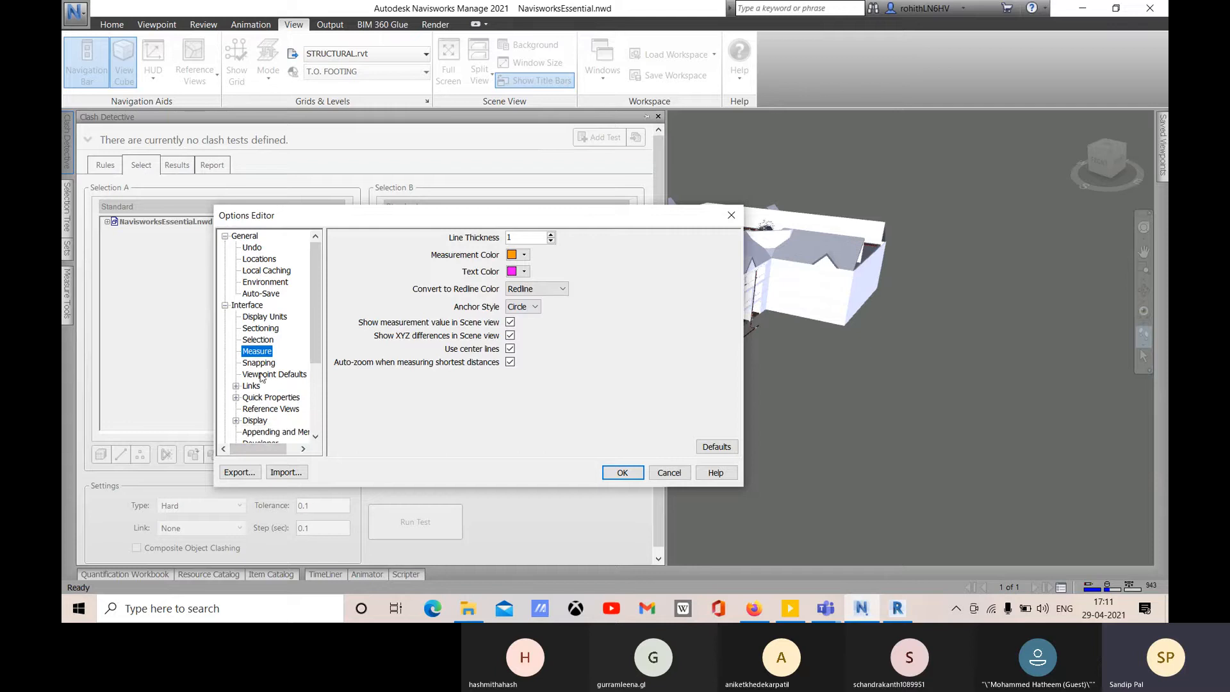
scroll(282, 427, down, 4)
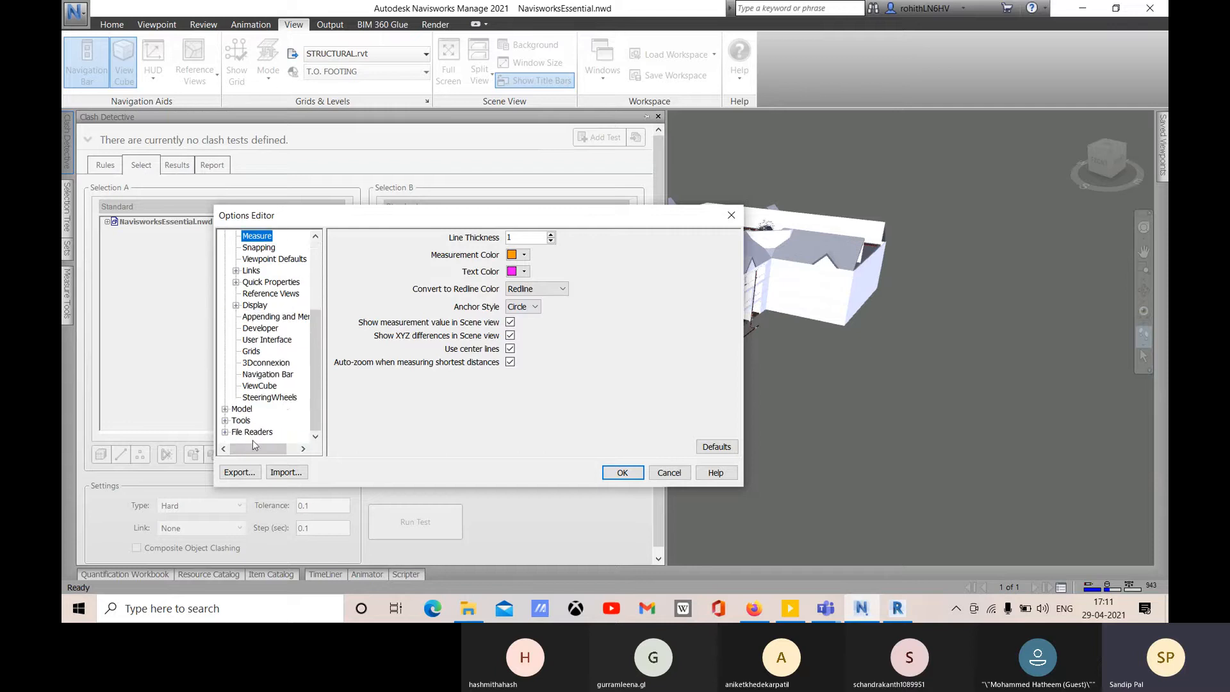
scroll(248, 424, up, 1)
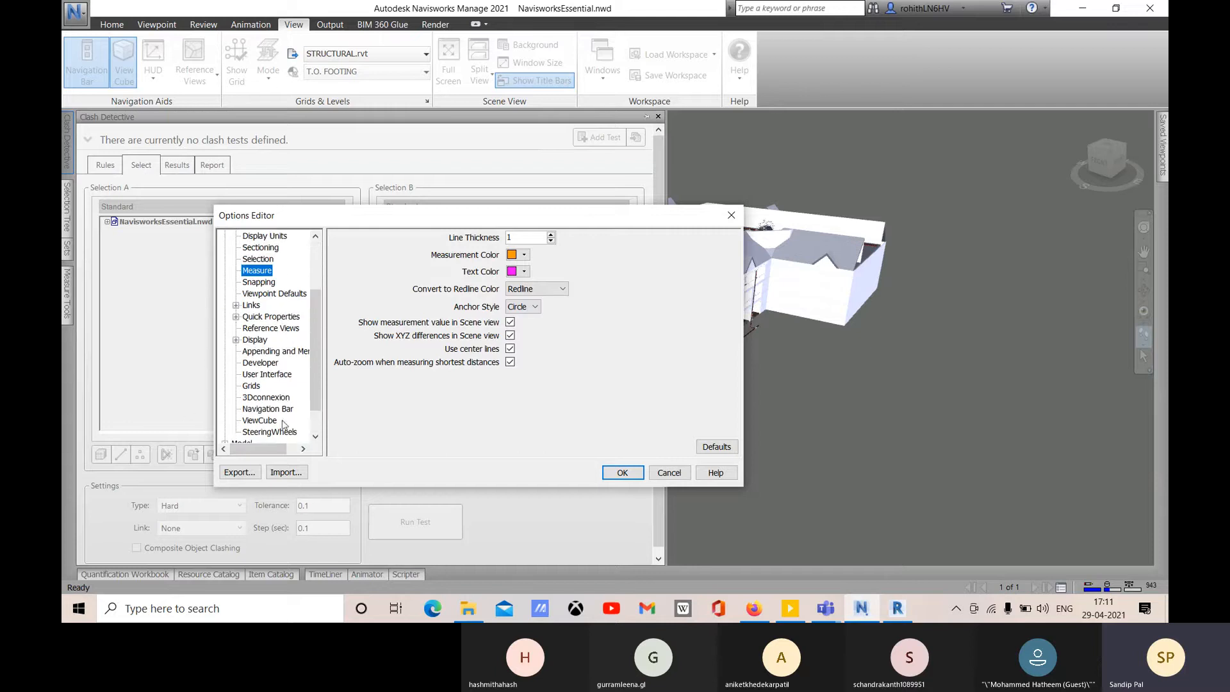
scroll(266, 397, up, 2)
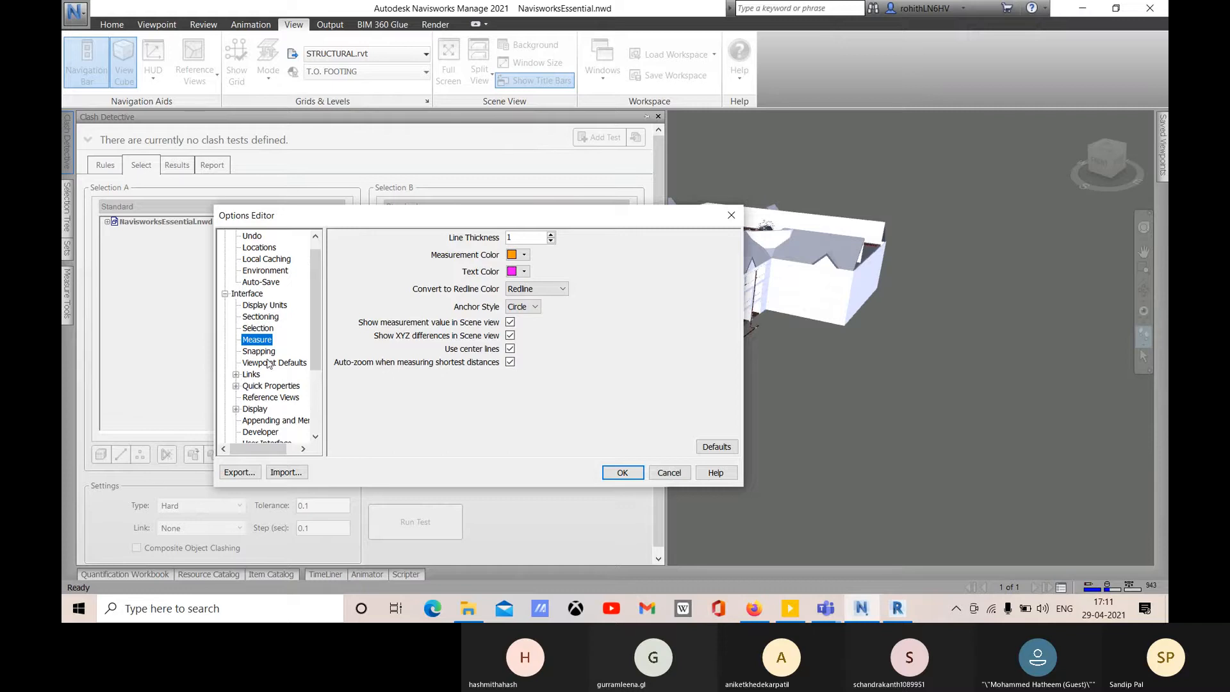
scroll(269, 368, down, 1)
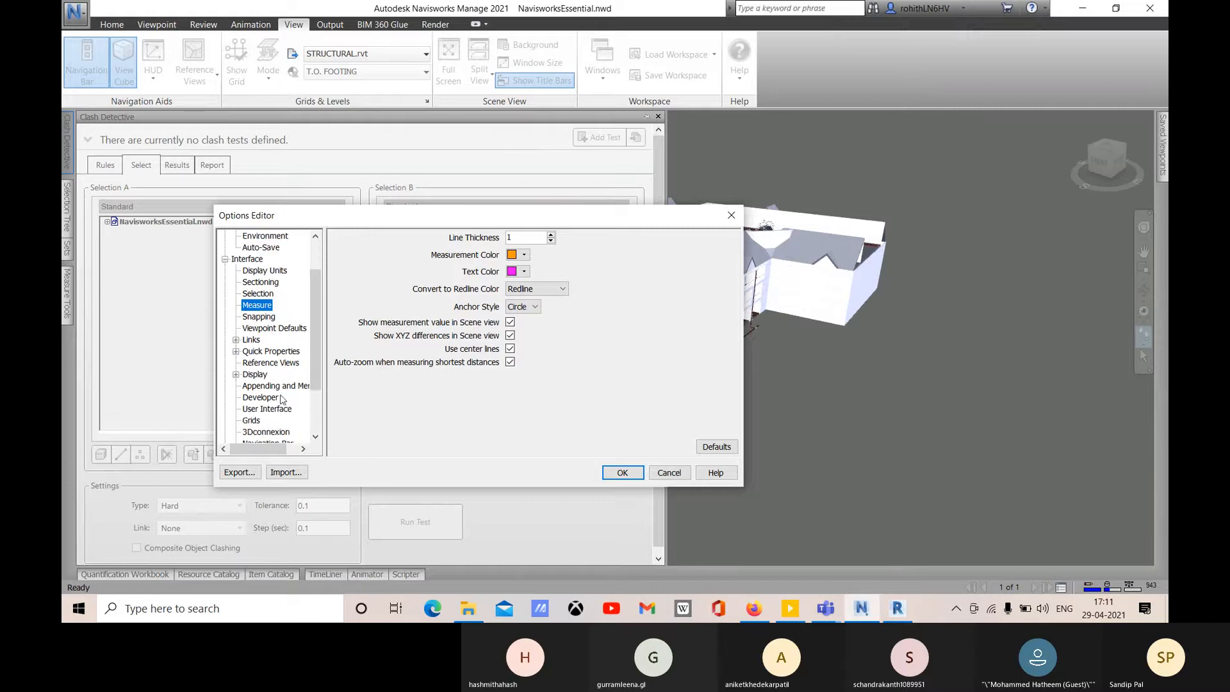
scroll(278, 420, down, 2)
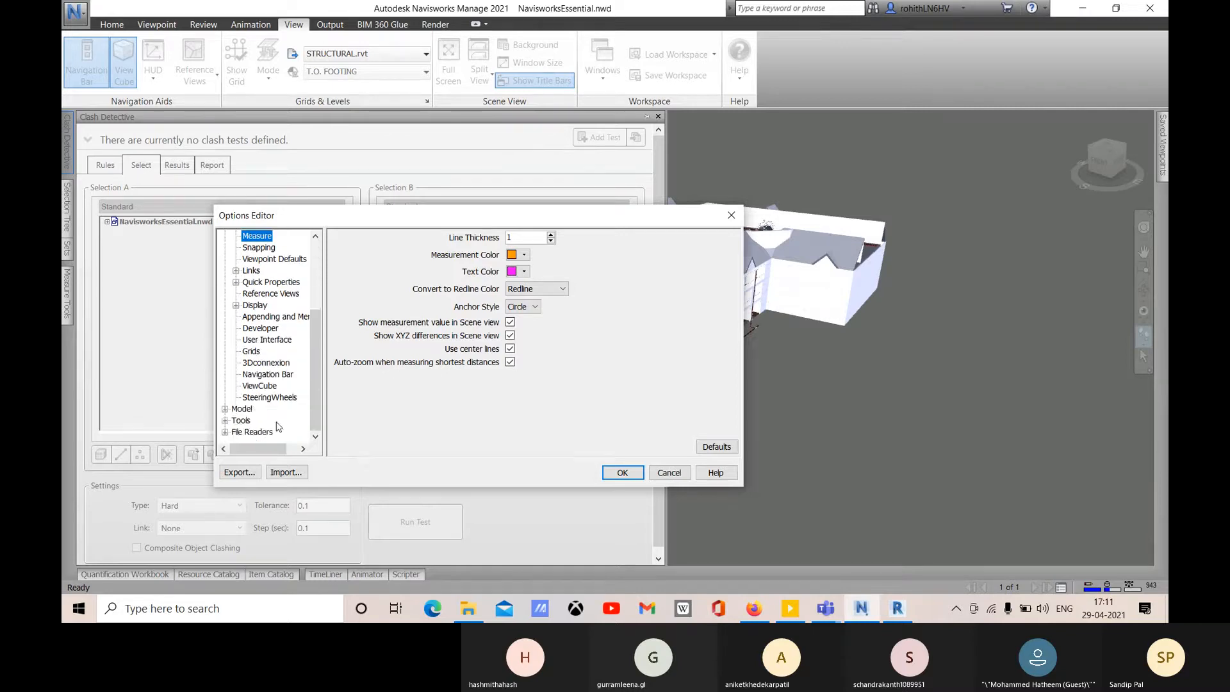
- Expand the Model and Tools categories in the options tree
click(225, 409)
scroll(255, 411, down, 1)
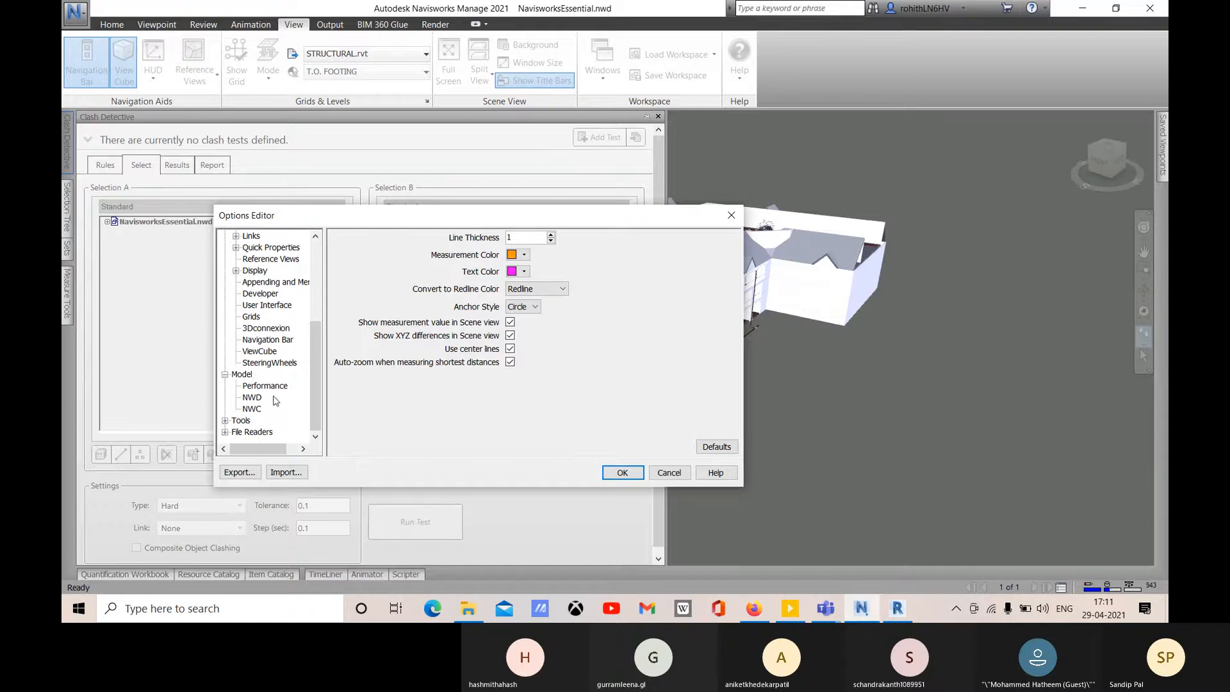
click(224, 420)
scroll(264, 410, down, 1)
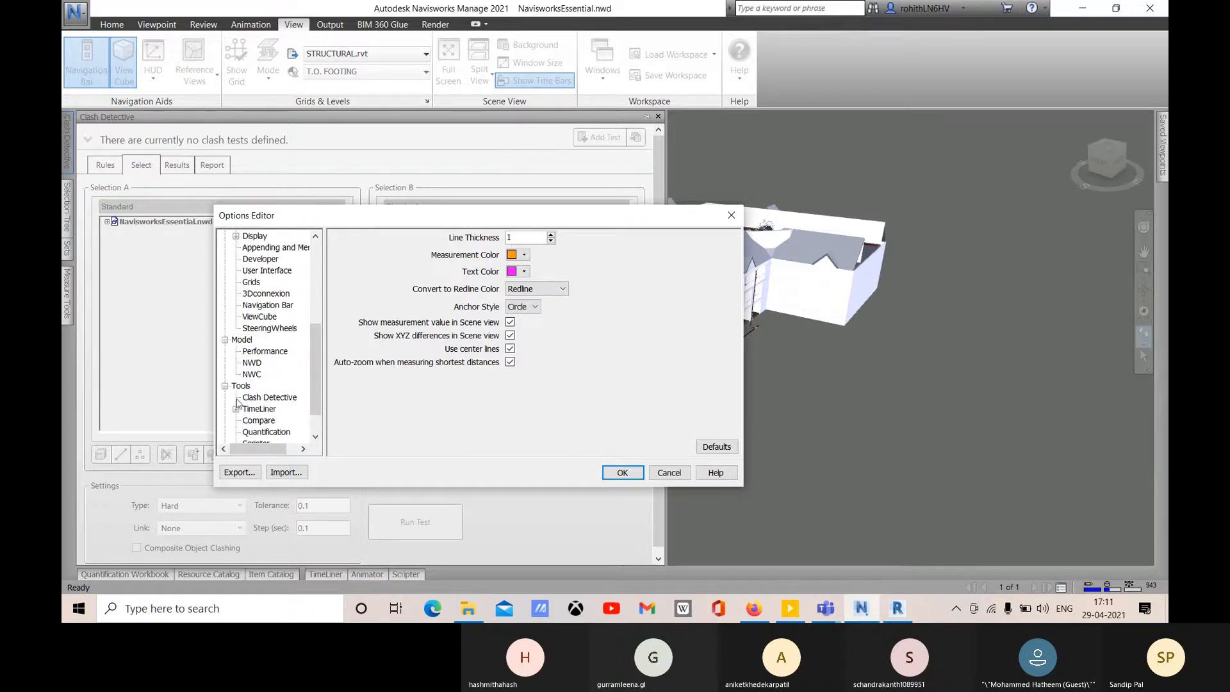
- Review the Tools > Clash Detective options and nudge the dialog slightly up and right
click(255, 400)
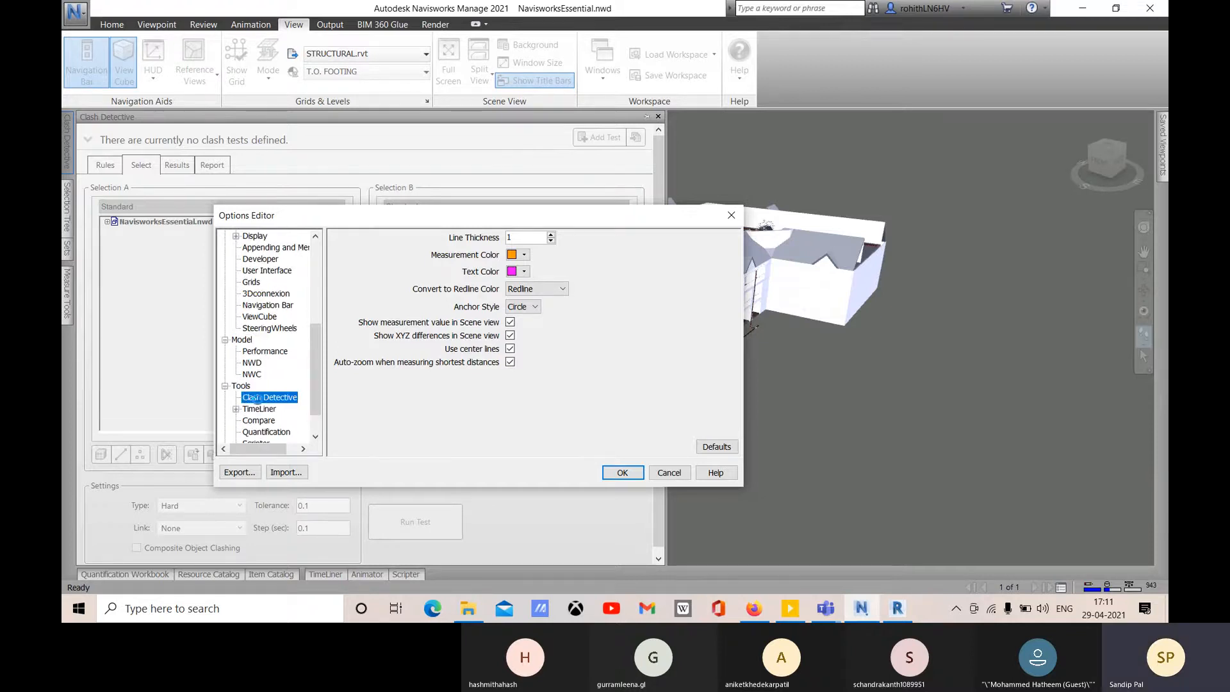
scroll(527, 393, down, 1)
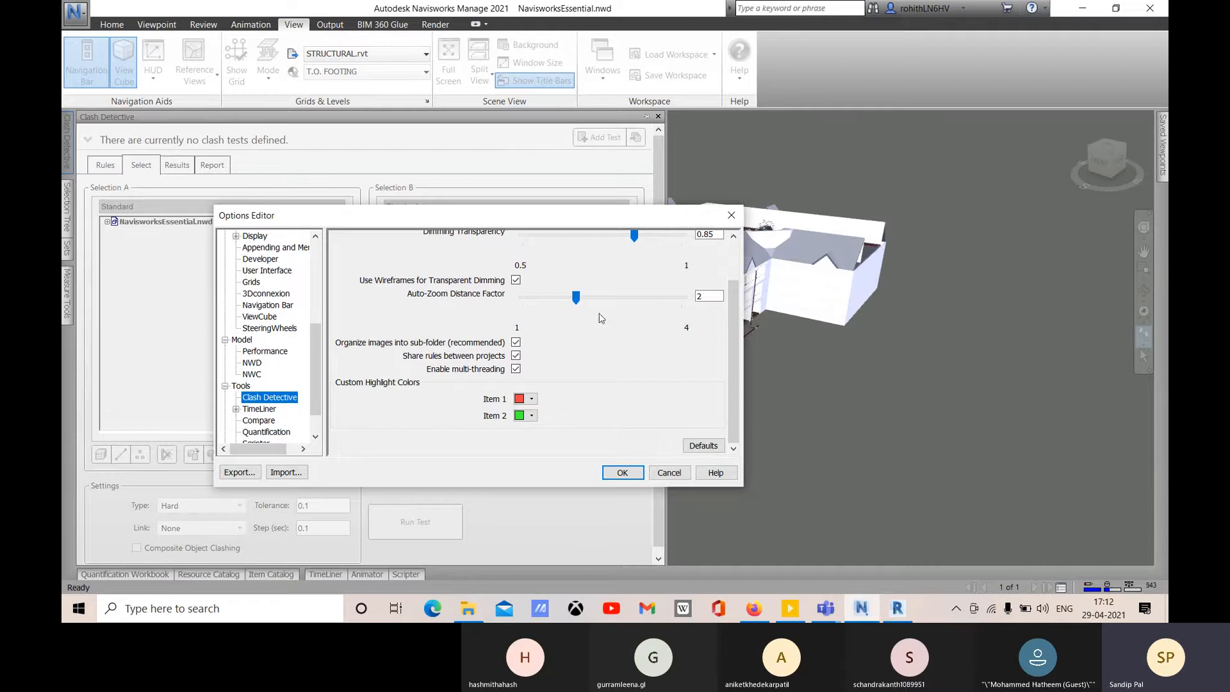
scroll(641, 326, up, 2)
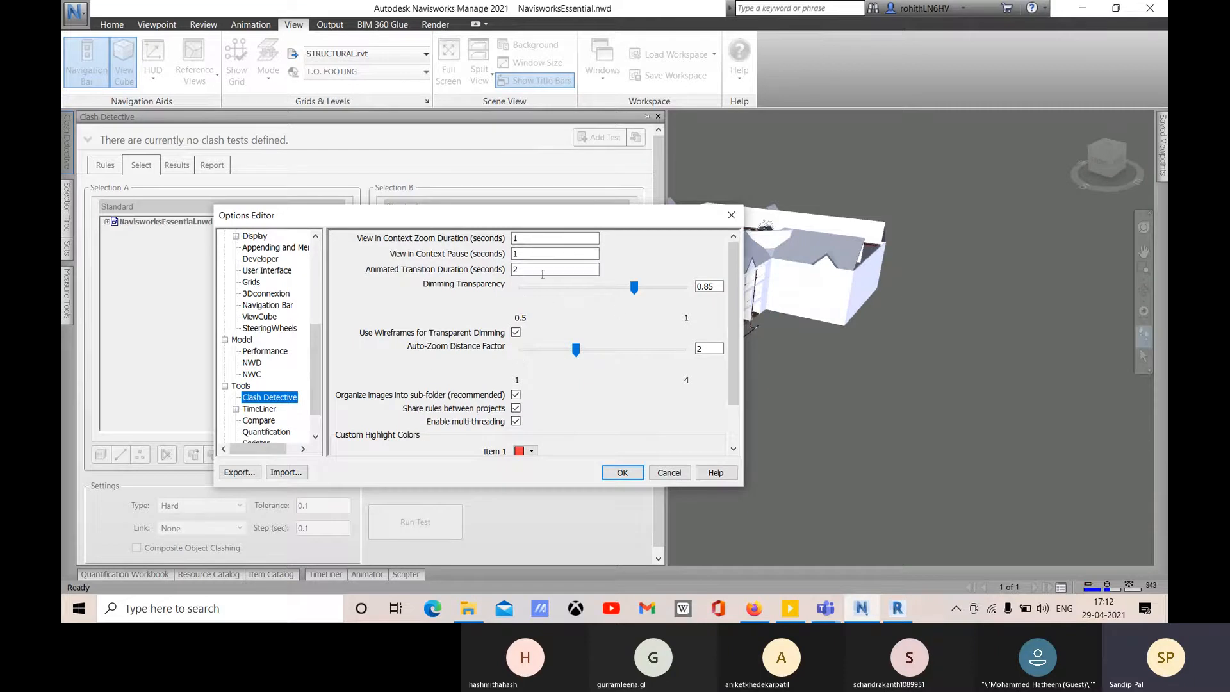
drag(584, 213, 600, 190)
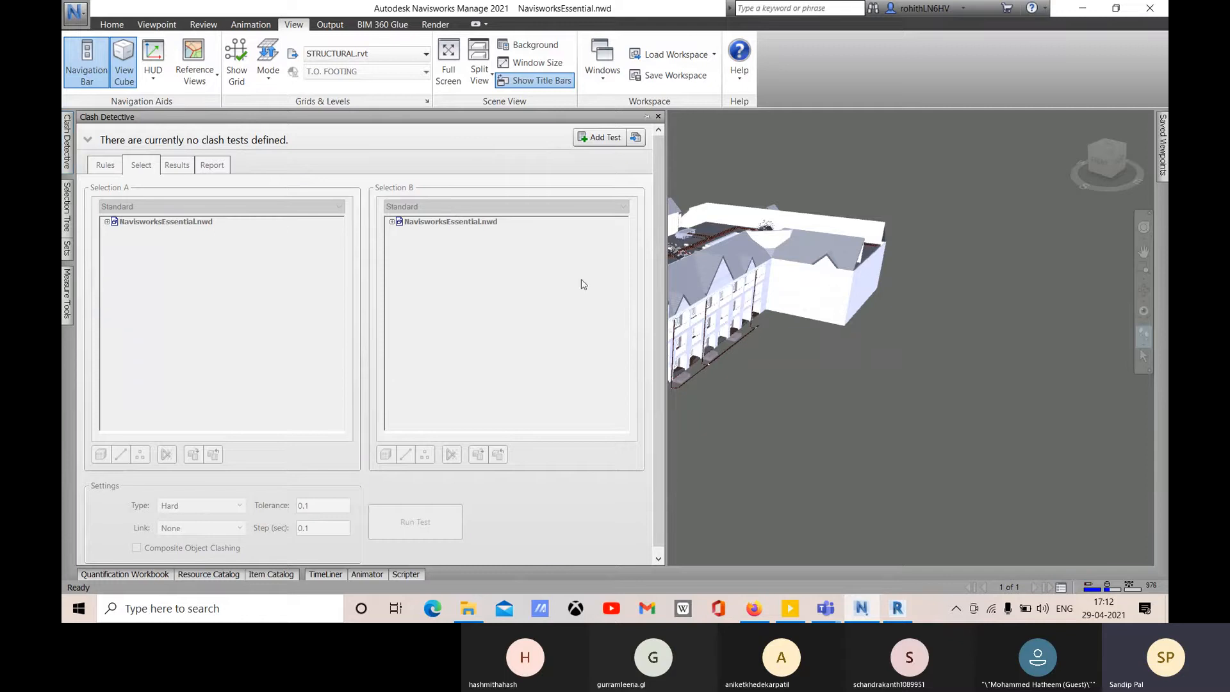
- Close the clash panel, look over the Home tab's Append options, and show the Selection Tree
click(657, 116)
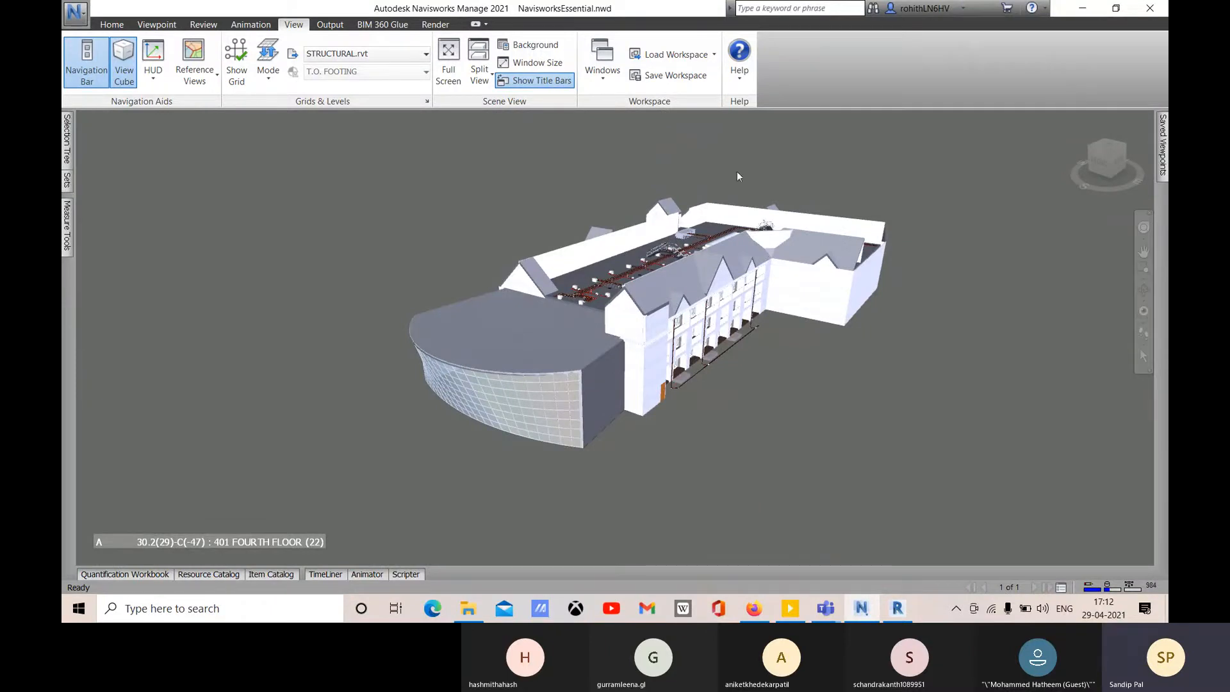
click(106, 26)
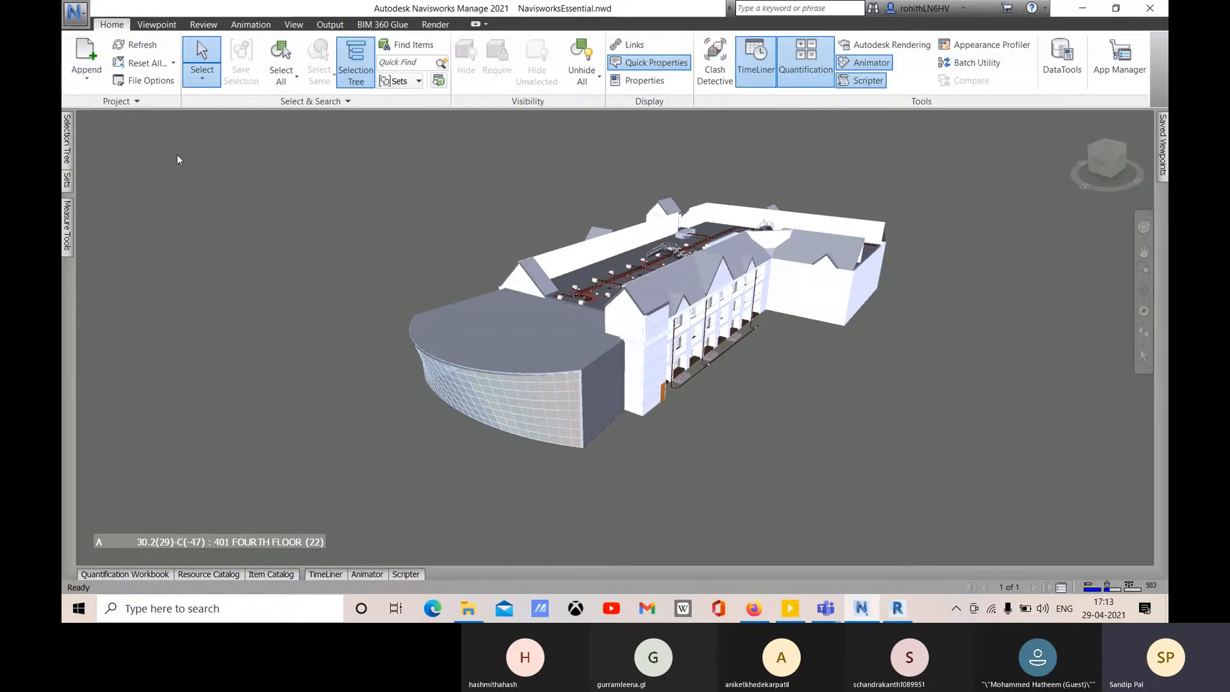
click(87, 74)
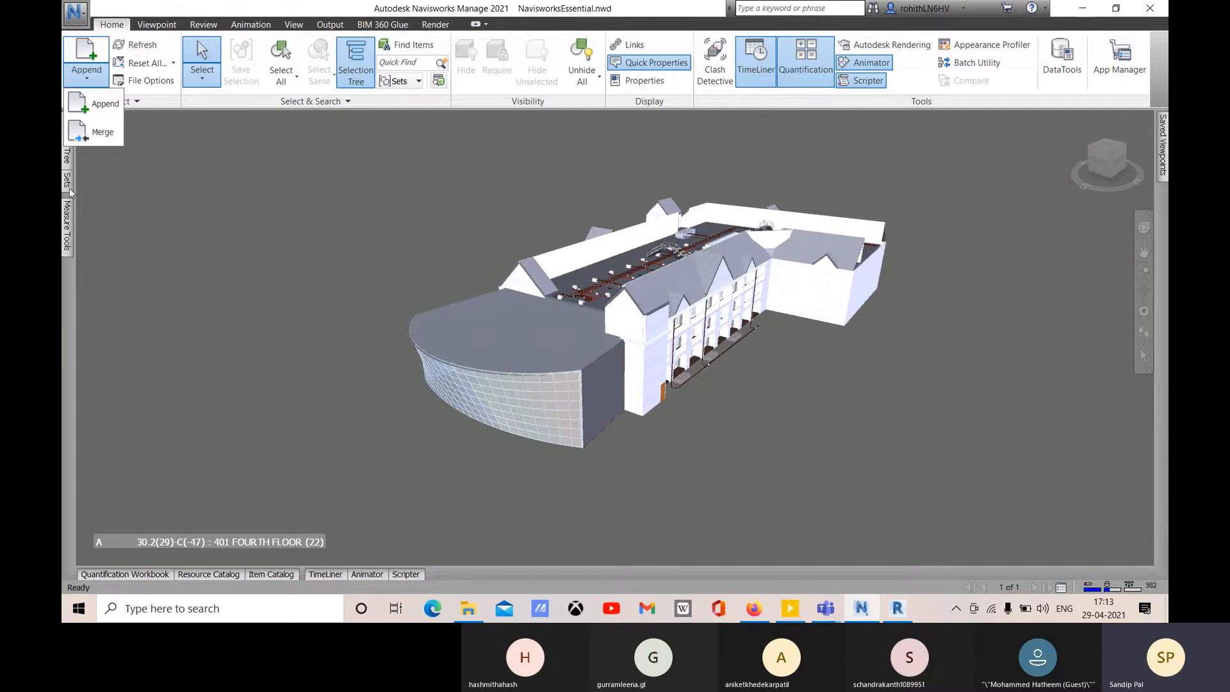
click(66, 164)
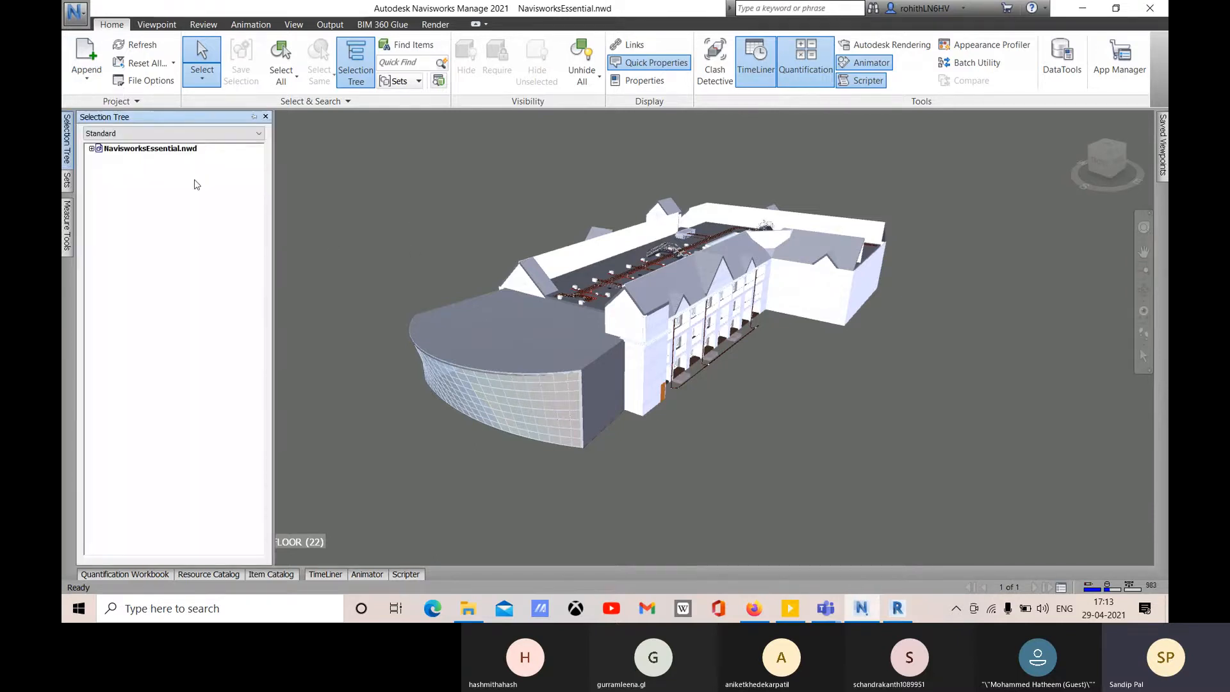
- Expand NavisworksEssential.nwd, preview the ARCHITECTURAL, MECHANICAL, ELECTRICAL and STRUCTURAL NWC files, and reopen Clash Detective
click(92, 148)
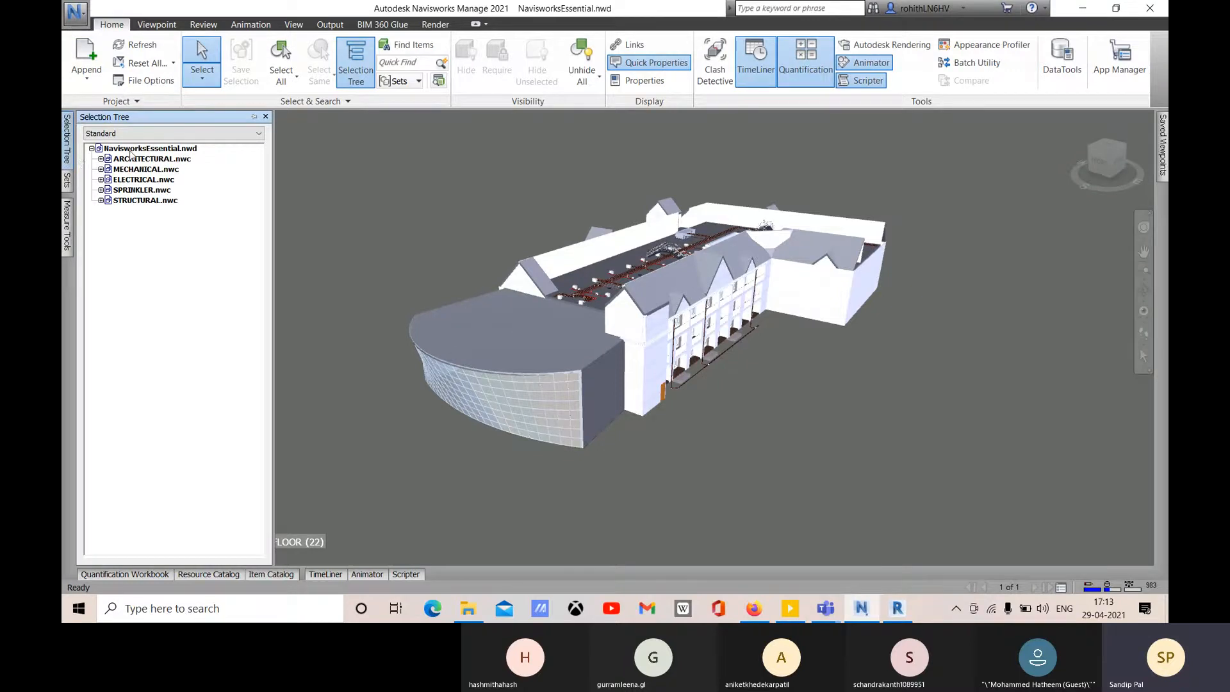
click(148, 159)
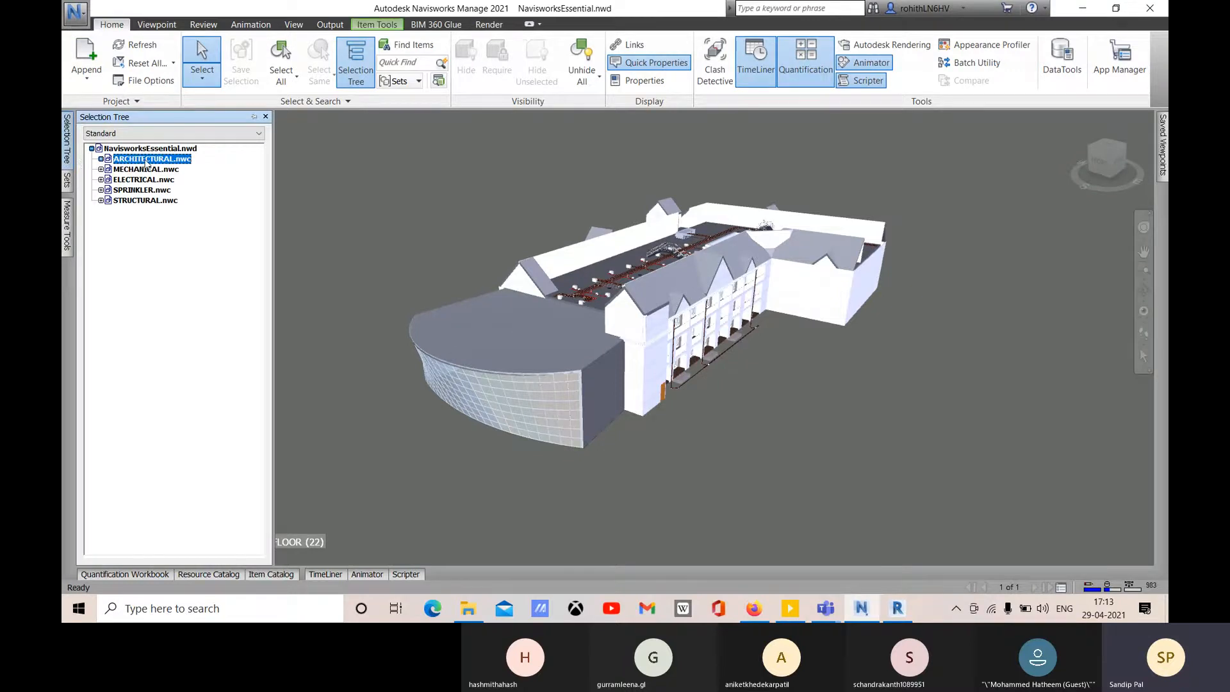
click(132, 170)
click(137, 180)
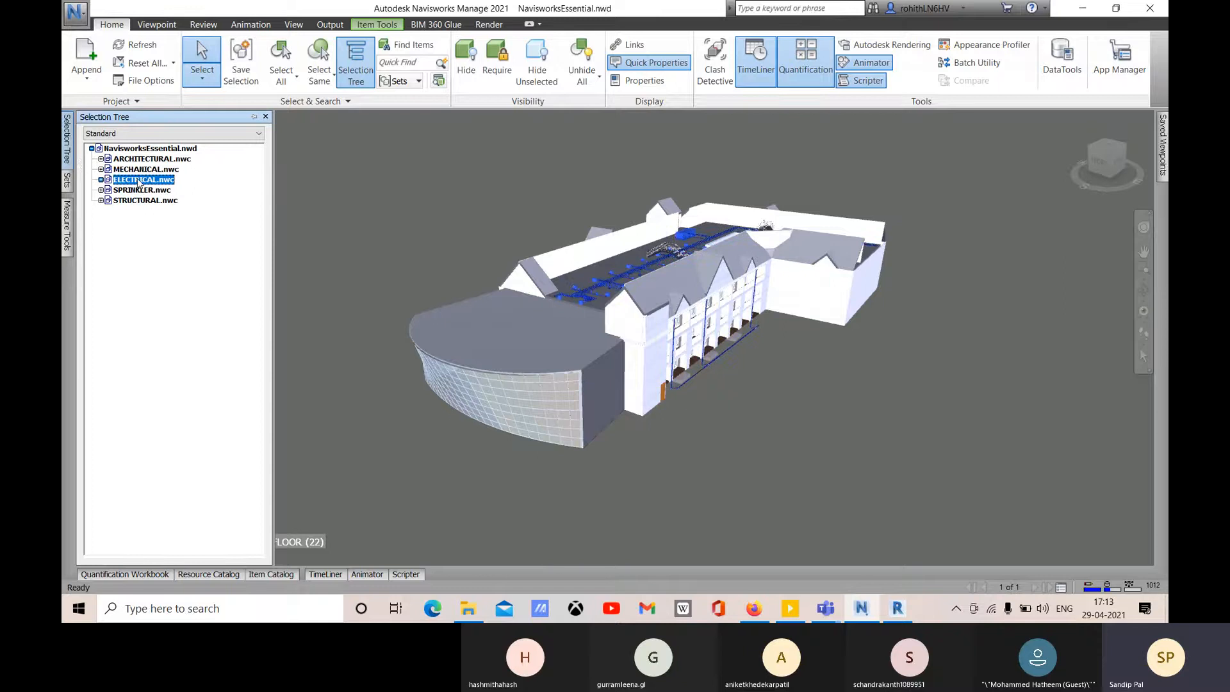
click(138, 201)
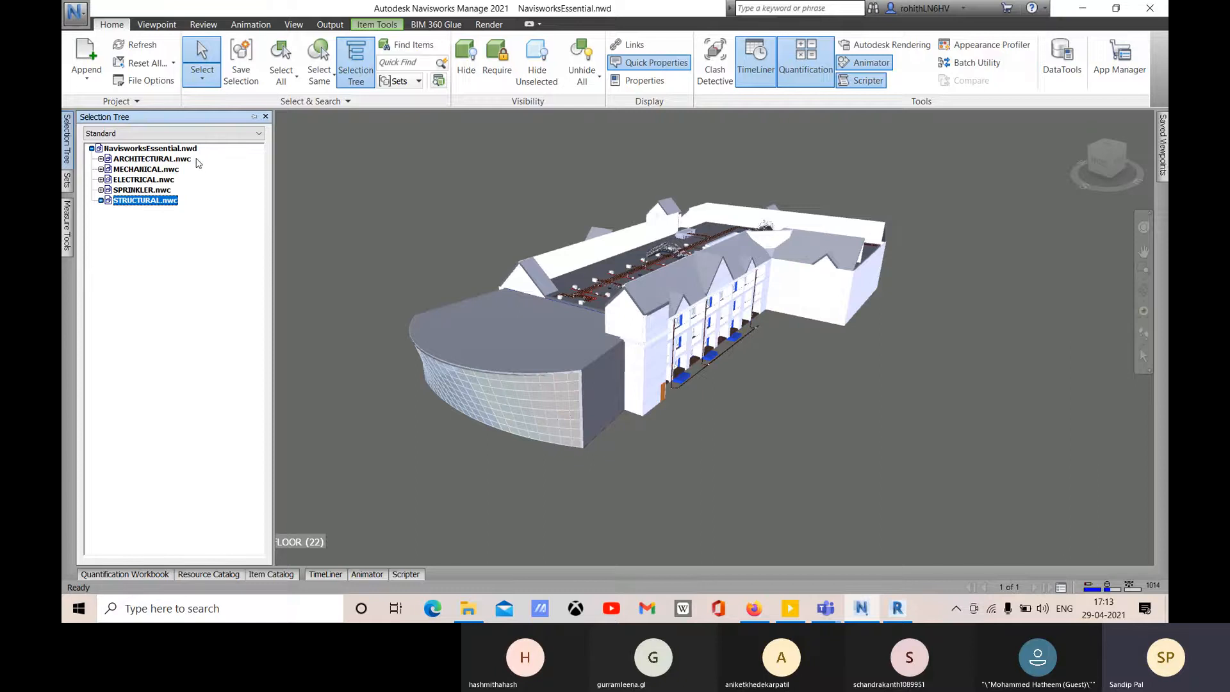
click(715, 61)
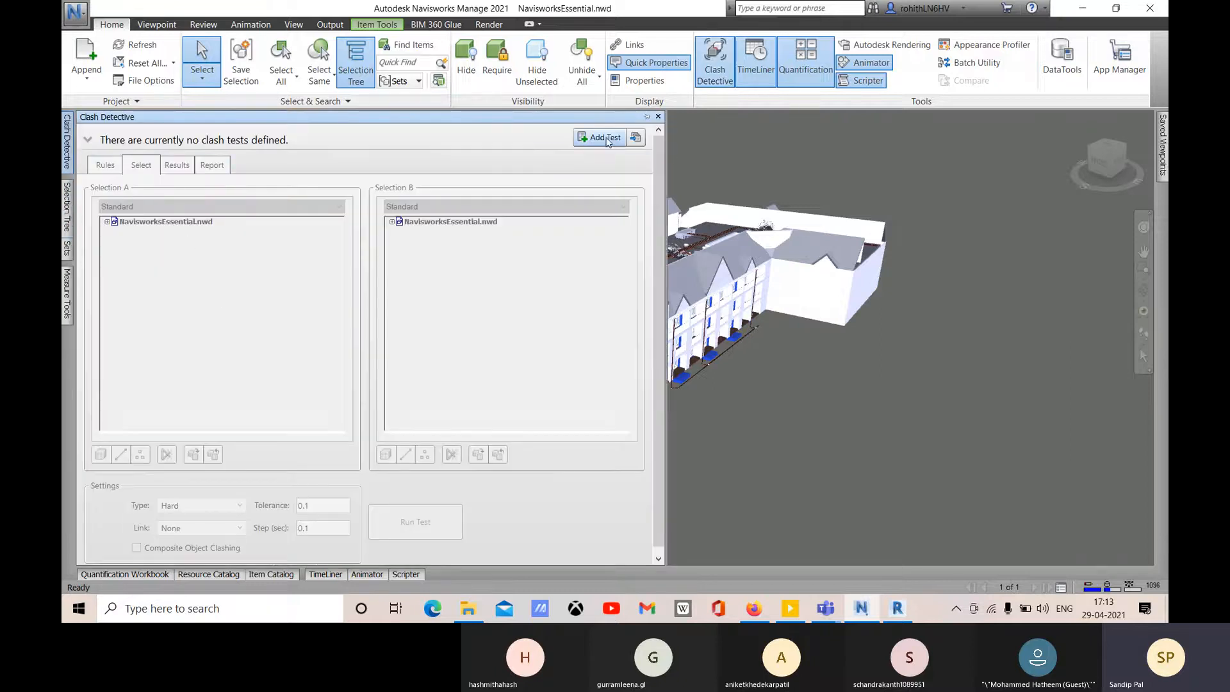
- Add a clash test named '1st Clash Mars Batch' and widen the Name column to fit it
click(595, 137)
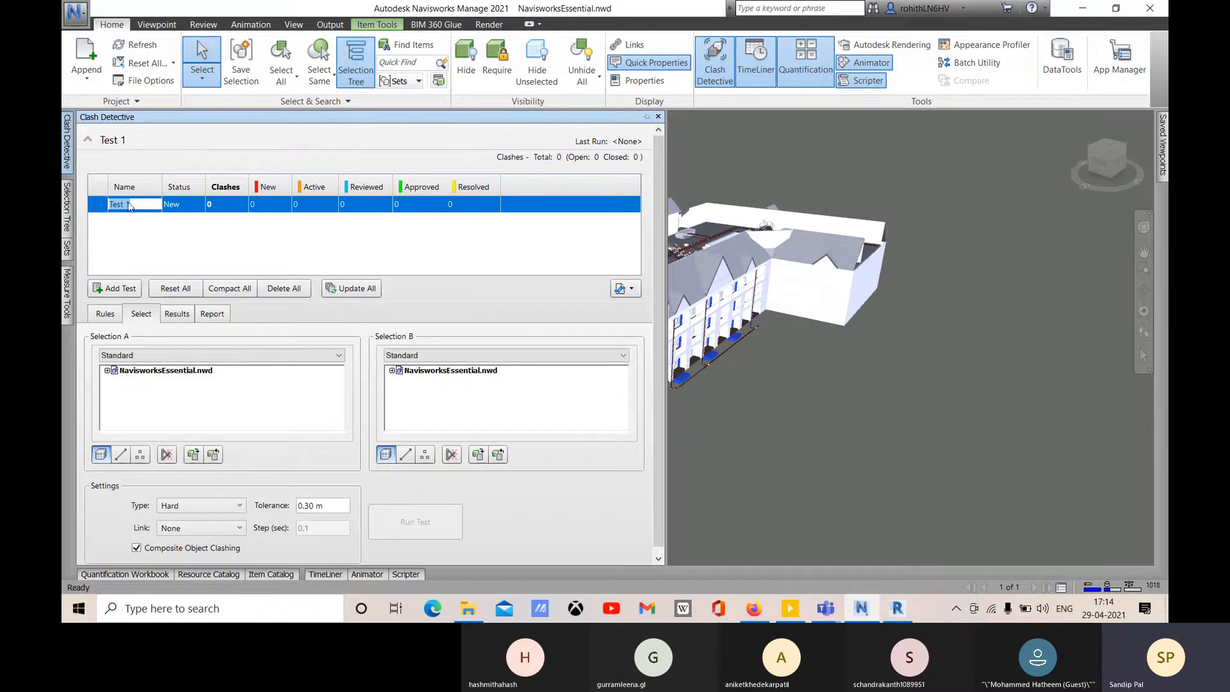
text(1)
text(st Clash Ma)
text(rs Batch)
click(186, 210)
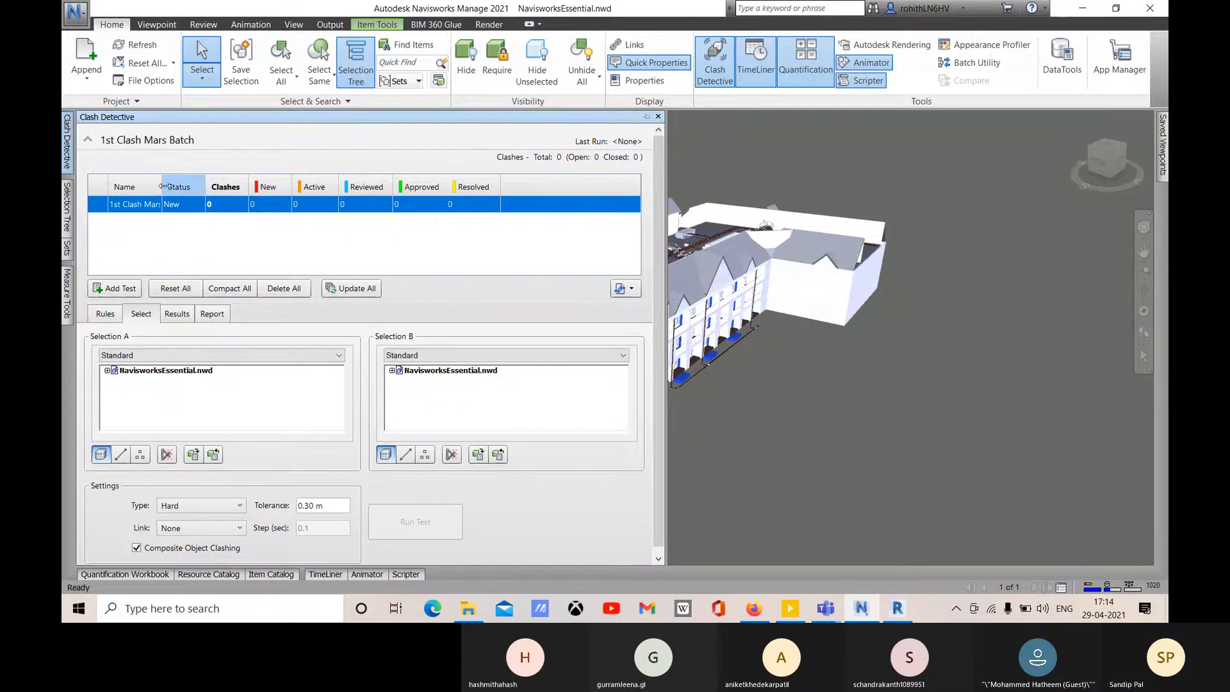
drag(162, 185, 187, 188)
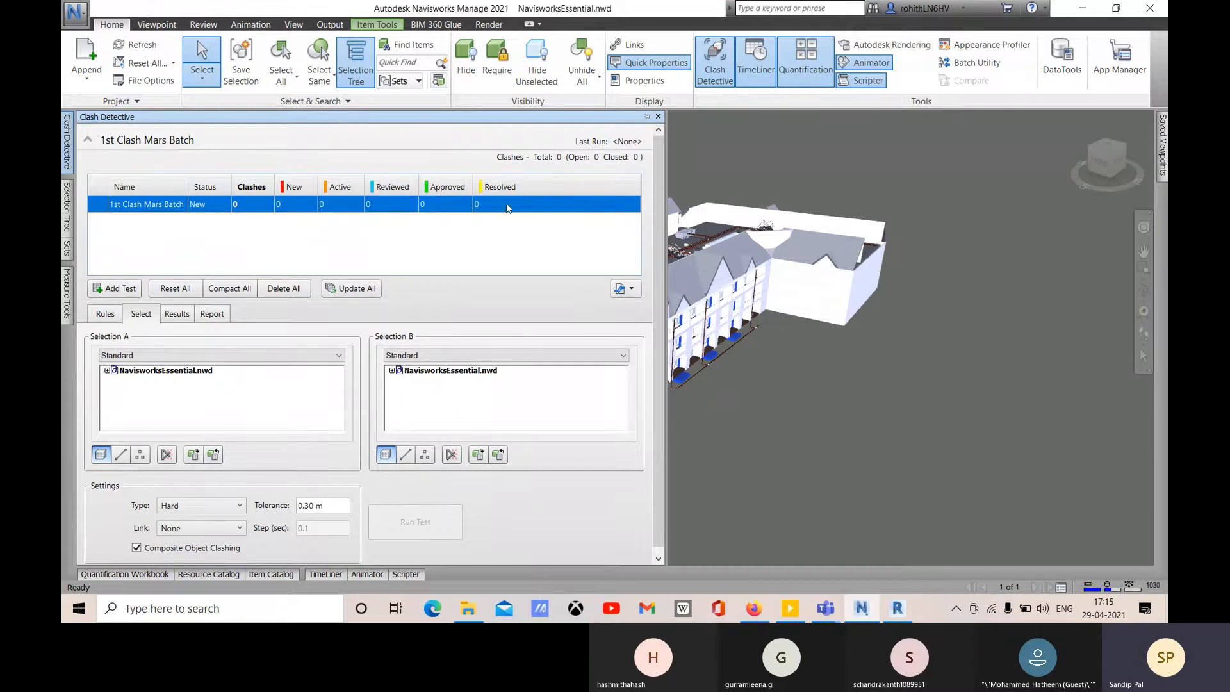
click(622, 163)
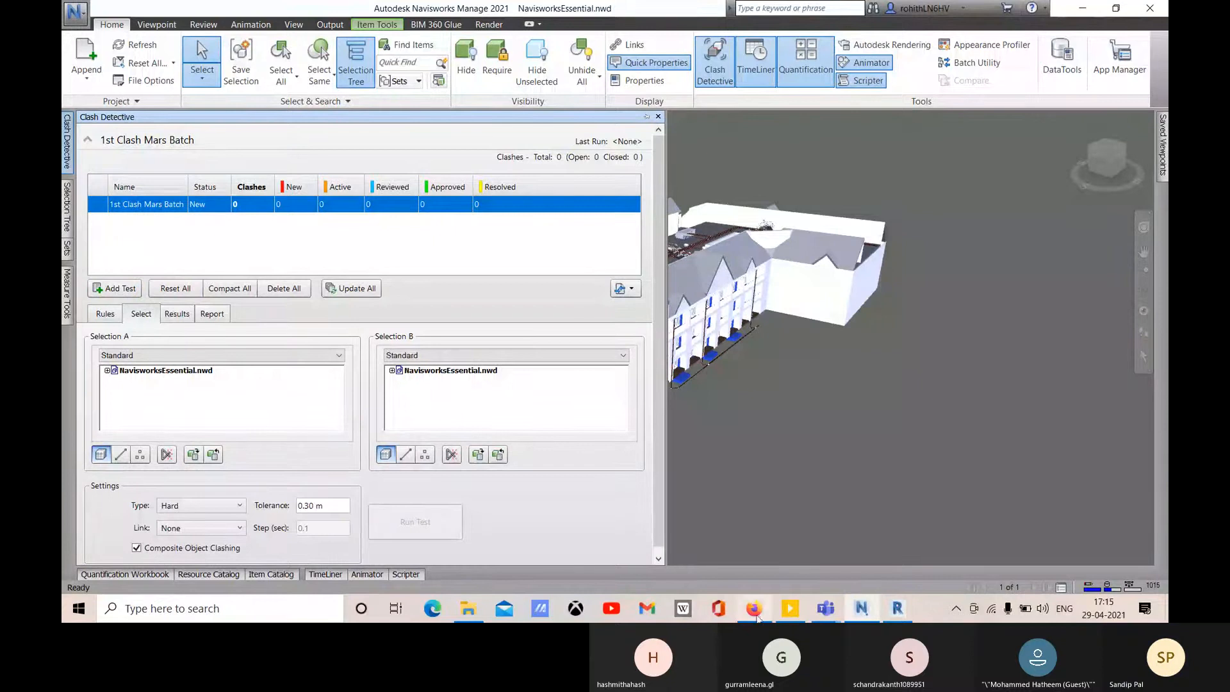
mouse_move(826, 608)
click(967, 525)
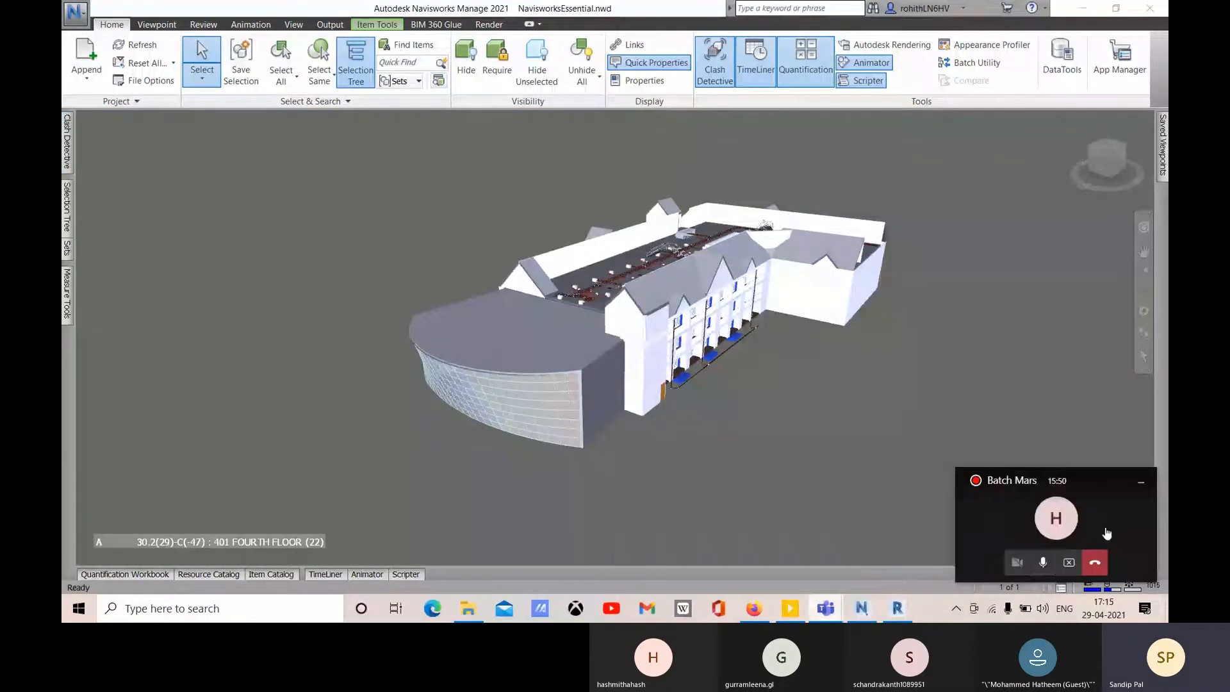
click(1043, 562)
mouse_move(707, 272)
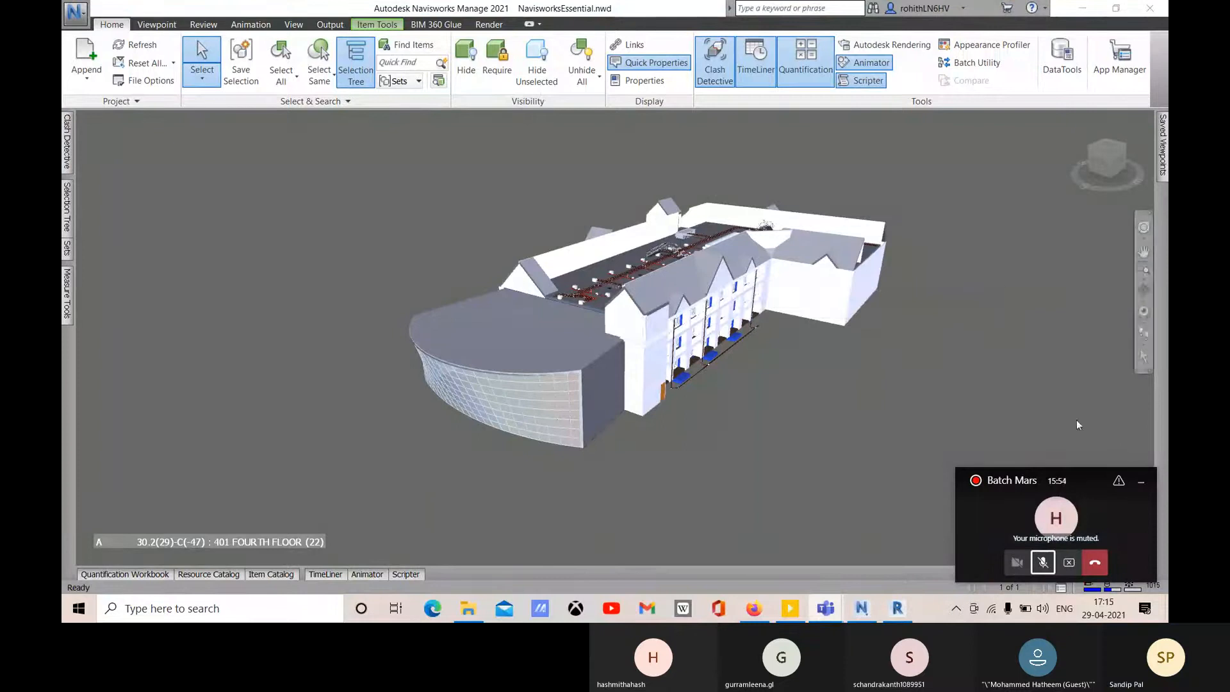
click(1043, 562)
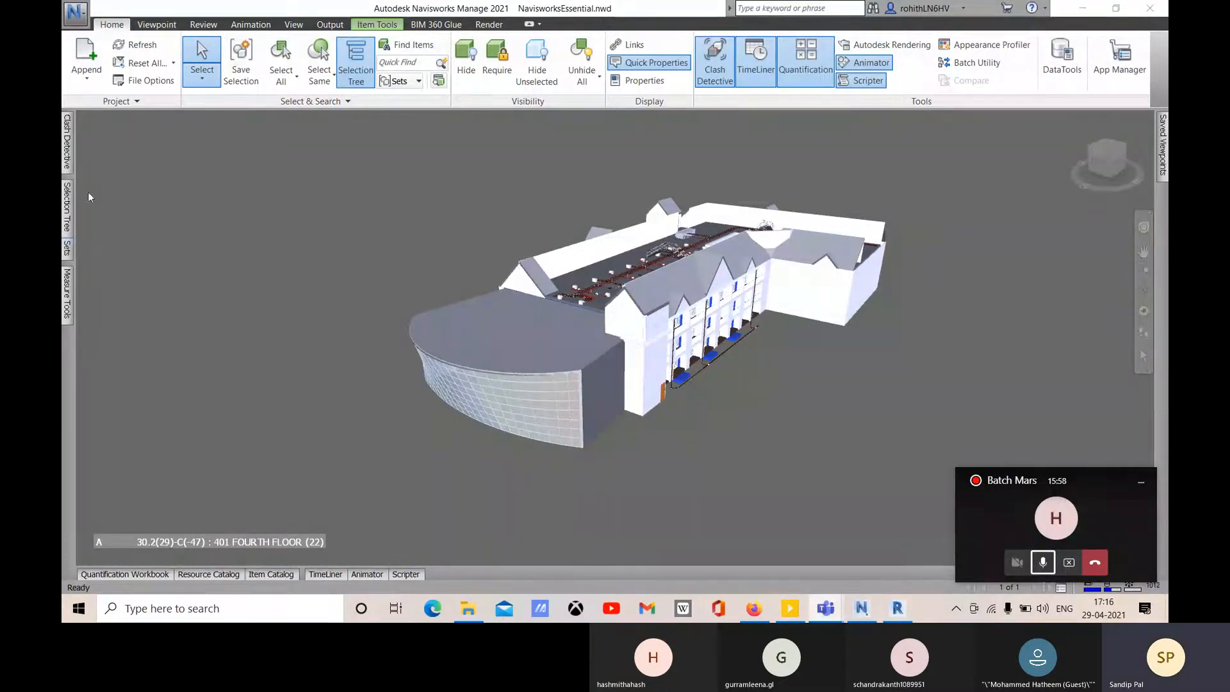
mouse_move(66, 153)
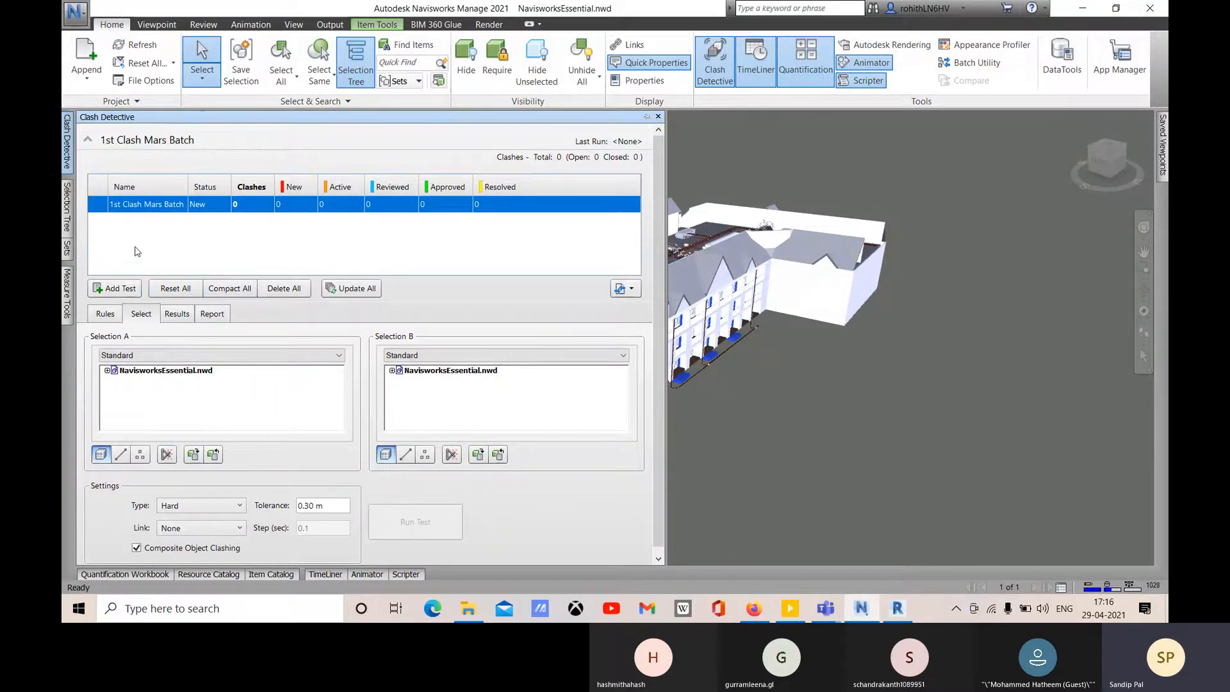
- Add a test named '2nd', then compact and delete all clash tests
click(116, 288)
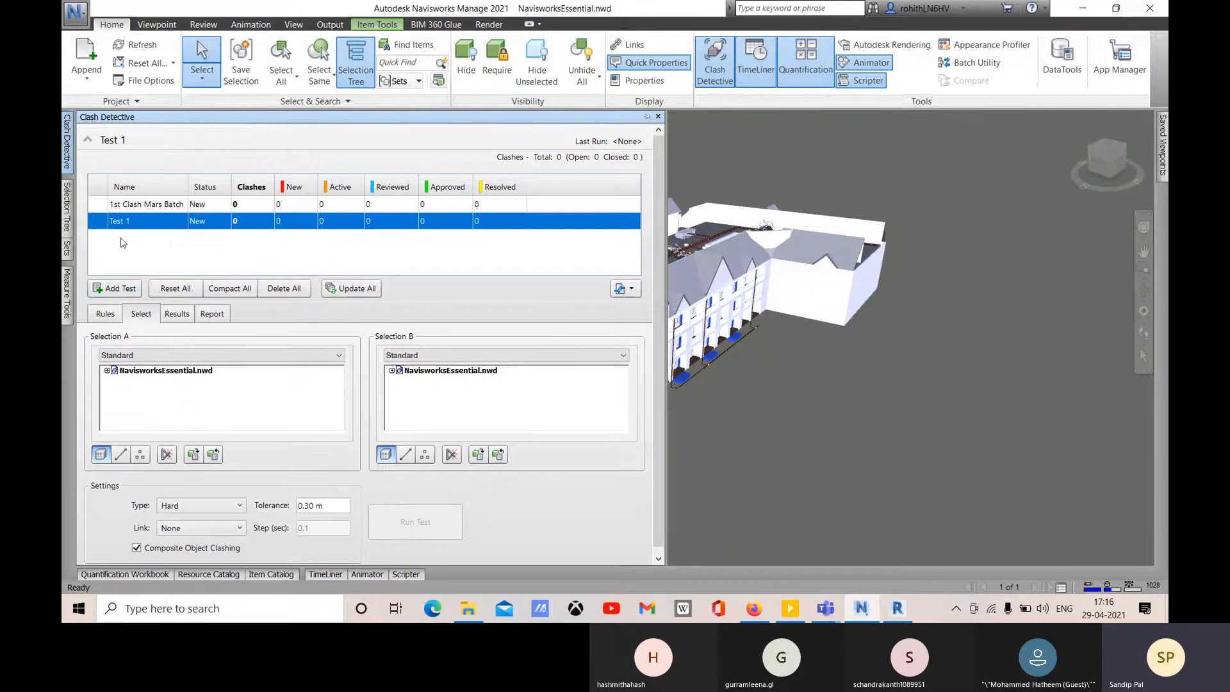
double_click(137, 220)
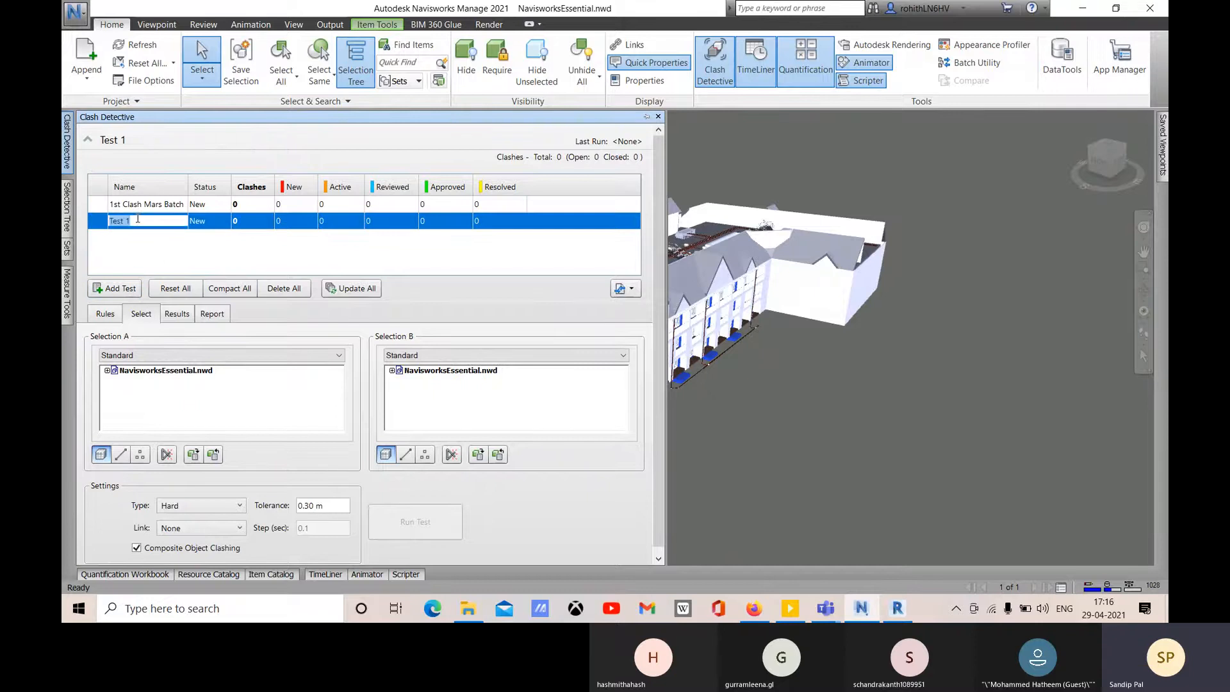
text(2nd)
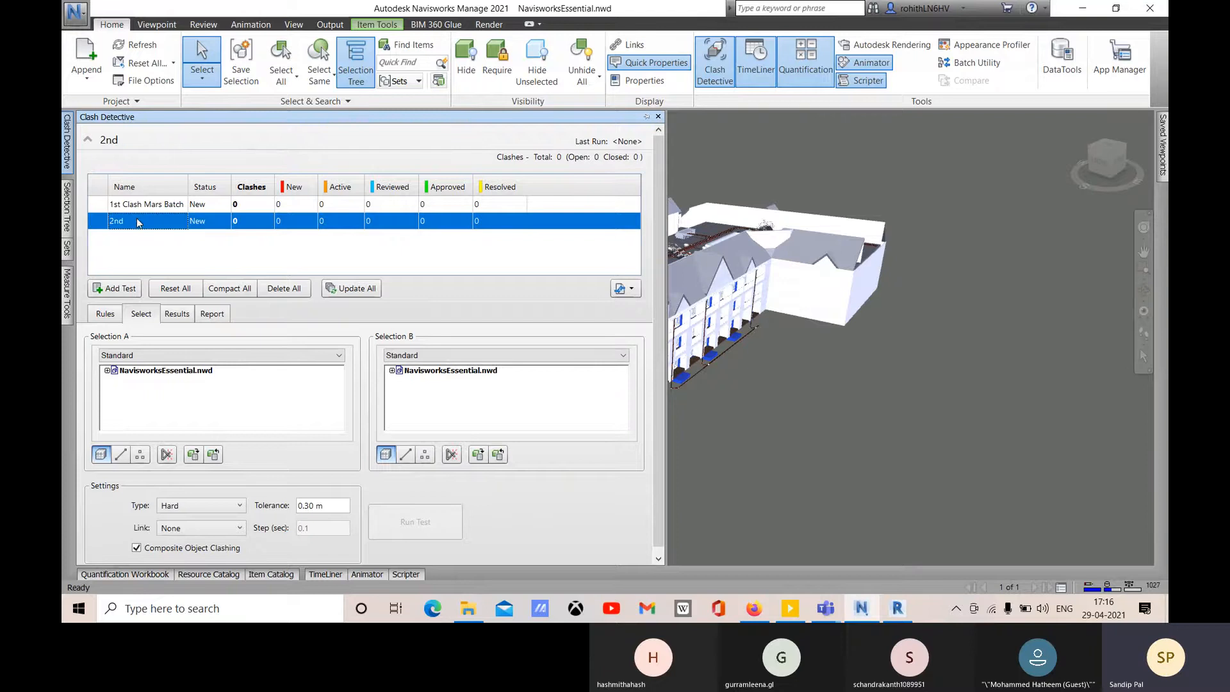
key(Return)
click(242, 291)
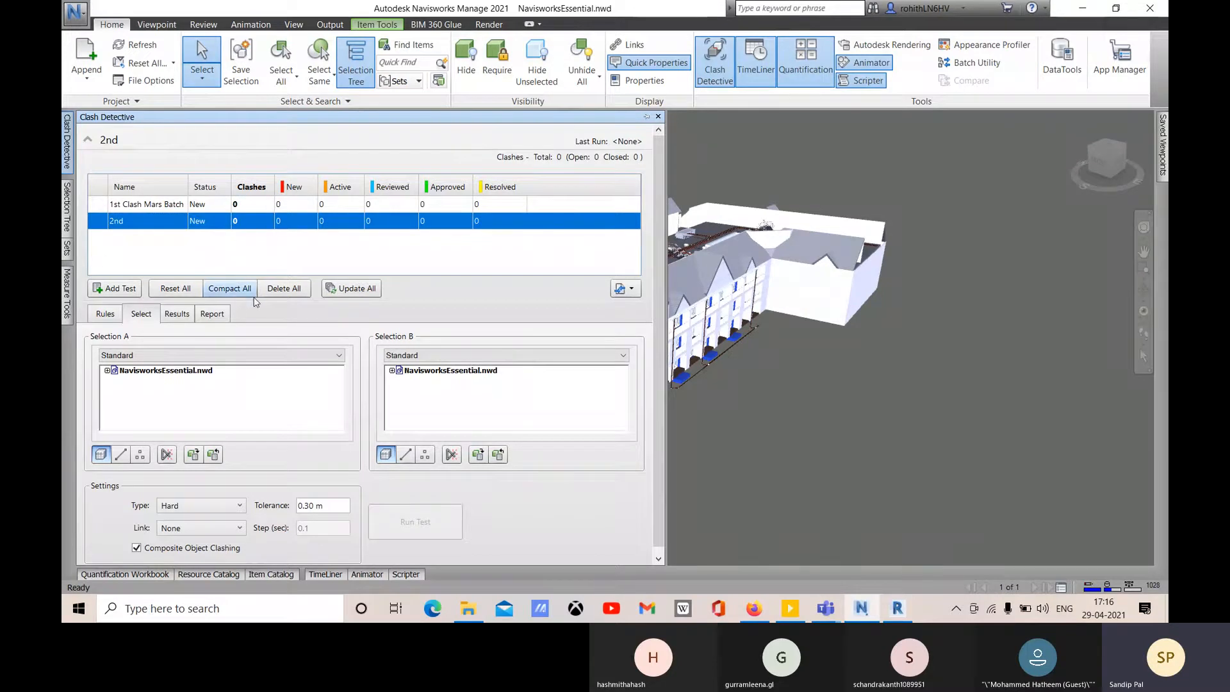
click(283, 289)
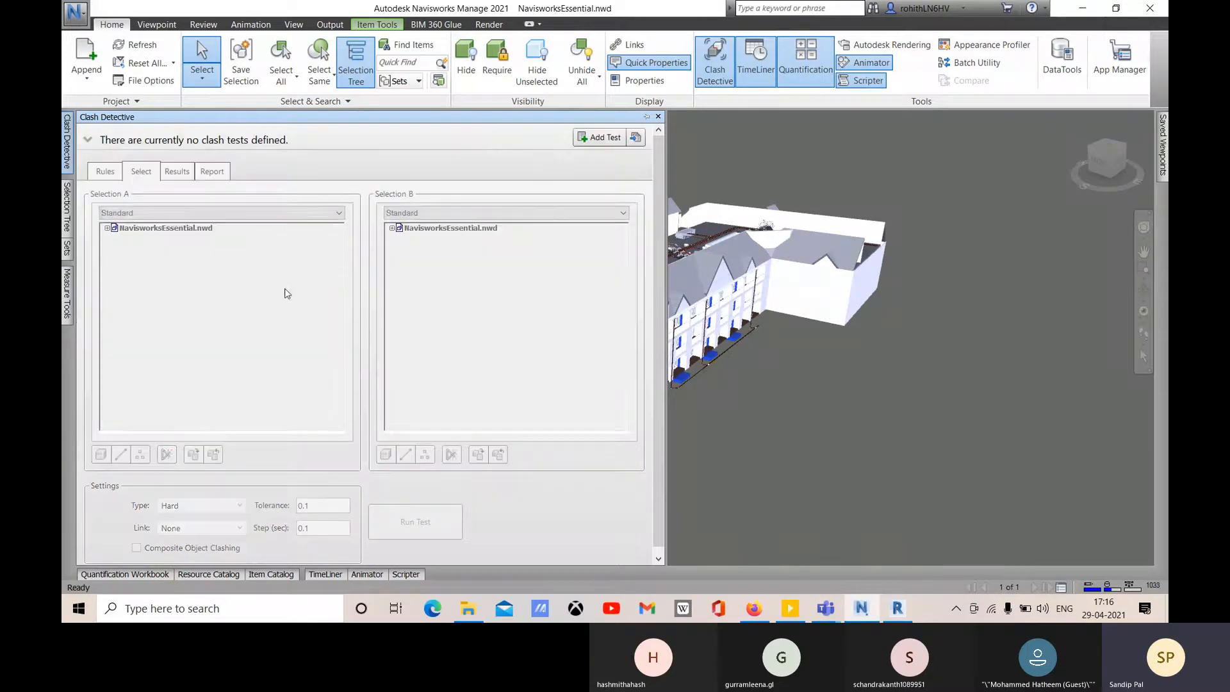
- Add a fresh clash test and name it '1st Test Mars'
click(605, 137)
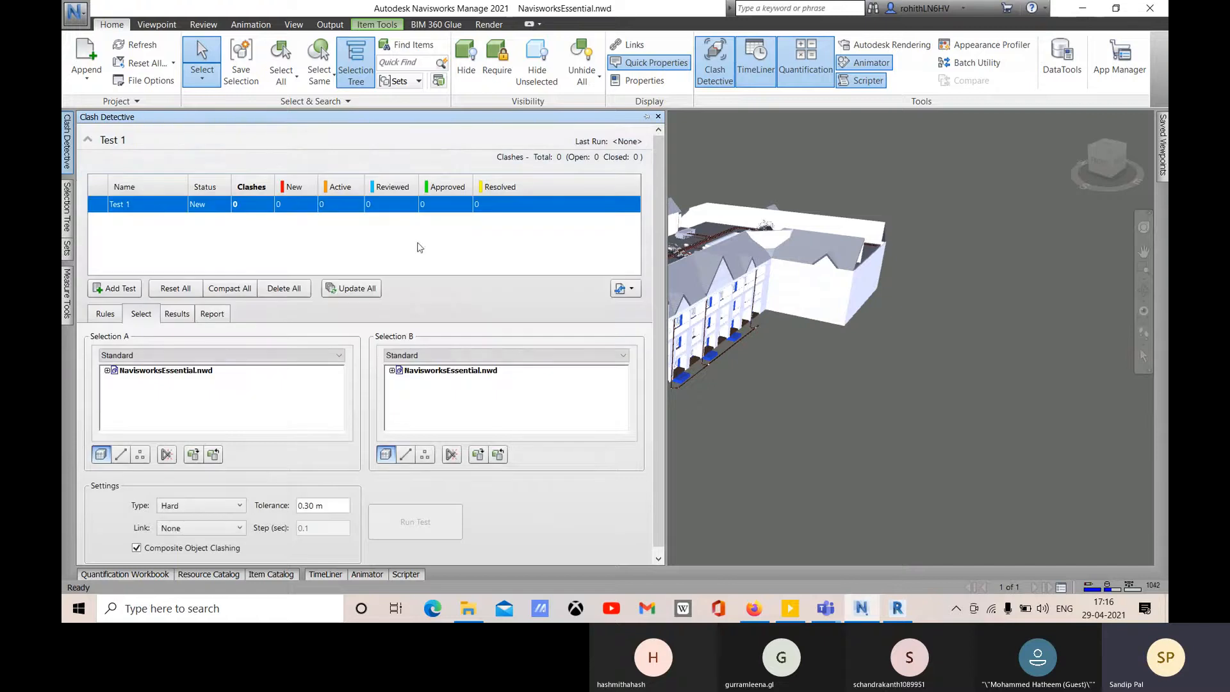
double_click(141, 206)
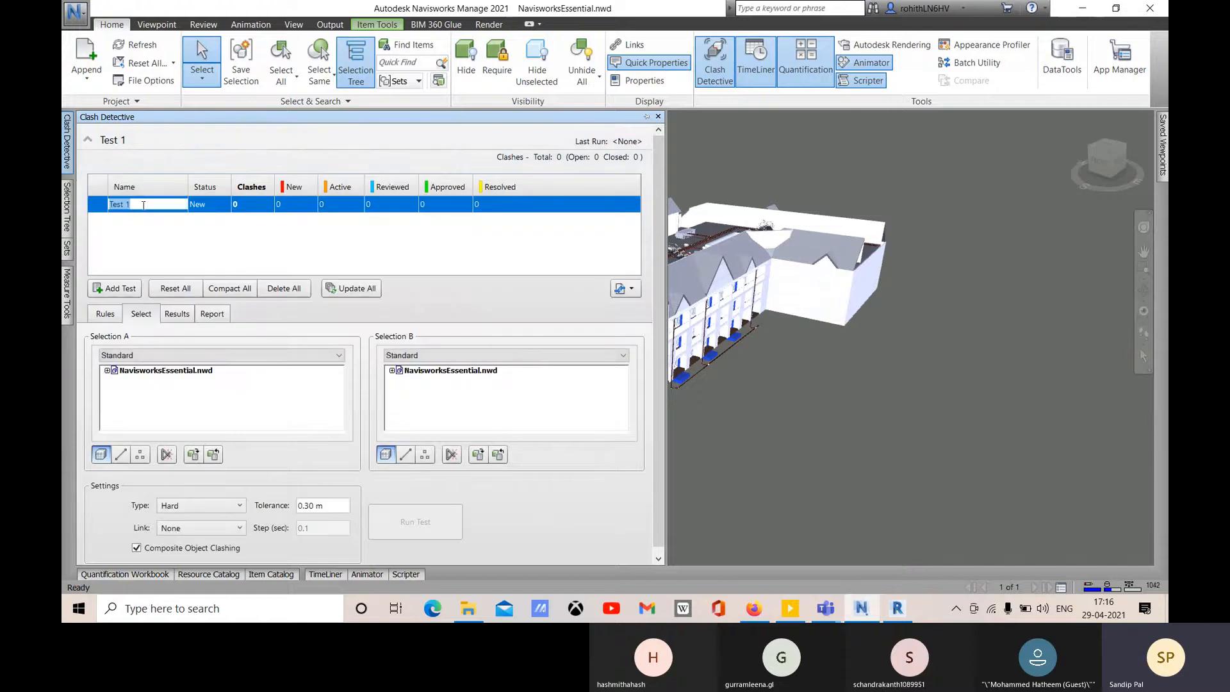
text(1st)
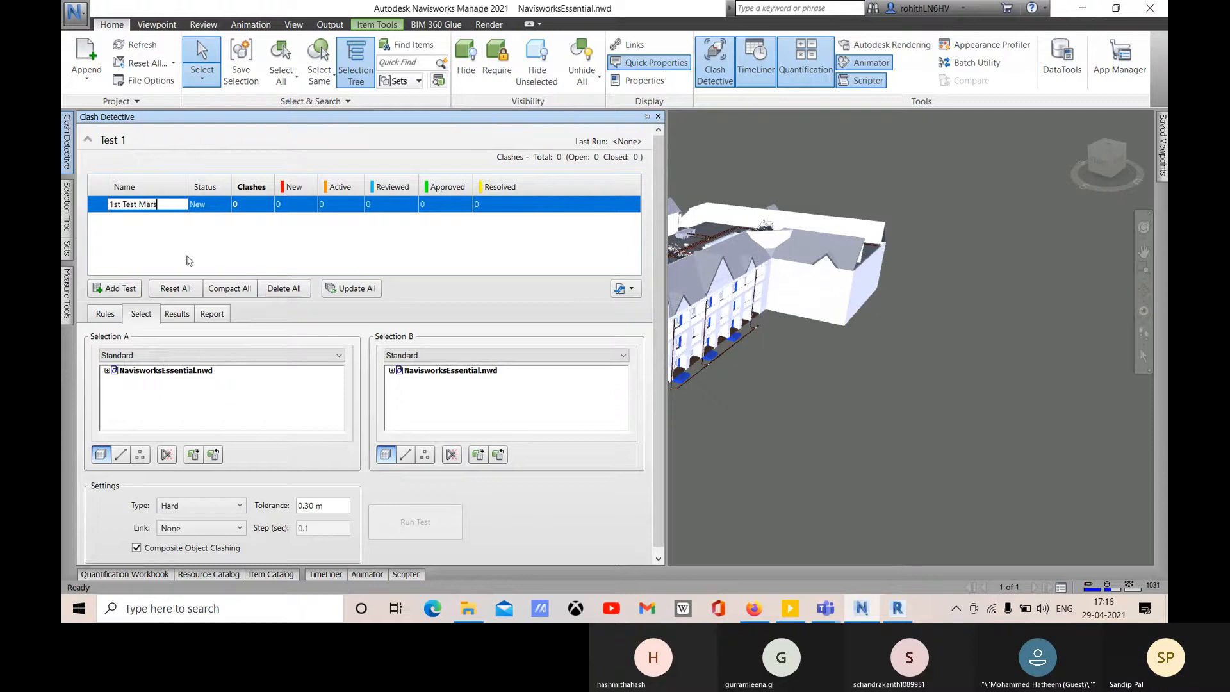
key(Return)
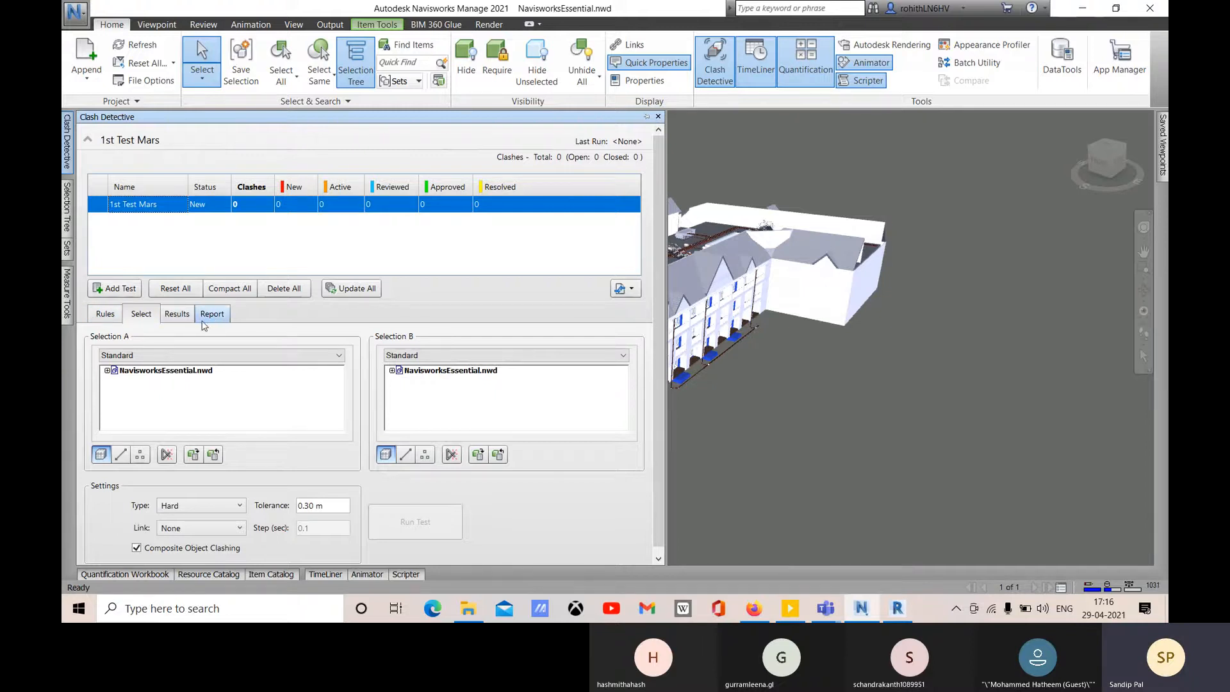
- Look through the Rules and Select tabs, then show the empty Results list for 1st Test Mars
click(105, 315)
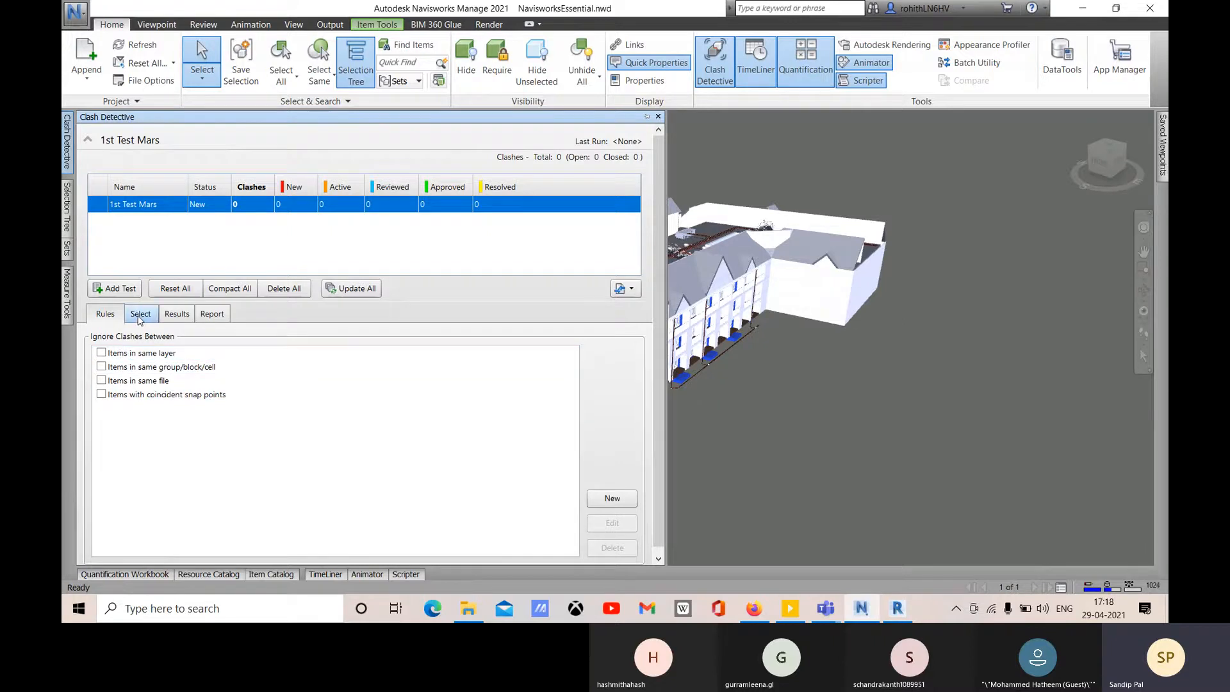
click(139, 314)
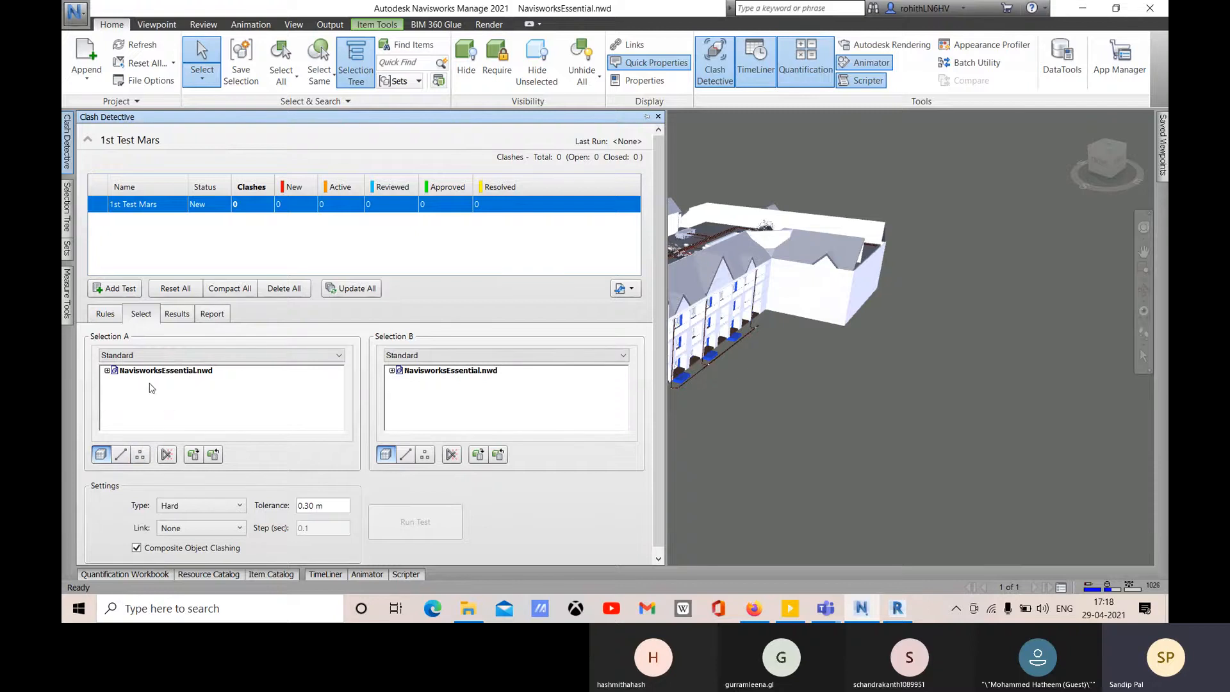
click(177, 314)
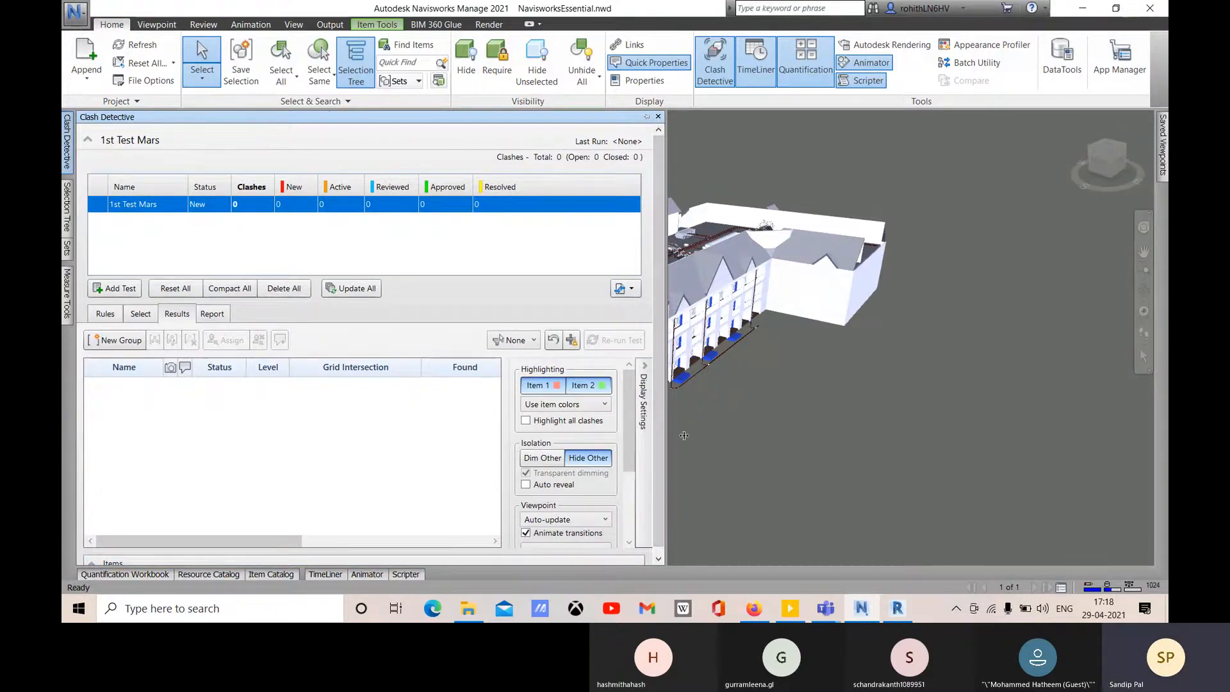
drag(666, 435, 684, 436)
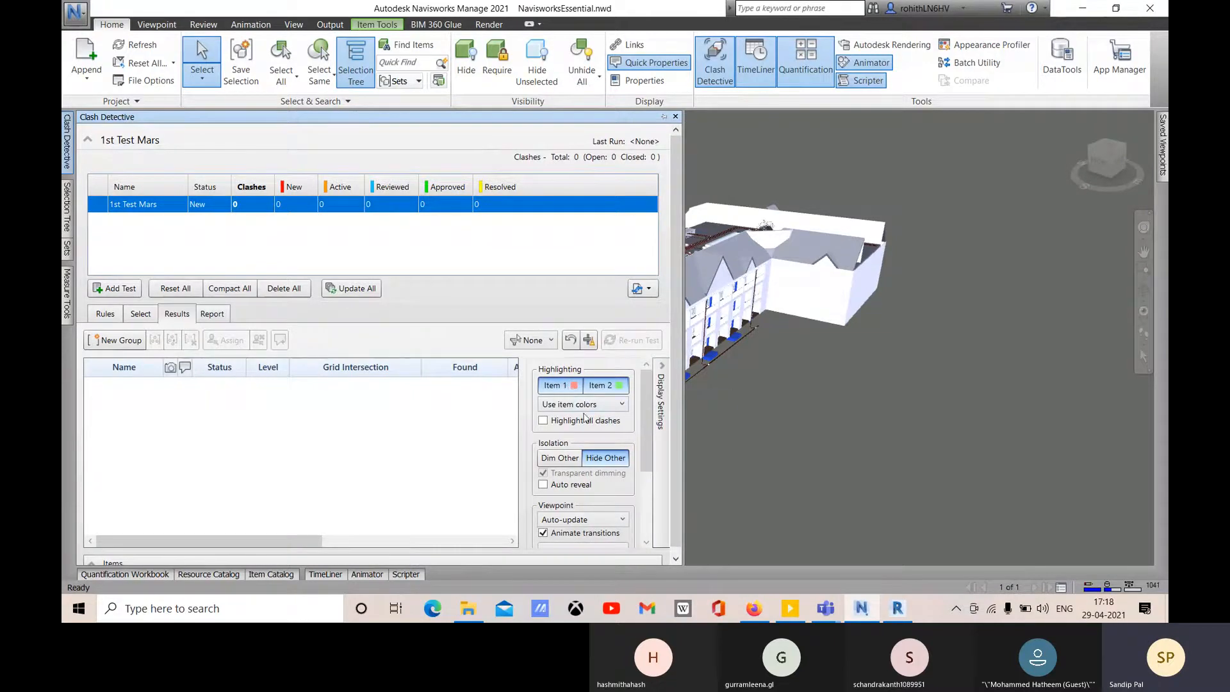
scroll(584, 417, down, 2)
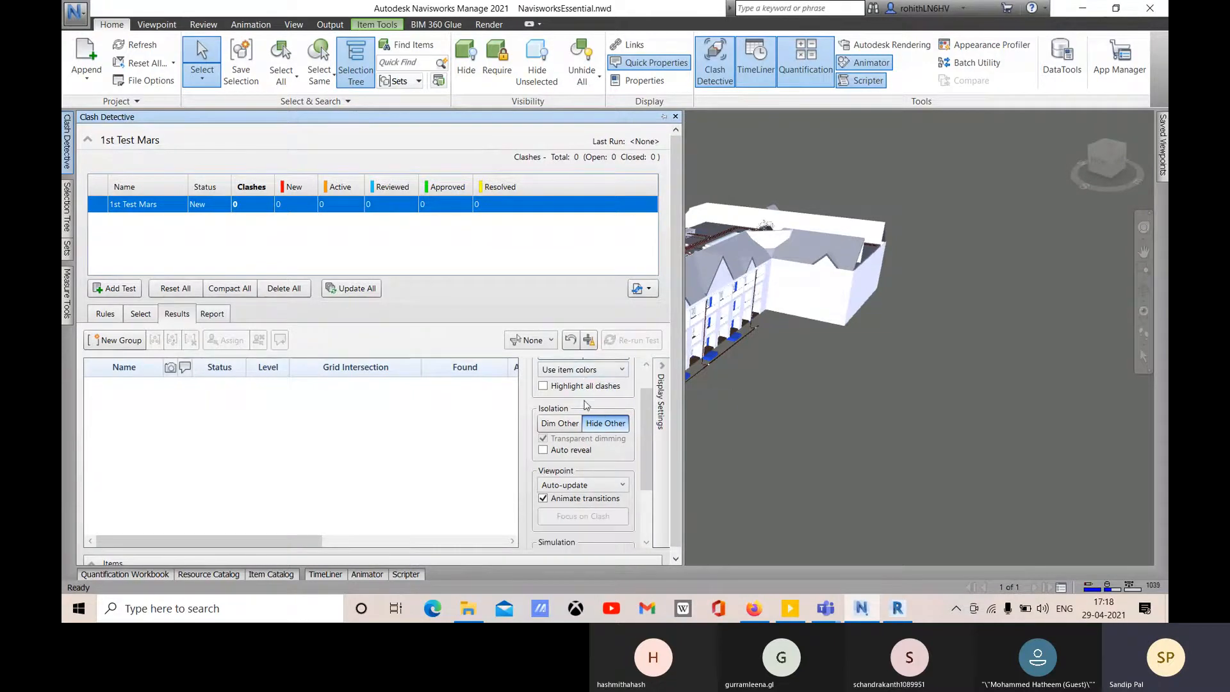
click(559, 423)
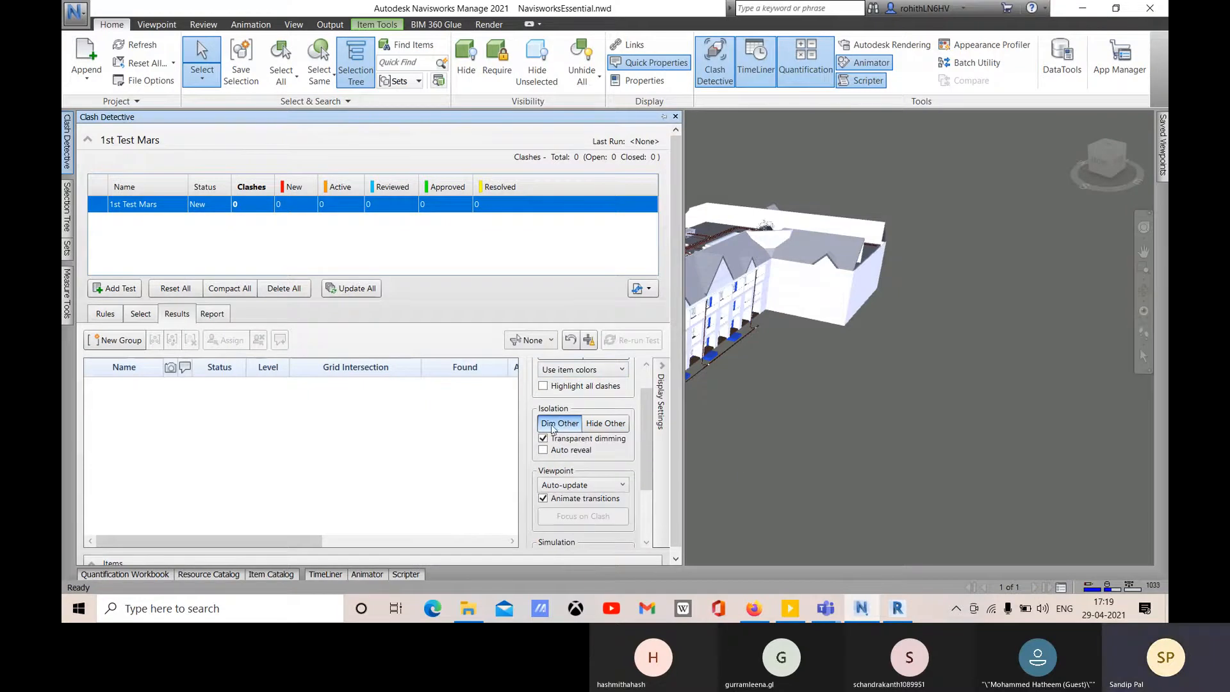
scroll(592, 414, up, 2)
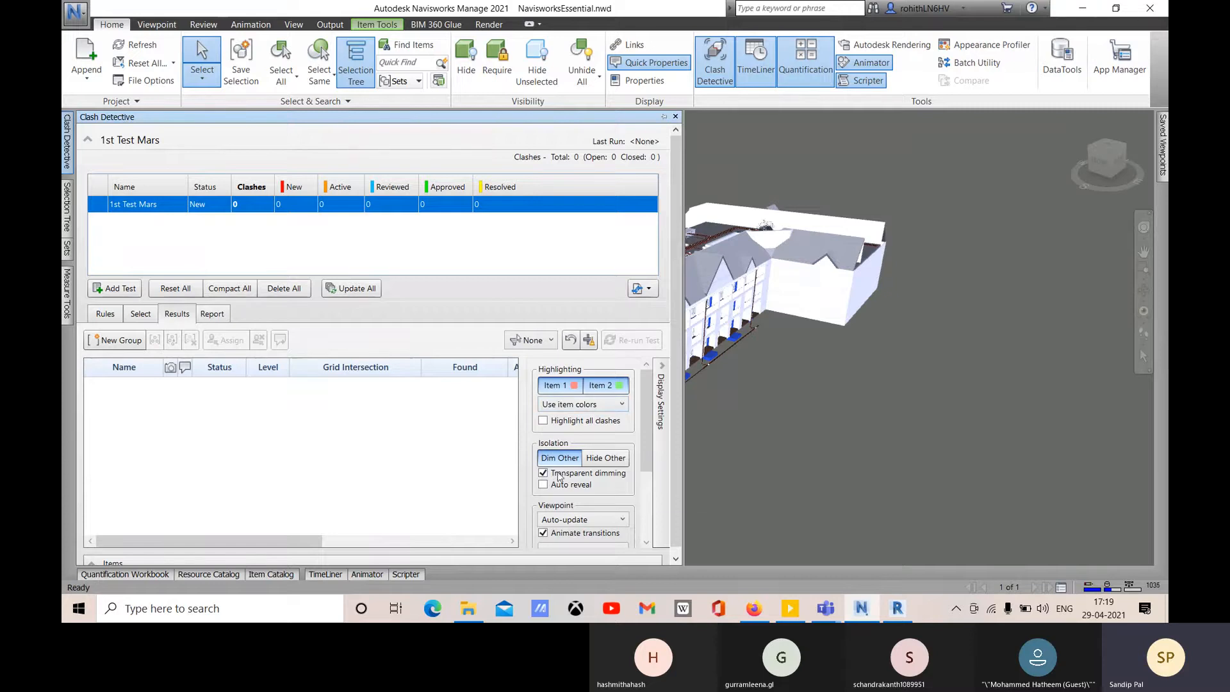
scroll(596, 463, down, 1)
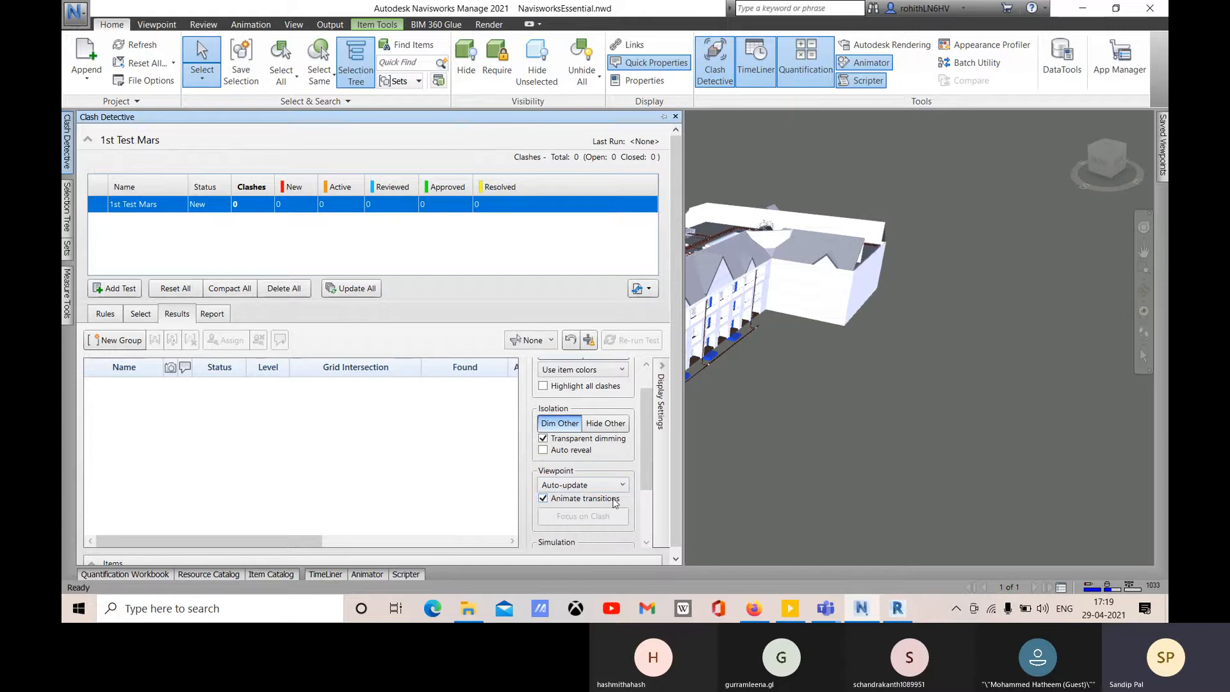
scroll(566, 425, up, 1)
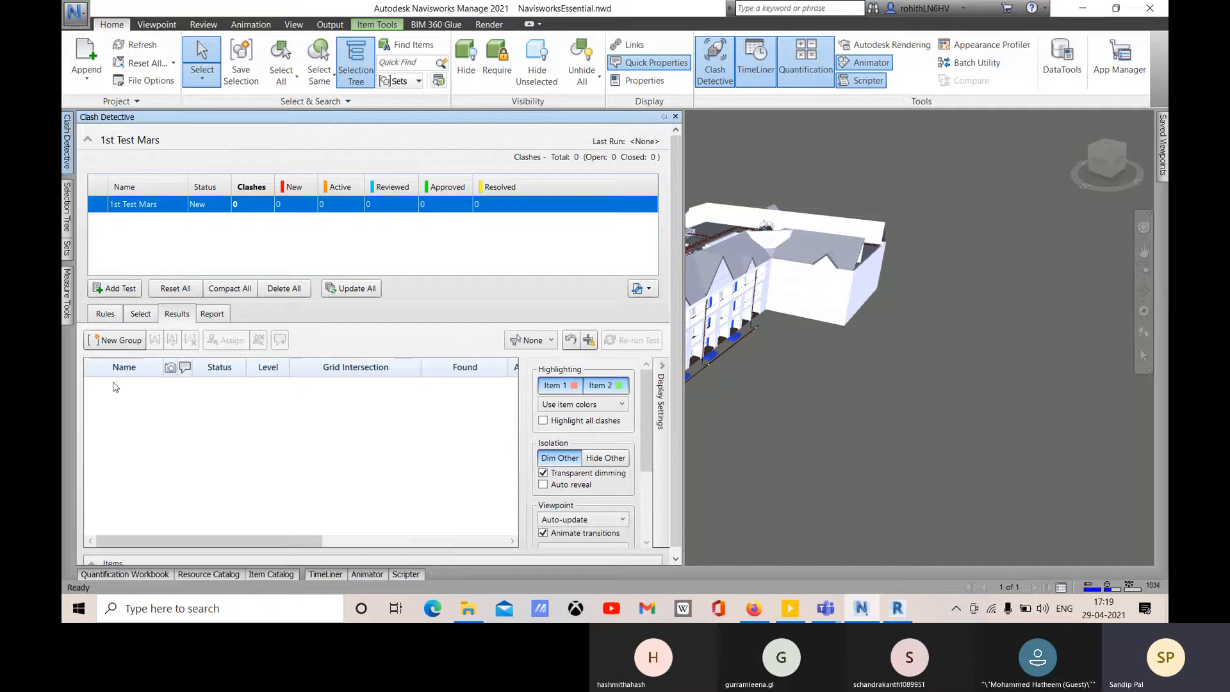
scroll(622, 477, down, 1)
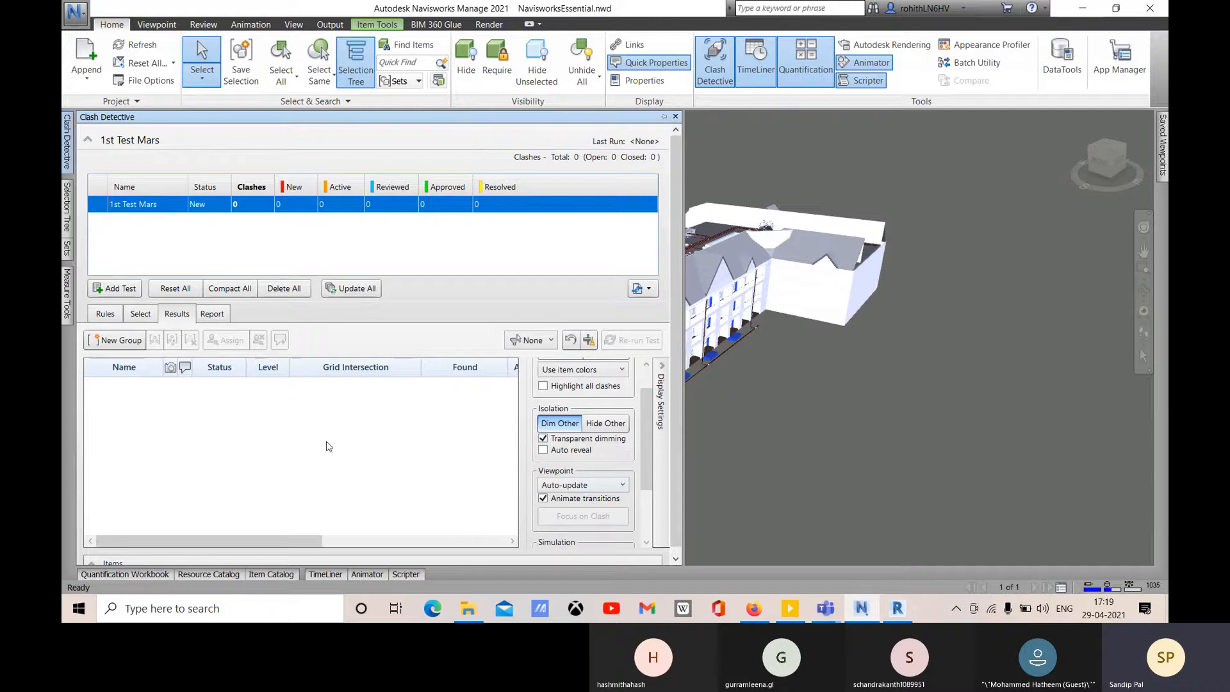
click(590, 487)
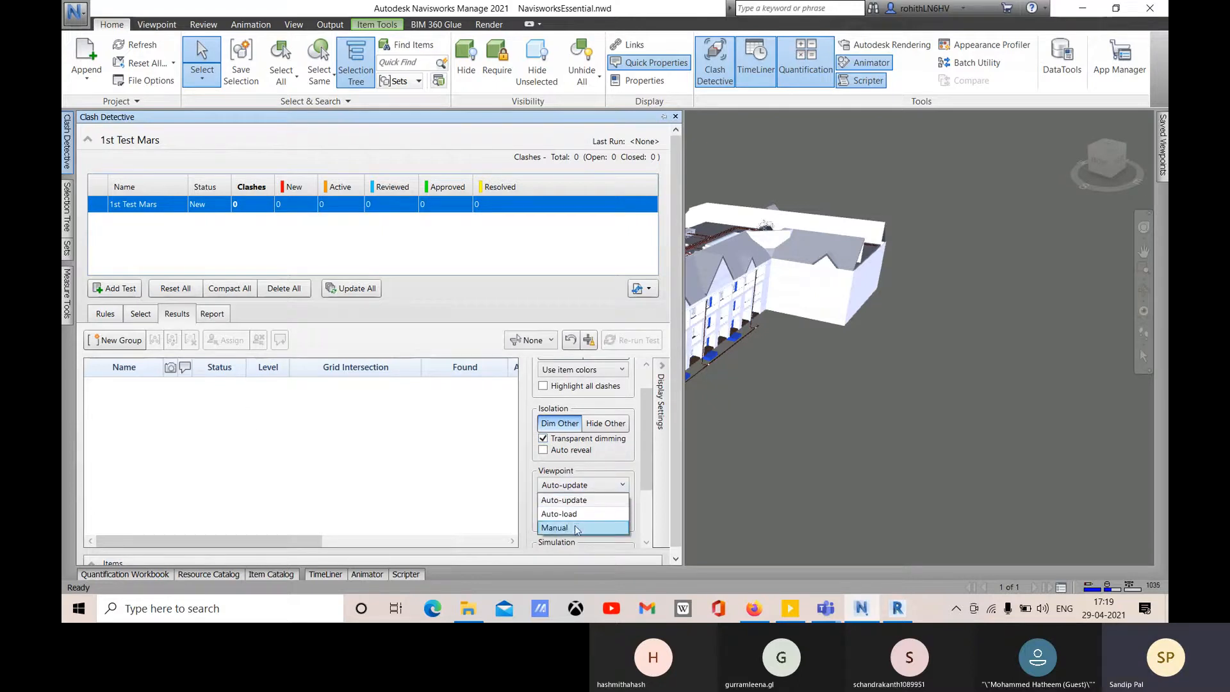
click(528, 466)
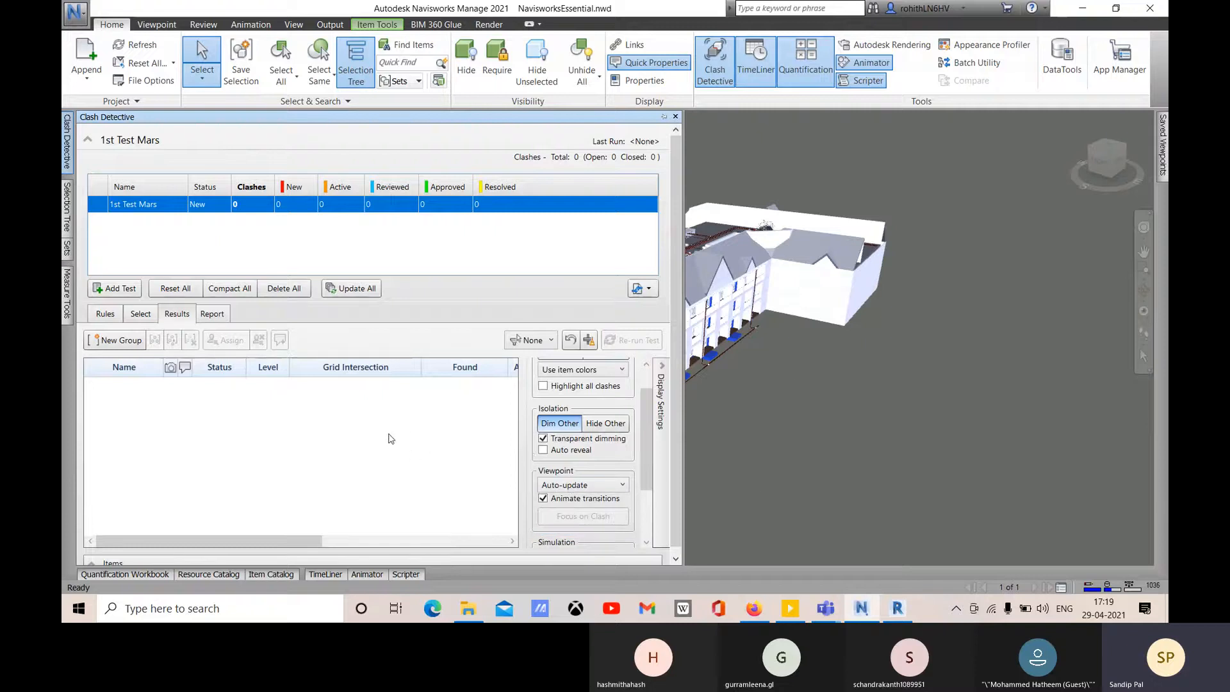
scroll(564, 472, up, 2)
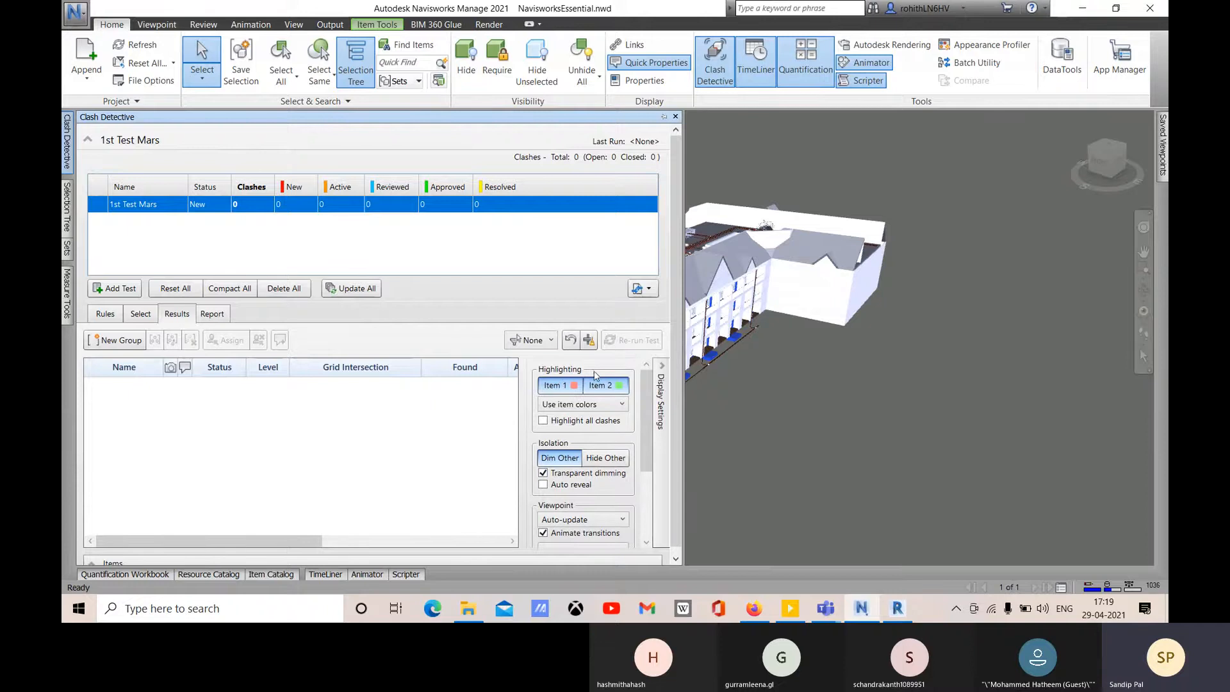
- Check the Report tab's format list, leaving the report format as As viewpoints
click(221, 315)
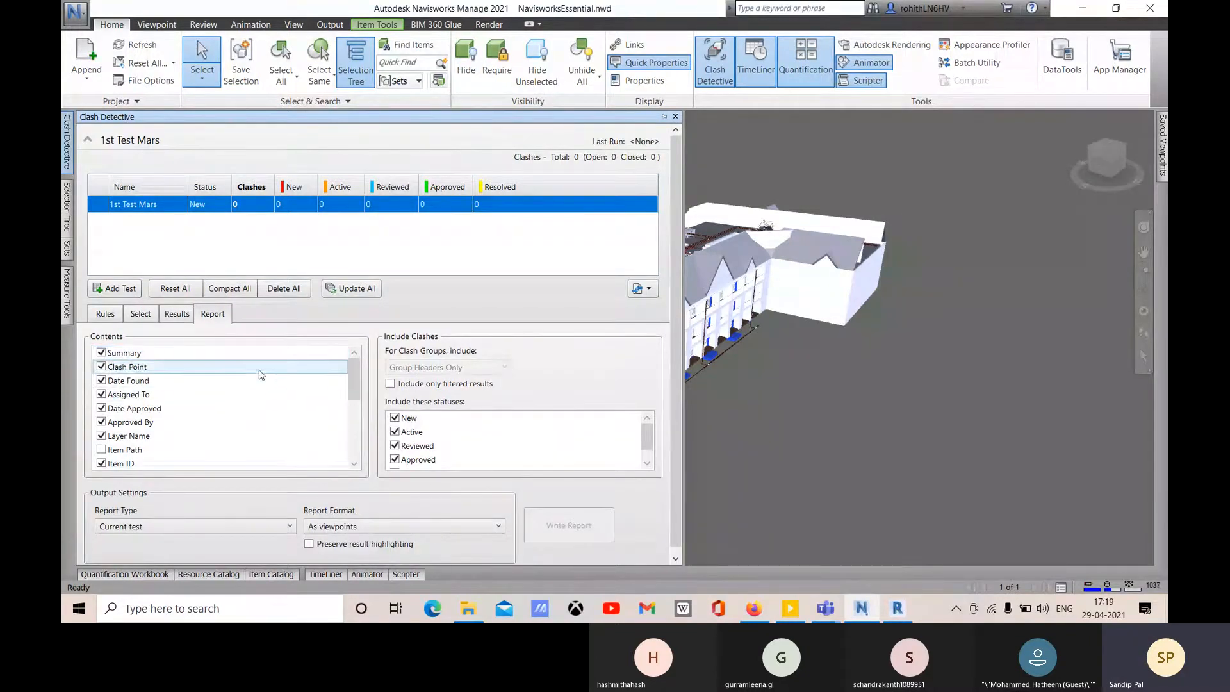
click(339, 527)
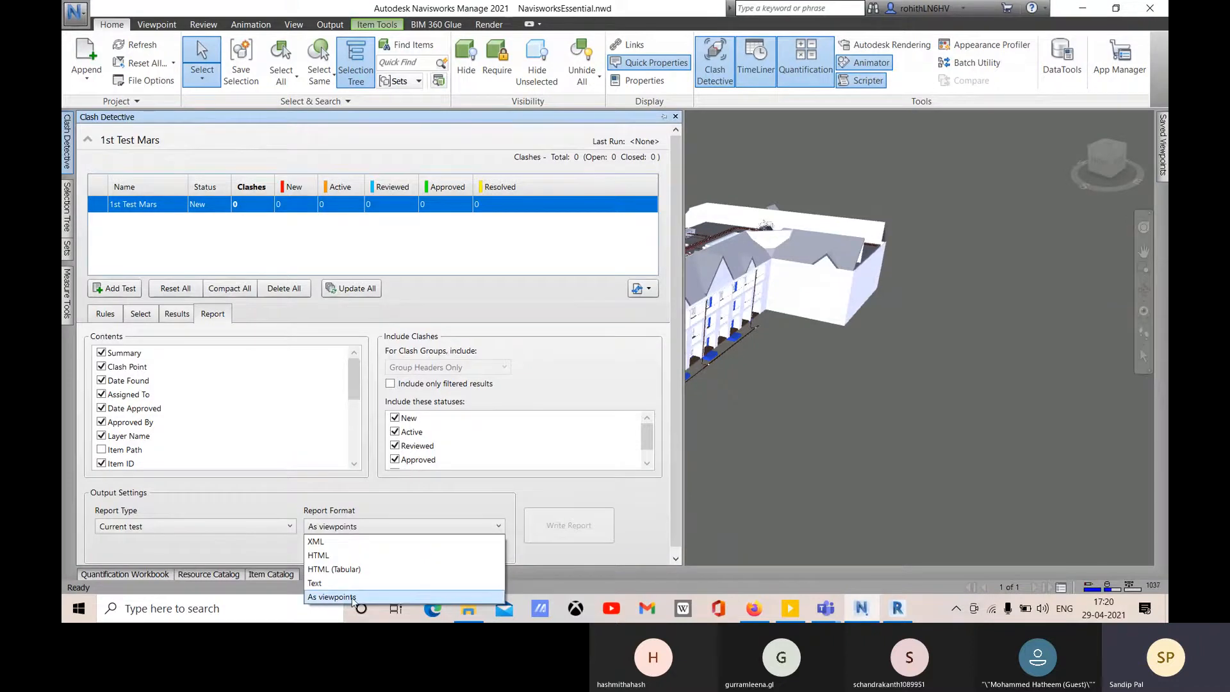
click(871, 429)
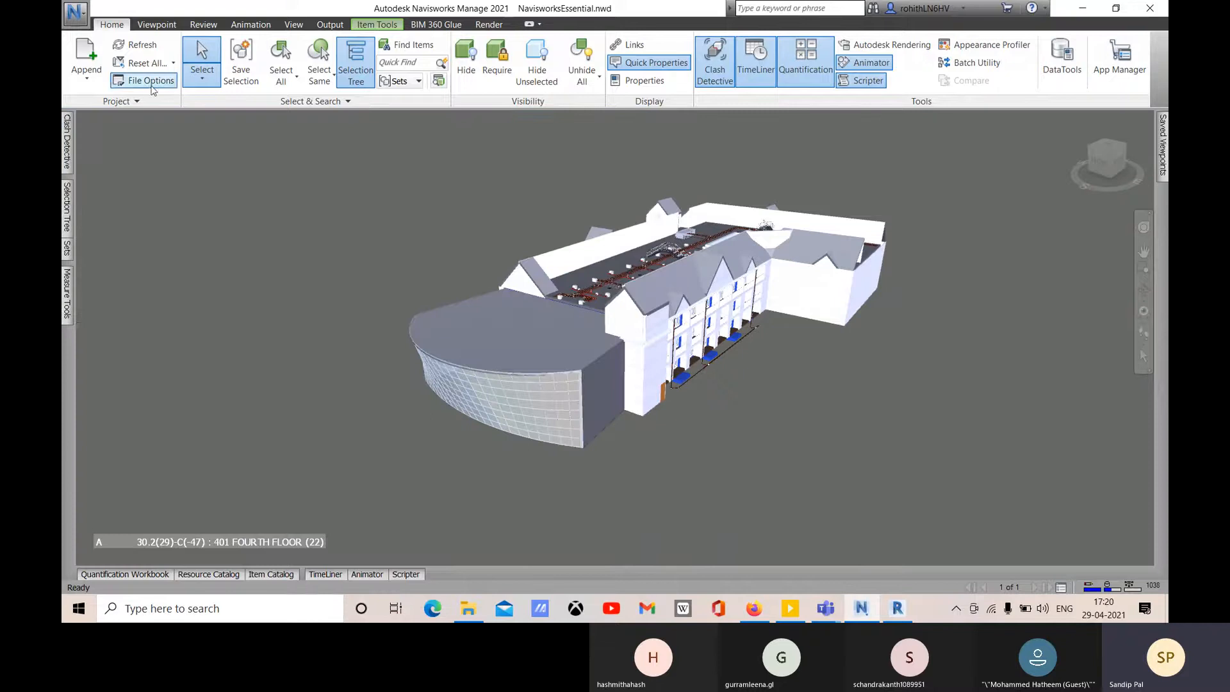
- Glance at the Viewpoint tools, then return Clash Detective to 1st Test Mars's Select page
click(157, 24)
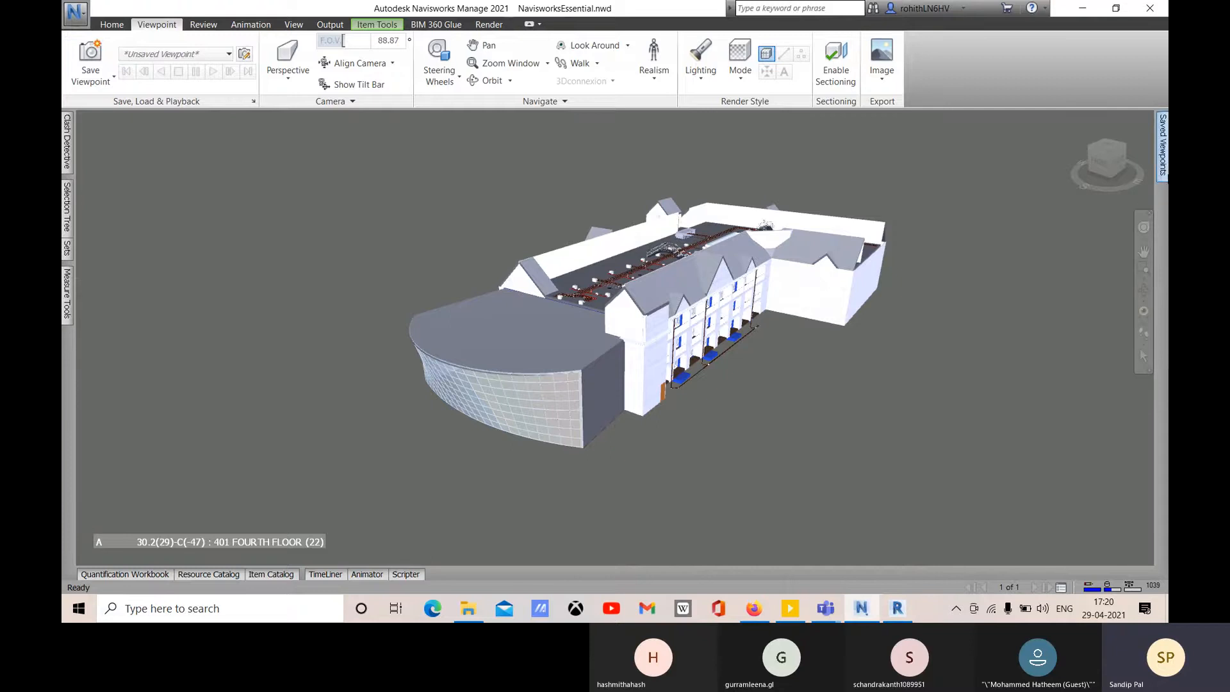
mouse_move(1161, 182)
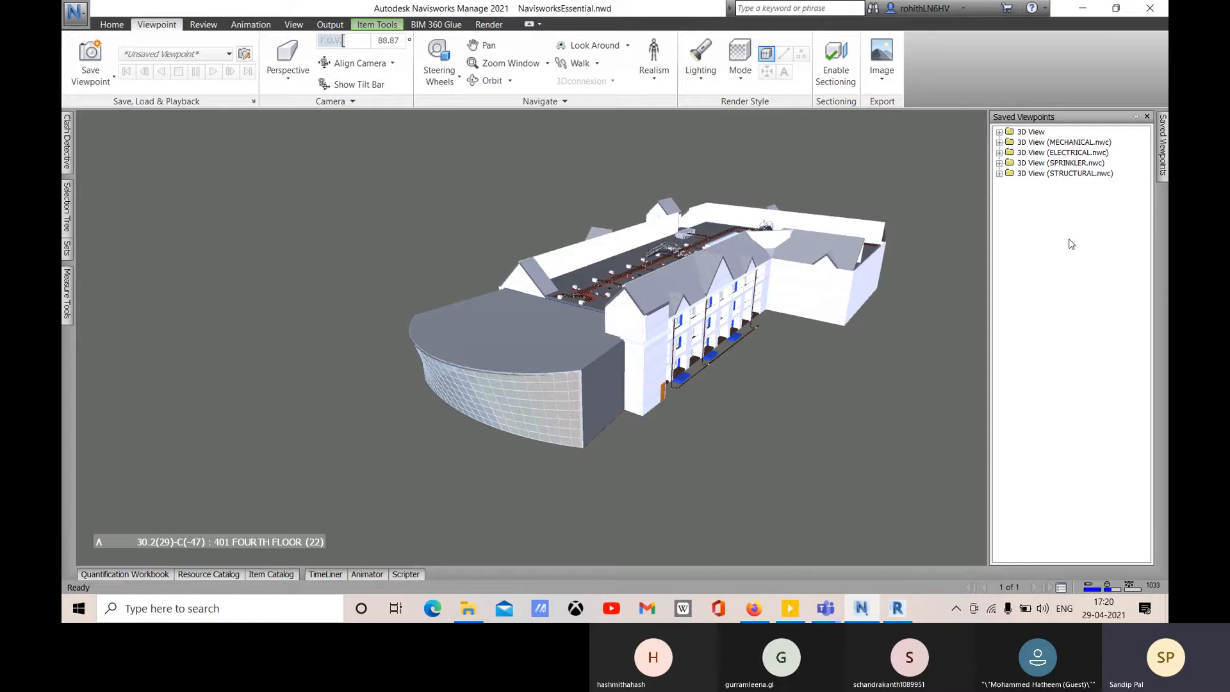
mouse_move(67, 142)
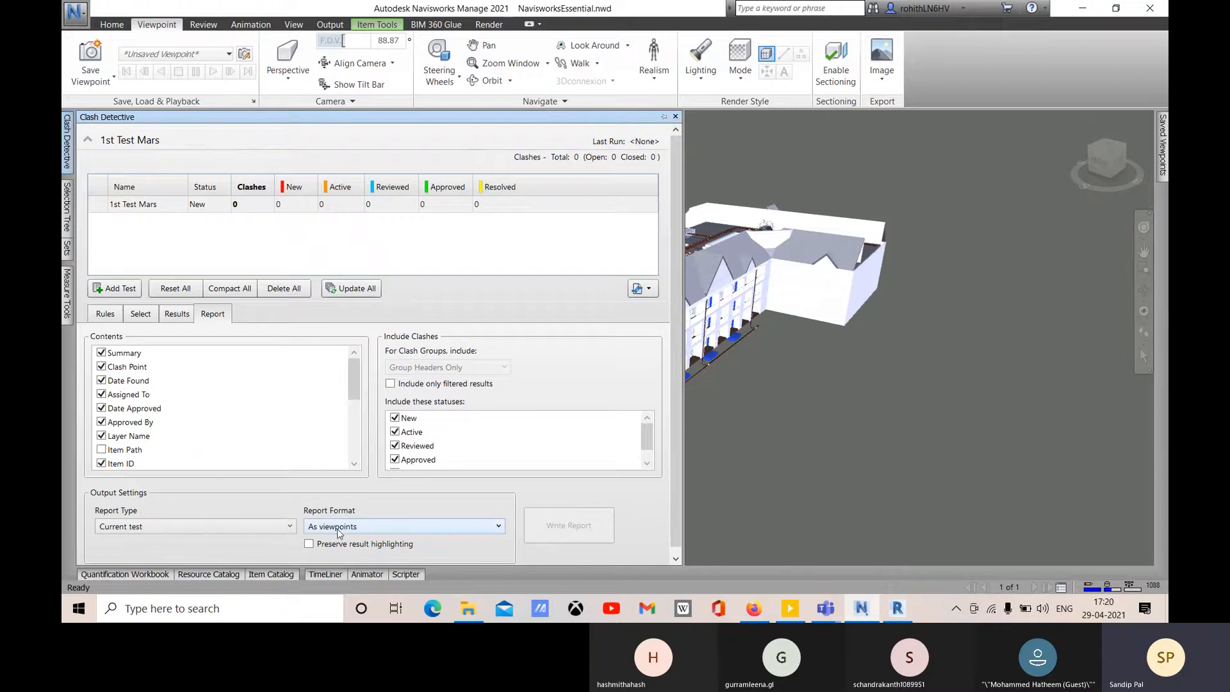
scroll(467, 417, down, 1)
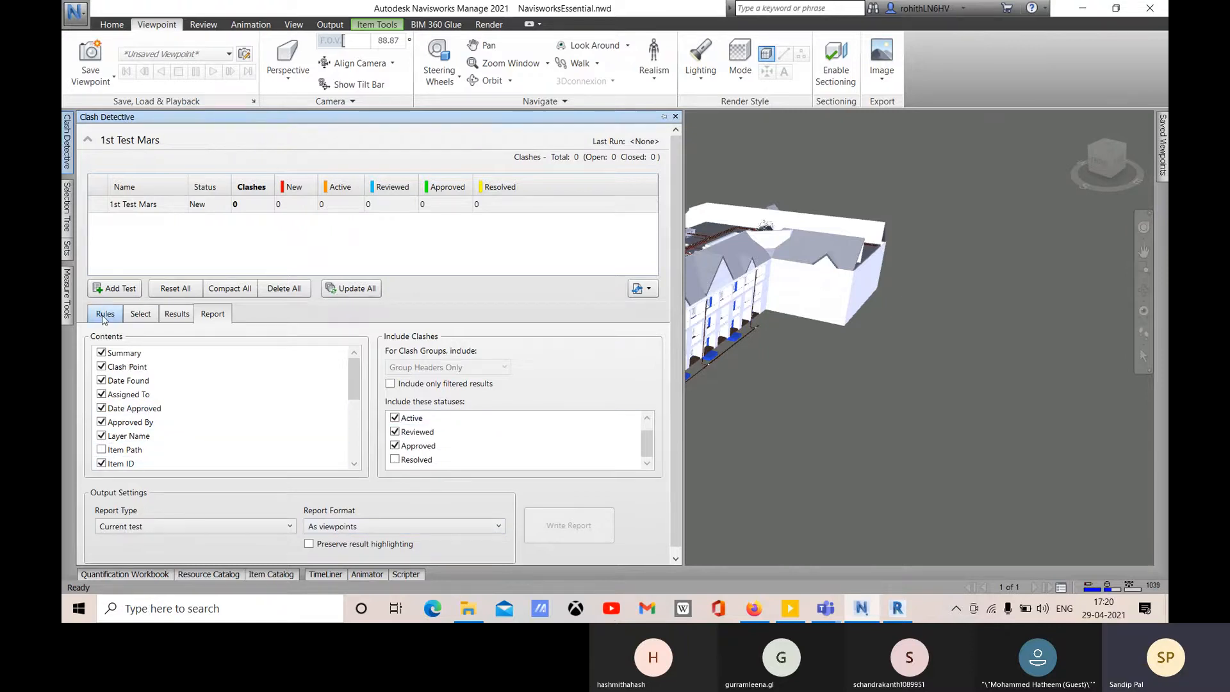
click(142, 314)
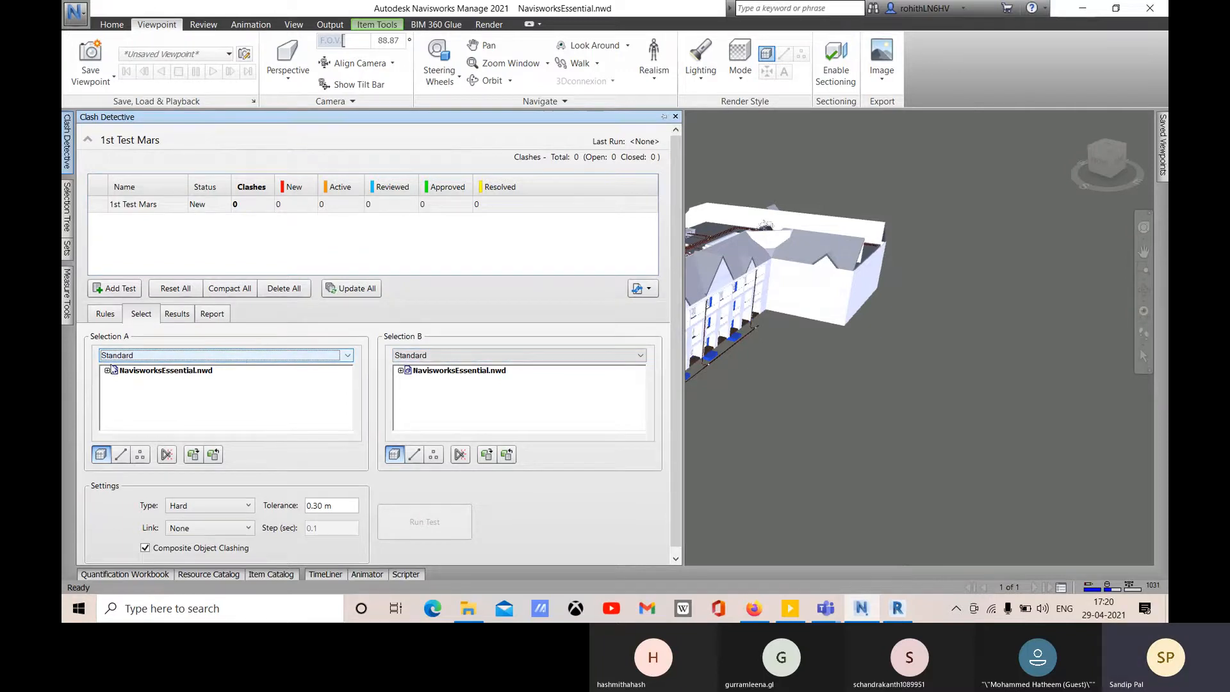
- Try Properties and Compact displays for Selection A, then return it to the Standard tree
click(134, 357)
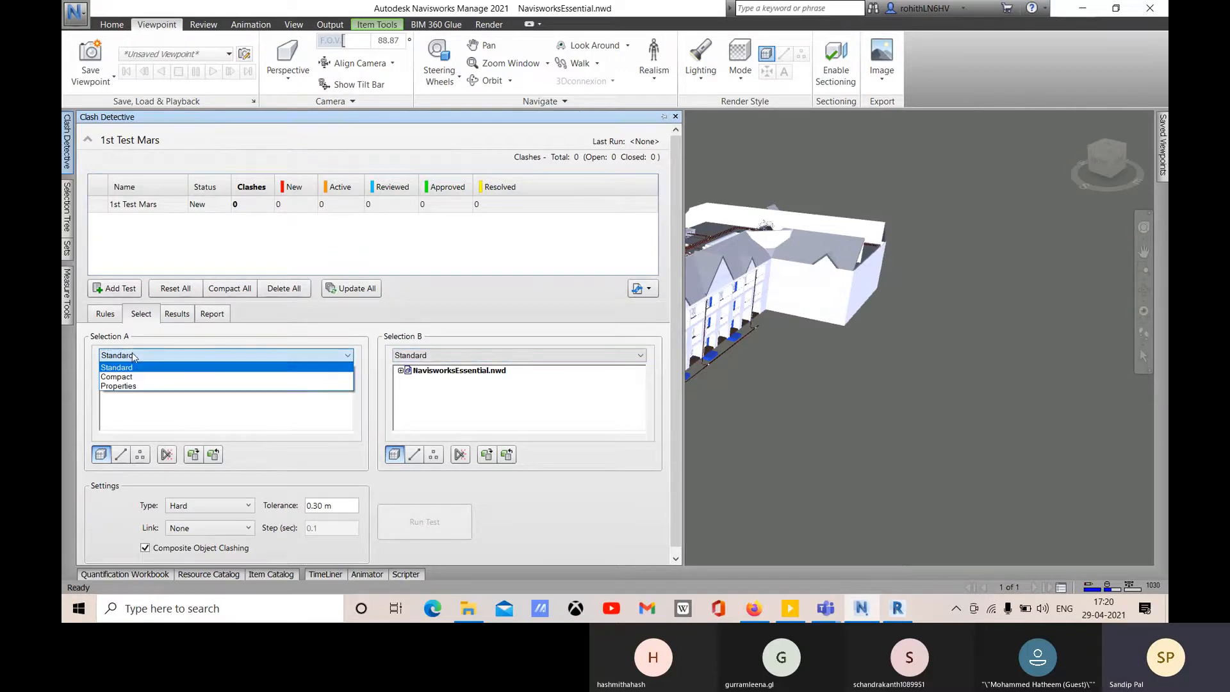
click(137, 387)
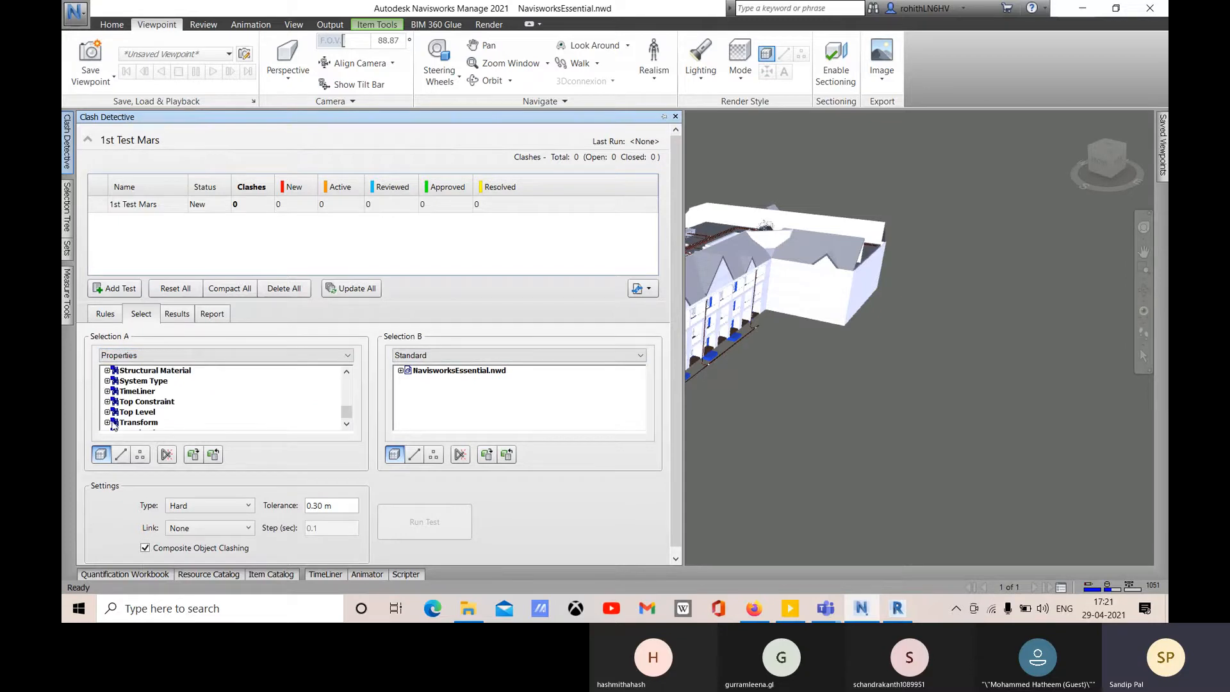
click(137, 413)
scroll(160, 402, down, 1)
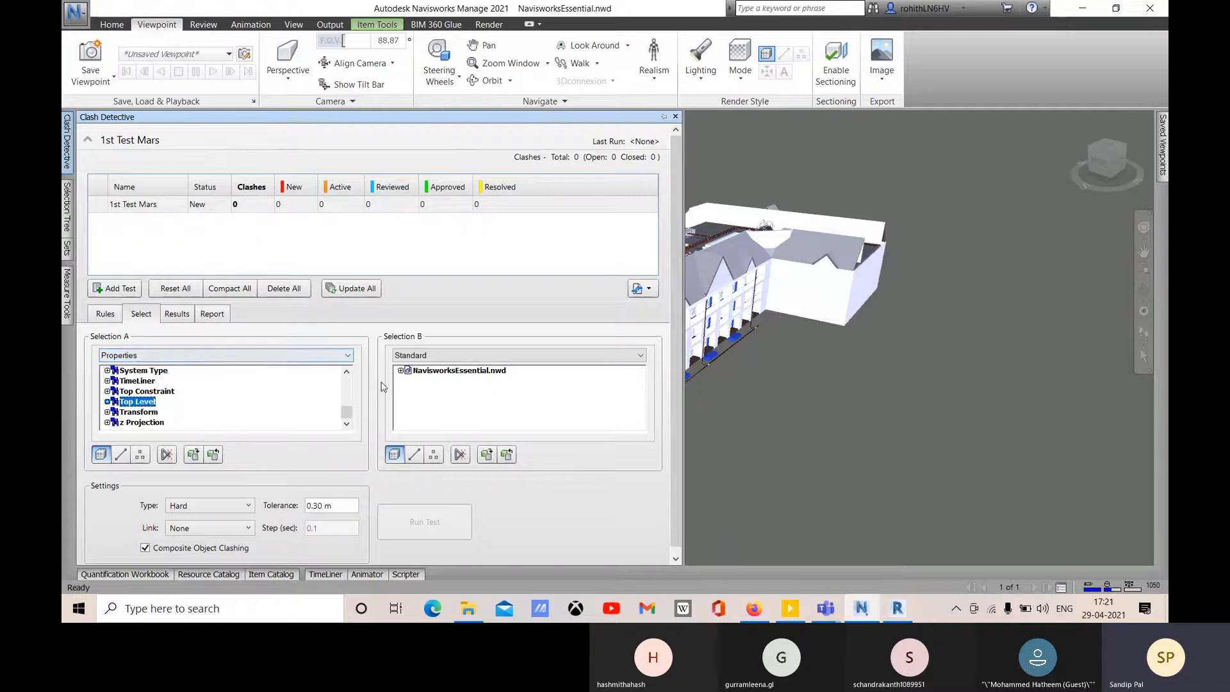
click(144, 355)
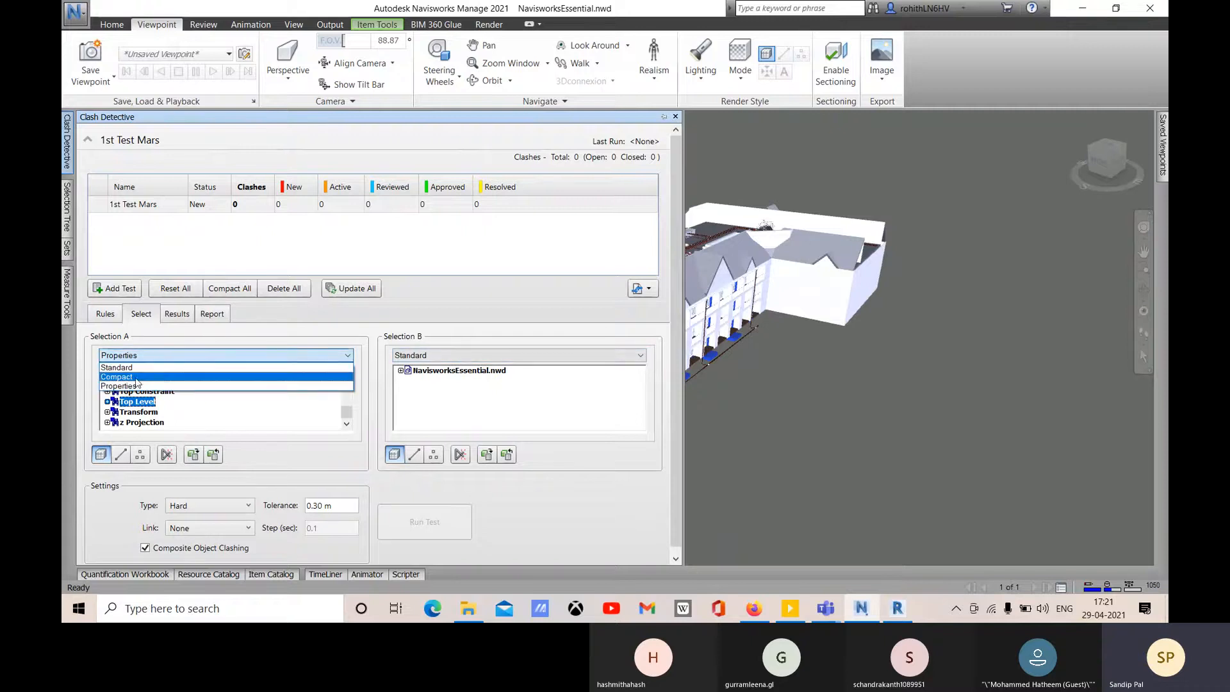
click(141, 377)
scroll(157, 392, up, 2)
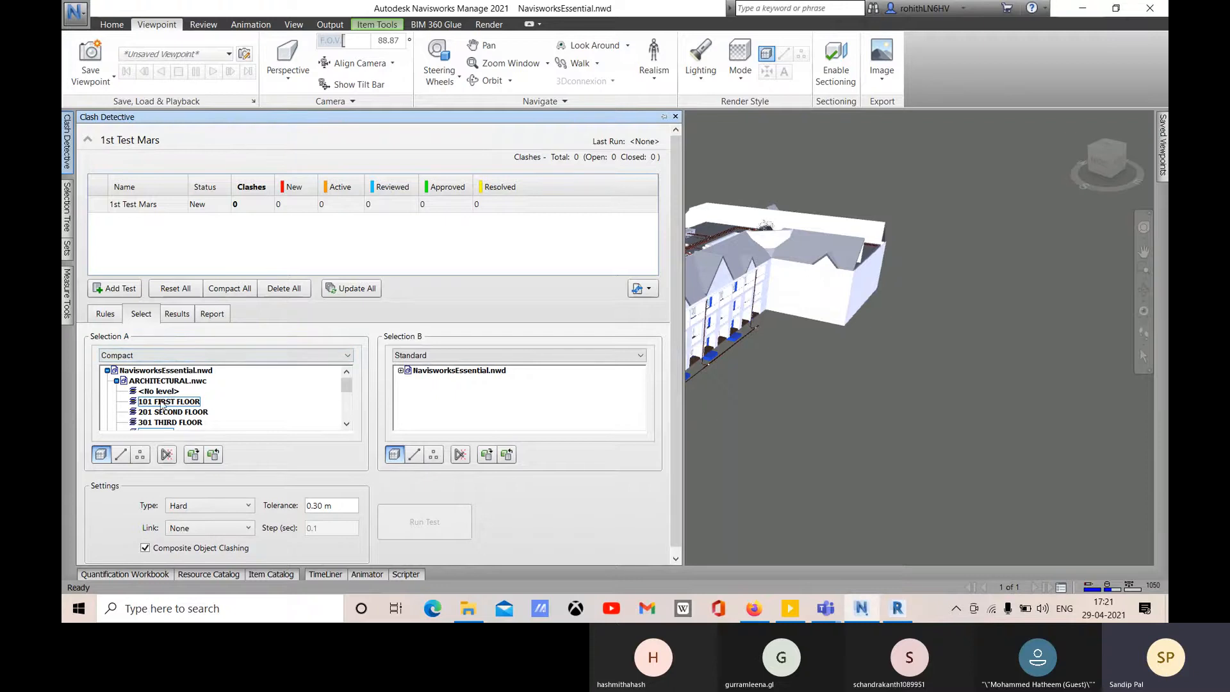
click(154, 355)
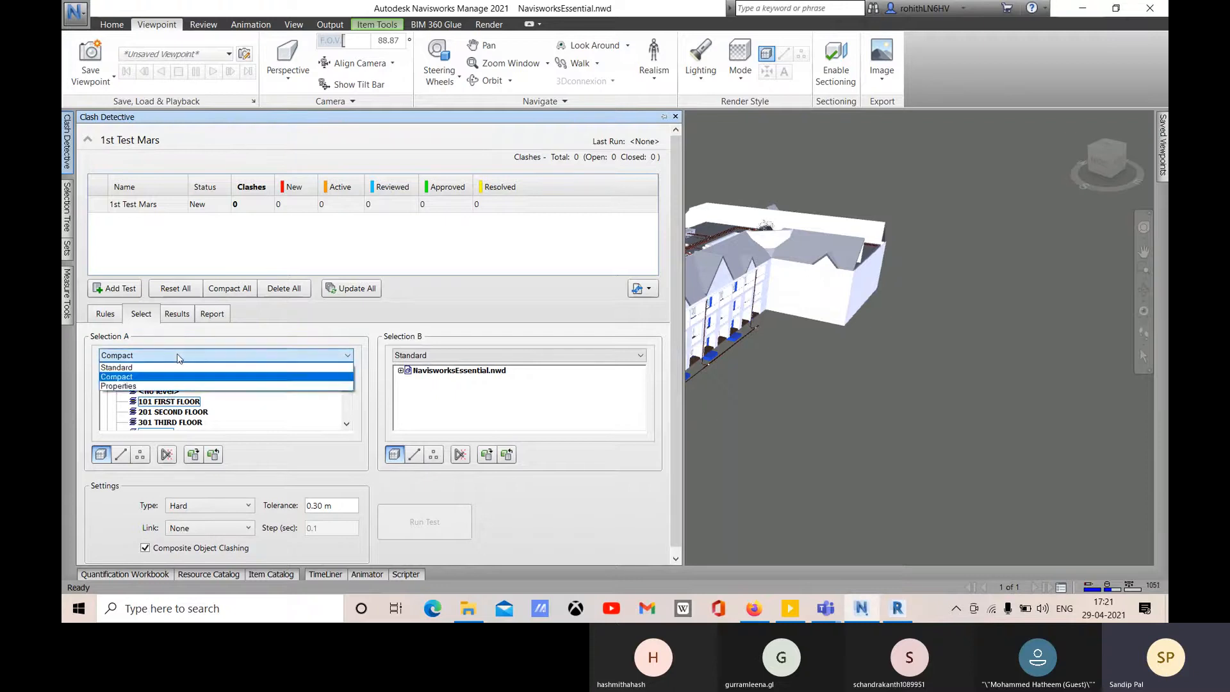
click(116, 367)
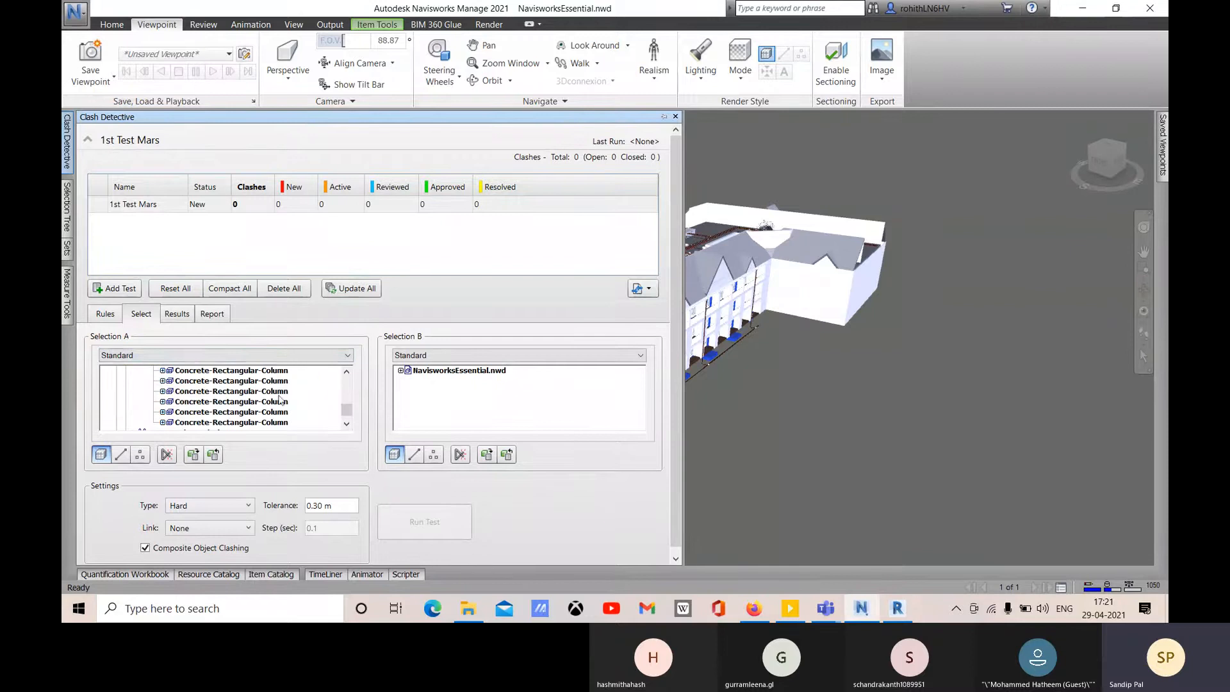
scroll(280, 400, up, 10)
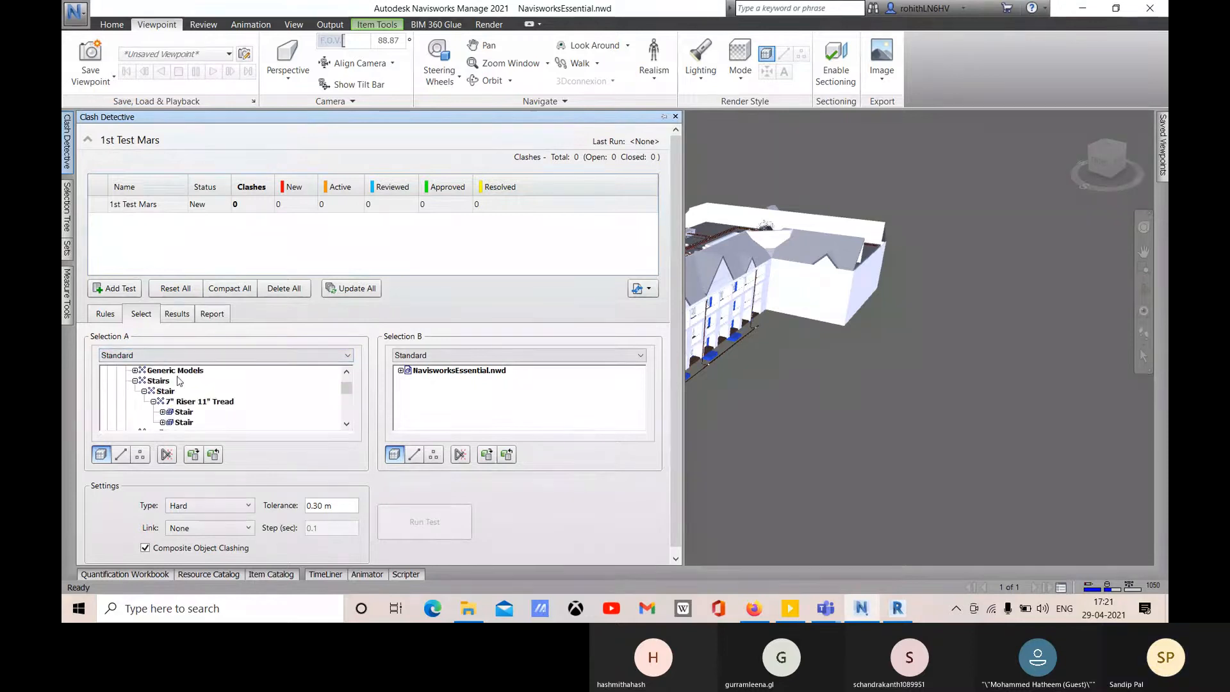
scroll(180, 381, up, 5)
- Collapse the model branches, pick ARCHITECTURAL.nwc as Selection A, and expand Selection B's files
click(116, 381)
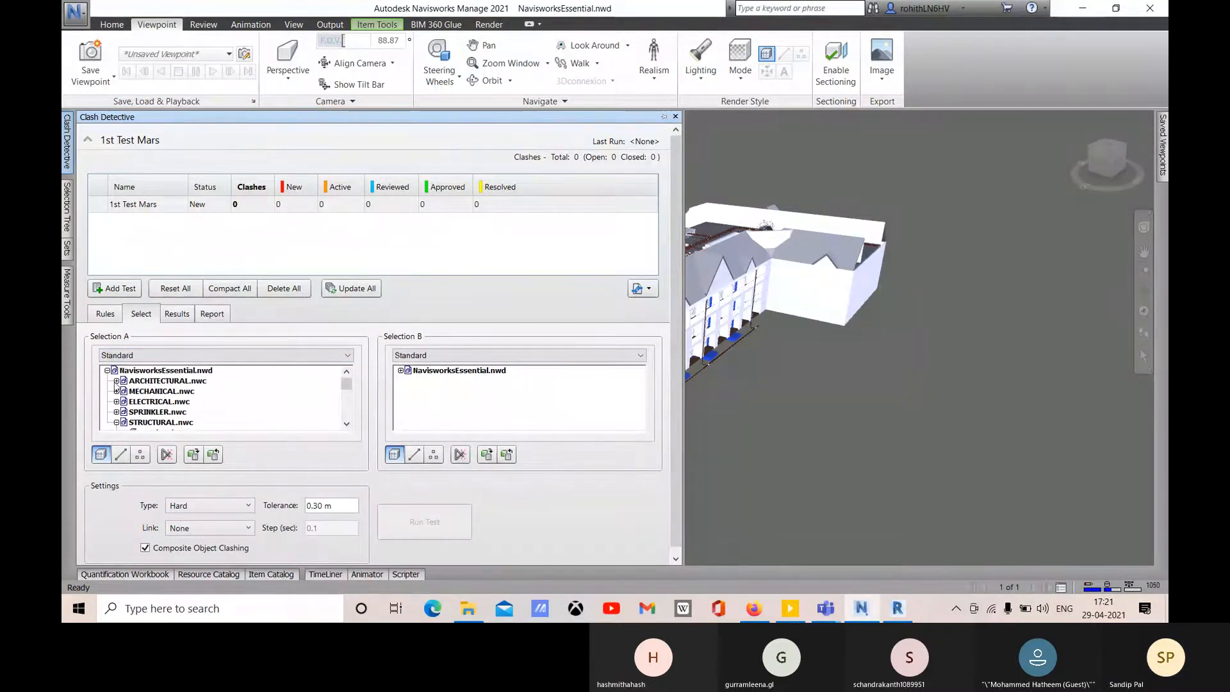
click(116, 422)
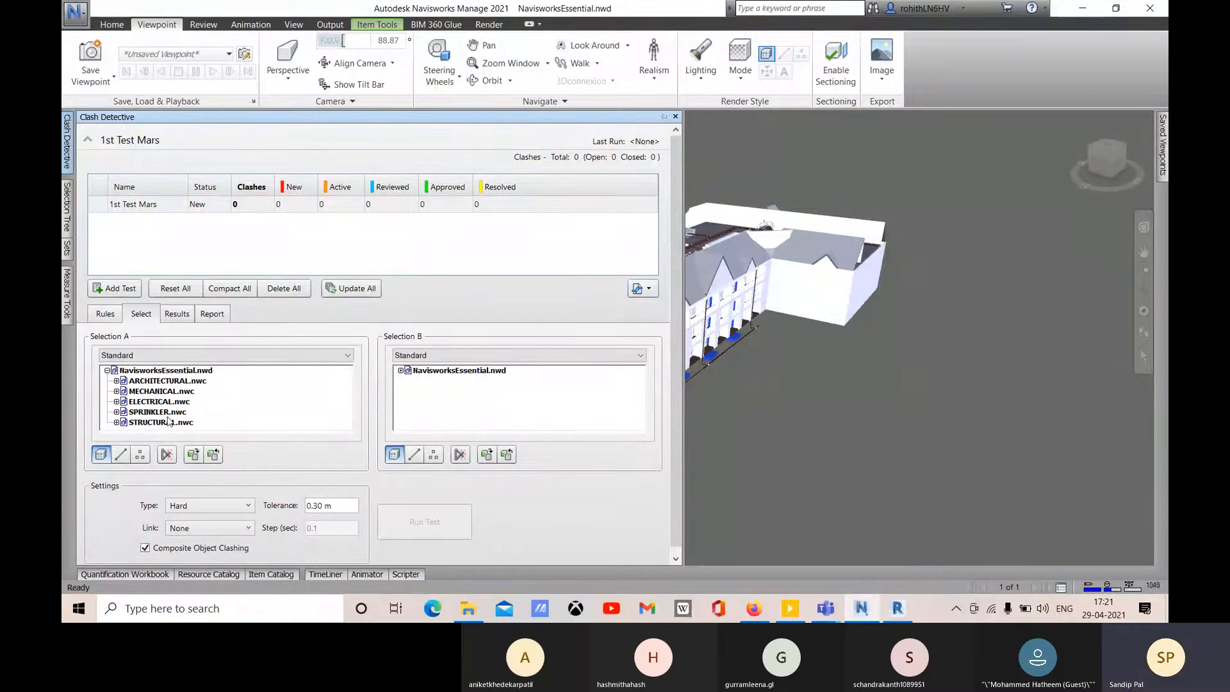
click(168, 381)
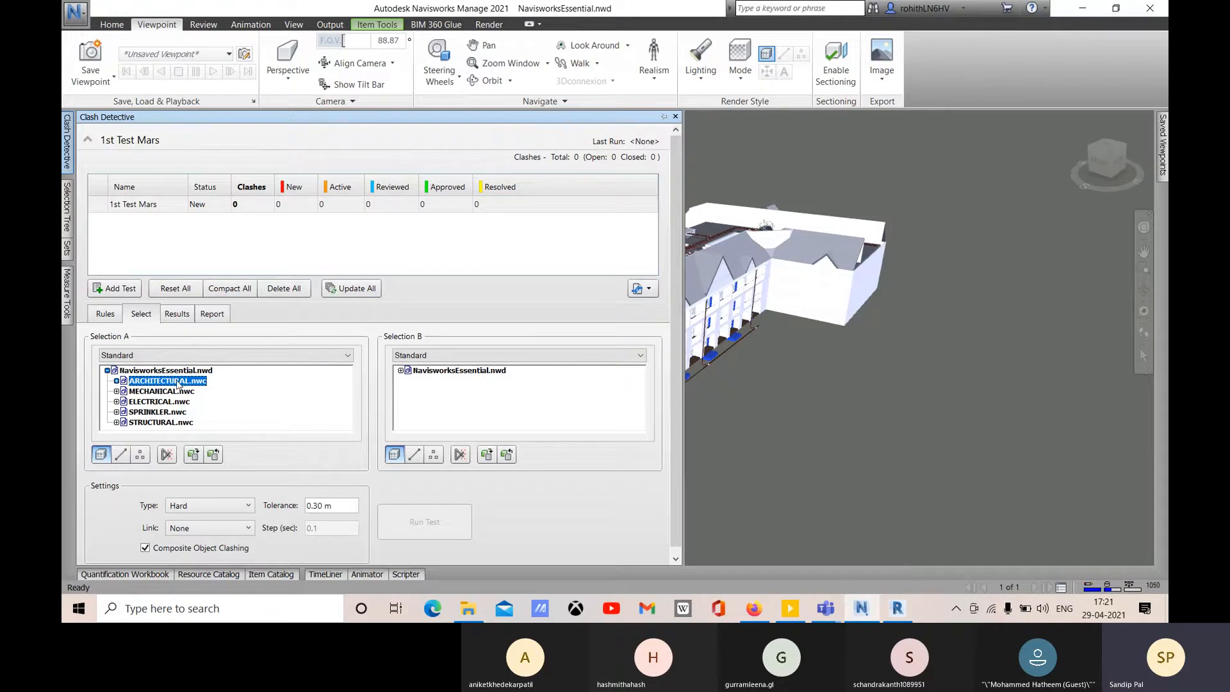
click(400, 370)
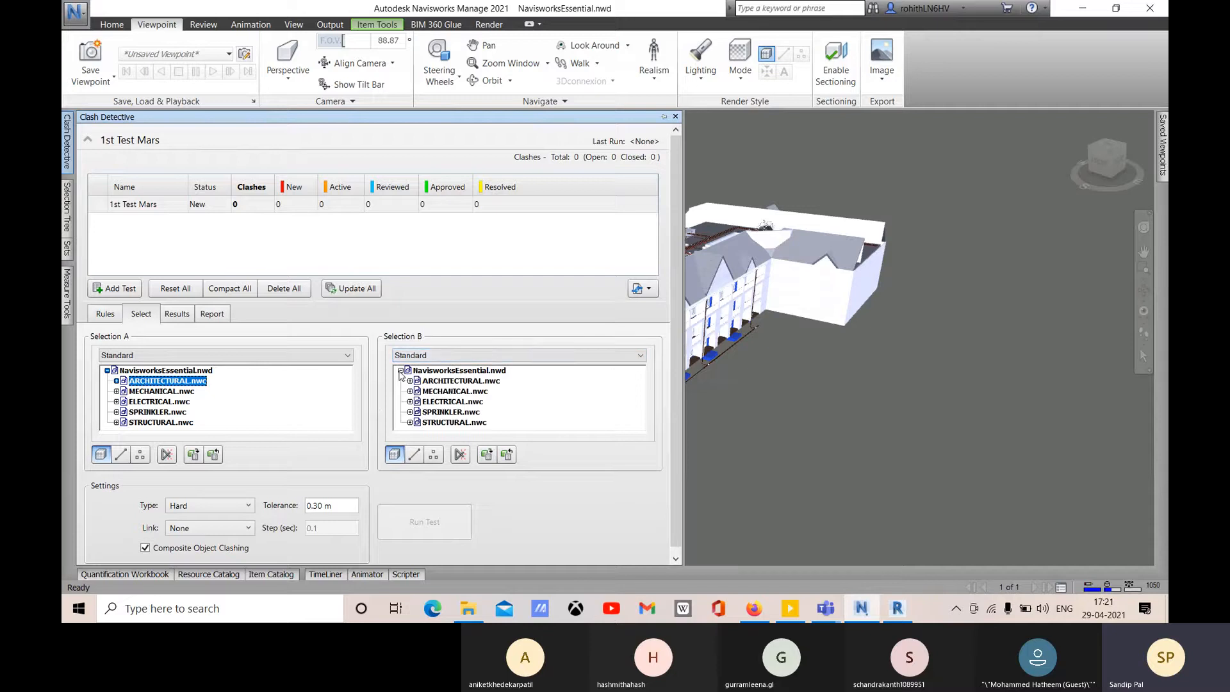
- Pick STRUCTURAL.nwc as Selection B, then clear the blue wall's selection in the model
click(424, 423)
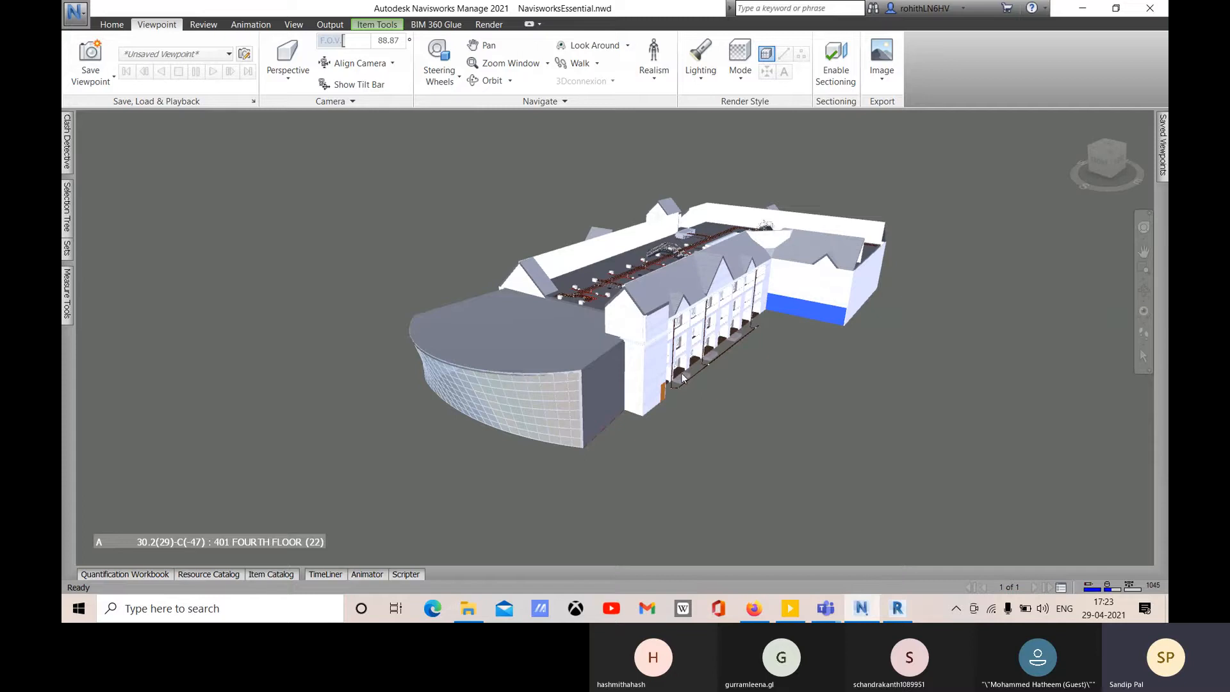
scroll(785, 305, up, 1)
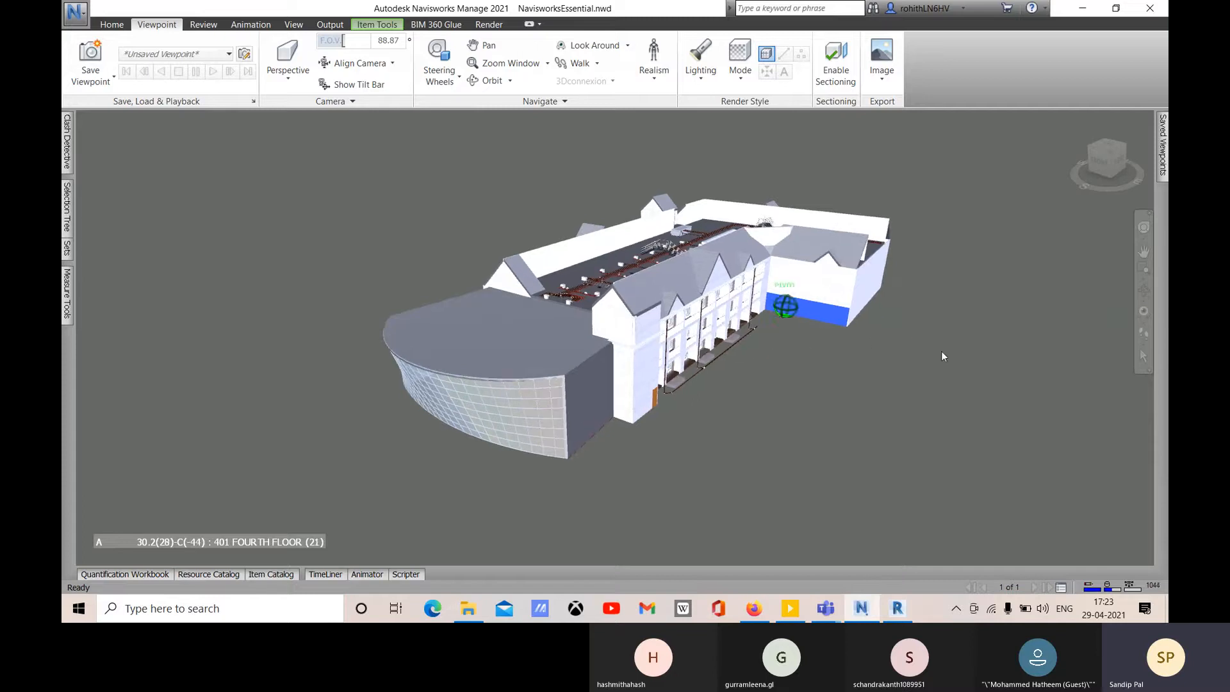
click(871, 365)
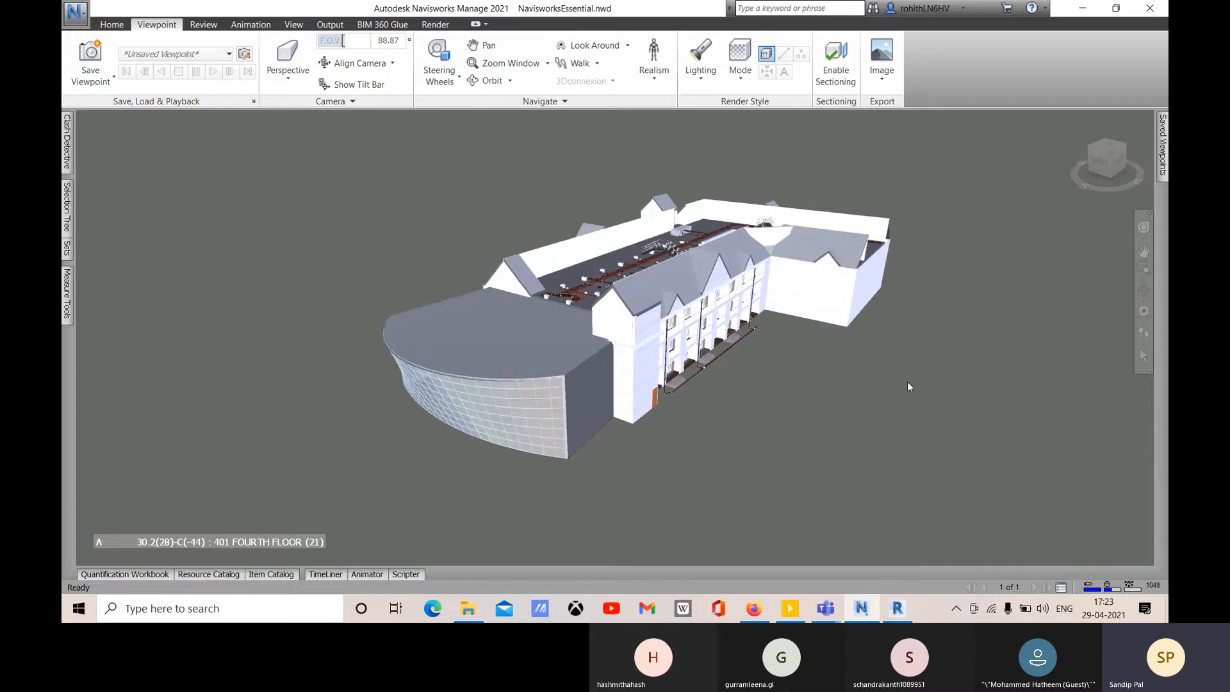
click(112, 24)
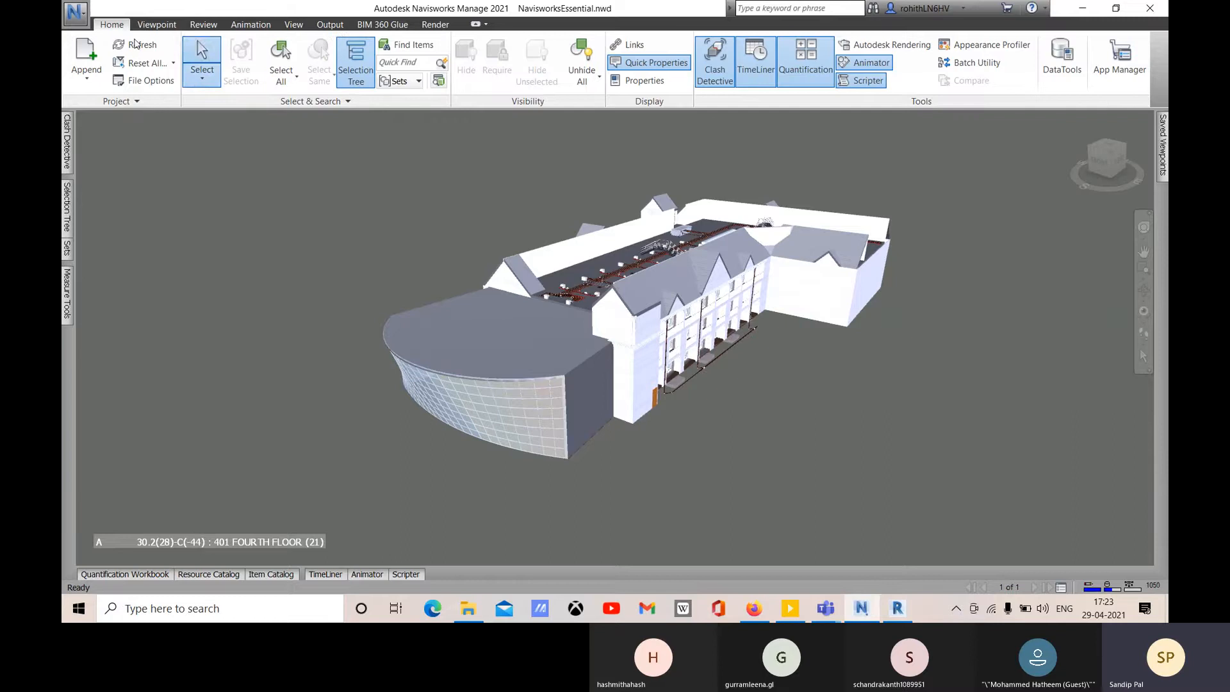
- Switch to box selection and drag a box around most of the building model
click(202, 71)
click(232, 133)
drag(451, 159, 964, 445)
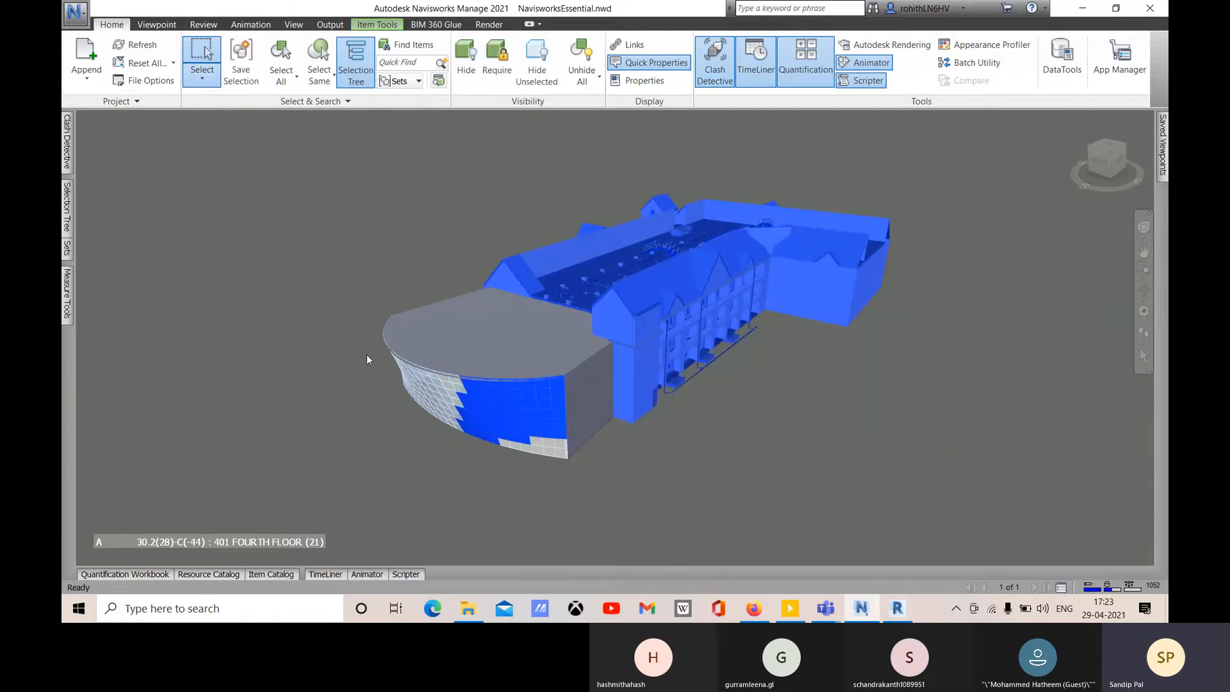
- Load the selection into Selection A, then clear Selection A, Selection B's STRUCTURAL.nwc and the model selection
click(68, 153)
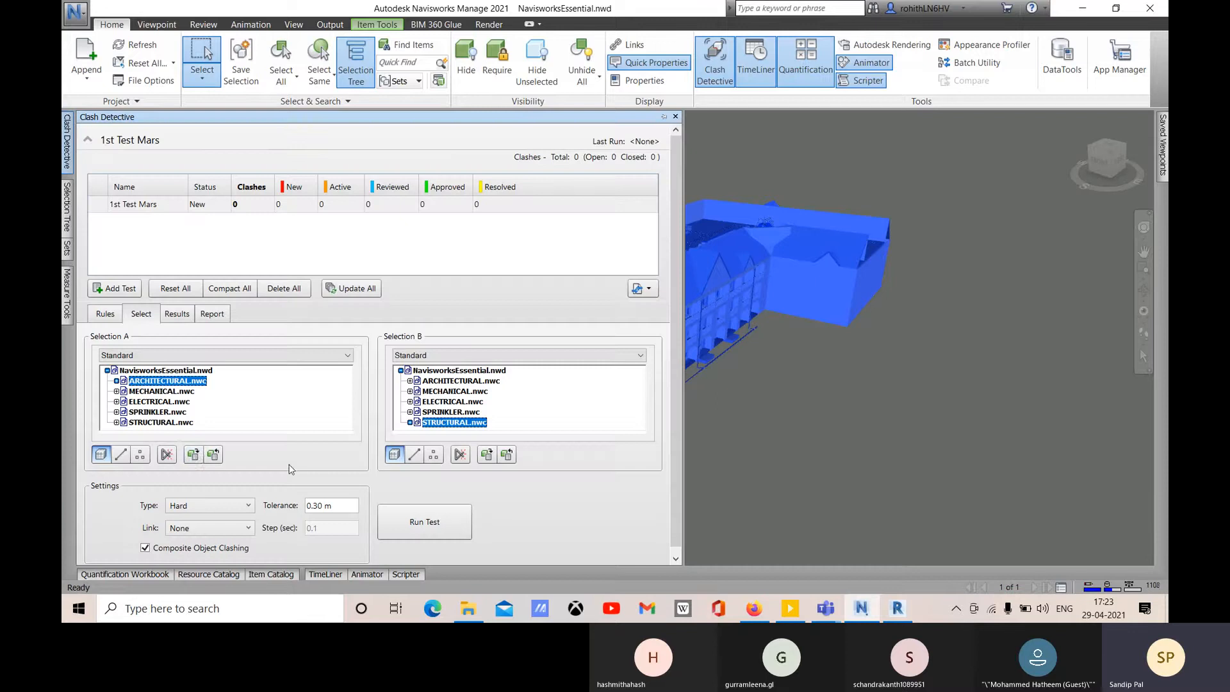
click(192, 456)
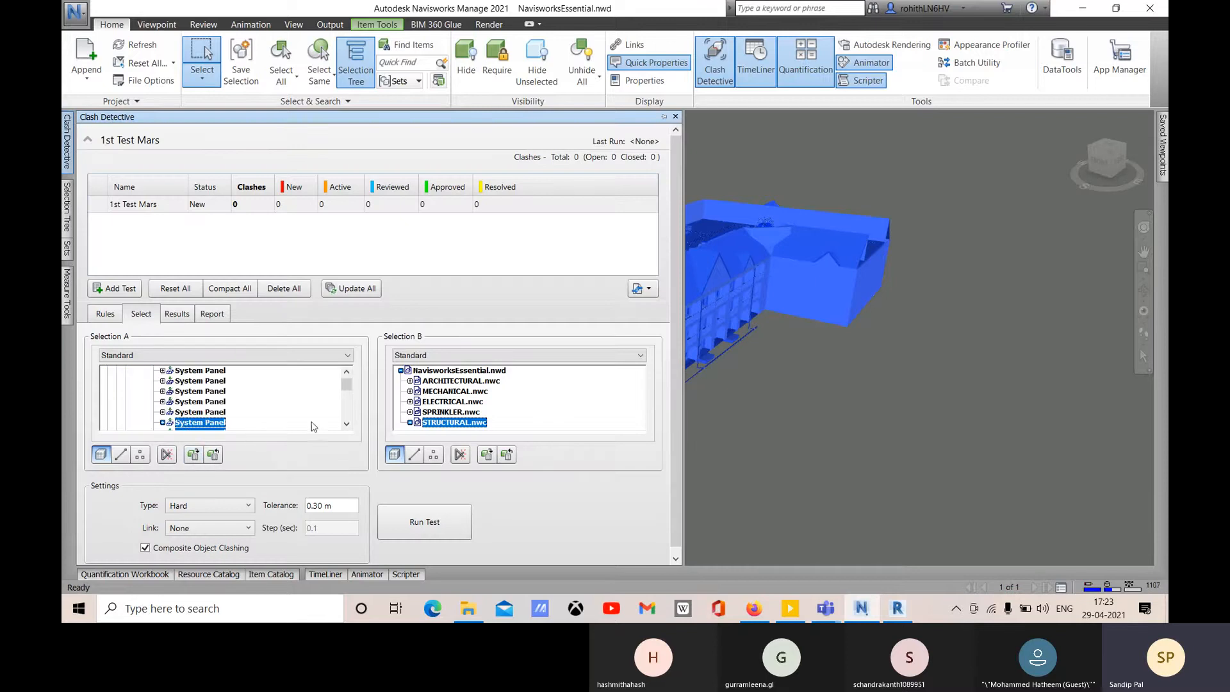
click(186, 402)
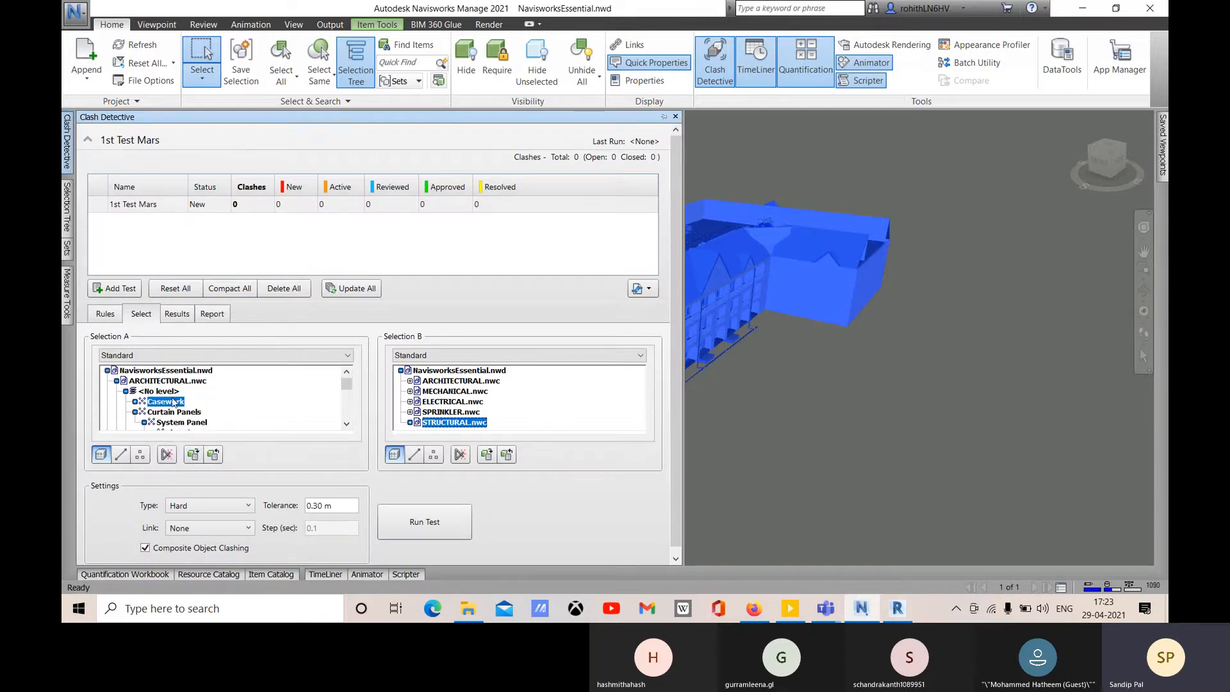
scroll(192, 407, down, 3)
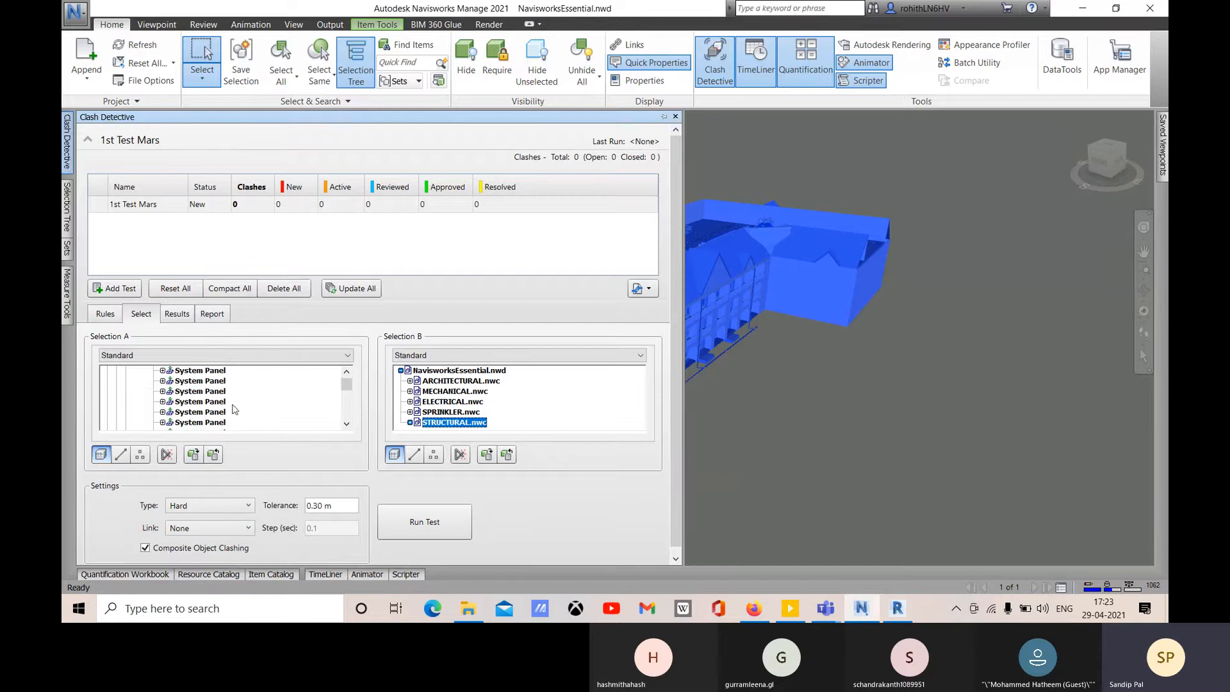
mouse_move(195, 410)
mouse_down()
mouse_move(217, 421)
mouse_move(192, 397)
mouse_up()
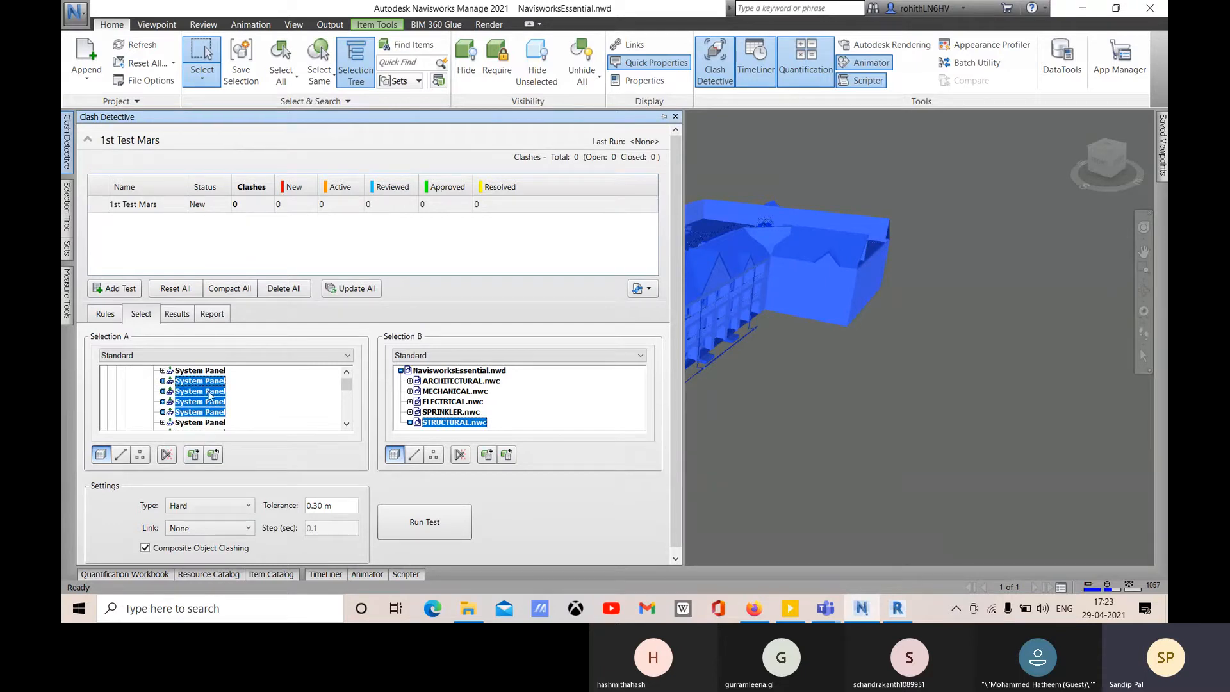
click(583, 408)
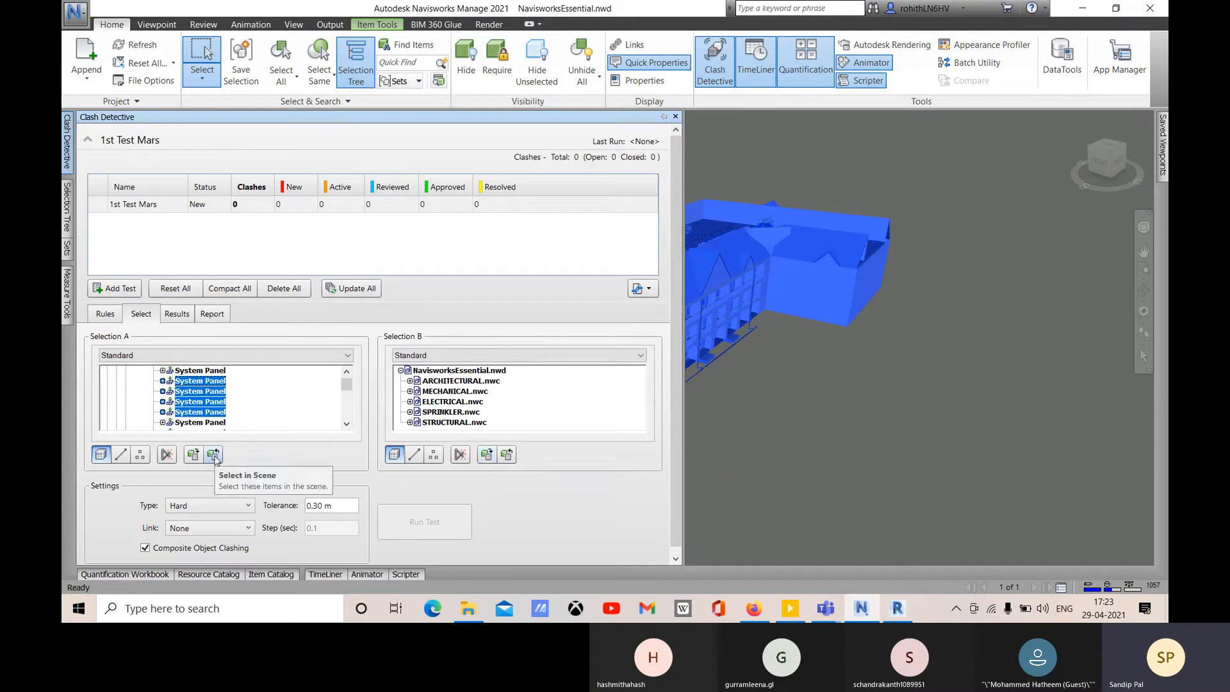
click(261, 402)
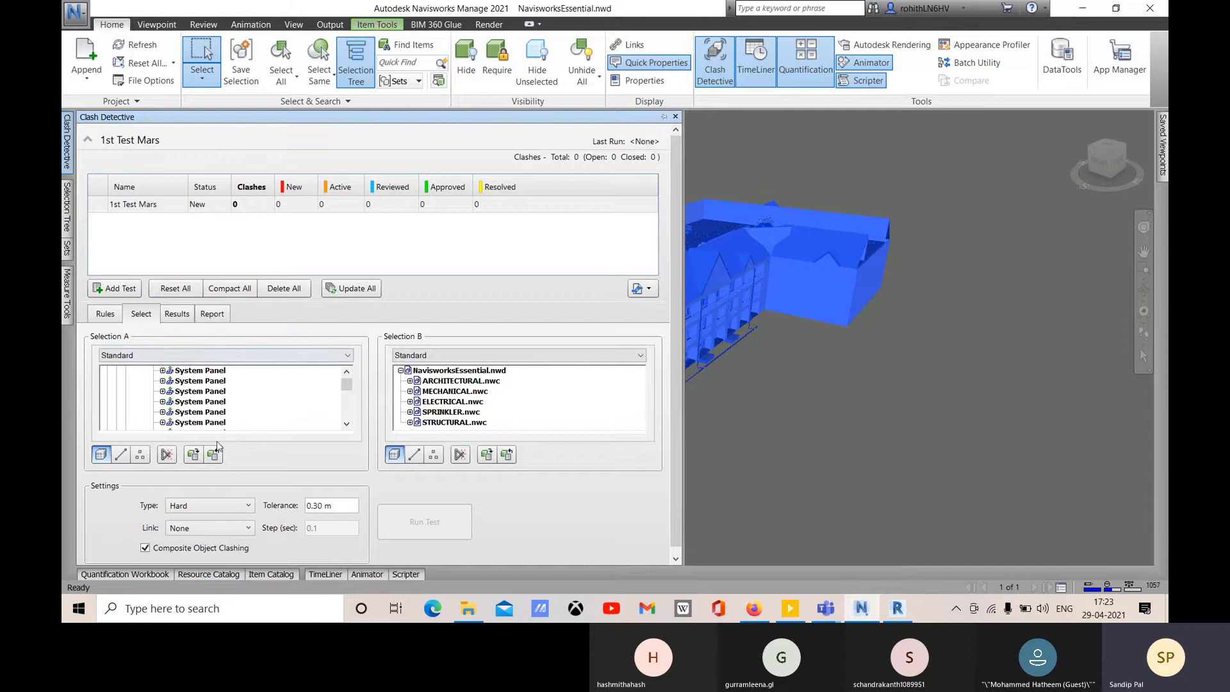
key(Escape)
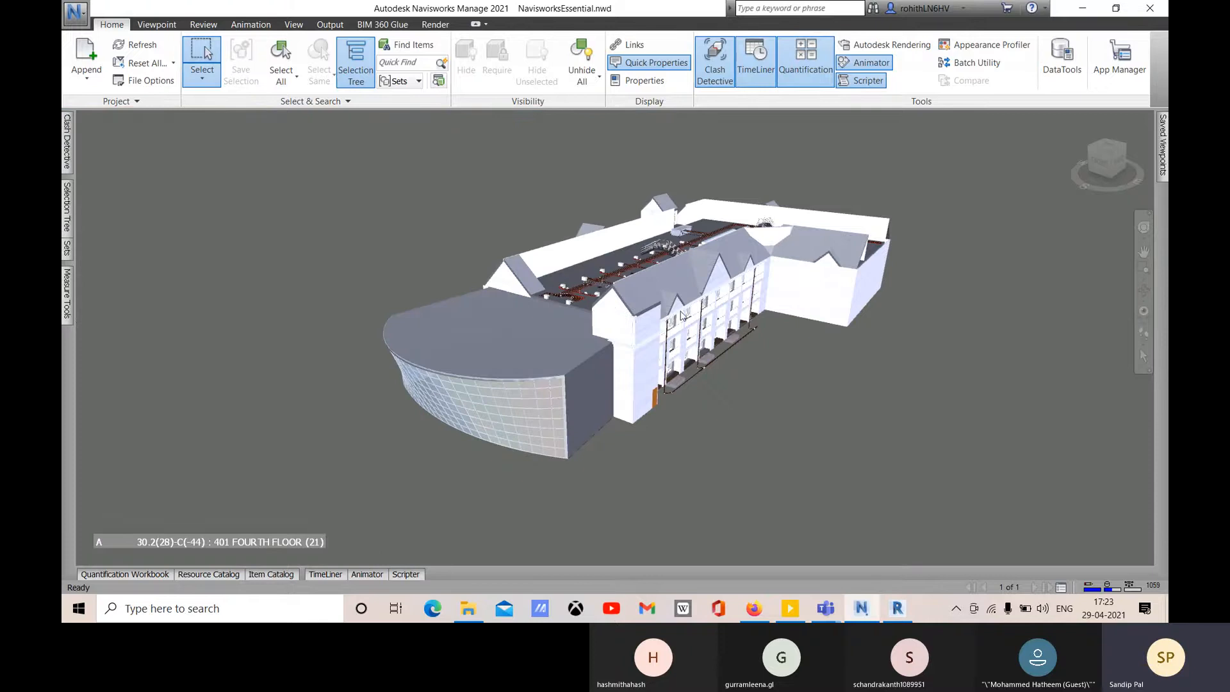
- Switch to single-object Select and pick the wall beside the curved glass facade plus the right wing's walls
click(210, 87)
click(208, 113)
mouse_move(67, 156)
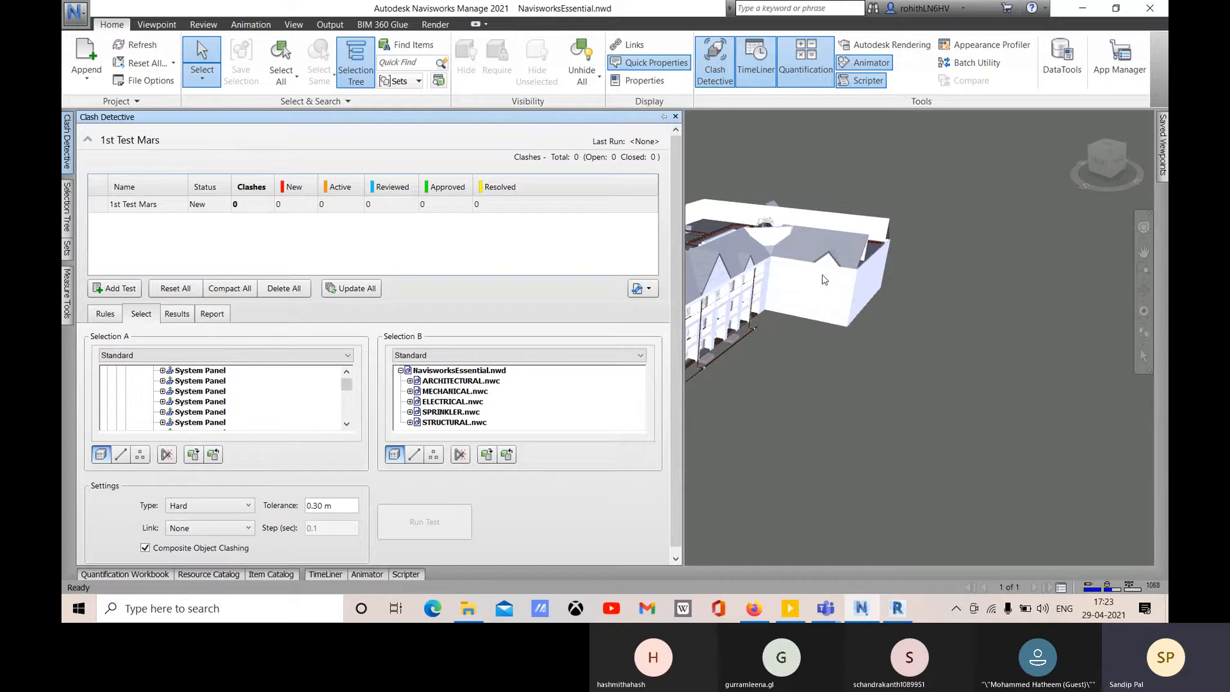
click(813, 297)
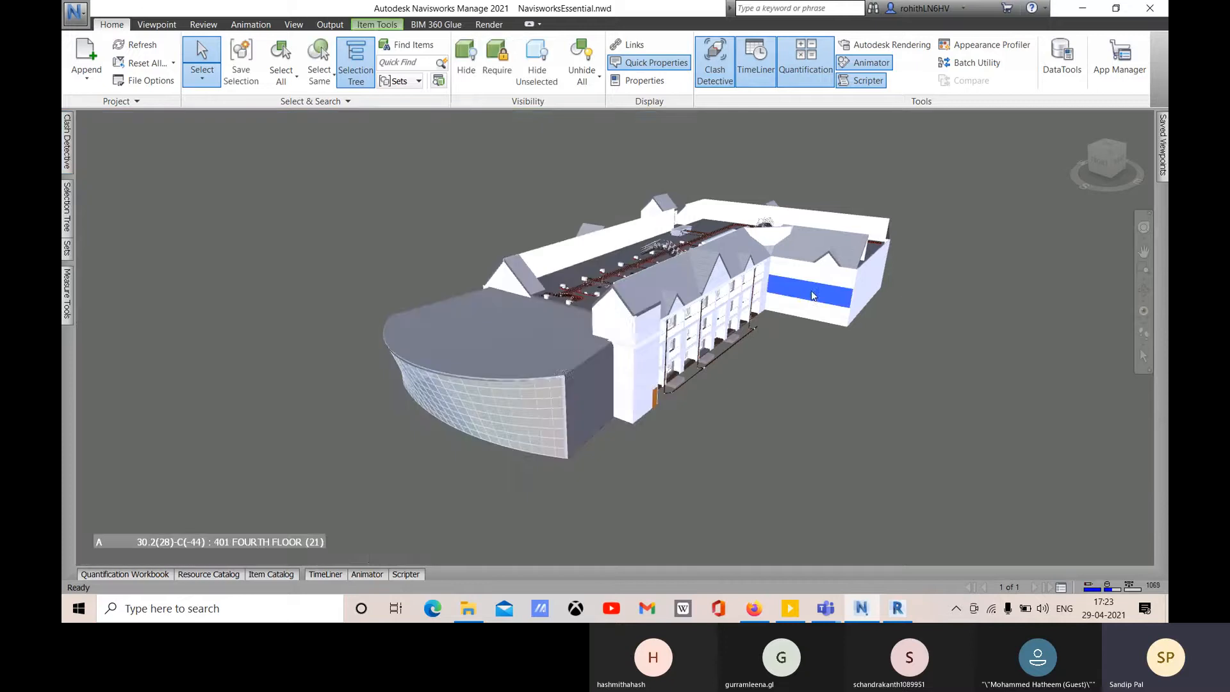
click(605, 381)
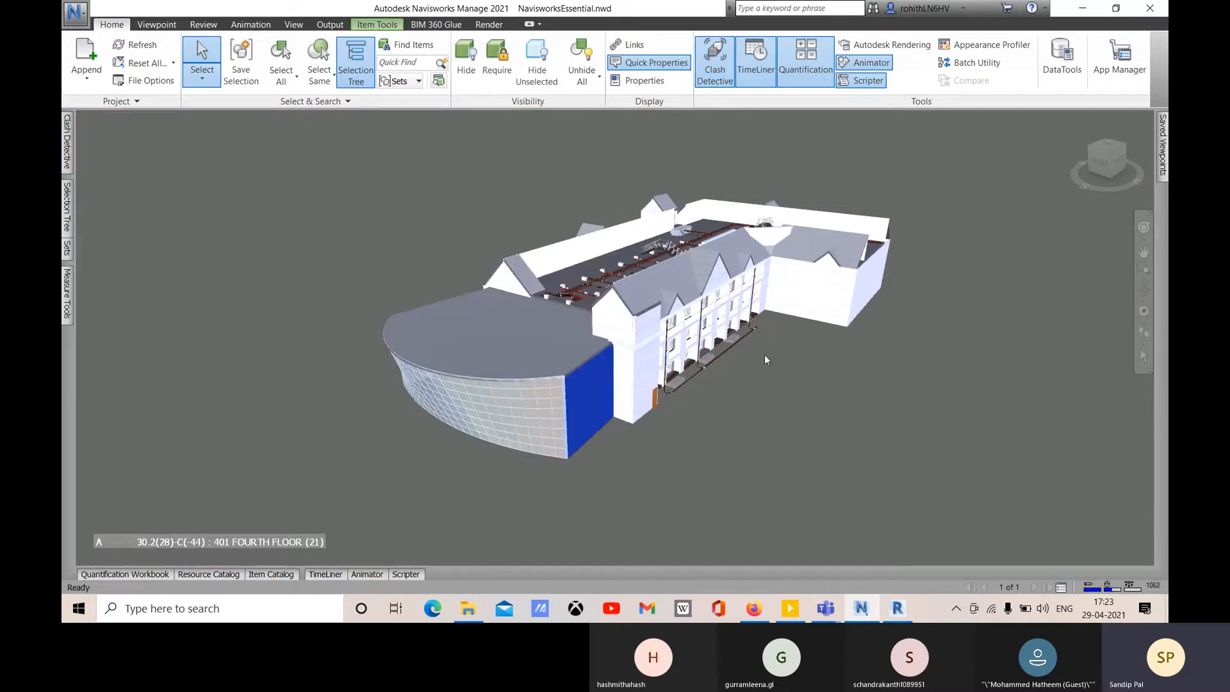
ctrl+click(794, 303)
ctrl+click(793, 315)
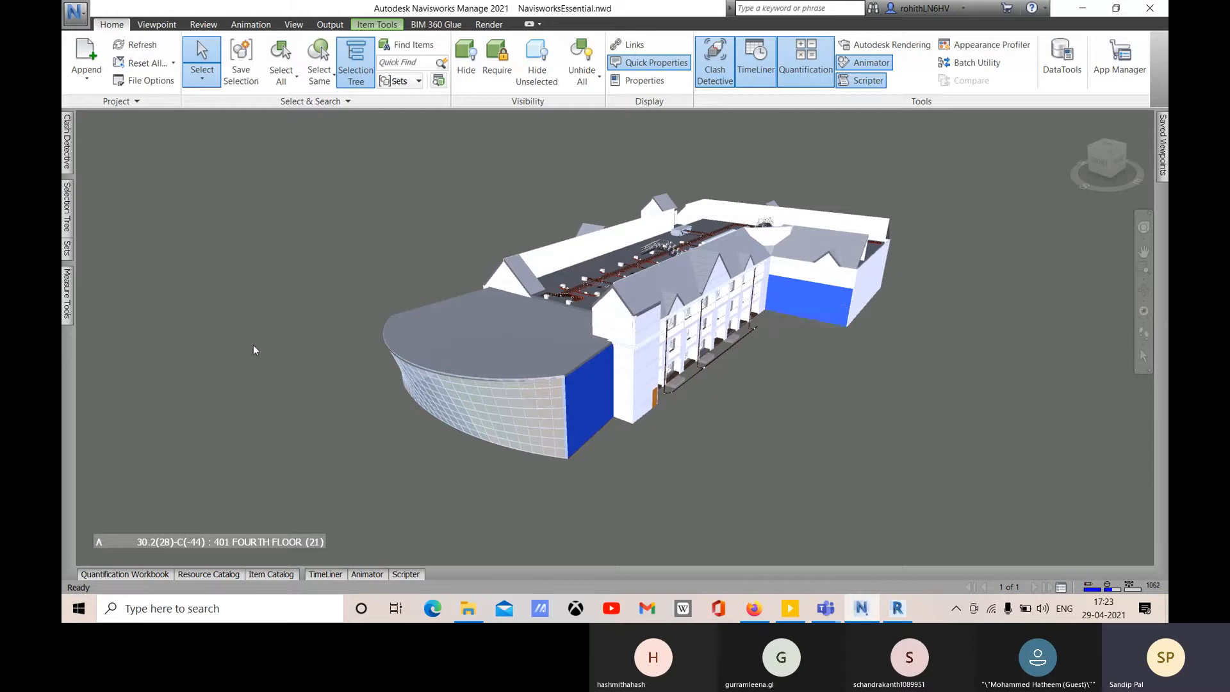
click(67, 141)
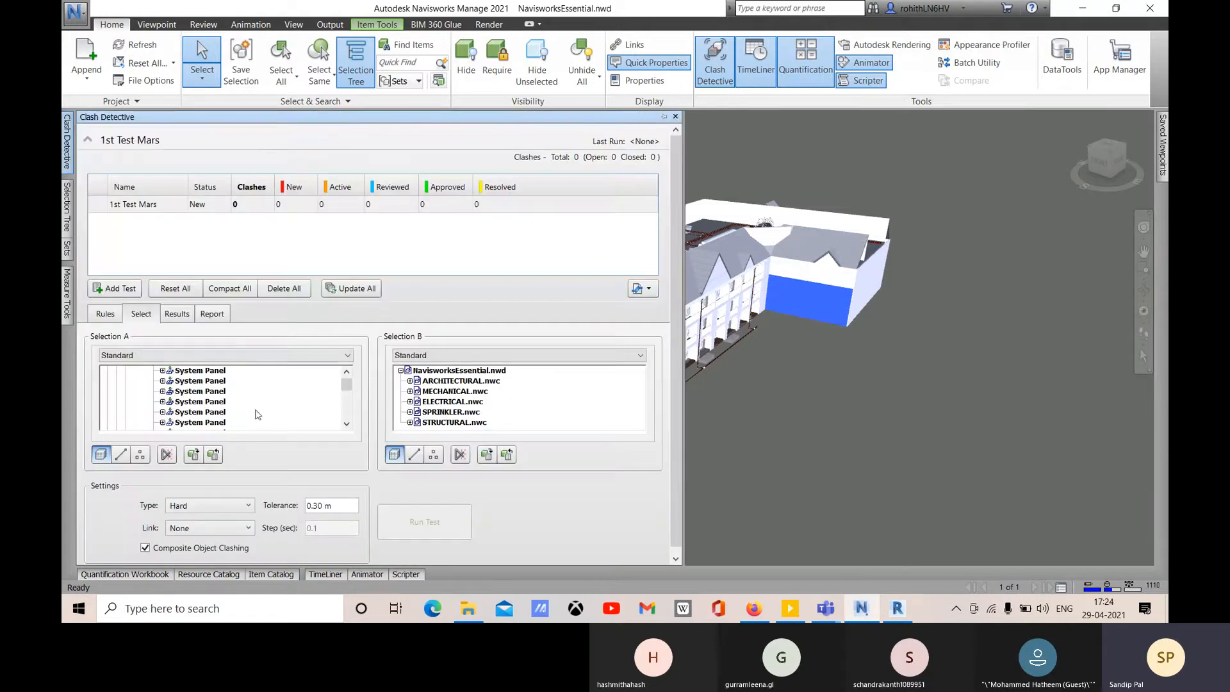
- Choose ARCHITECTURAL.nwc for Selection A and STRUCTURAL.nwc for Selection B, clearing the model selection
scroll(222, 405, up, 3)
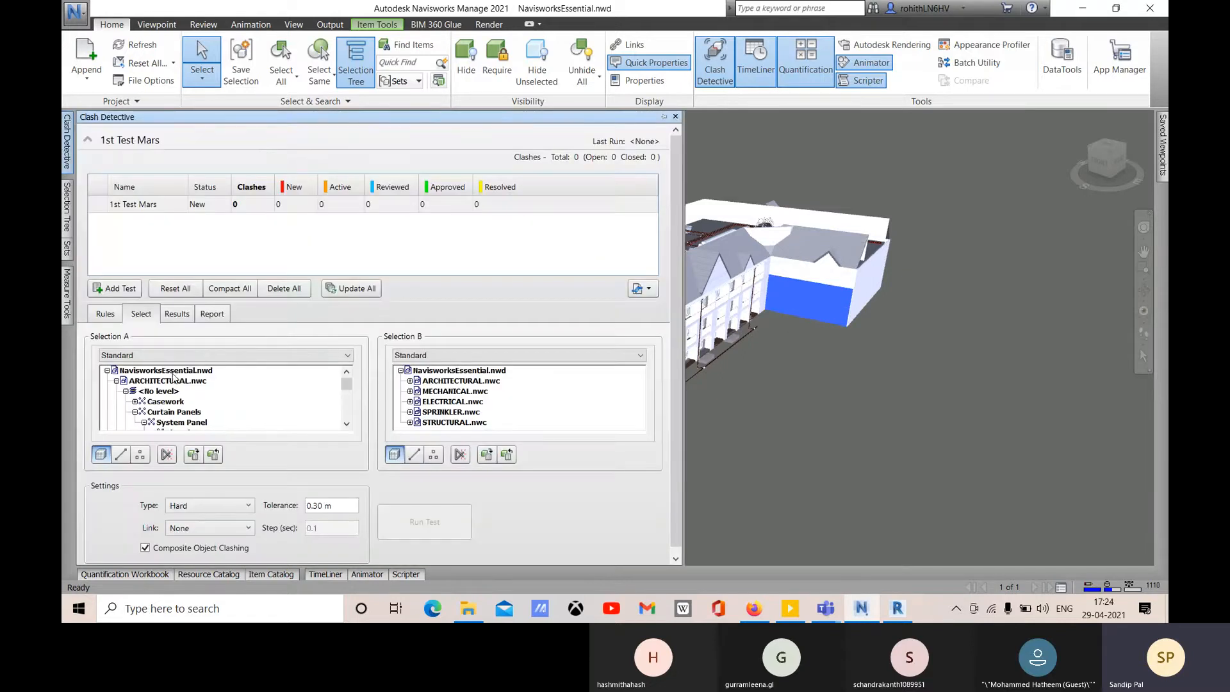
scroll(173, 377, down, 3)
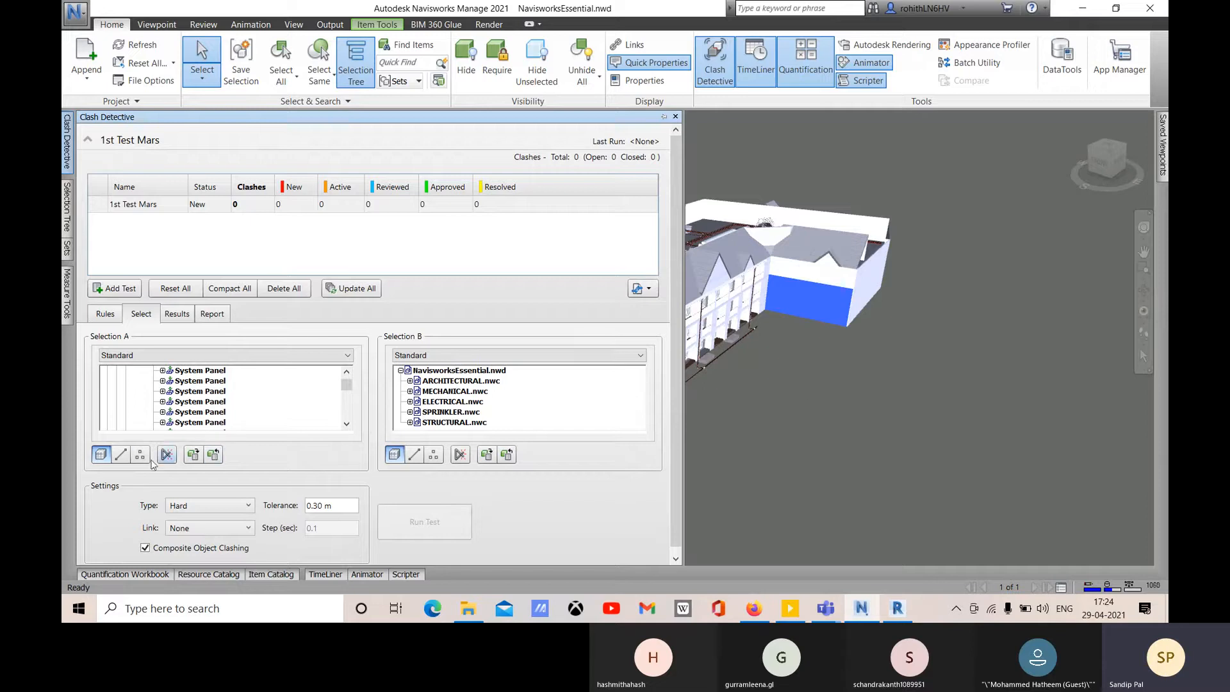
scroll(142, 396, up, 5)
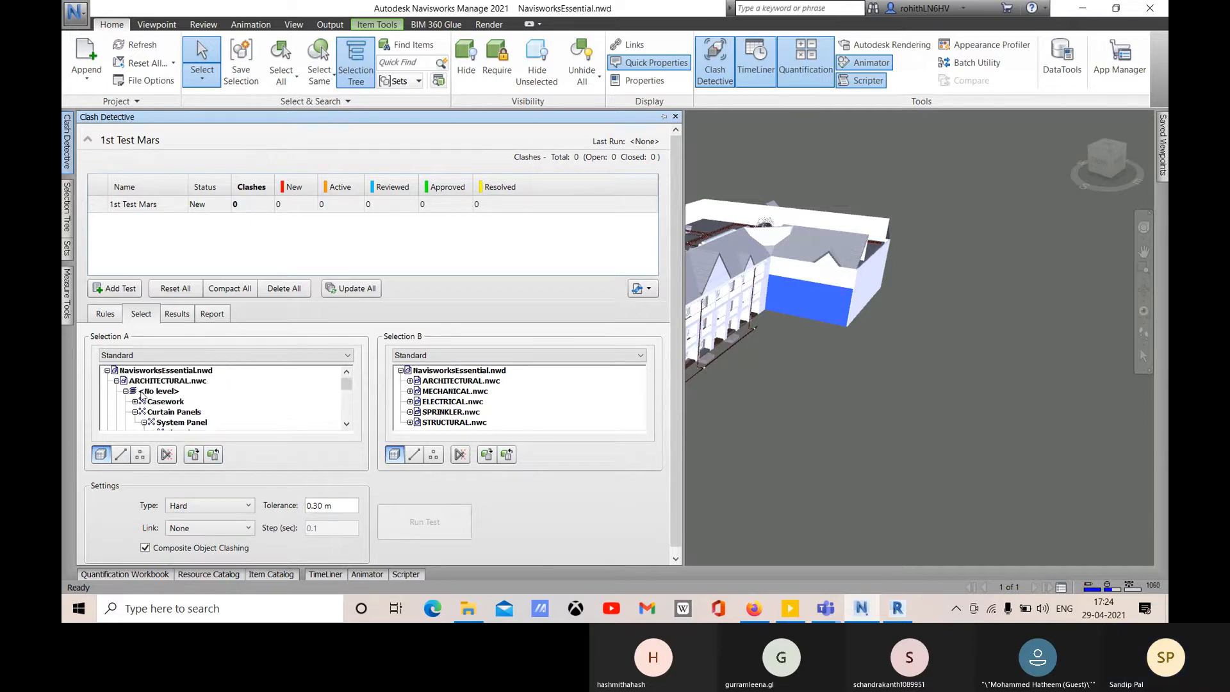
click(148, 382)
click(828, 359)
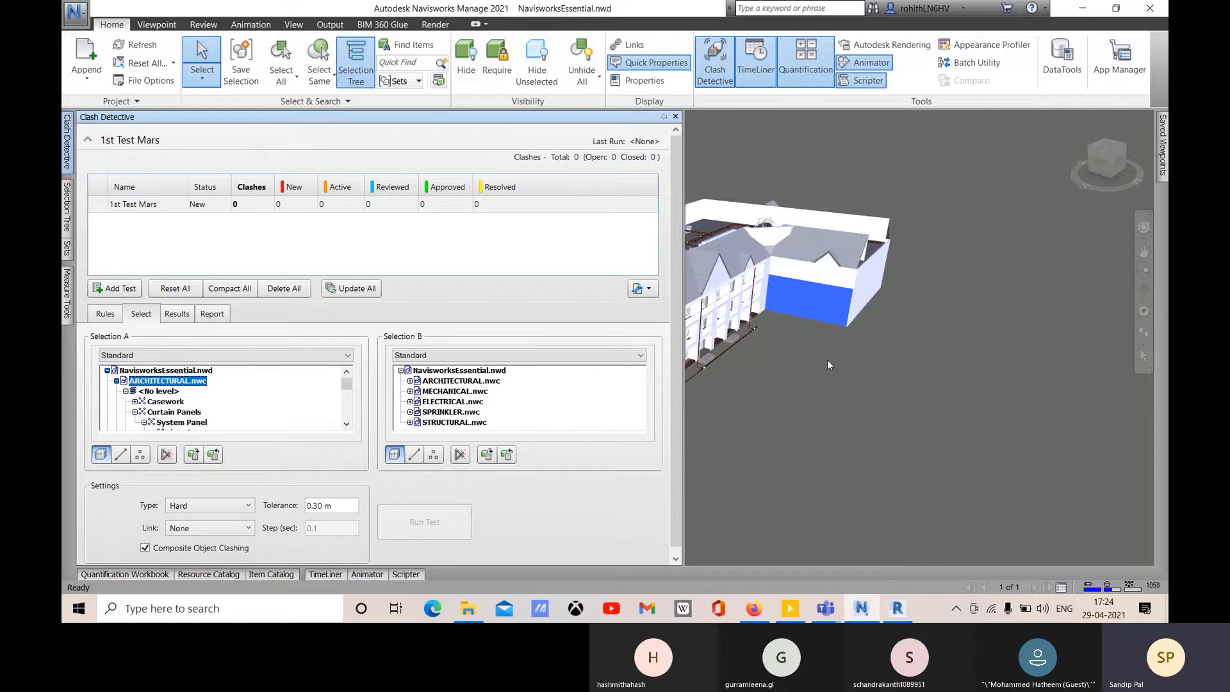
click(66, 132)
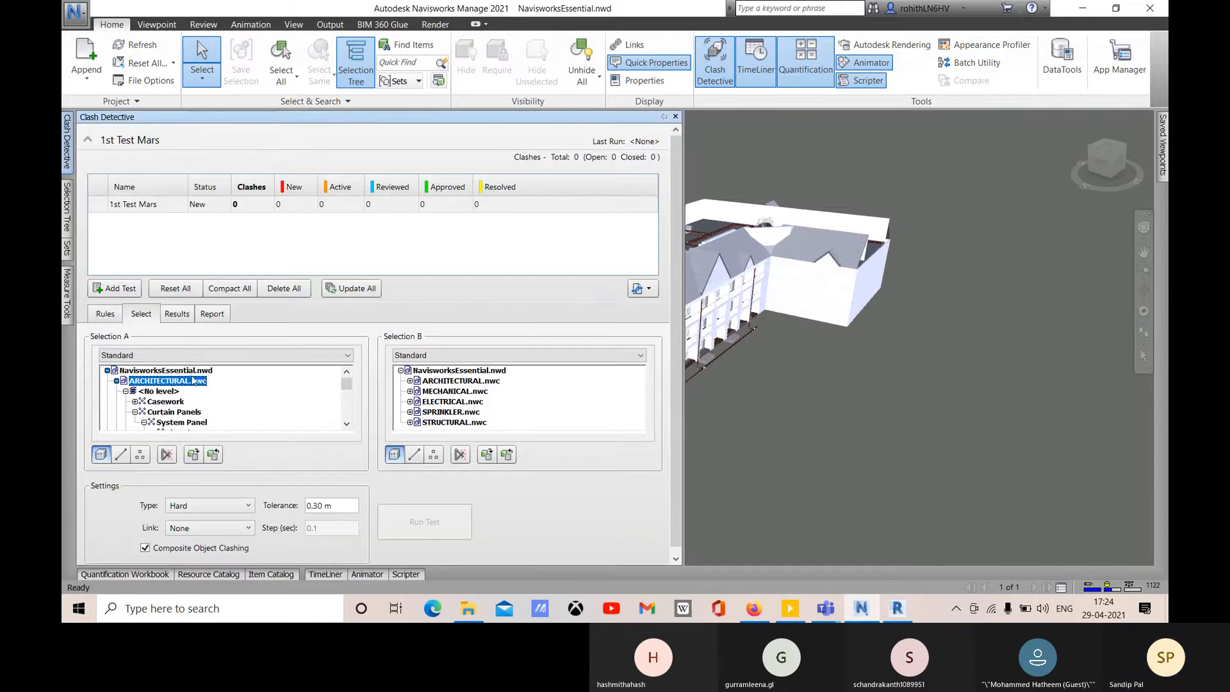
click(116, 380)
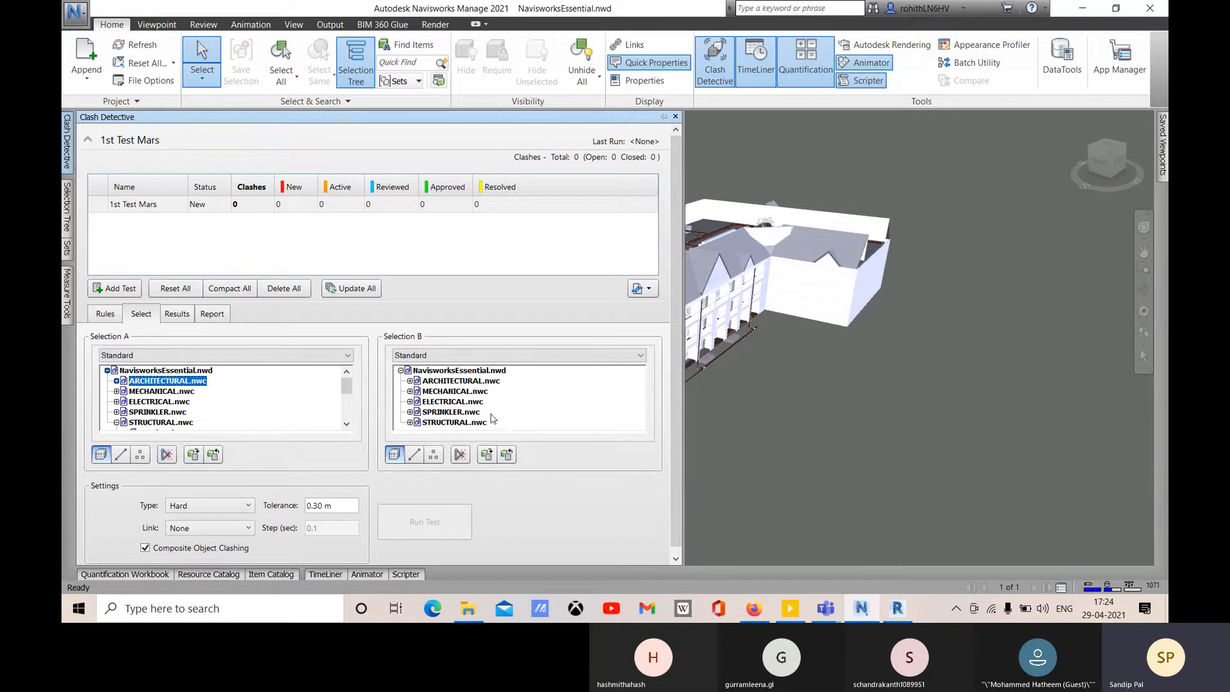
click(452, 422)
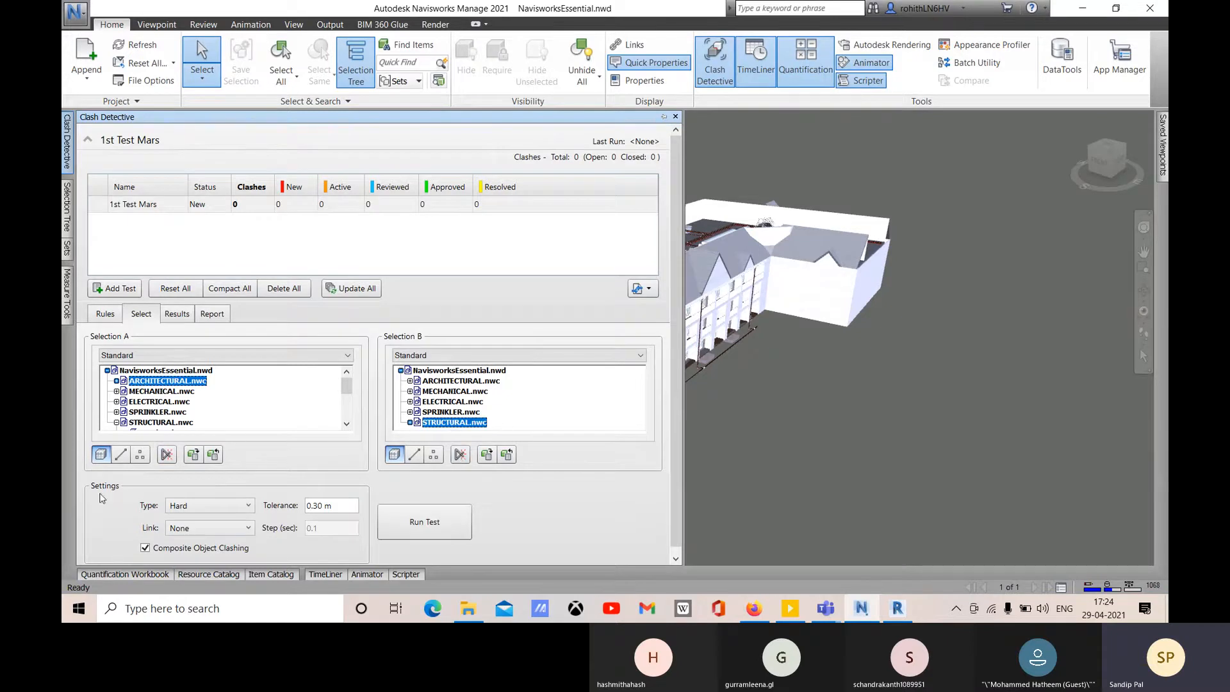
click(199, 510)
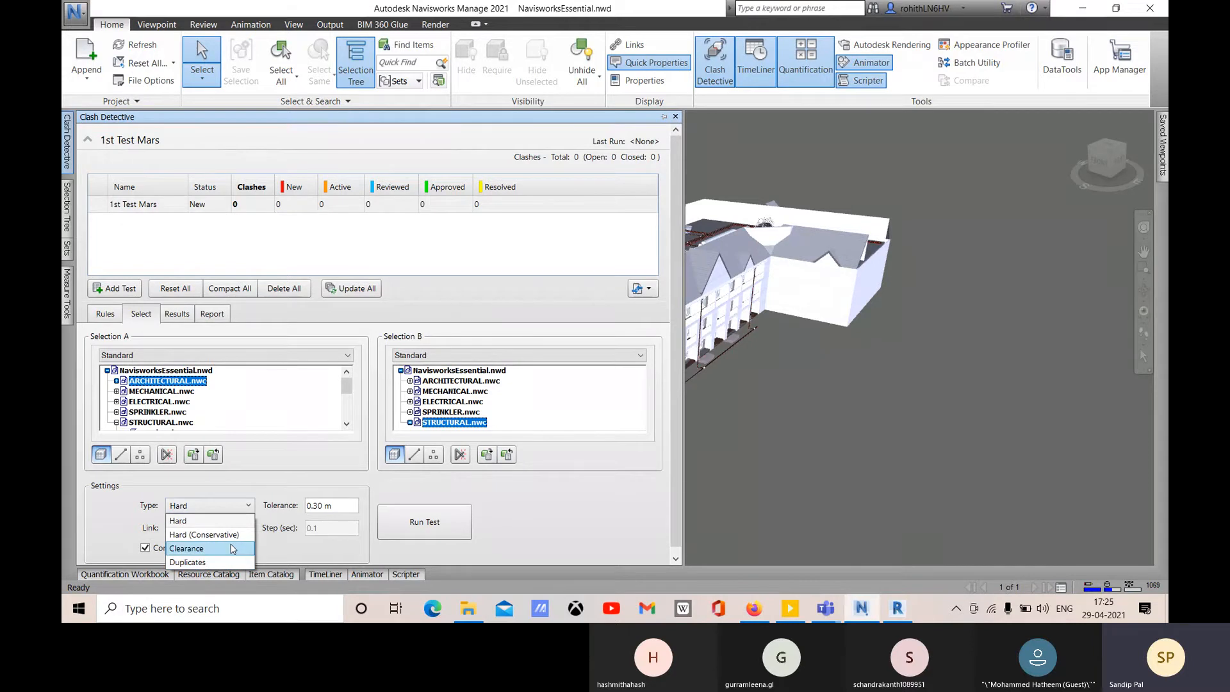
click(187, 550)
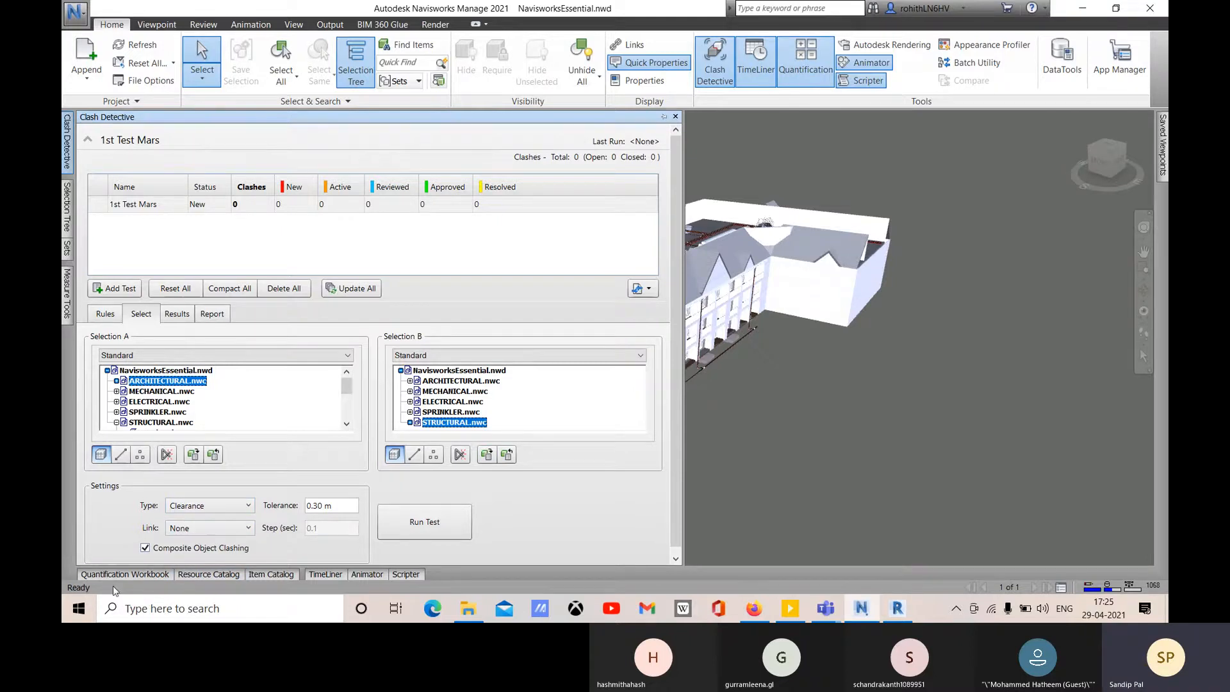
click(210, 505)
click(192, 519)
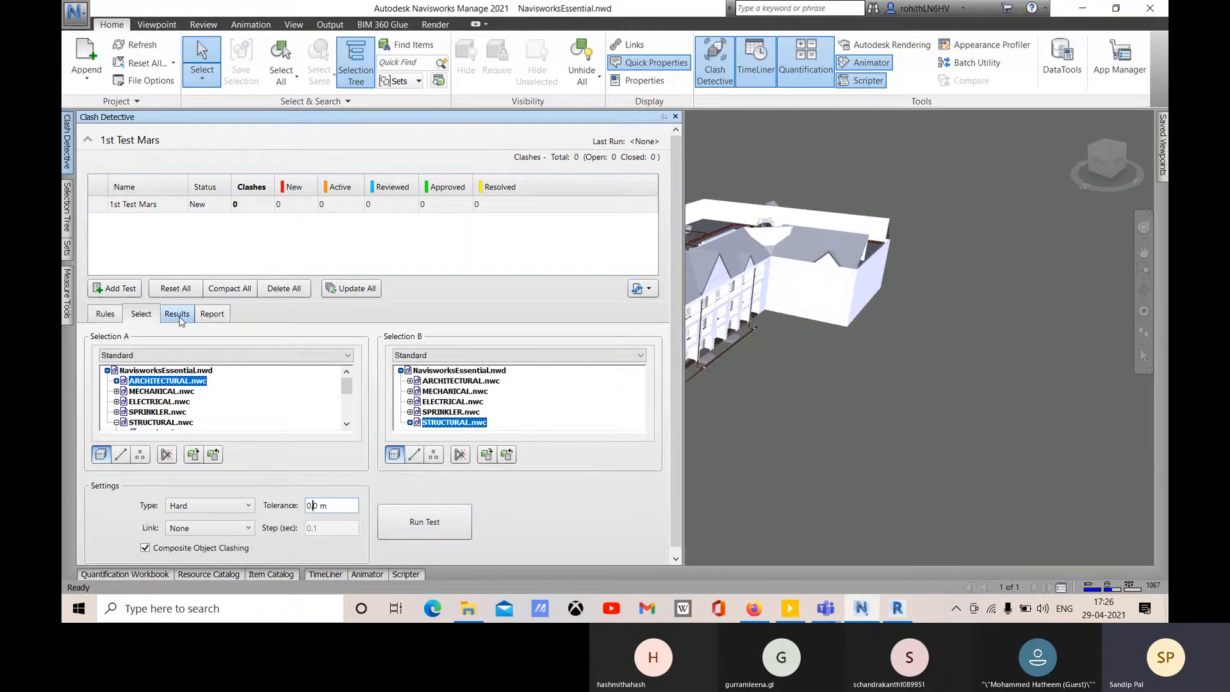
- Run 1st Test Mars, finding 4913 new clashes, and toggle the Display Settings panel
click(425, 522)
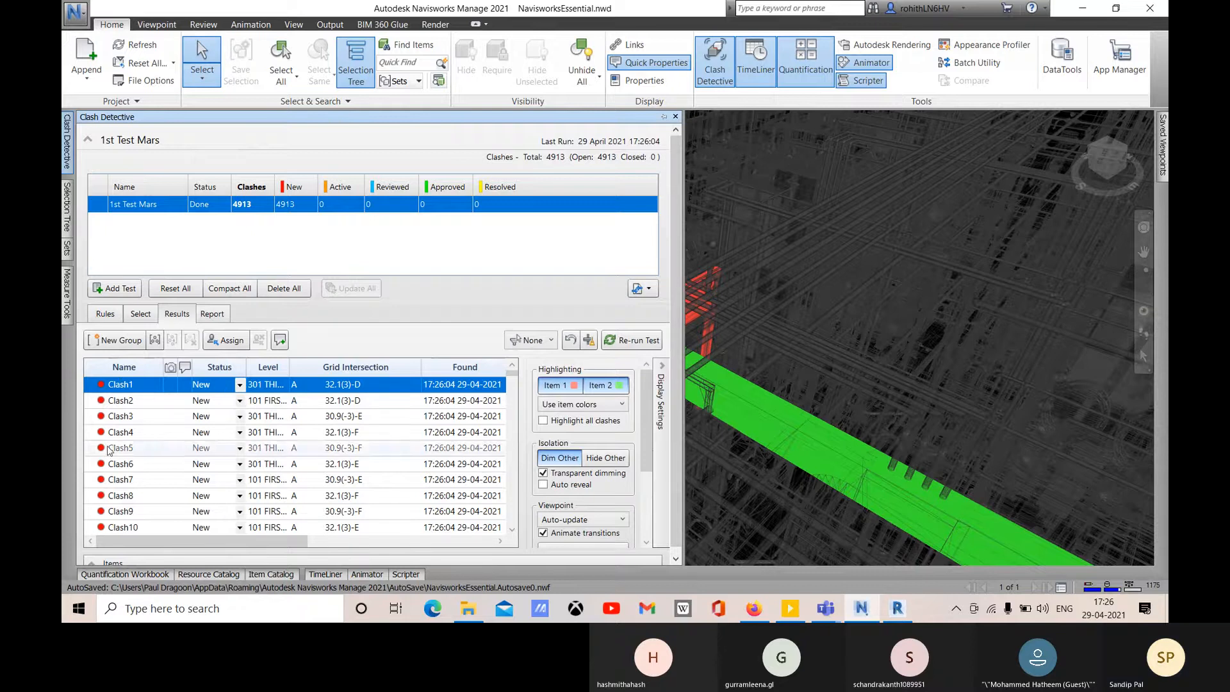
click(665, 439)
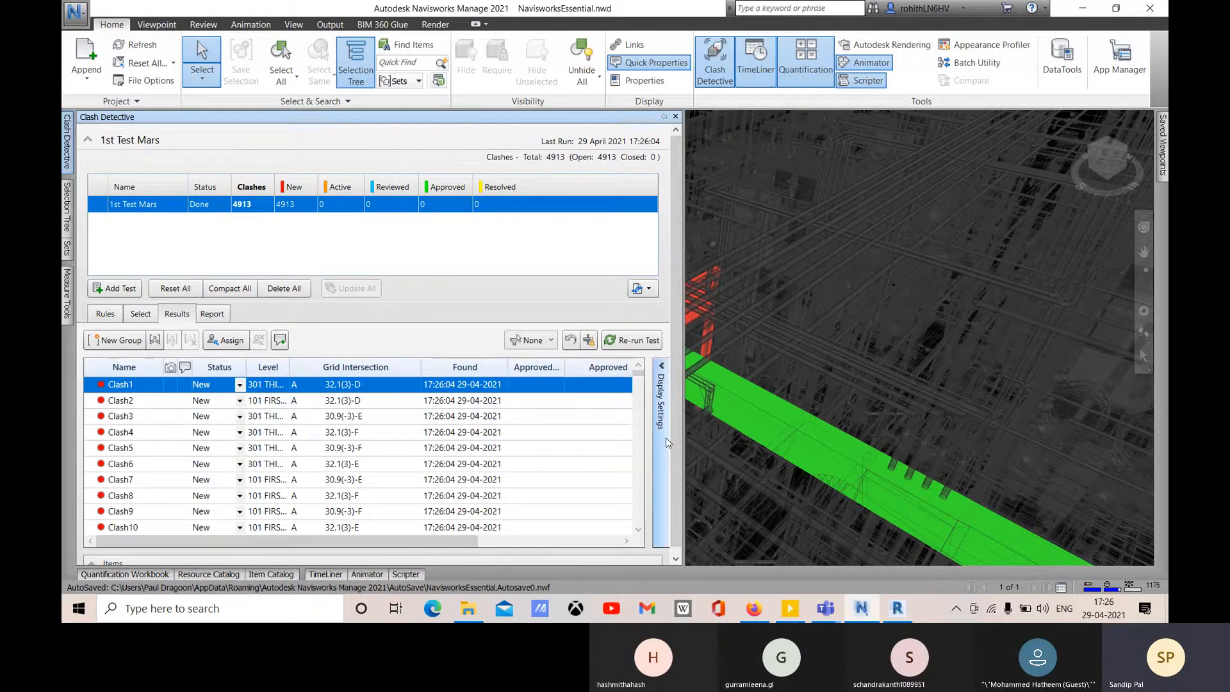
click(666, 436)
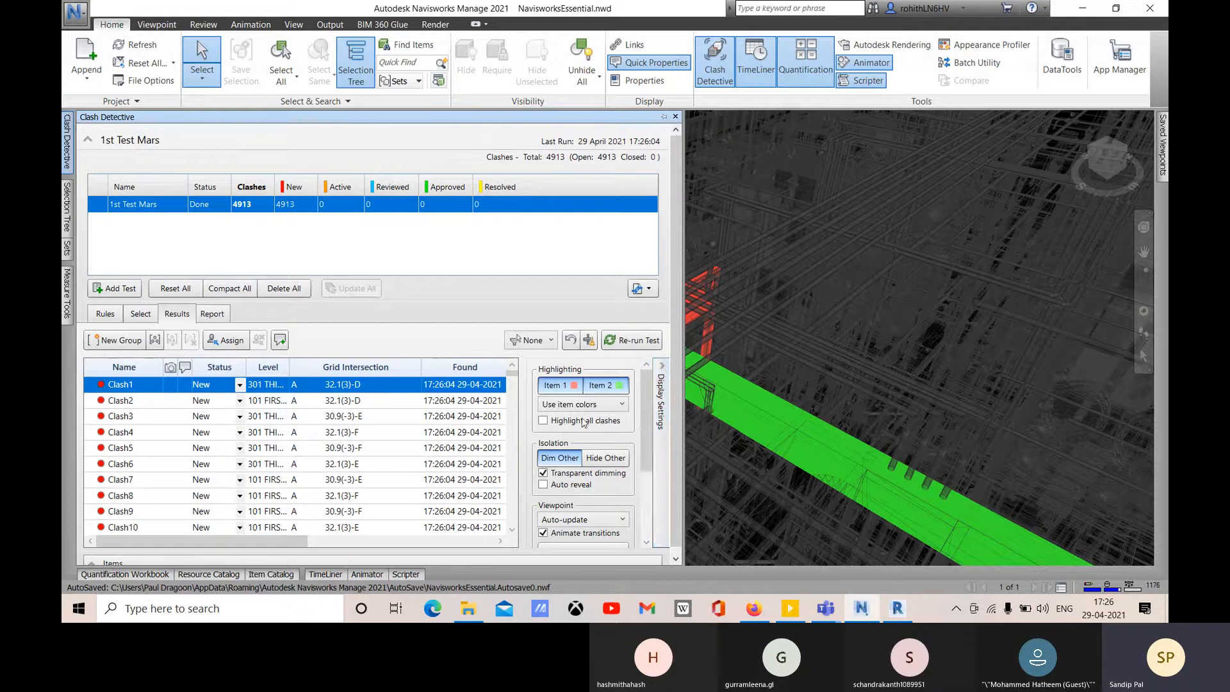
click(663, 380)
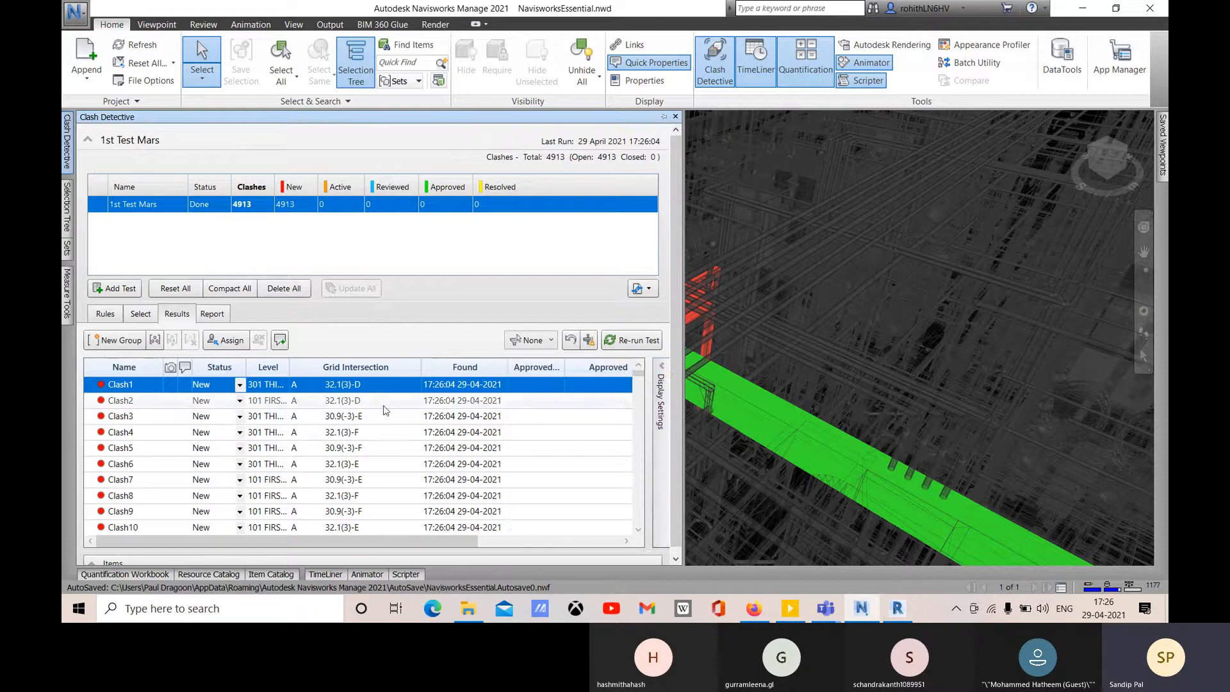
click(662, 381)
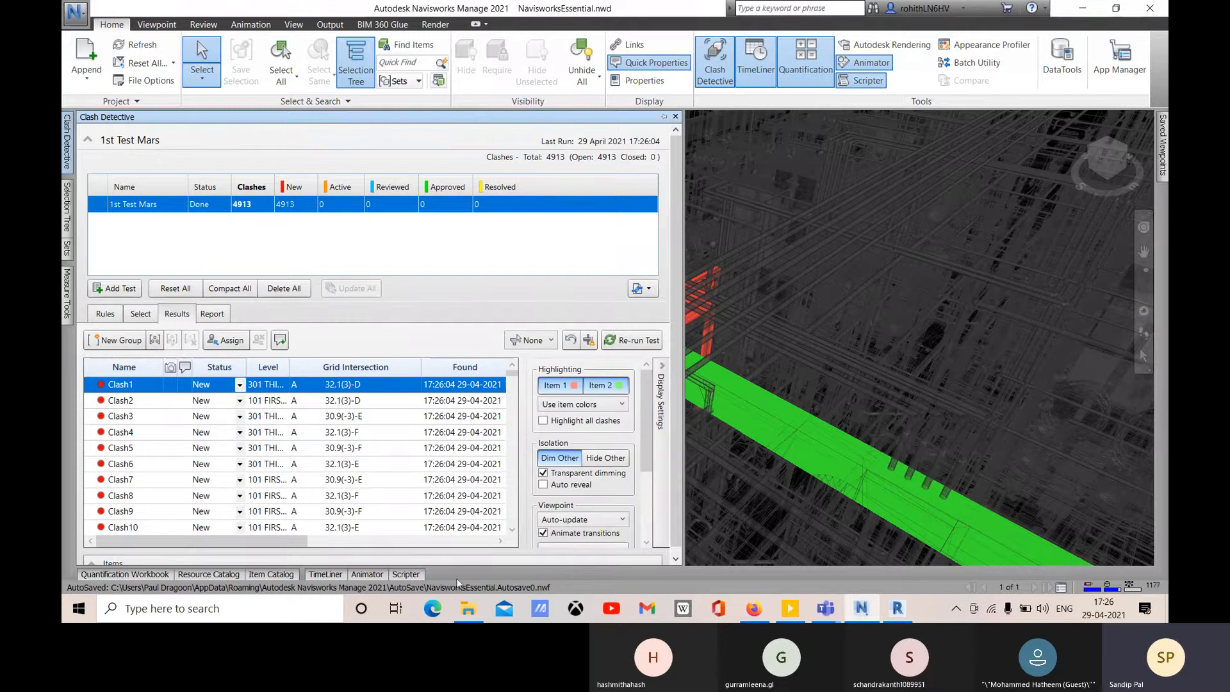
- Inspect Clash2 and Clash3 in the model, narrowing the results panel to enlarge the view
click(133, 401)
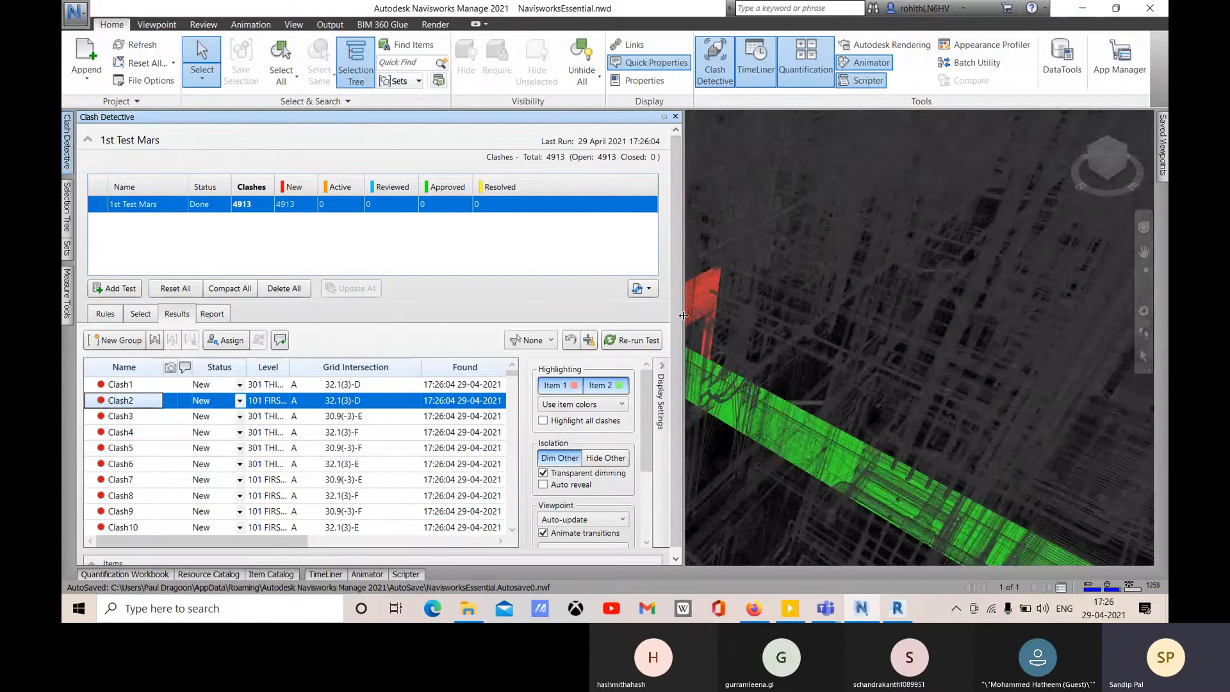
drag(454, 327, 448, 328)
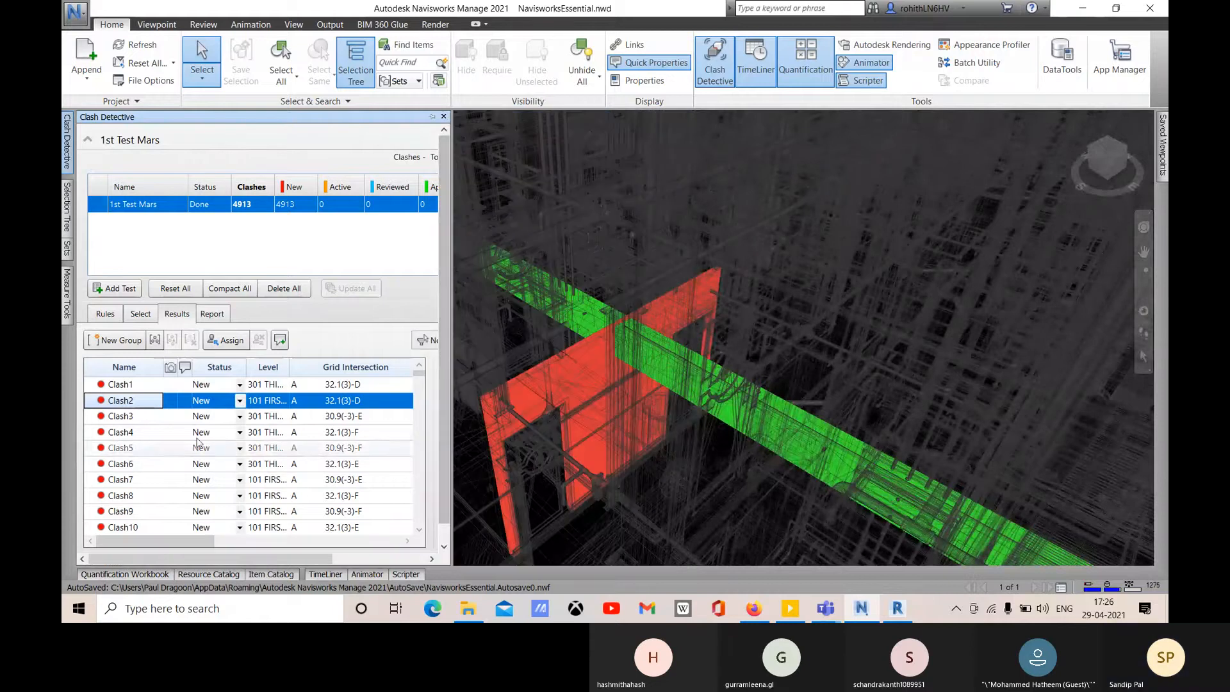
click(127, 418)
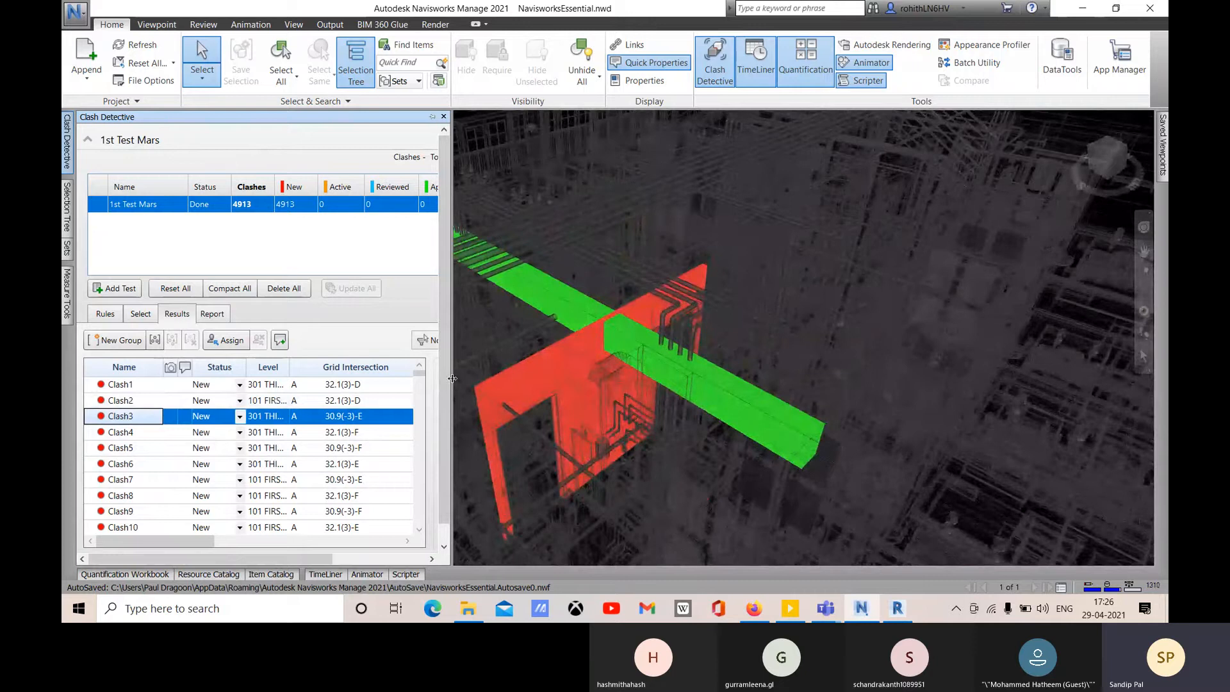
- Step through Clash4 to Clash6 with animated transitions on and viewpoints set to Auto-load
drag(451, 371, 660, 372)
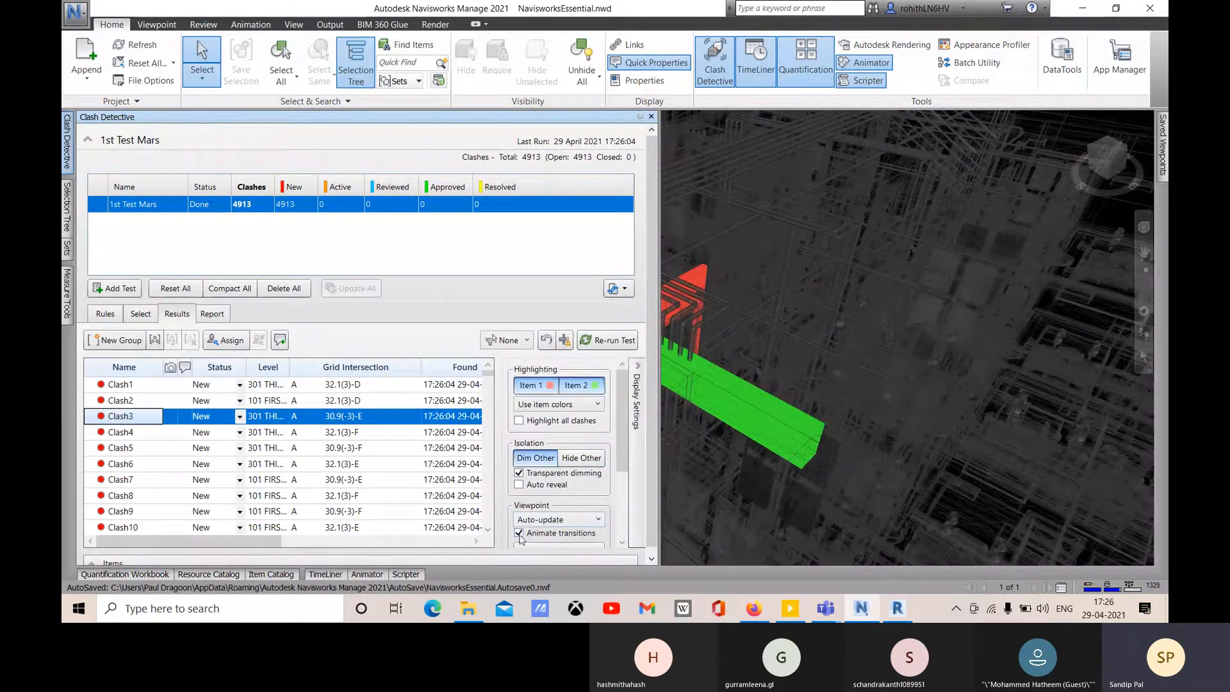
click(147, 432)
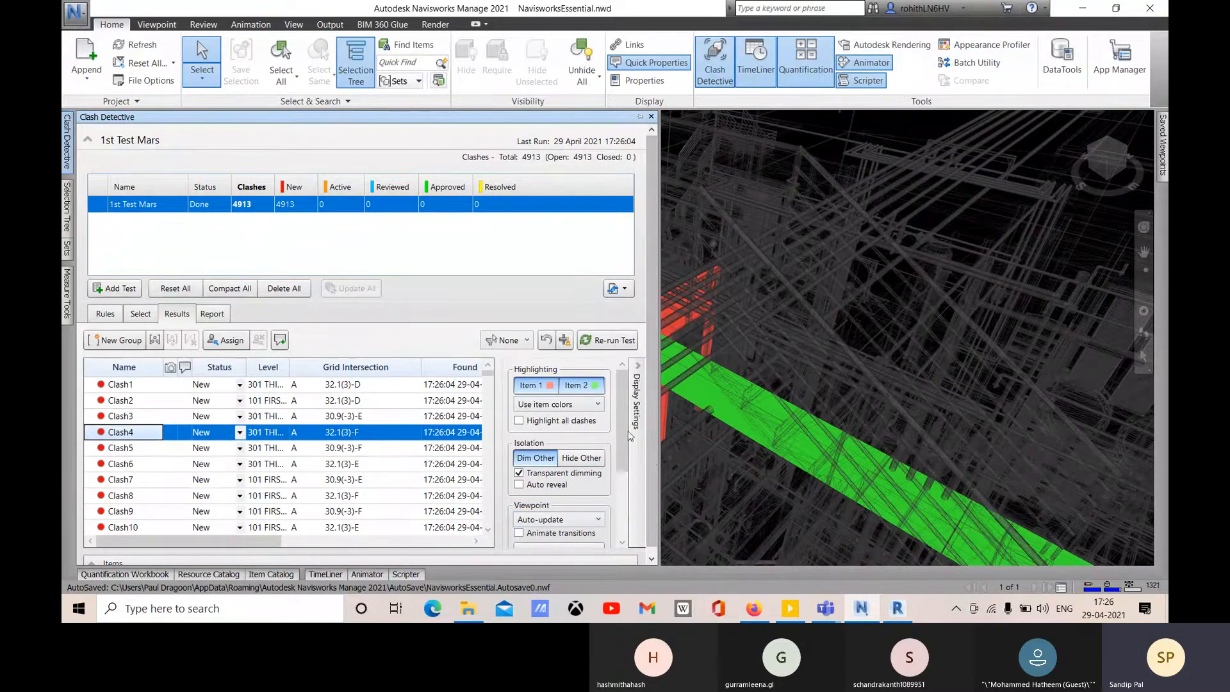
click(518, 533)
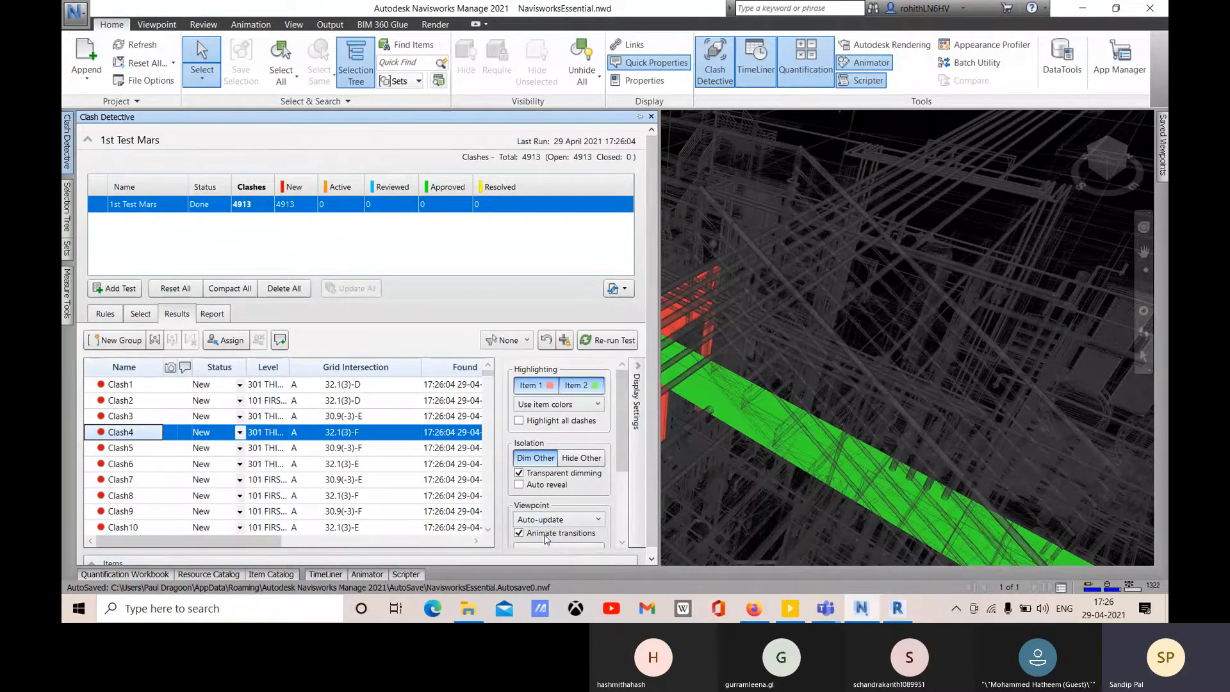
click(125, 449)
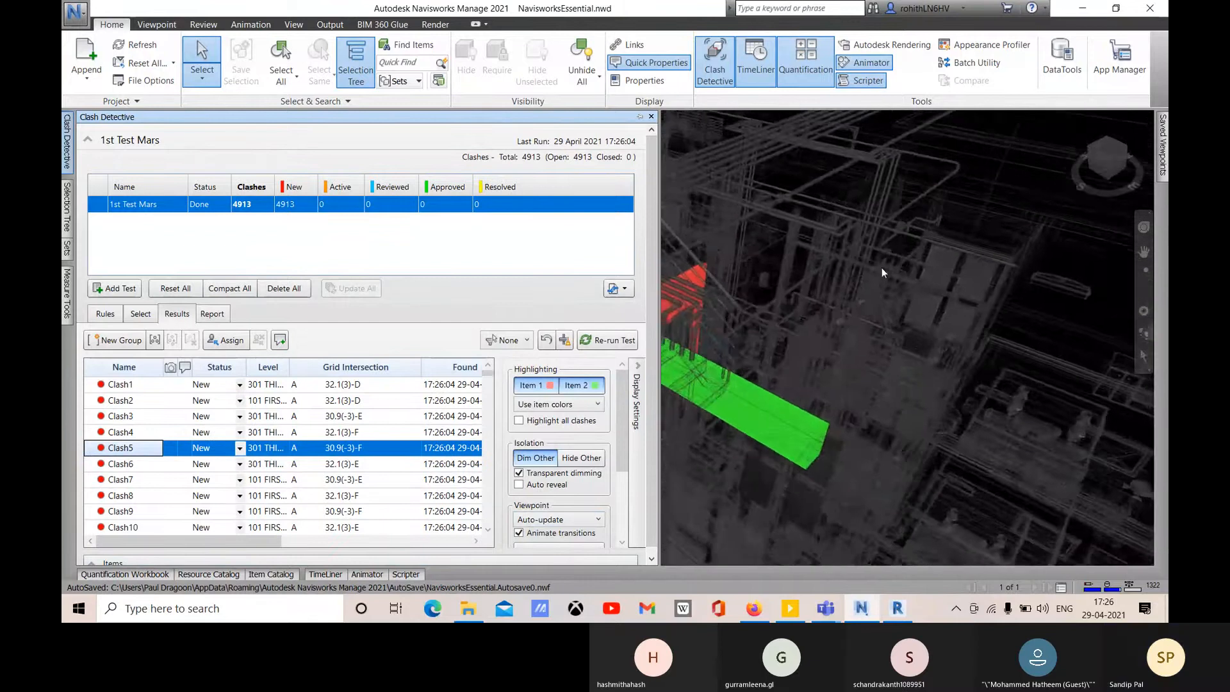
click(563, 520)
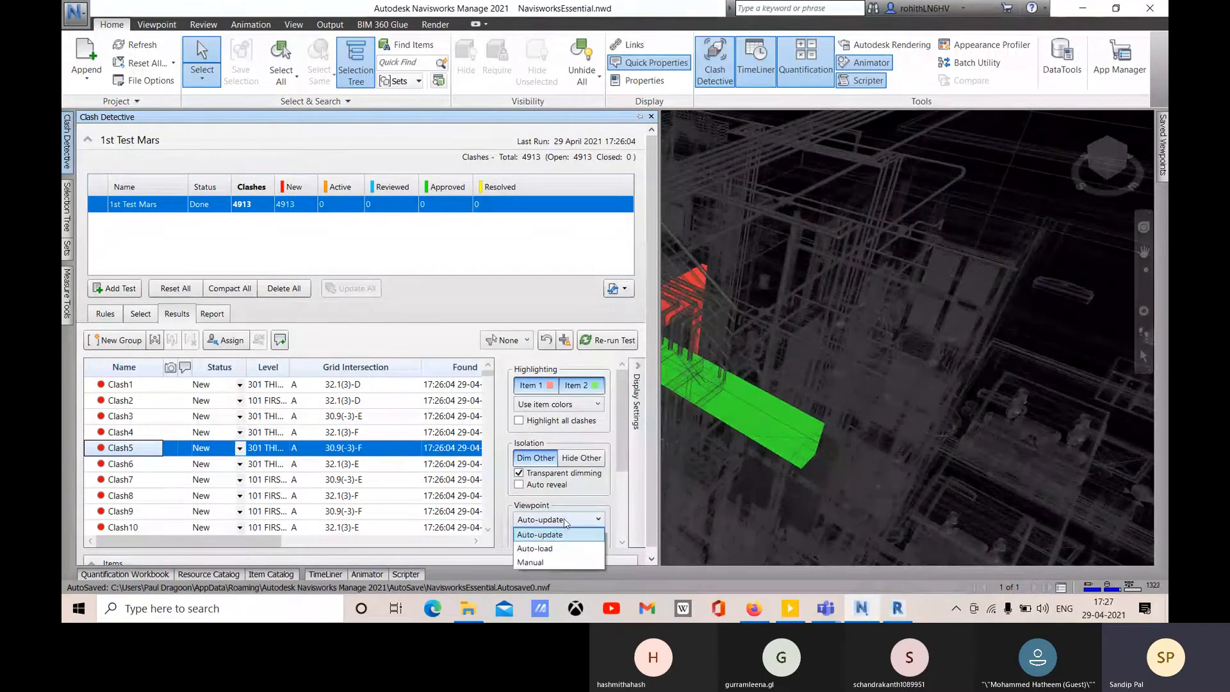
click(561, 549)
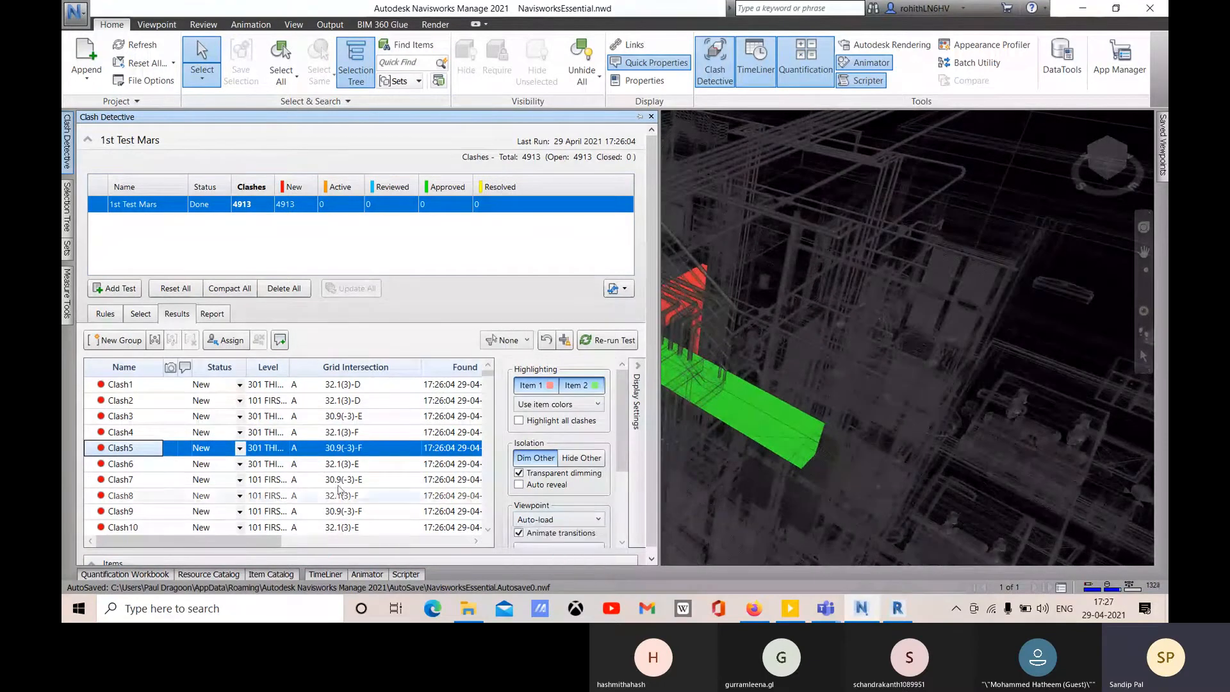
click(152, 465)
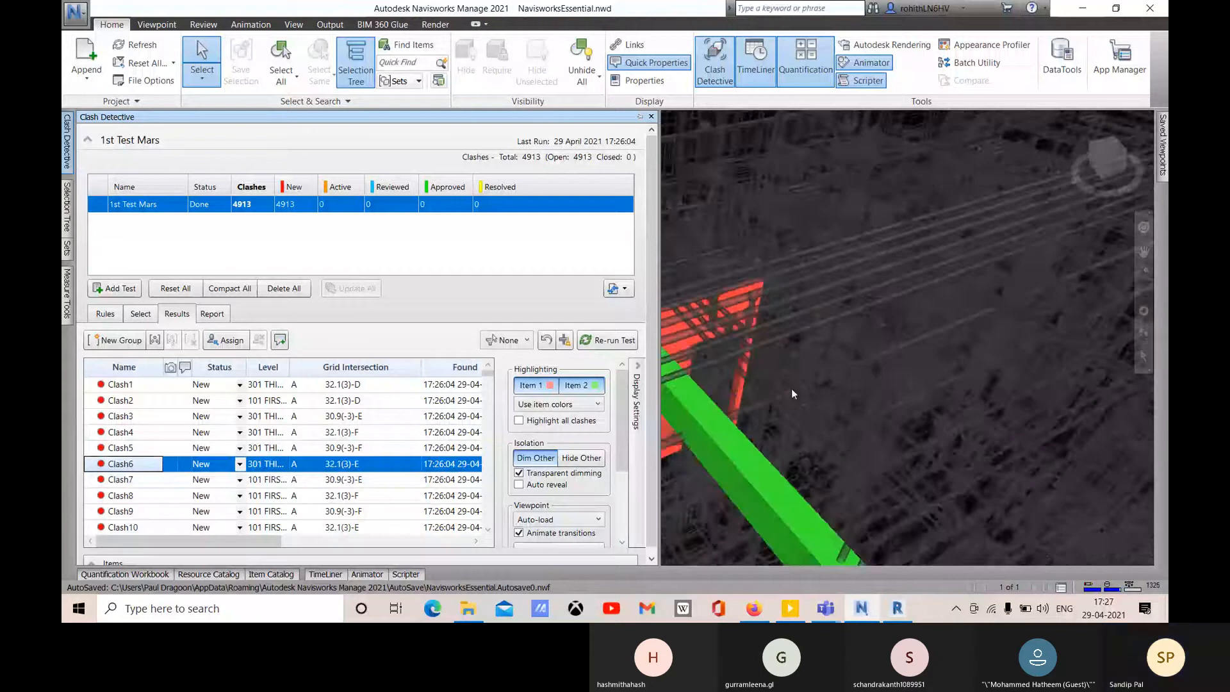
- View Clash7 and Clash8, trying Manual viewpoints before returning to Auto-update with animated transitions
click(518, 533)
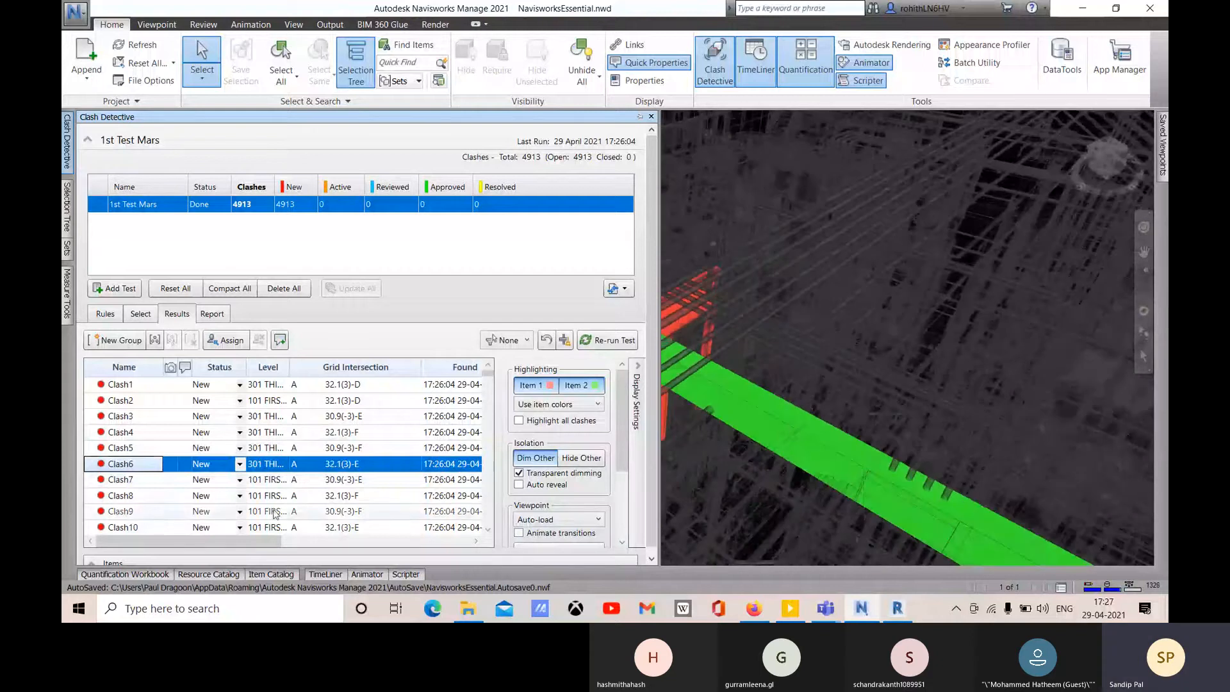
click(404, 481)
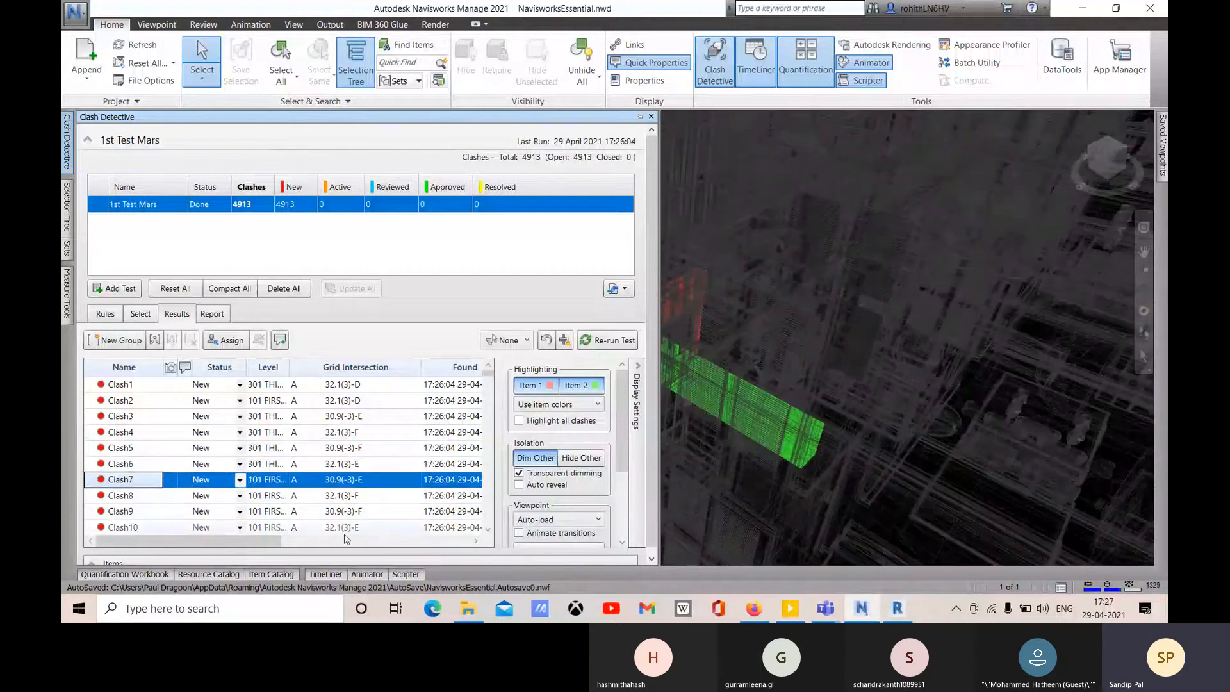
click(551, 520)
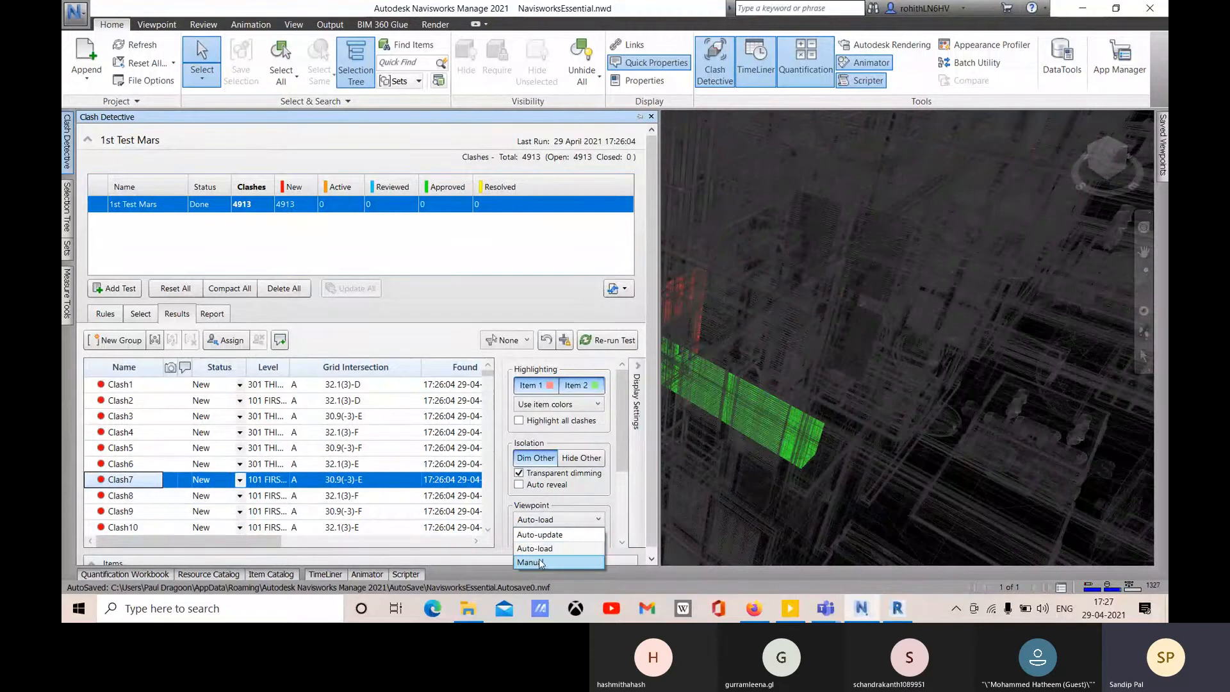
click(537, 562)
click(519, 533)
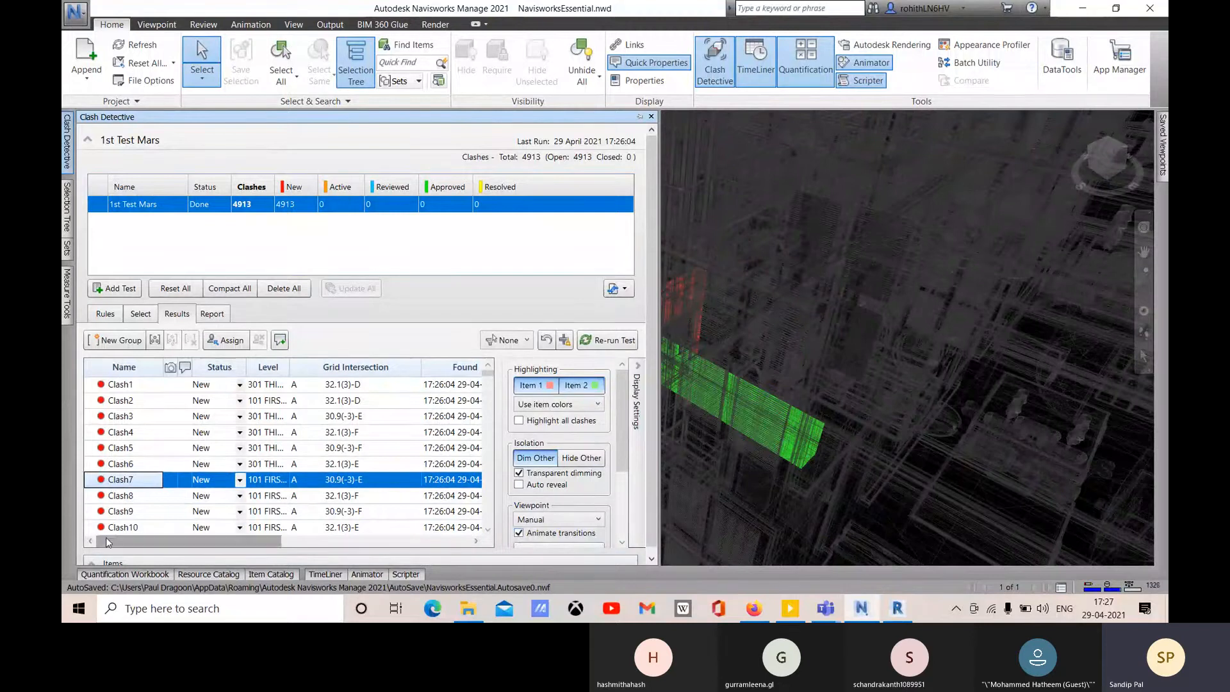
click(116, 497)
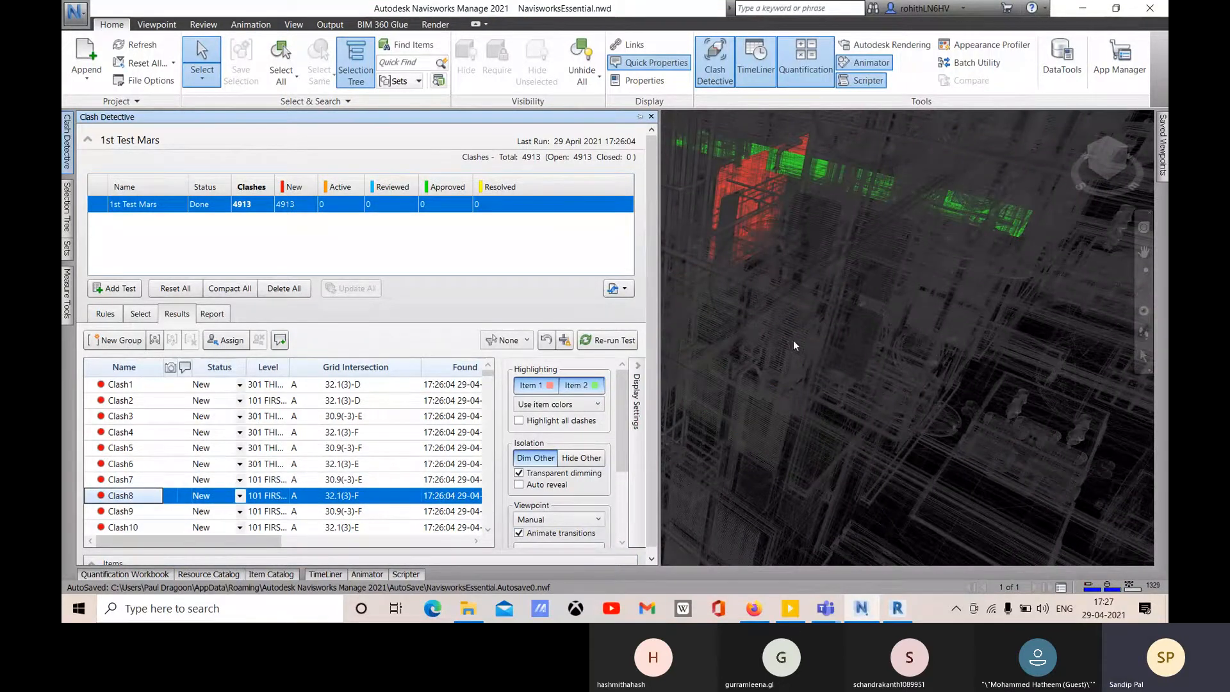
middle_drag(813, 199, 756, 528)
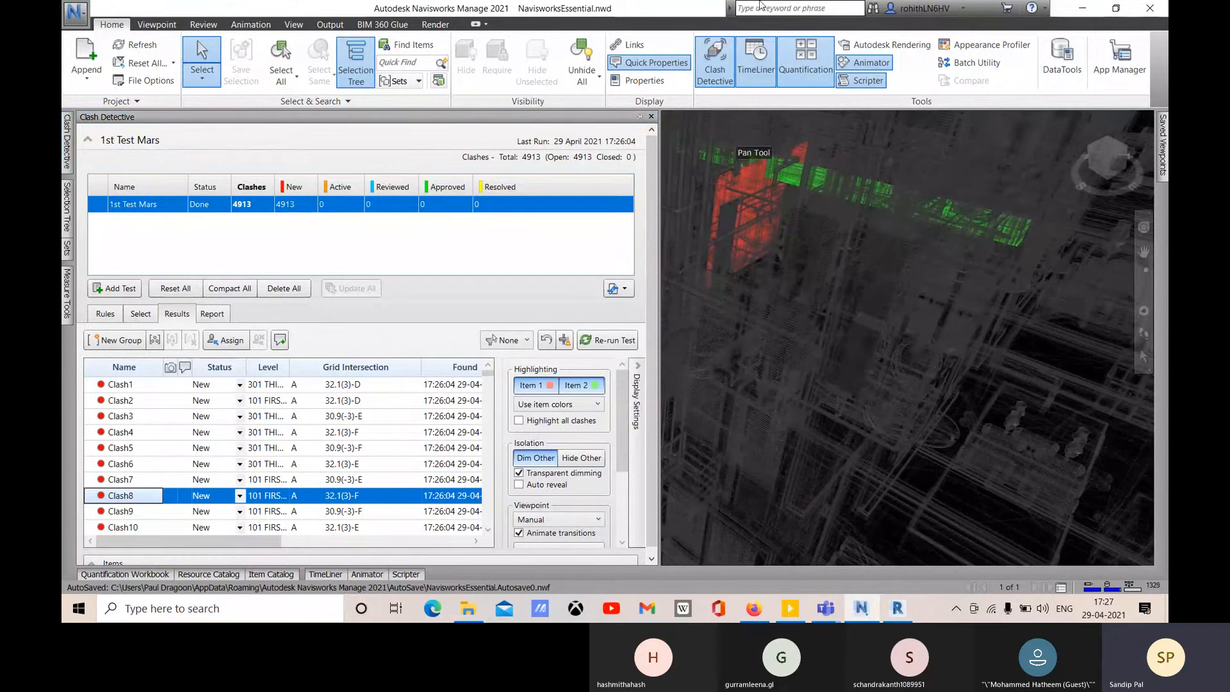
click(563, 520)
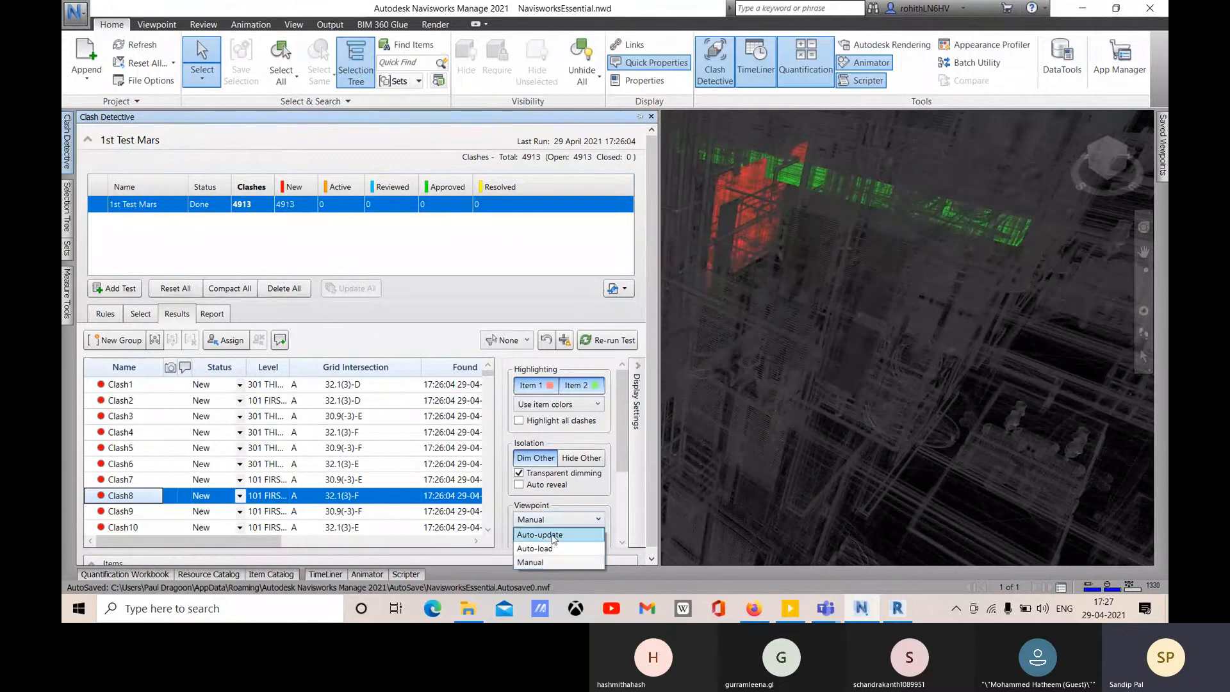
click(544, 532)
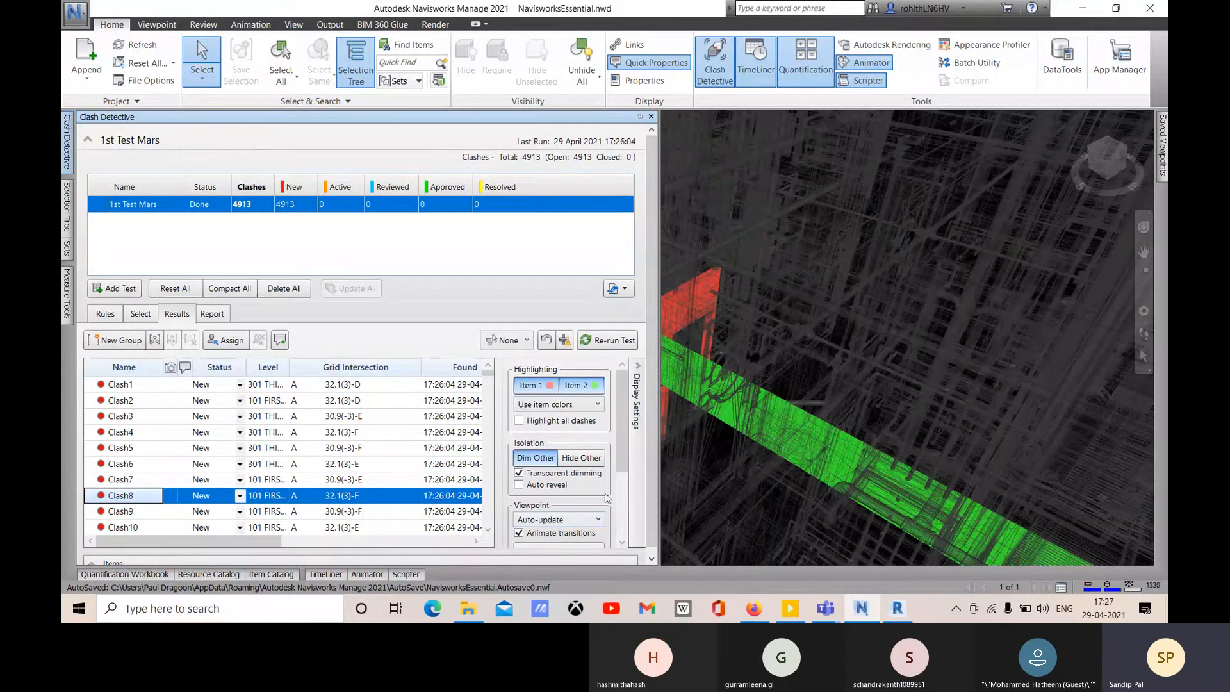
- Hide everything except the clashing items and adjust the panel and view to centre them
click(579, 459)
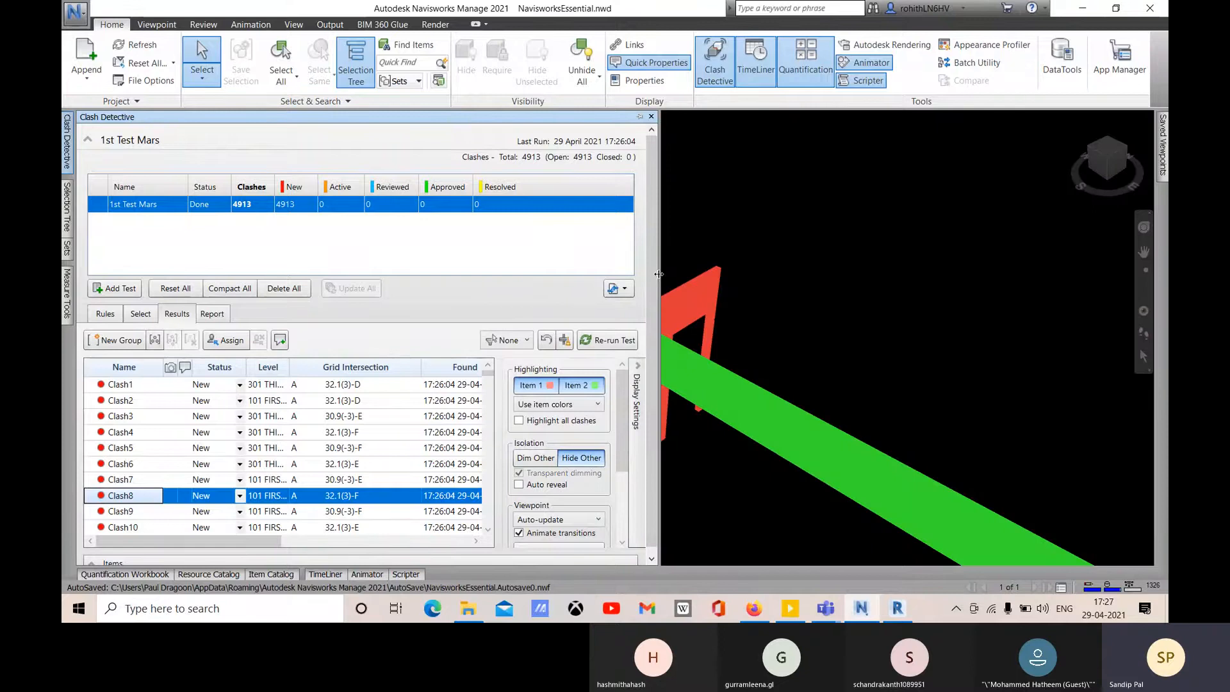
drag(563, 279, 533, 279)
middle_drag(686, 324, 804, 161)
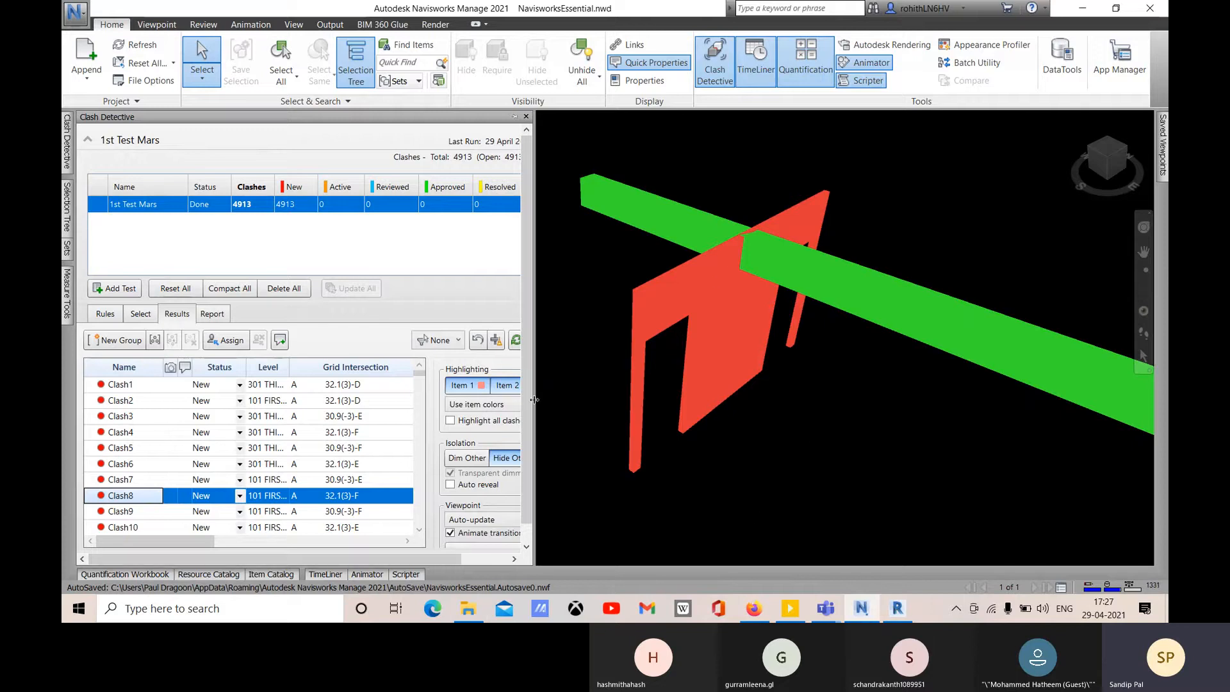
drag(552, 394, 570, 395)
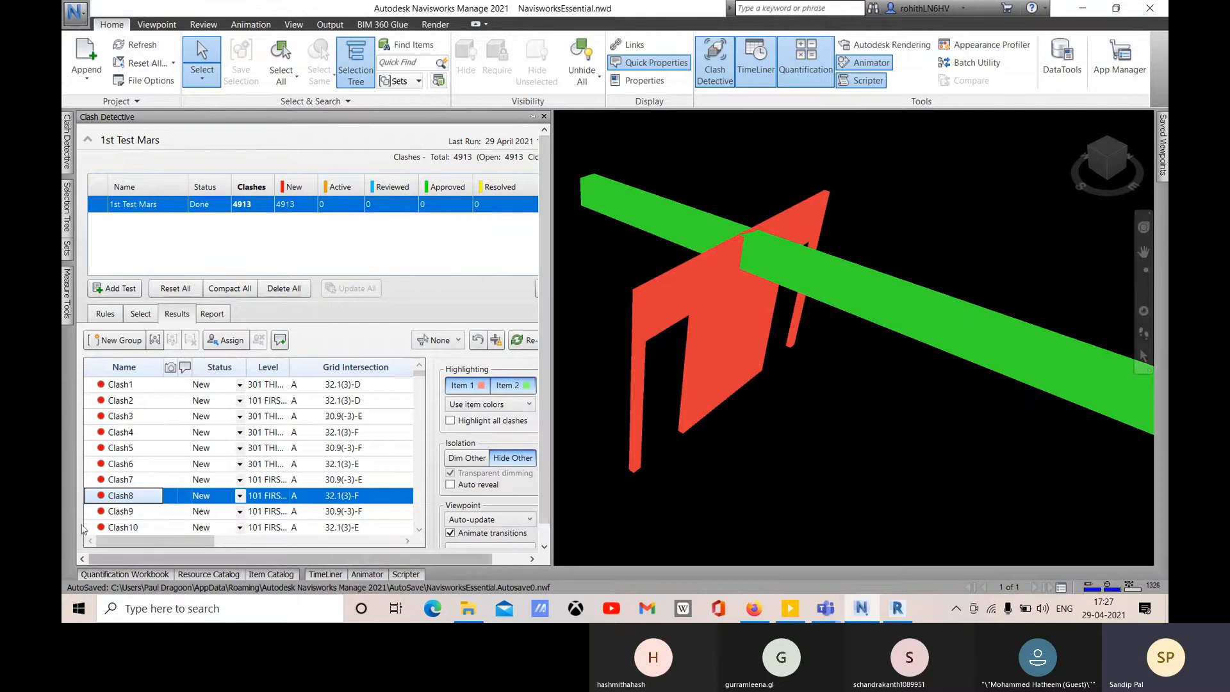
- Review Clash9, Clash6, Clash4, Clash3, Clash2 and finally Clash1 with other items hidden
click(131, 512)
click(128, 464)
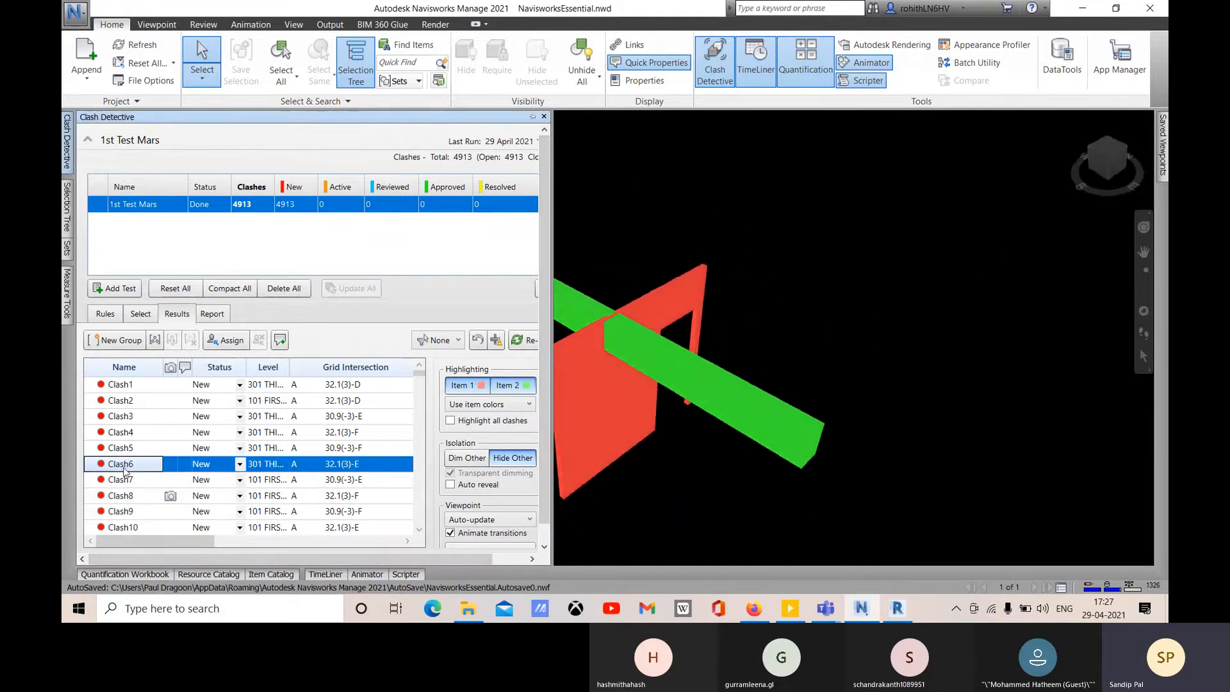
click(131, 432)
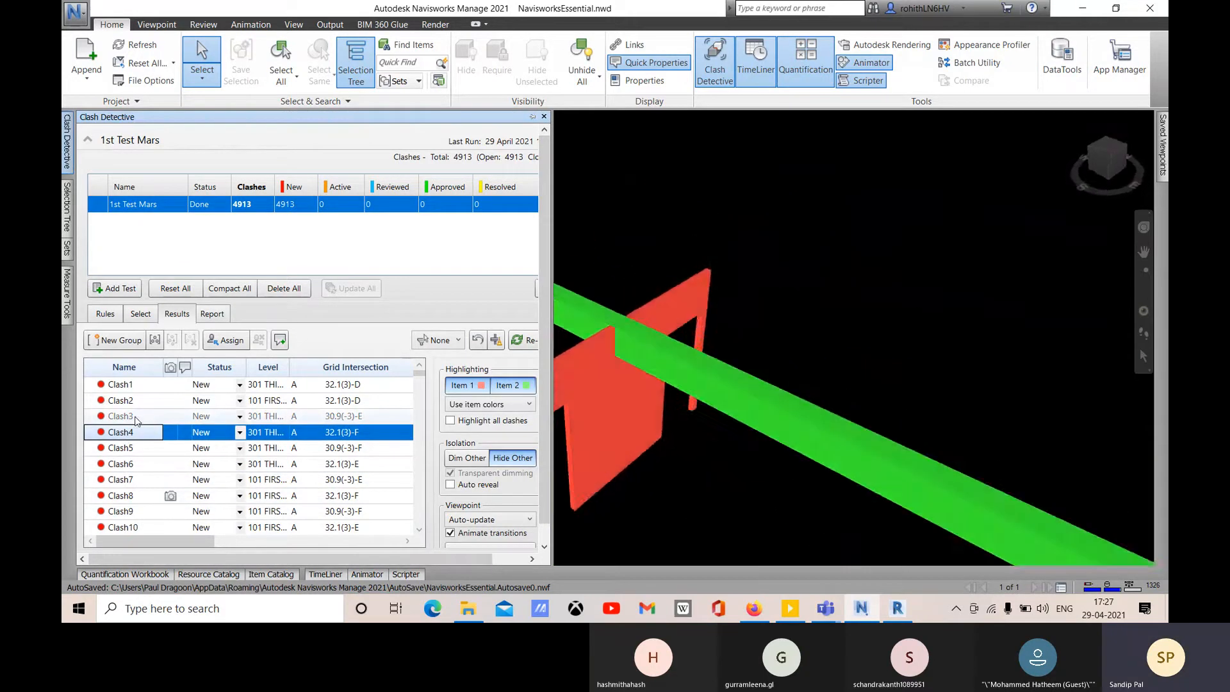
click(124, 416)
click(128, 400)
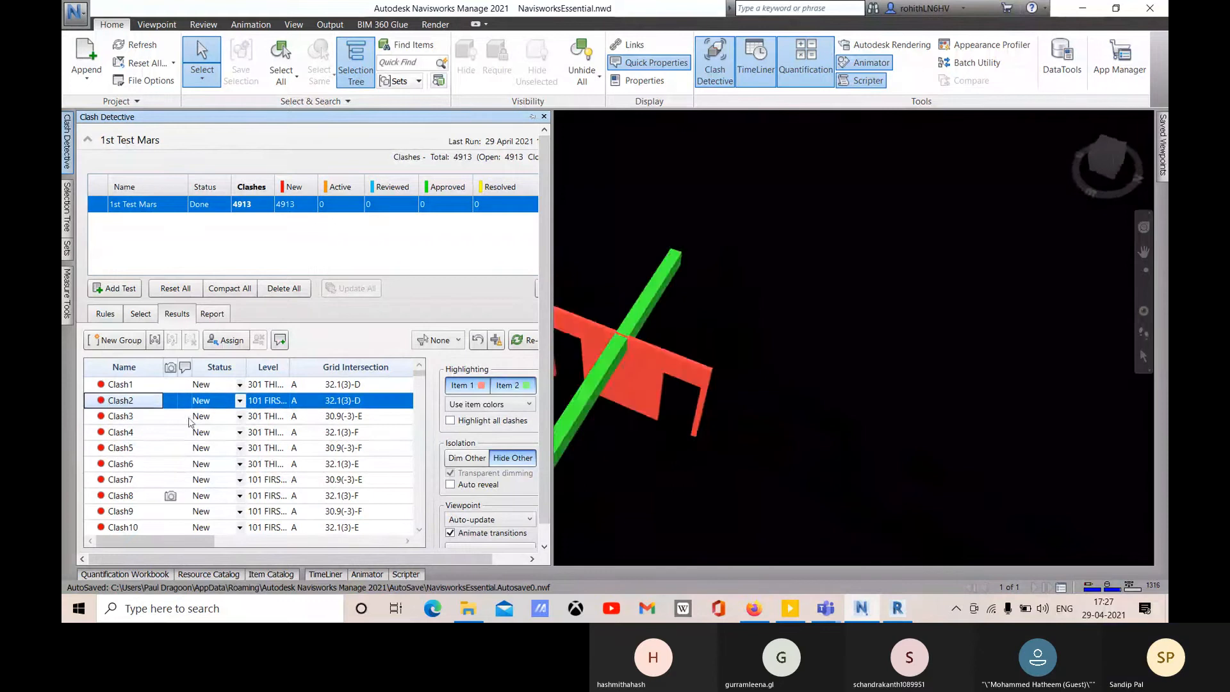
middle_drag(724, 447, 870, 354)
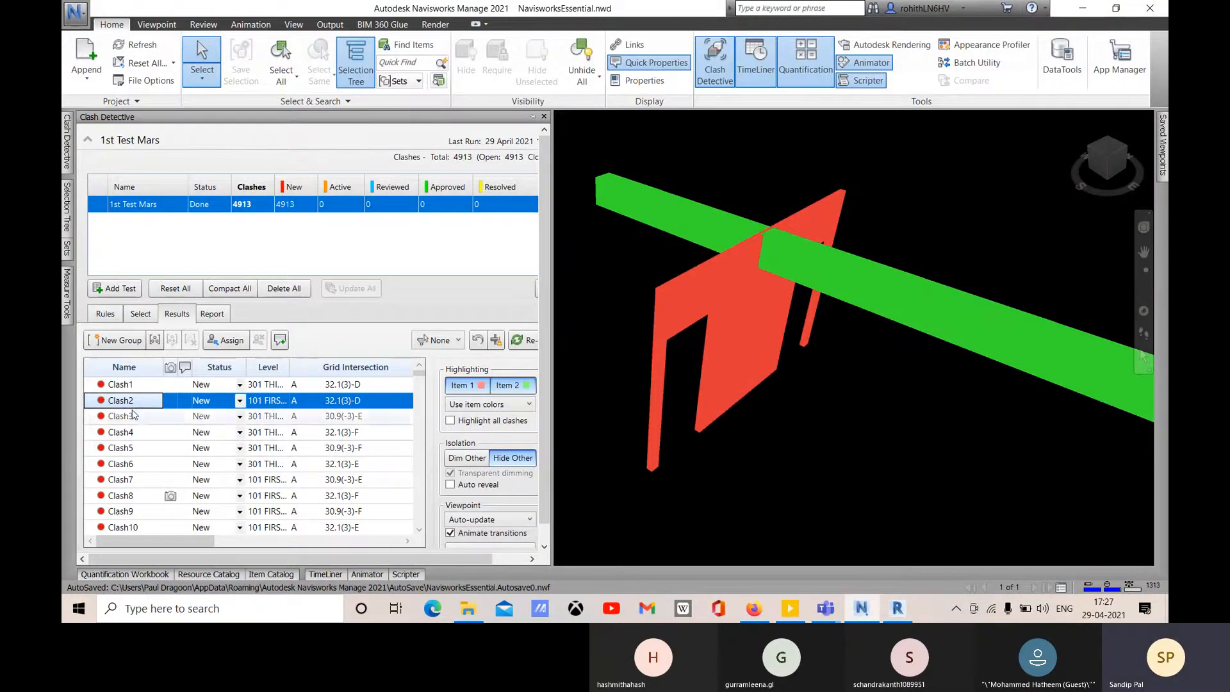
click(129, 384)
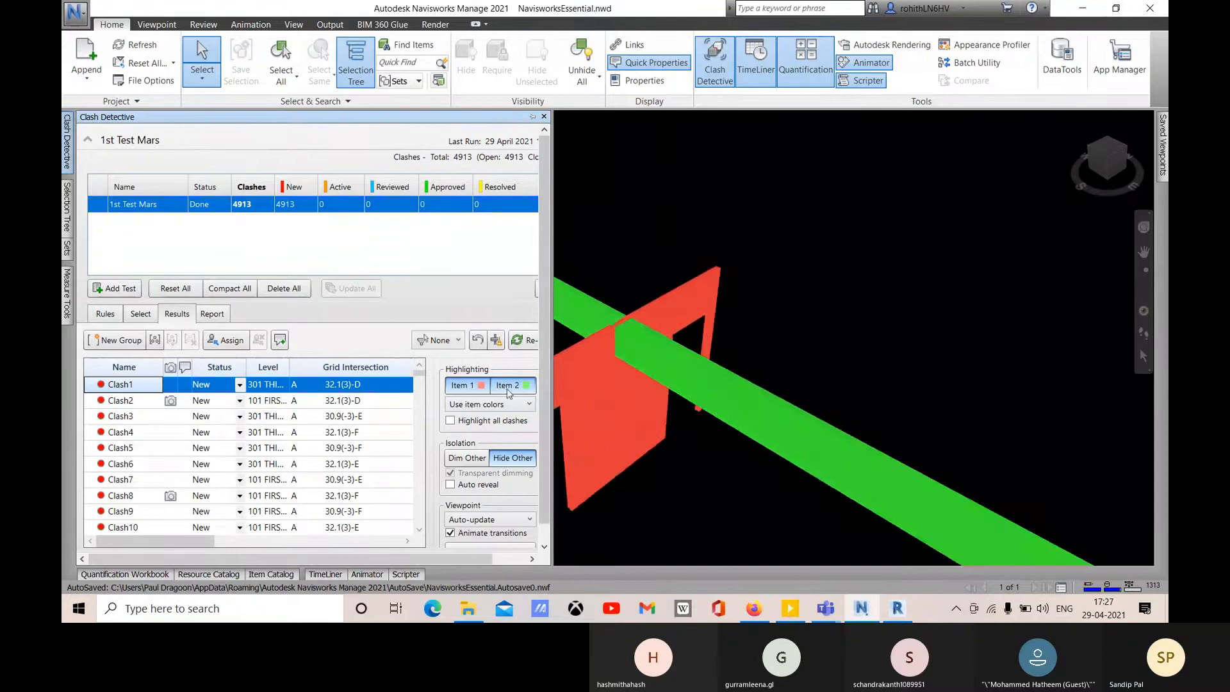
click(468, 388)
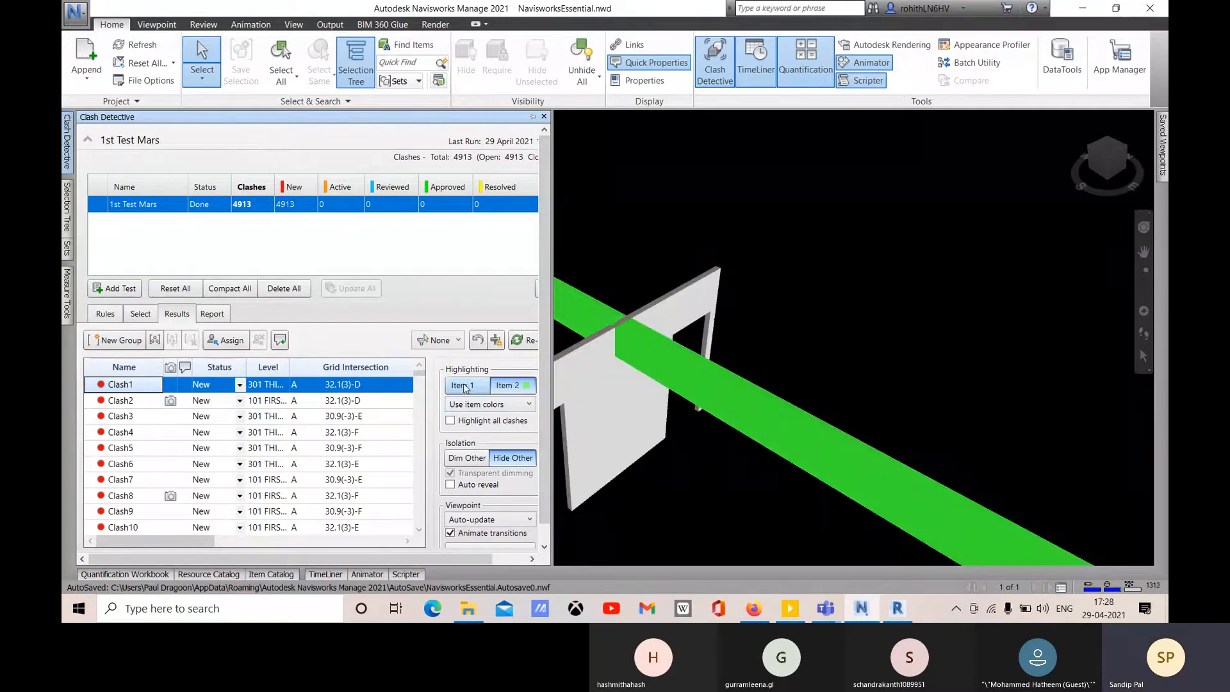
click(522, 390)
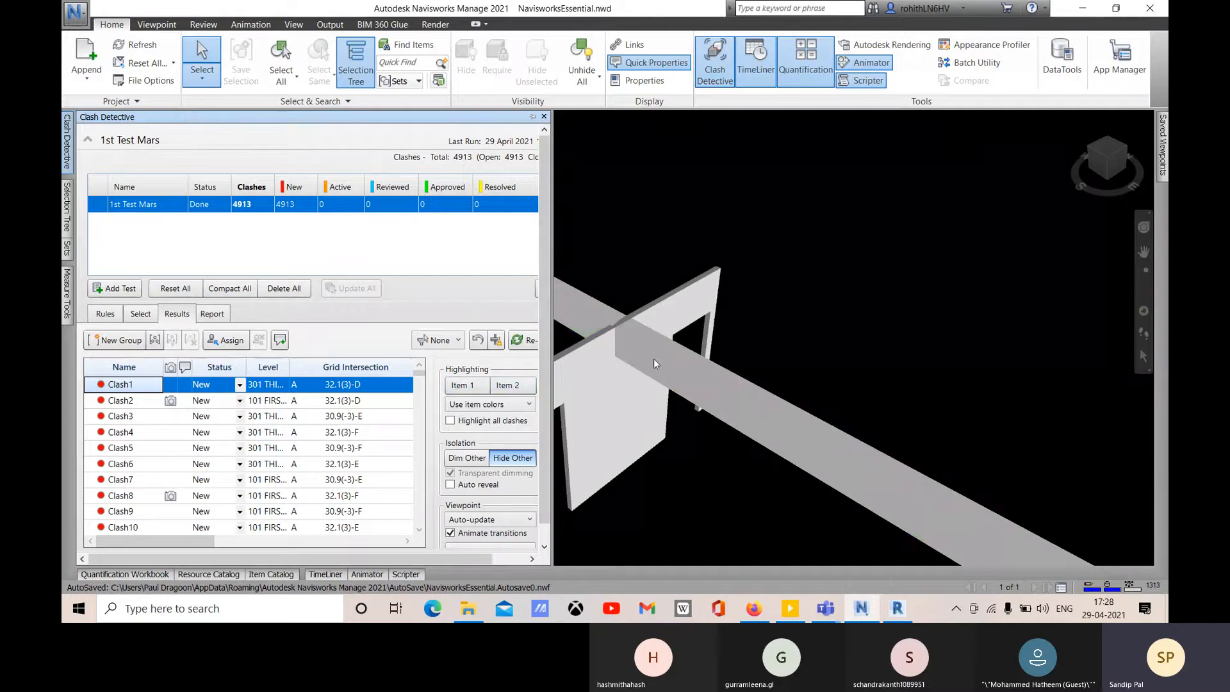
middle_drag(718, 424, 867, 376)
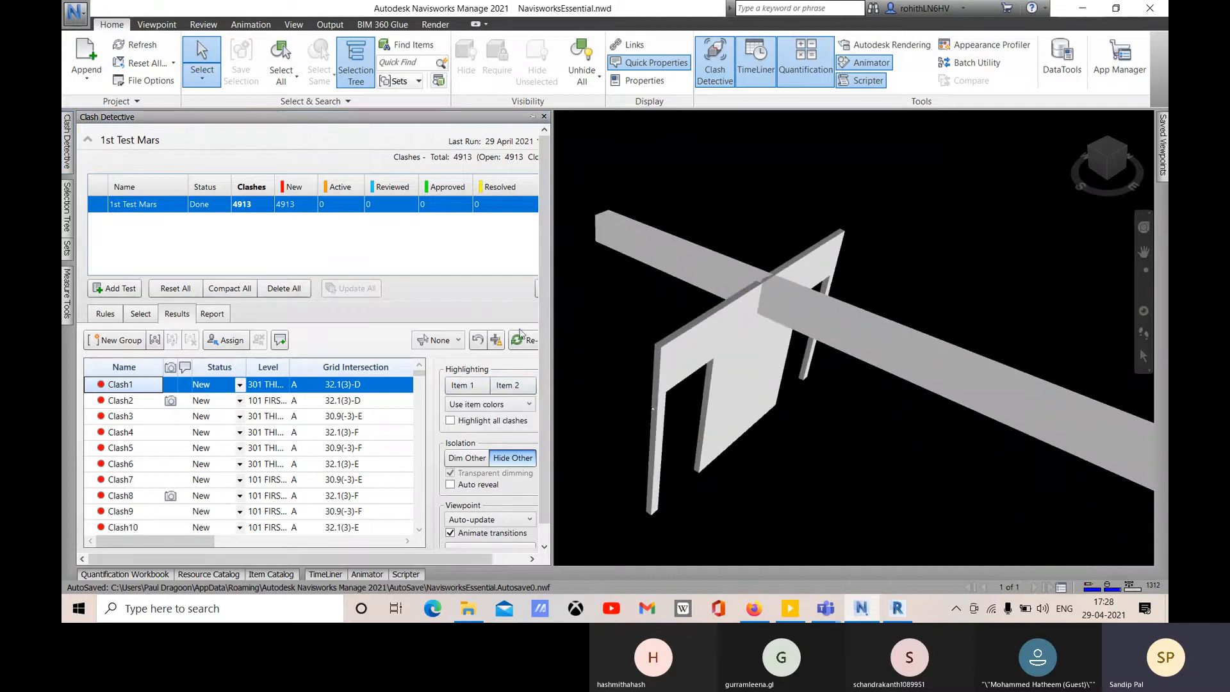
click(462, 385)
click(509, 384)
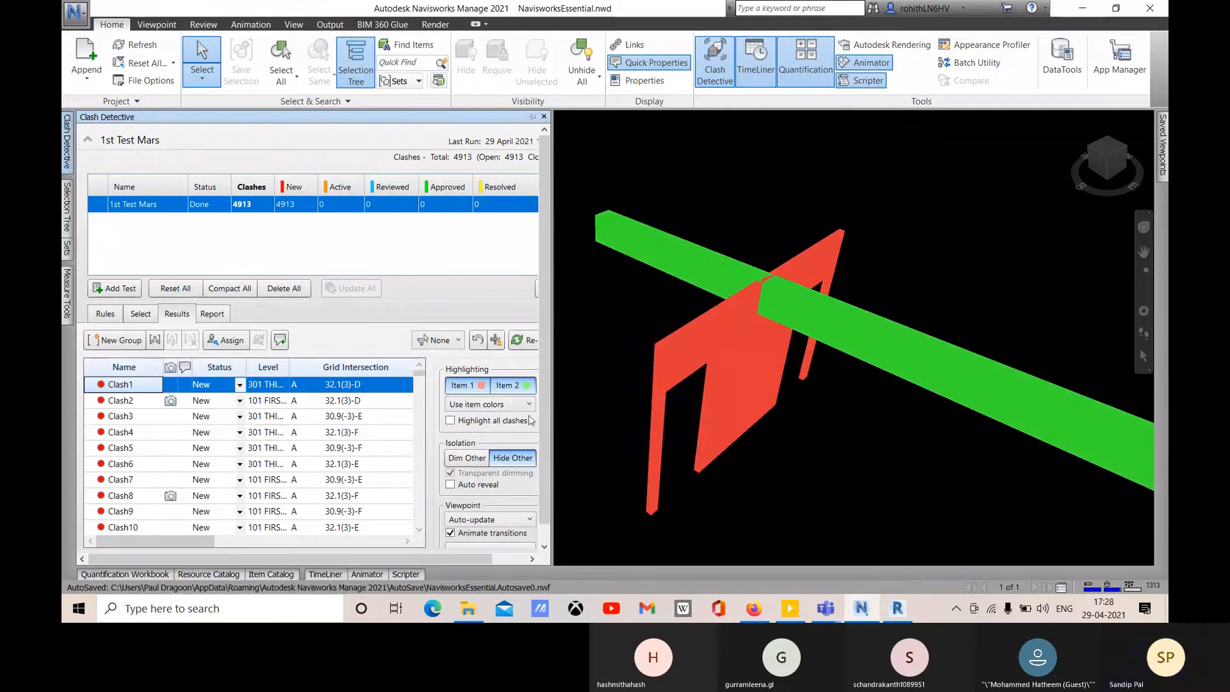
click(516, 404)
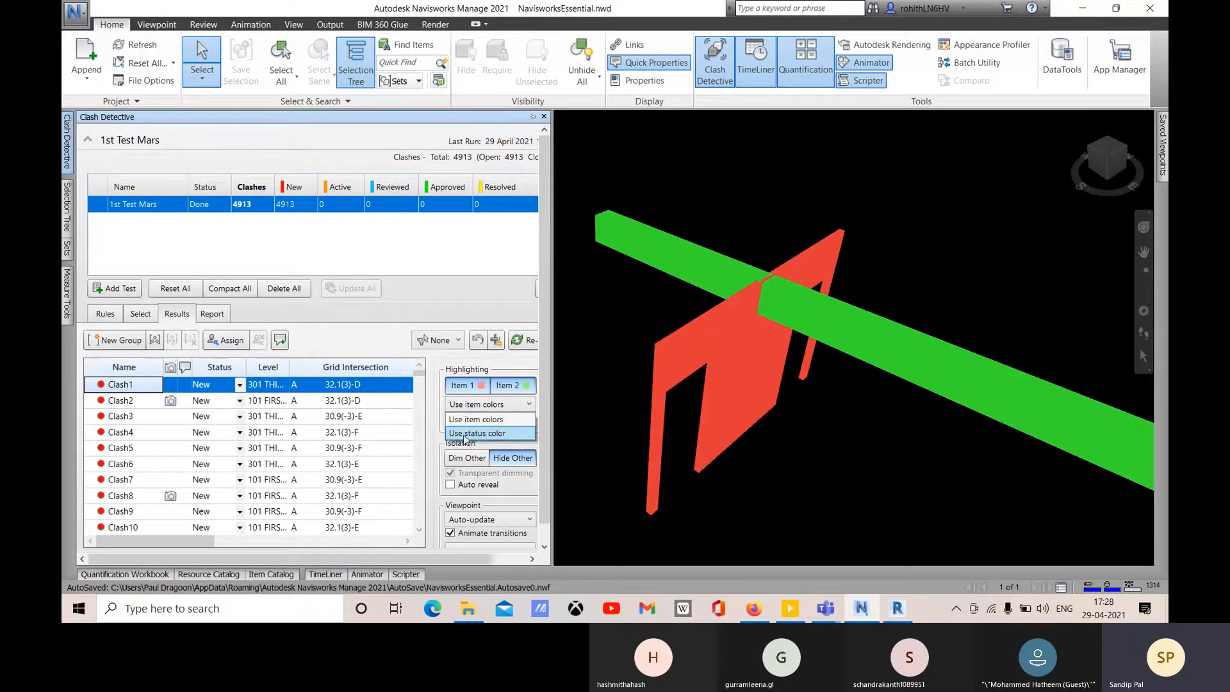
click(277, 248)
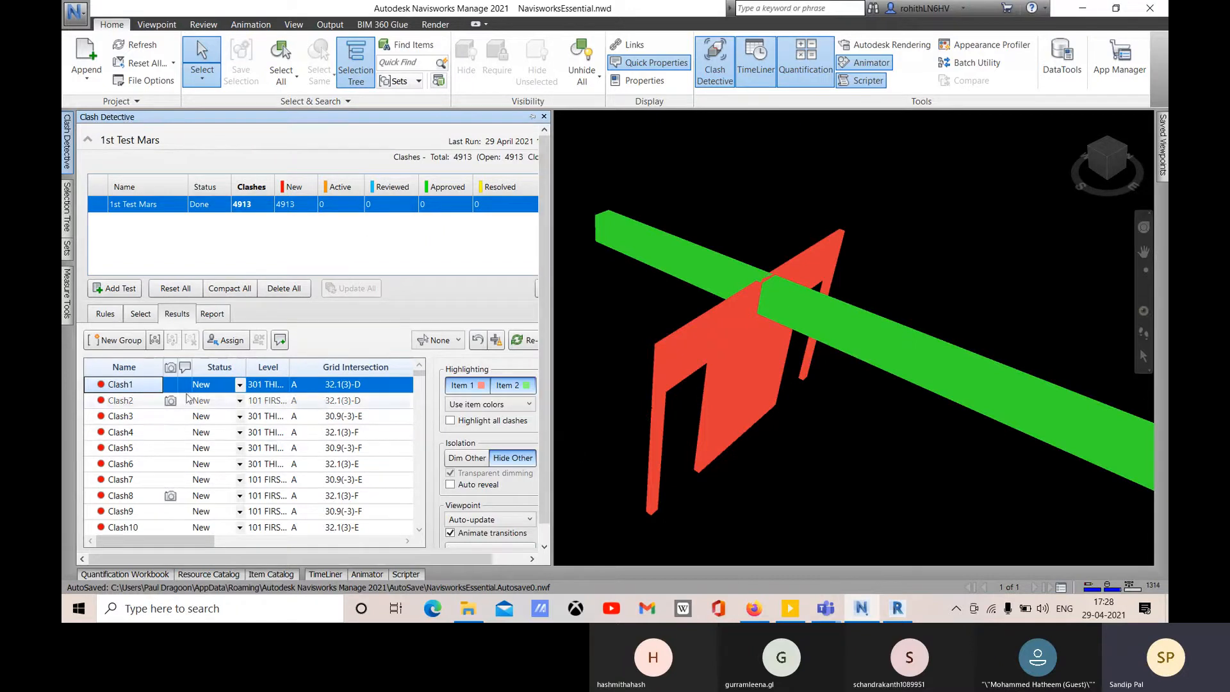
click(470, 405)
click(471, 435)
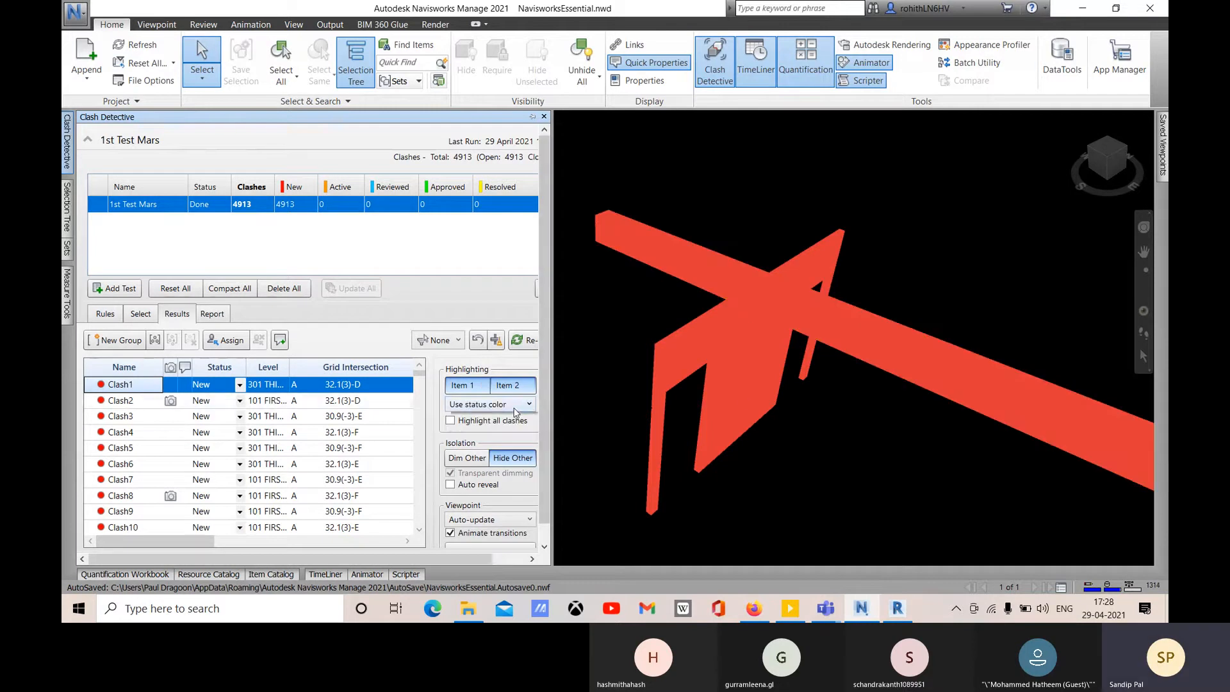
click(488, 405)
click(489, 423)
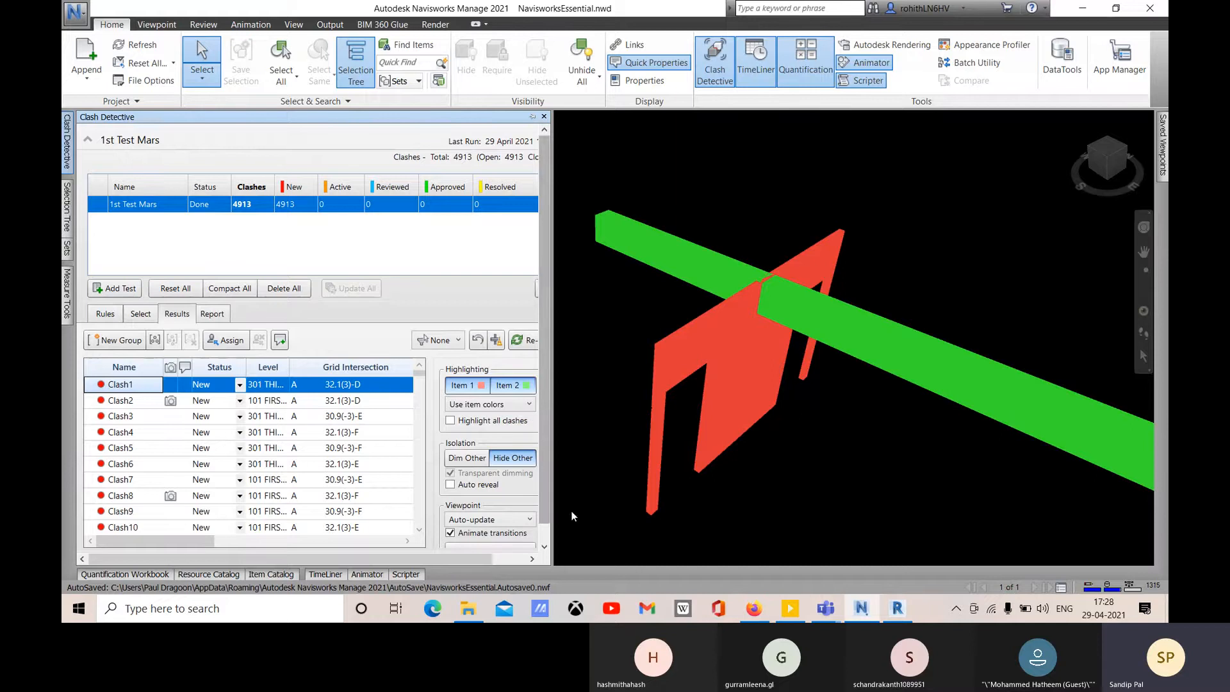
click(75, 12)
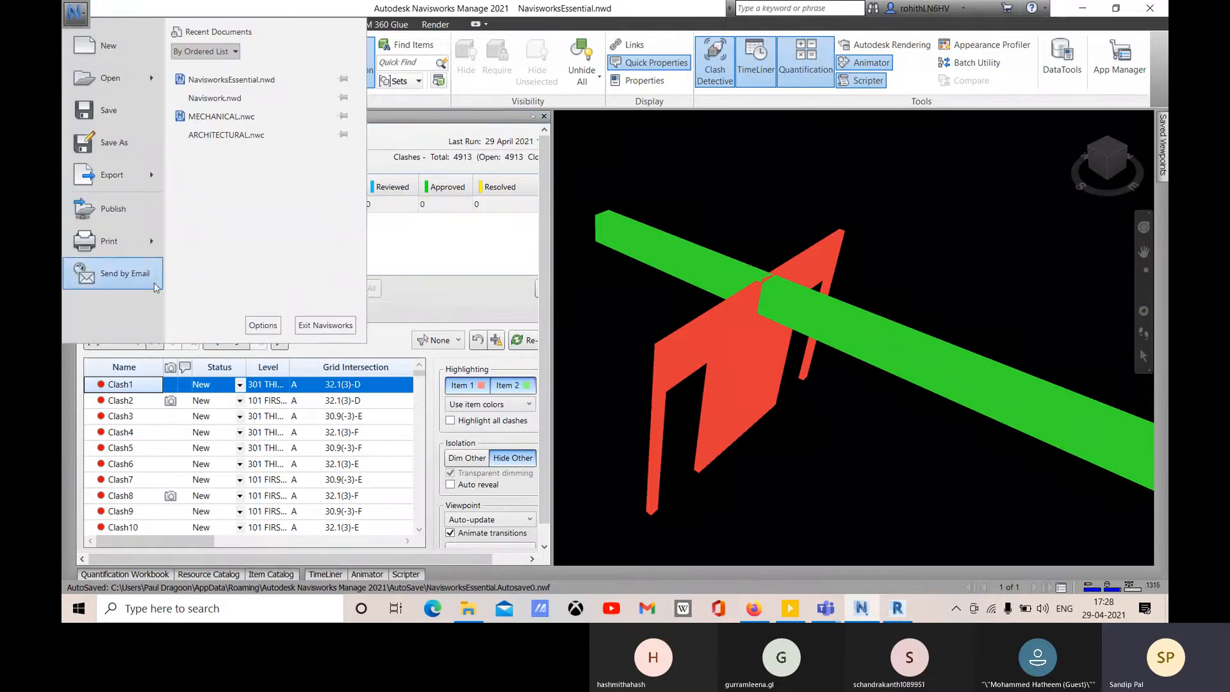
- In Clash Detective options, make Item 1 cyan and Item 2 magenta, keeping Auto-Zoom Distance Factor at 2
click(263, 326)
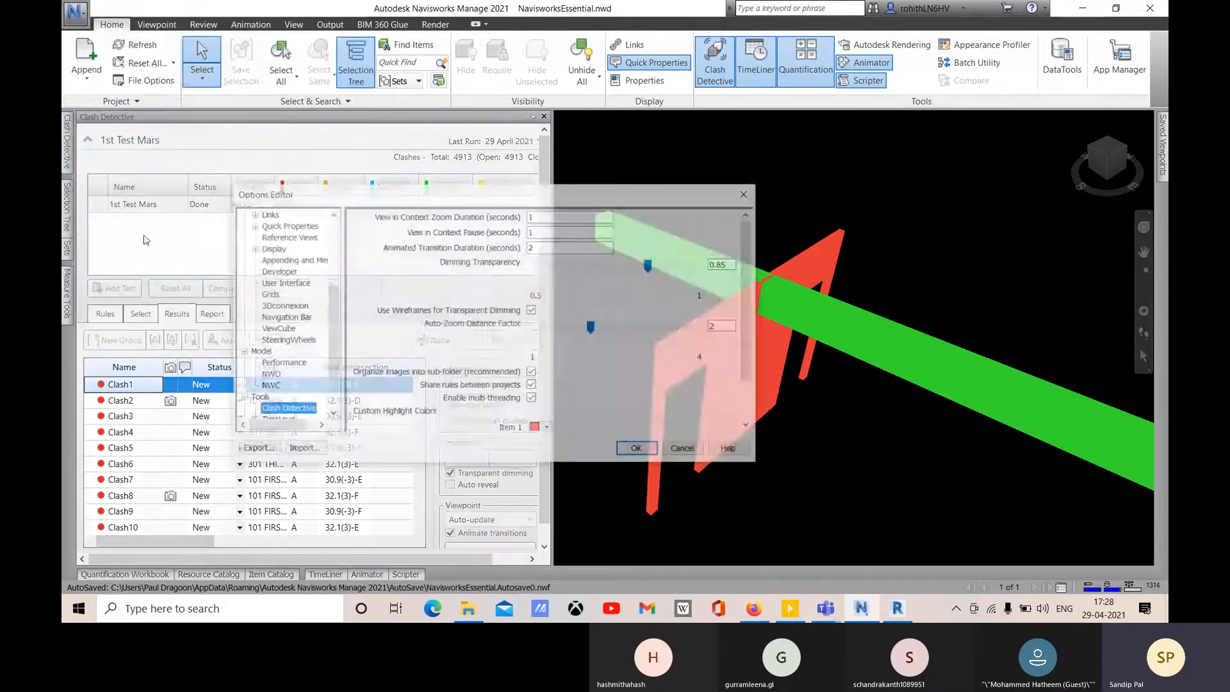
click(283, 410)
scroll(565, 395, down, 2)
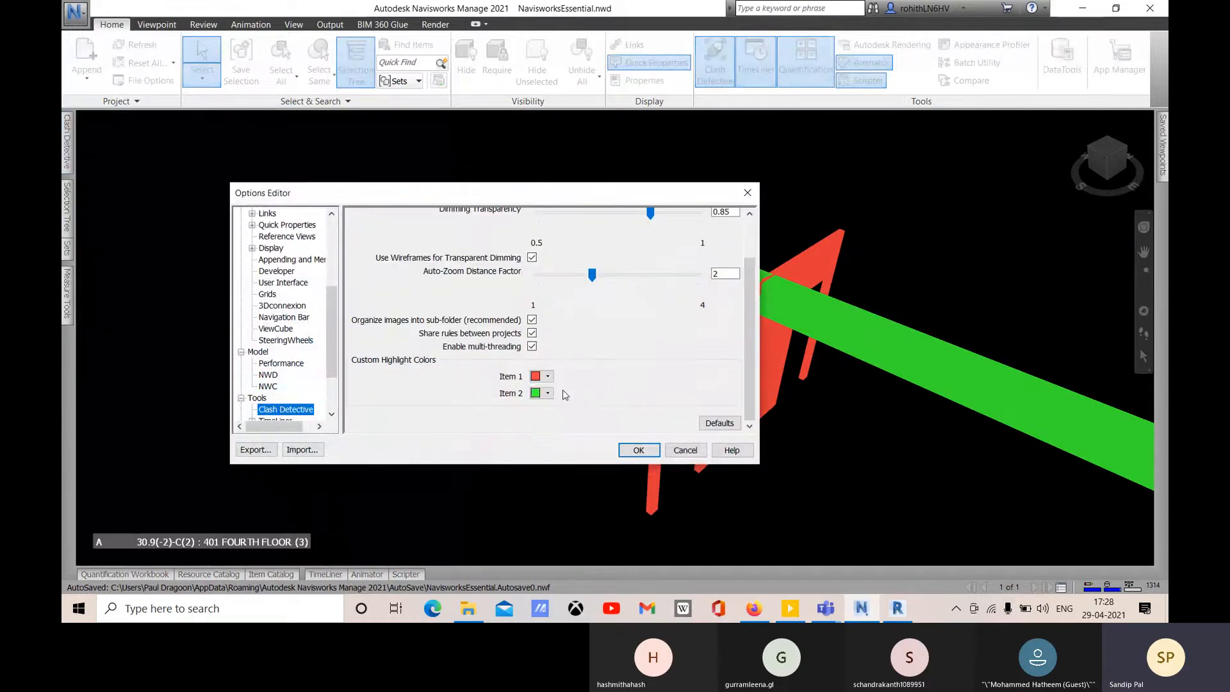
click(545, 376)
click(554, 419)
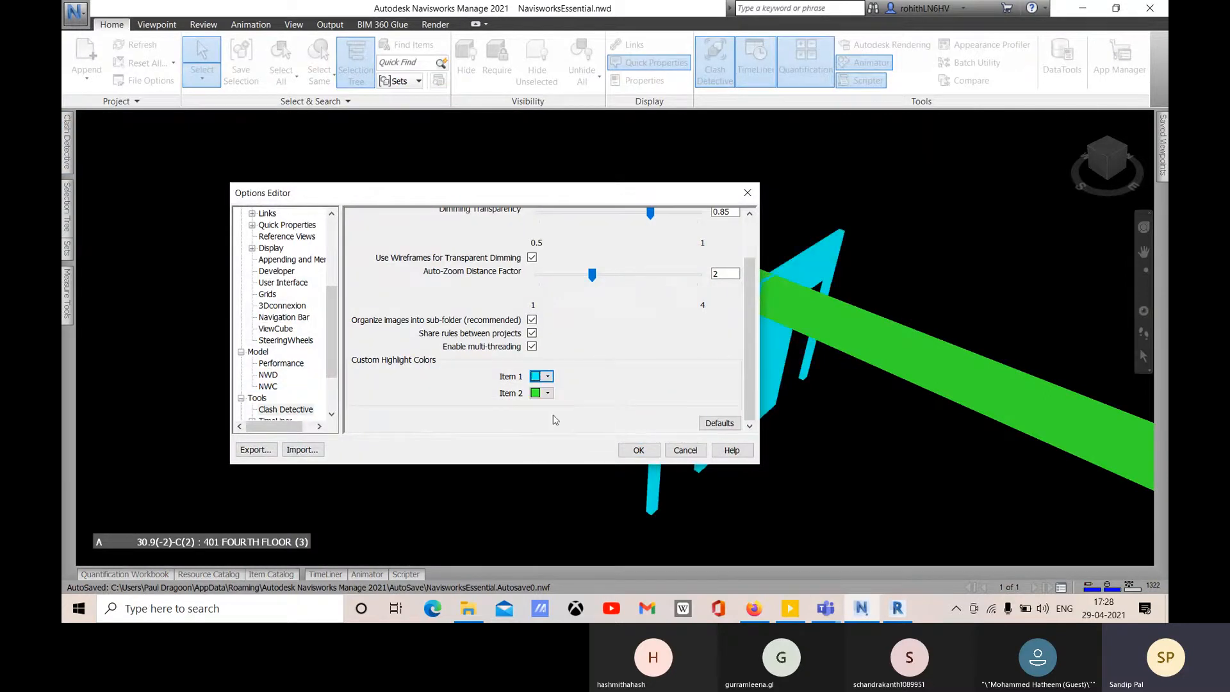
drag(563, 192, 416, 146)
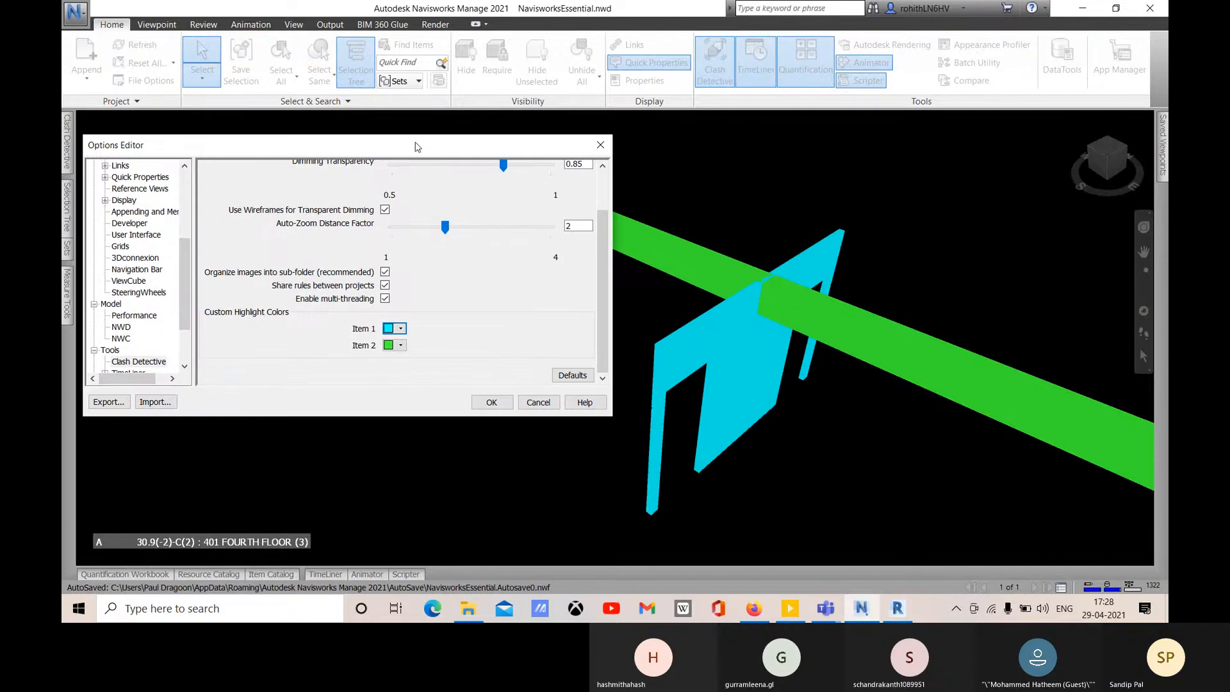
click(400, 346)
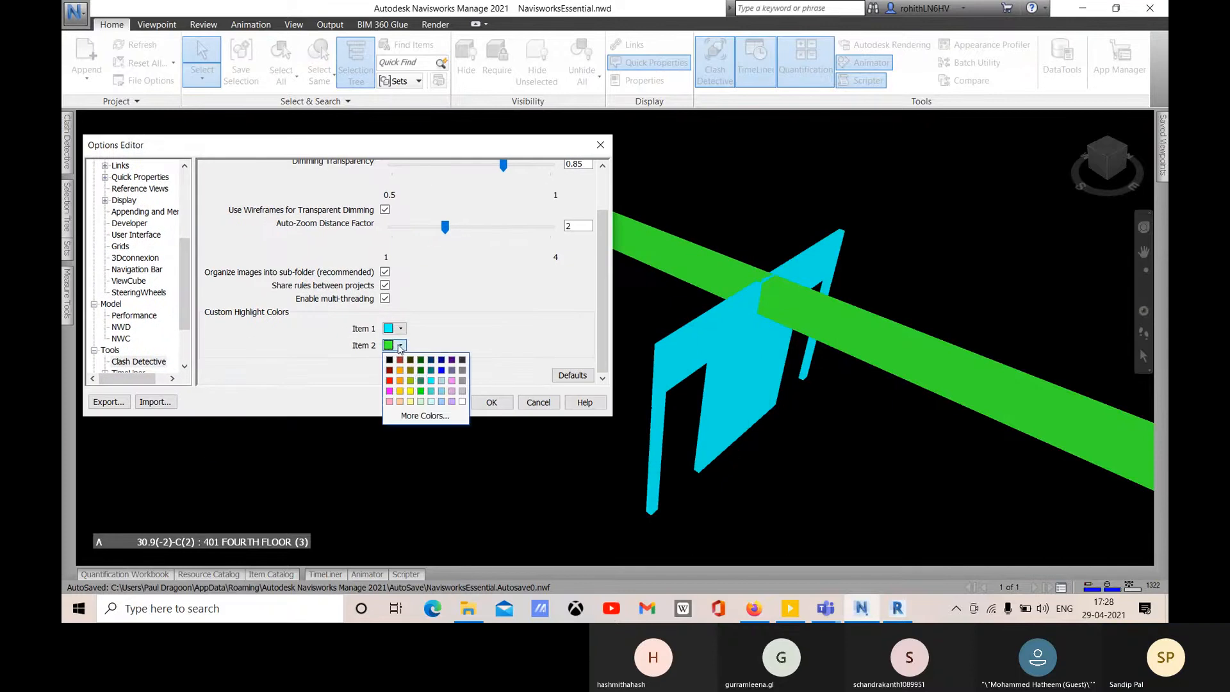
click(389, 390)
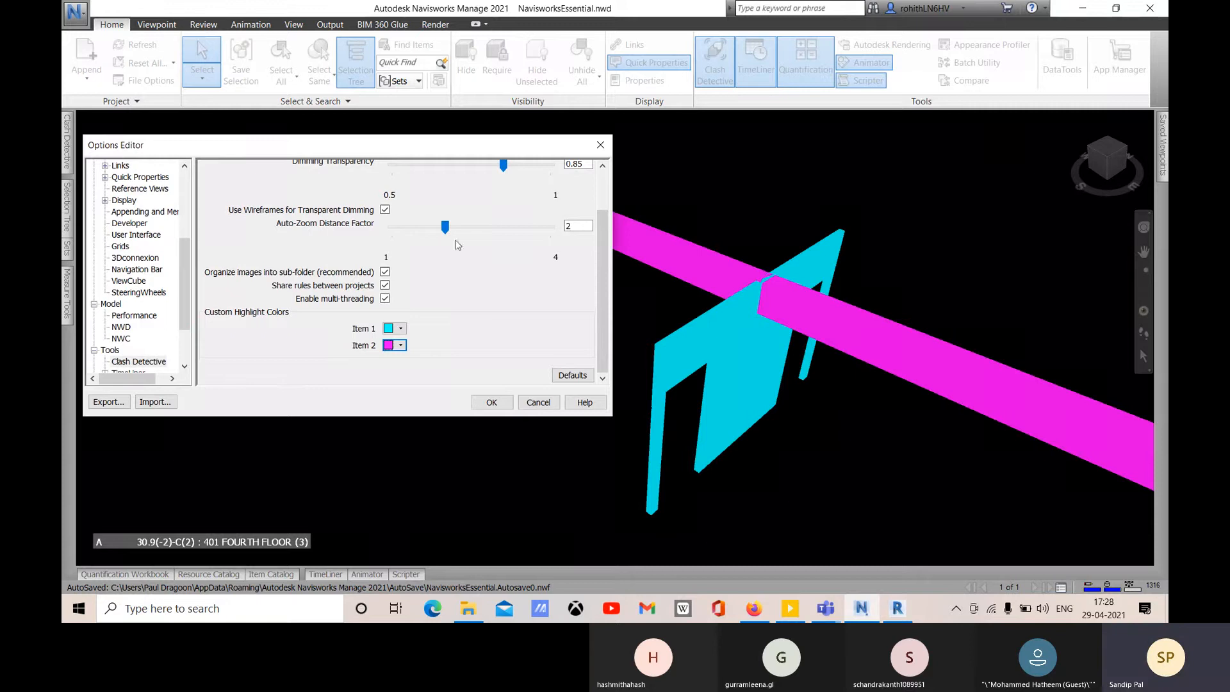
mouse_move(445, 227)
mouse_down()
mouse_move(509, 227)
mouse_move(459, 228)
mouse_up()
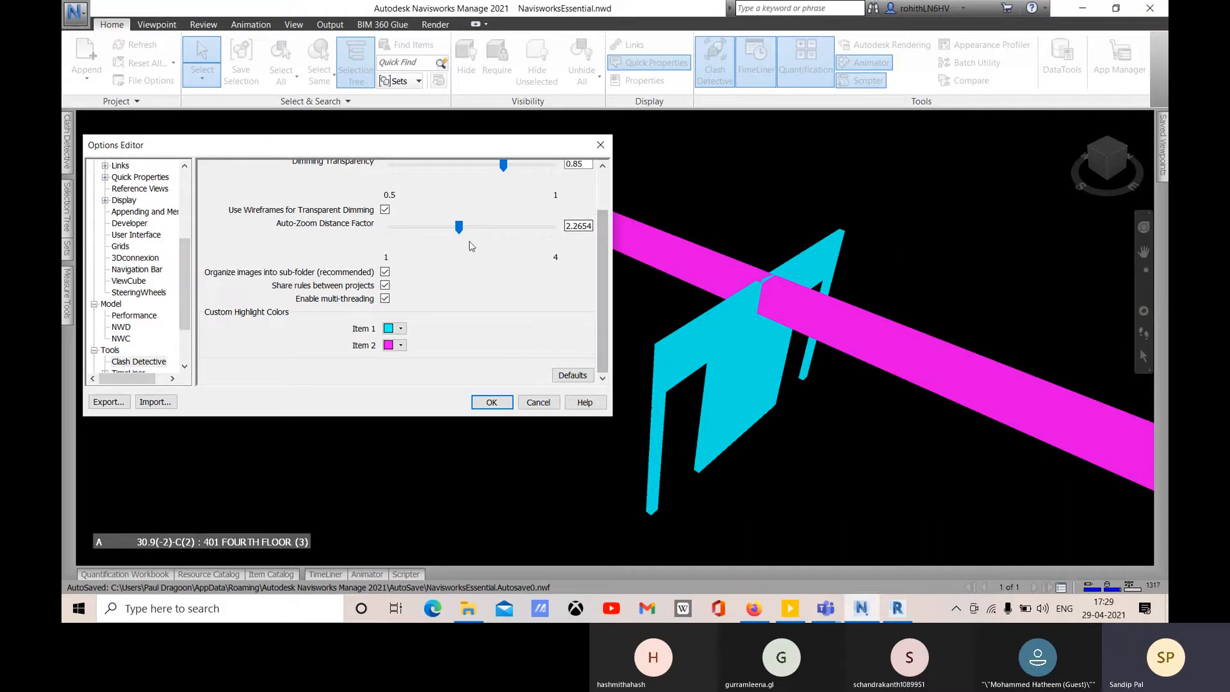
drag(460, 230, 456, 230)
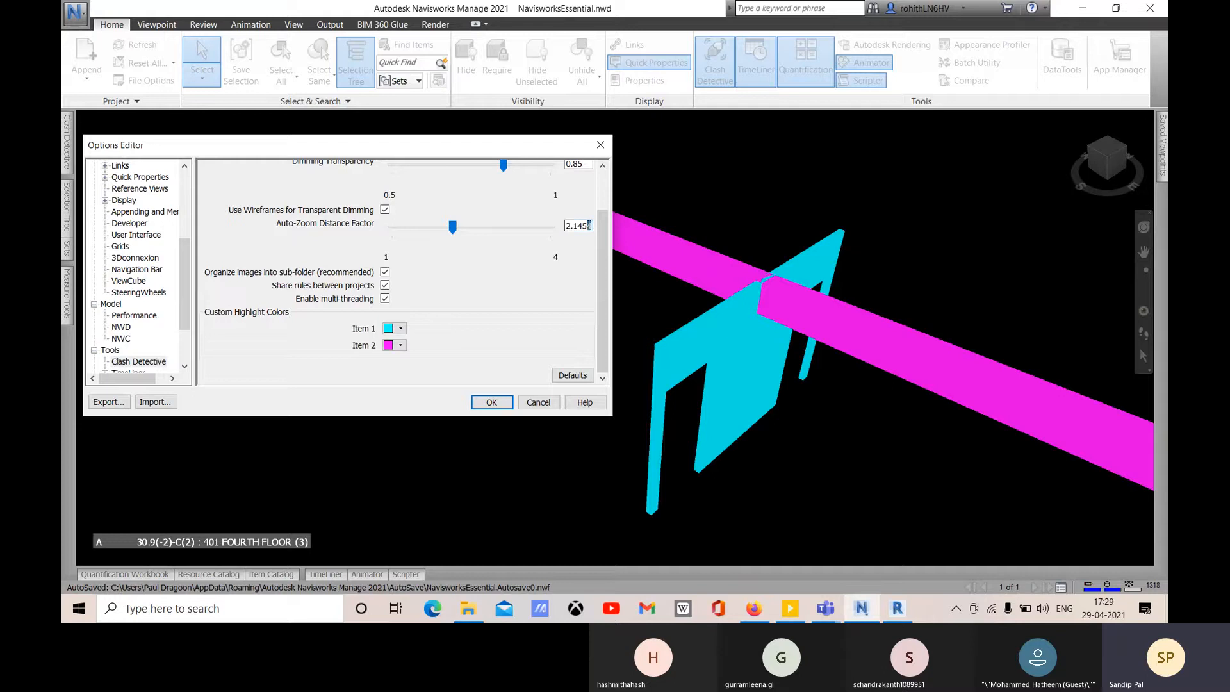
text(2.06)
key(BackSpace)
key(BackSpace)
key(BackSpace)
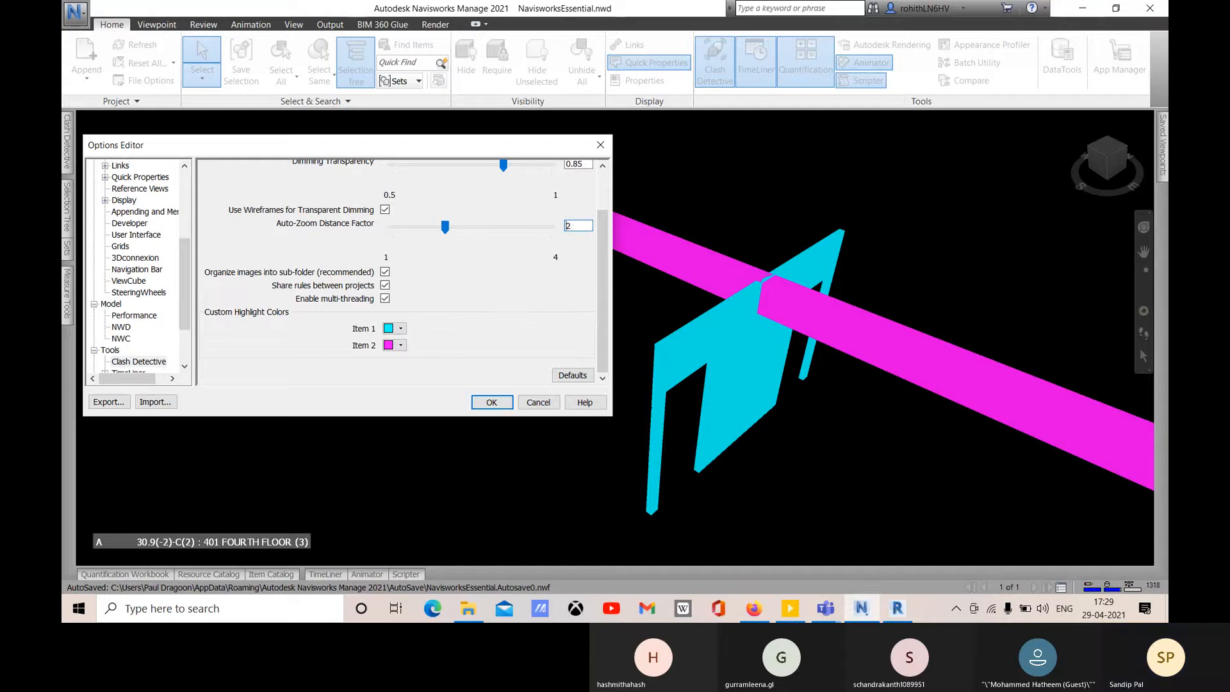
key(Return)
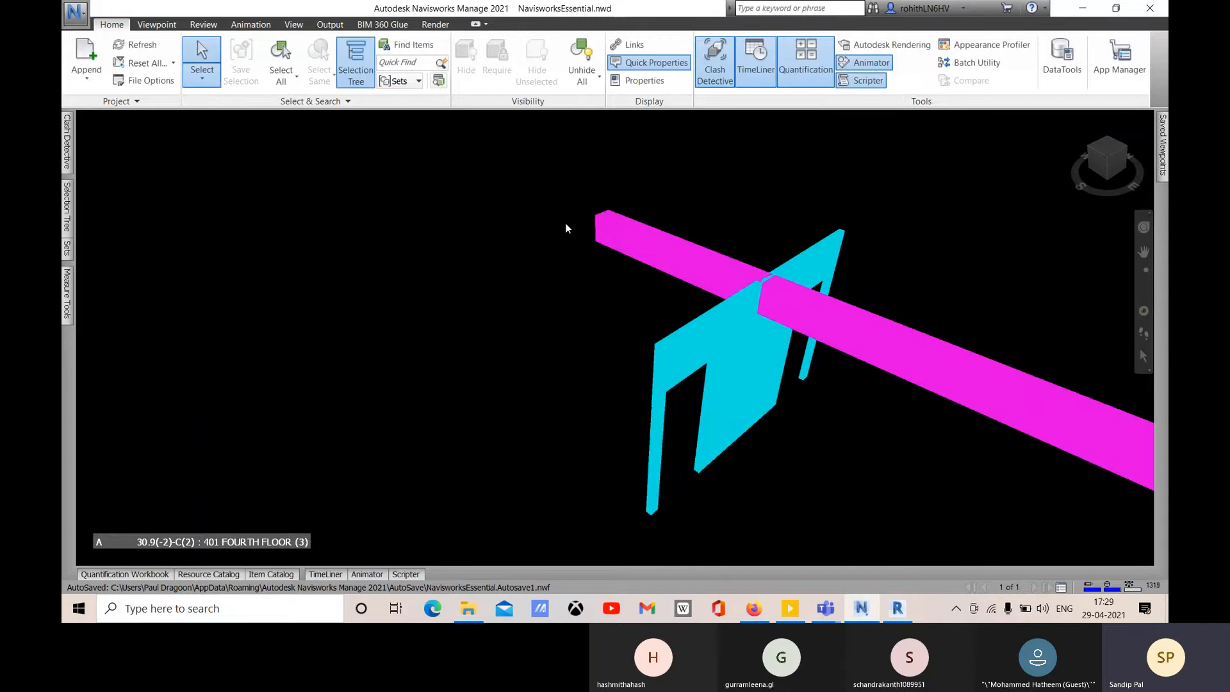
- Set the Clash Detective Dimming Transparency option to 0.6
click(75, 13)
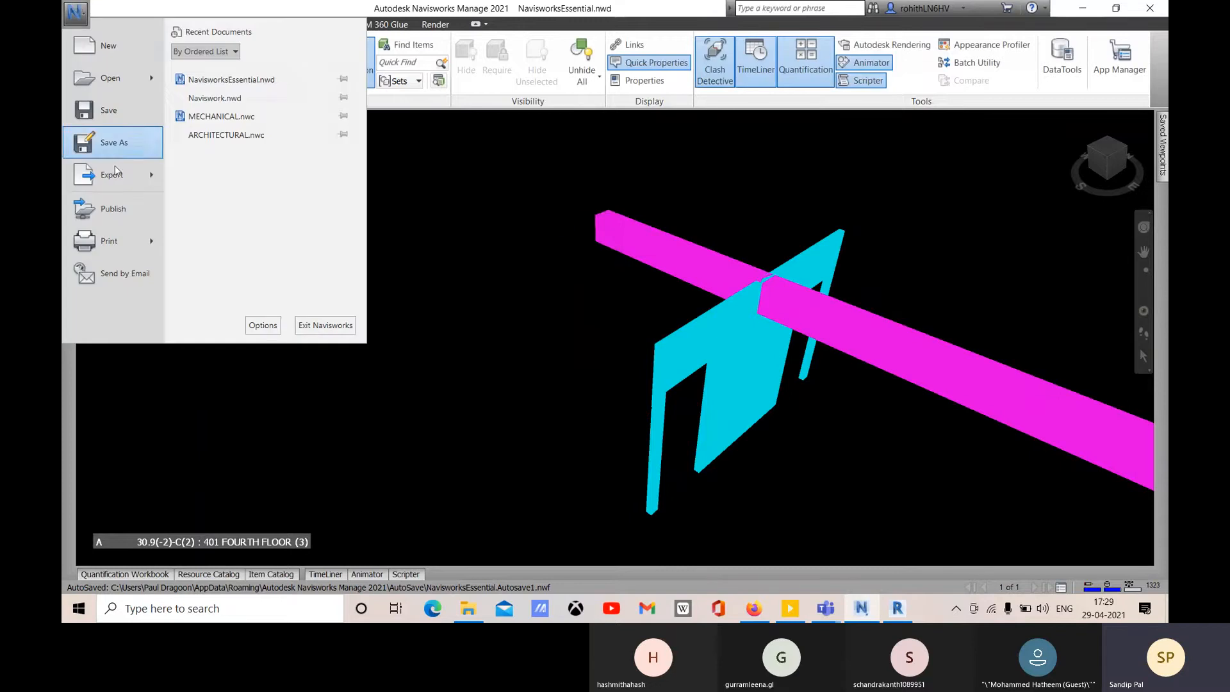
click(262, 326)
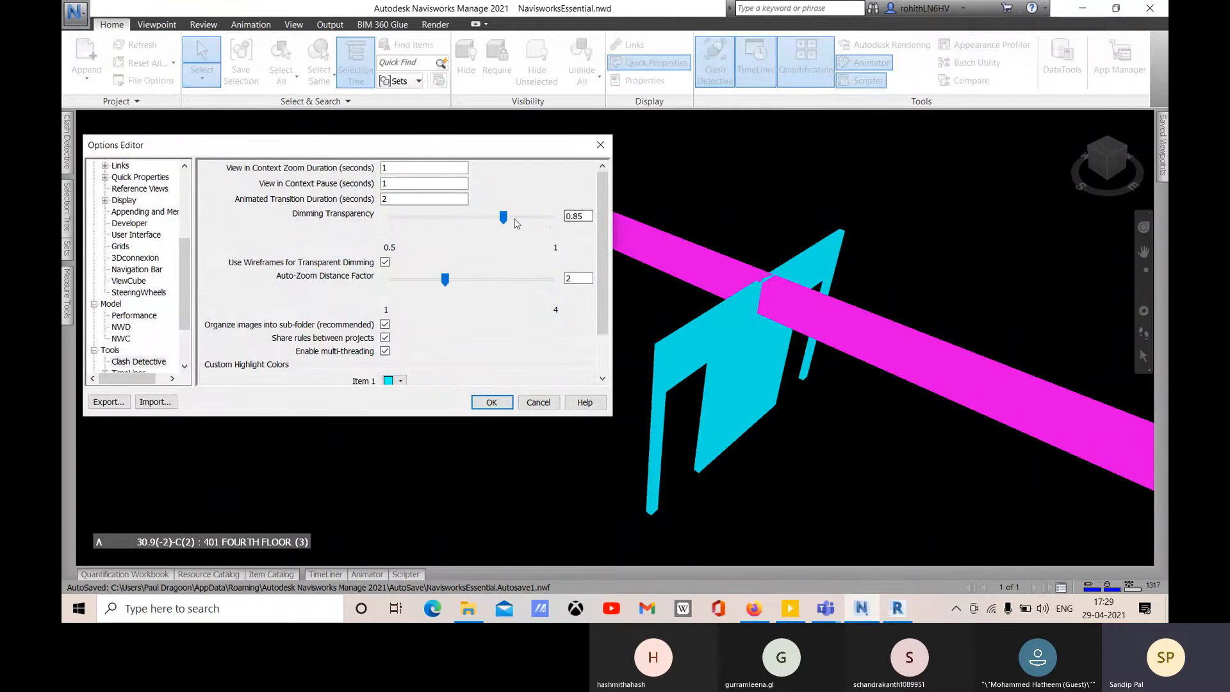
drag(503, 217, 426, 233)
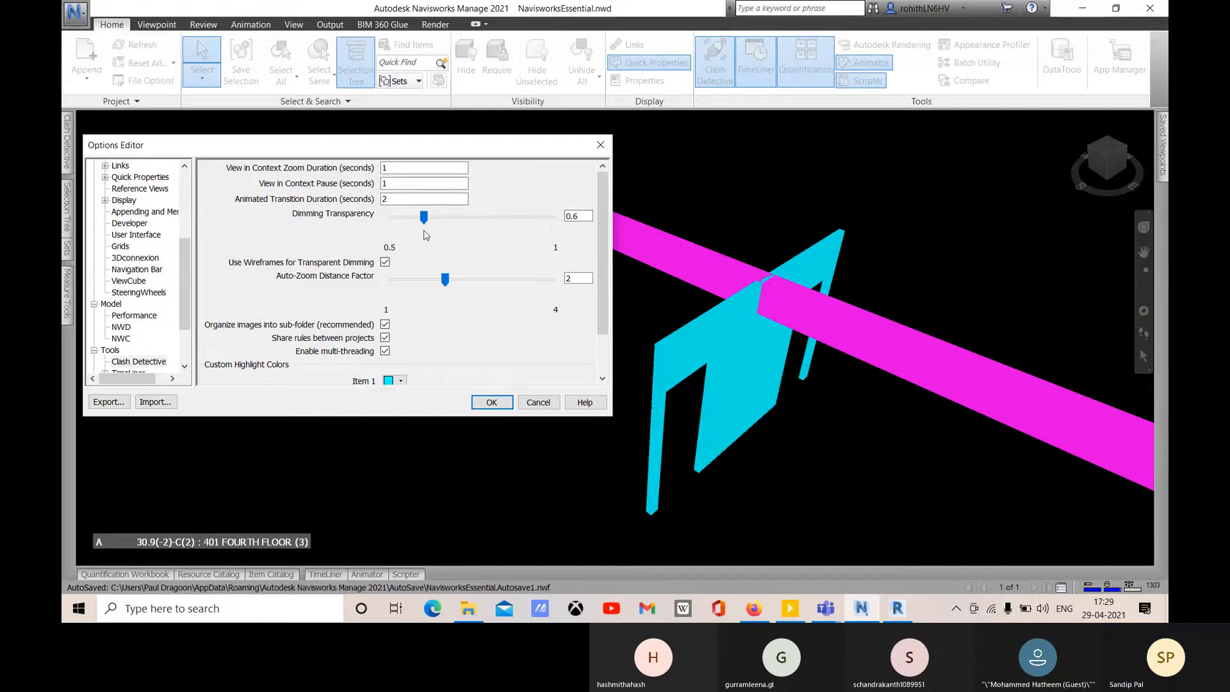
click(491, 402)
- Show the 1st Test Mars results with Dim Other on and pan the model upward
click(67, 157)
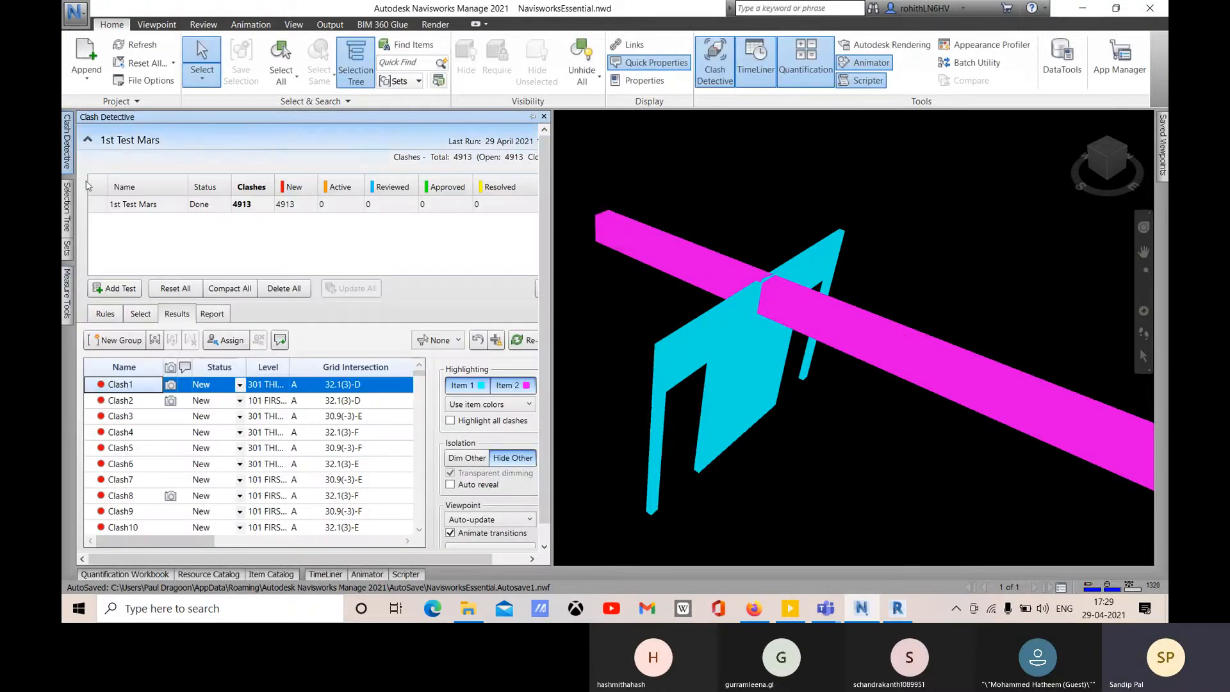
click(464, 459)
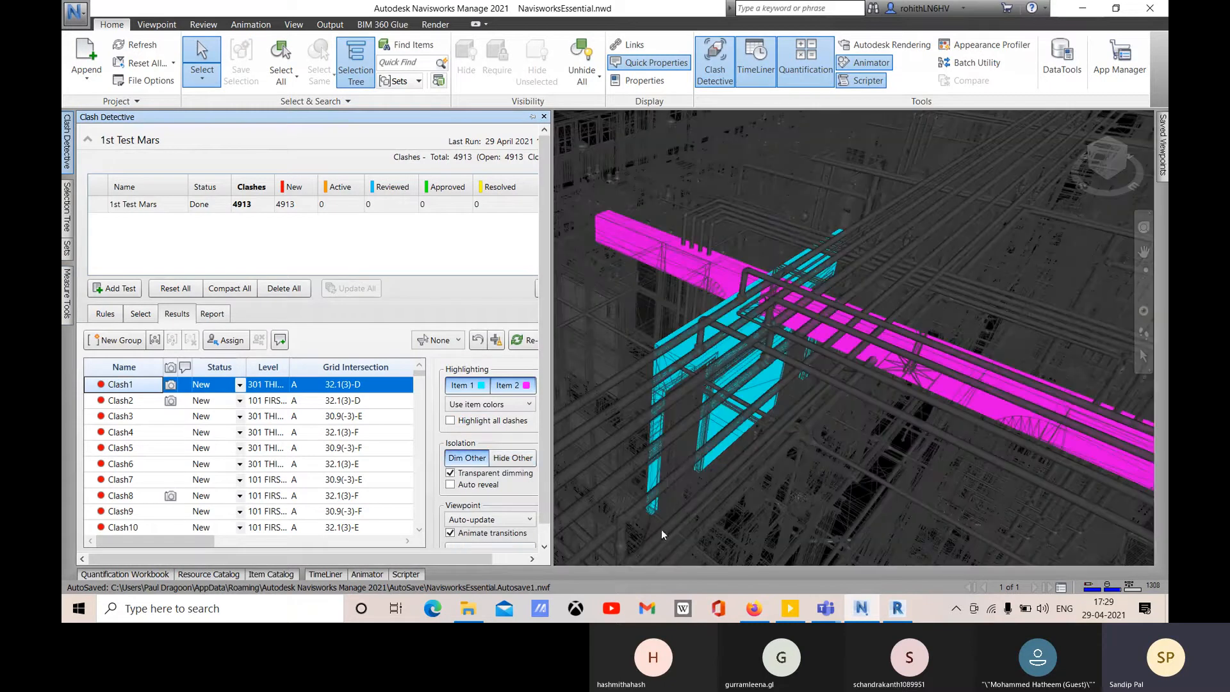
middle_drag(894, 389, 778, 245)
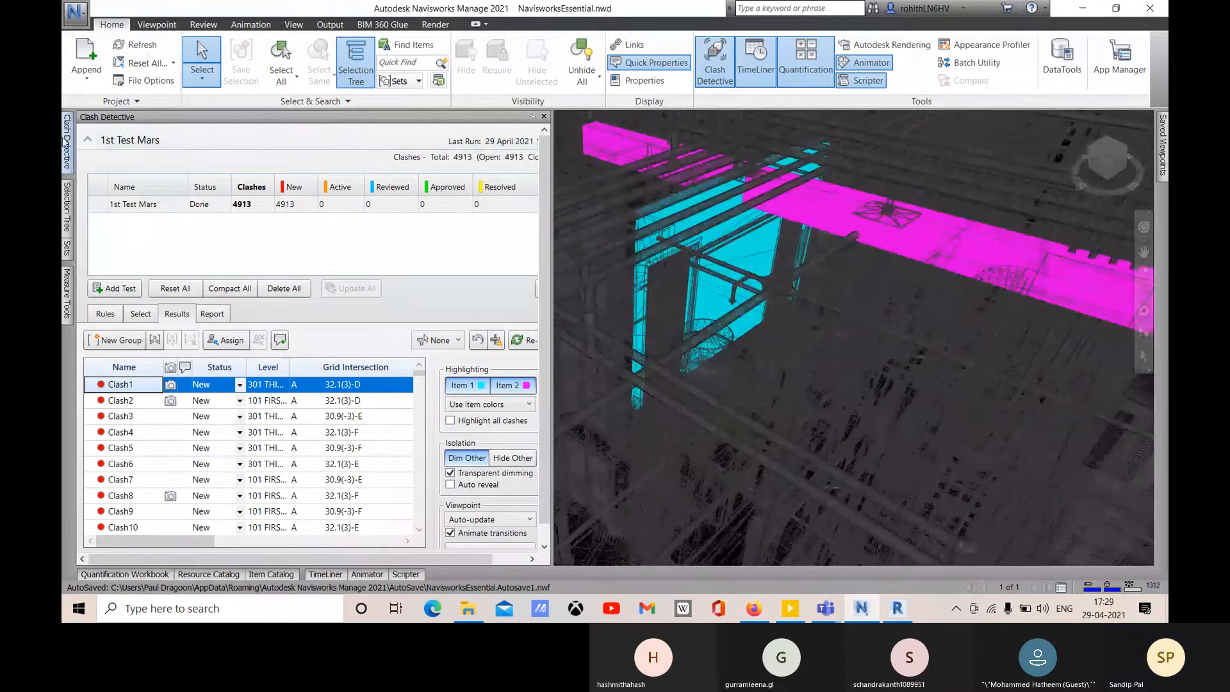
click(75, 12)
click(267, 323)
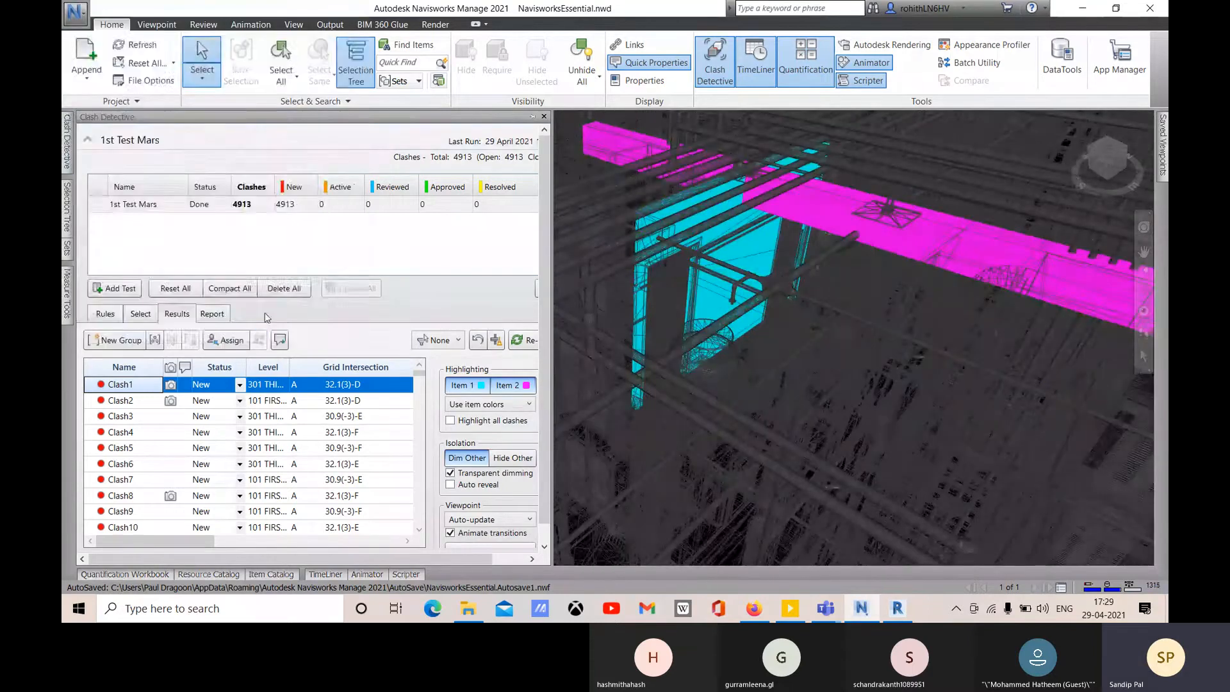
- Raise Dimming Transparency well above 0.6, zoom on the clash, and reshow the results
drag(424, 216, 501, 218)
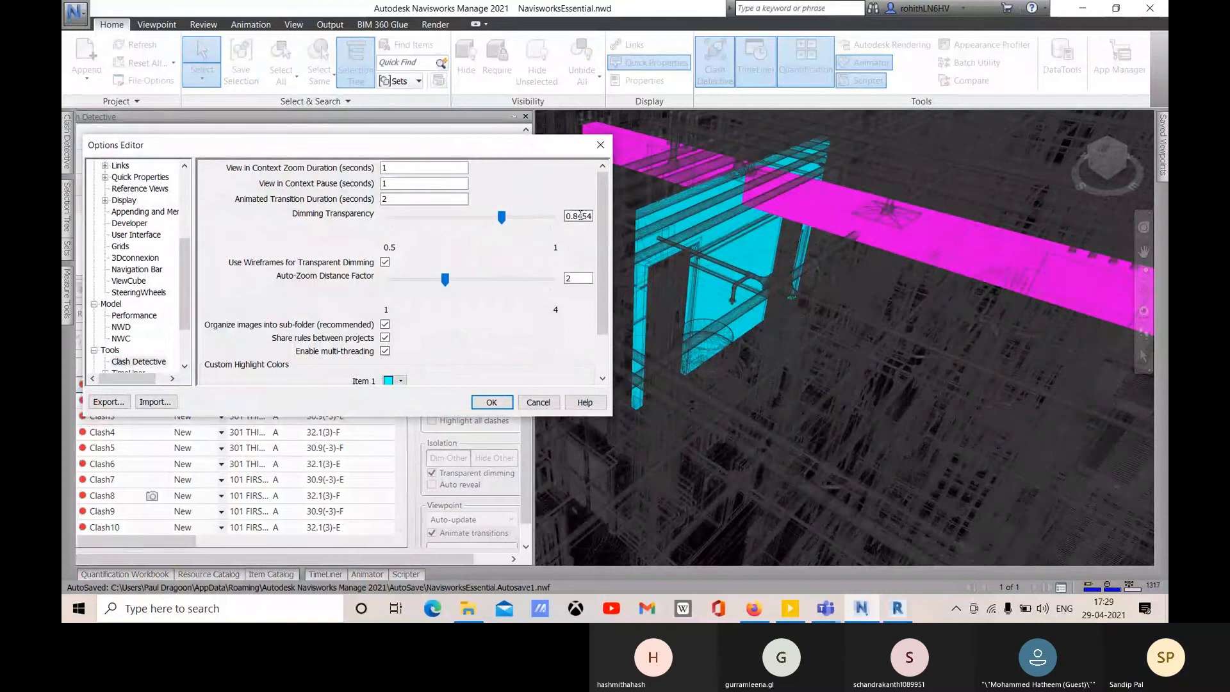
drag(592, 215, 578, 216)
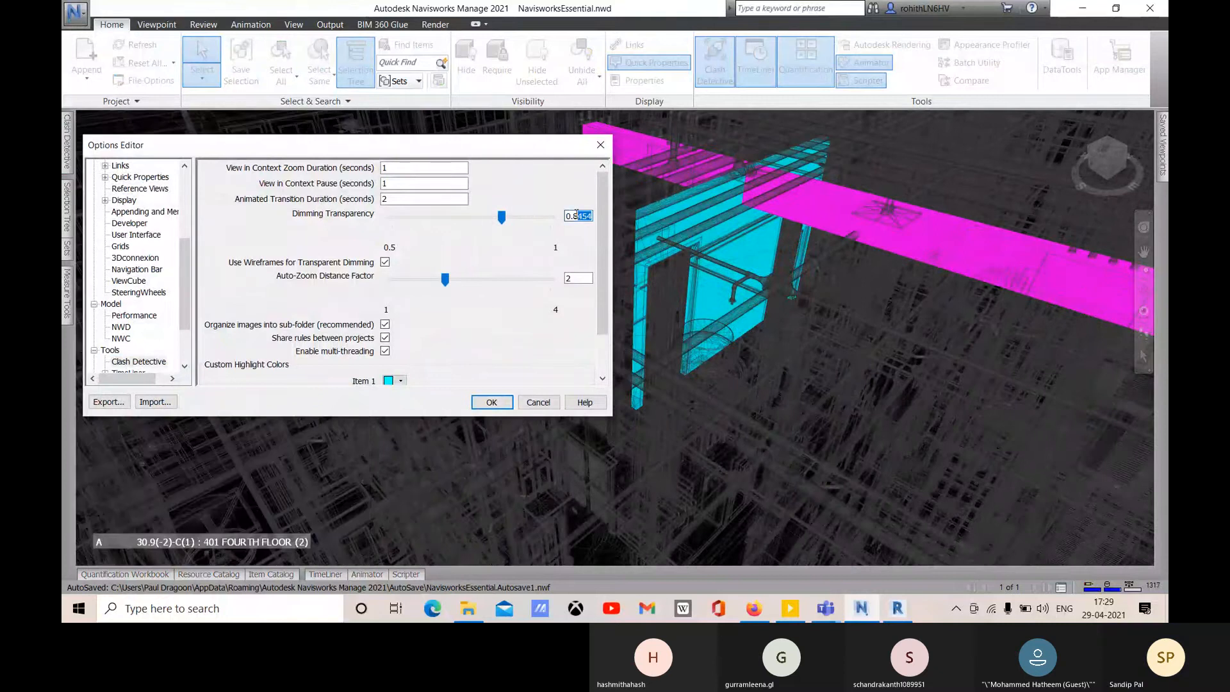
key(Return)
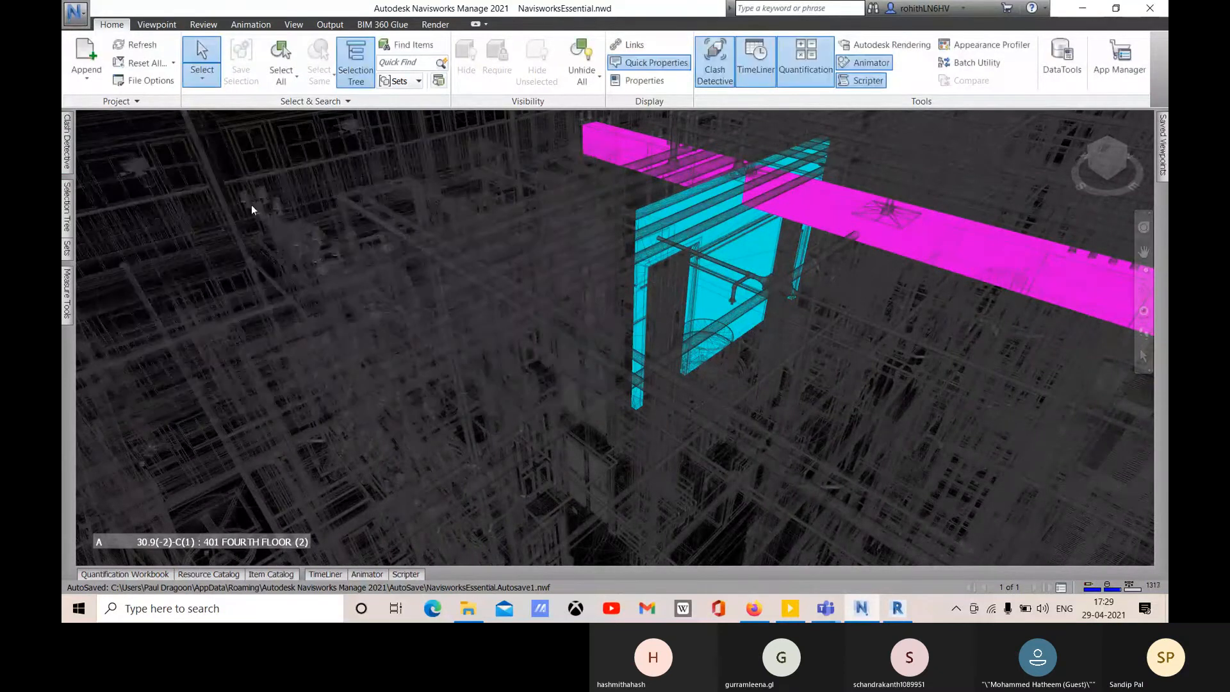
scroll(838, 291, up, 5)
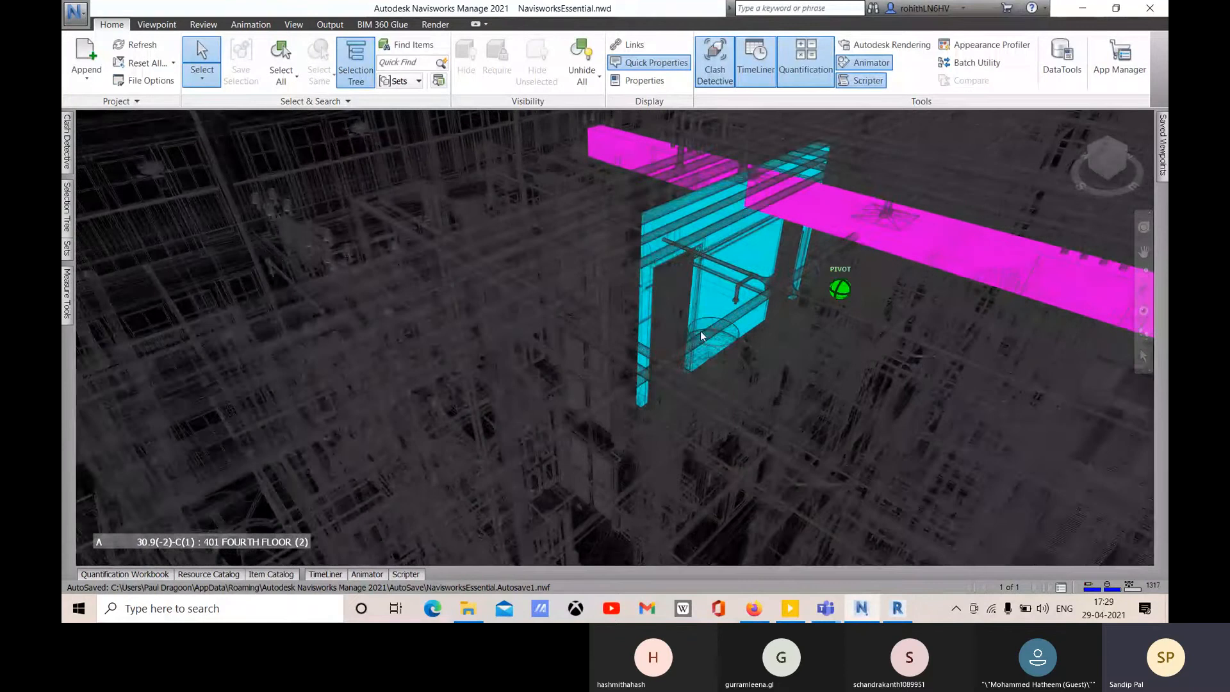
scroll(750, 313, down, 4)
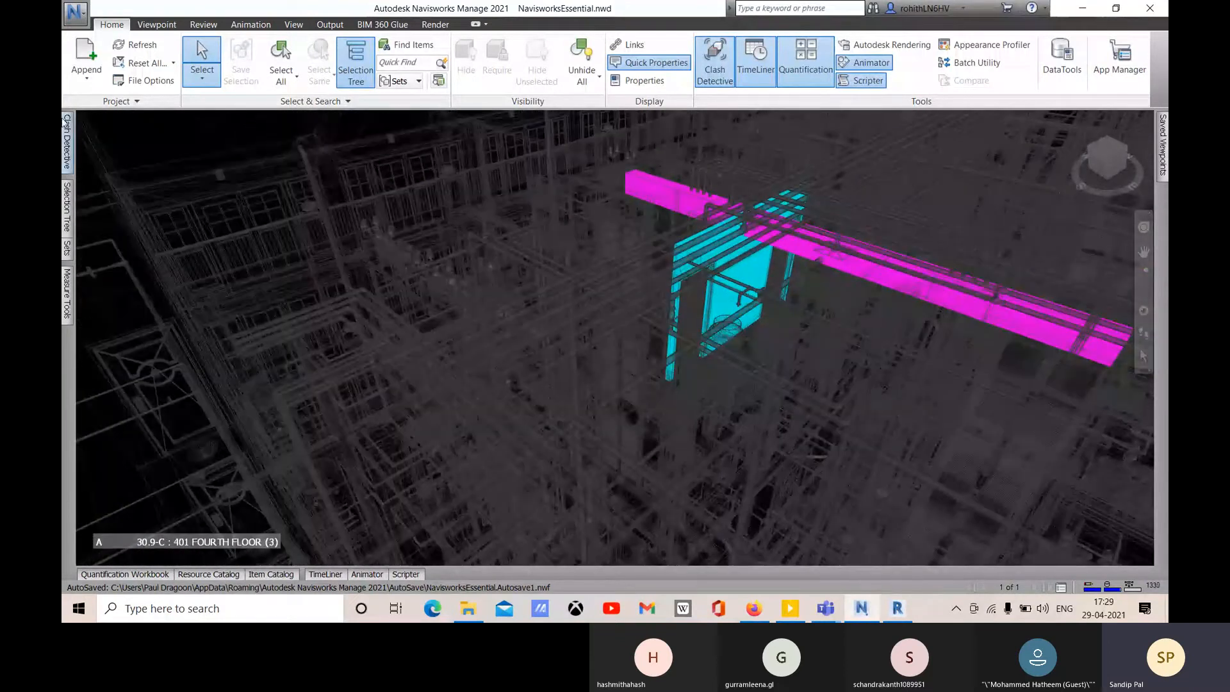
click(67, 142)
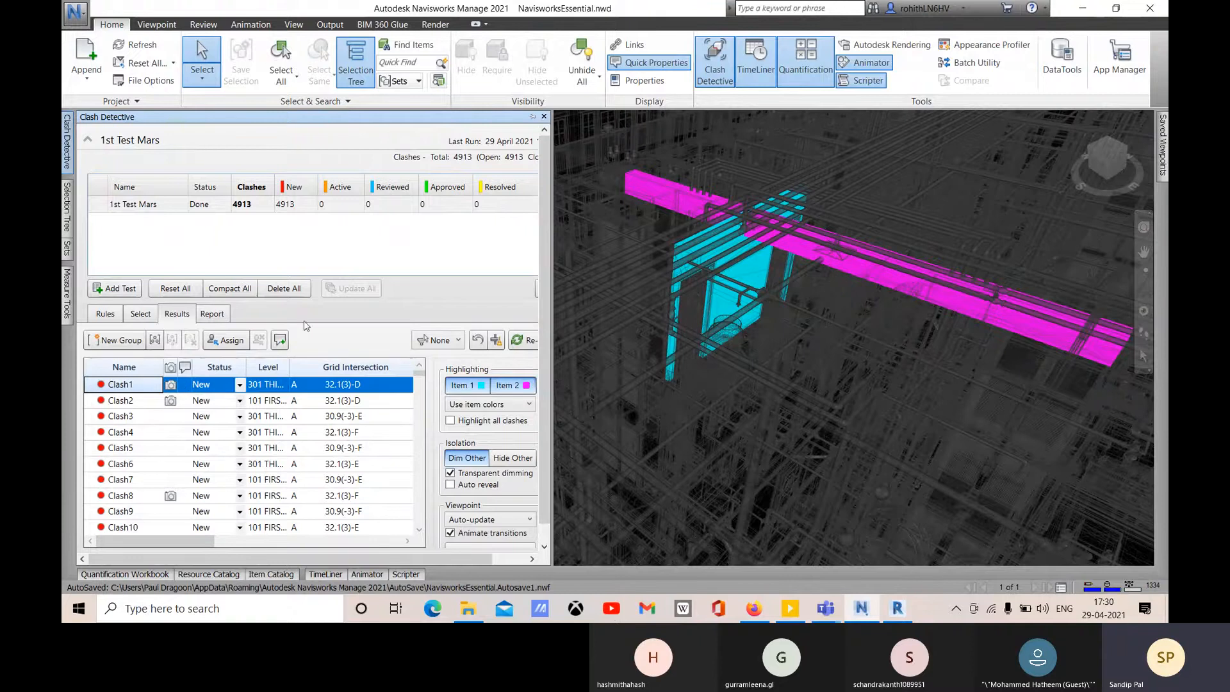
- Start assigning Clash1 and enter the assignee's name, correcting its spelling
click(245, 340)
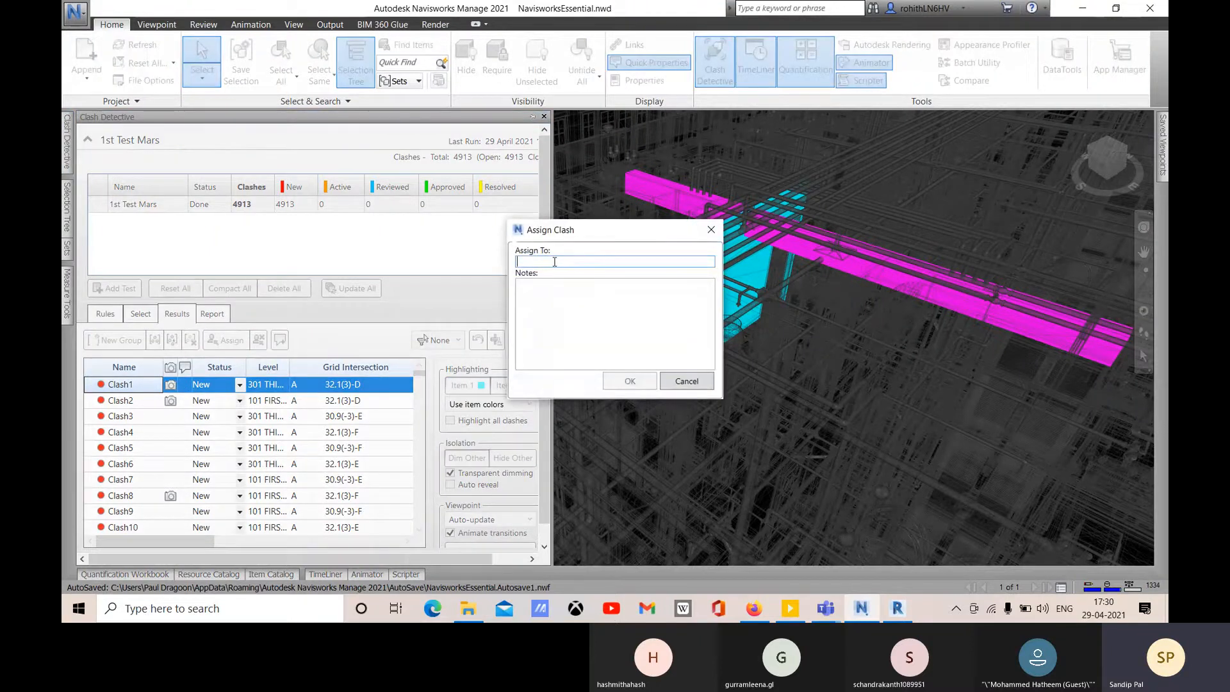
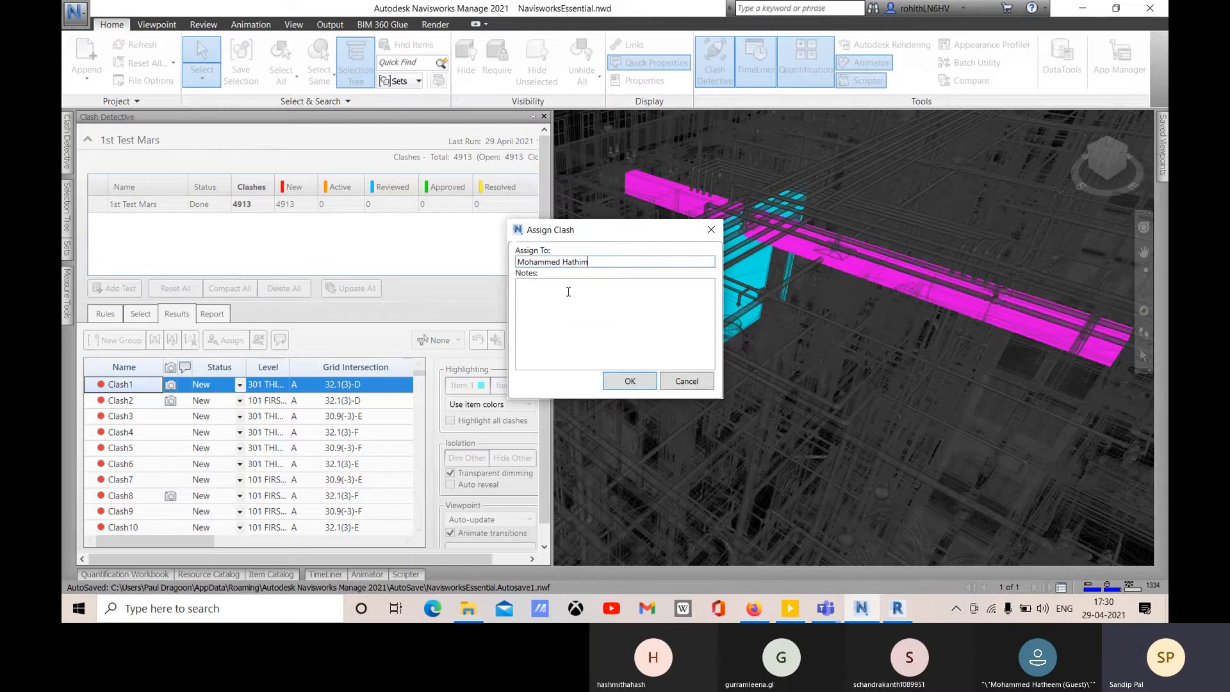
click(534, 304)
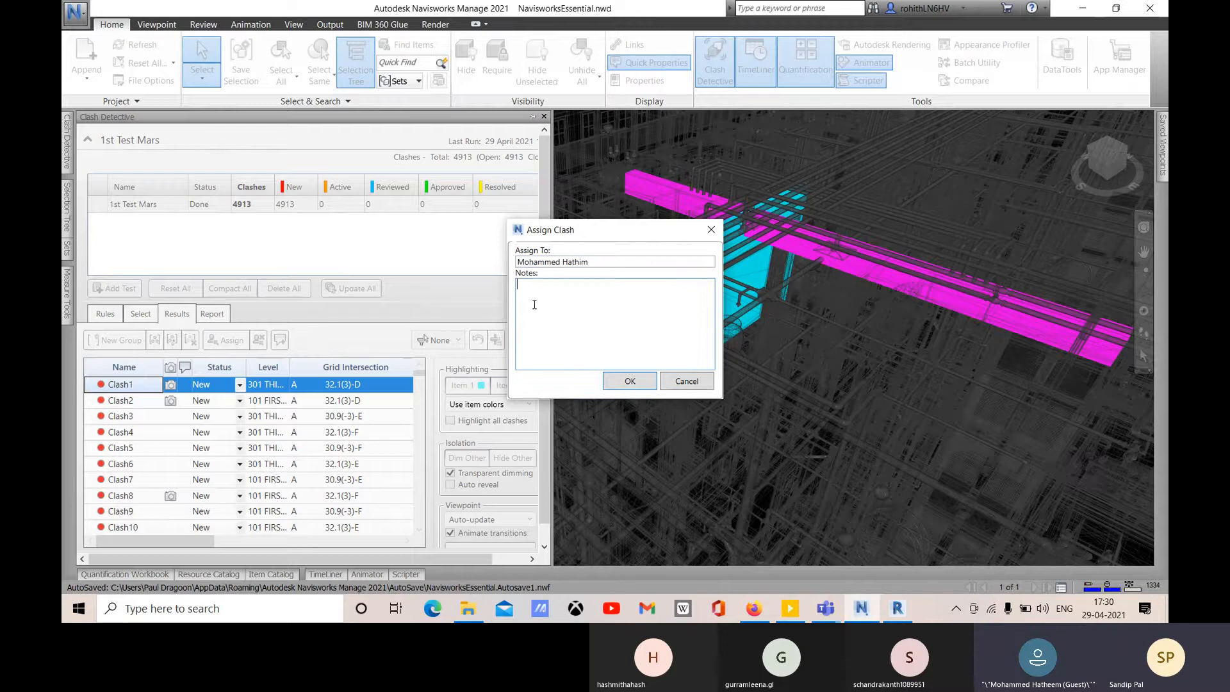
click(582, 261)
key(BackSpace)
text(ee)
click(557, 301)
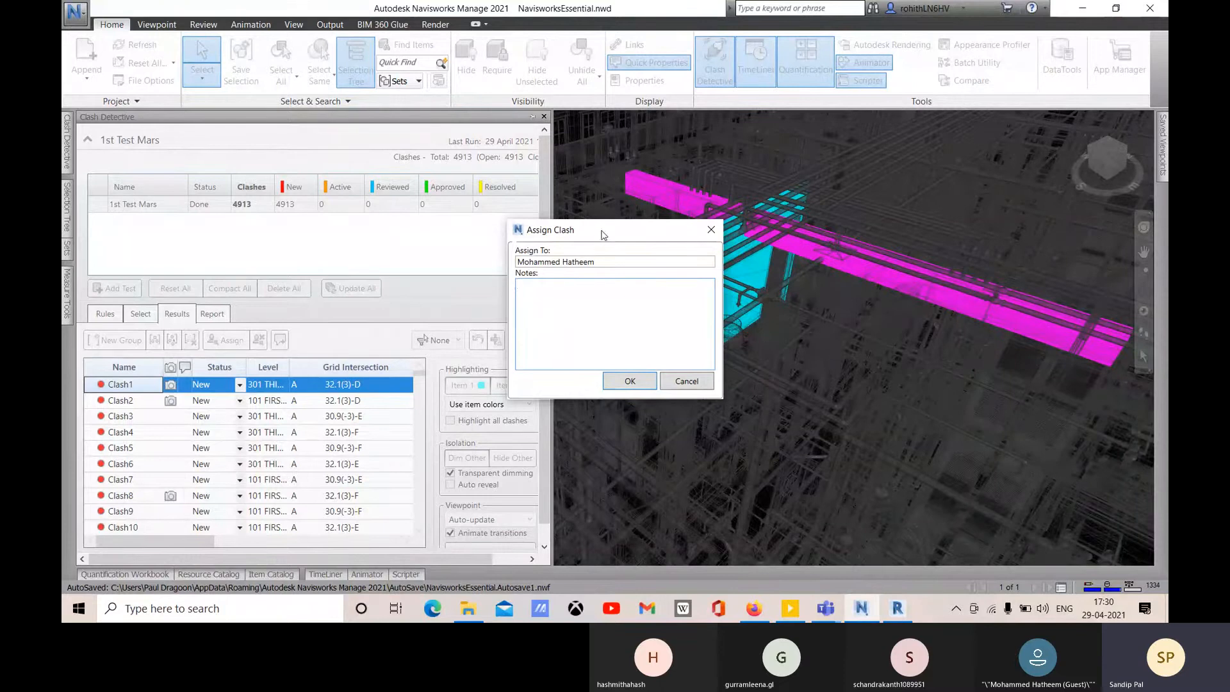
- Add the note 'Please solve within the deadline' and confirm the Clash1 assignment
drag(601, 231, 494, 229)
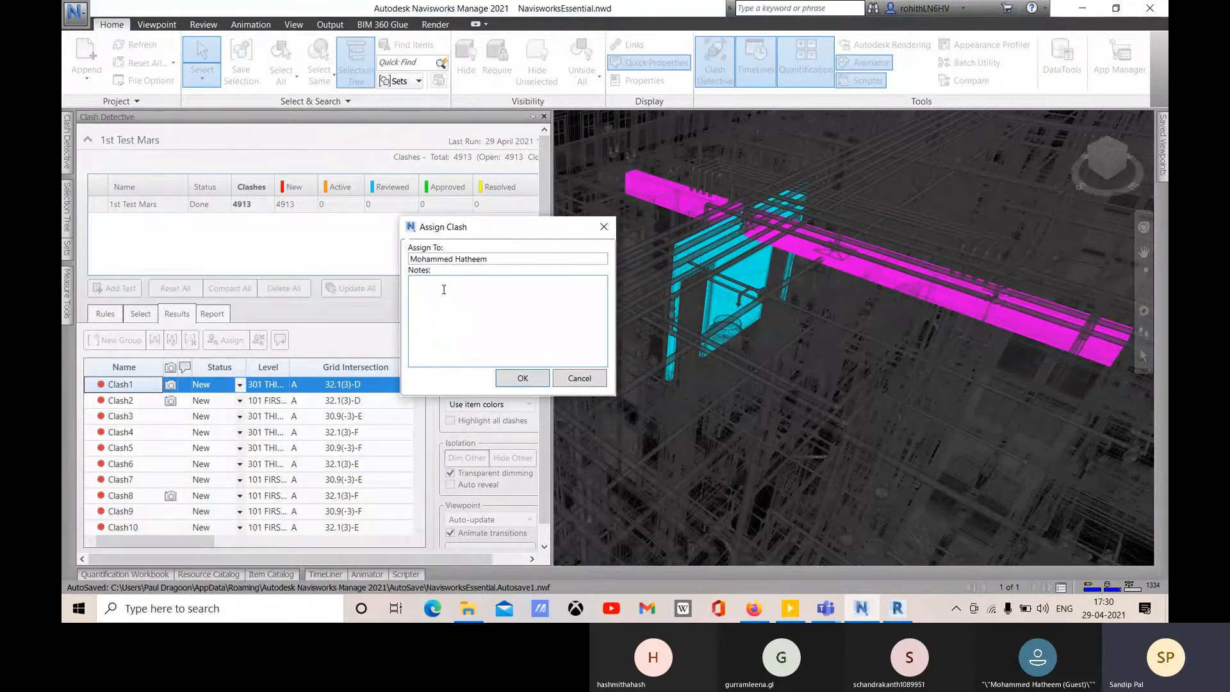
text(as)
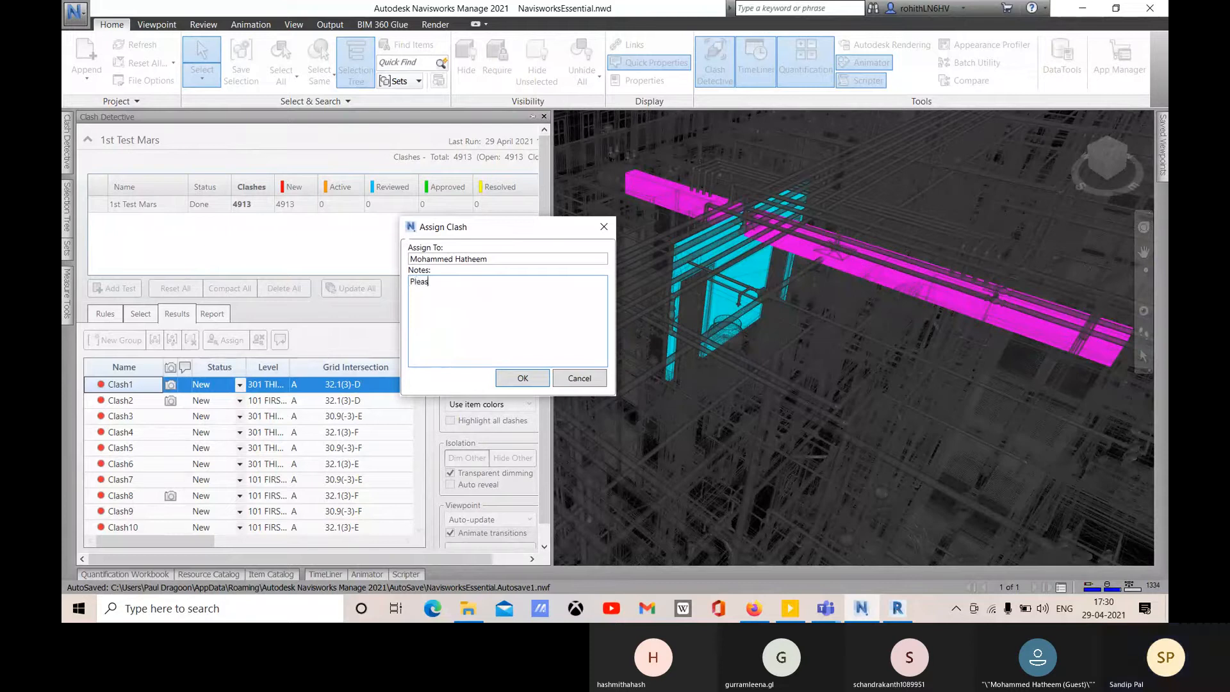
text(e solv)
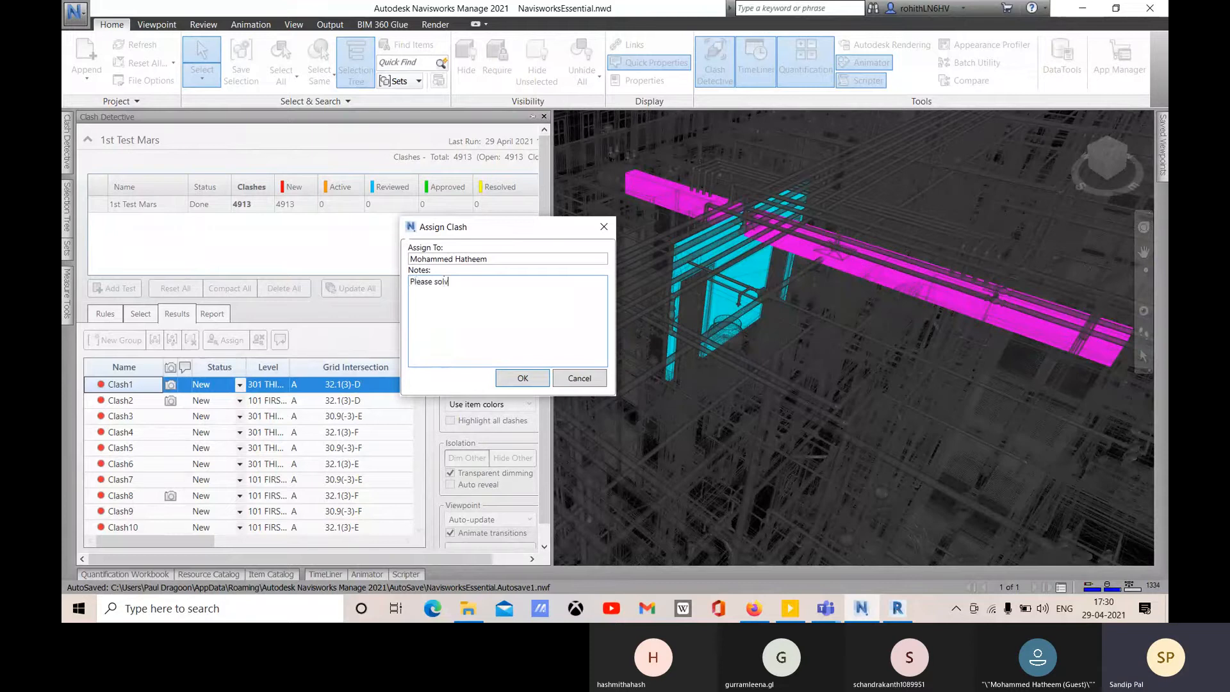
text(e with)
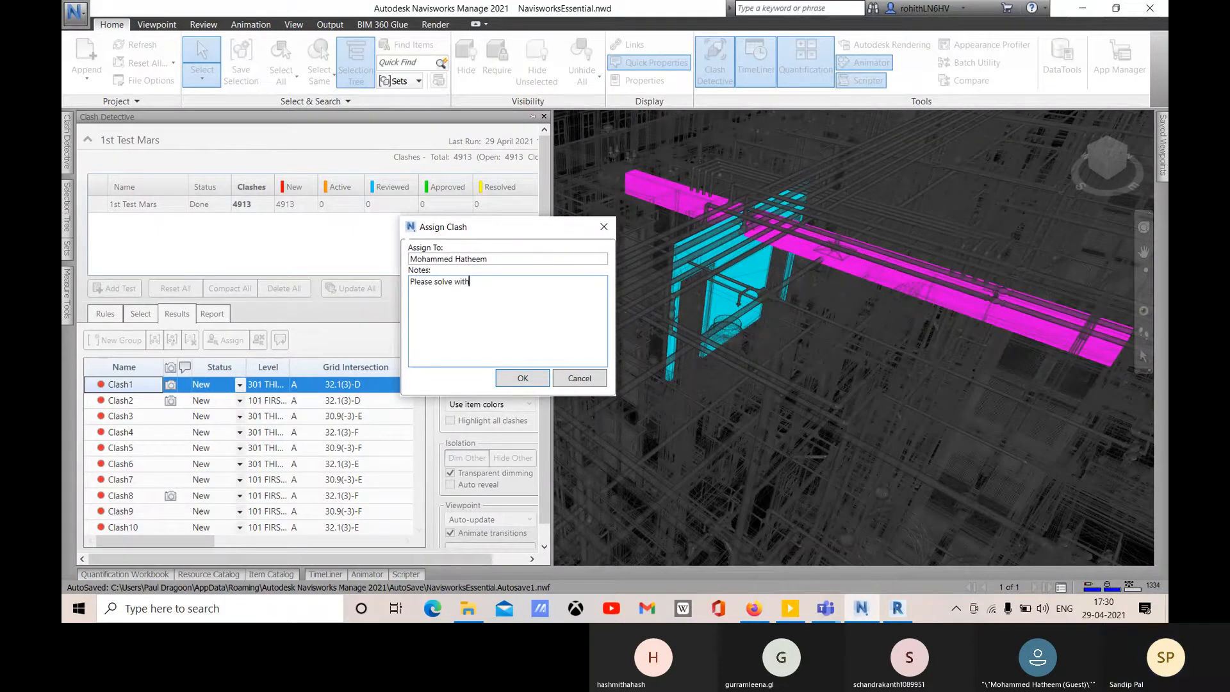
text(in the)
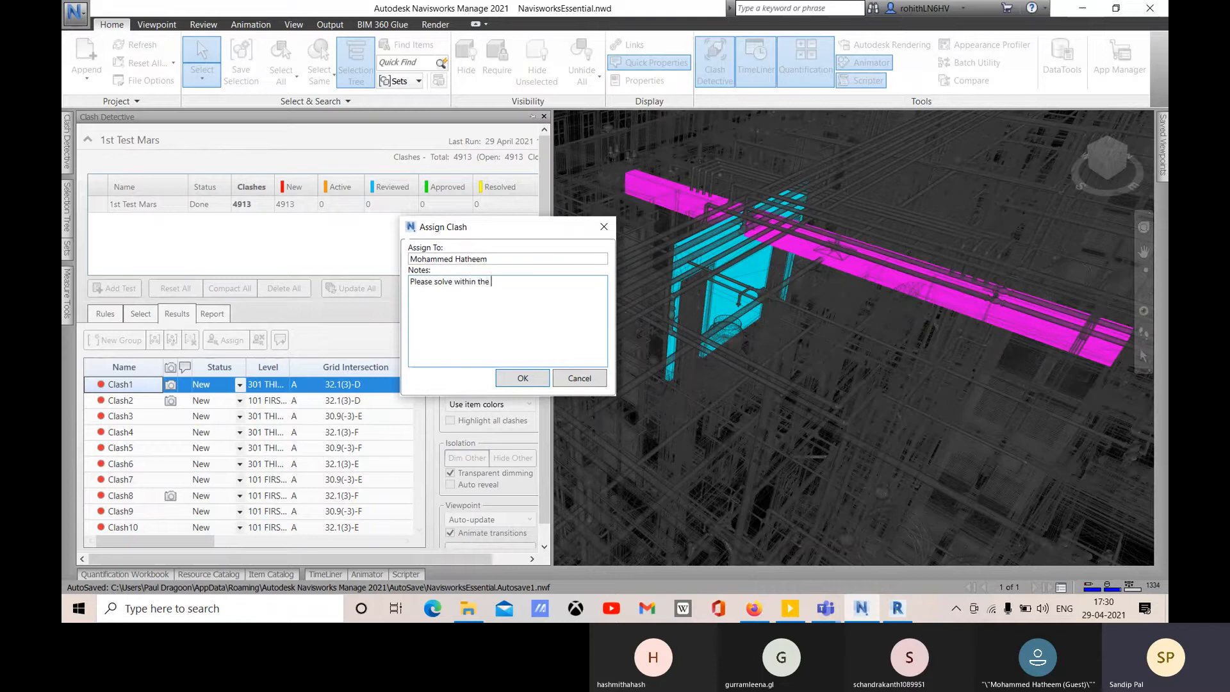
text( dead)
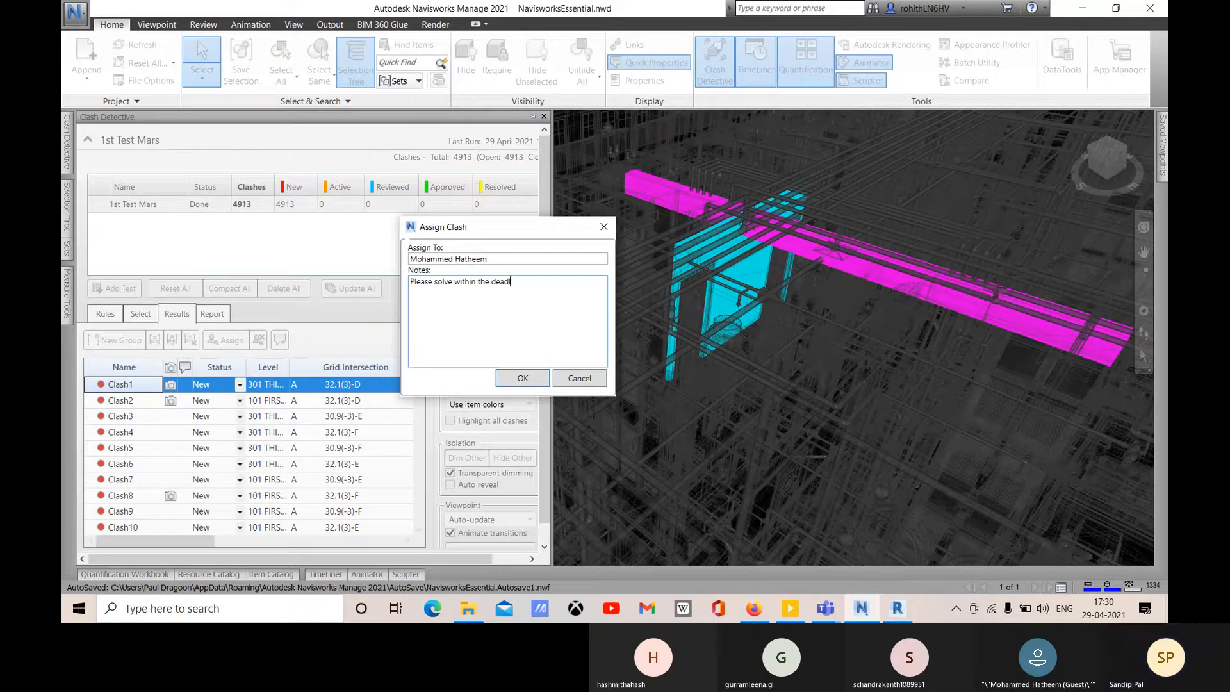
text(line)
drag(471, 230, 581, 227)
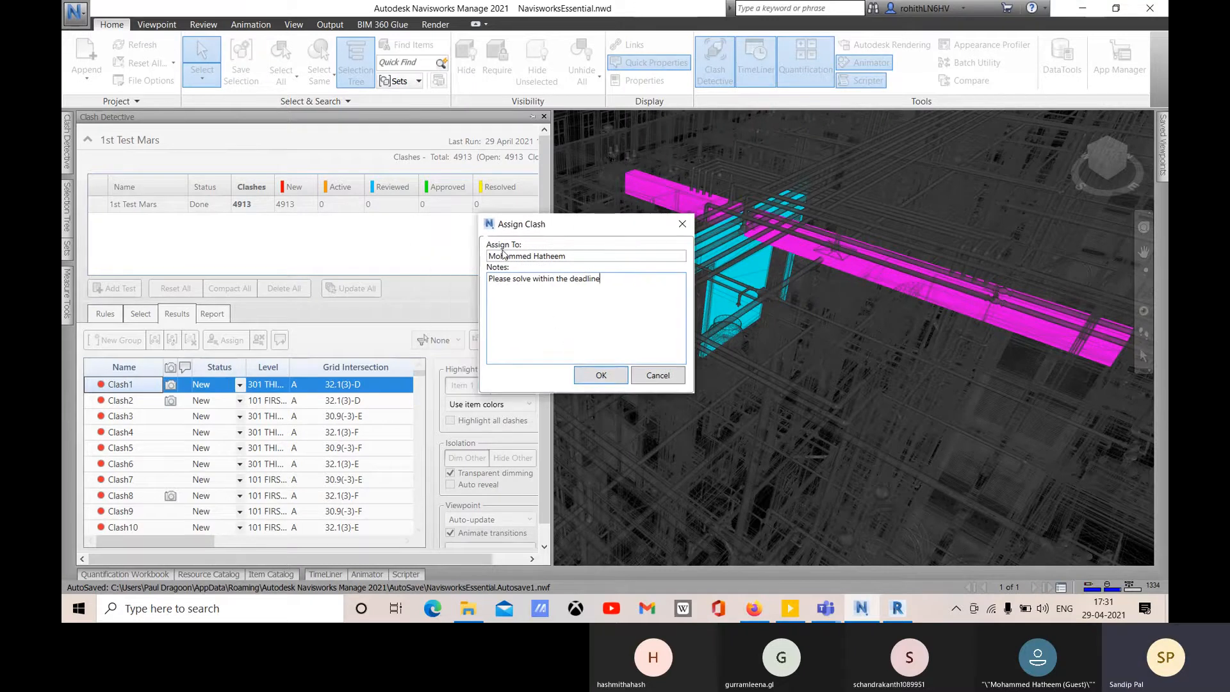
click(600, 378)
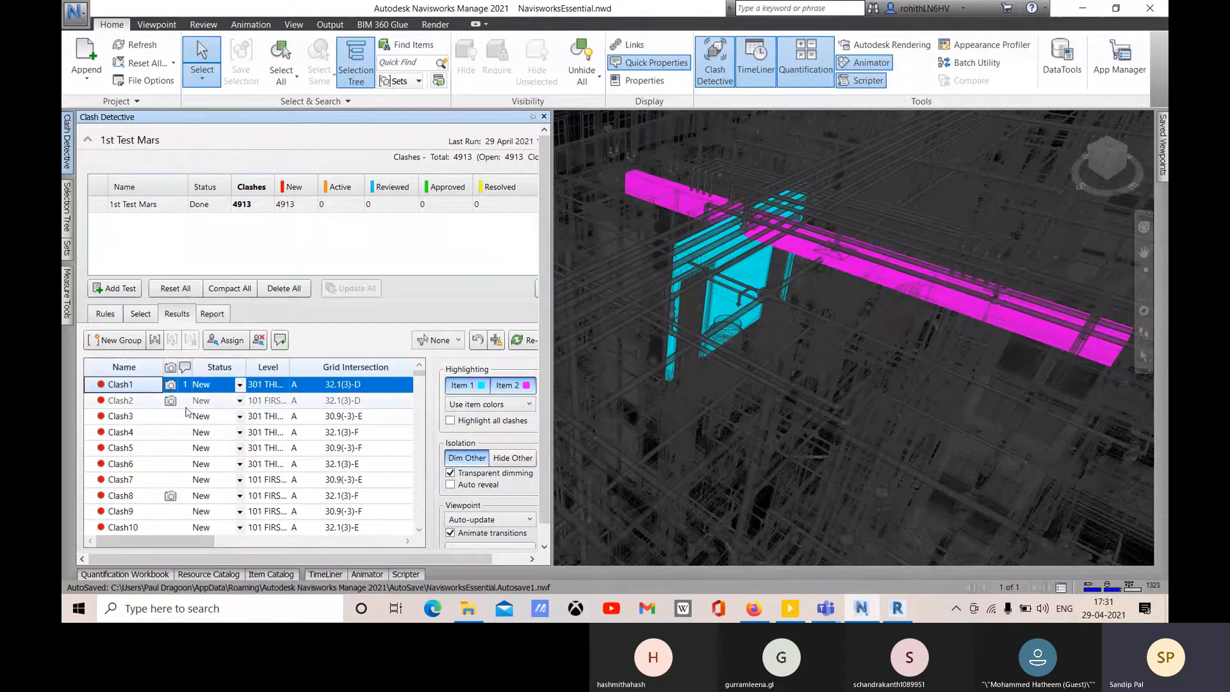
- Add the Active comment 'These are the clashes between arch model and str model' to Clash1
click(279, 341)
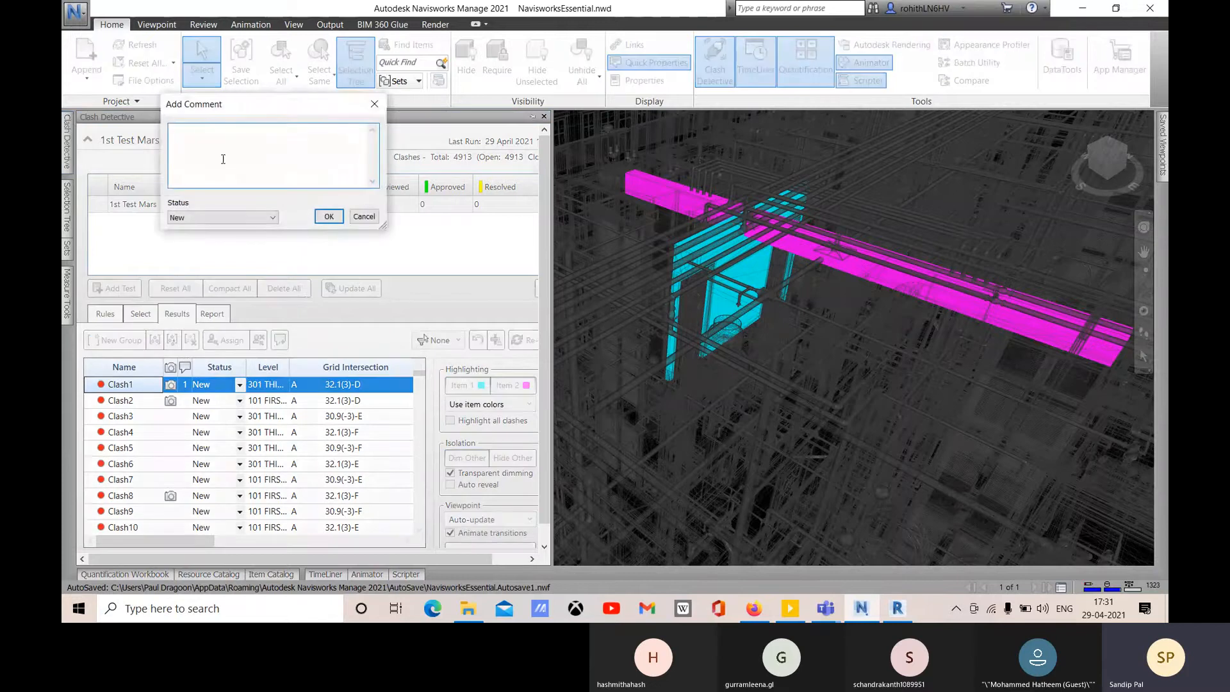
drag(261, 110, 432, 221)
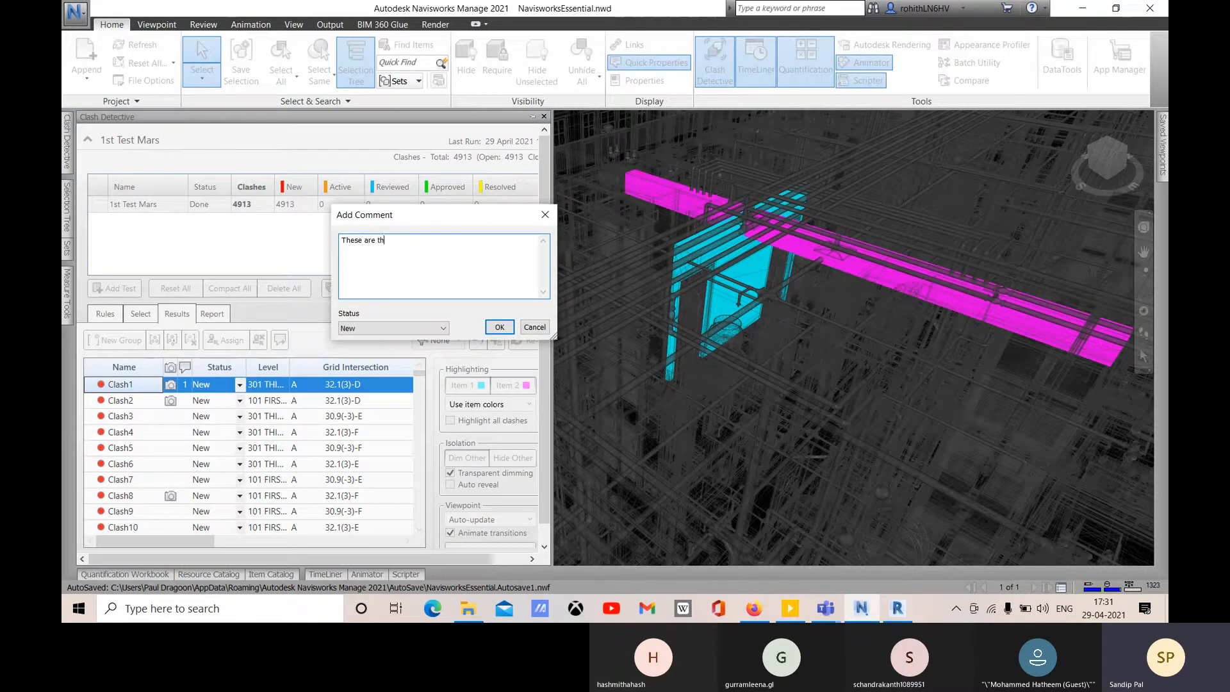
text(hes between ar)
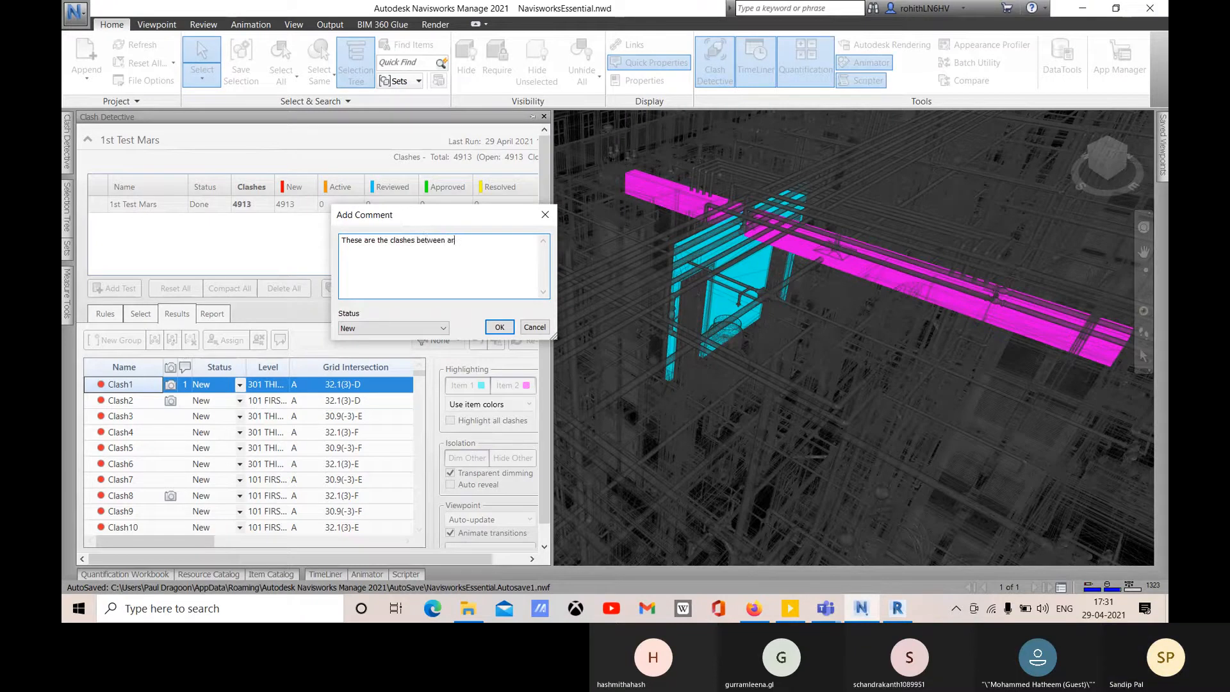
text(ch model and str)
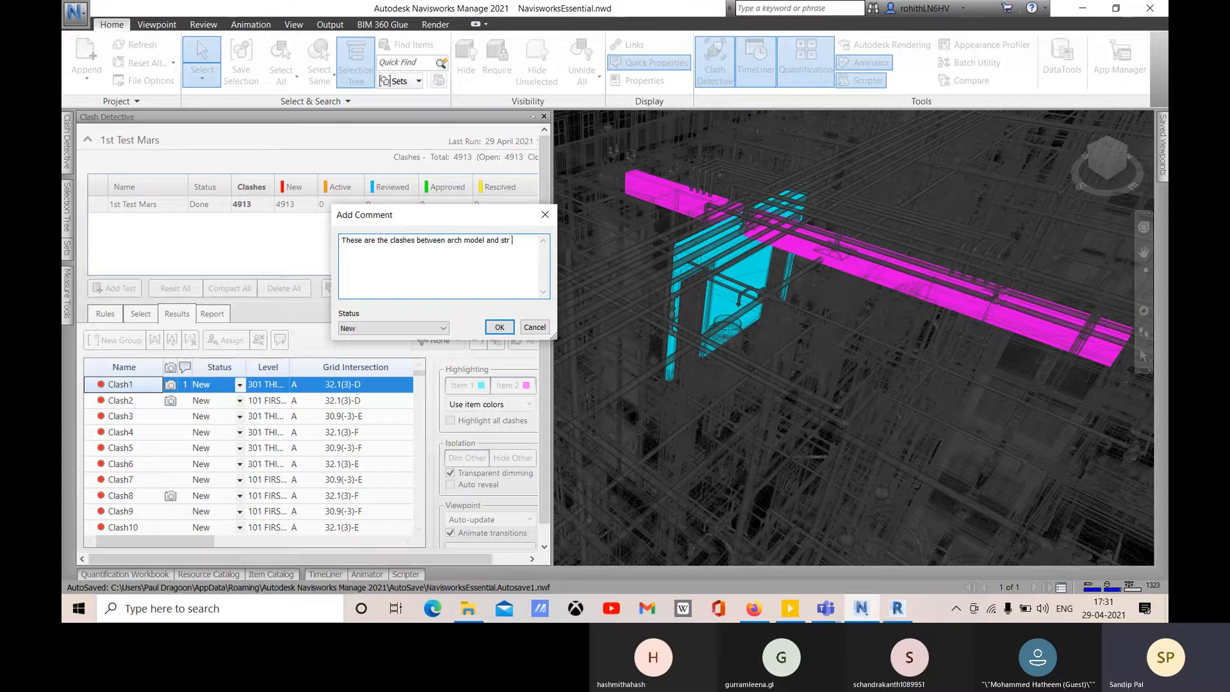
text( mode)
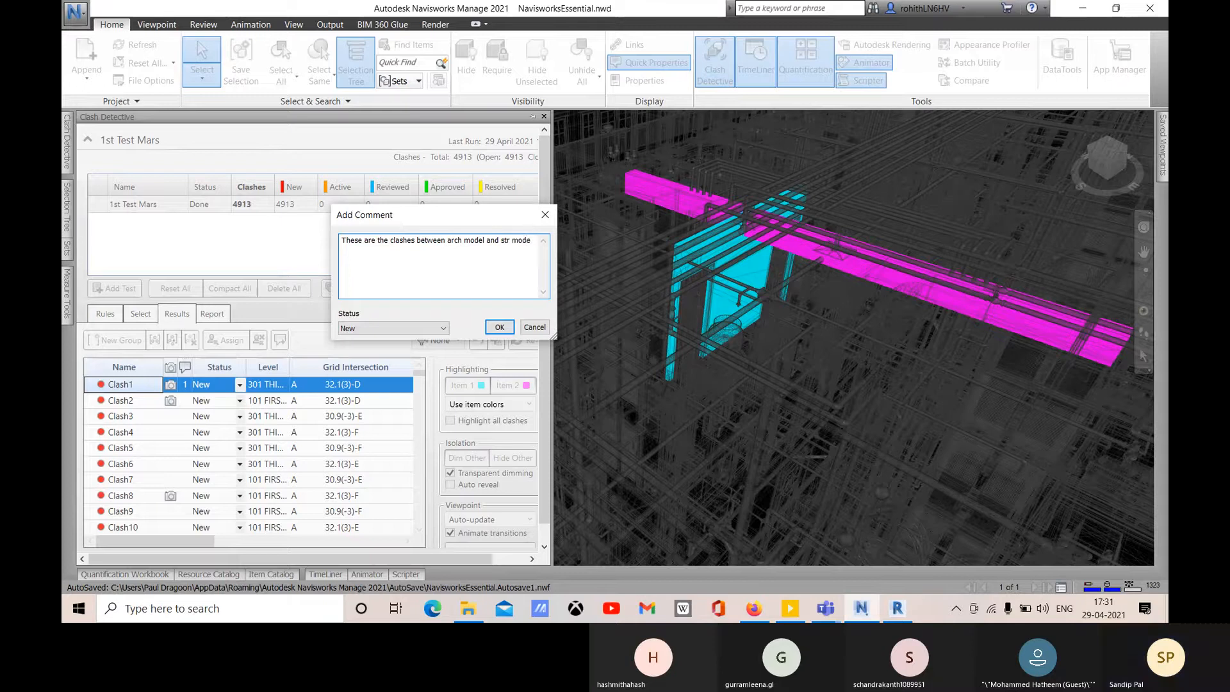
text(l)
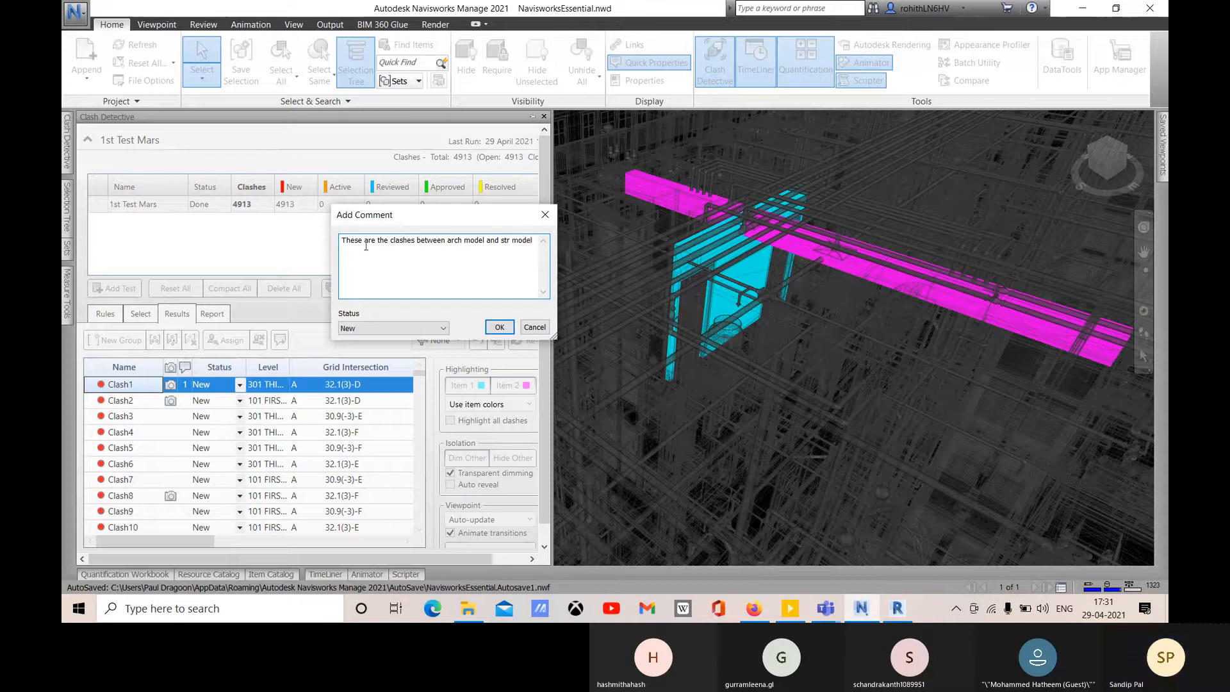
click(370, 332)
click(423, 347)
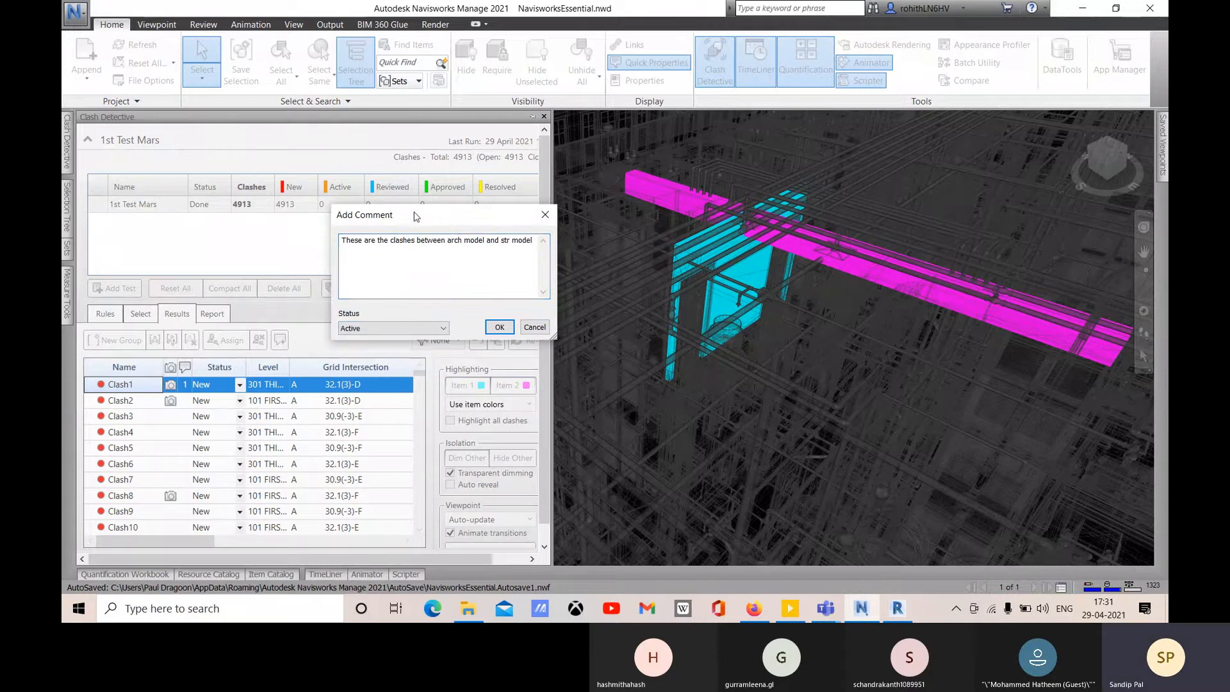
drag(413, 213, 397, 210)
click(490, 326)
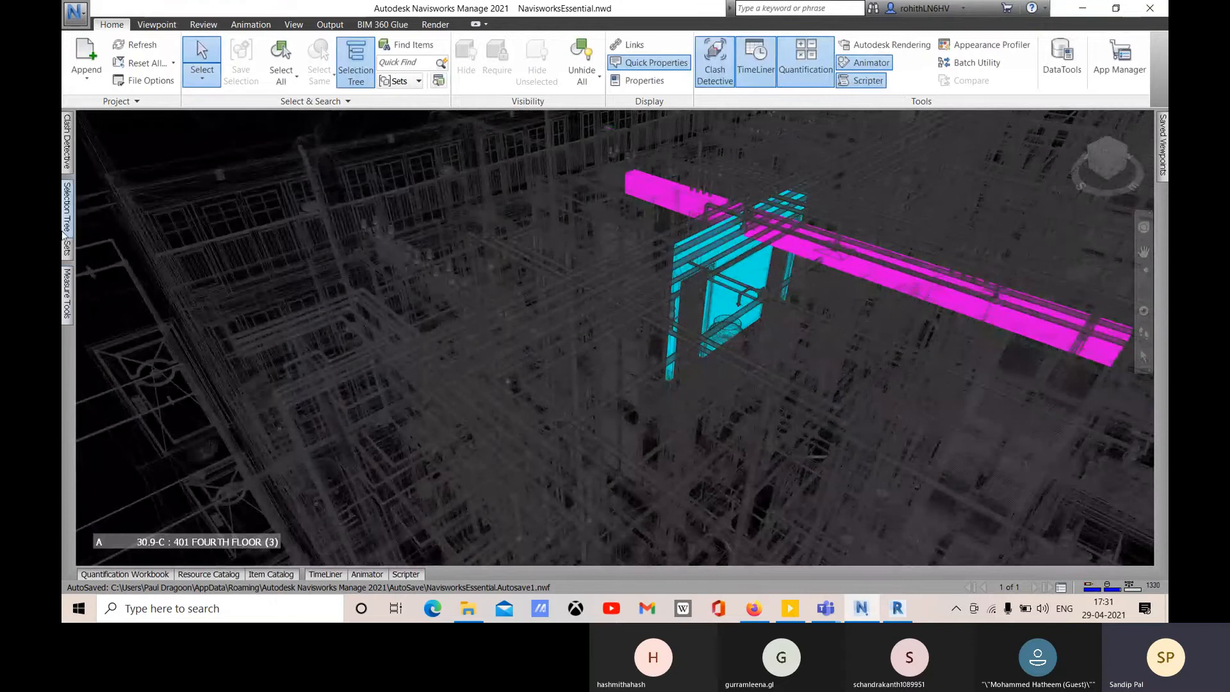
- Slide the auto-hidden Clash Detective panel back out beside the 3D view
mouse_move(67, 146)
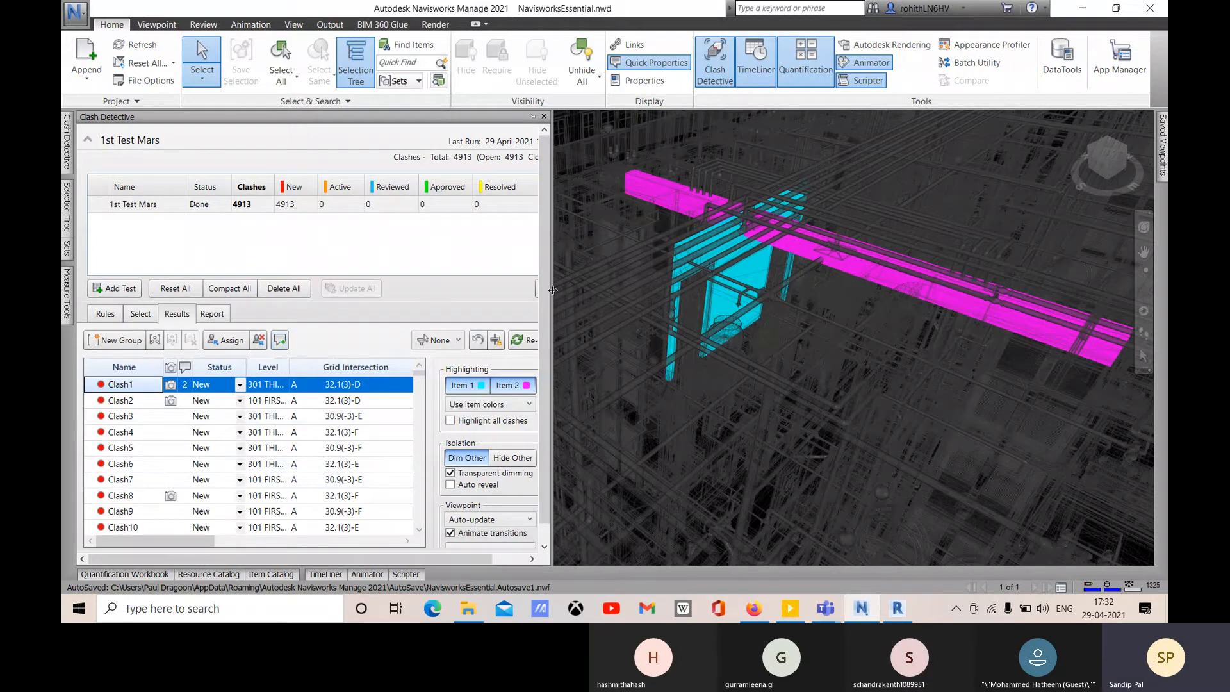
- Widen the results panel and try Approved on Clash2 and Reviewed on Clash3
drag(553, 290, 583, 290)
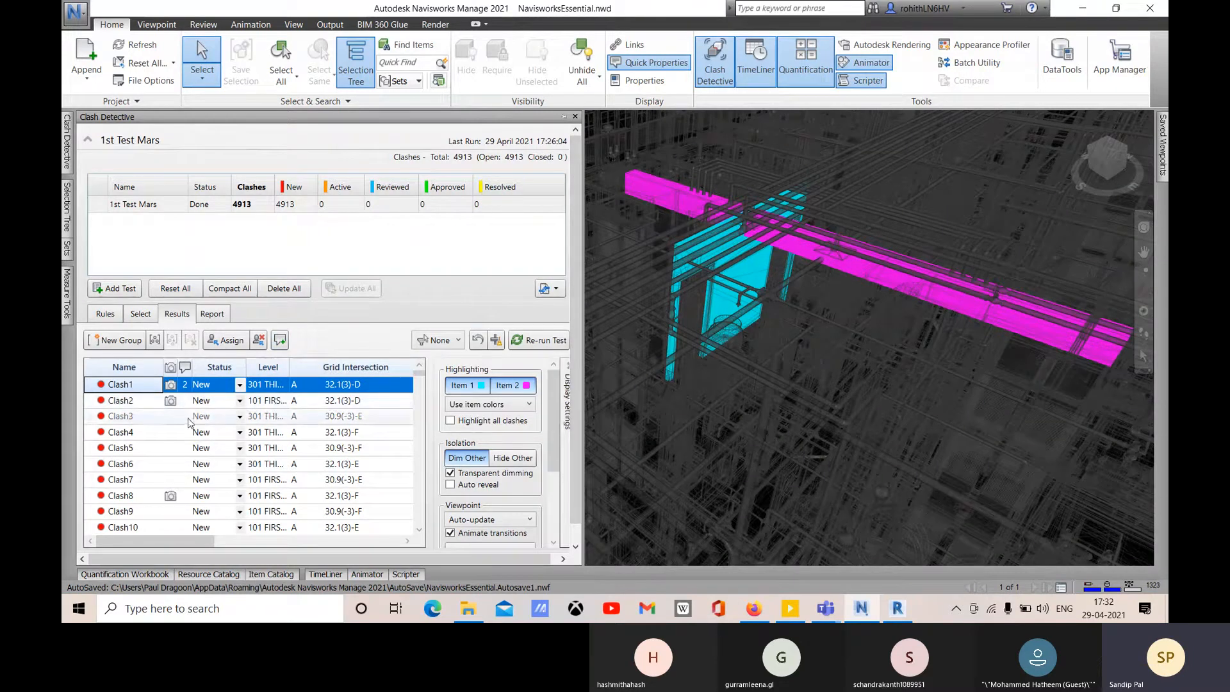
click(240, 385)
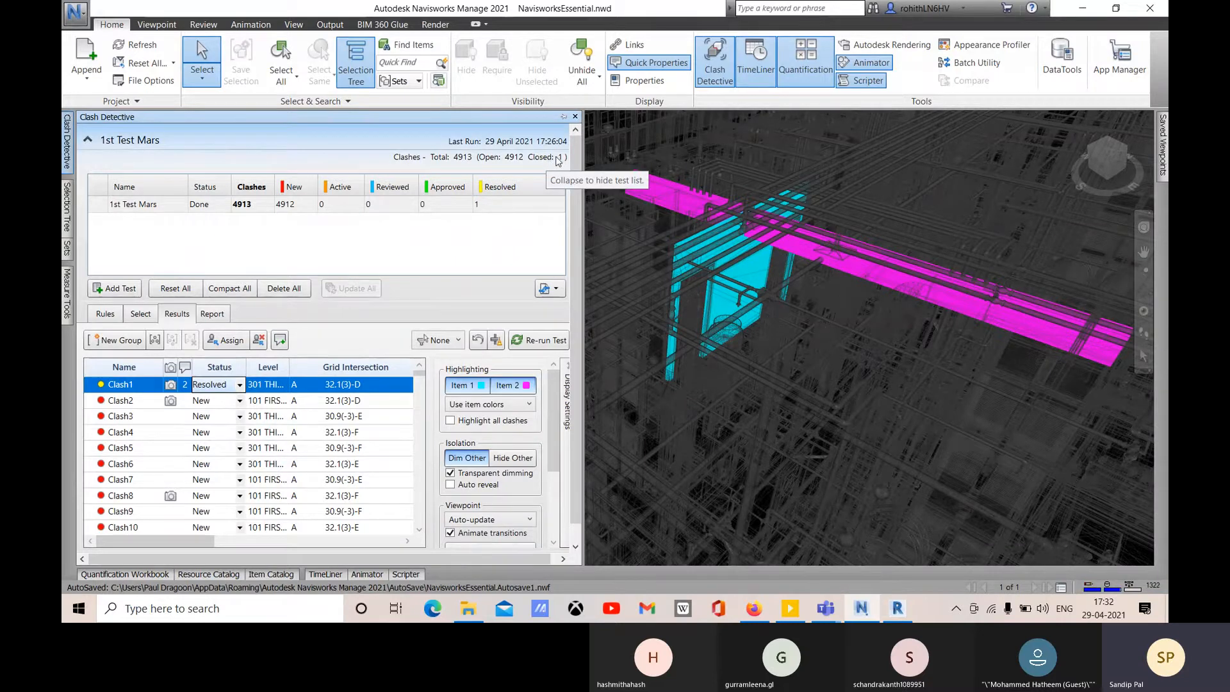
click(220, 401)
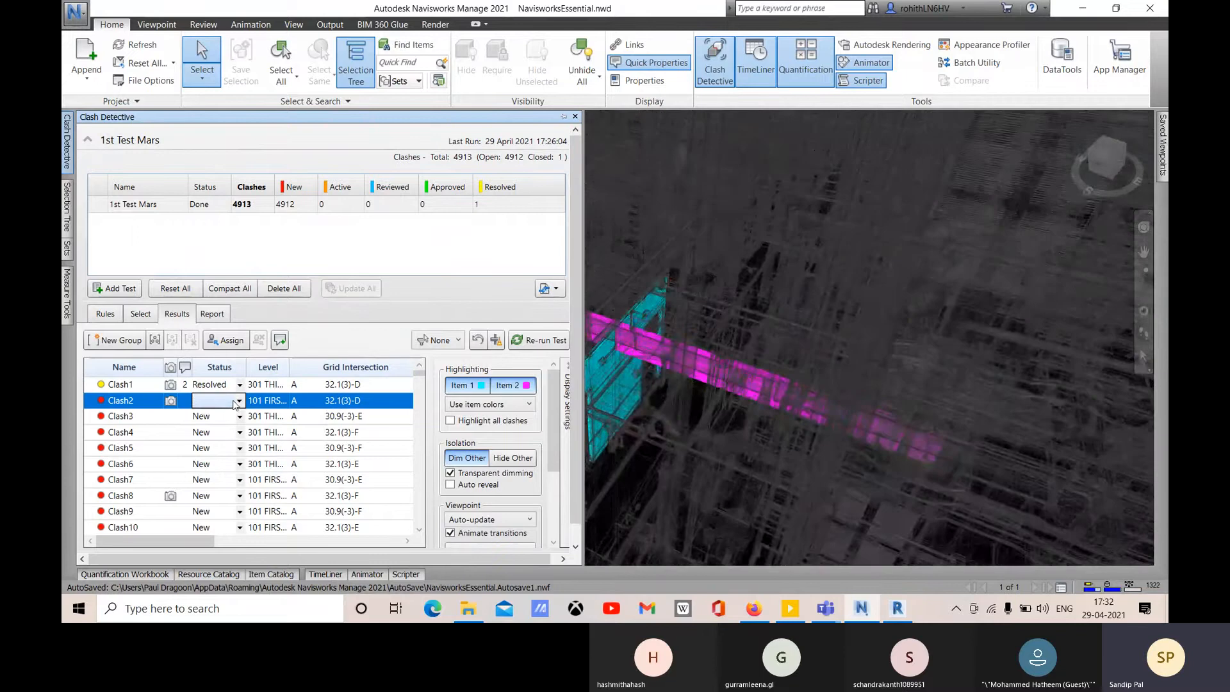
click(239, 401)
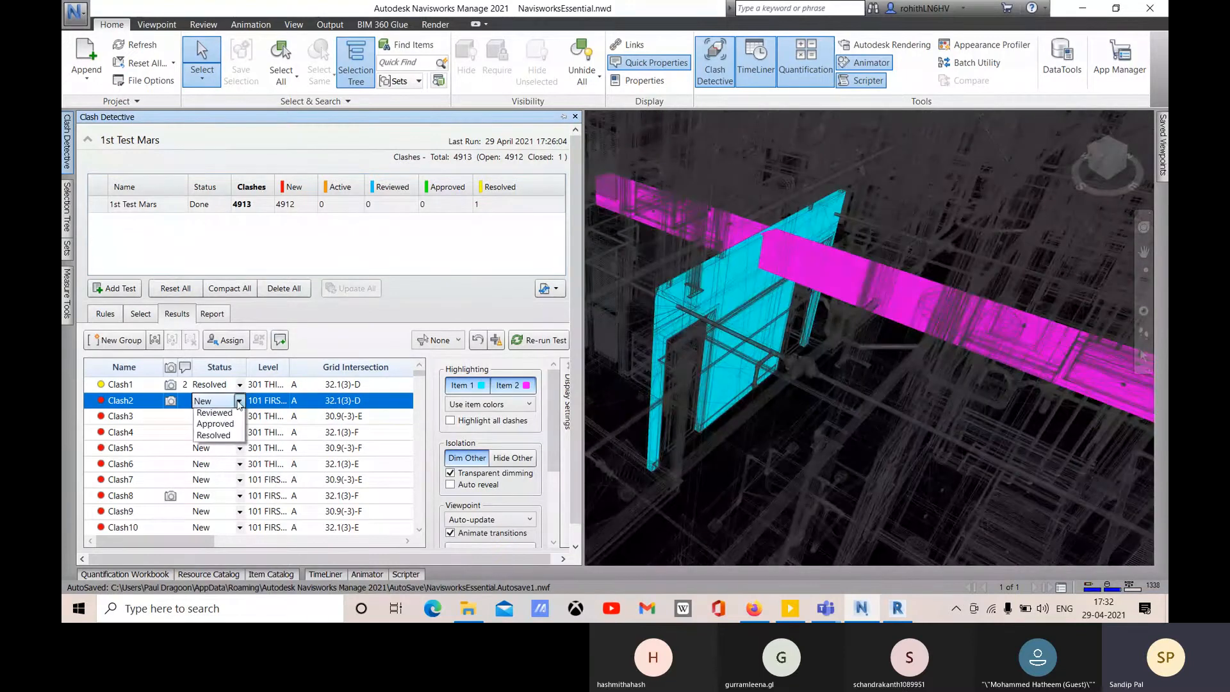
click(215, 423)
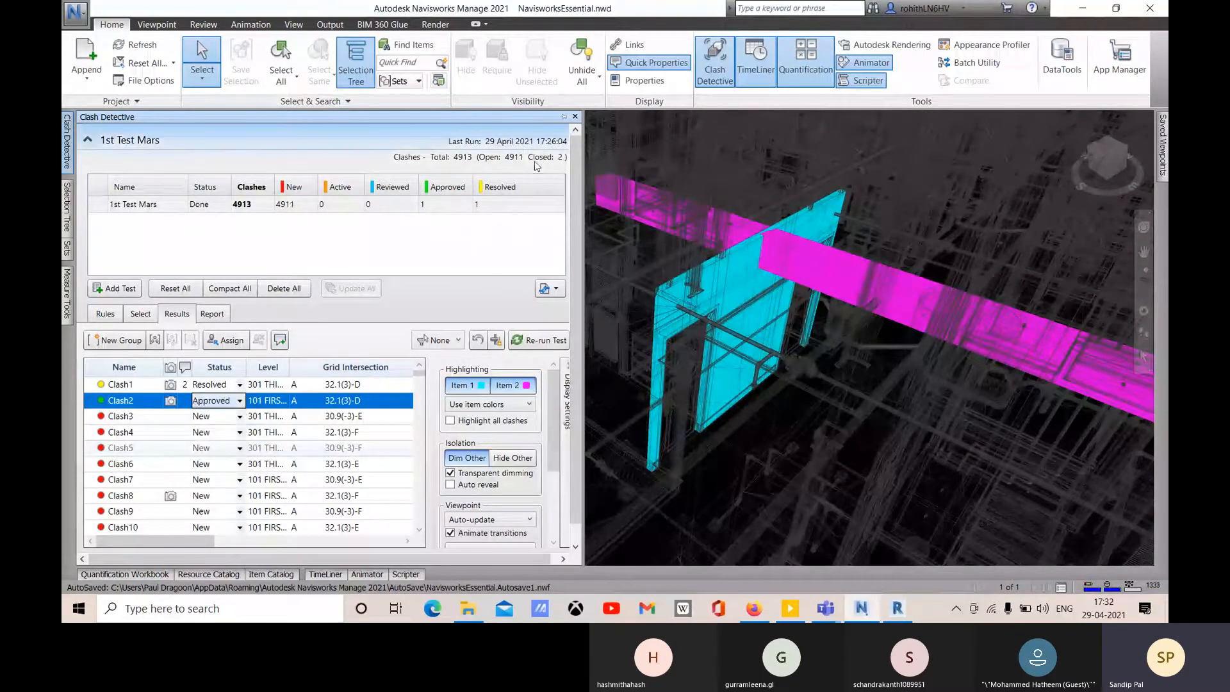
click(239, 416)
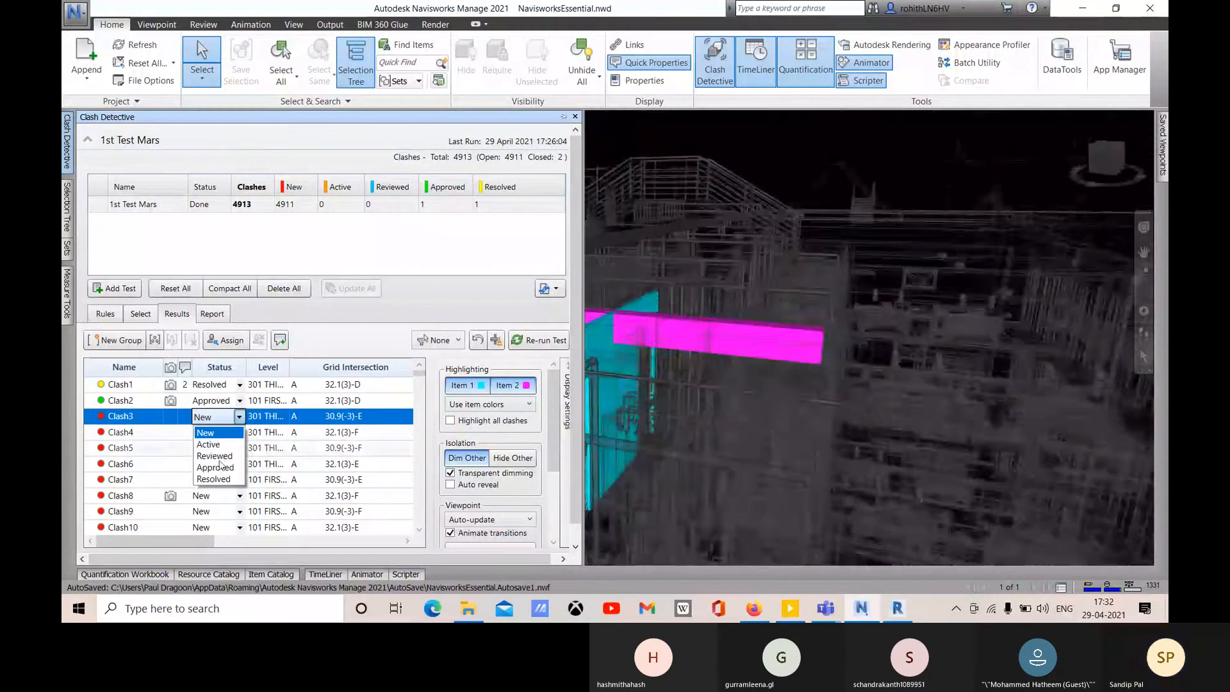
click(218, 456)
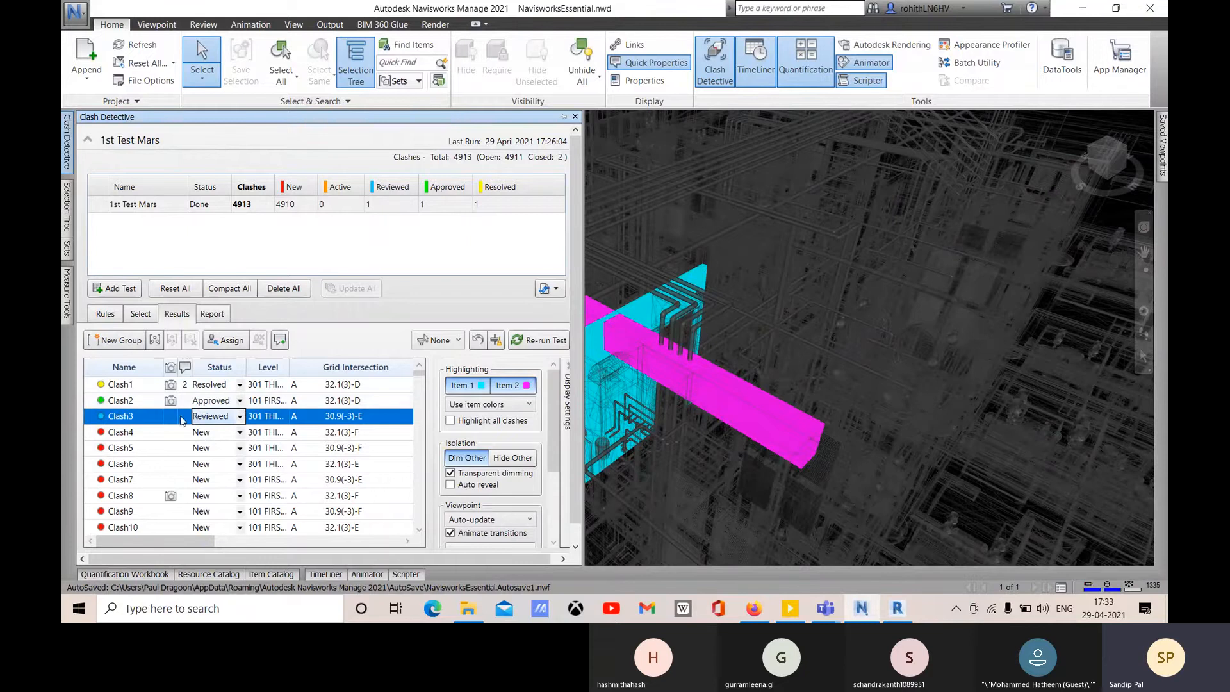
- Settle the statuses: Clash2 and Clash3 Active, Clash1 Reviewed
click(238, 402)
click(238, 402)
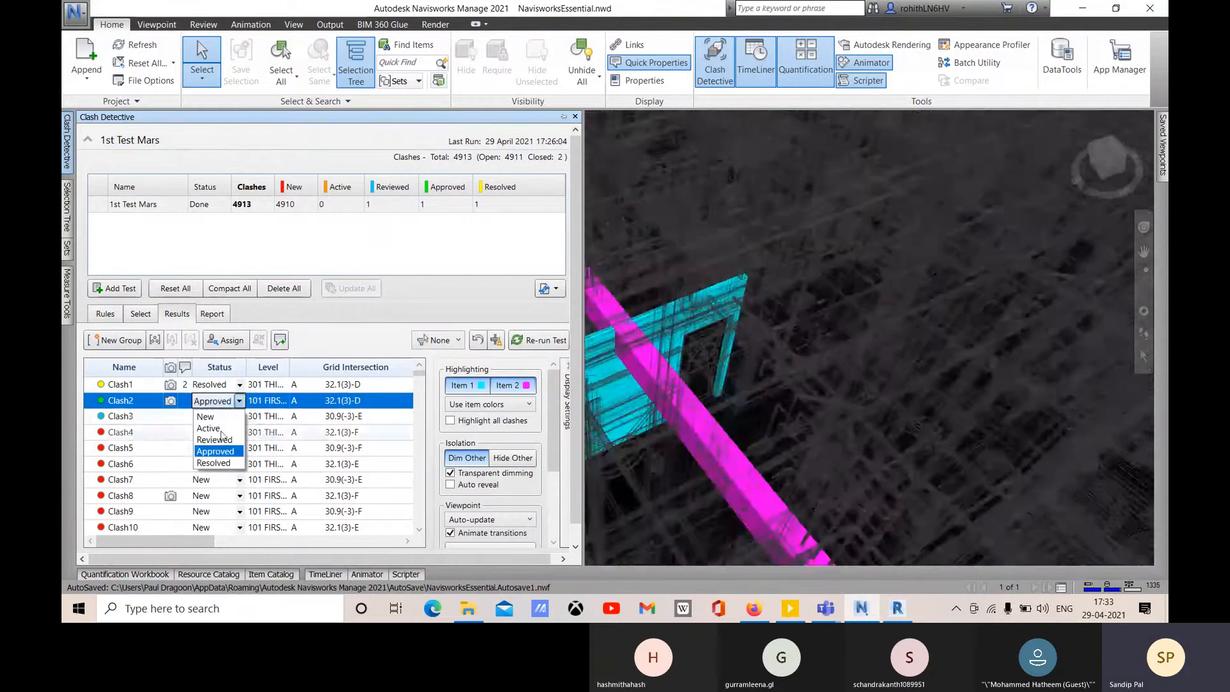
click(214, 440)
click(236, 416)
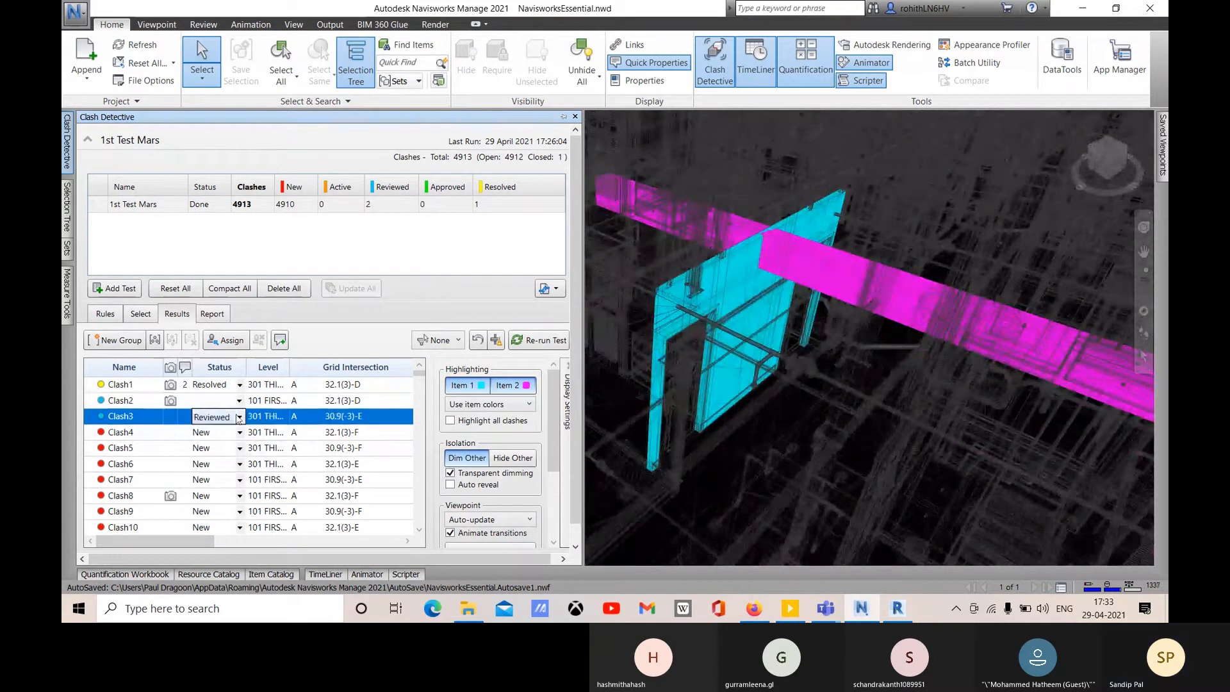
click(238, 416)
click(211, 443)
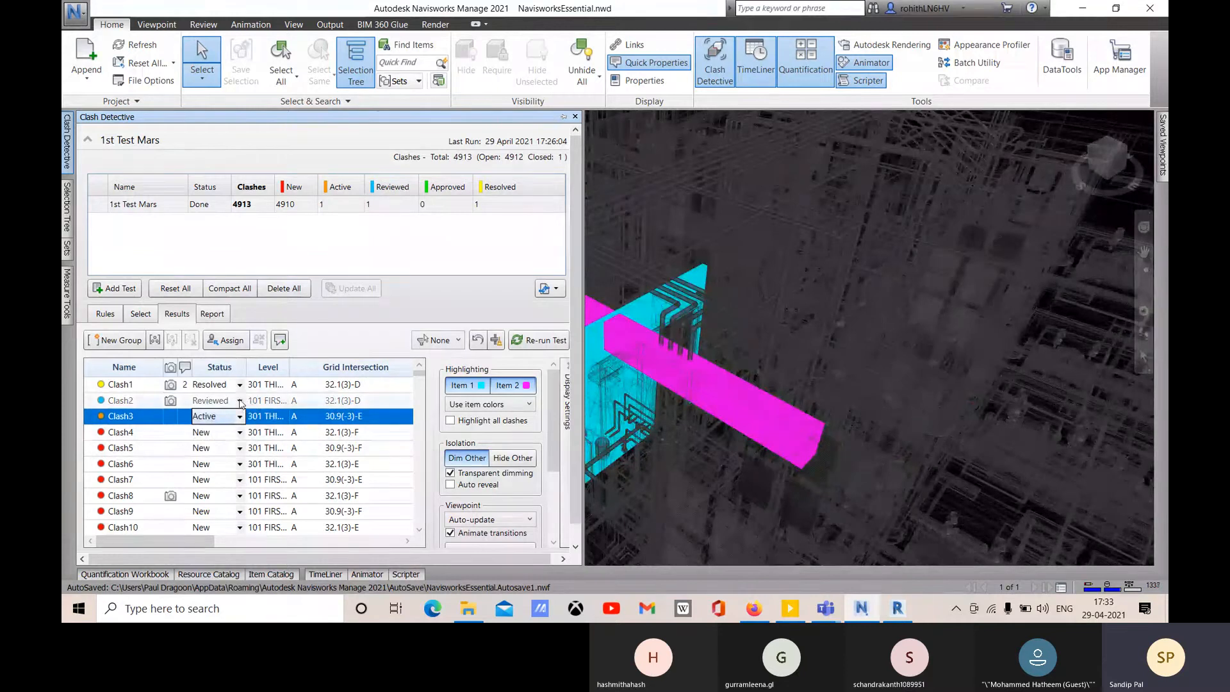
click(238, 401)
click(224, 433)
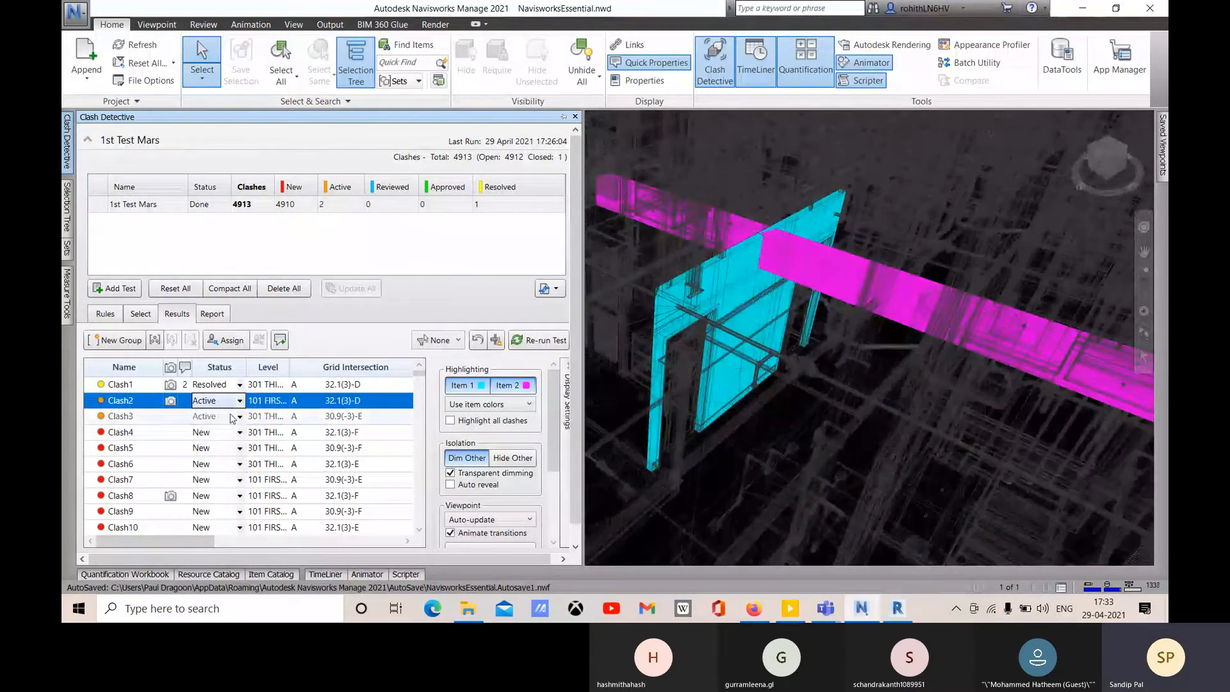
click(236, 385)
click(239, 384)
click(214, 424)
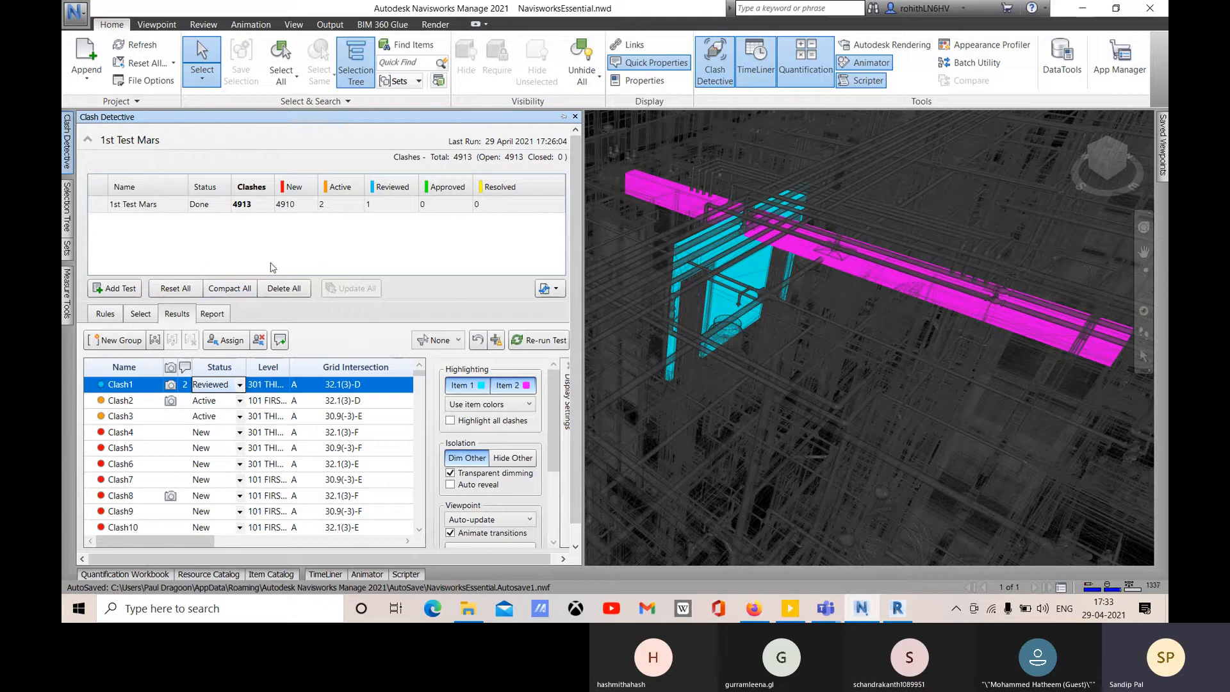
- Mark Clash4 Resolved, compact it out of the test, then reset all results
click(239, 386)
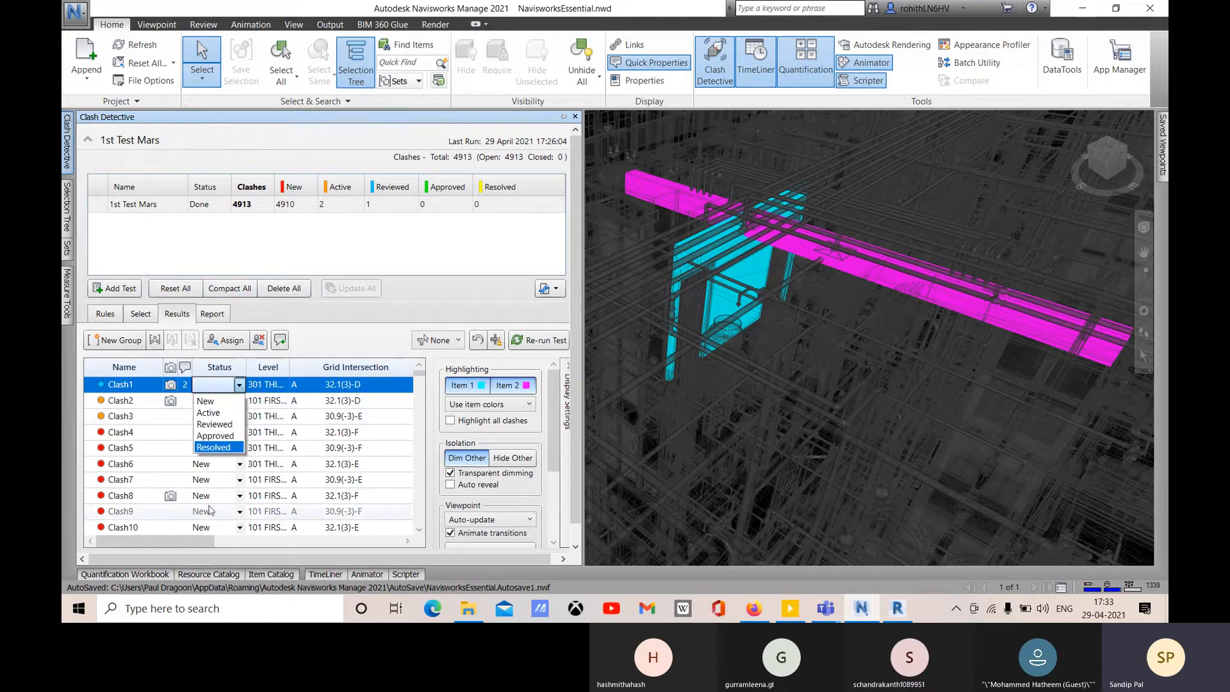
click(156, 433)
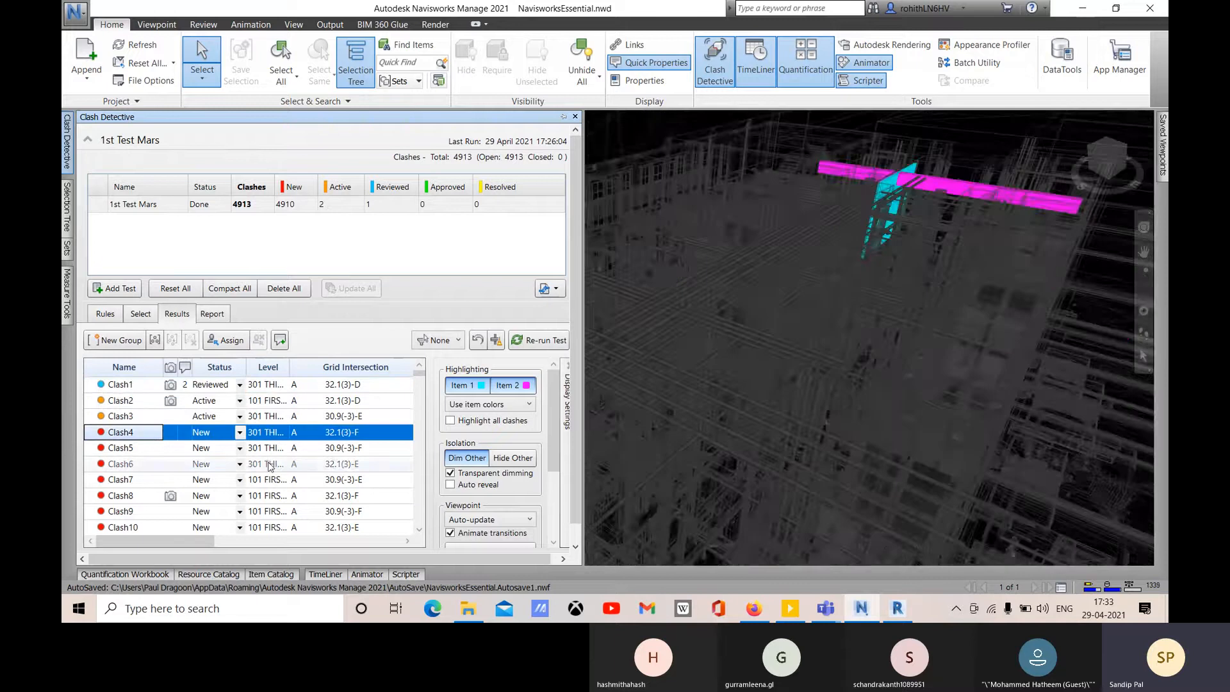
click(240, 433)
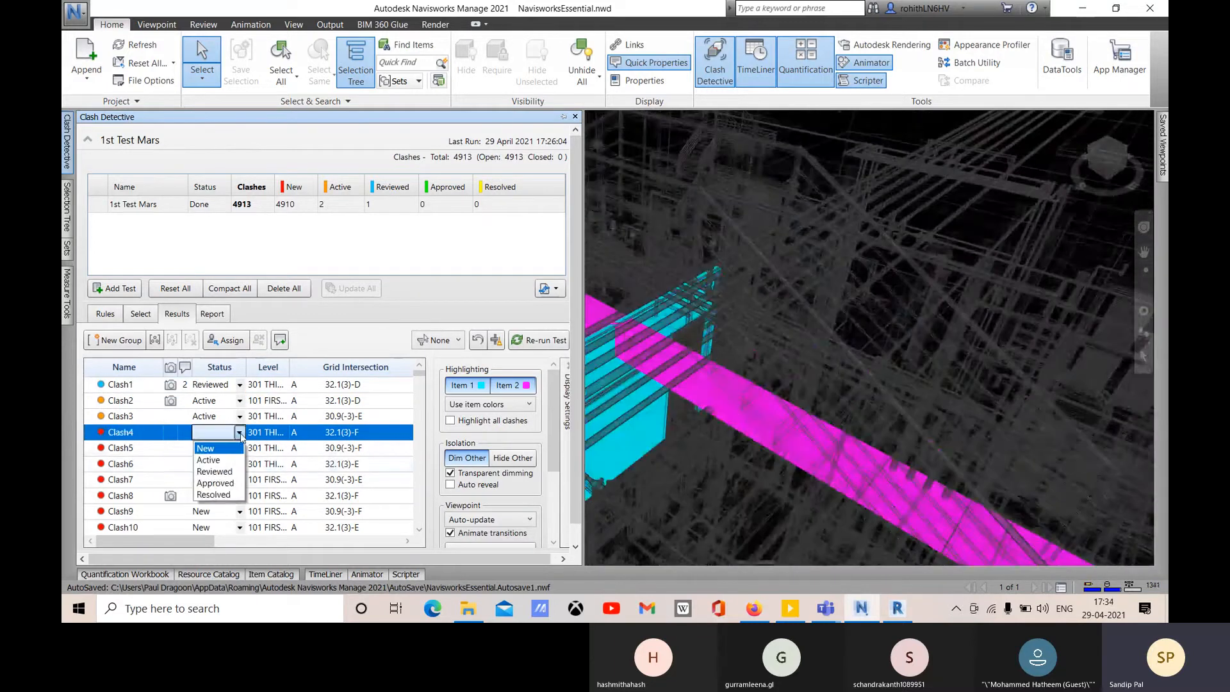
click(218, 496)
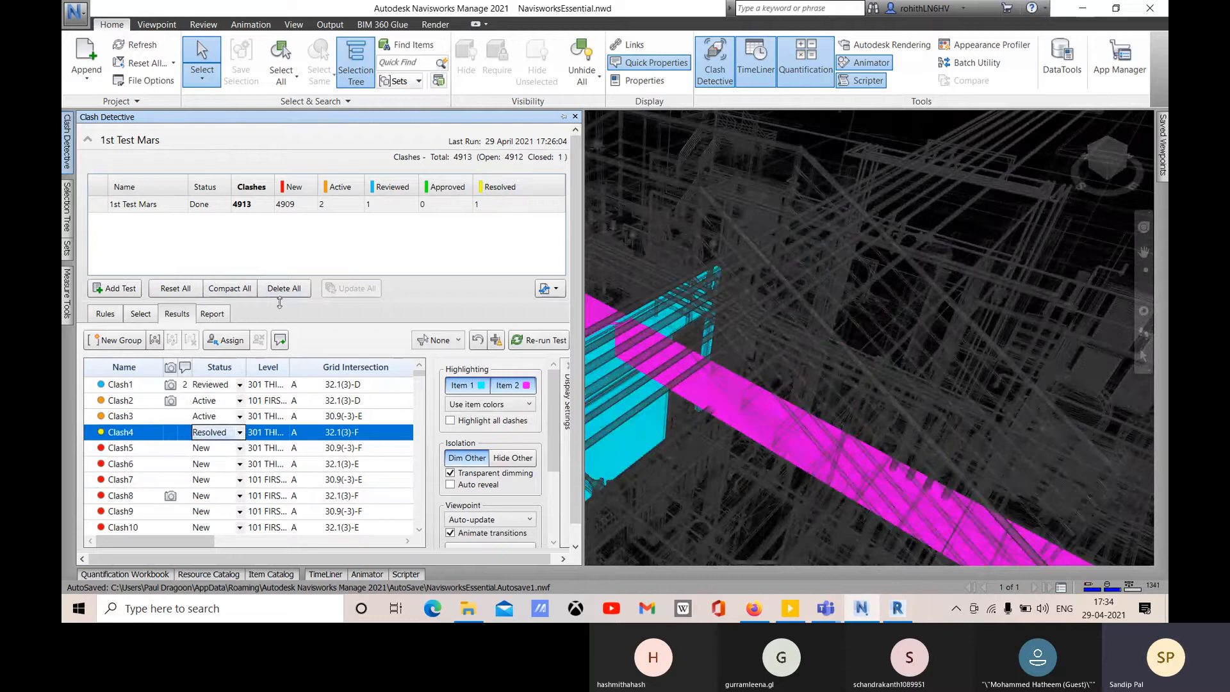
click(231, 288)
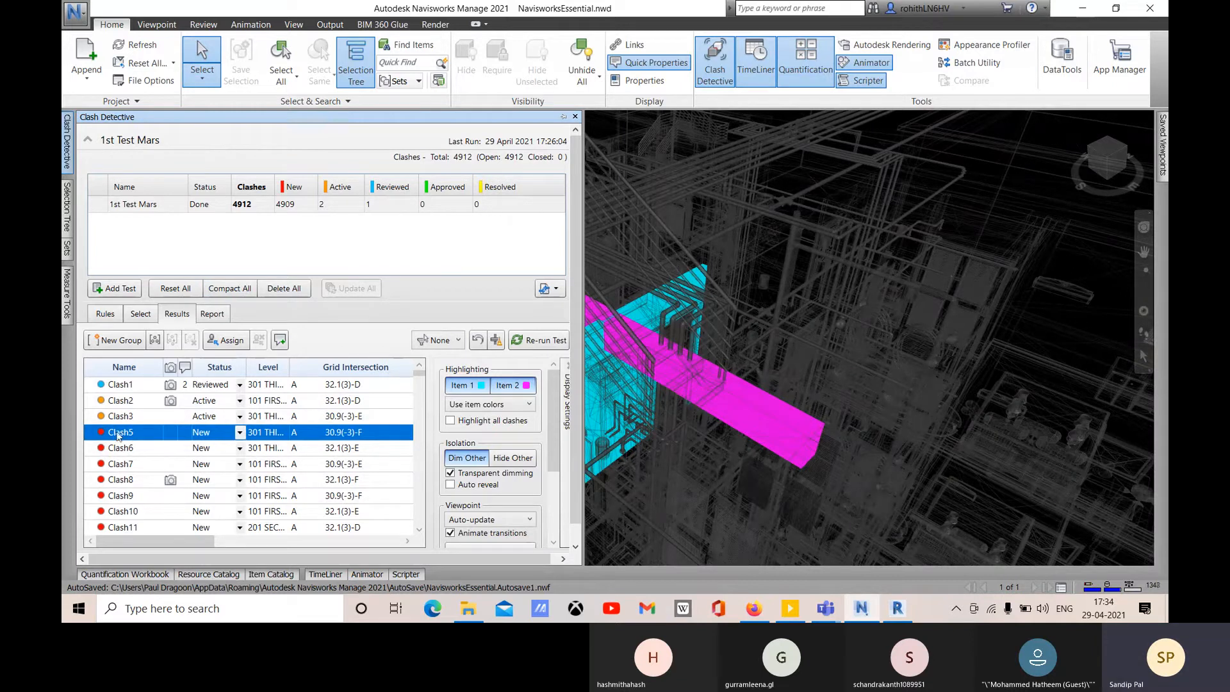
click(478, 341)
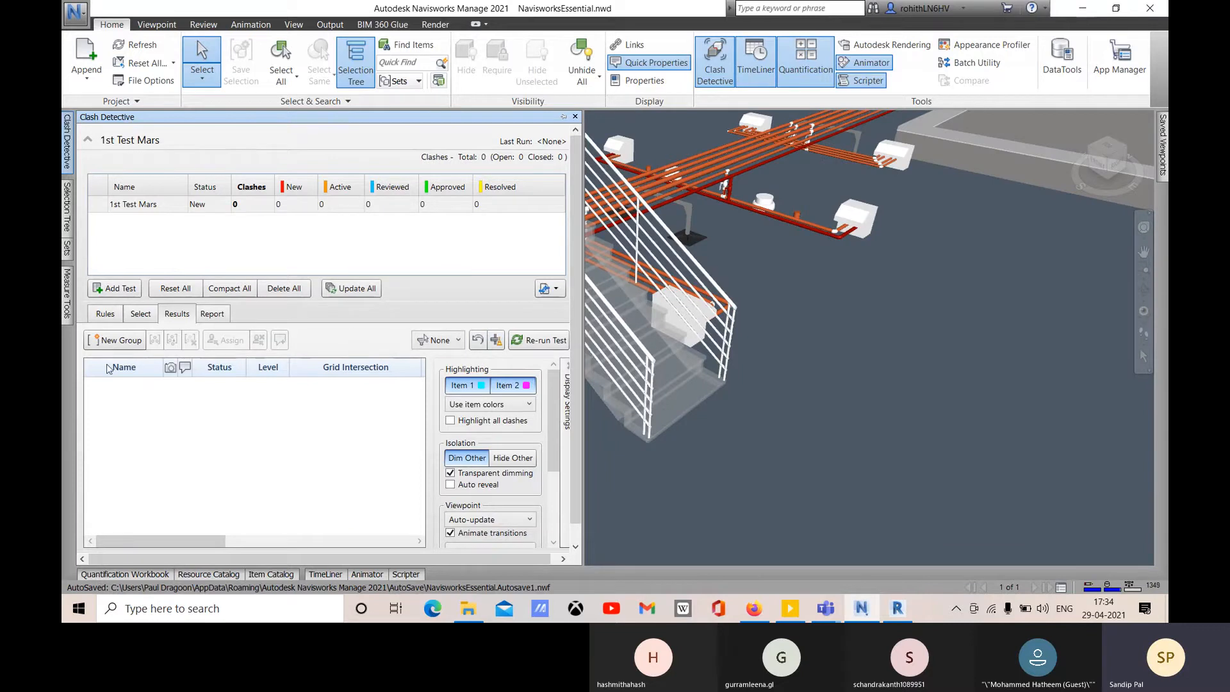
- Set Filter by Selection to Inclusive, then view the ARCHITECTURAL and STRUCTURAL selection pairing
click(141, 313)
click(105, 313)
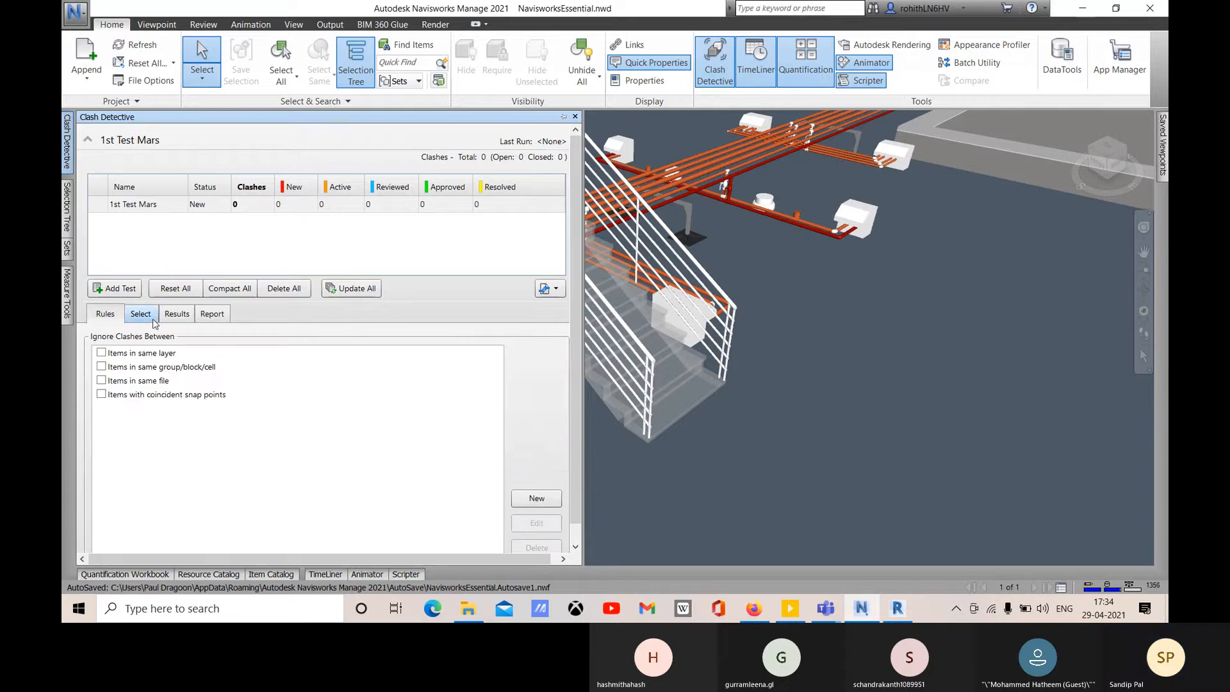
click(174, 315)
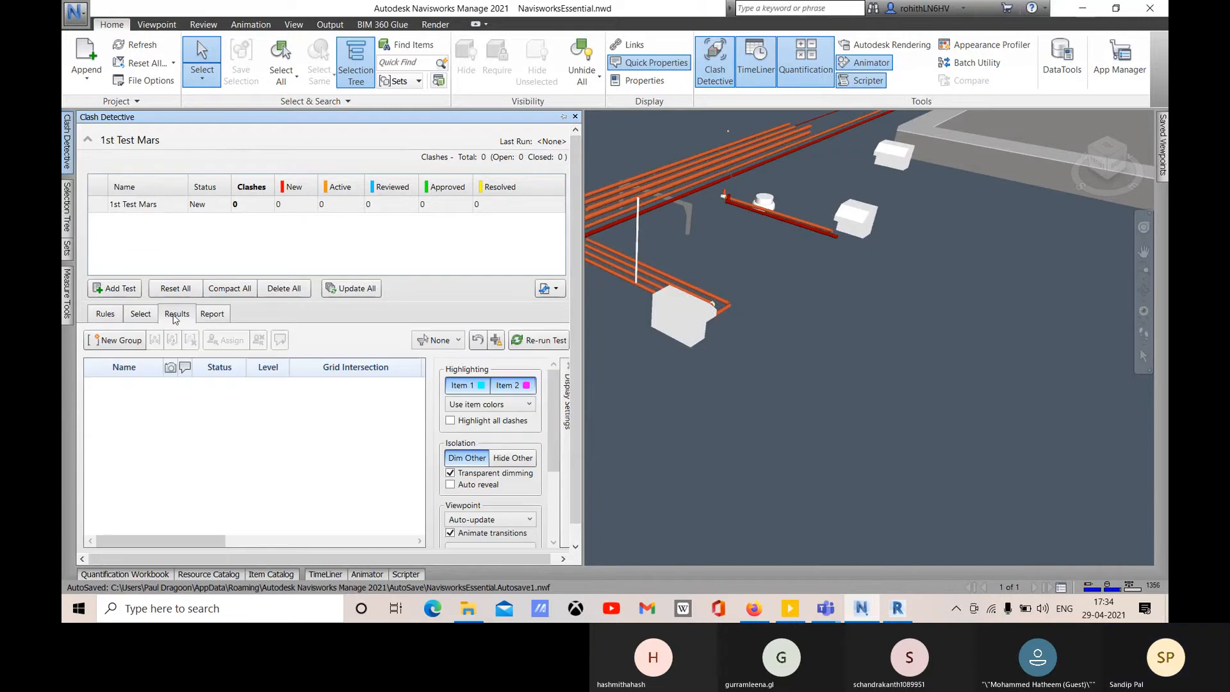
click(456, 343)
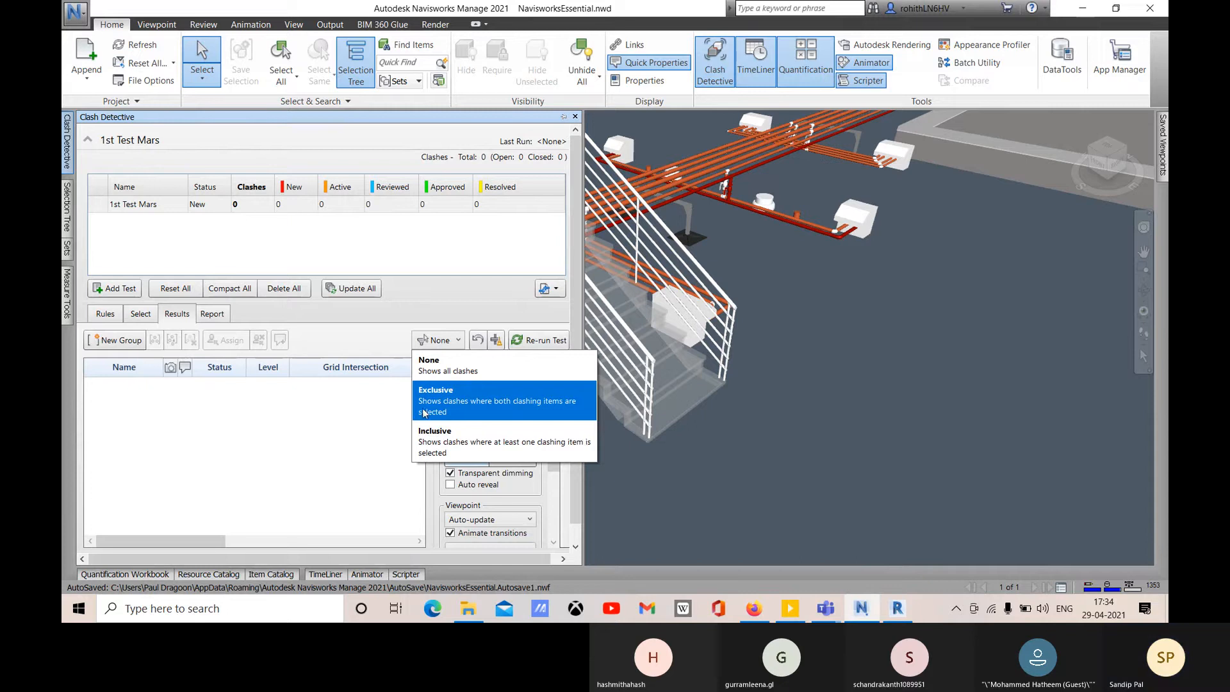
click(546, 412)
click(435, 343)
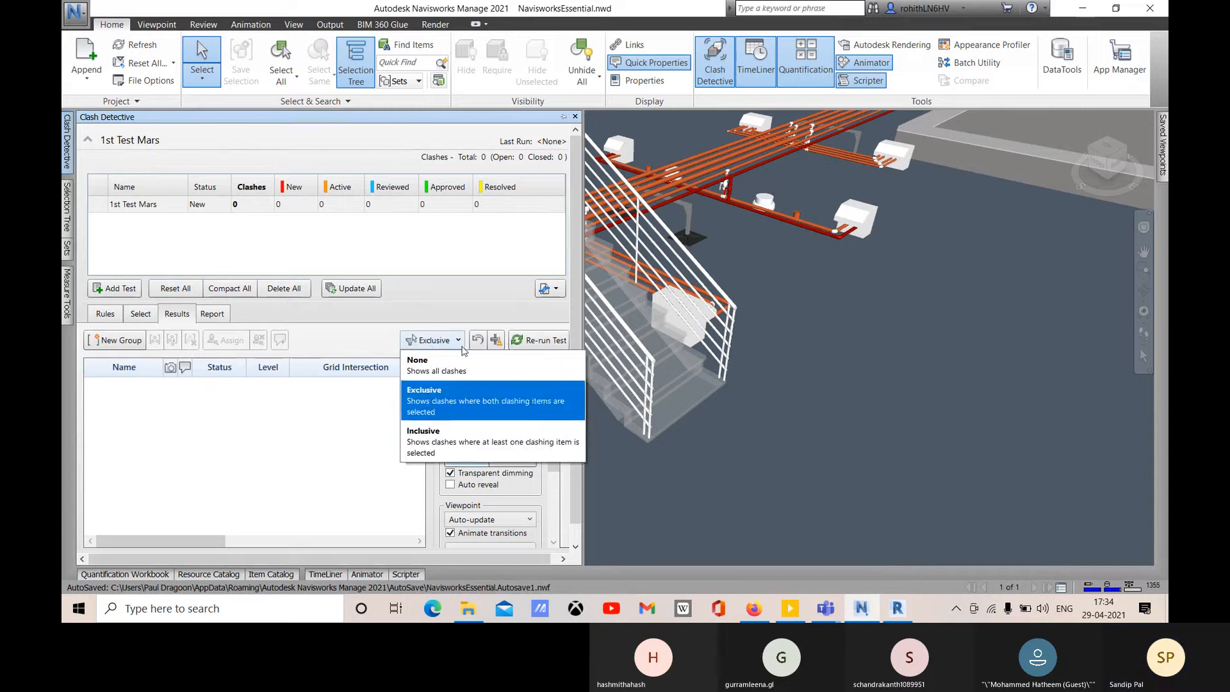
click(442, 448)
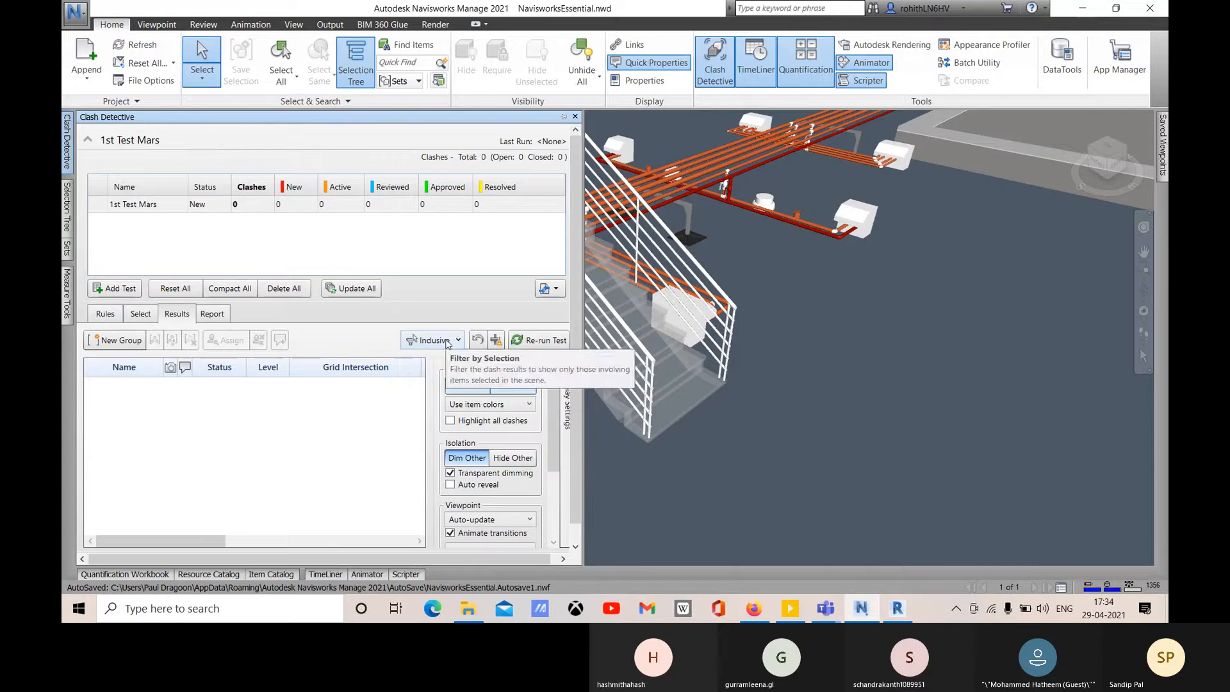
click(447, 343)
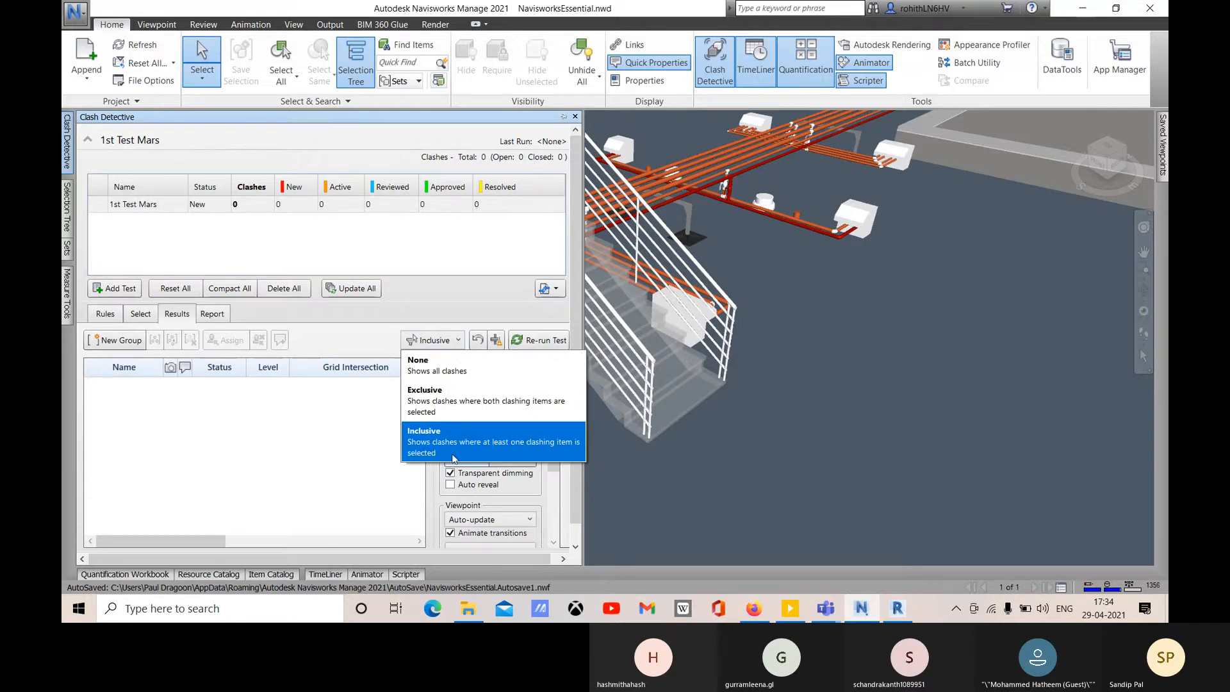
click(282, 447)
click(141, 314)
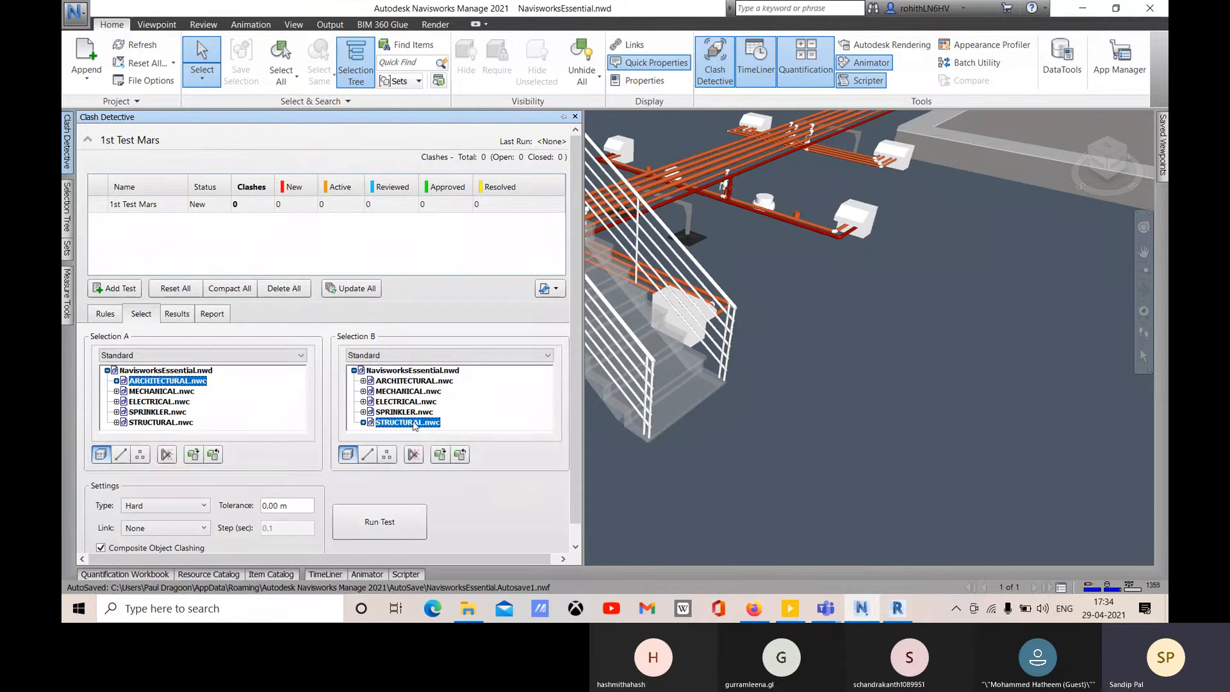
- Re-run 1st Test Mars and inspect Clash2 and Clash6 among the 4913 results
click(172, 314)
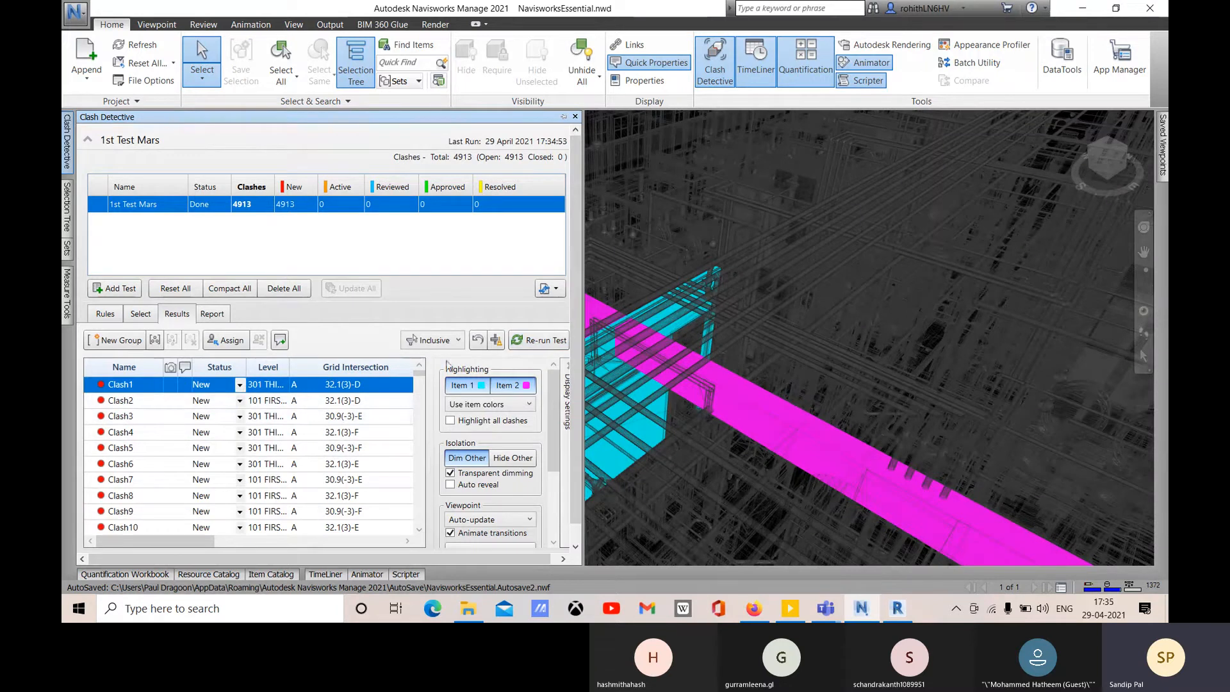
click(162, 402)
click(170, 464)
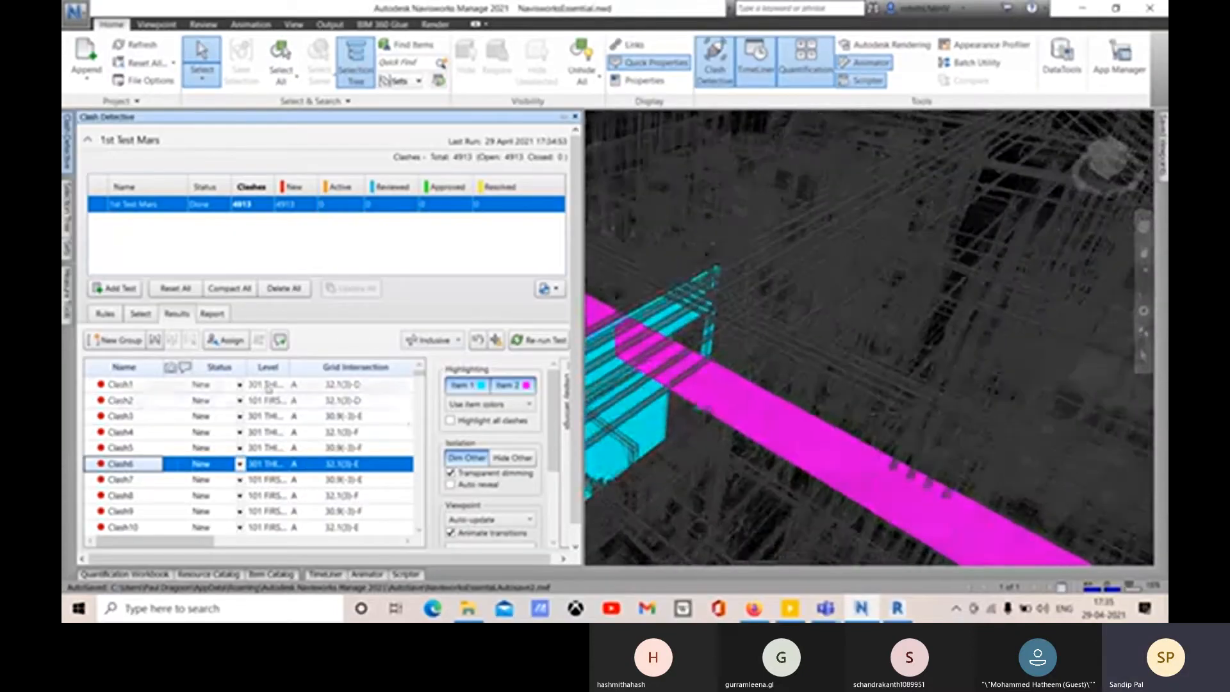
- Assign Clash1 to the team member with note 'Please resolve the clash and update within deadline'
click(185, 386)
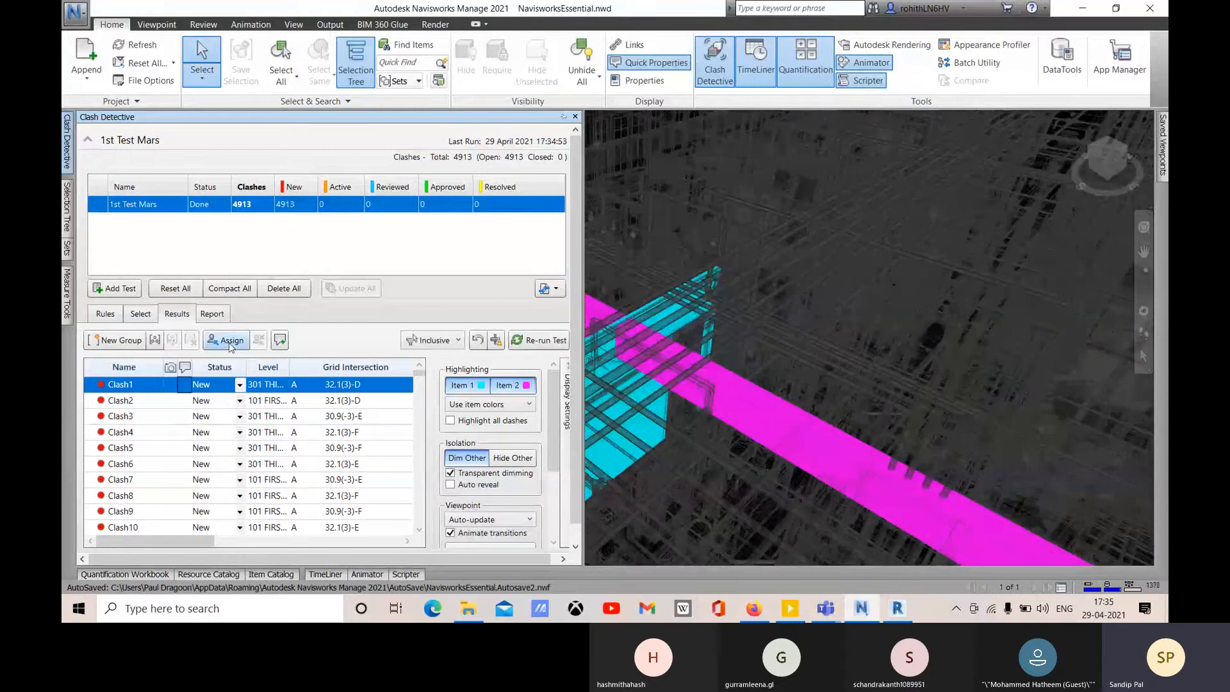
click(224, 340)
text(M)
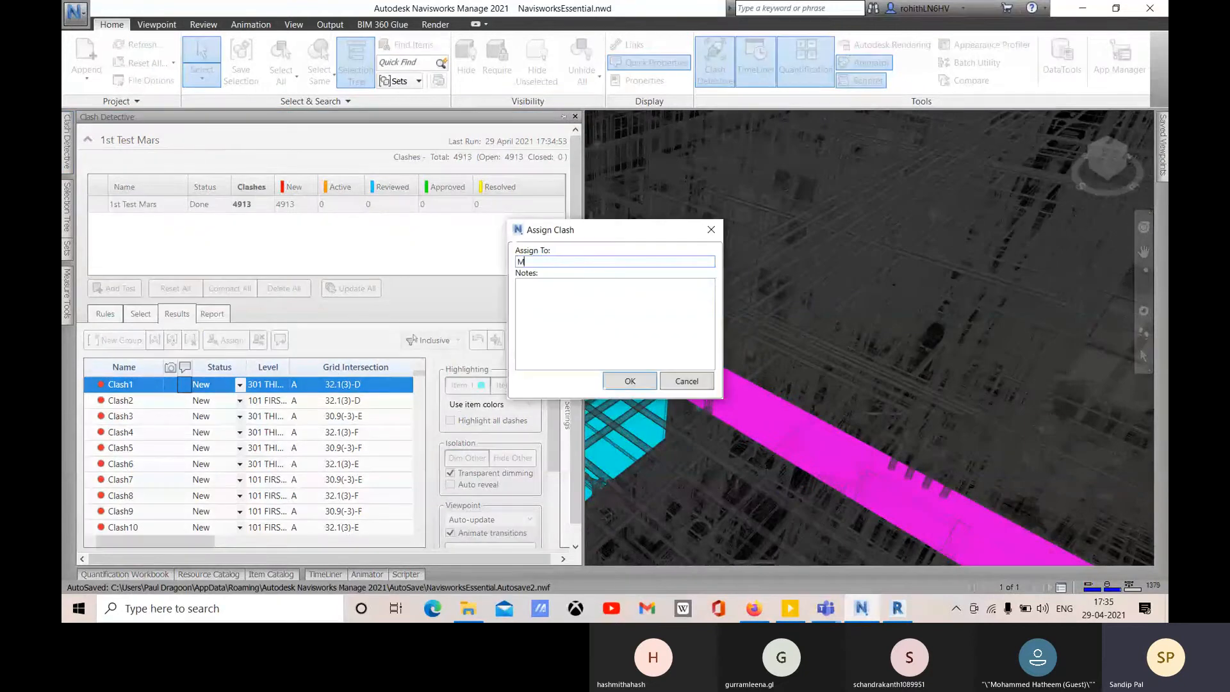
text(o)
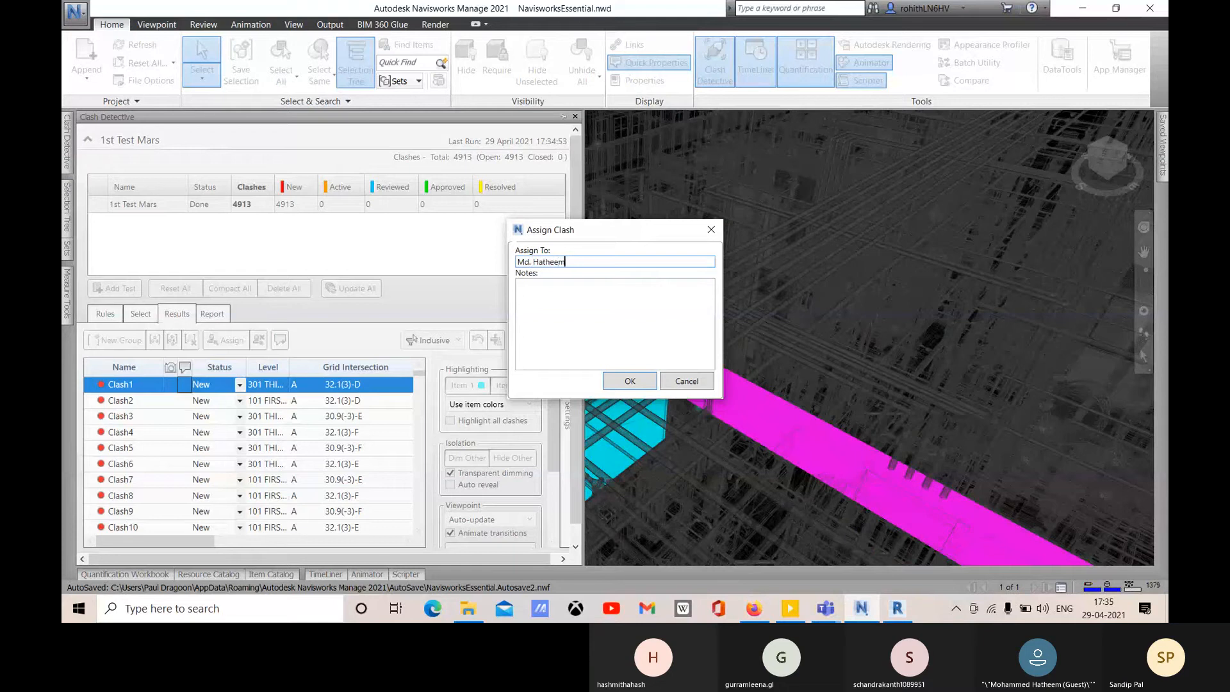
click(523, 314)
text(Please resolve the clash an)
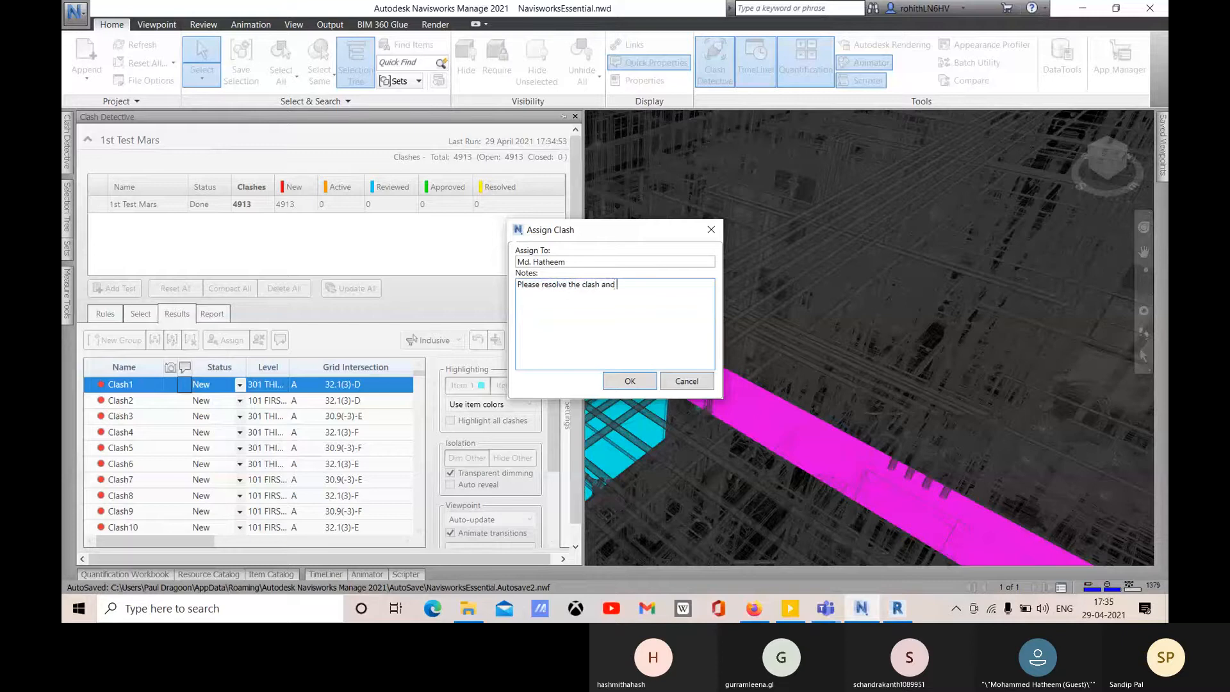
text(date within deadline)
click(620, 379)
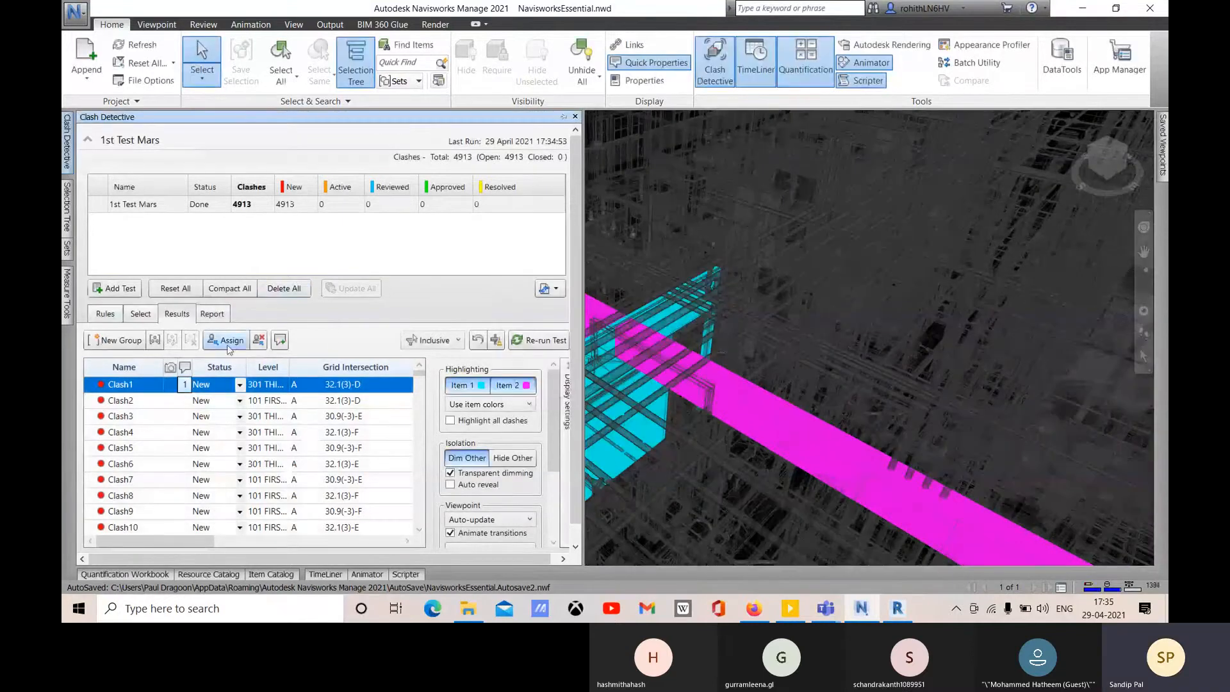
- Show the Report page for 1st Test Mars in Clash Detective
click(213, 313)
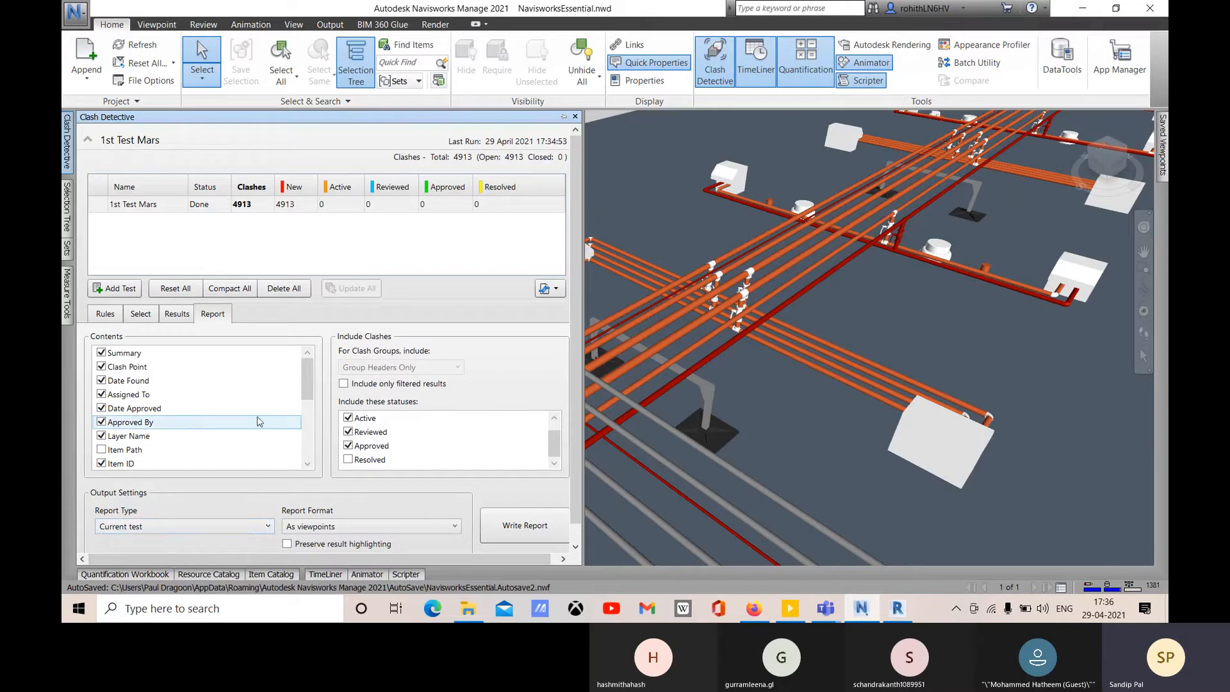
- Limit the report to the current test and set the report format to HTML
click(113, 531)
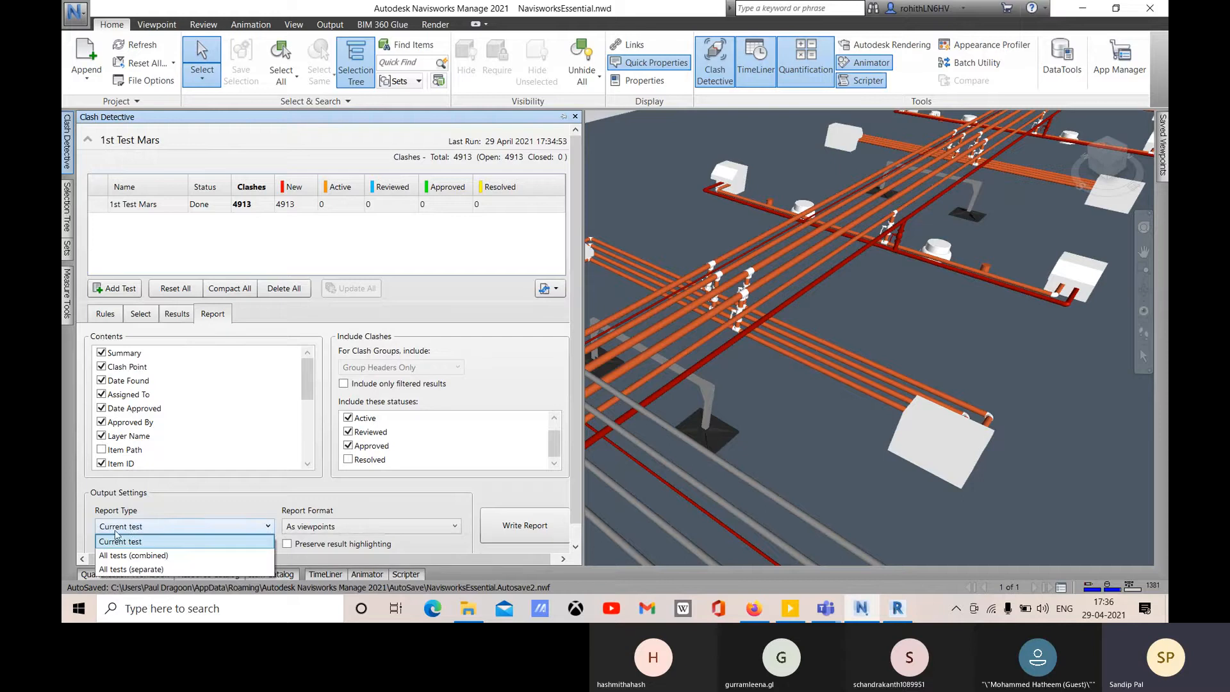
click(141, 527)
click(334, 530)
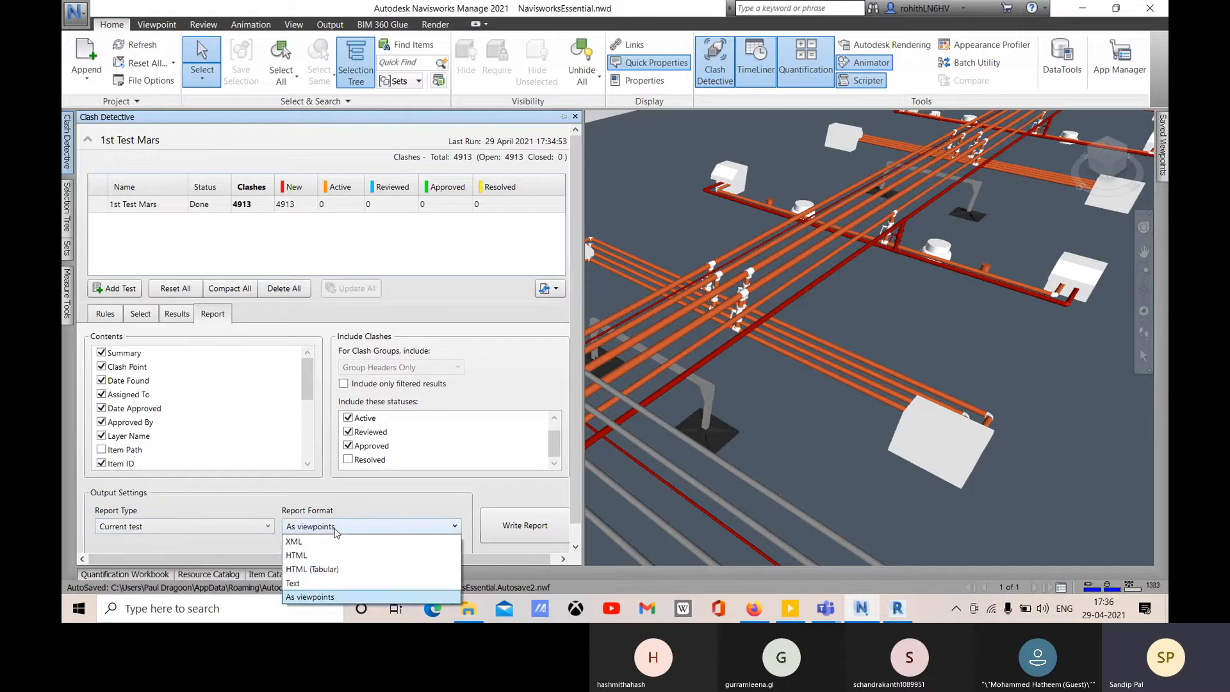
click(310, 555)
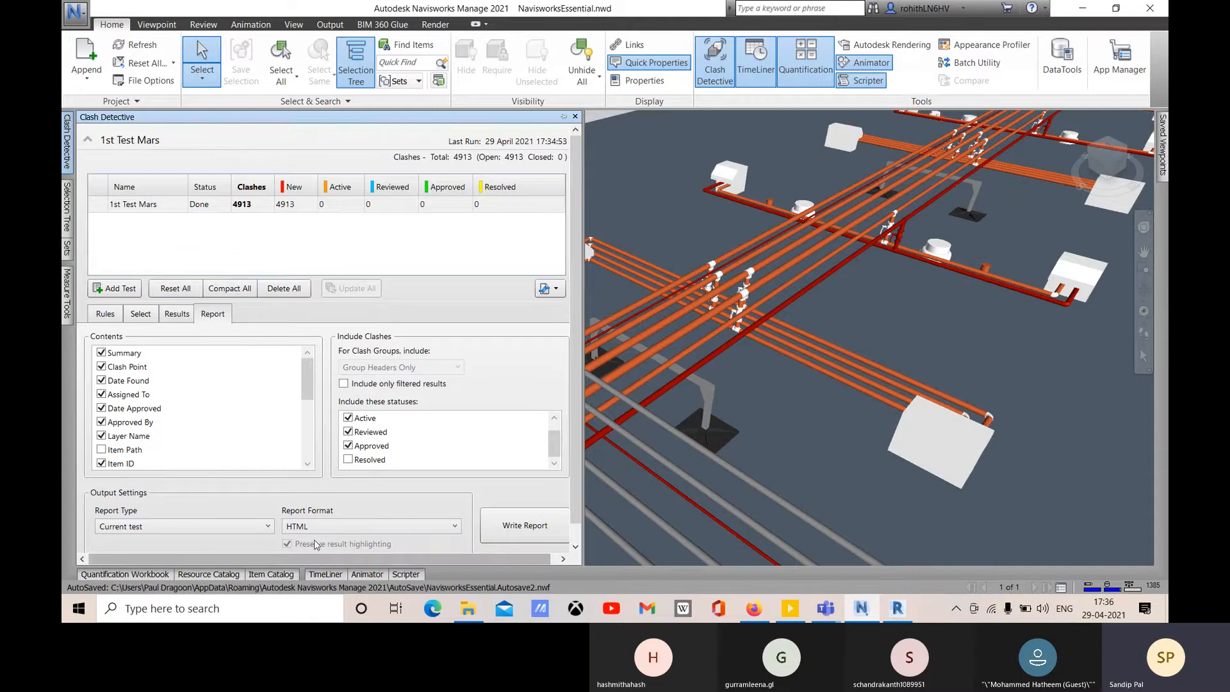
- Write the report to the Desktop as 1st Test Mars.html
click(520, 527)
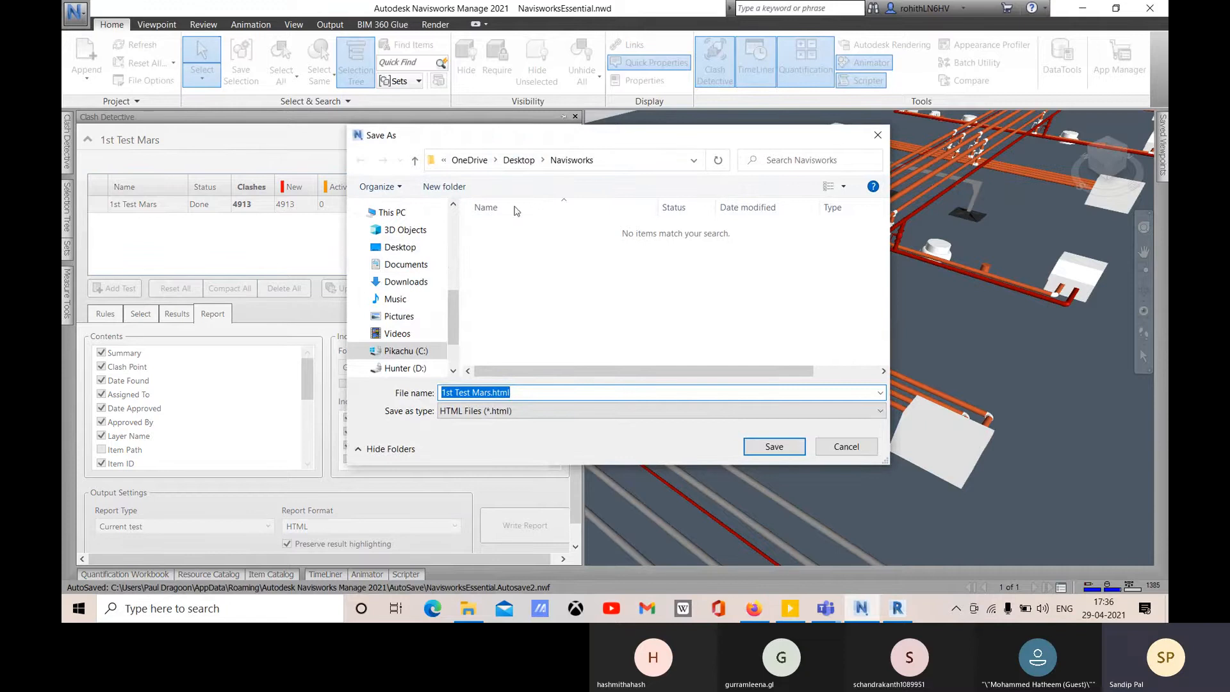
click(444, 161)
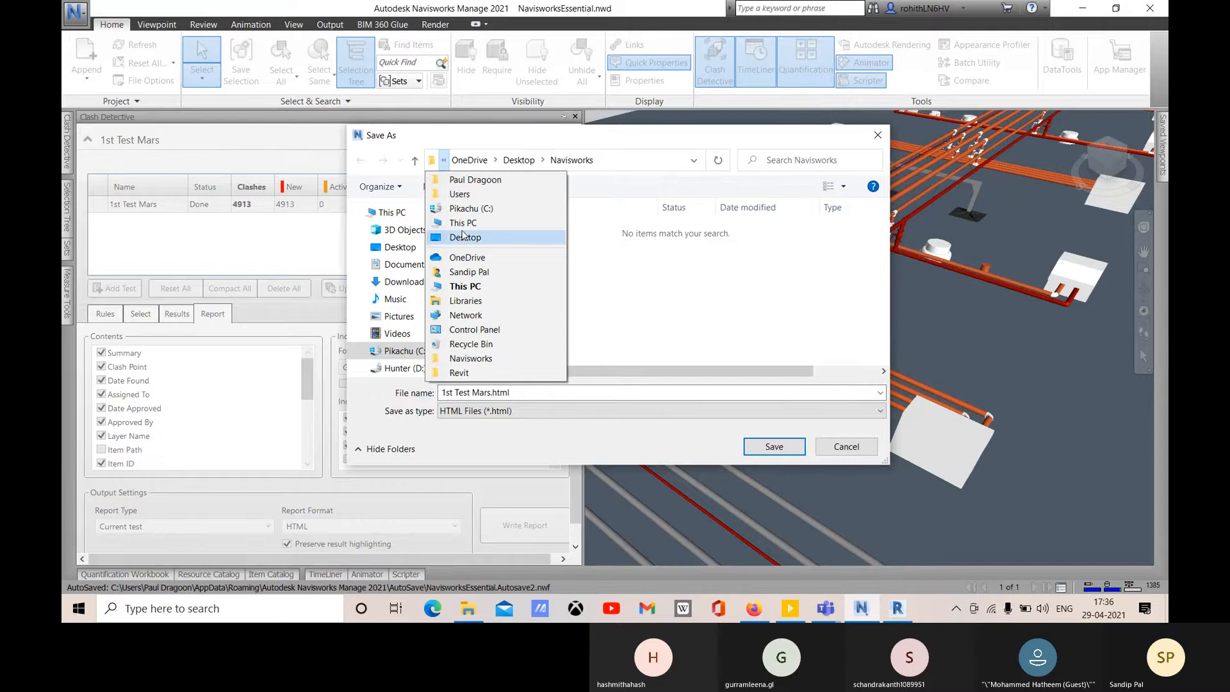
click(464, 237)
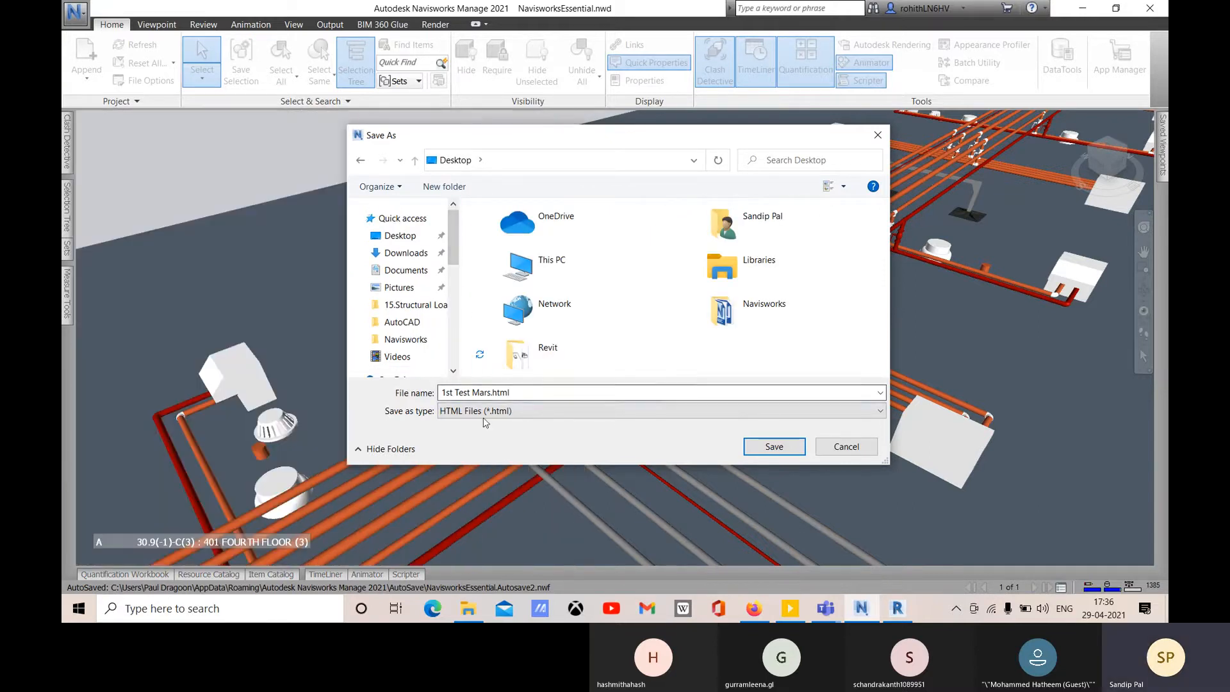
click(794, 450)
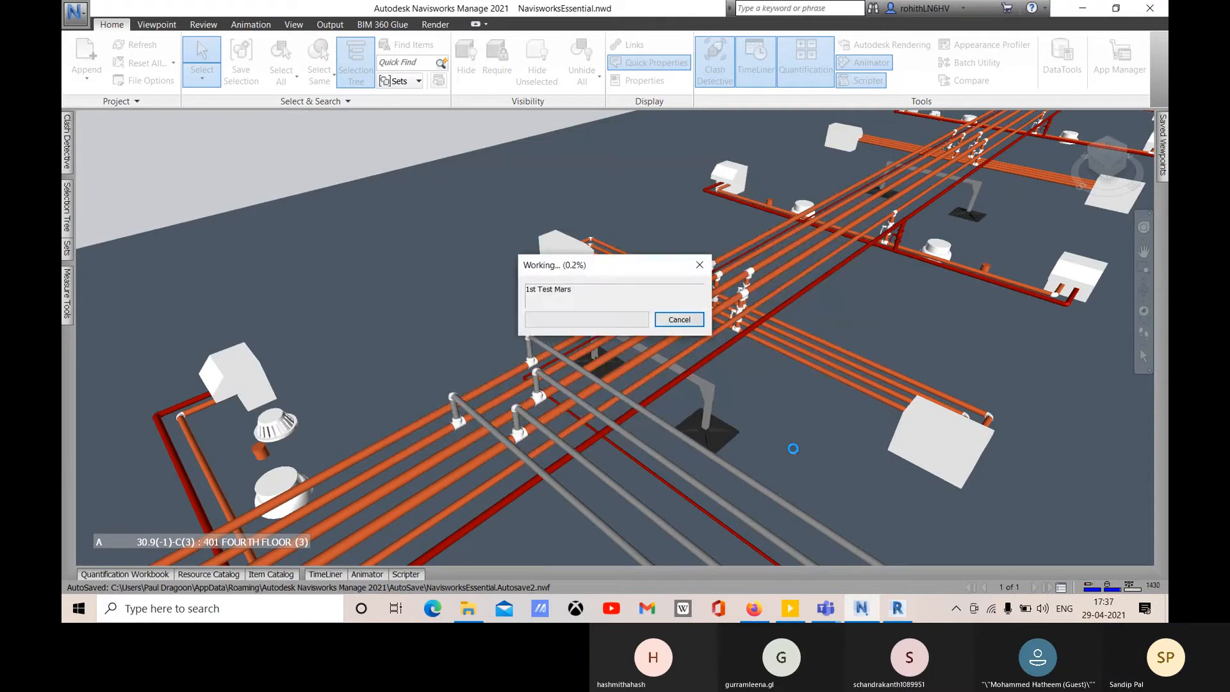
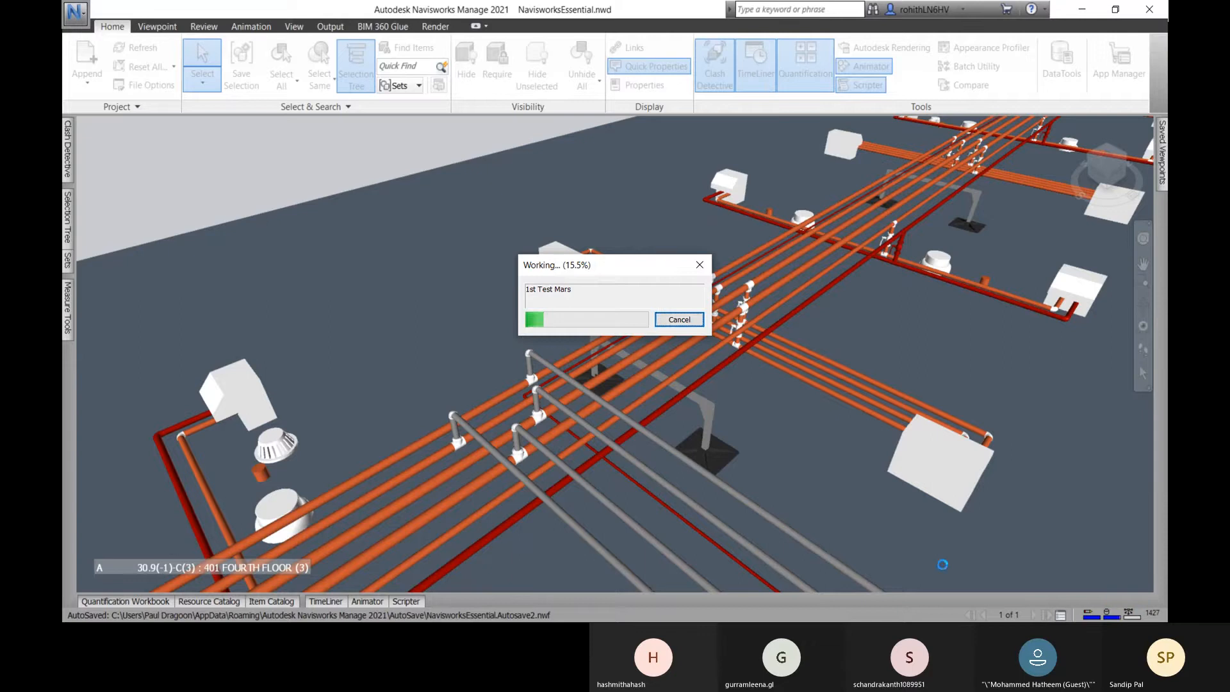
- Switch from Navisworks to Revit's ARCHITECTURAL 3D view while the clash test runs
key(alt+Tab)
key(alt+Tab)
key(alt+Tab)
key(alt+Tab)
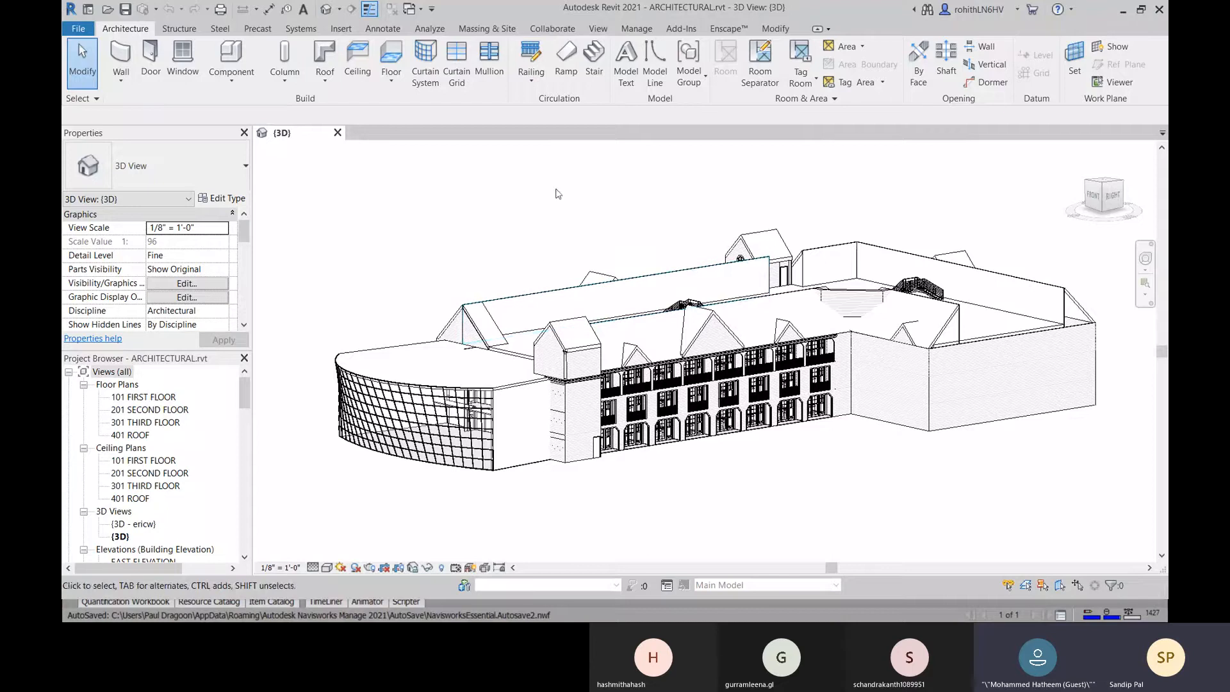
- Check the Navisworks entries under Revit's Add-Ins External Tools, then return to Navisworks
click(681, 29)
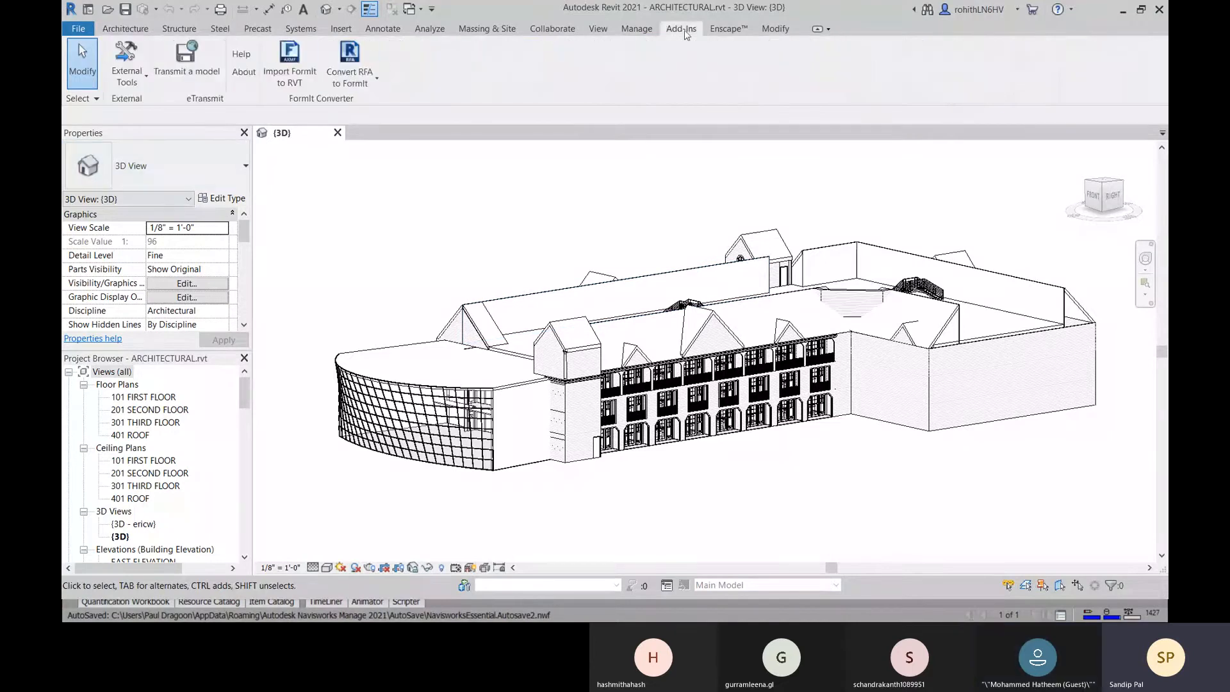
click(143, 79)
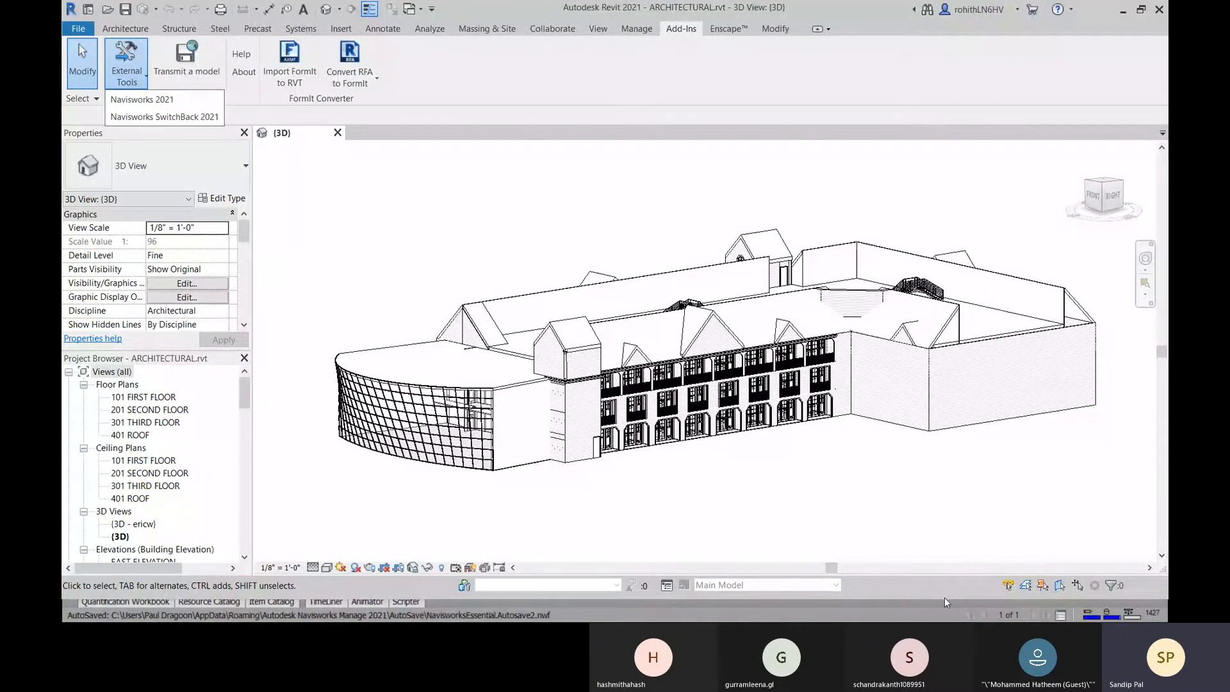
key(alt+Tab)
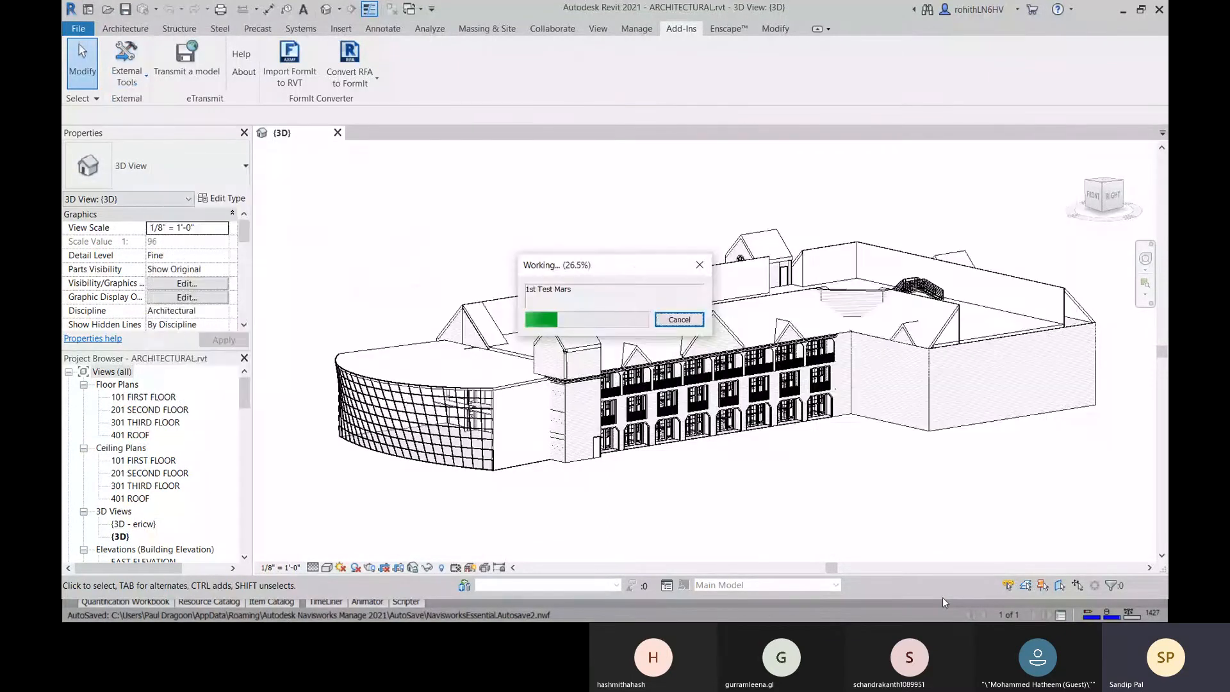
key(alt+Tab)
key(alt+Tab)
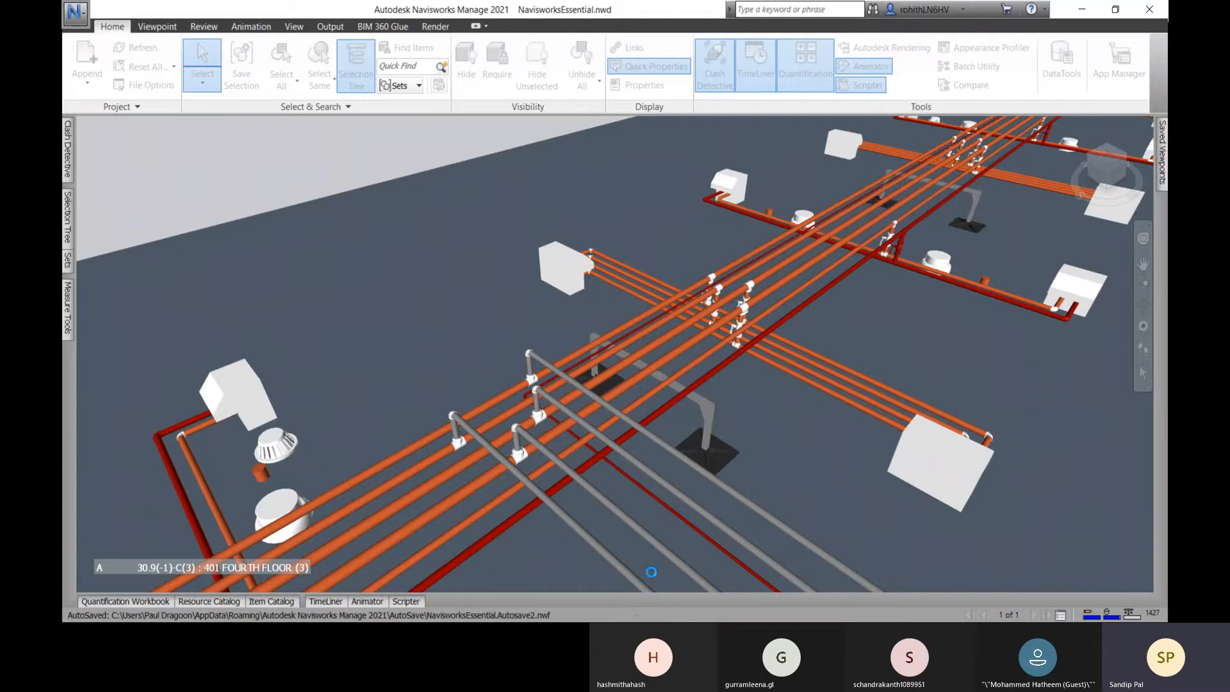
- Cancel the running 1st Test Mars clash test and reopen the Clash Detective panel
key(alt+Tab)
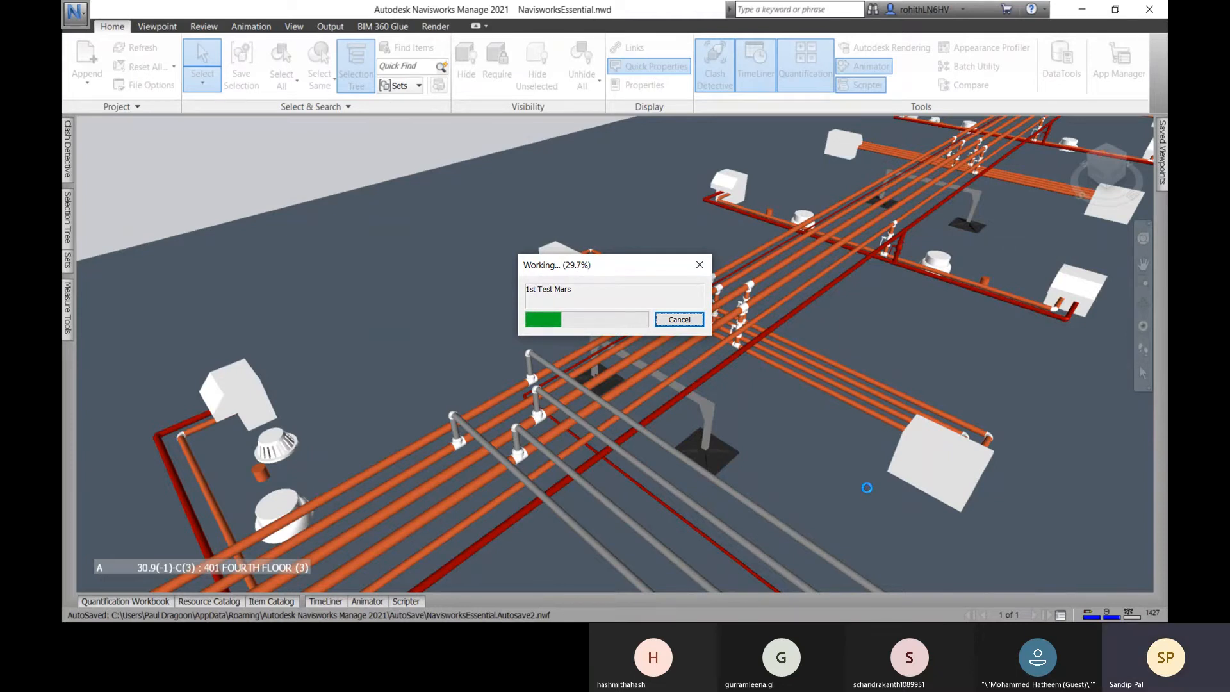
click(679, 320)
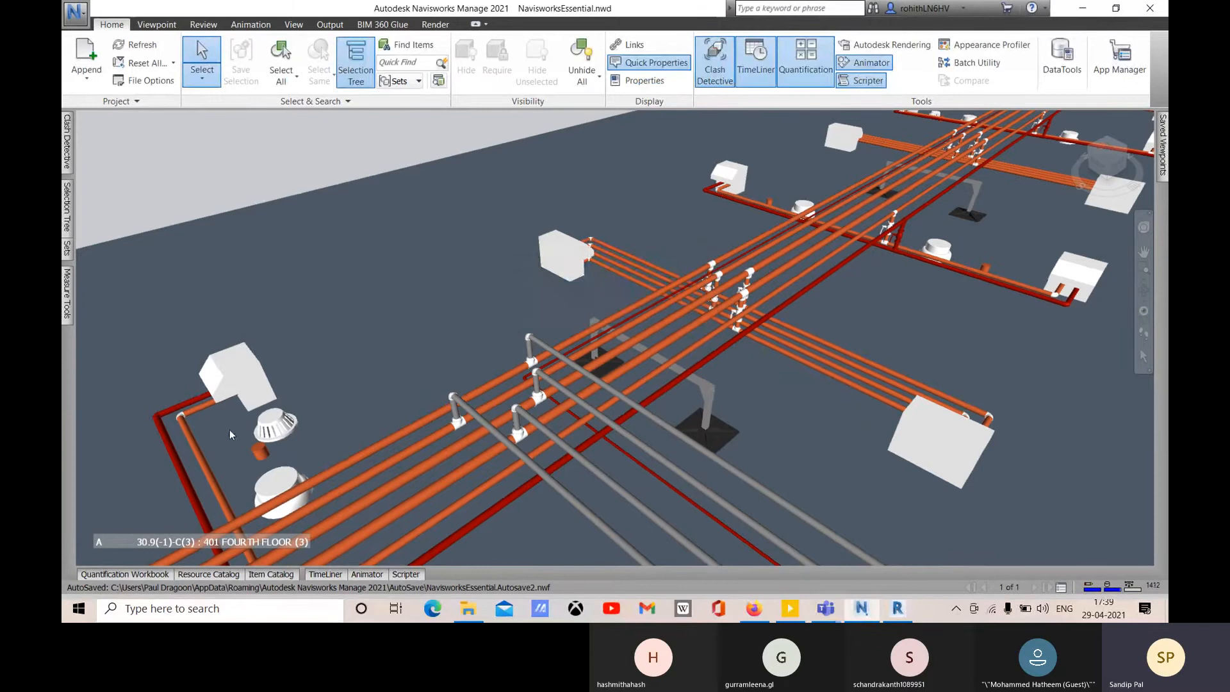
click(68, 142)
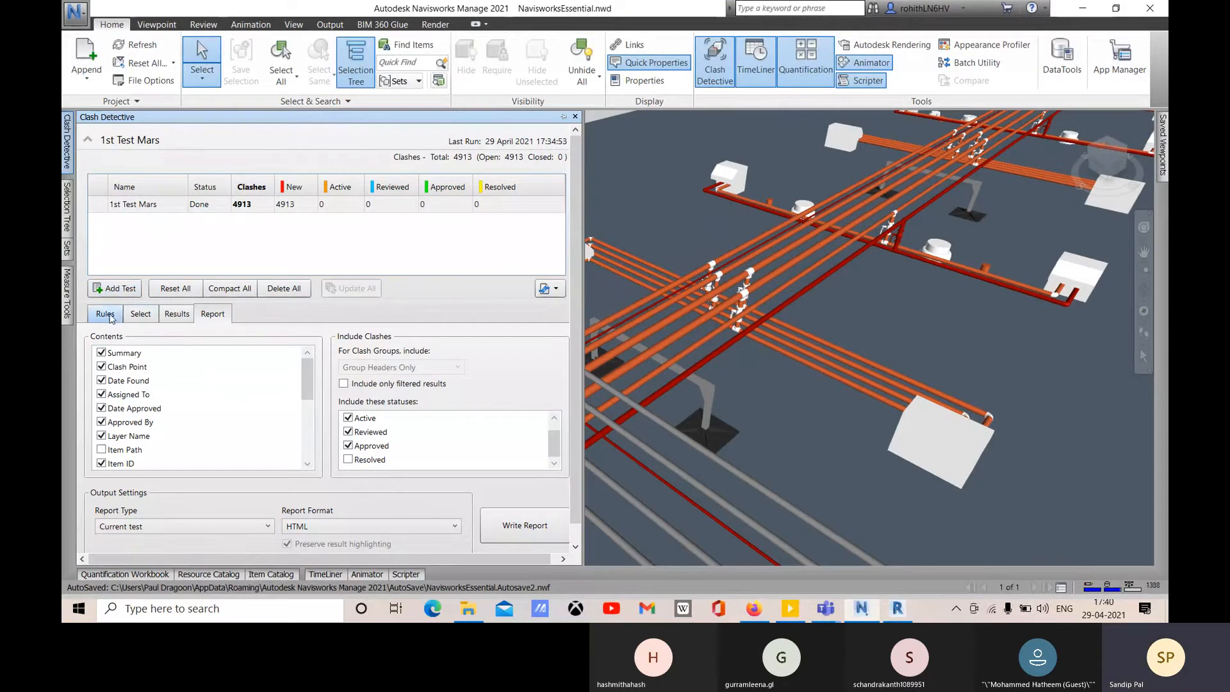
- Rerun 1st Test Mars with a 0.3 m tolerance and scroll through the 18 clashes
click(144, 315)
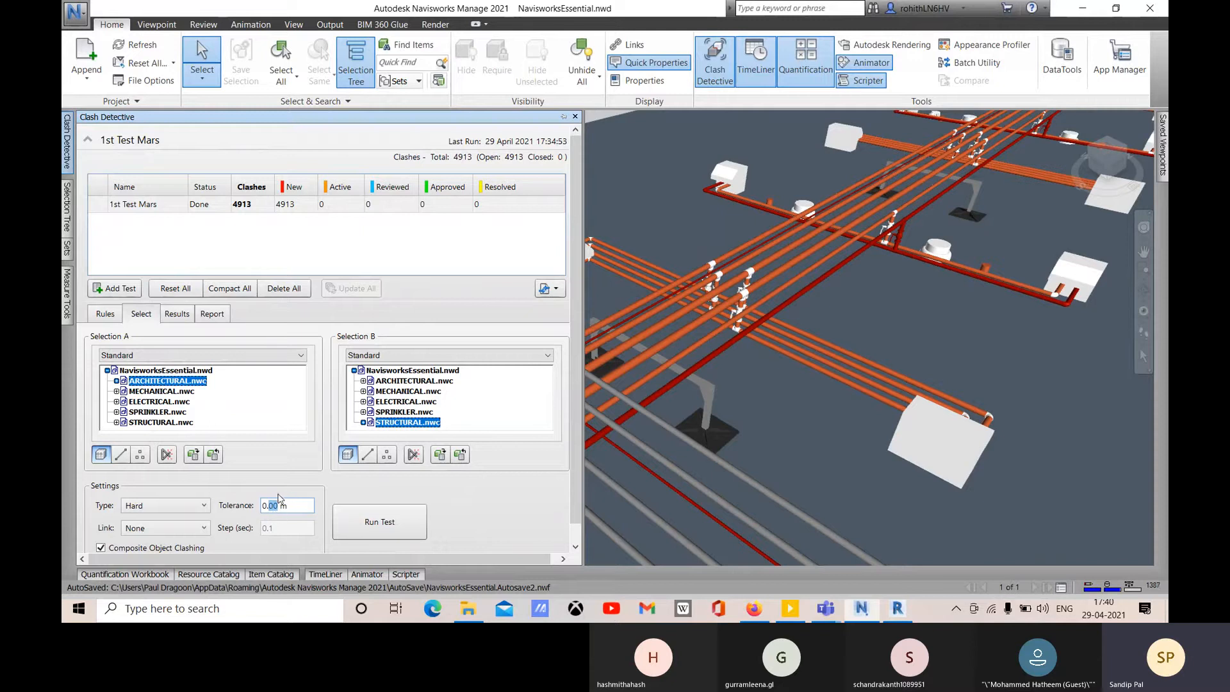
text(3)
click(359, 526)
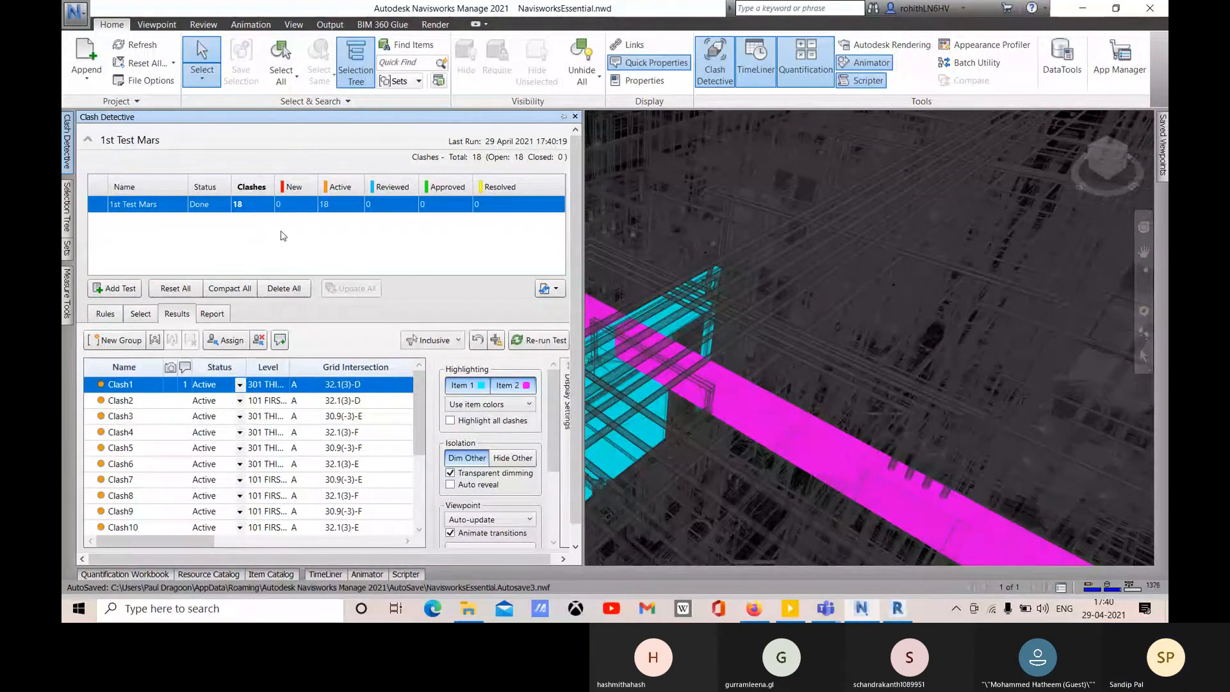
scroll(264, 405, down, 3)
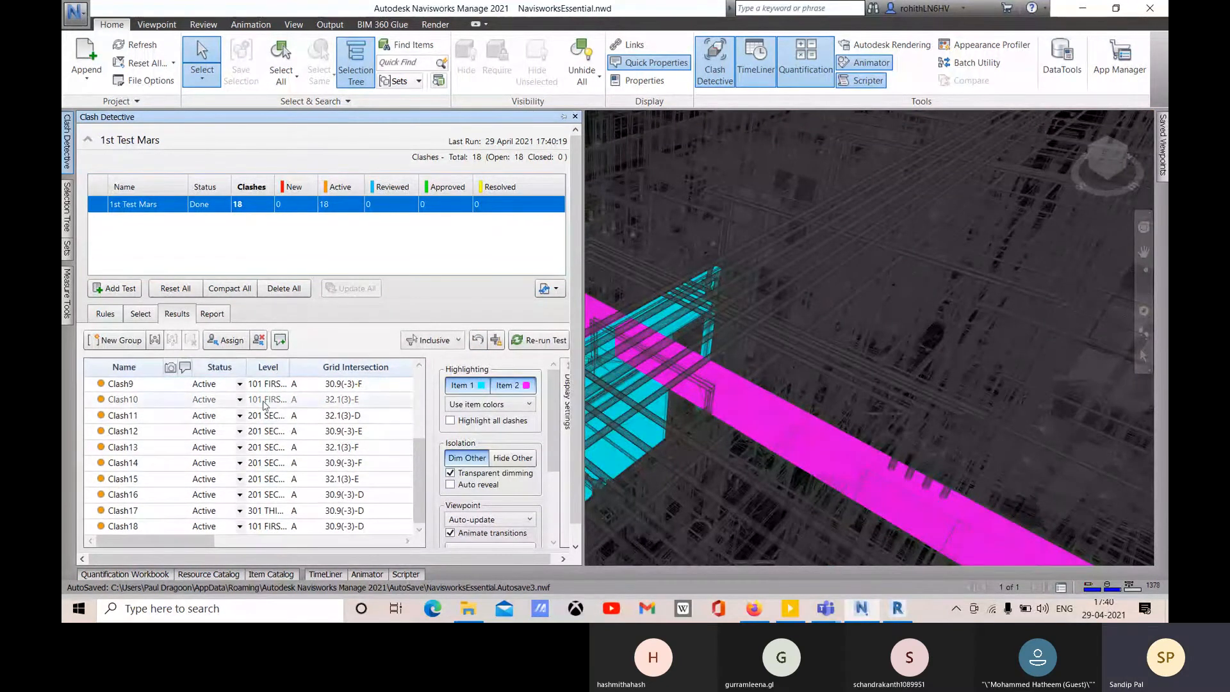
- Review the report options, keeping Item Path and Active, Reviewed, Approved clashes, excluding Resolved
click(214, 315)
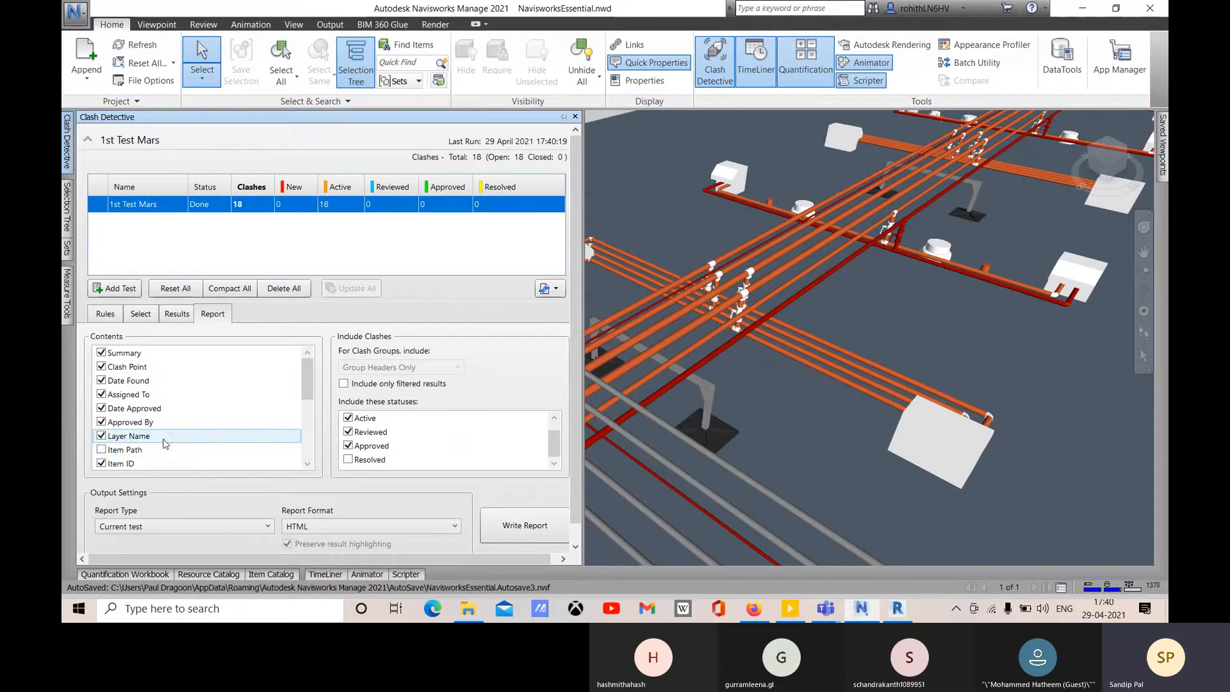
click(102, 450)
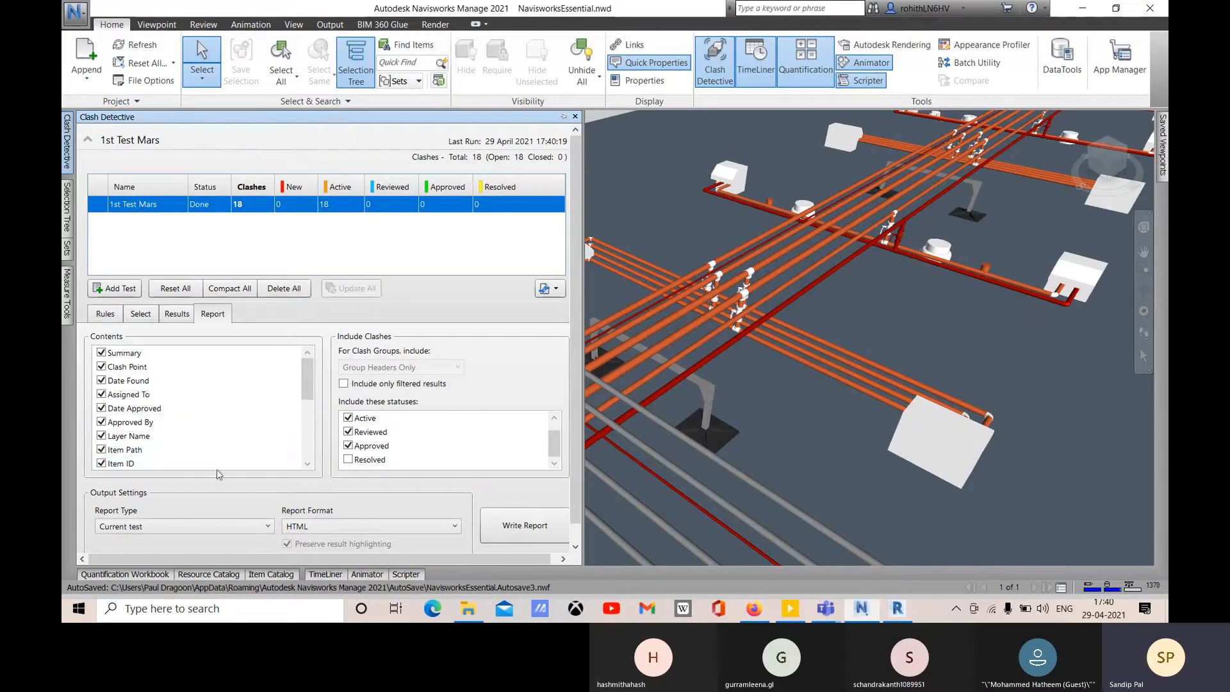
click(117, 452)
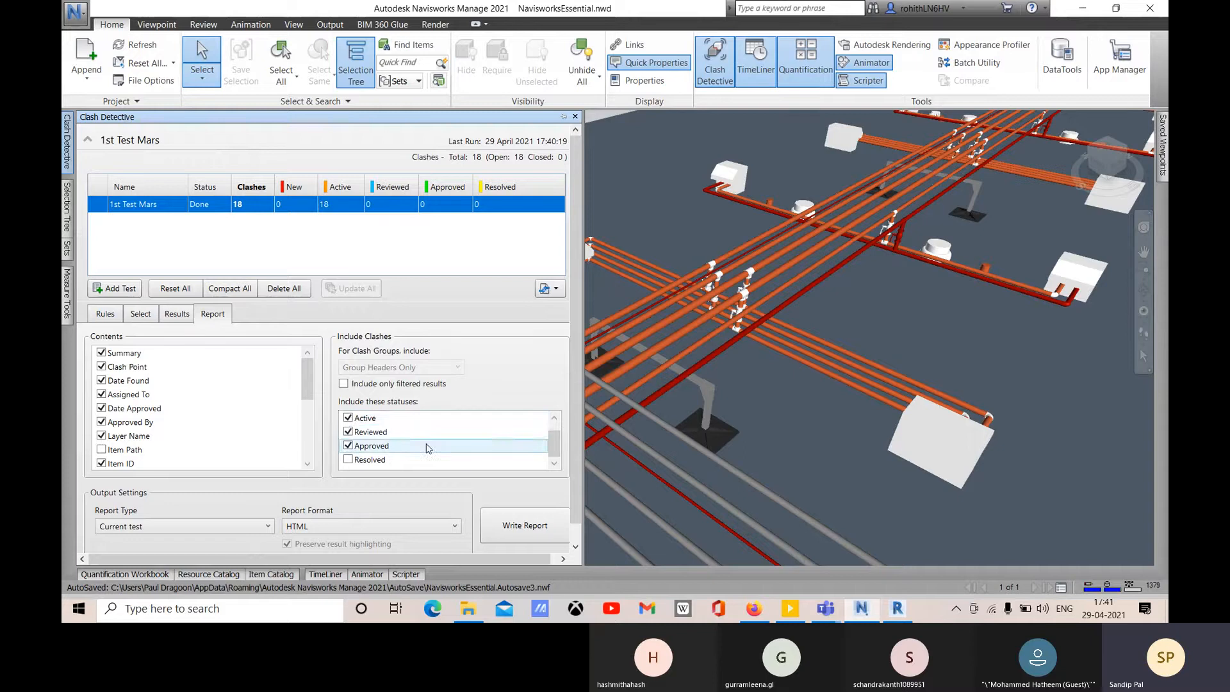
click(351, 420)
click(349, 432)
click(349, 446)
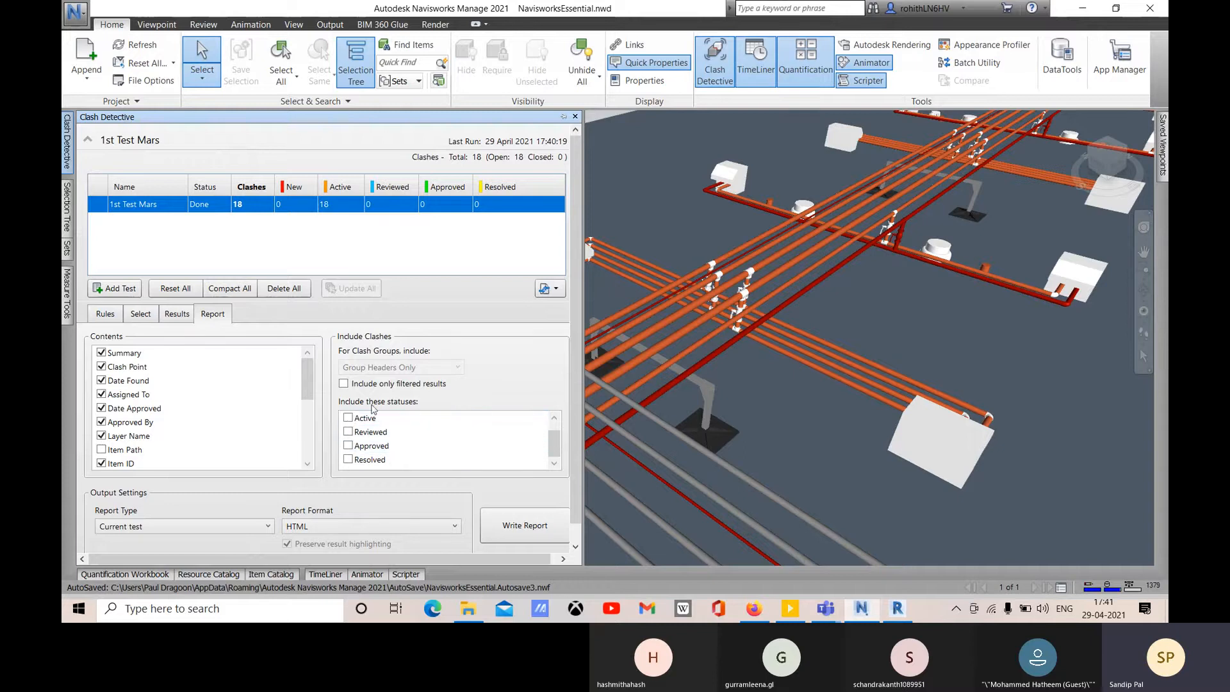
click(348, 460)
click(348, 446)
click(348, 432)
click(349, 419)
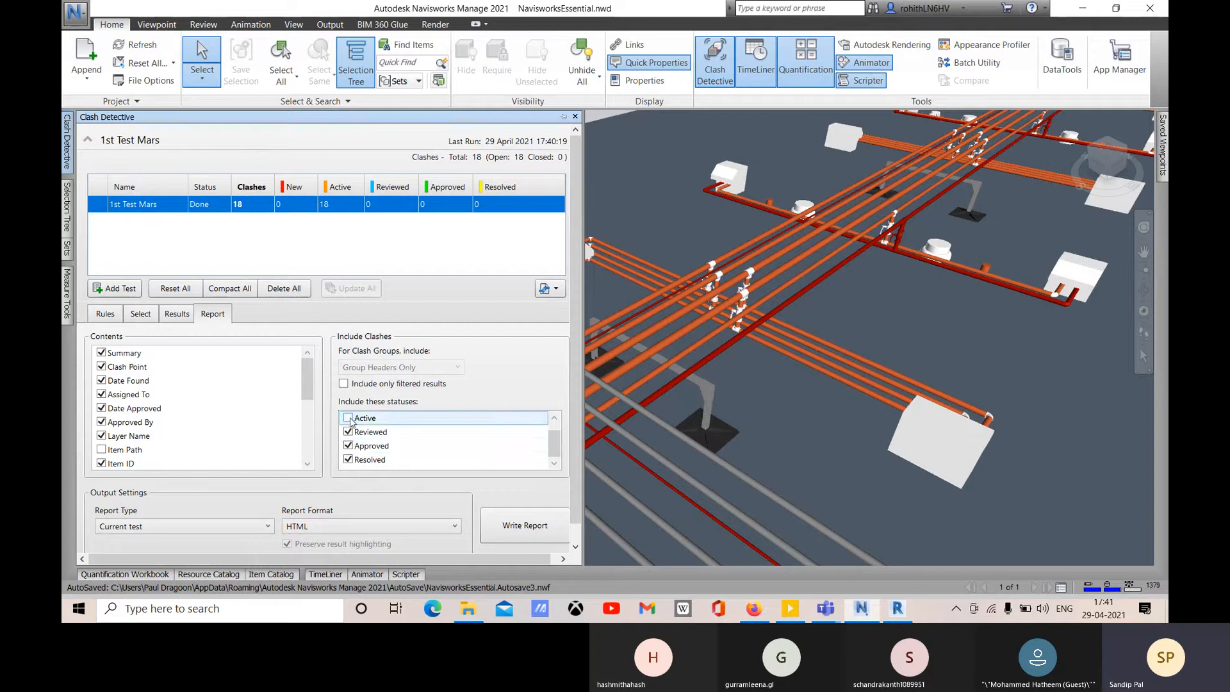
click(349, 460)
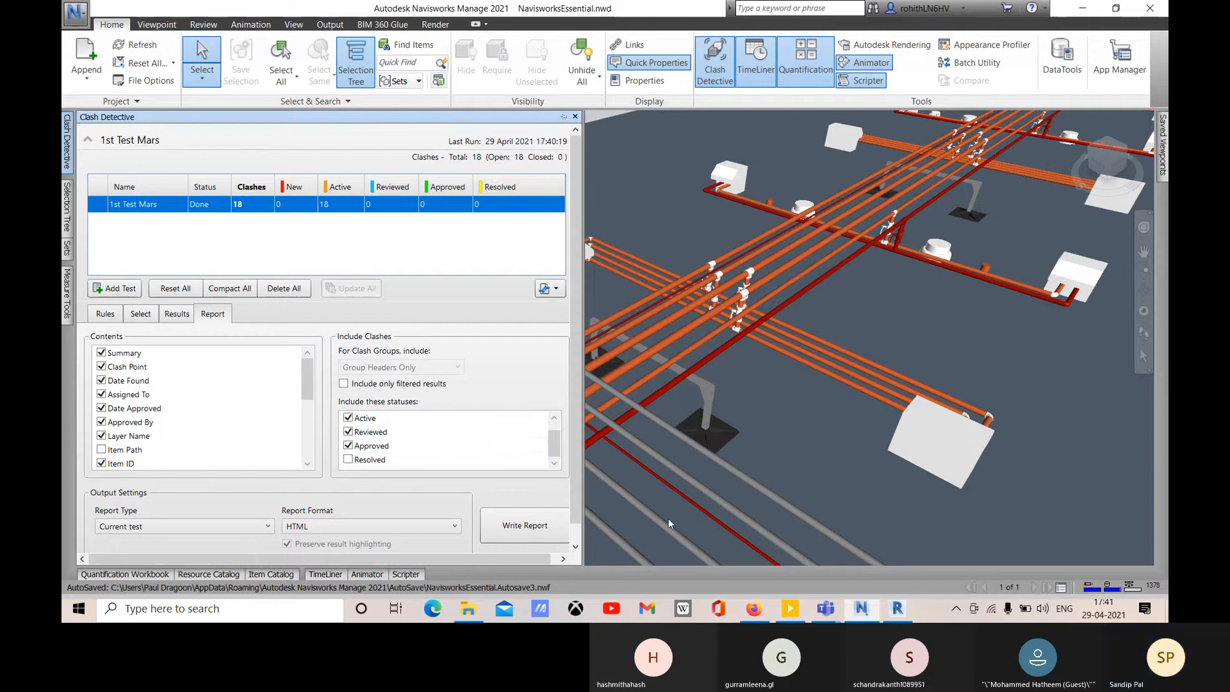
- Write the report to the Desktop as 1st Test Mars.html, overwriting the old copy
click(520, 524)
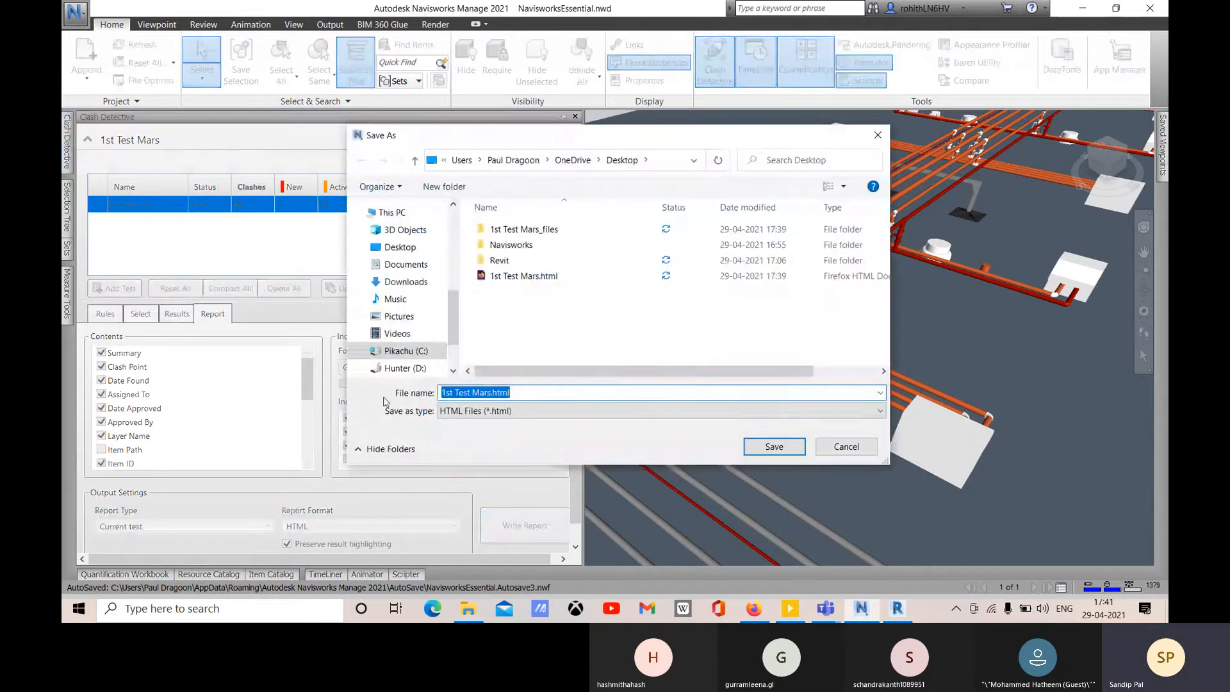
click(777, 447)
click(648, 306)
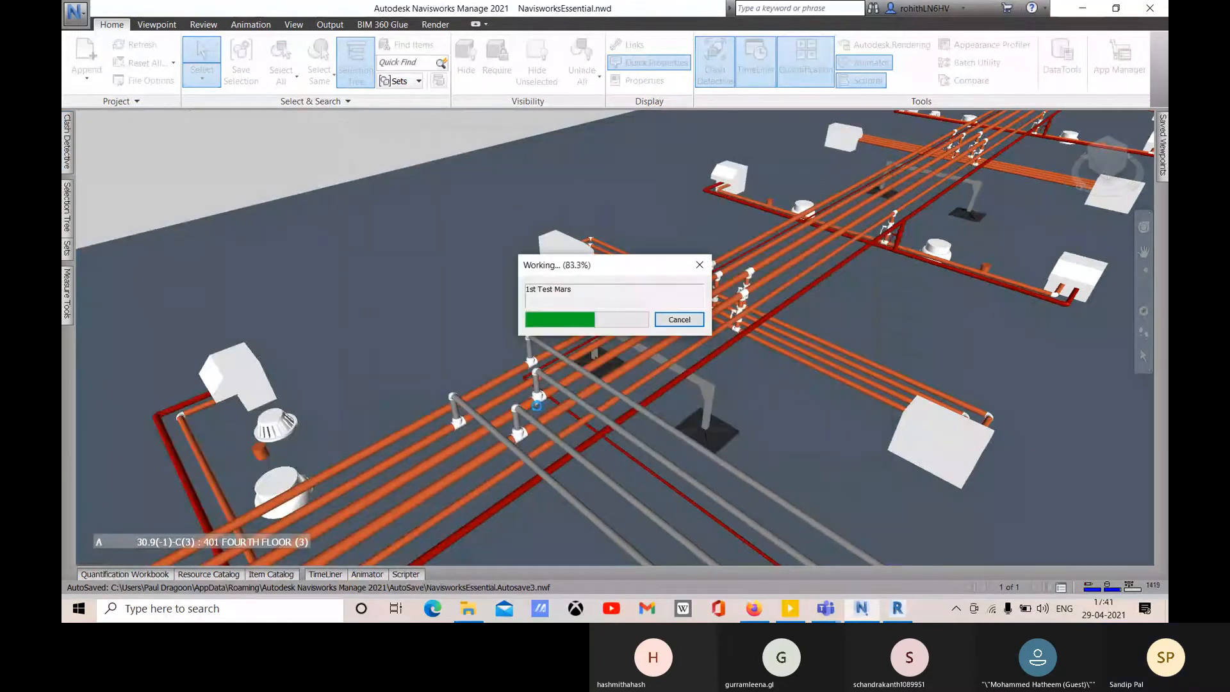
- Open 1st Test Mars.html from the Desktop in Firefox
click(468, 608)
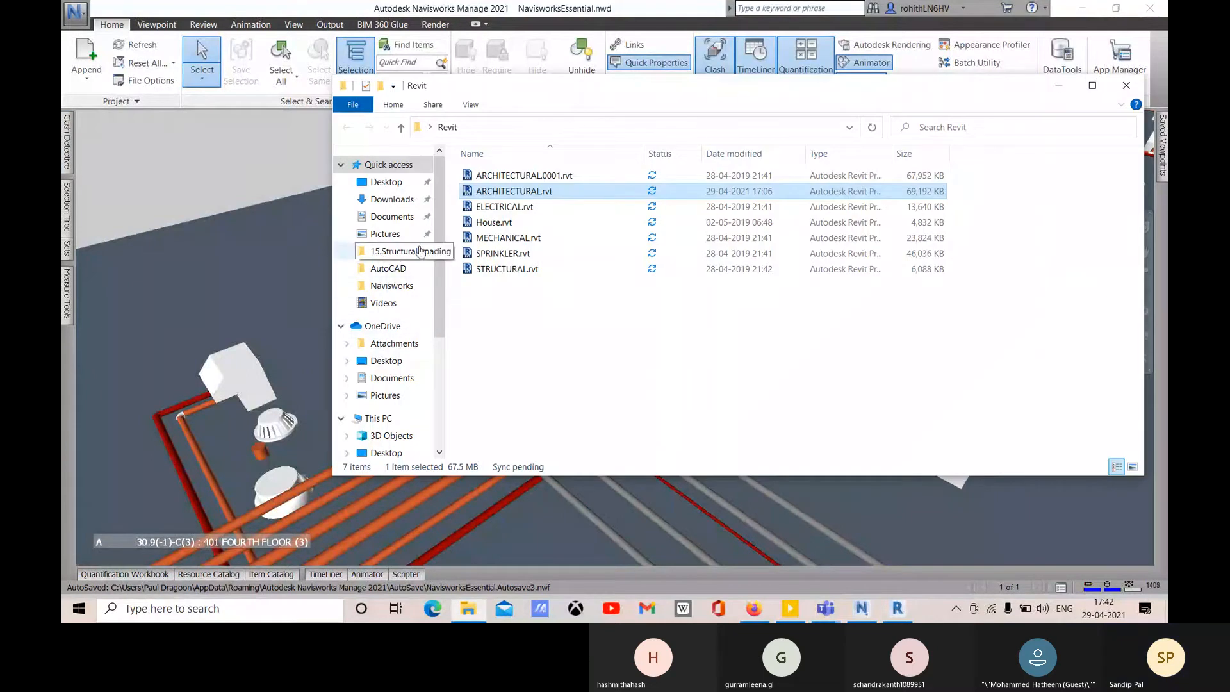
click(386, 183)
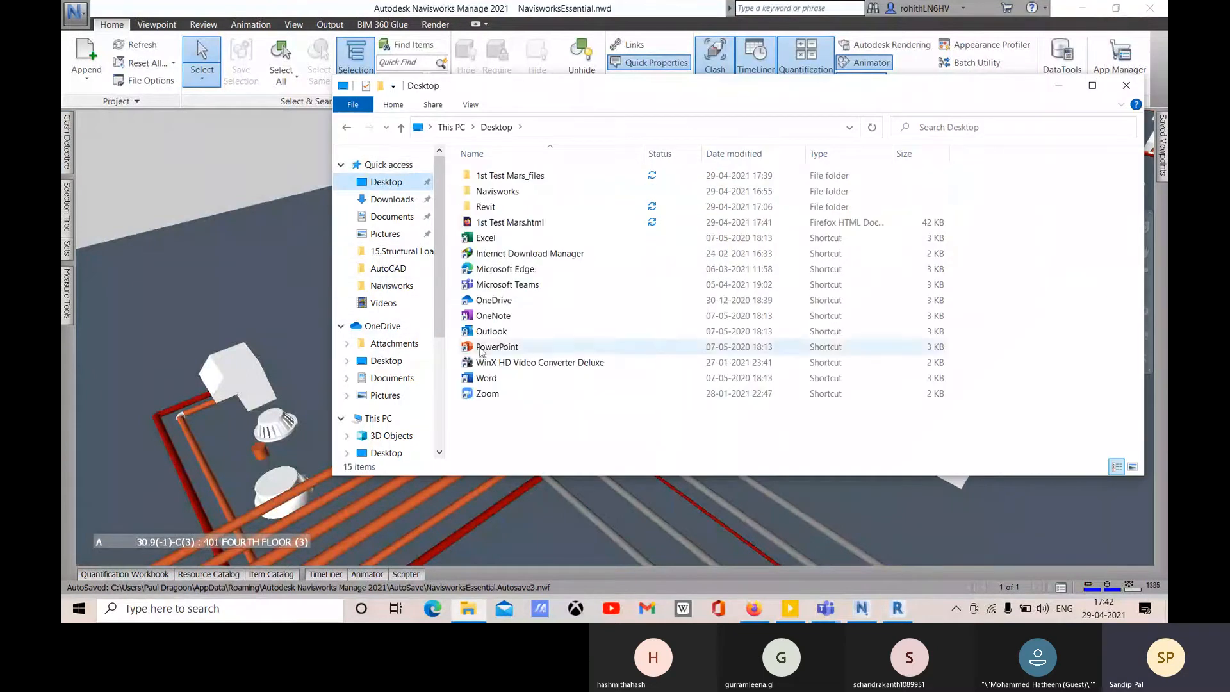
click(523, 225)
double_click(523, 225)
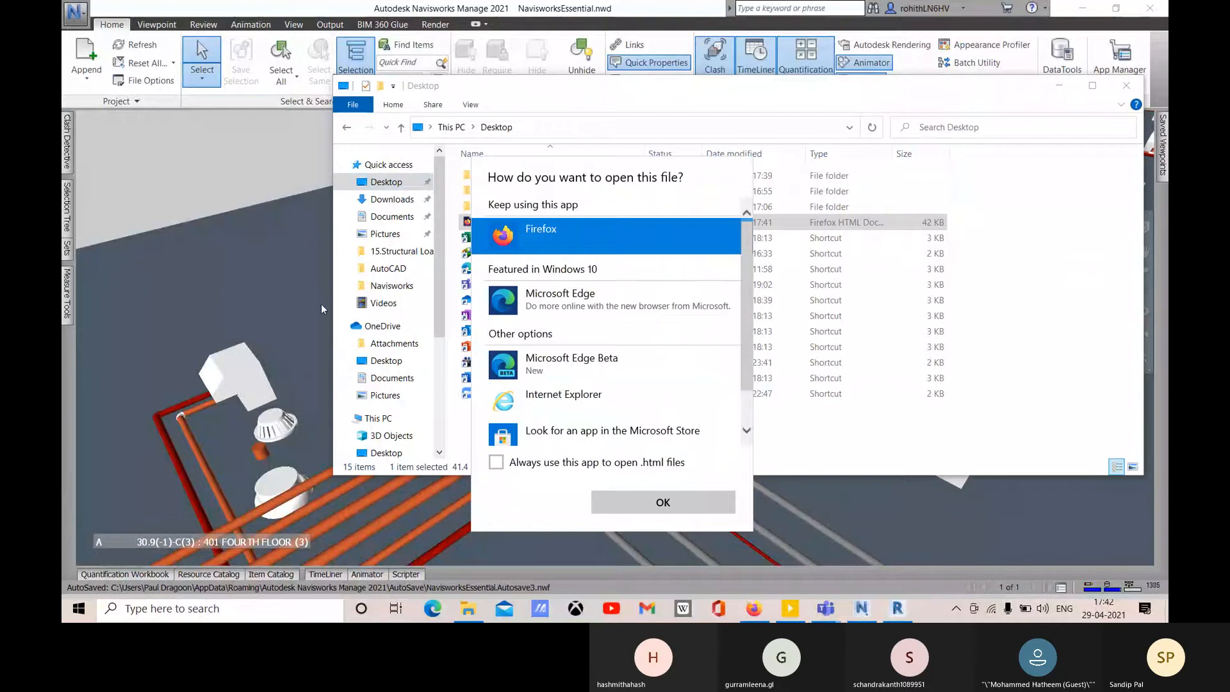
click(651, 503)
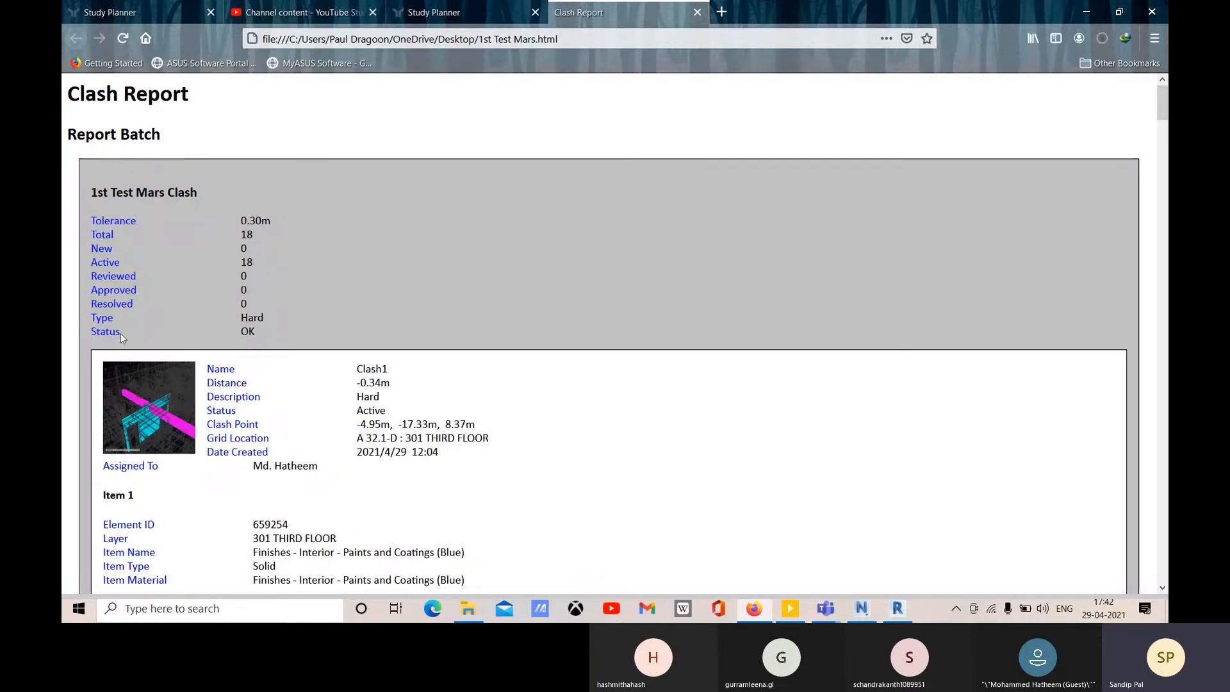
- Scroll through the report summary and Clash1 details, then return to Navisworks
scroll(330, 327, down, 1)
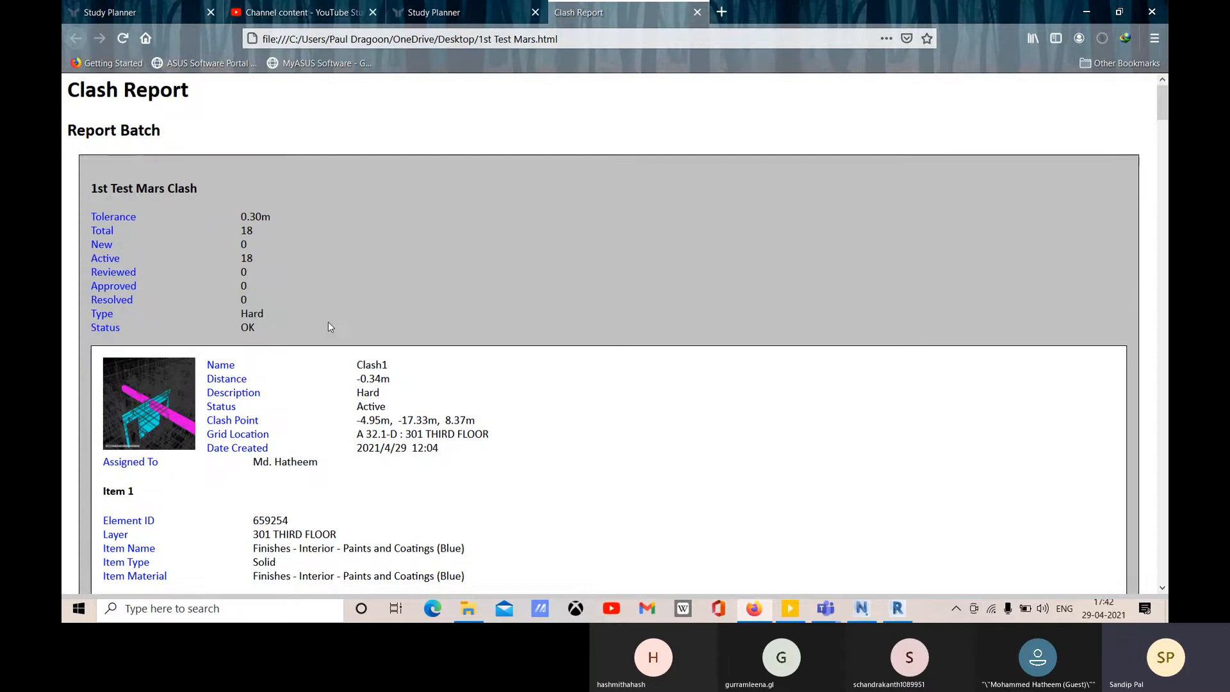
scroll(330, 327, down, 2)
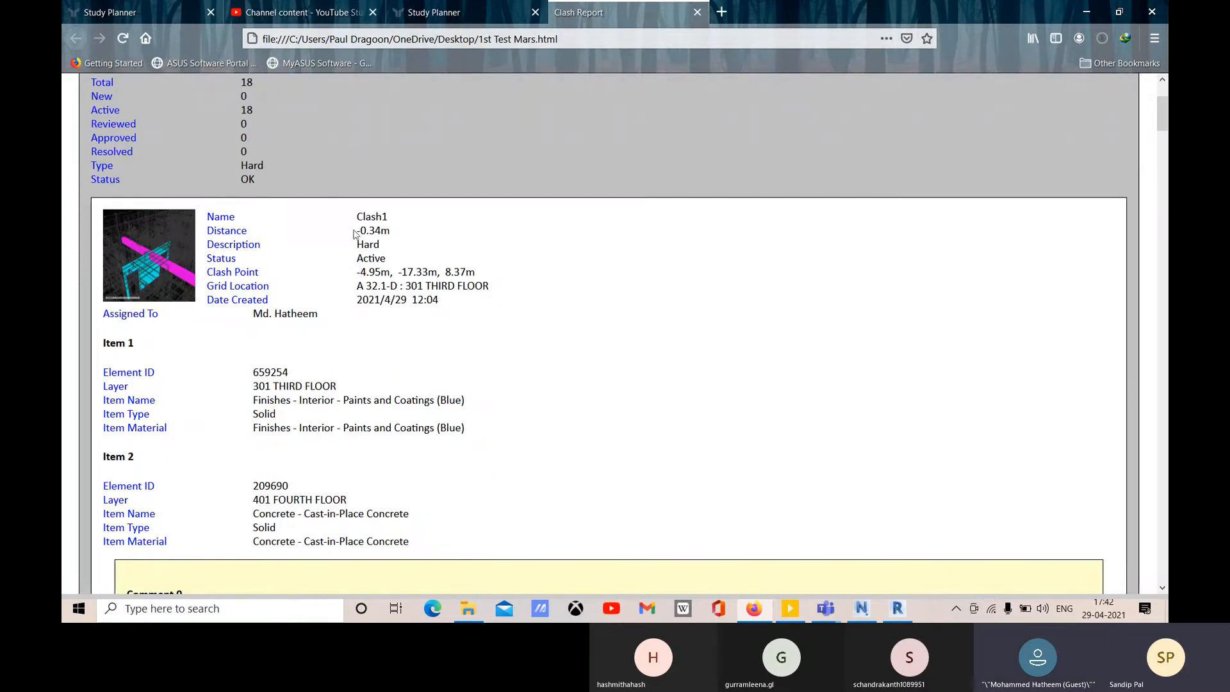
scroll(354, 234, up, 1)
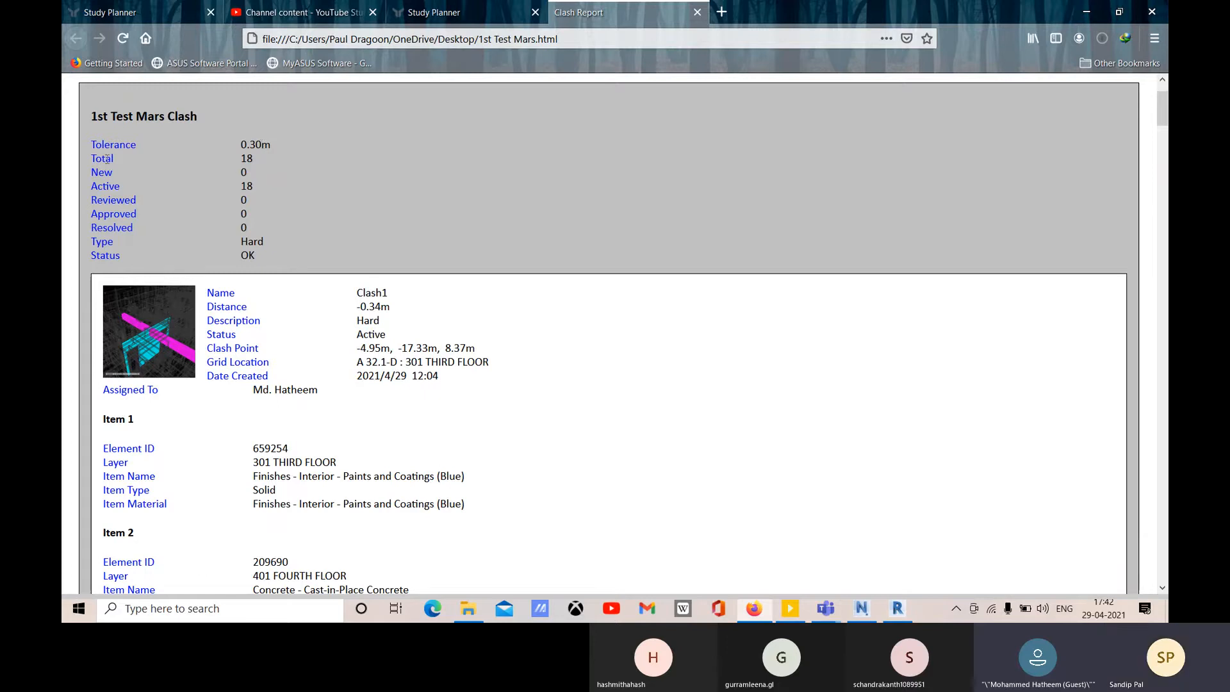
click(860, 614)
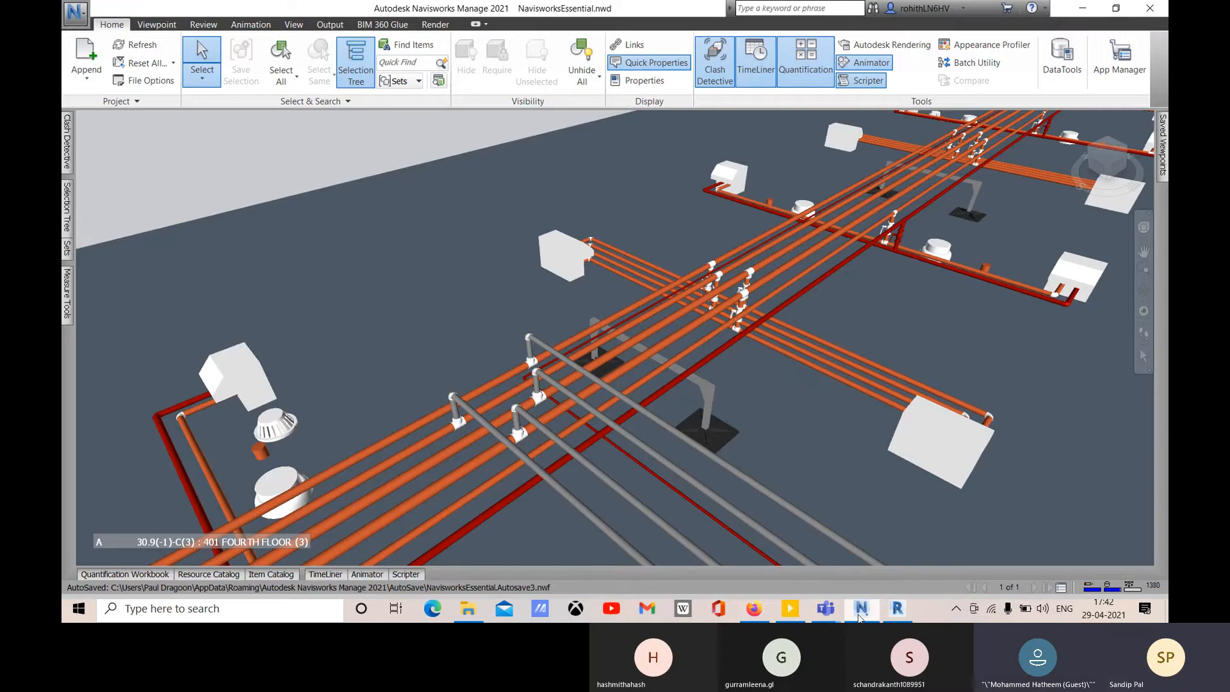
- Glance at the clash test's Select settings, then bring the Firefox report back
click(141, 313)
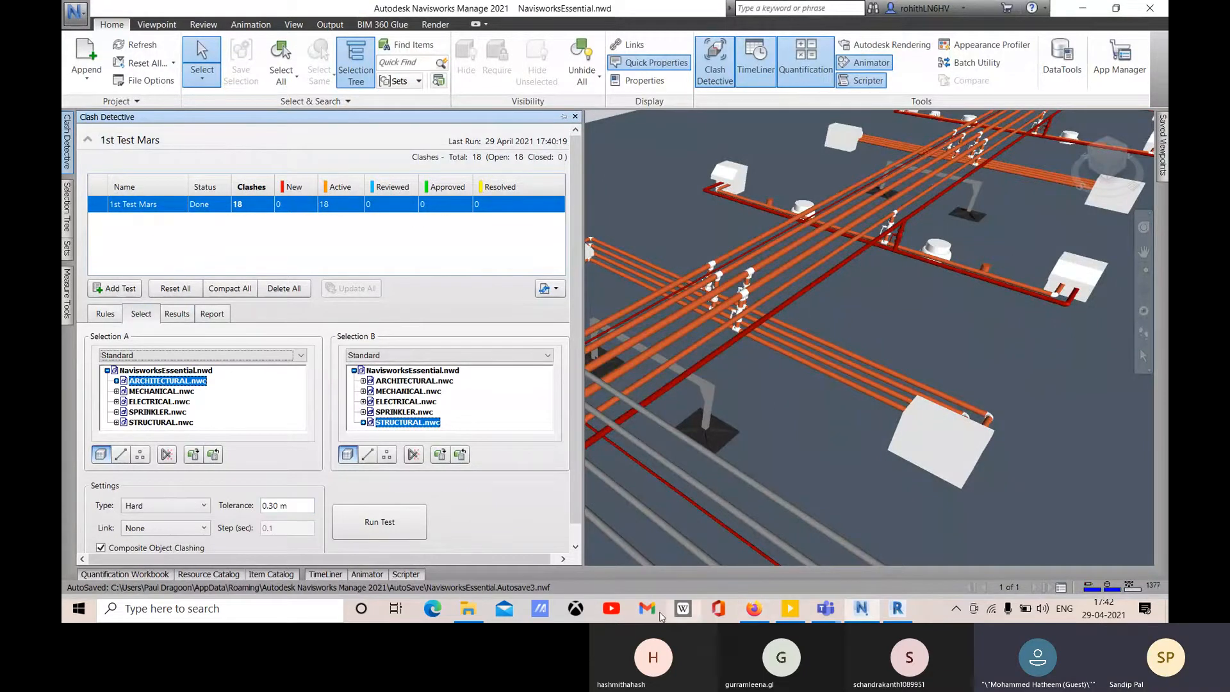
click(754, 608)
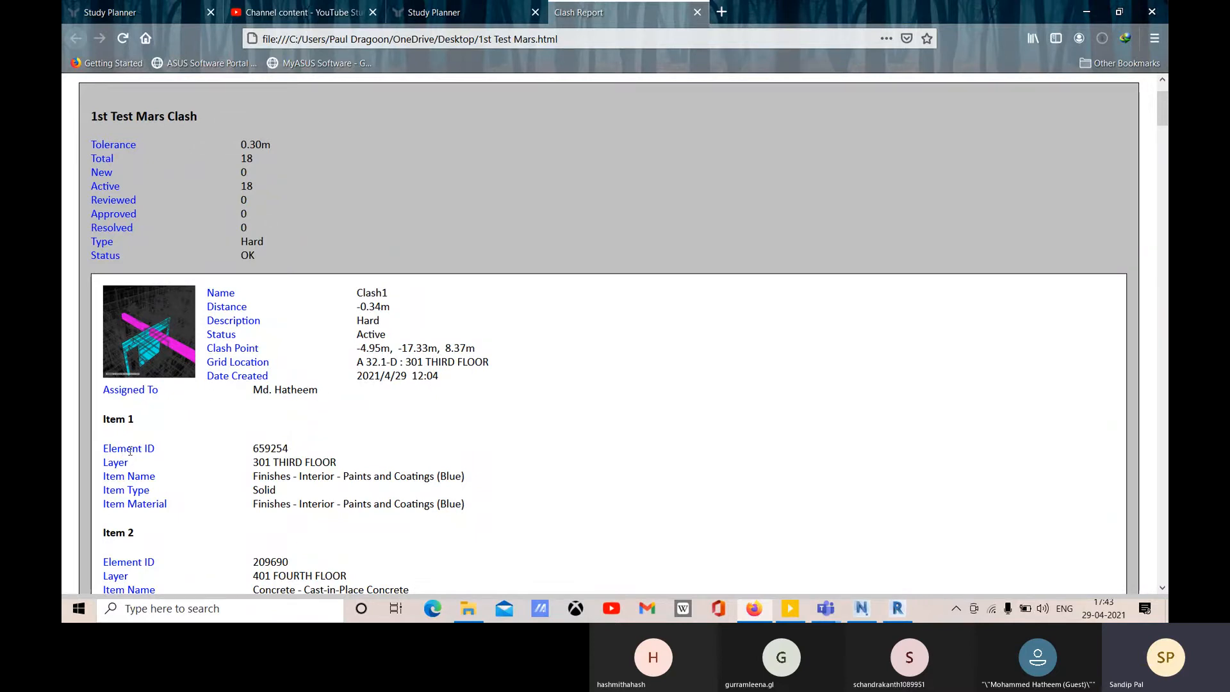
- Read Clash1 through Clash4 in the report, then return to the Navisworks model
scroll(111, 383, down, 2)
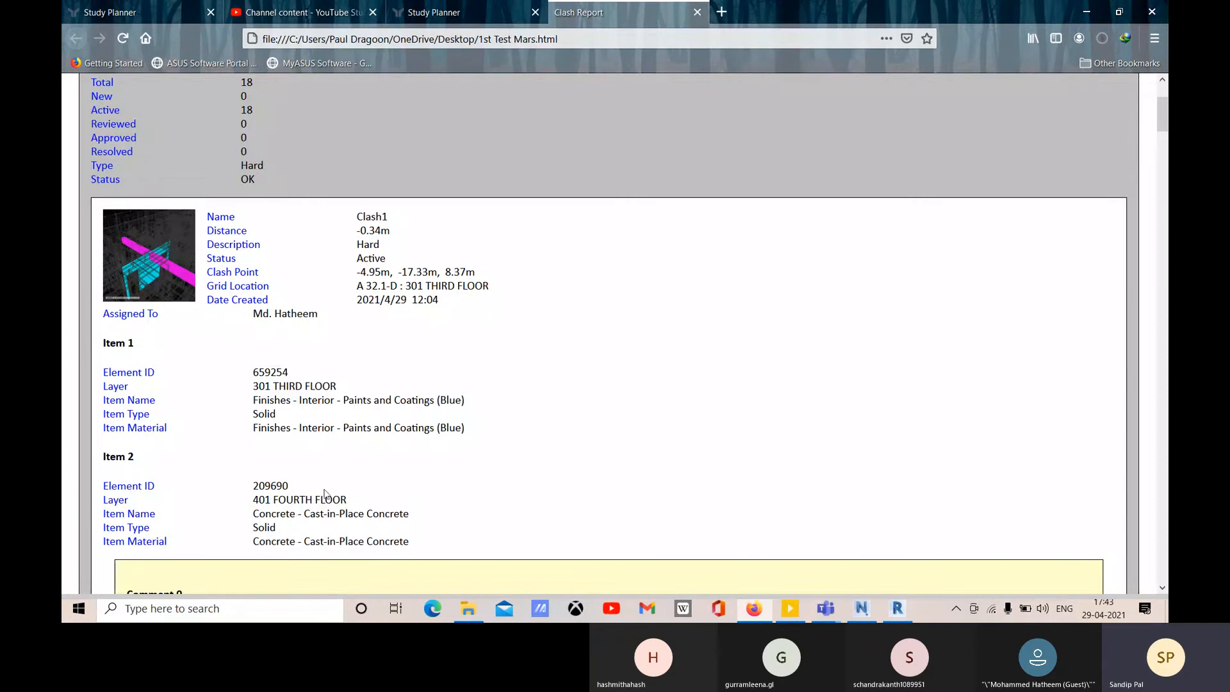
scroll(105, 398, down, 2)
scroll(239, 365, down, 4)
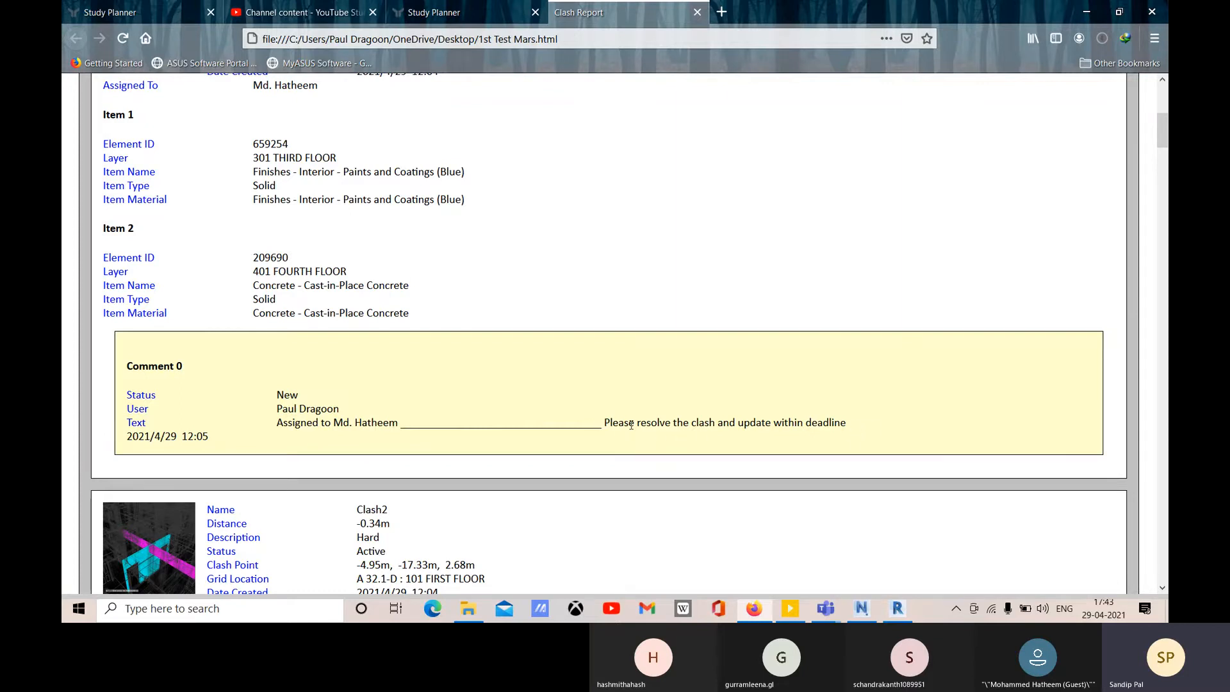
scroll(630, 424, down, 5)
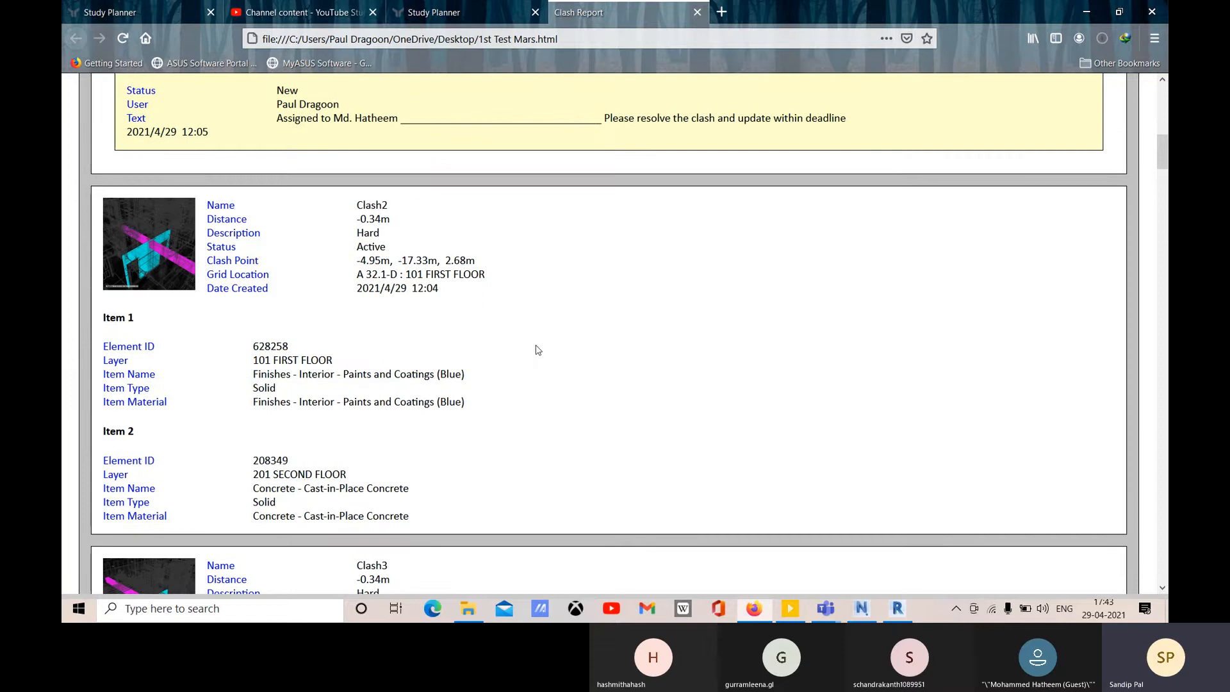
scroll(535, 349, down, 1)
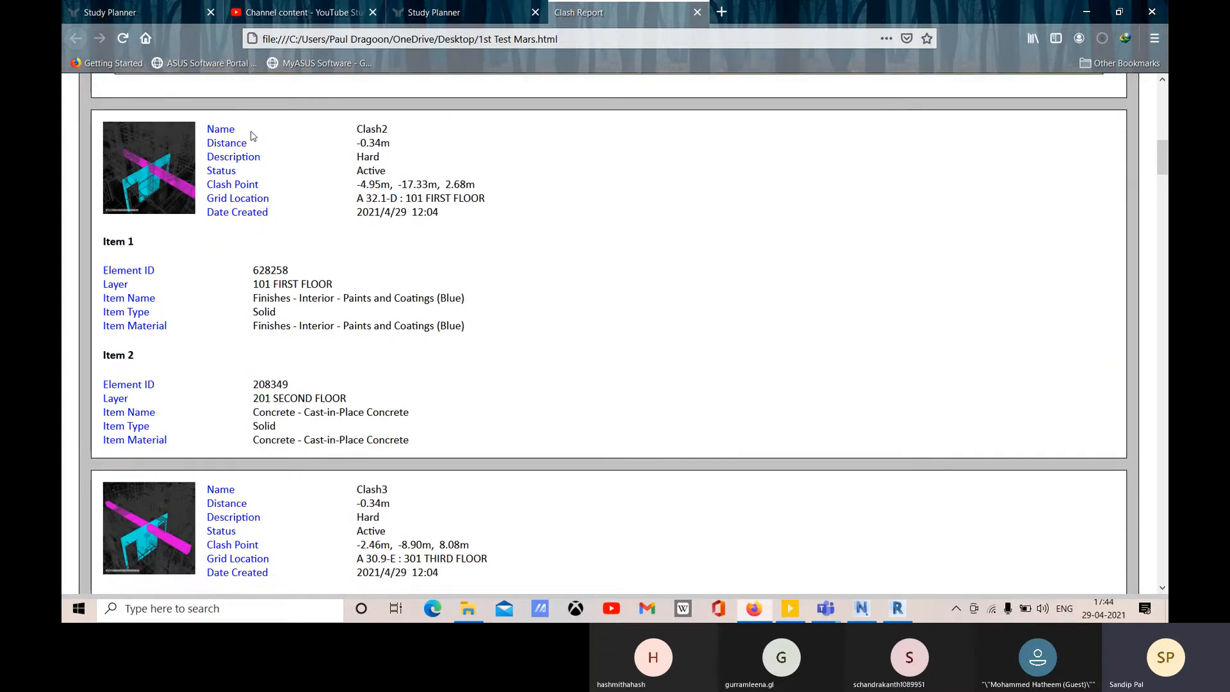
scroll(352, 261, down, 8)
scroll(743, 275, up, 20)
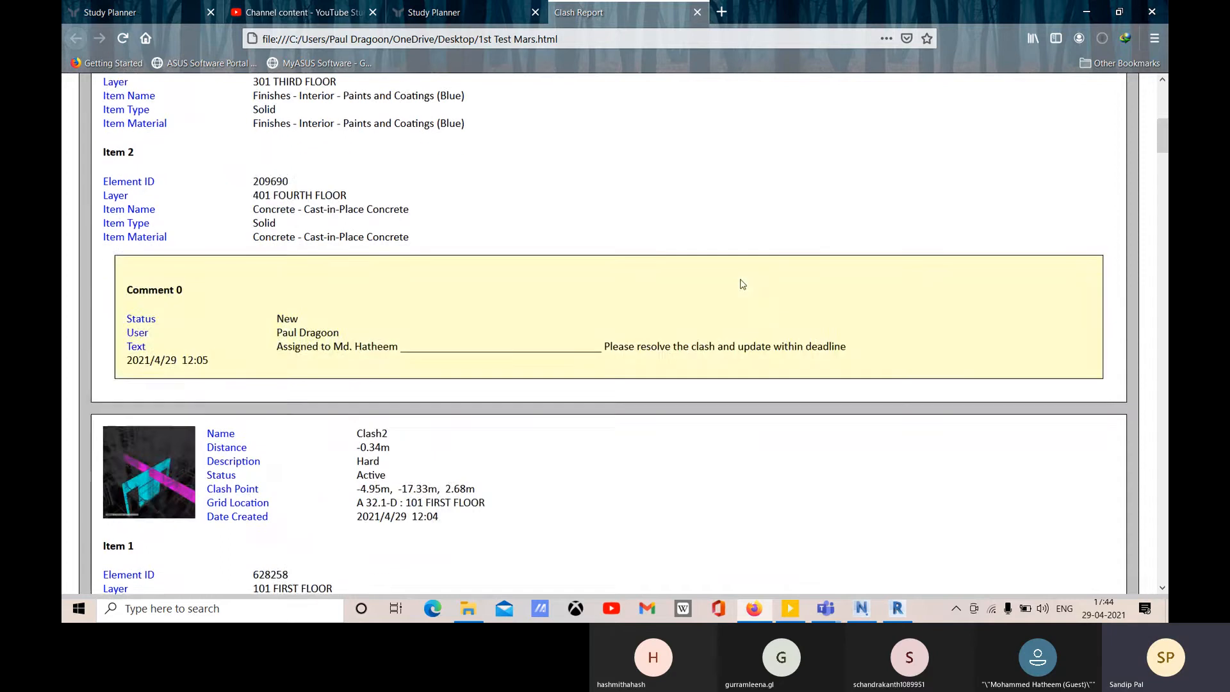
click(862, 608)
scroll(619, 332, down, 3)
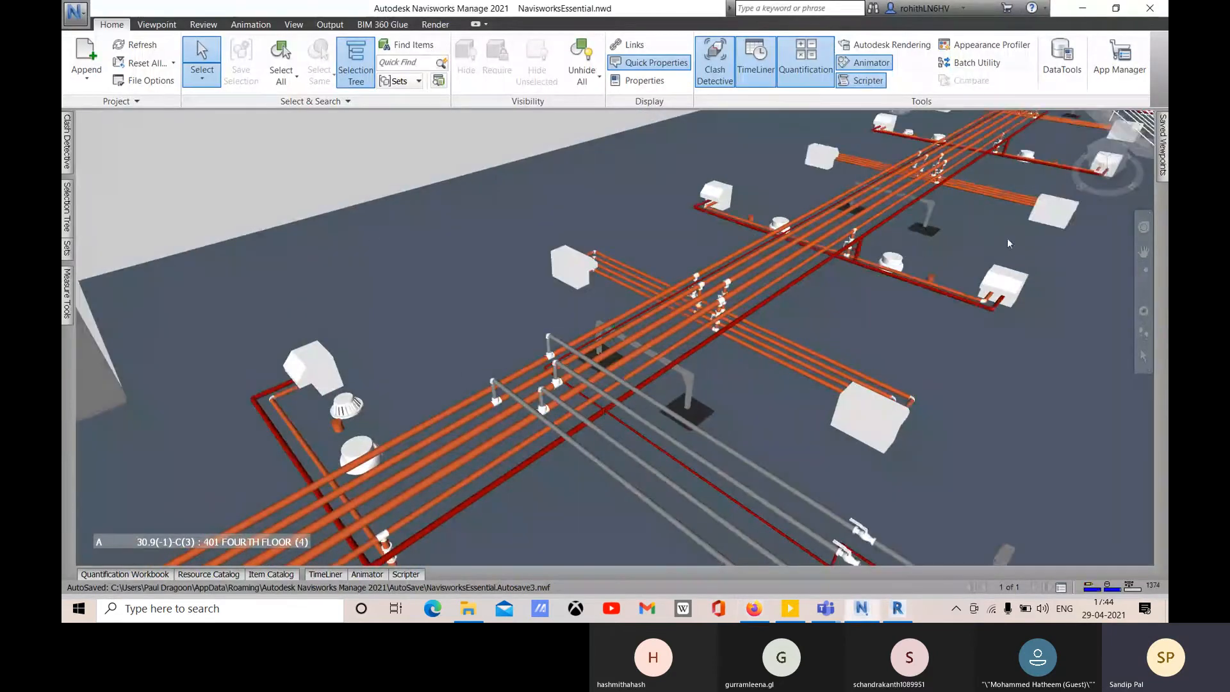
- From Clash Detective Results, jump to Clash9, then Clash1, and pan and zoom onto Clash1's elements
click(67, 143)
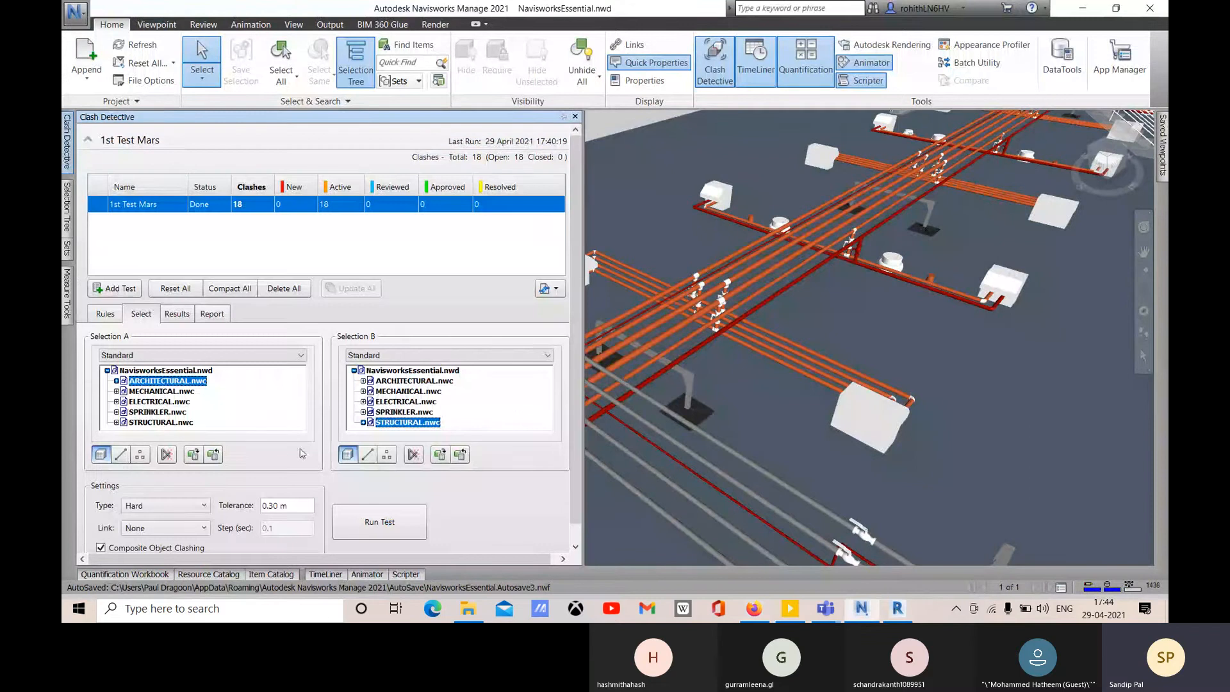
click(176, 314)
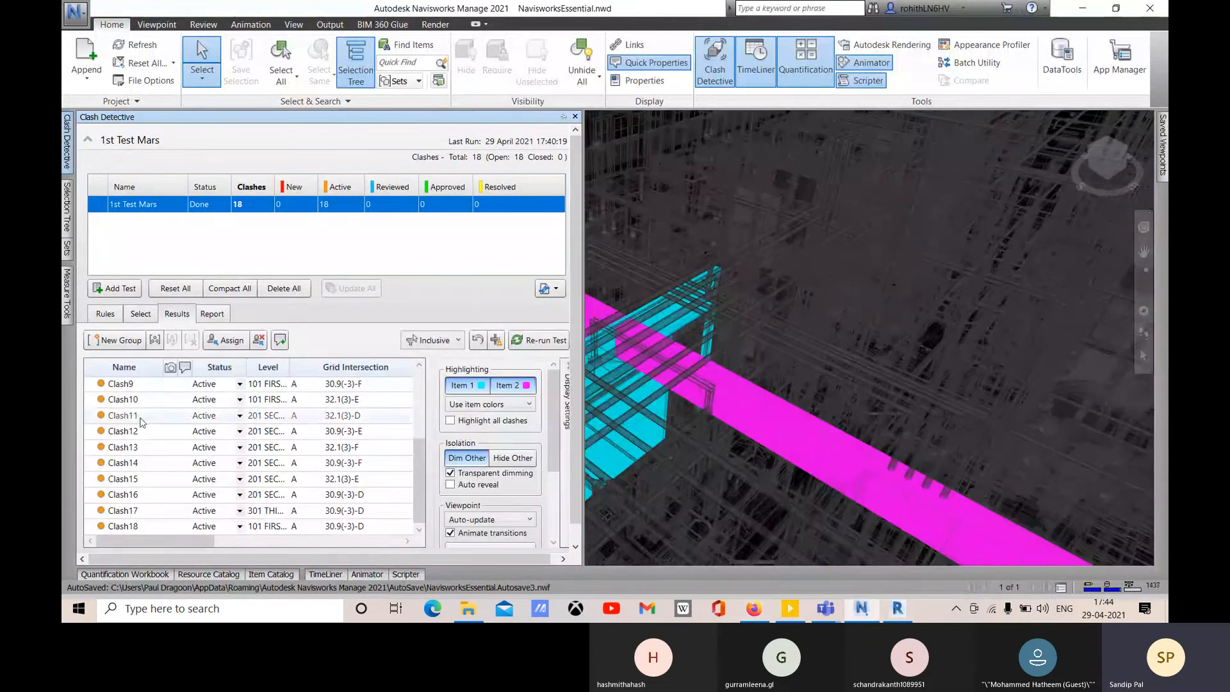
scroll(132, 390, down, 3)
click(132, 384)
scroll(147, 384, up, 3)
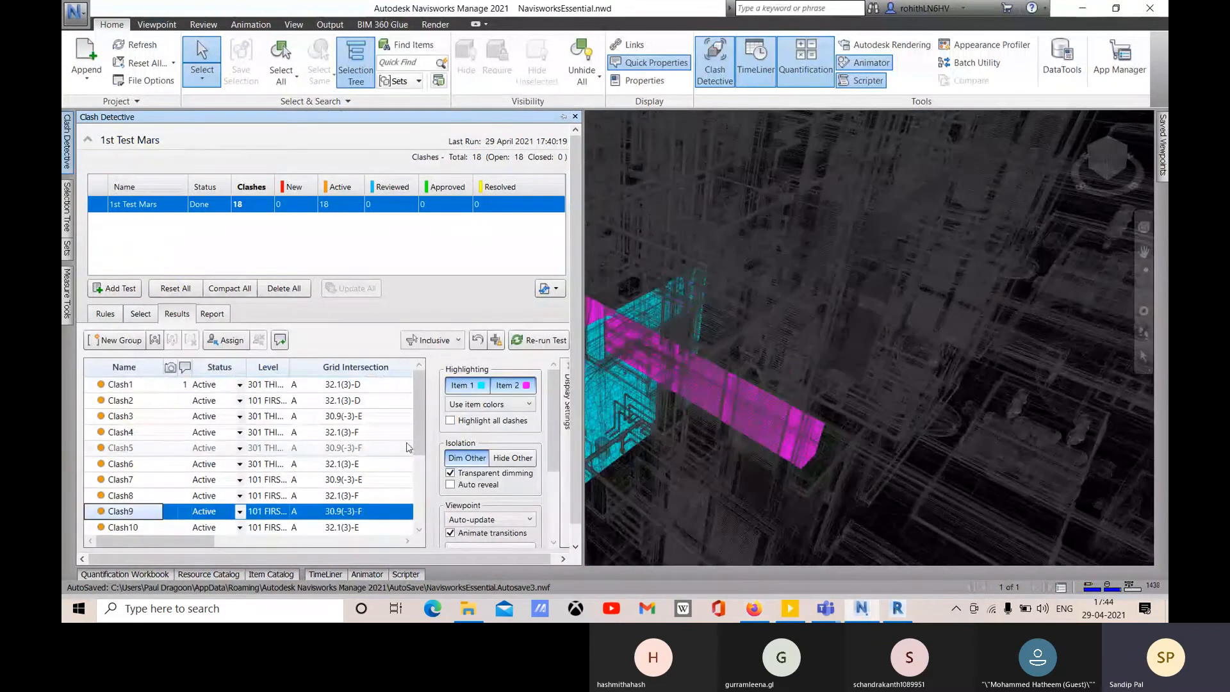
click(151, 384)
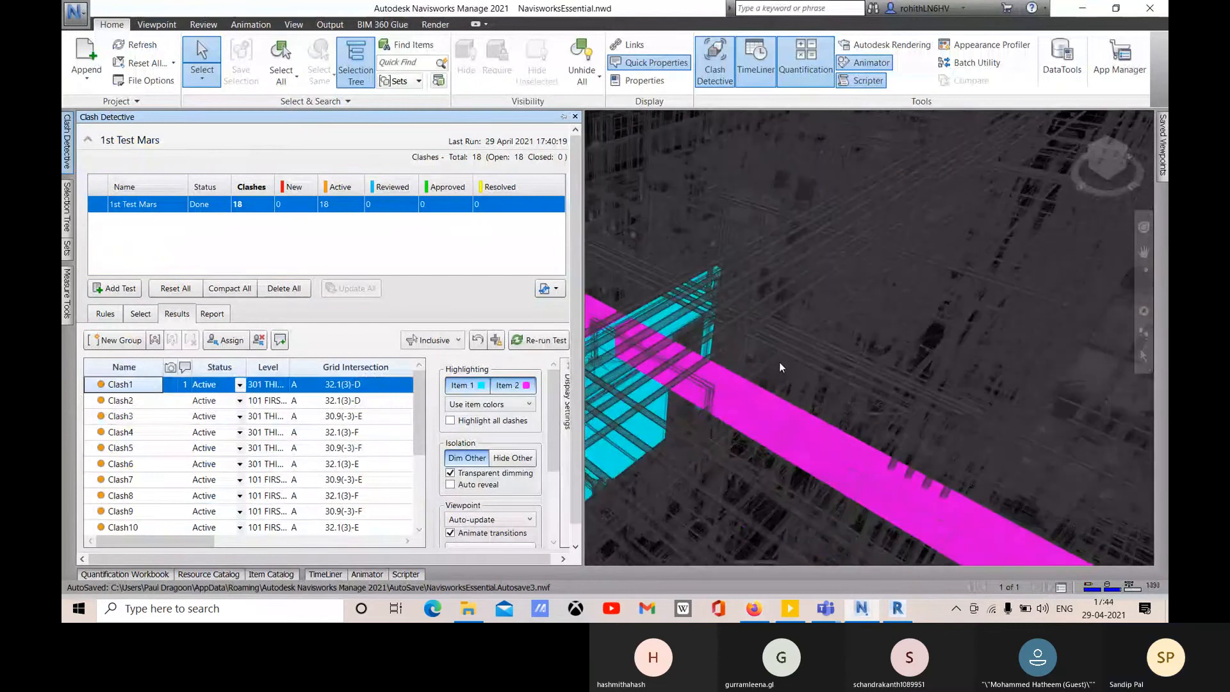
middle_drag(779, 363, 934, 301)
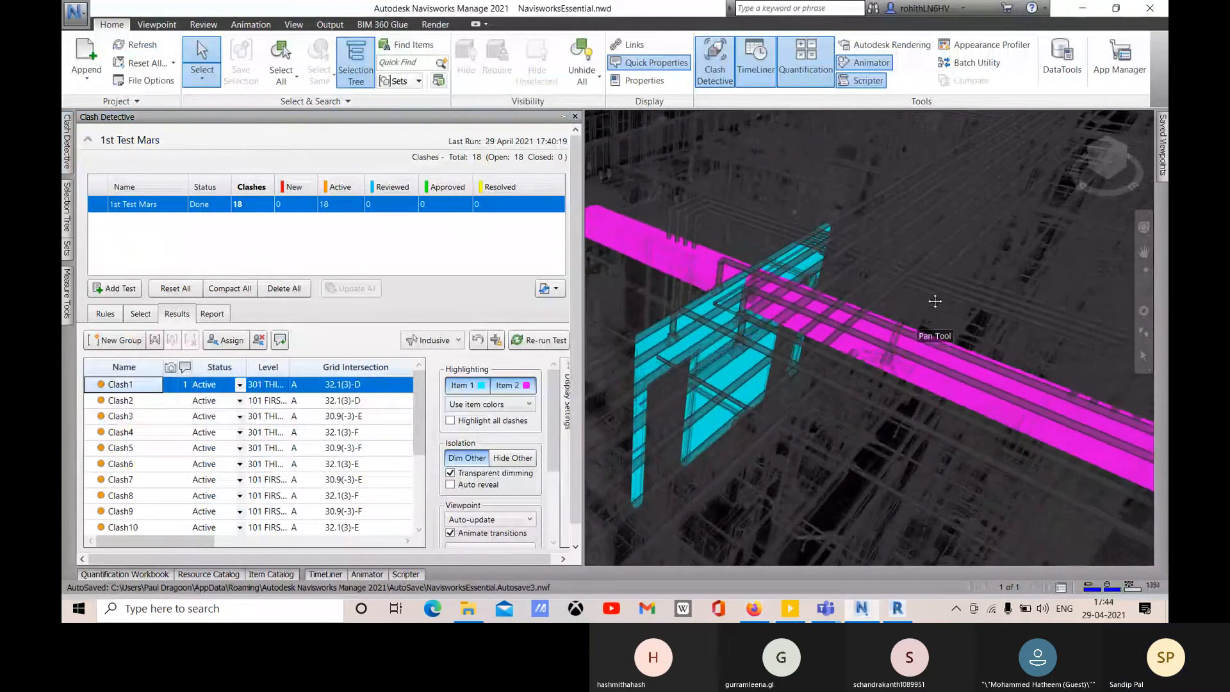
scroll(727, 386, up, 4)
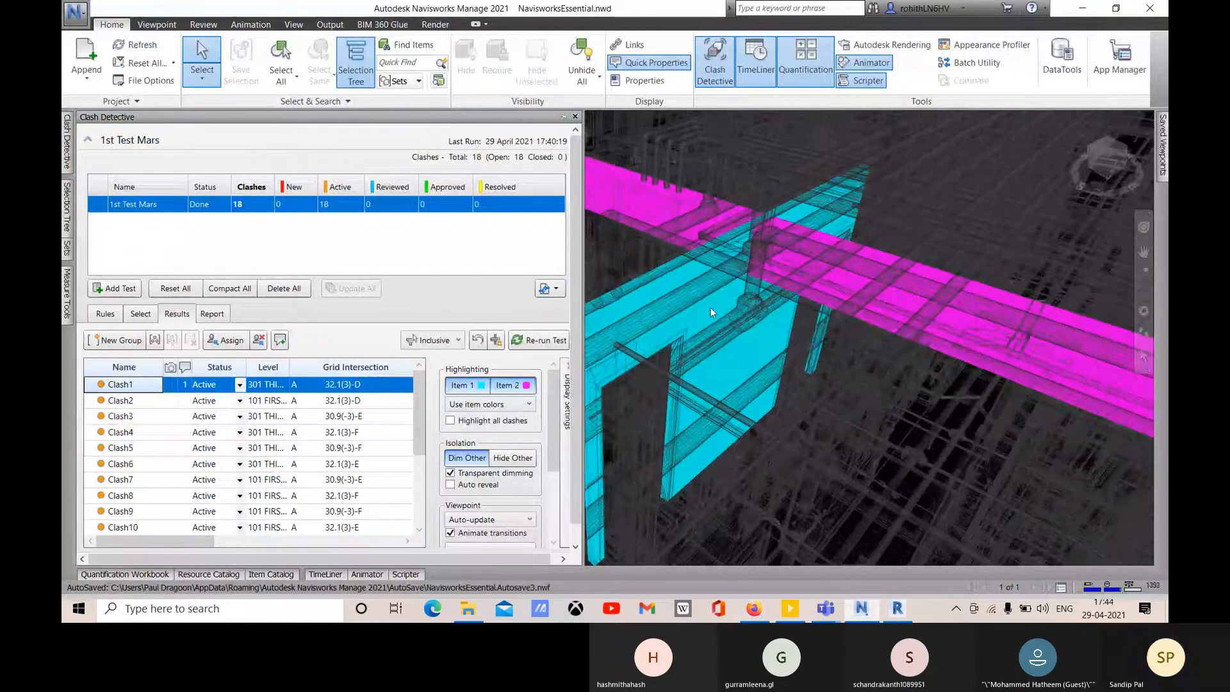
- In Revit, glance at the External Tools list, close the ARCHITECTURAL {3D} view, and return to Navisworks
click(909, 617)
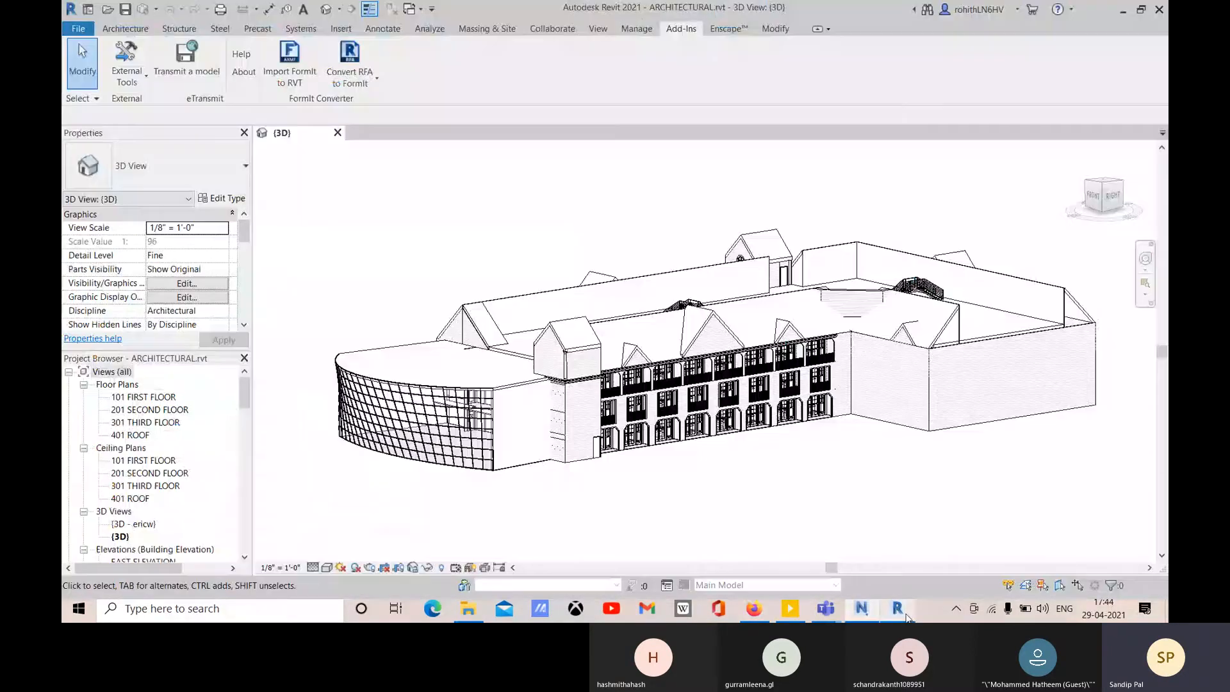
click(146, 79)
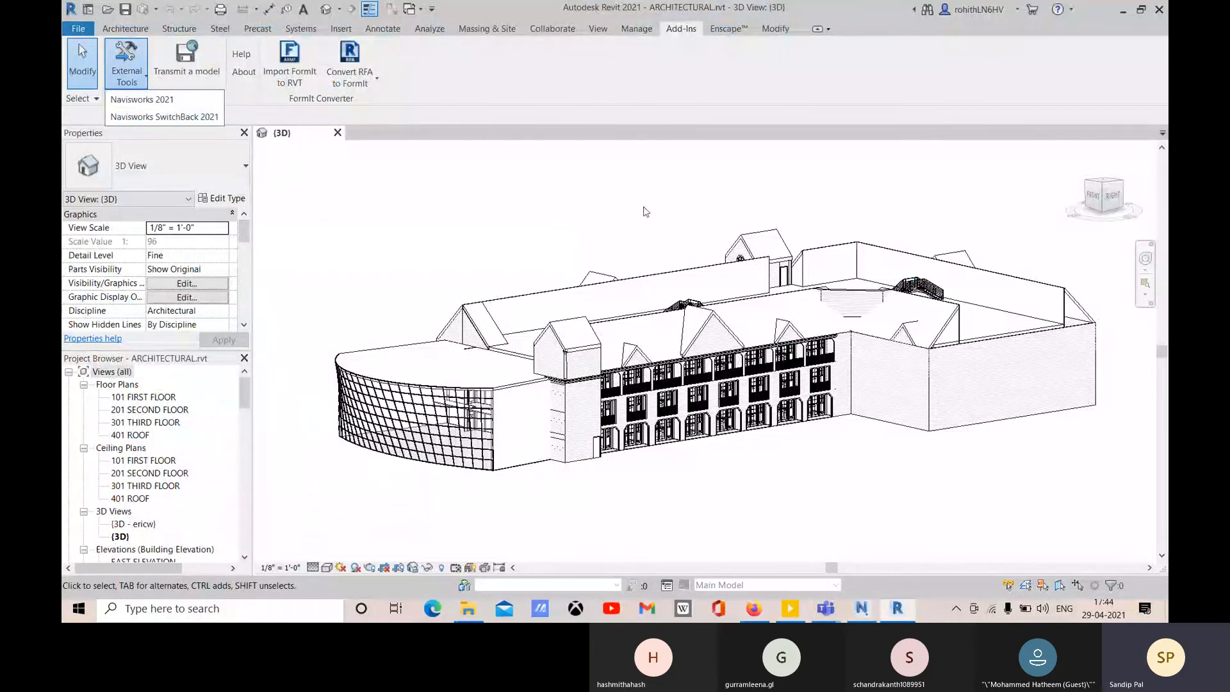
click(143, 117)
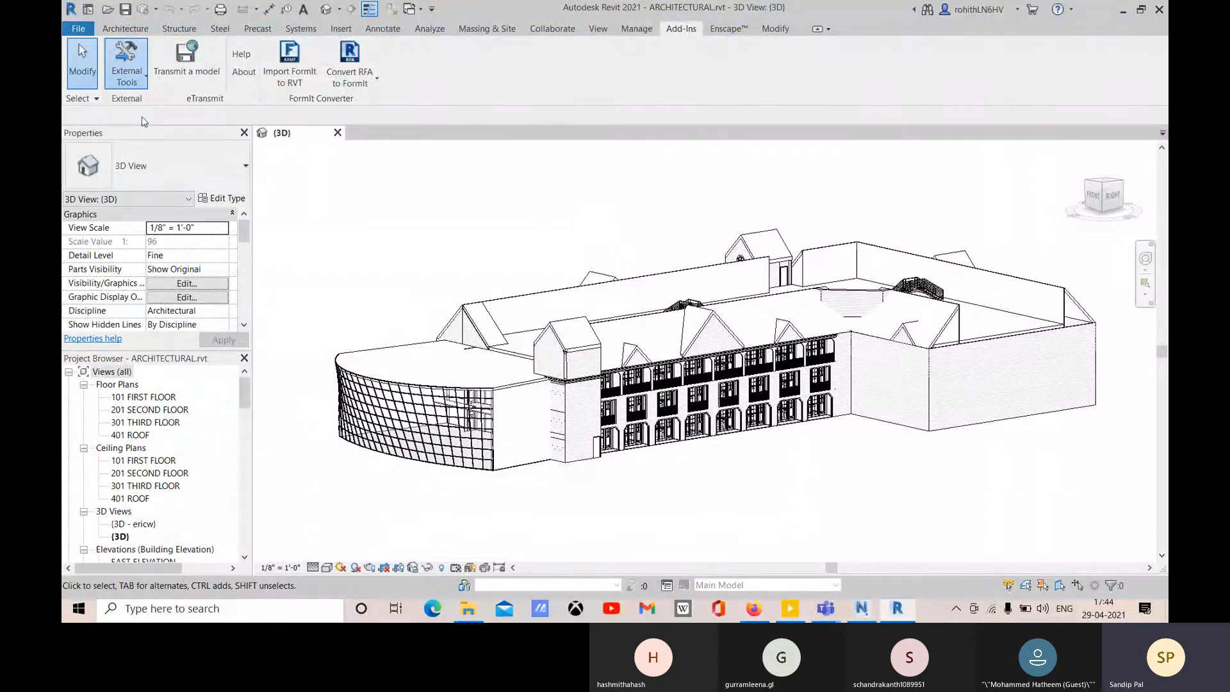
click(336, 133)
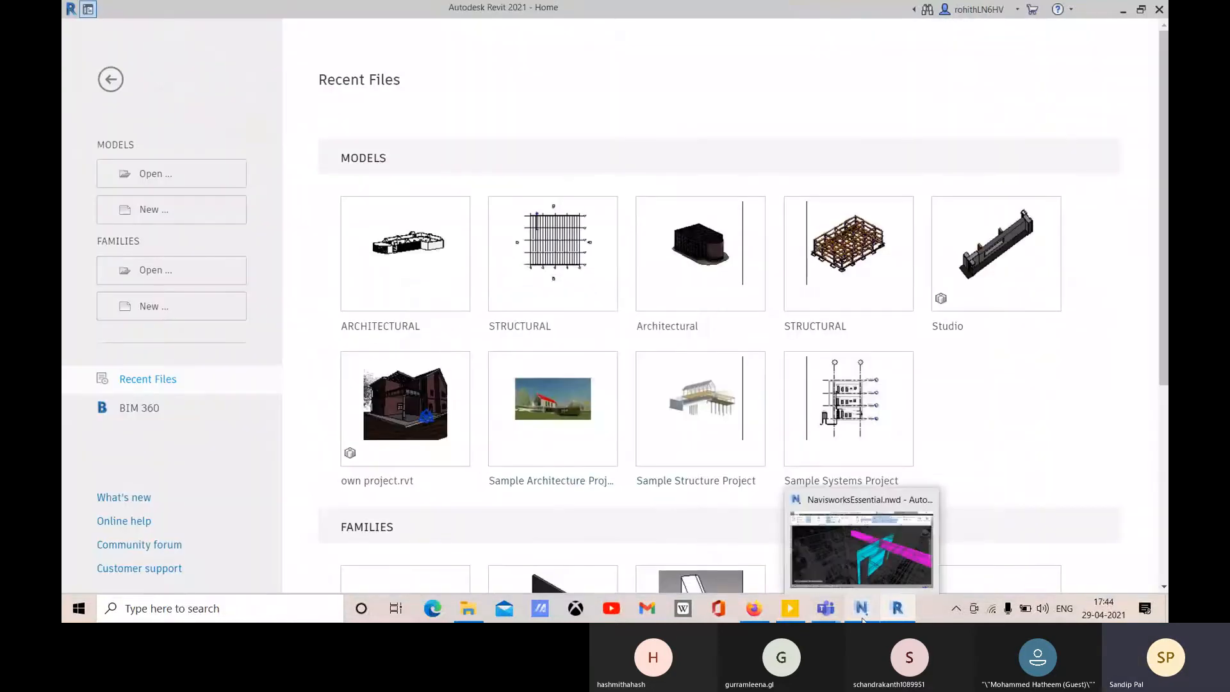
click(862, 612)
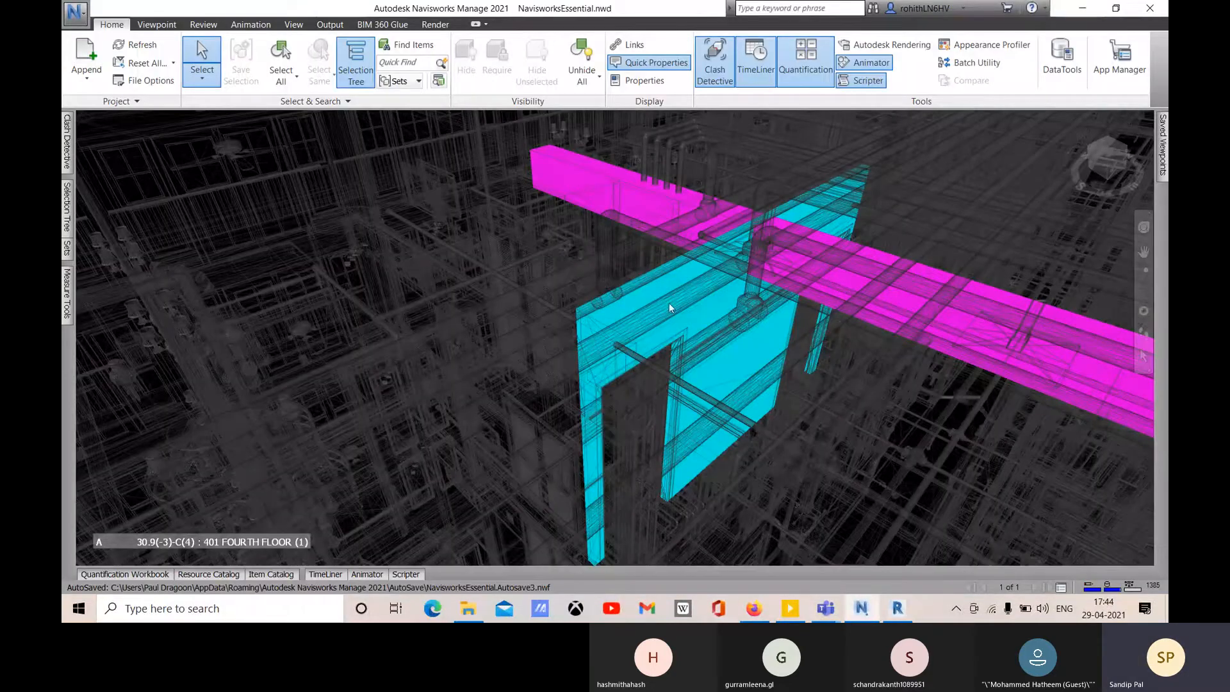
- Select a model element and review the clash test's Select and Rules tabs before returning to Results
click(734, 356)
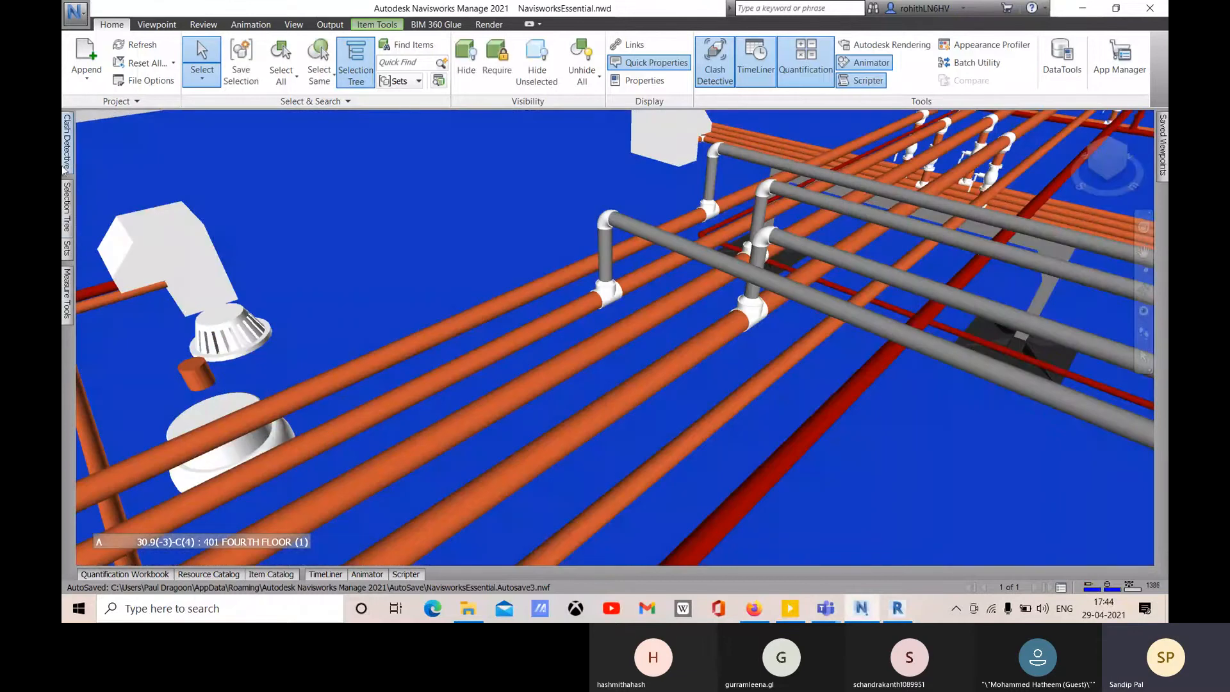
mouse_move(66, 141)
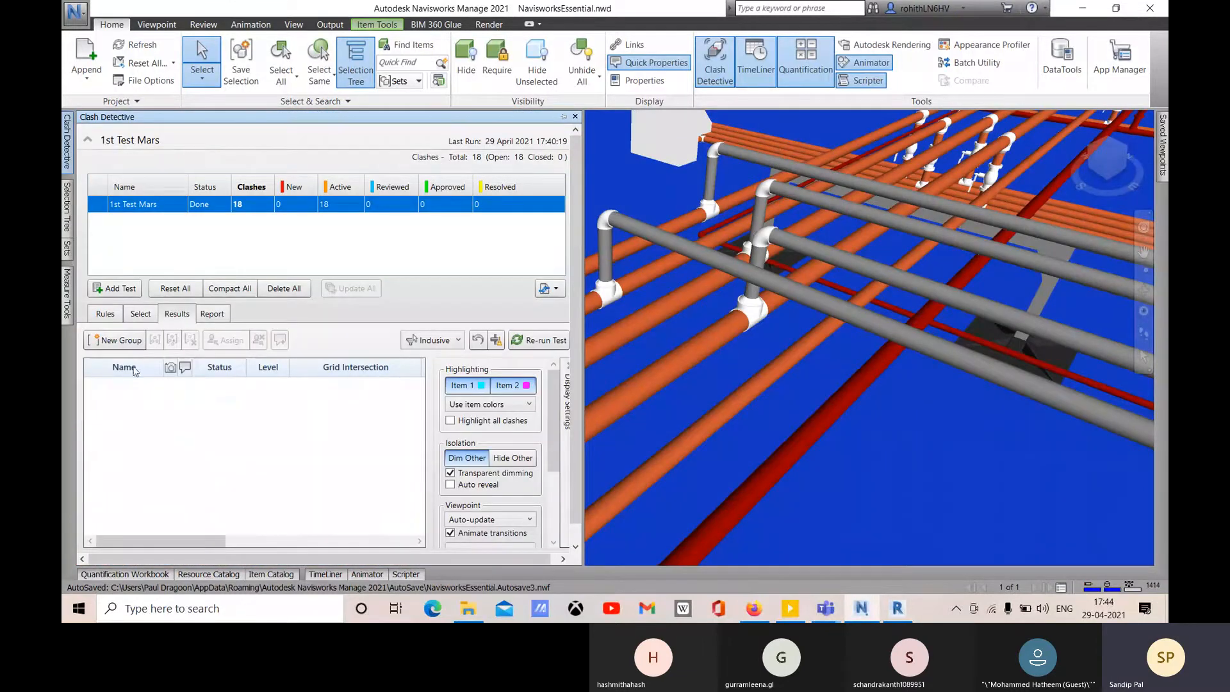
click(141, 313)
click(105, 314)
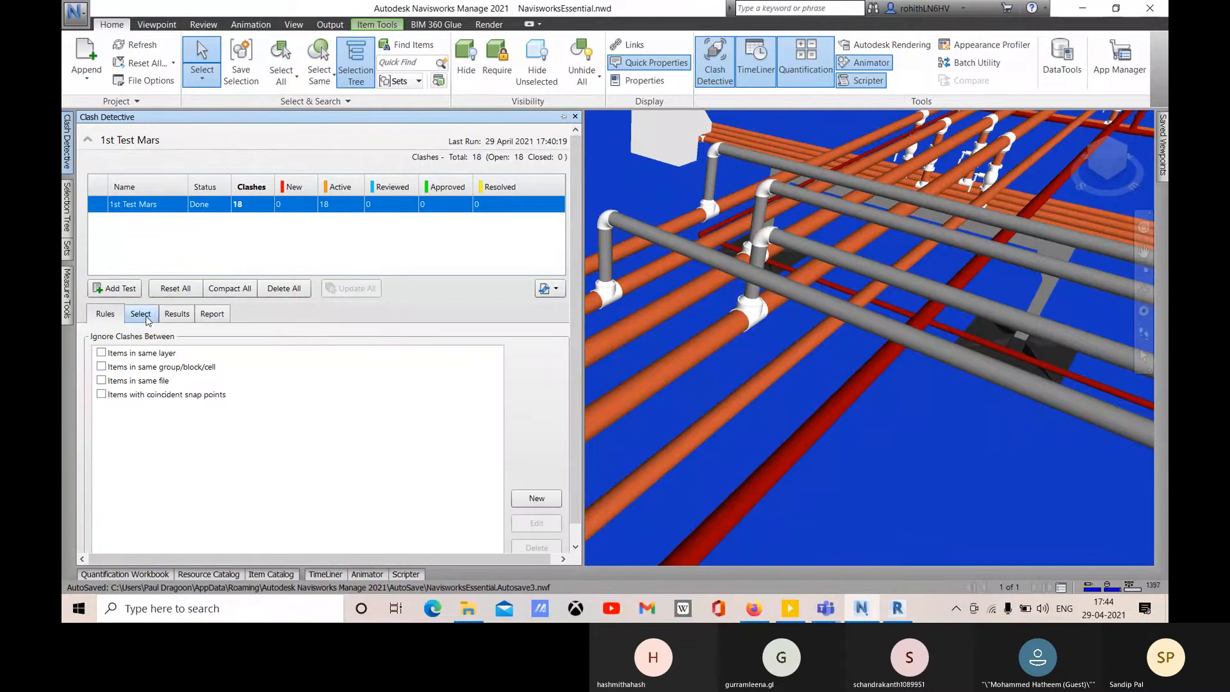
click(141, 314)
click(176, 313)
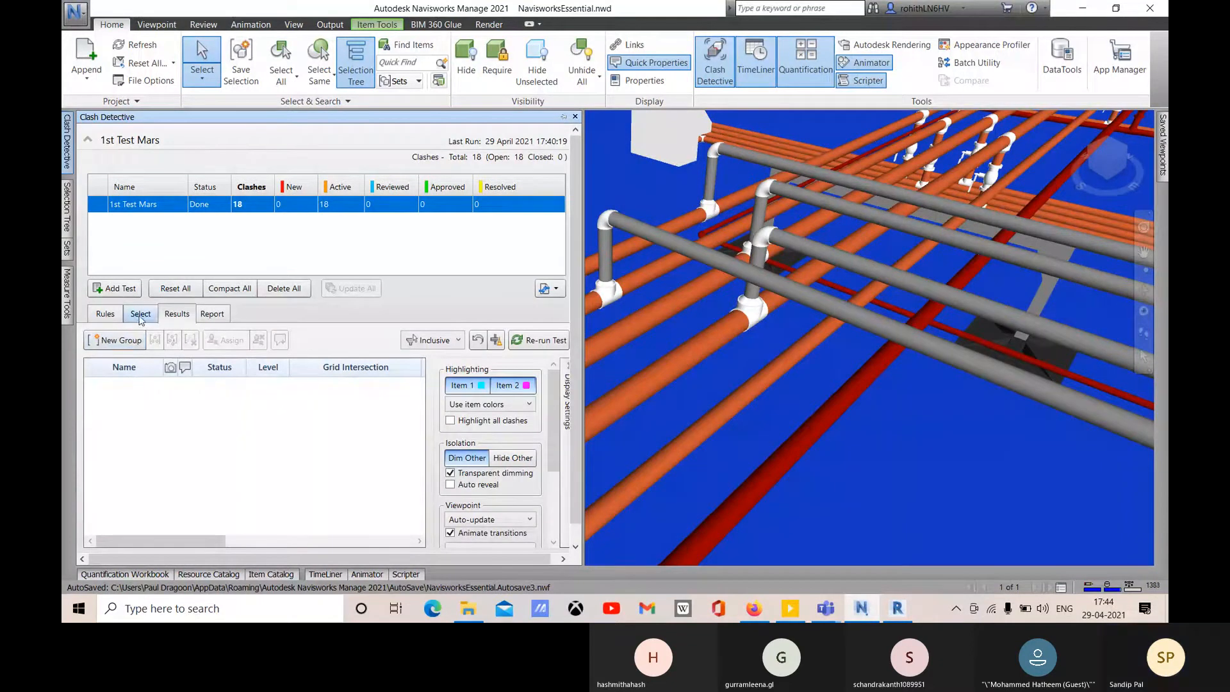
- Re-run 1st Test Mars, accept removing the results filter, and clear the selection
click(538, 340)
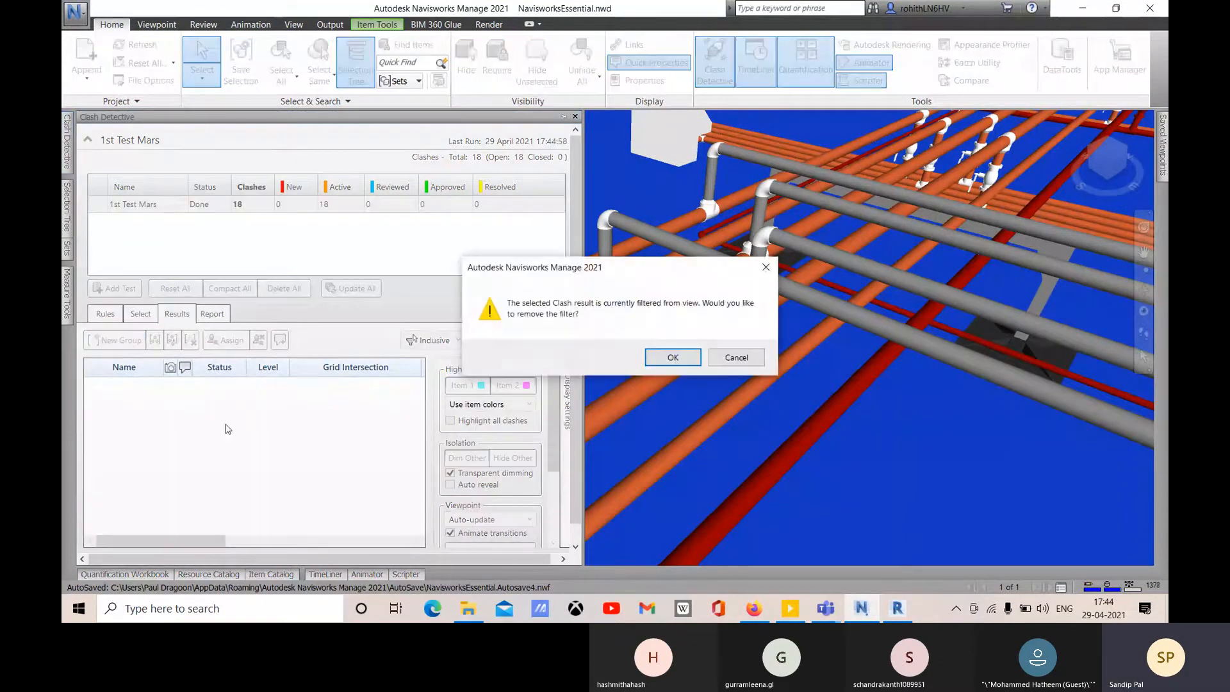
click(681, 357)
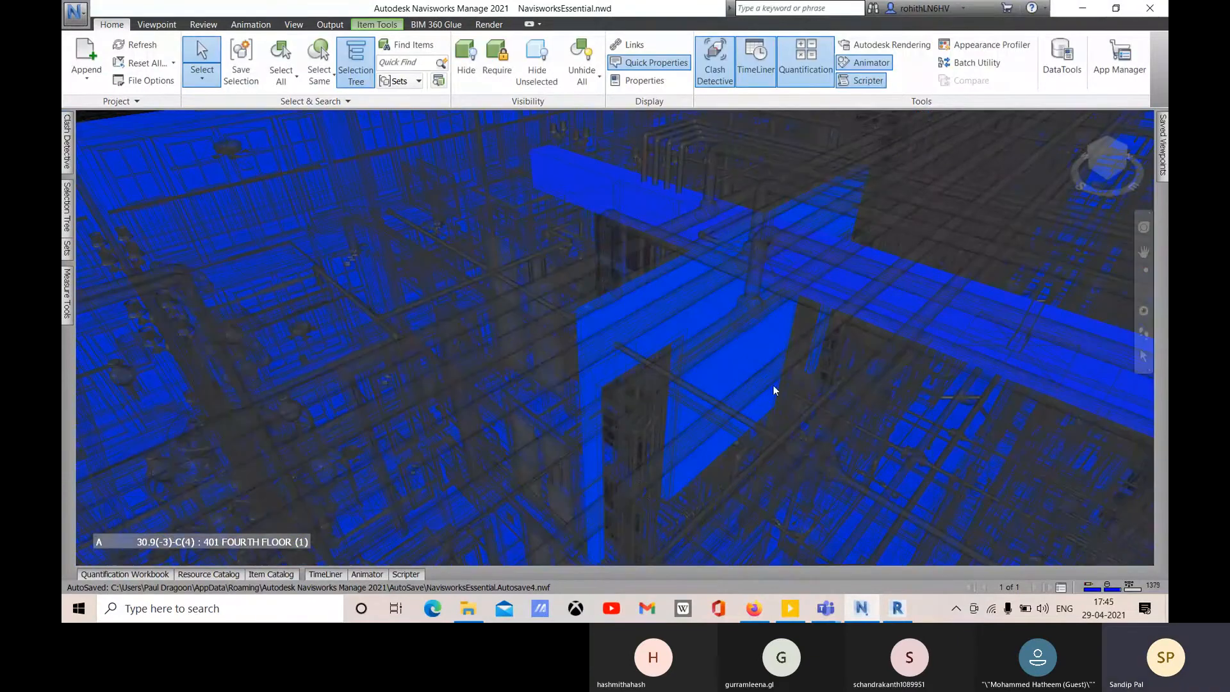
key(Escape)
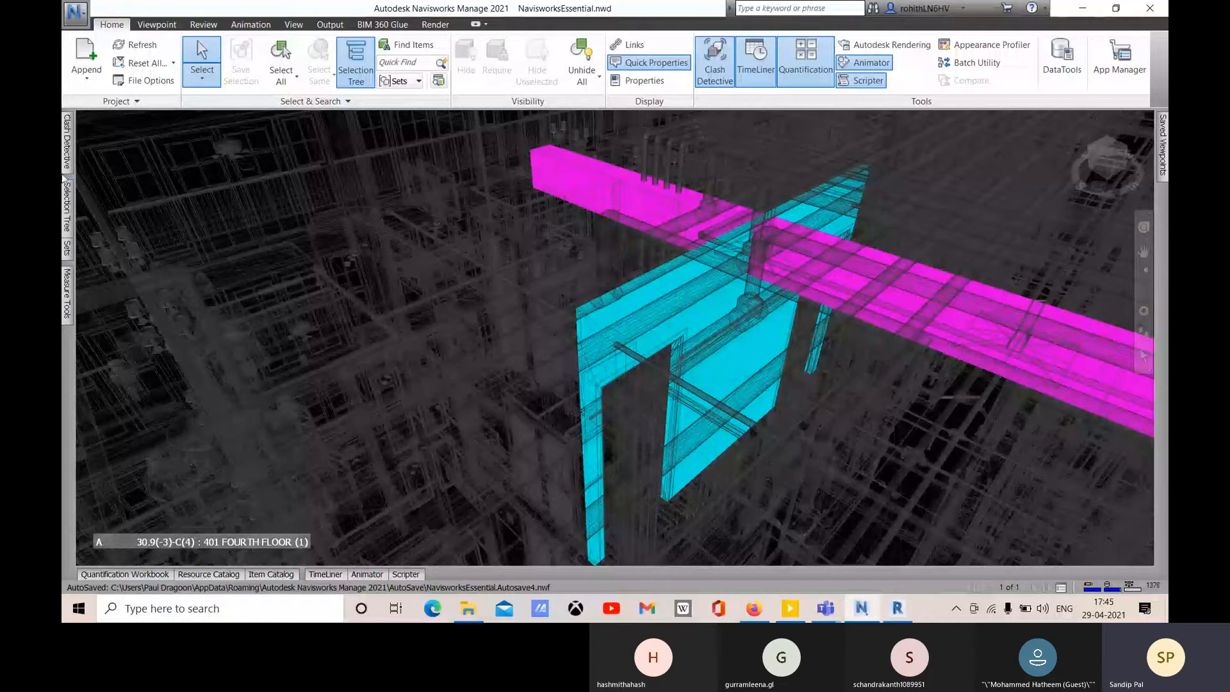
mouse_move(67, 153)
click(512, 457)
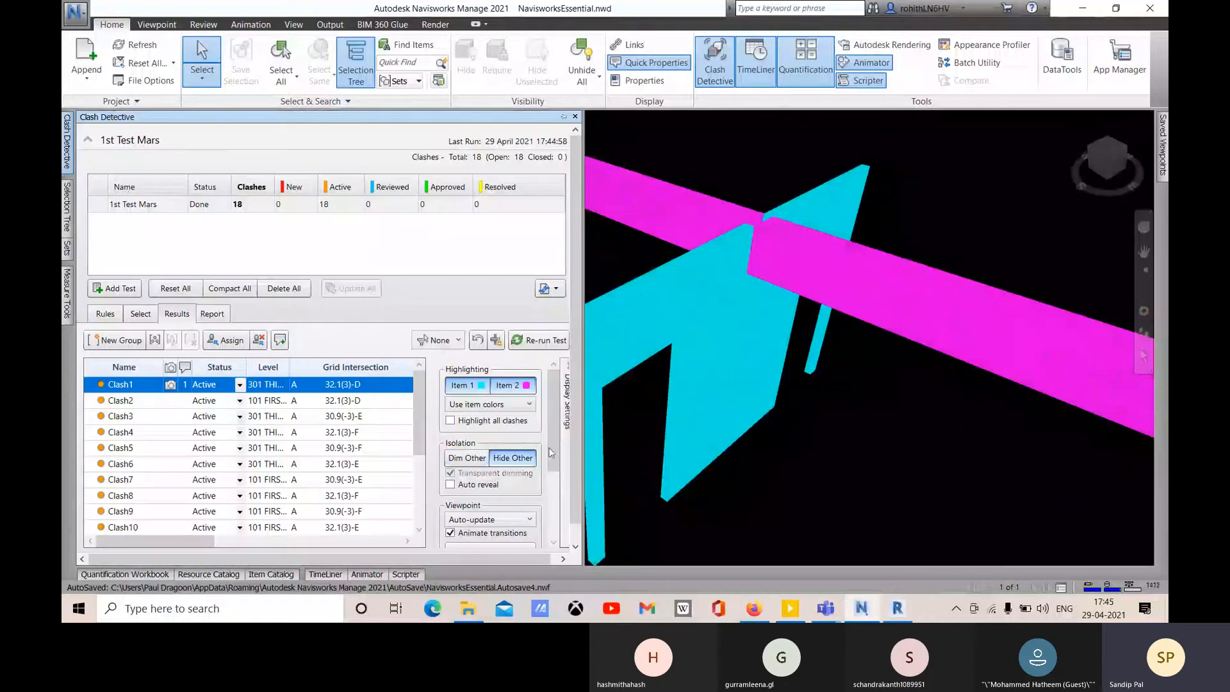
click(667, 294)
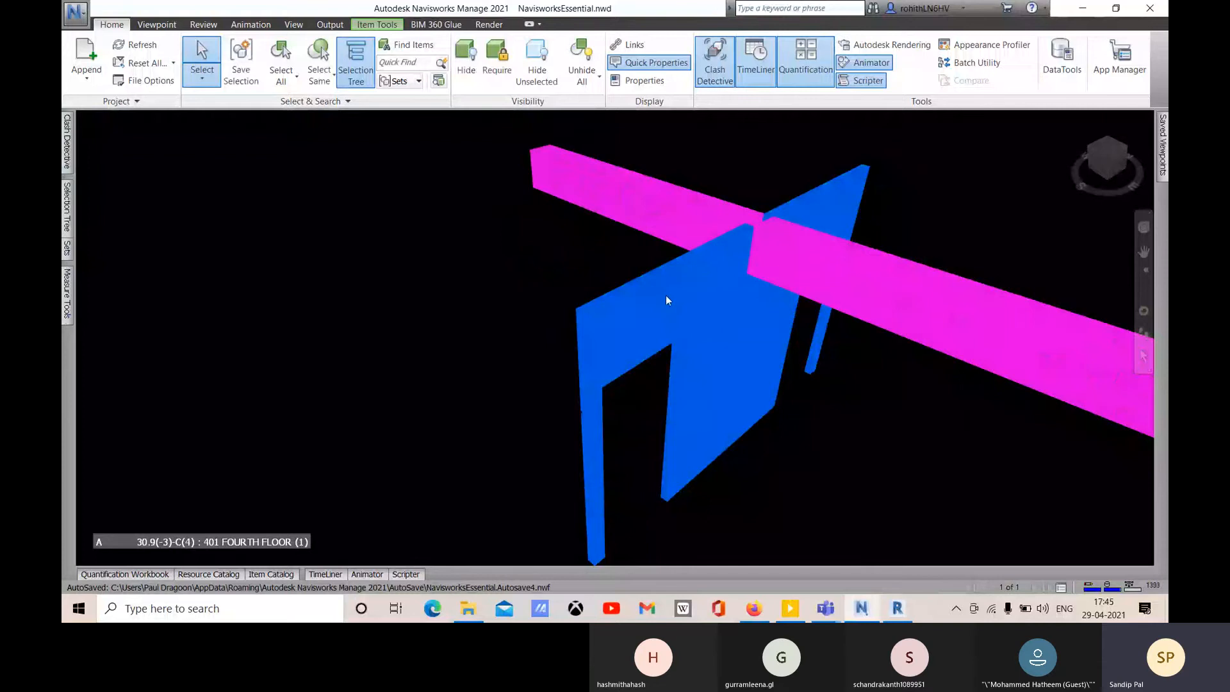
mouse_move(666, 313)
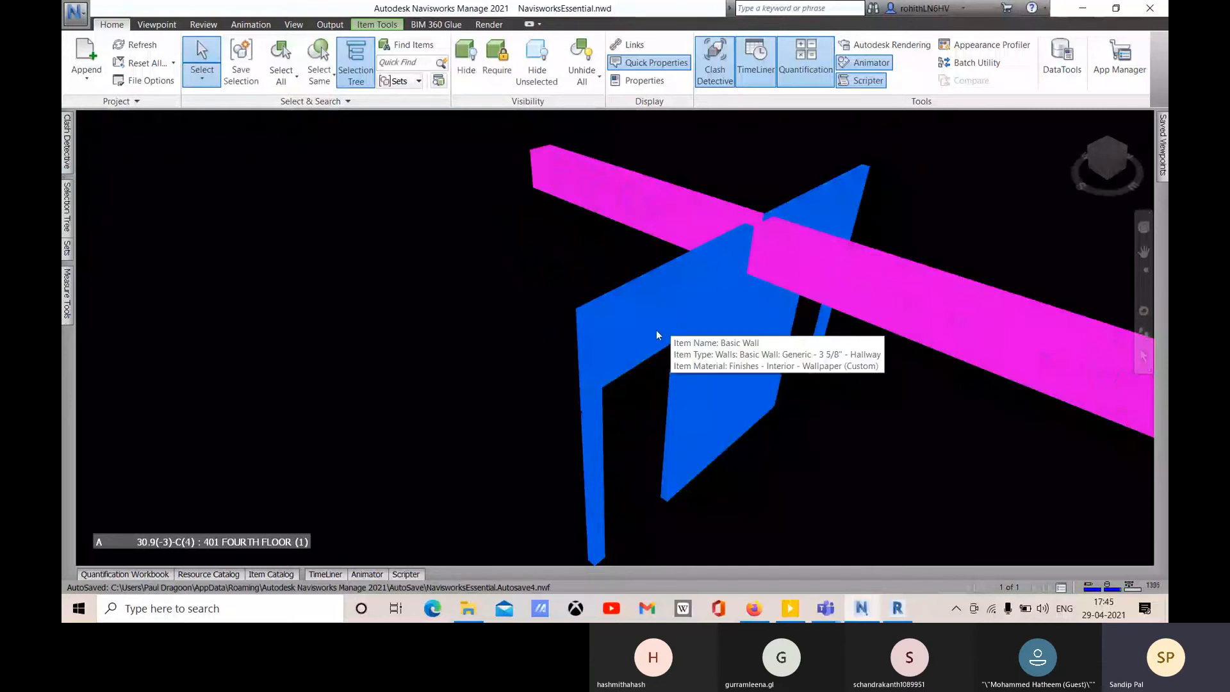
right_click(663, 310)
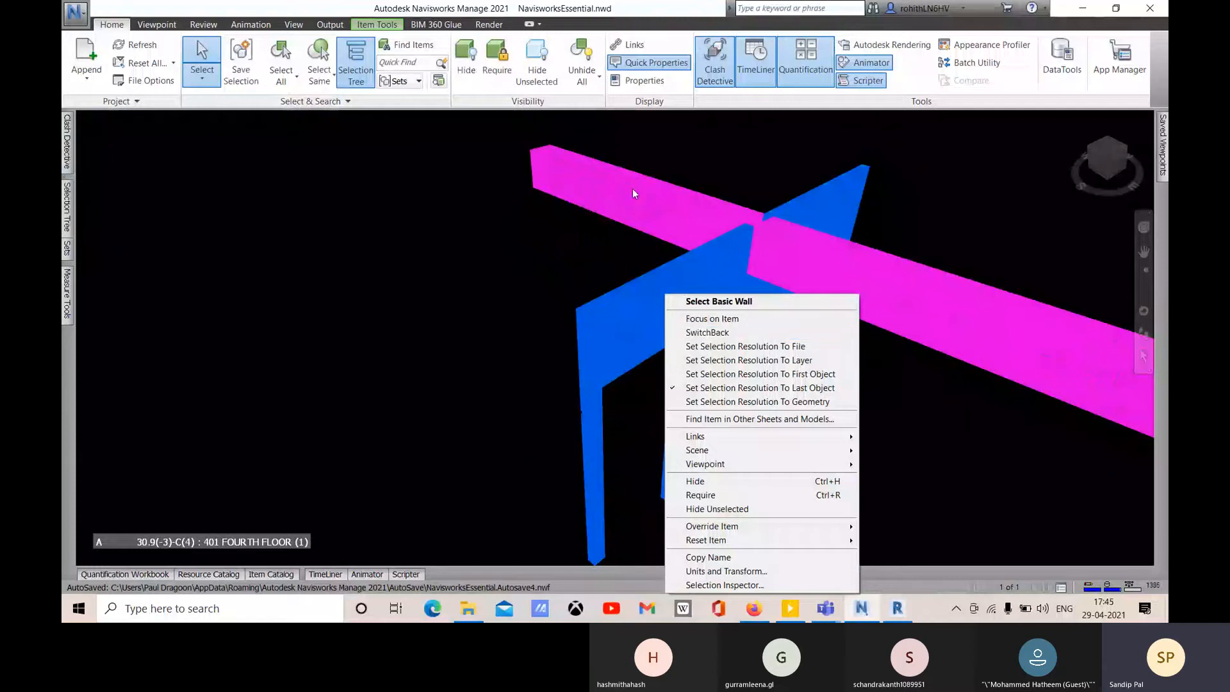
click(512, 215)
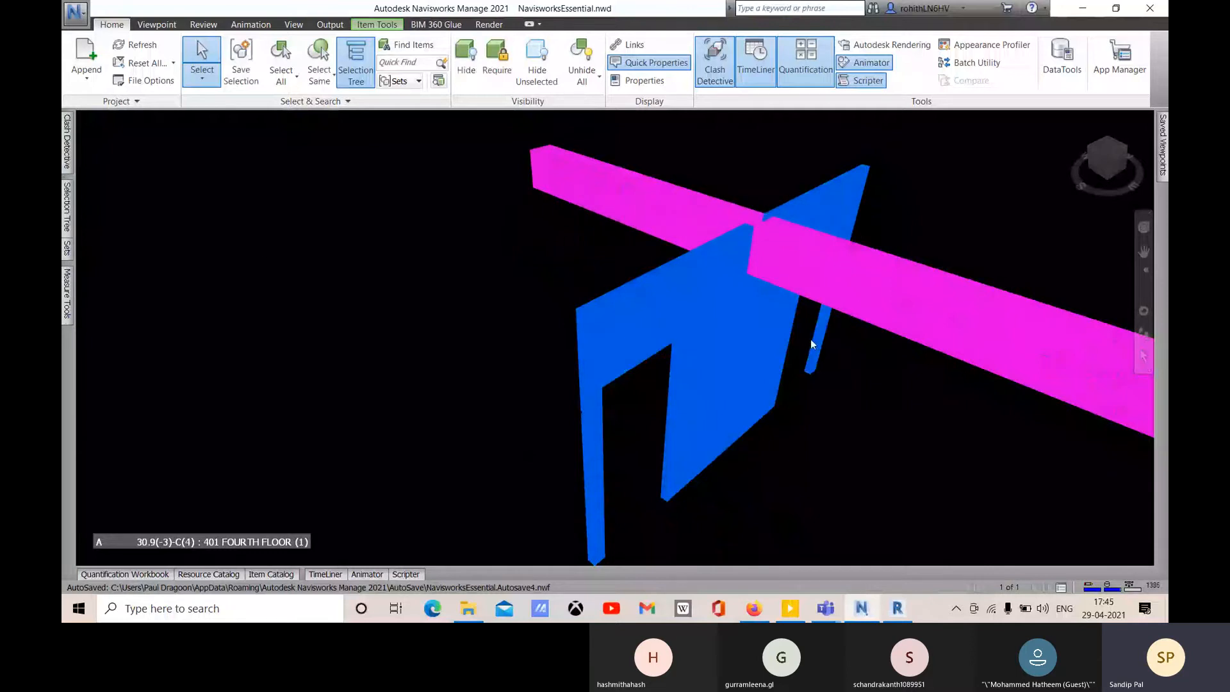
middle_drag(810, 339, 617, 266)
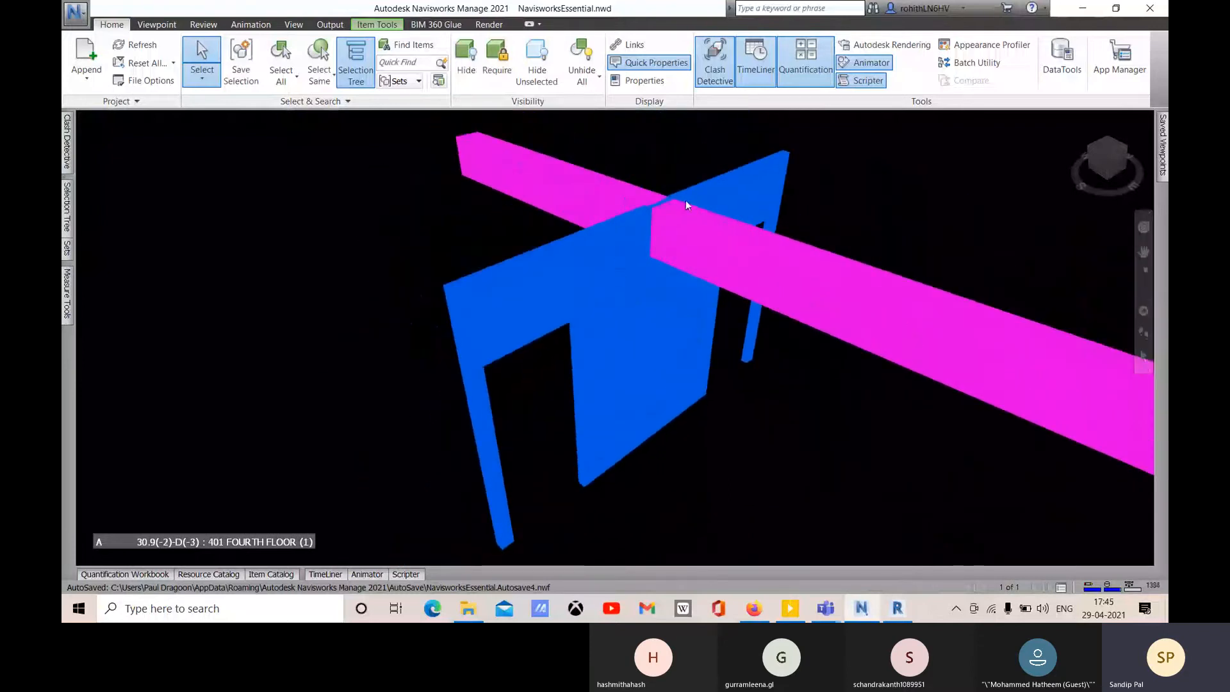
middle_drag(694, 301, 709, 268)
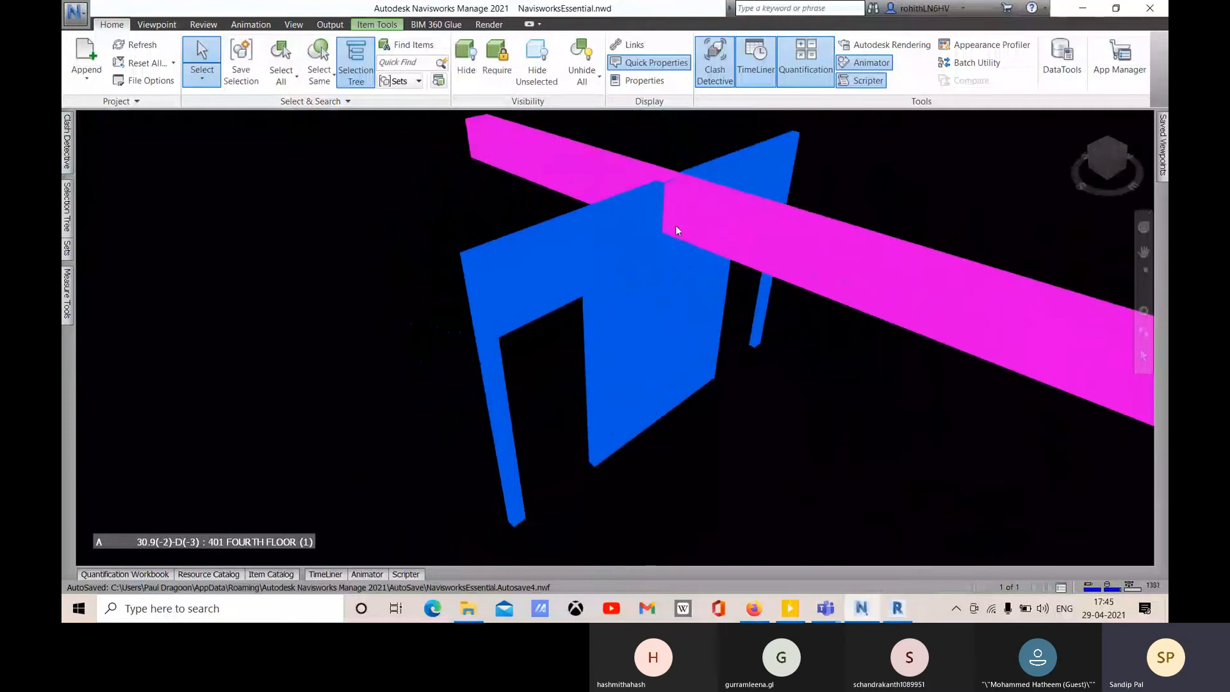
middle_drag(722, 265, 618, 316)
middle_drag(569, 325, 616, 277)
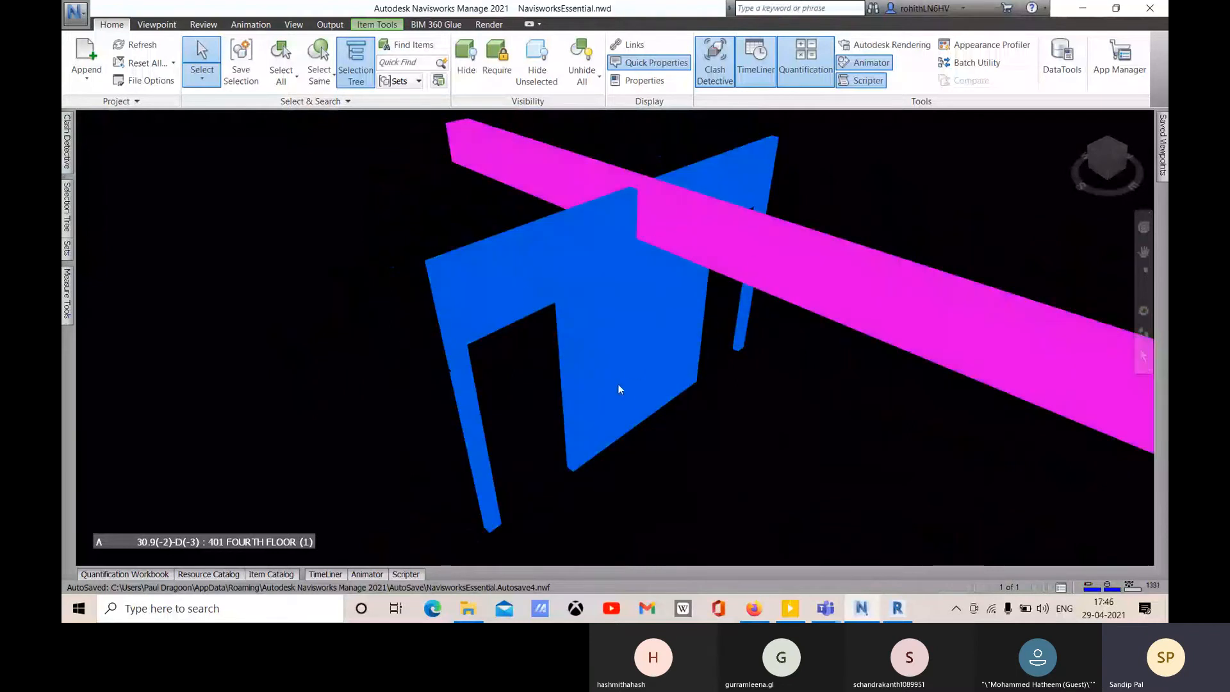
- SwitchBack on the blue wall, resolving the missing reference to ARCHITECTURAL.rvt in the Desktop's Revit folder
right_click(567, 259)
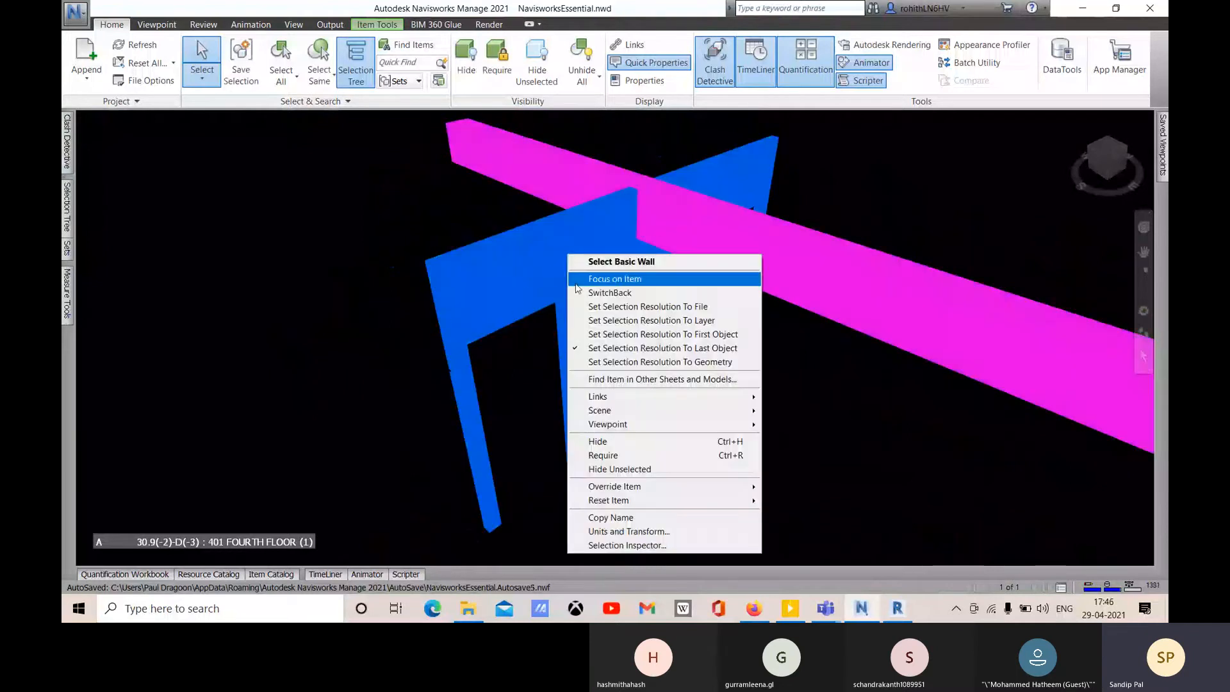
click(616, 298)
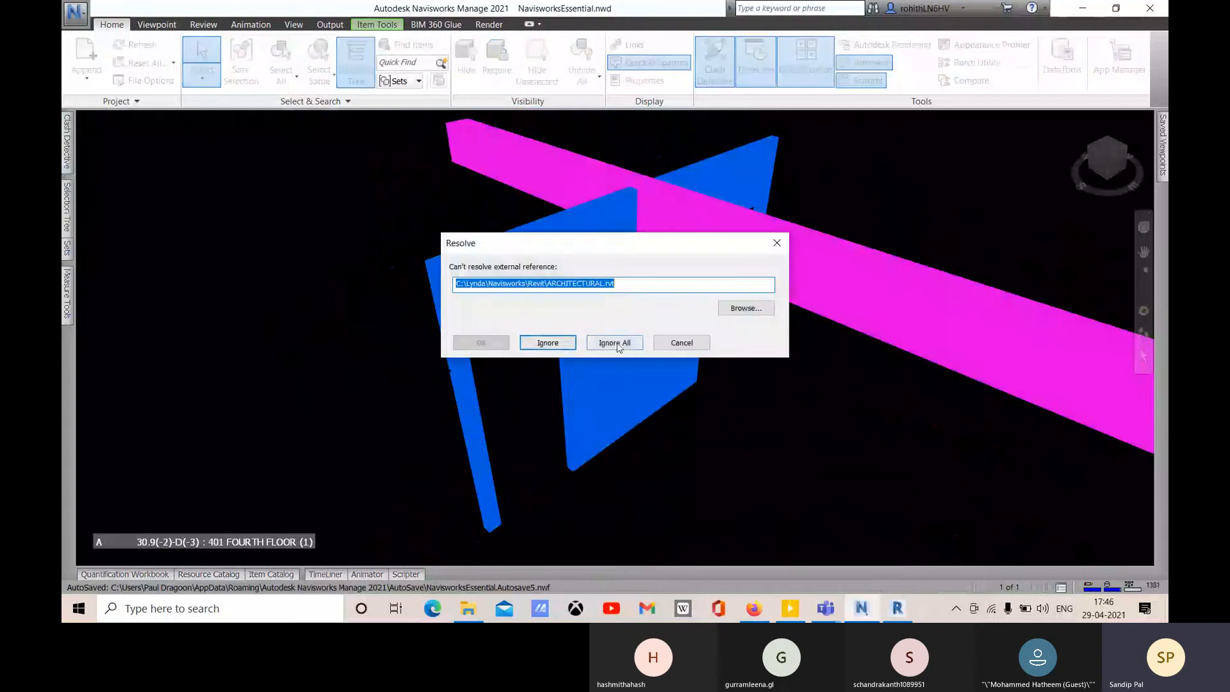
click(763, 310)
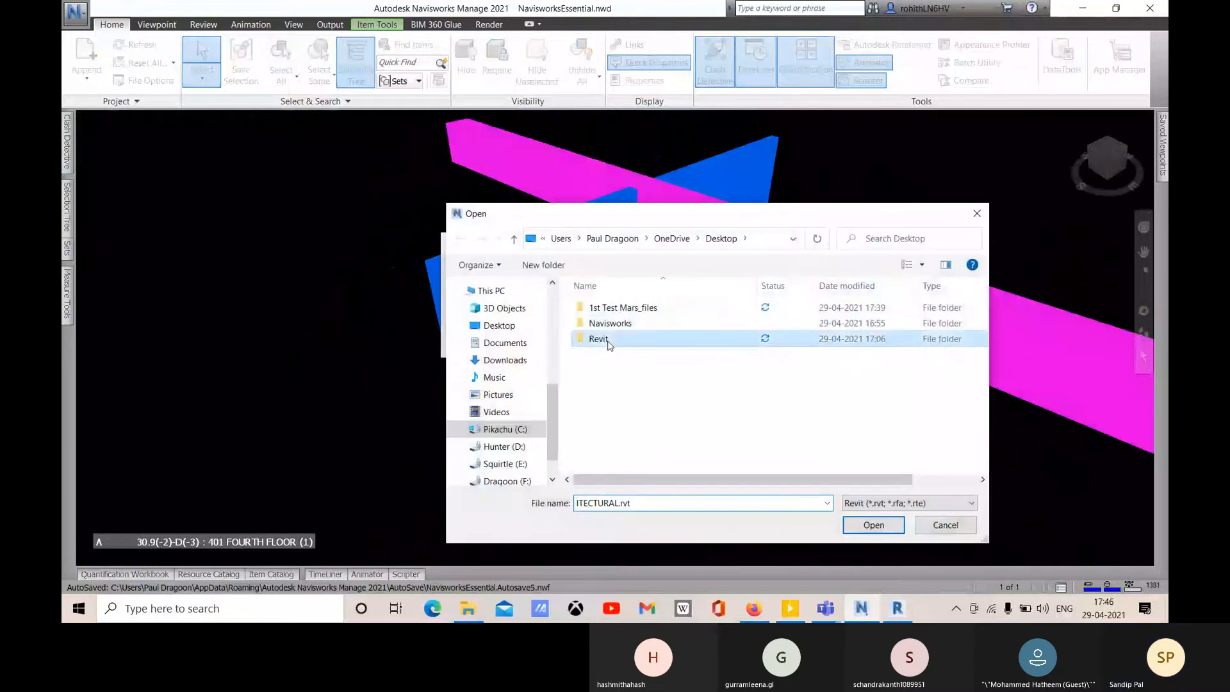
double_click(599, 339)
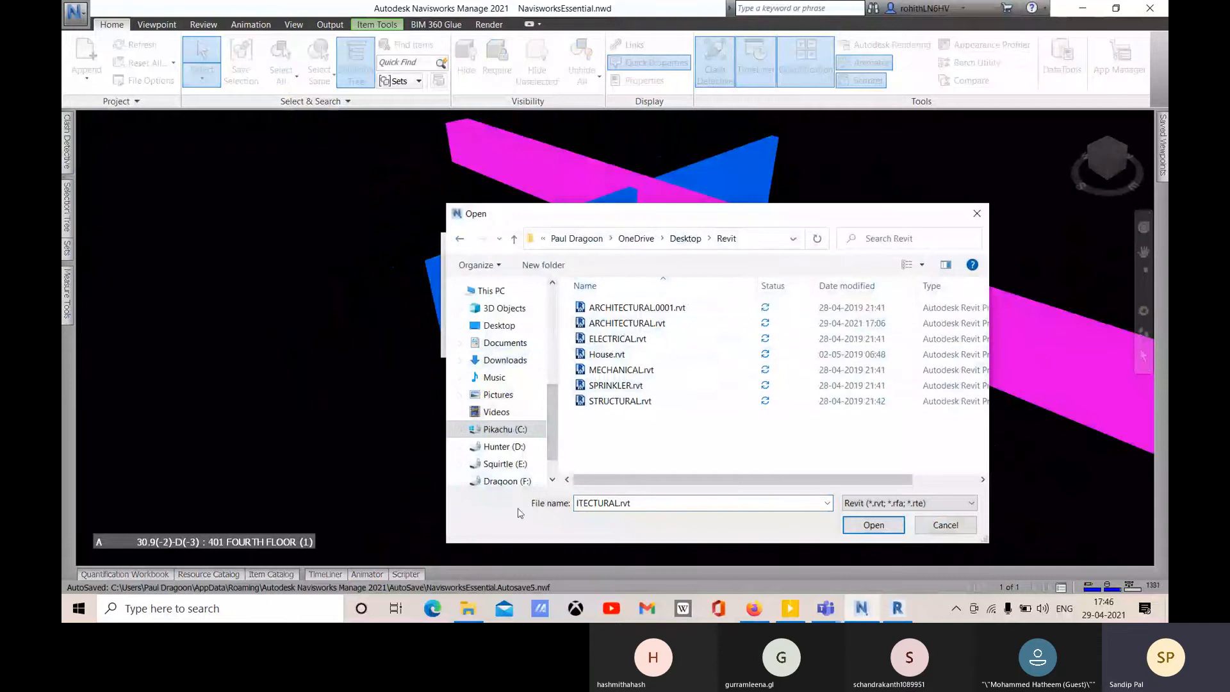
click(616, 324)
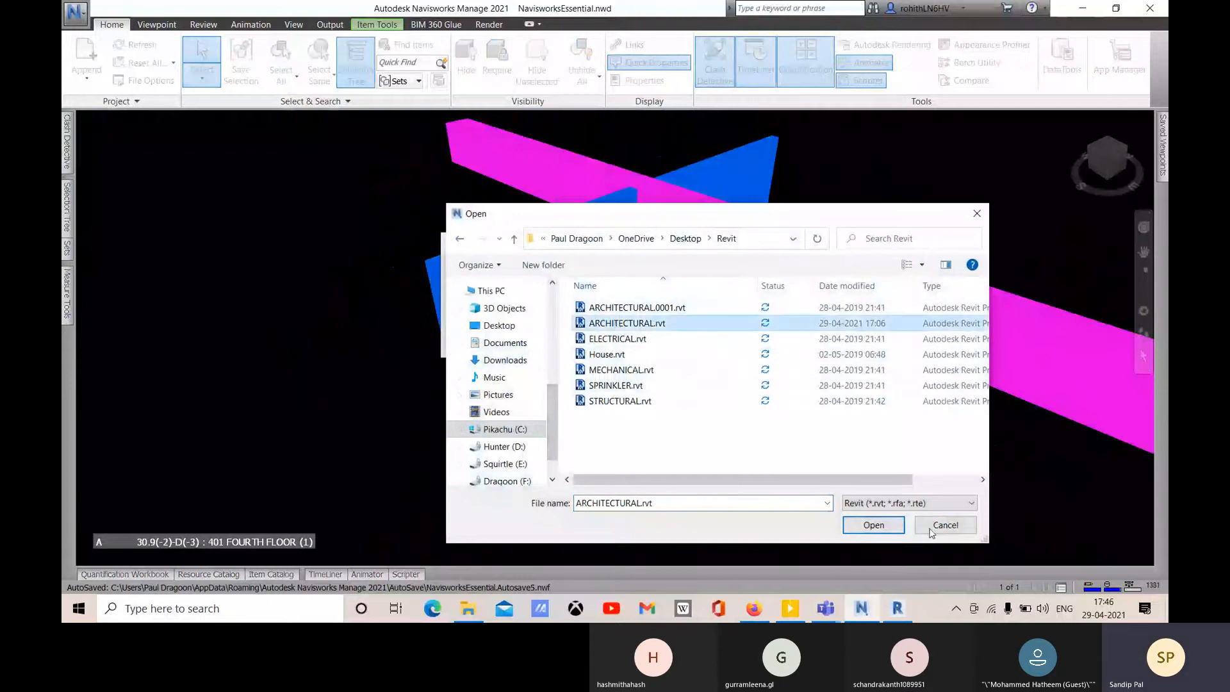
click(872, 525)
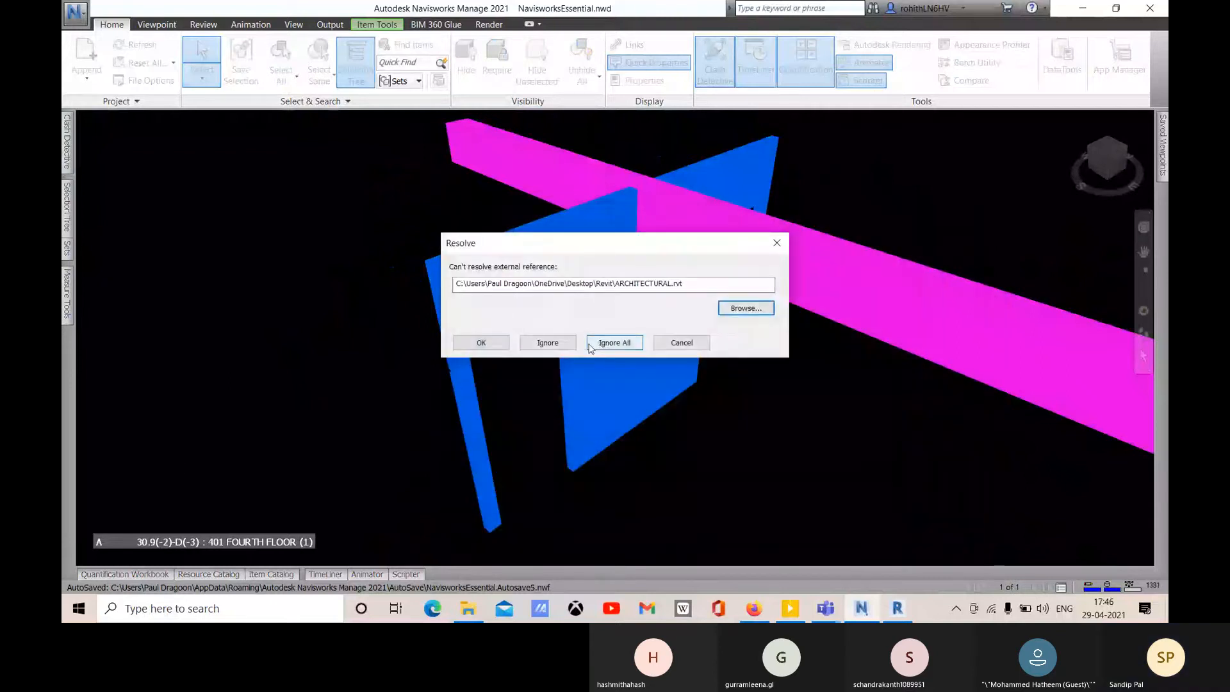
click(482, 342)
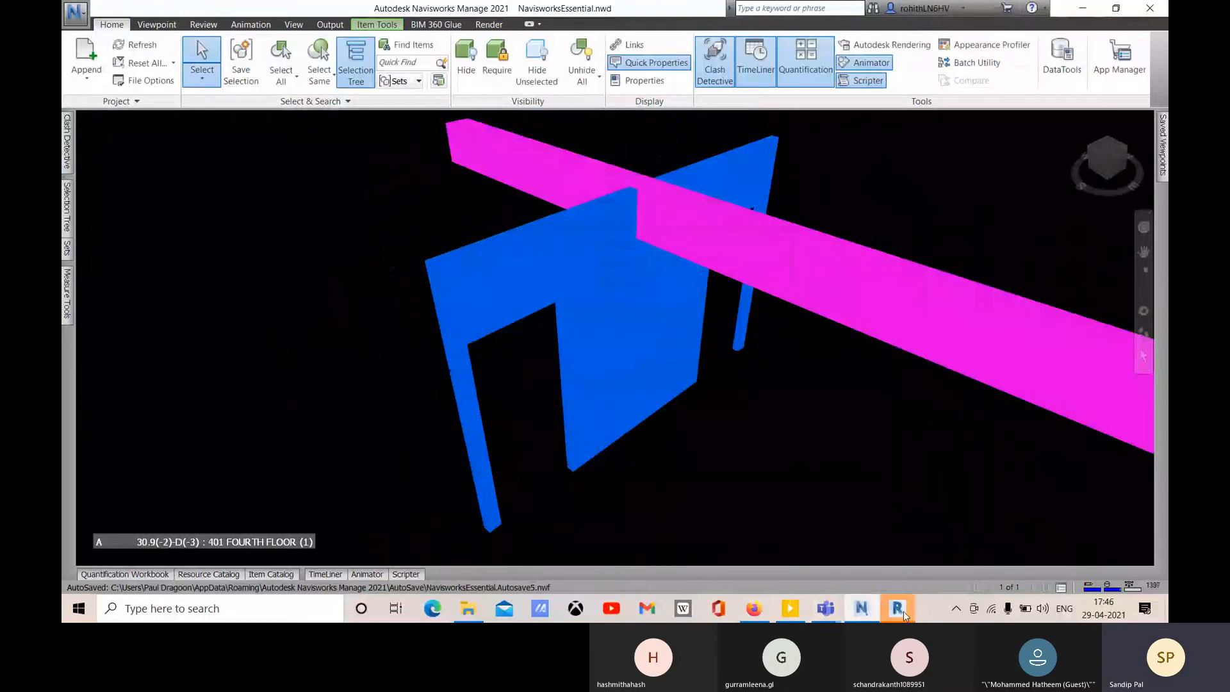
- Bring Revit forward and orbit, pan and zoom the Navisworks SwitchBack 3D view
mouse_move(904, 613)
click(912, 560)
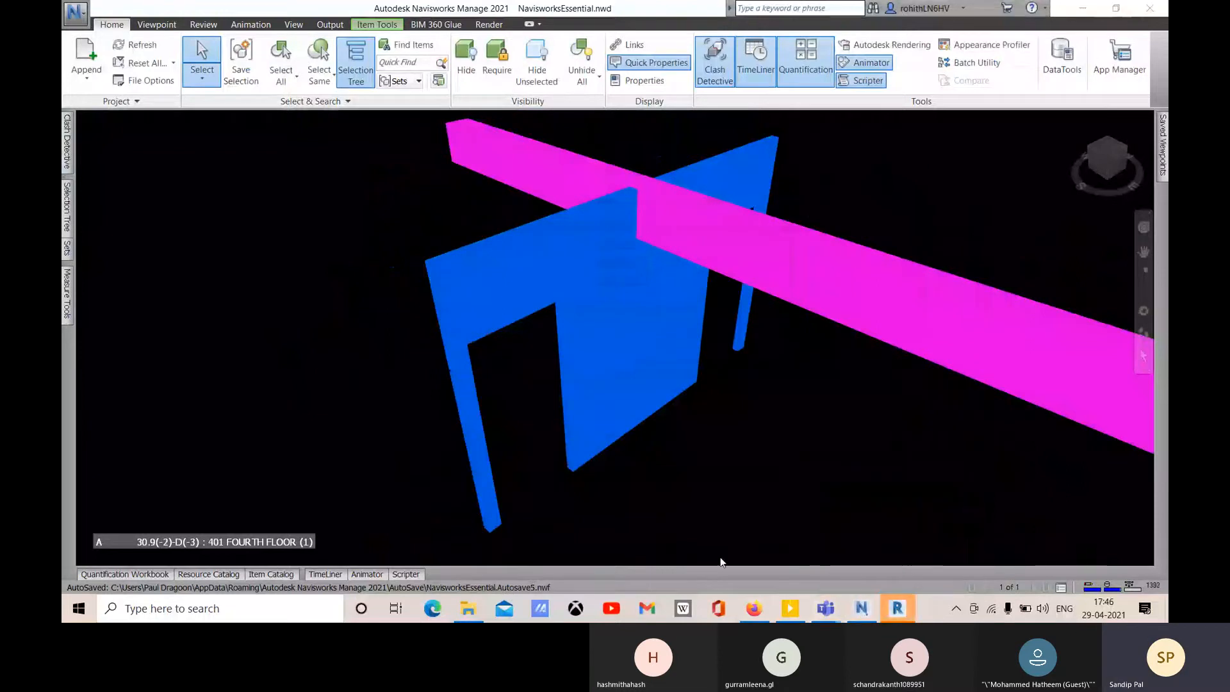
click(897, 608)
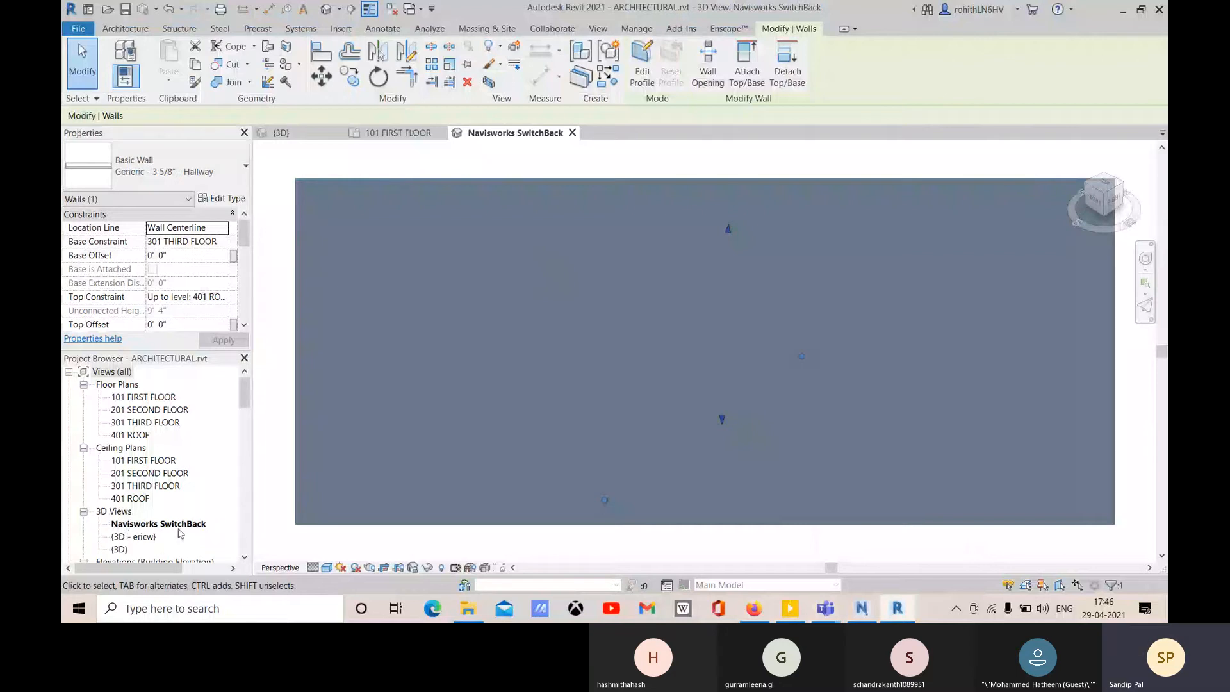
mouse_move(583, 486)
shift+middle_down()
mouse_move(560, 497)
mouse_move(576, 500)
shift+middle_up()
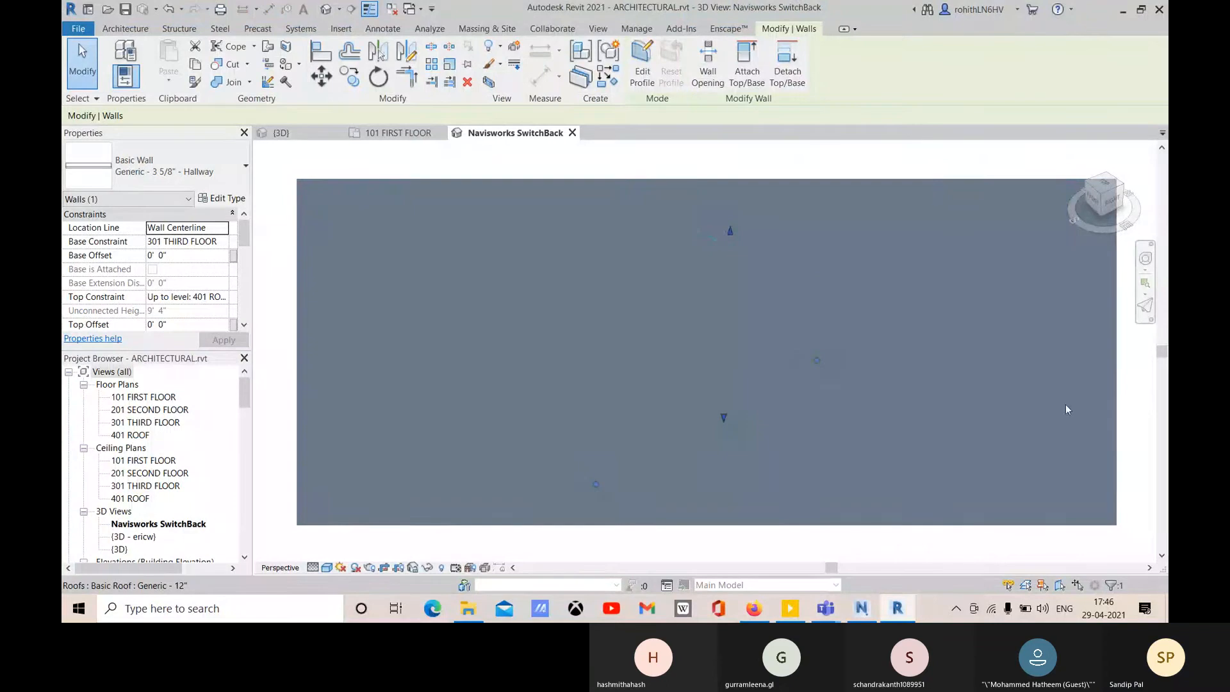
scroll(1115, 391, down, 2)
middle_drag(1077, 457, 835, 470)
scroll(914, 445, down, 1)
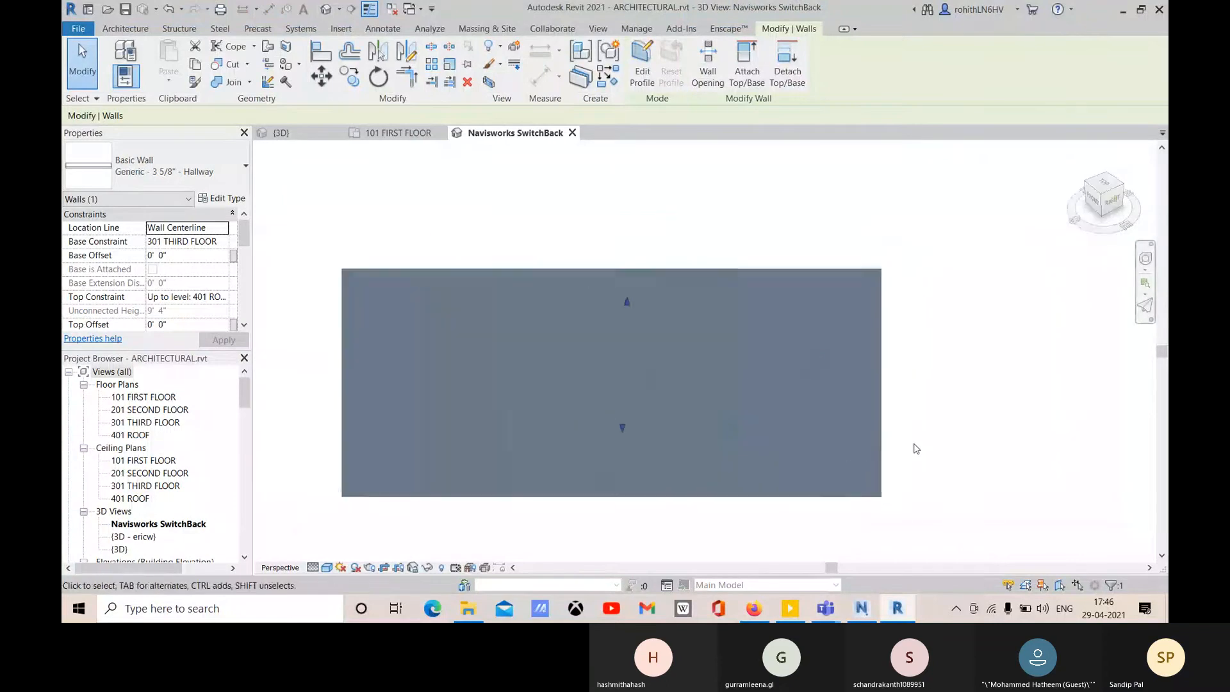
scroll(916, 449, down, 1)
- Set the SwitchBack view's visual style to Wireframe, adjust the view, and return to Navisworks
click(328, 568)
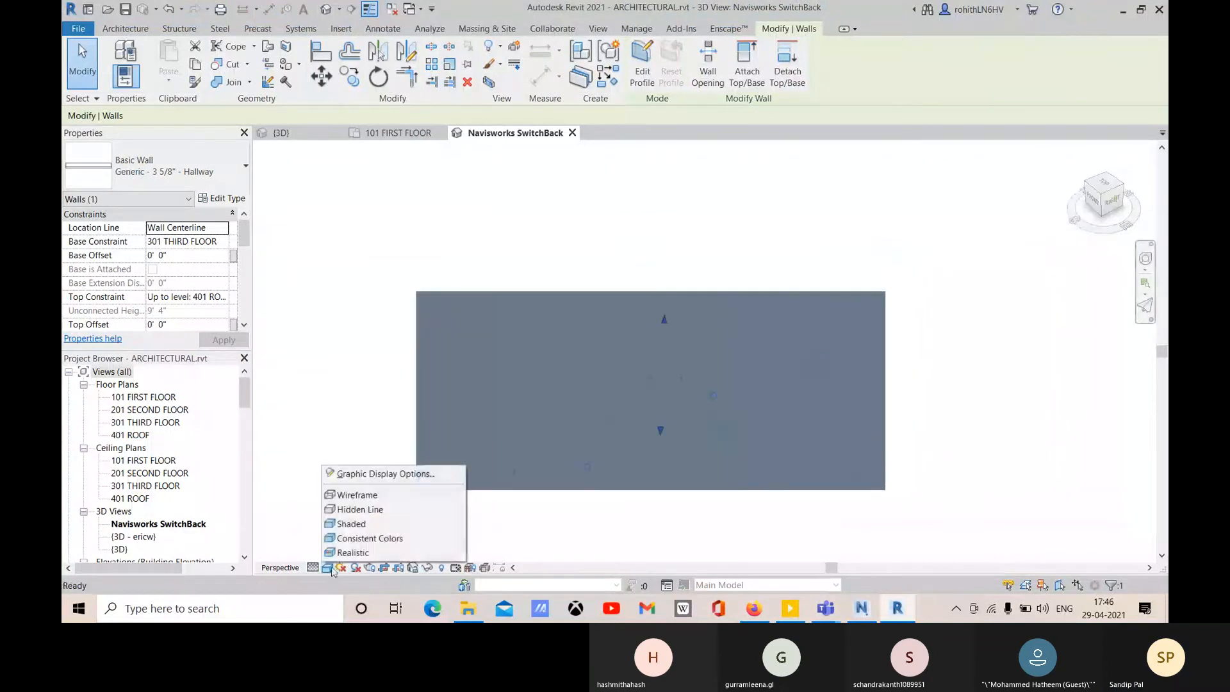
click(350, 493)
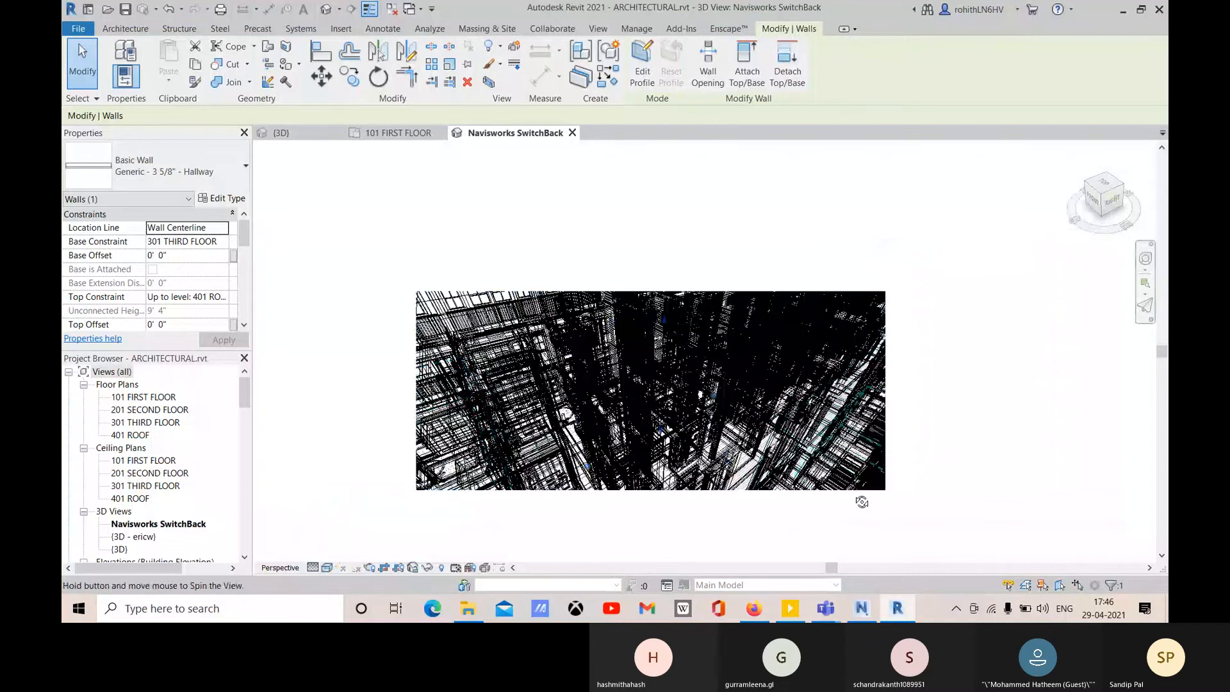
shift+middle_drag(862, 499, 856, 490)
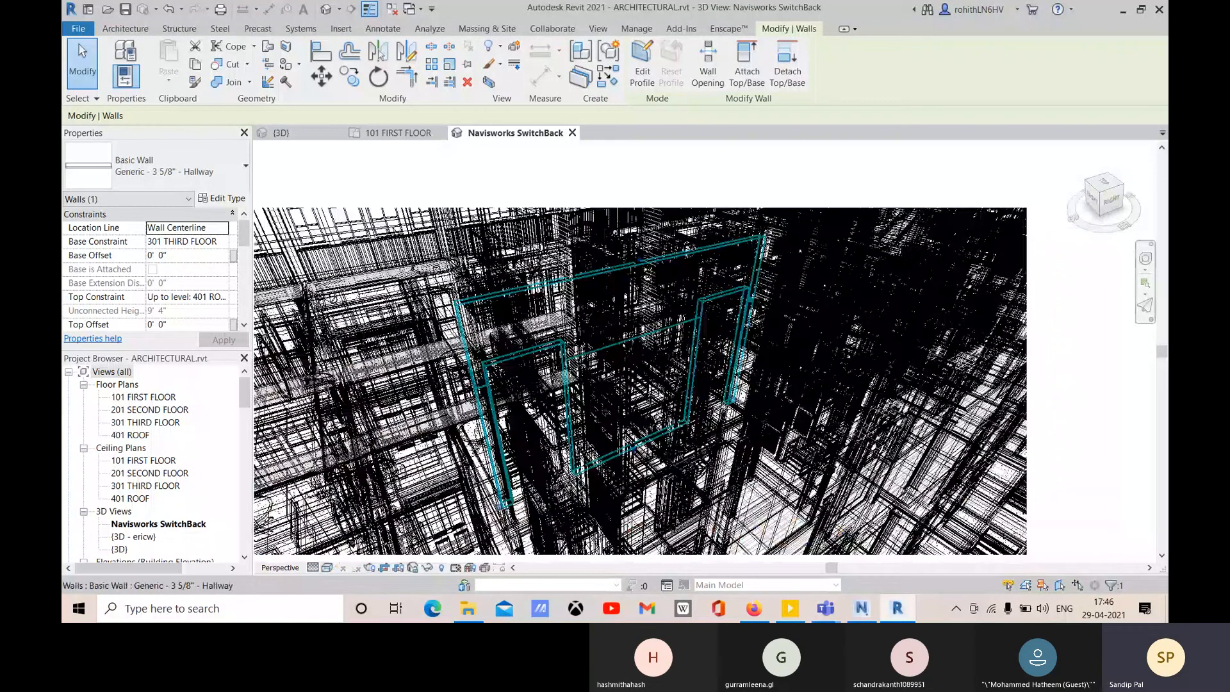
scroll(757, 383, up, 5)
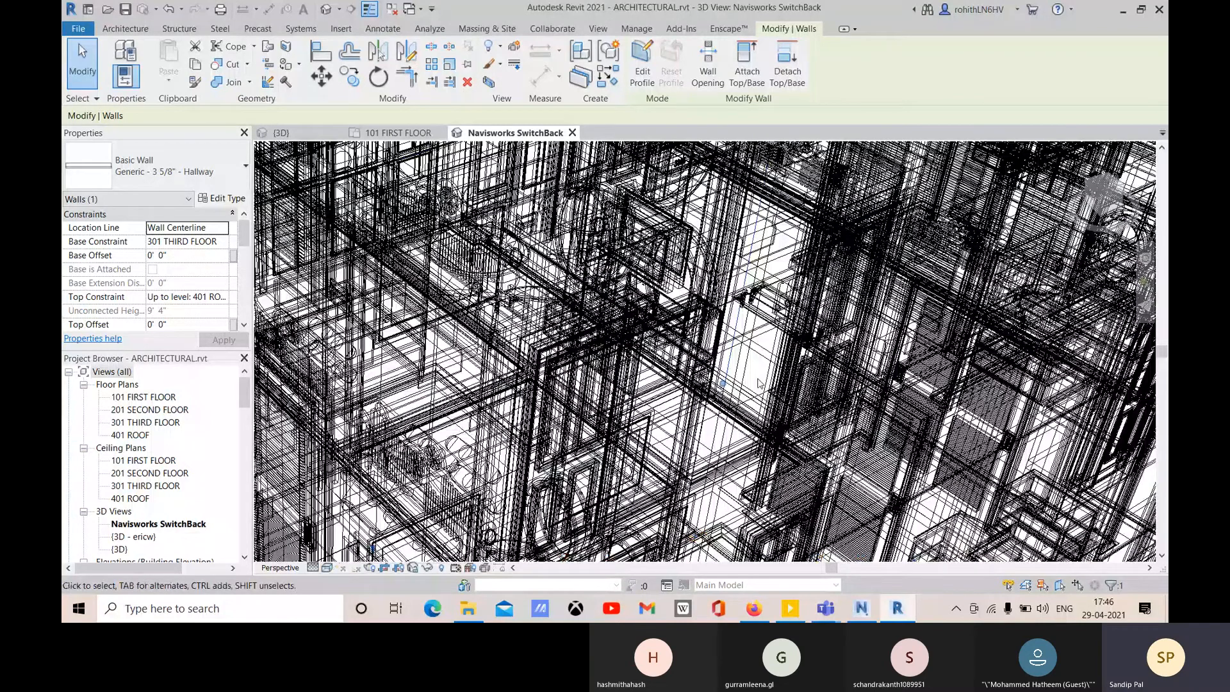
scroll(758, 383, down, 3)
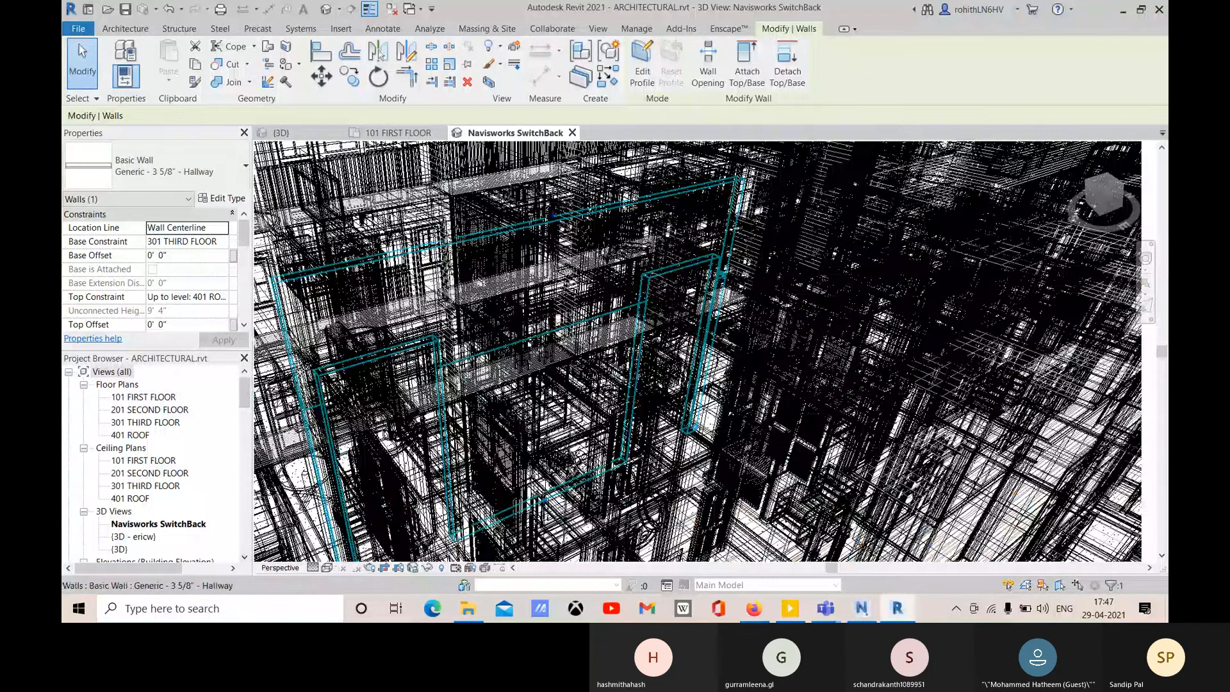
scroll(671, 360, down, 4)
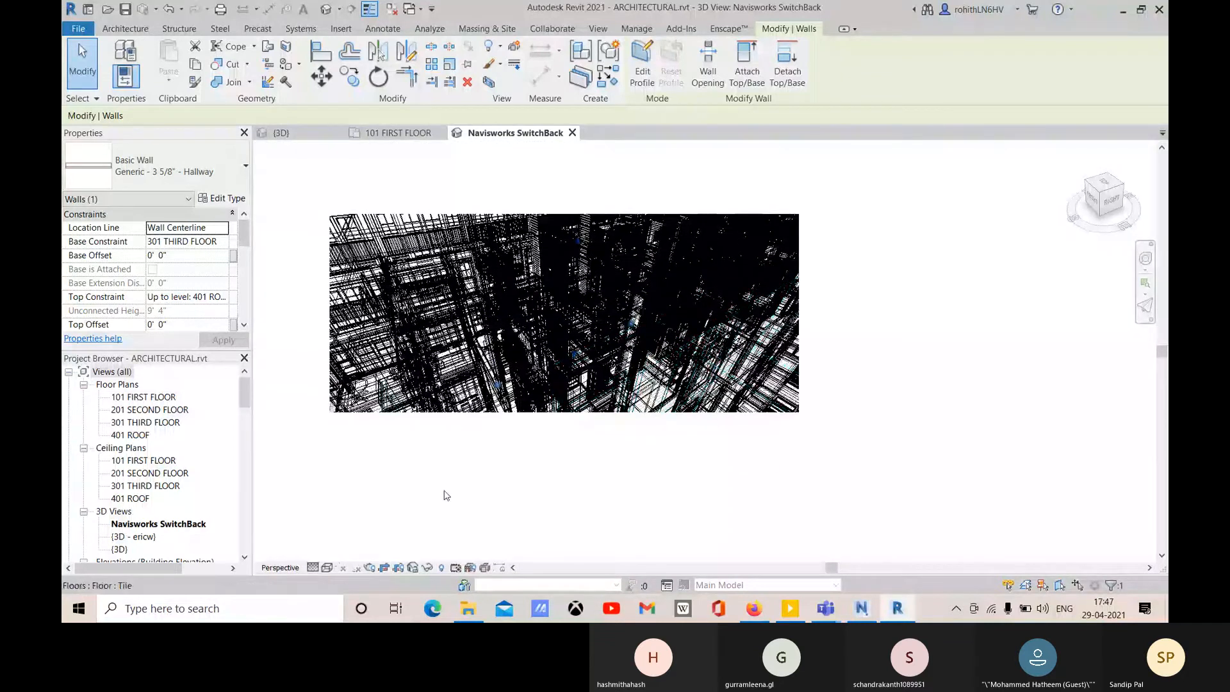
middle_drag(471, 494, 478, 492)
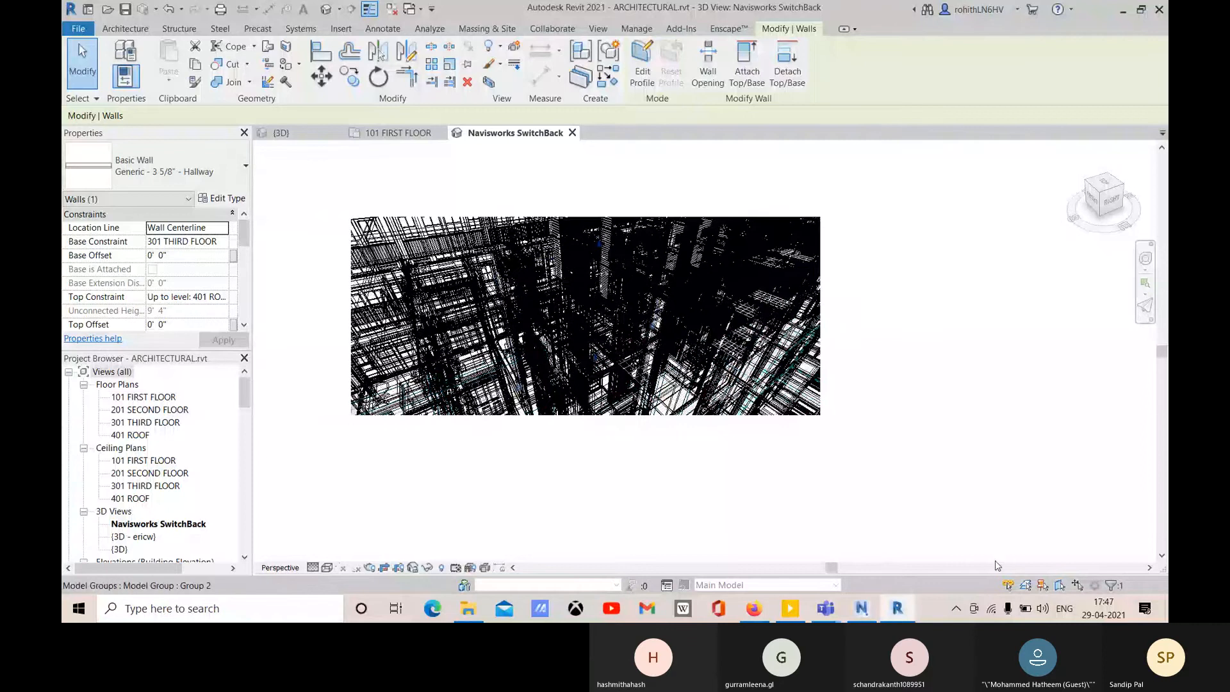
click(866, 615)
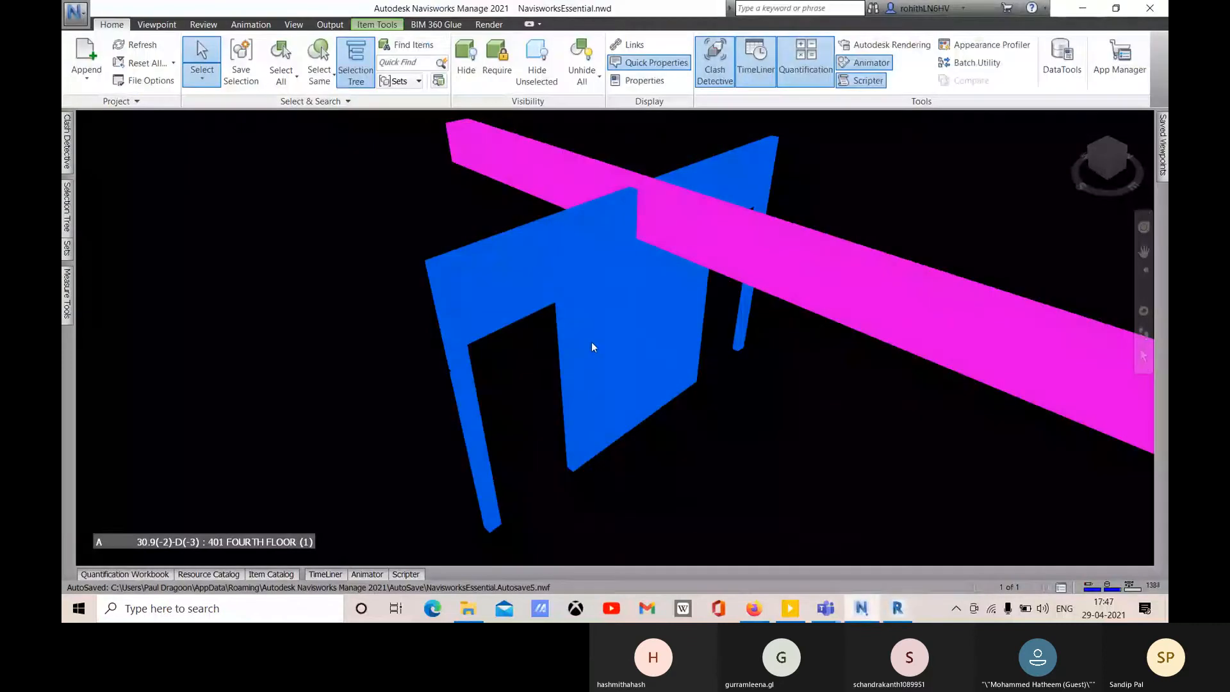
- Dismiss the blue wall's context menu unused and bring the Revit window back to the front
right_click(595, 293)
click(530, 321)
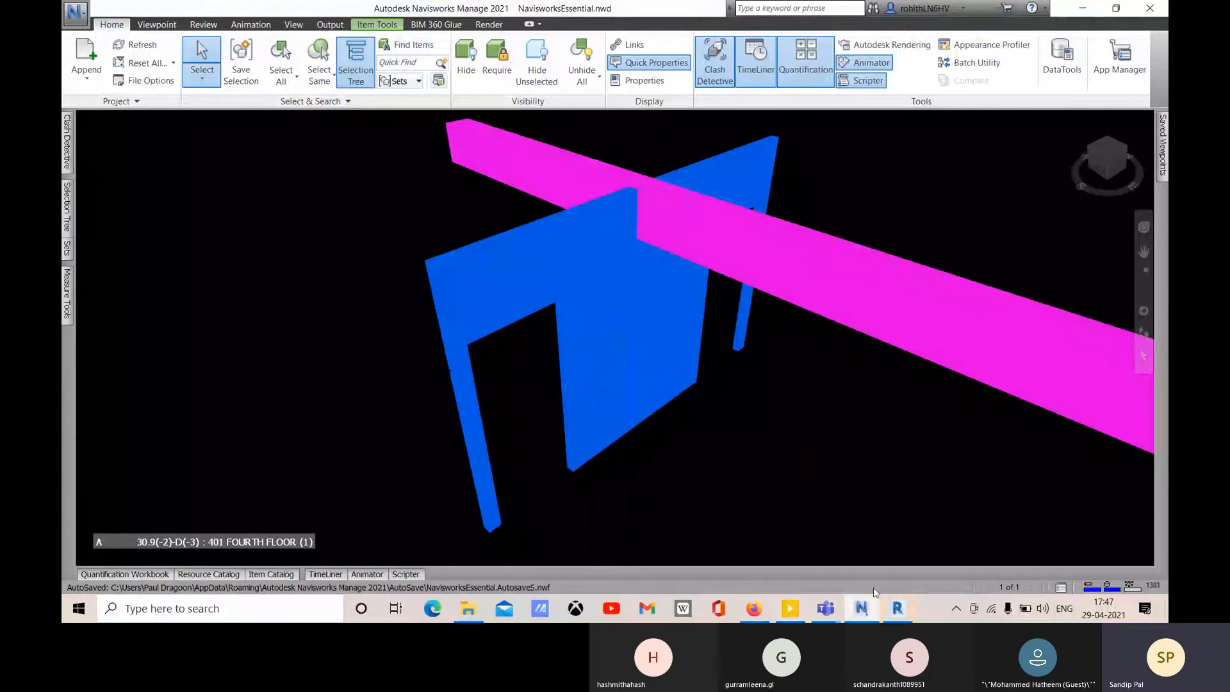
mouse_move(897, 608)
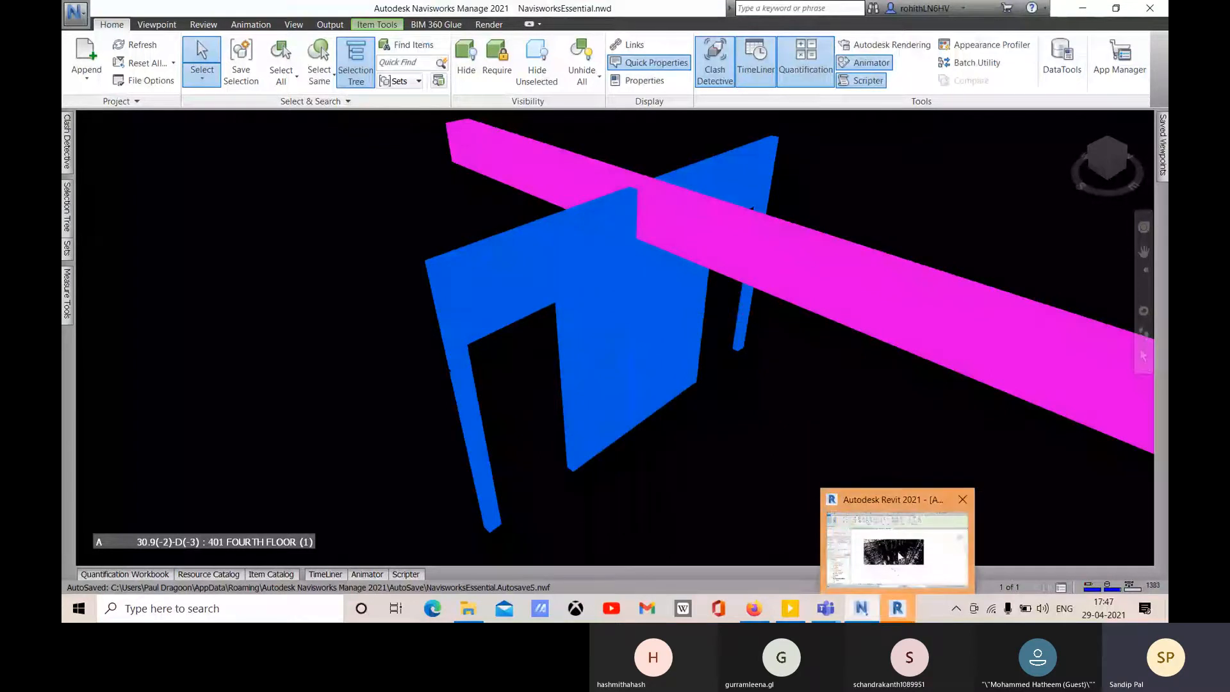
click(897, 551)
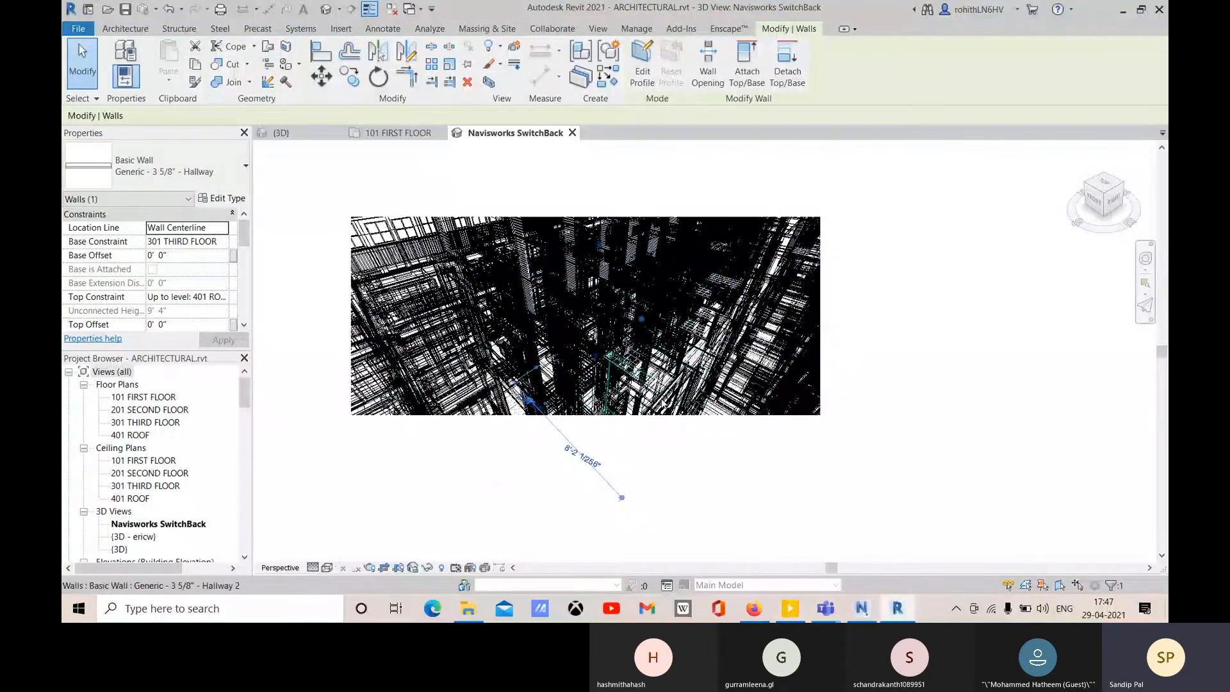
- Temporarily isolate the Generic - 3 5/8" Hallway wall, zoom and orbit to face it, and select it
click(429, 569)
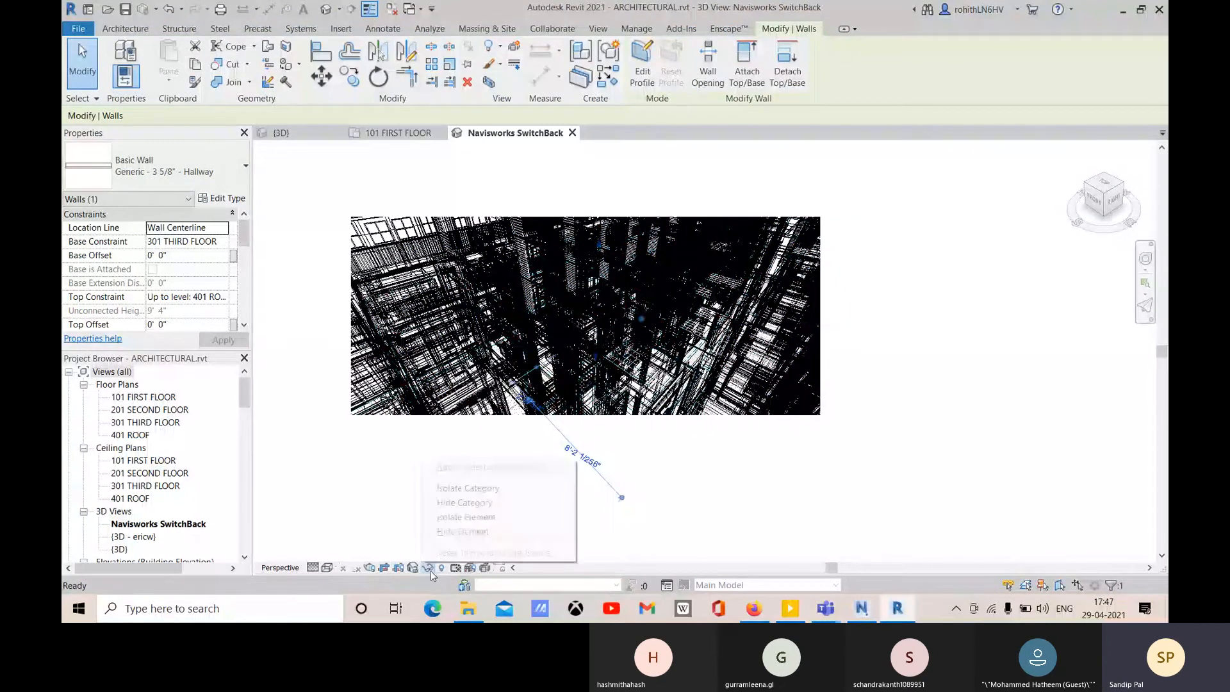
click(447, 518)
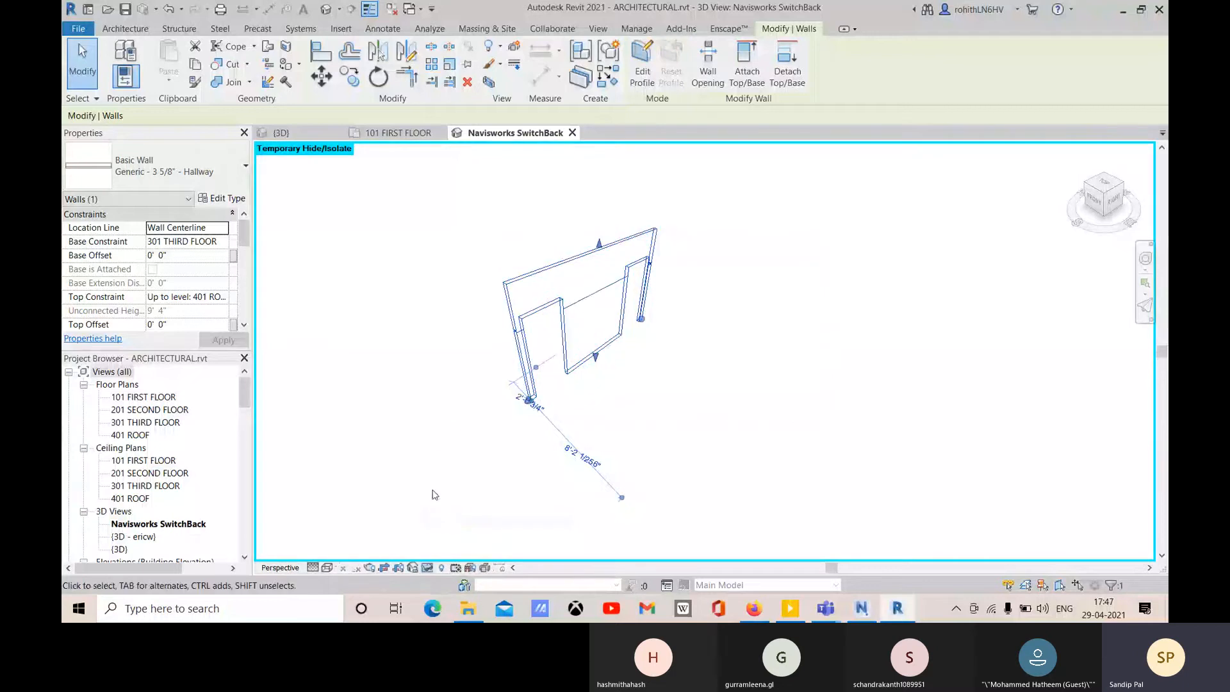
click(695, 309)
scroll(613, 282, up, 1)
middle_drag(561, 311, 618, 328)
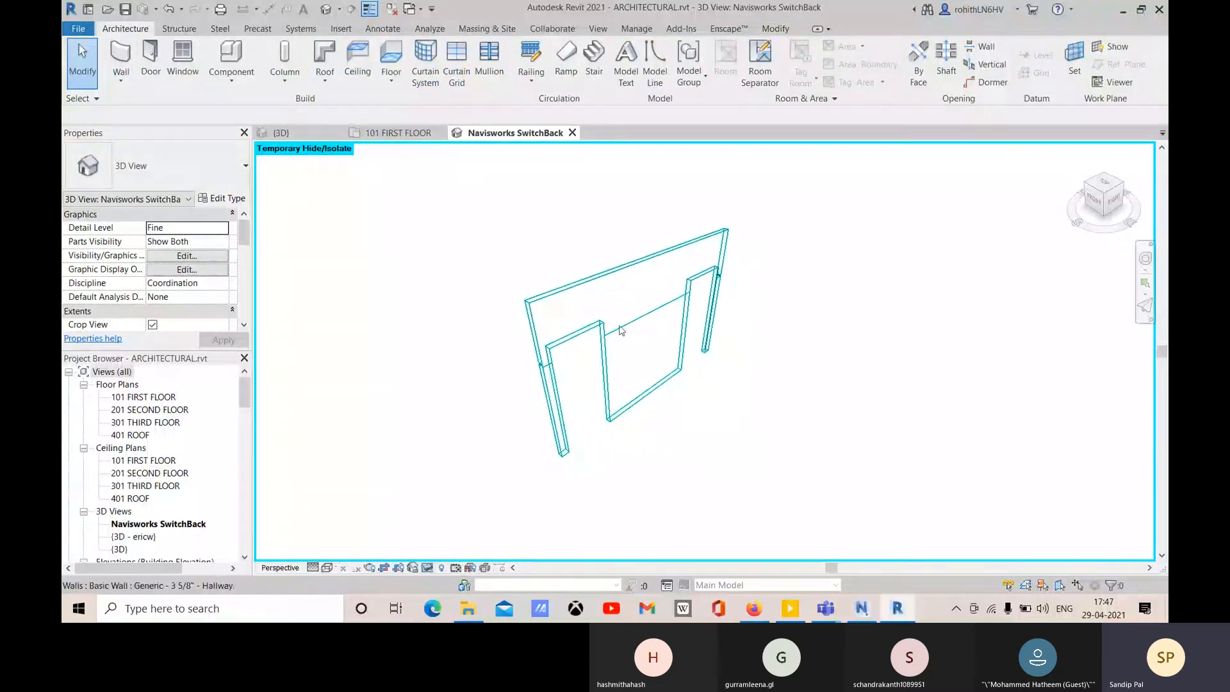
shift+middle_drag(707, 334, 666, 294)
click(651, 280)
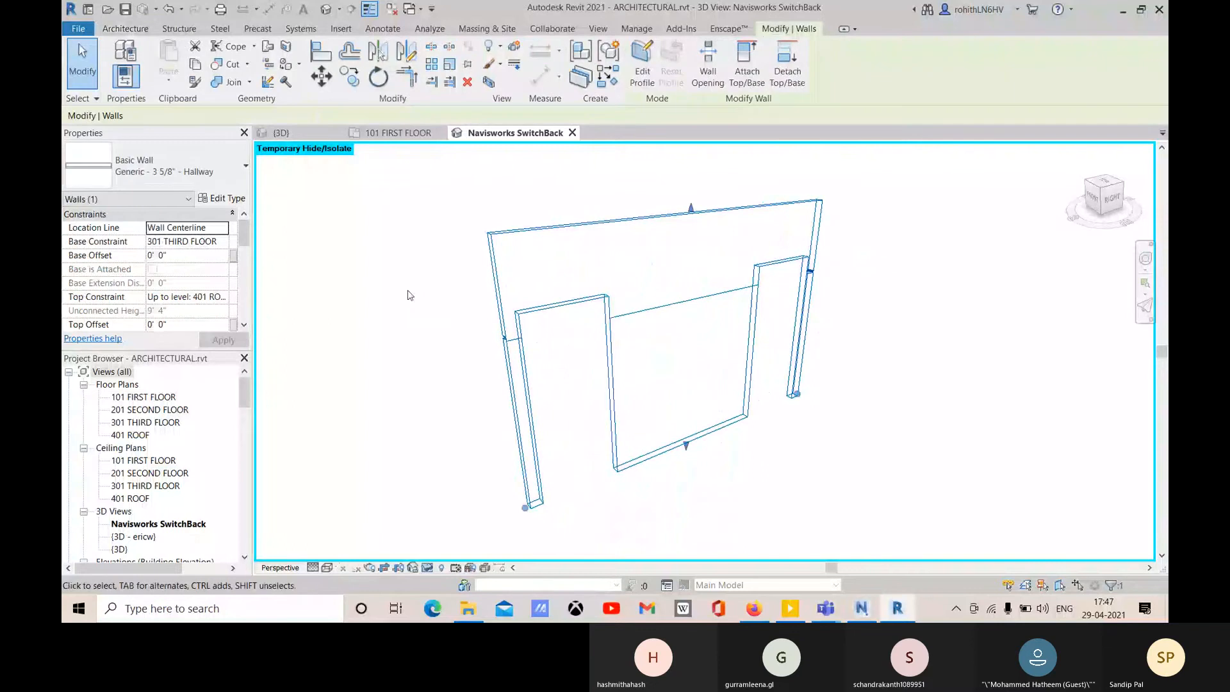
- Edit the wall profile and sketch a rectangular notch at the wall's top edge
click(642, 70)
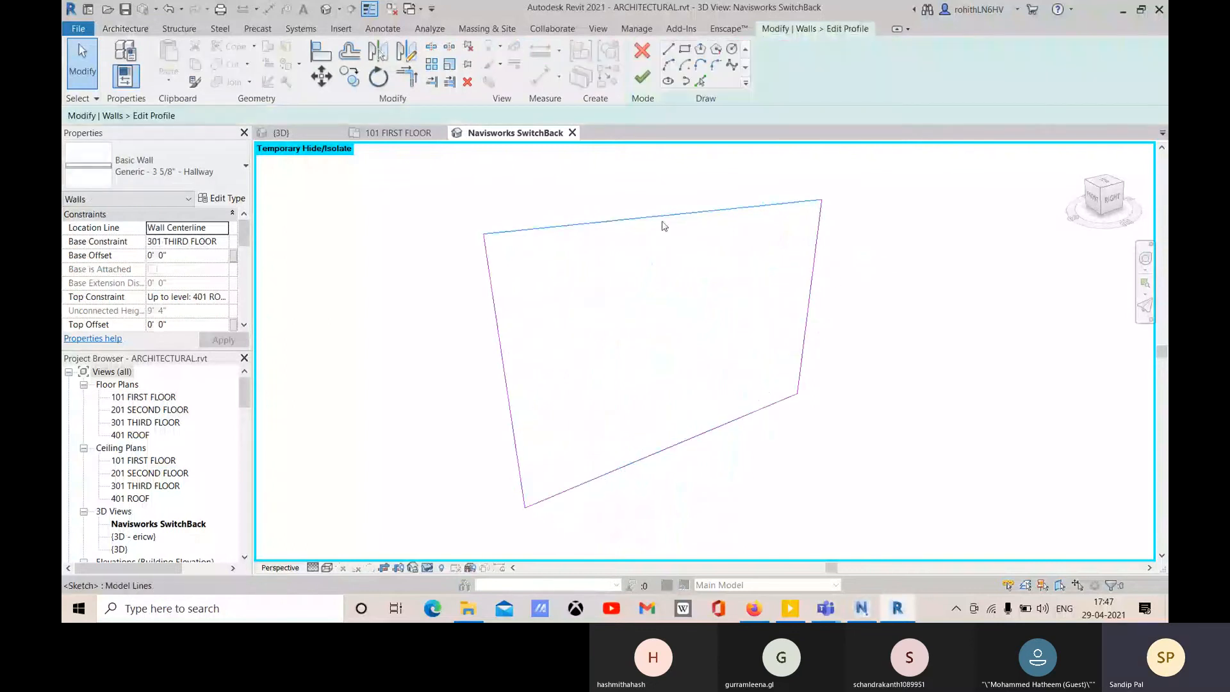
click(684, 49)
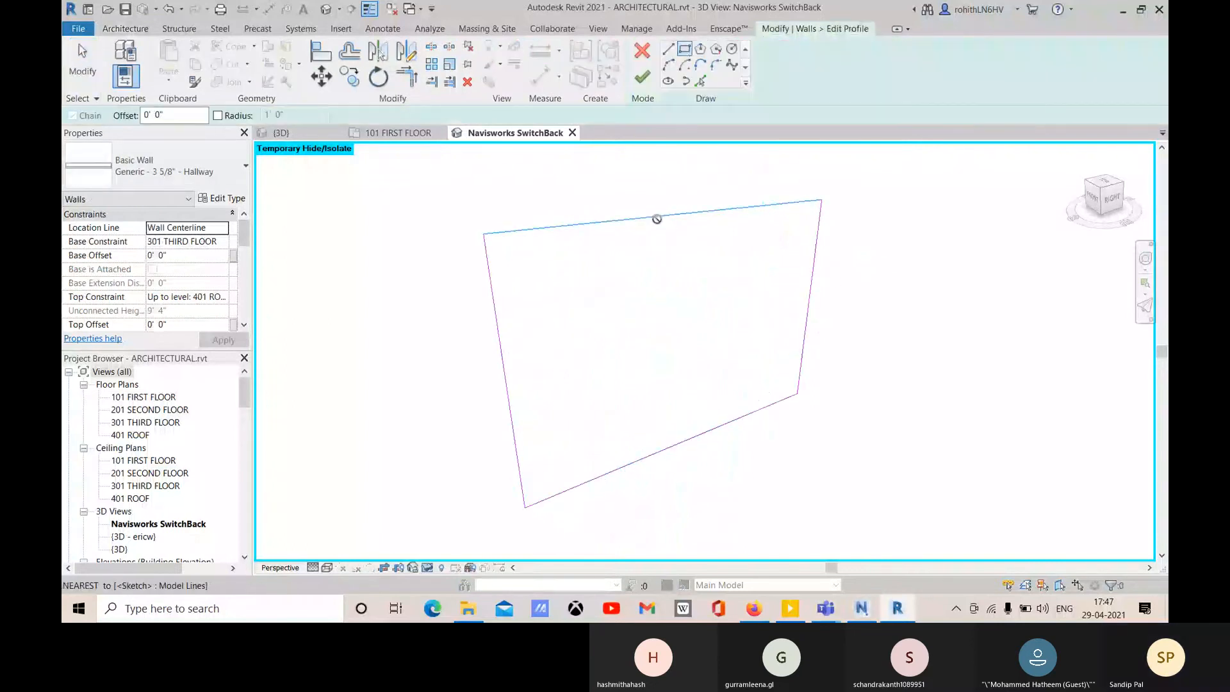
click(657, 215)
click(750, 293)
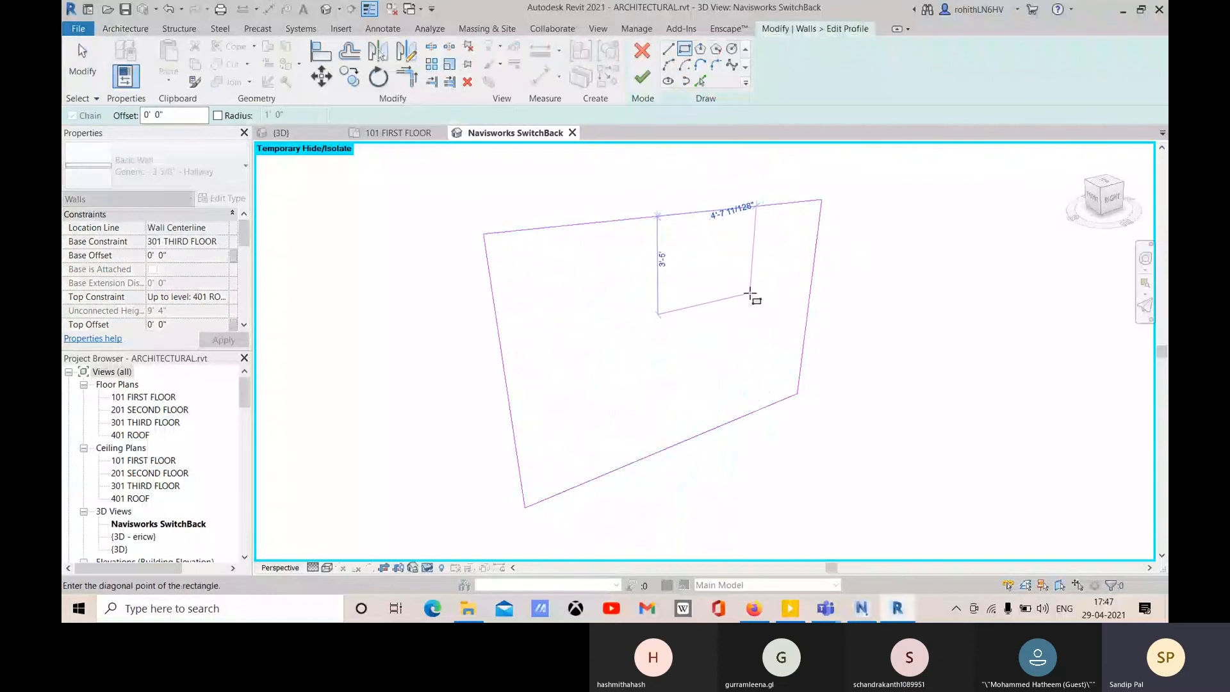
click(1157, 523)
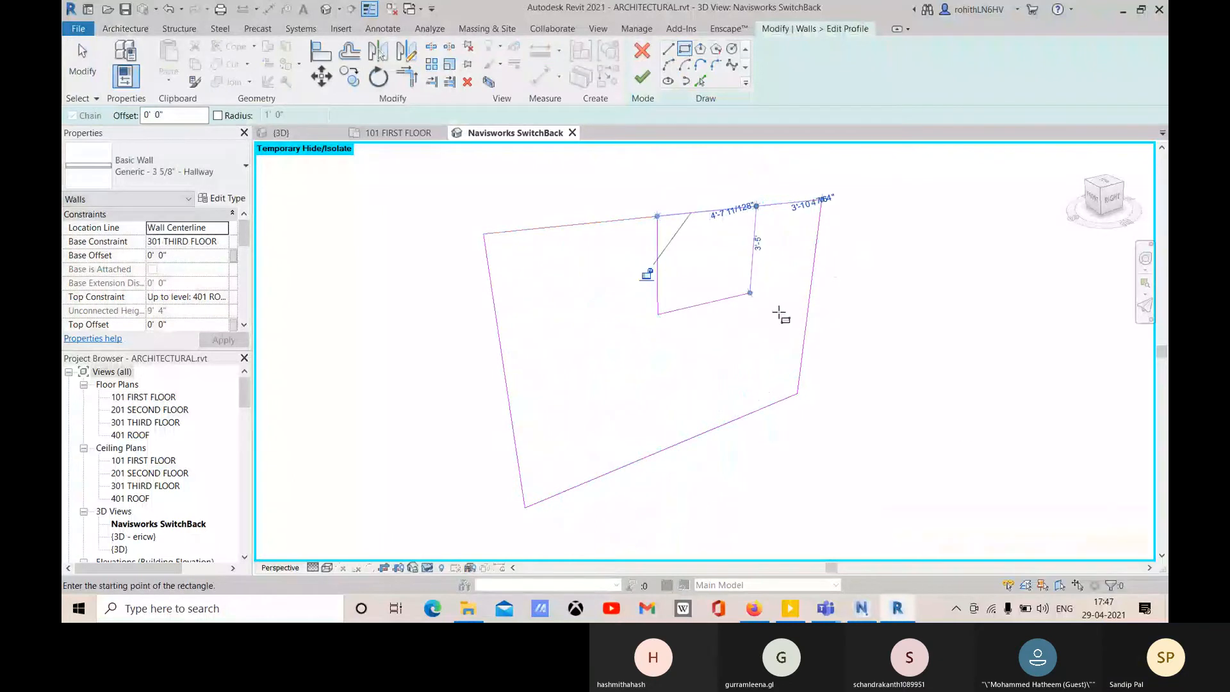
right_click(638, 154)
click(644, 160)
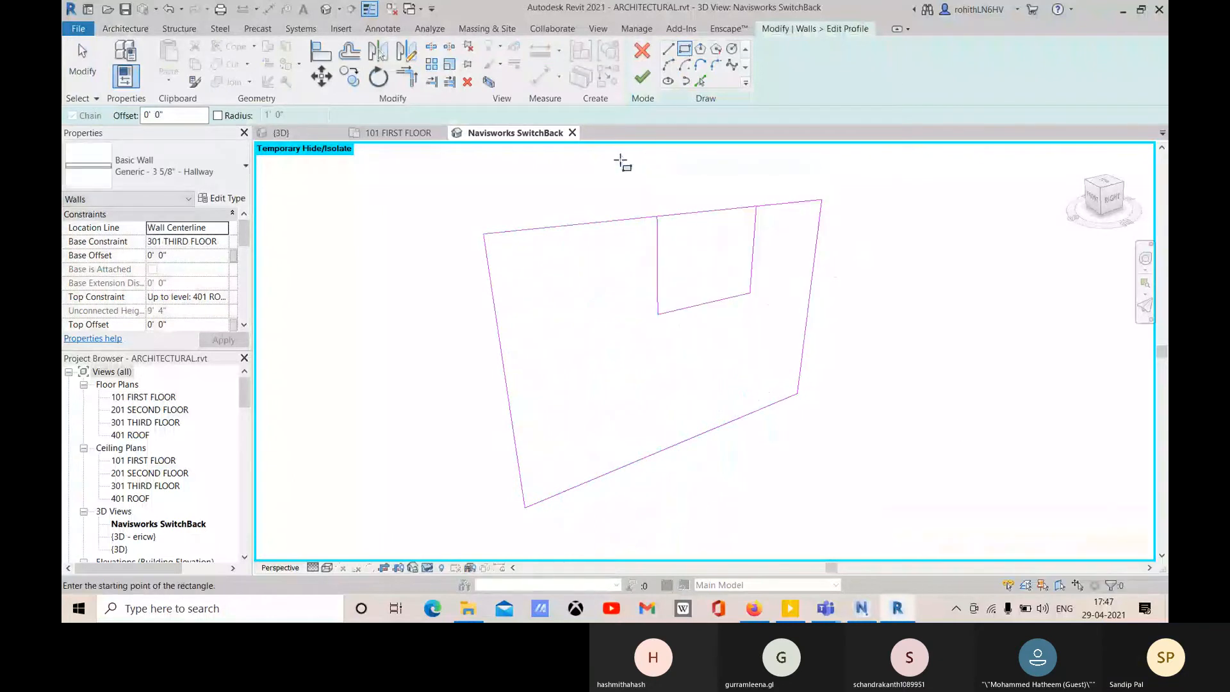
- Trim the top line to the notch, delete the spanning segment, close the outline, and finish the profile
click(431, 85)
click(406, 79)
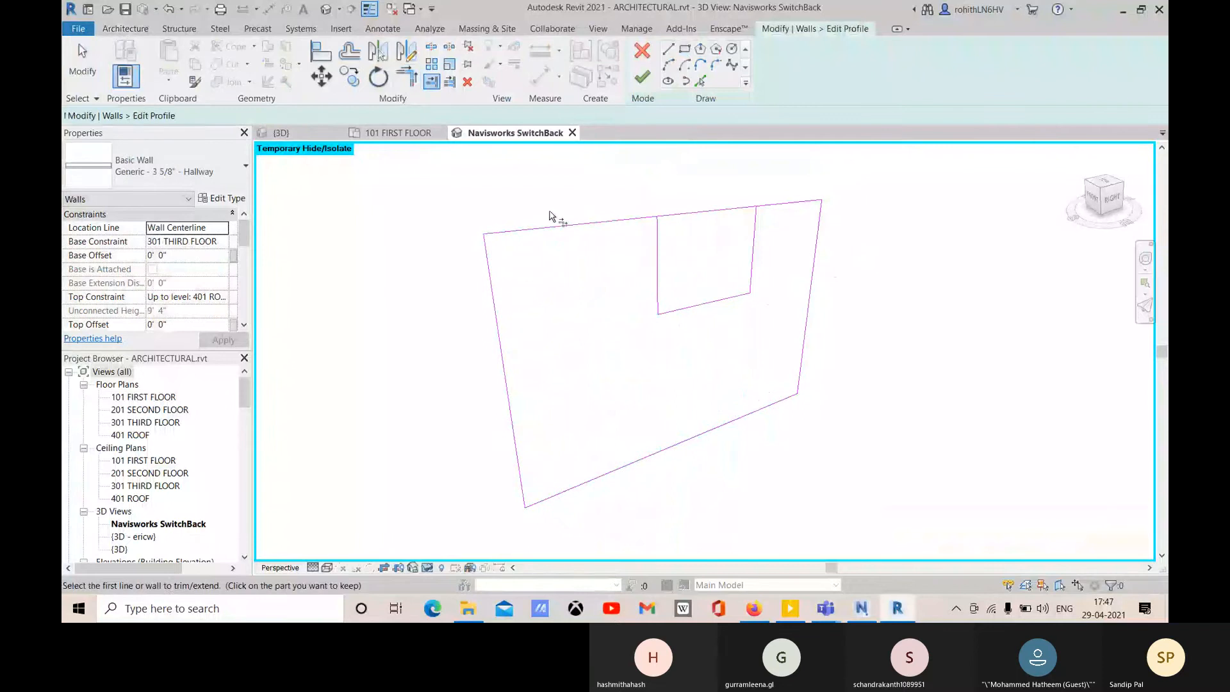
click(564, 228)
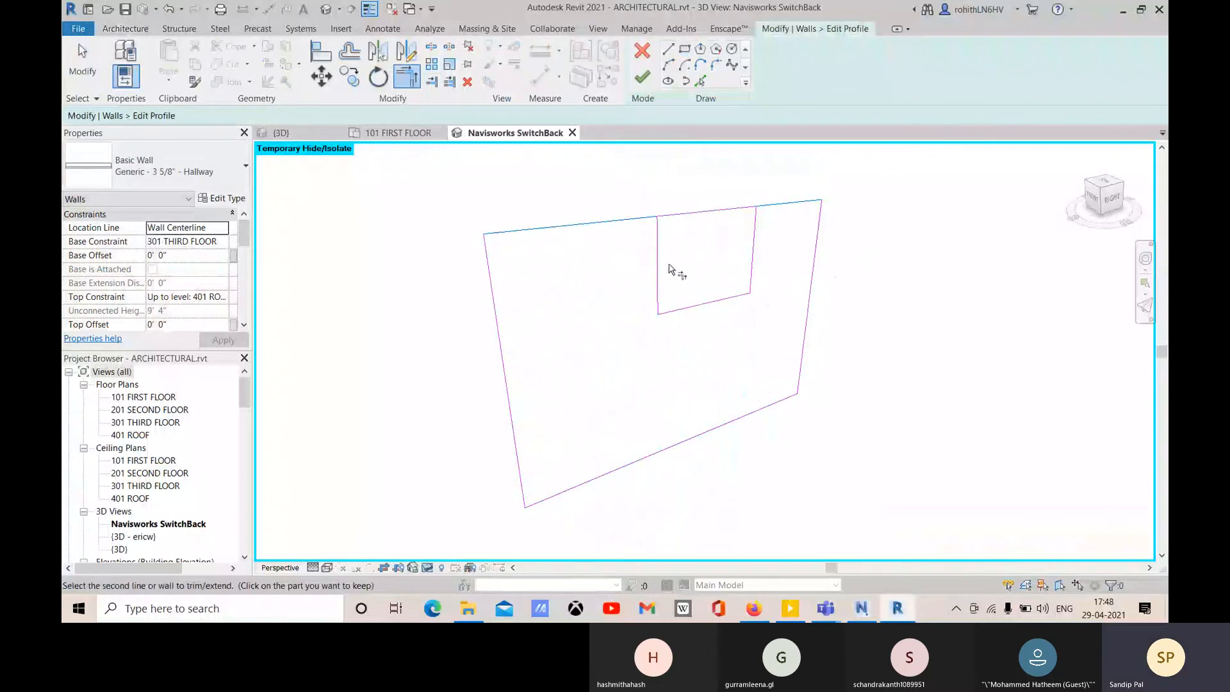
click(754, 259)
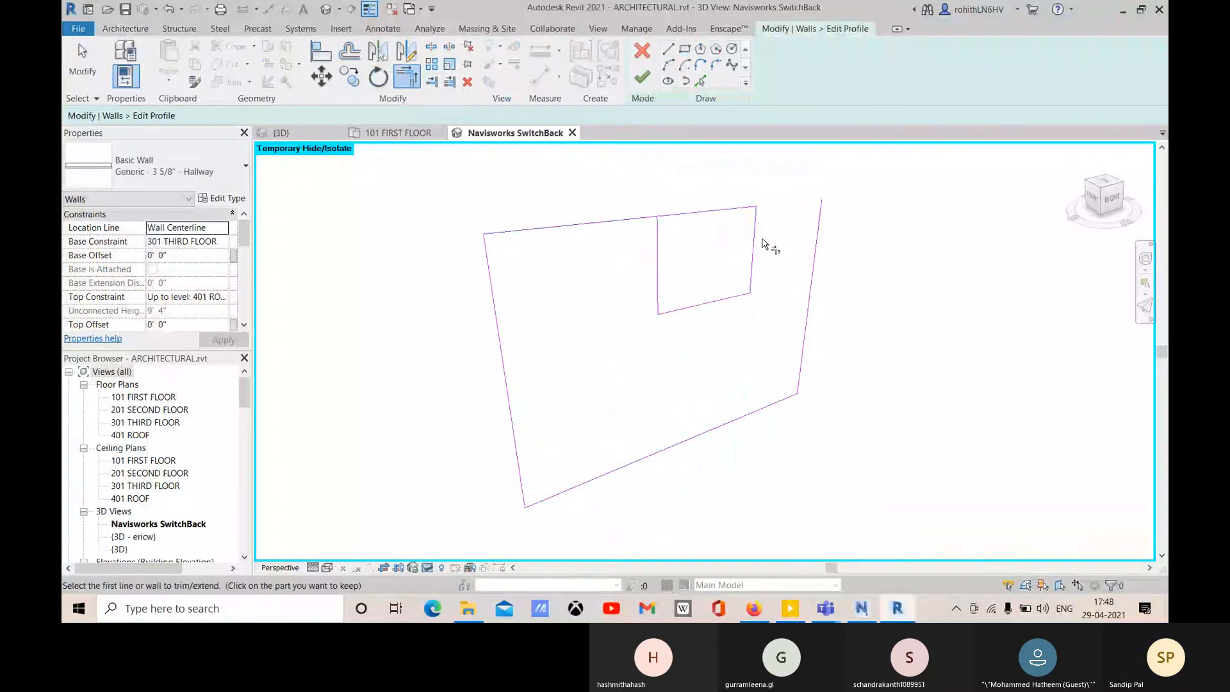
key(Escape)
click(698, 214)
key(Delete)
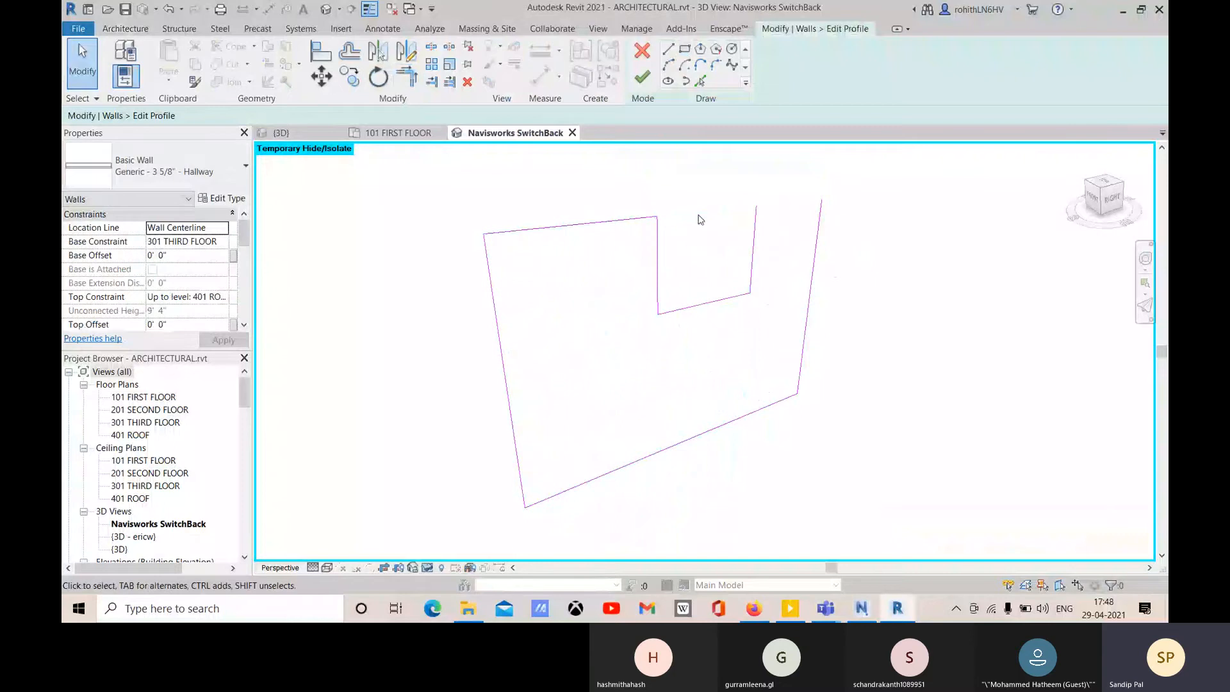
click(668, 48)
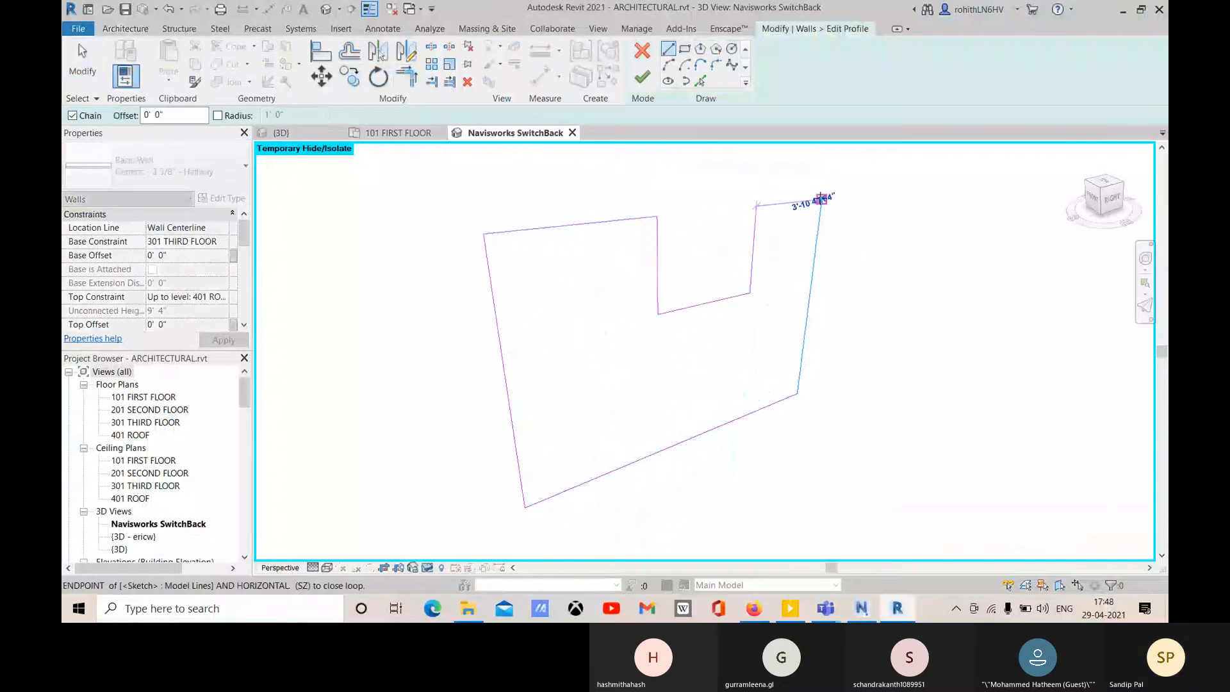
click(821, 200)
click(642, 78)
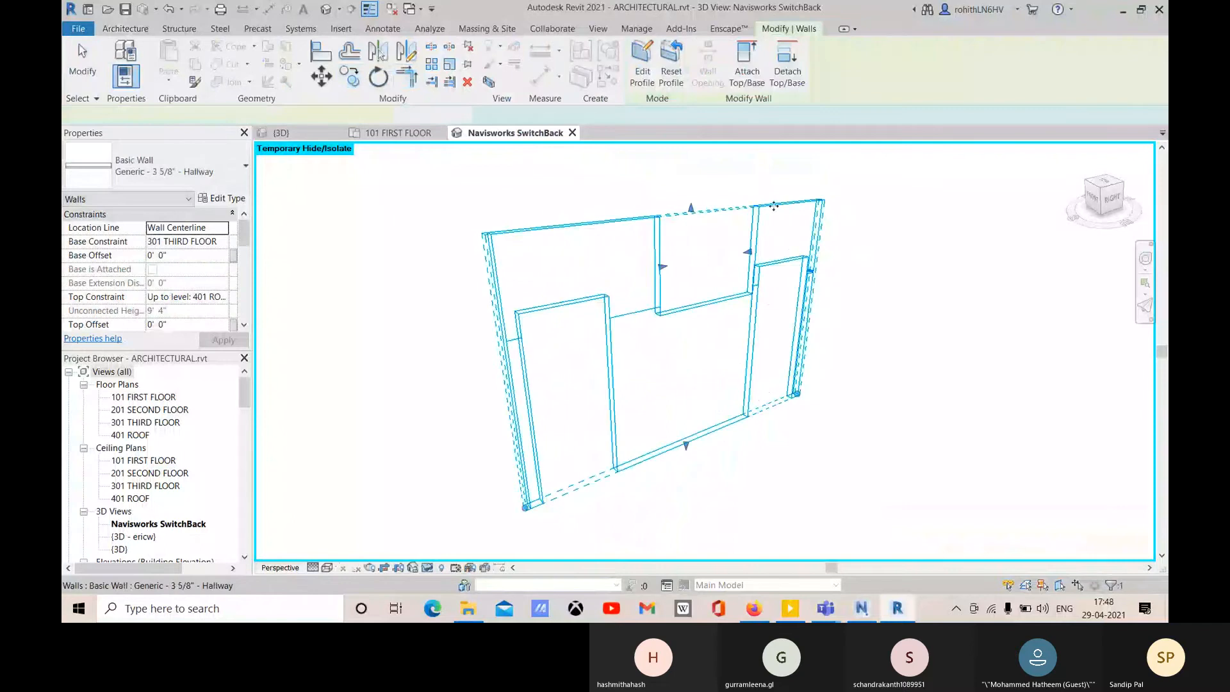
key(Escape)
middle_drag(756, 369, 794, 378)
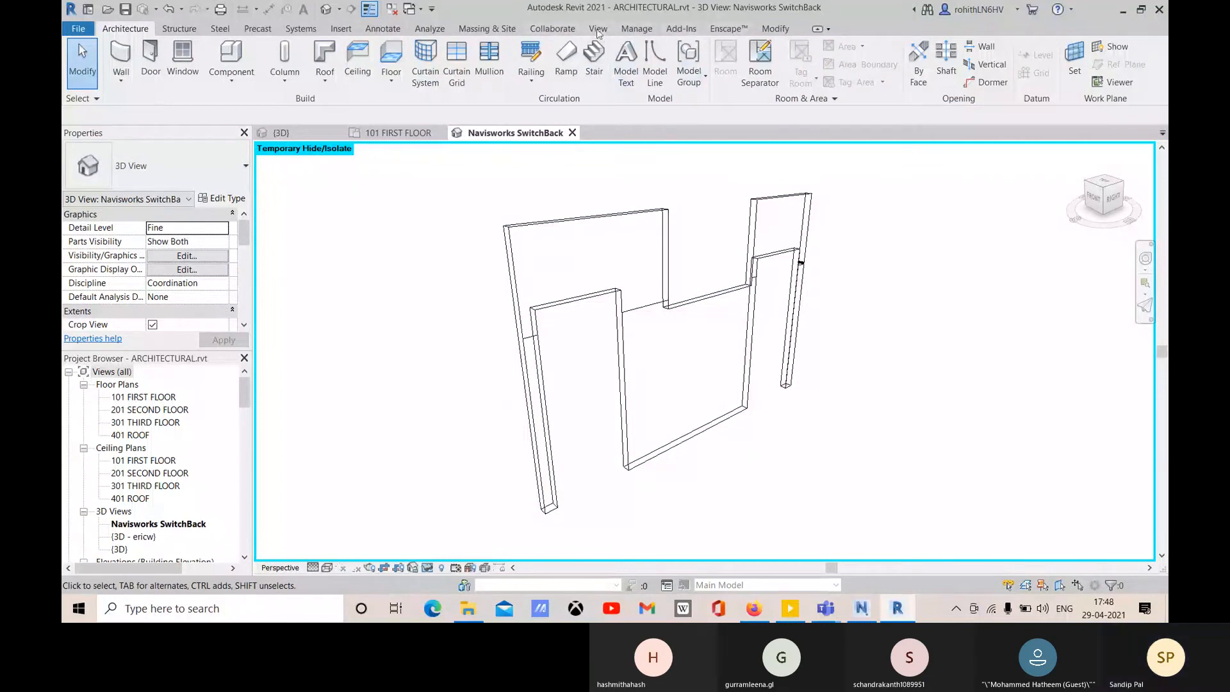
- Look over the Add-Ins External Tools list, then switch to the Navisworks Manage window
click(681, 28)
click(127, 64)
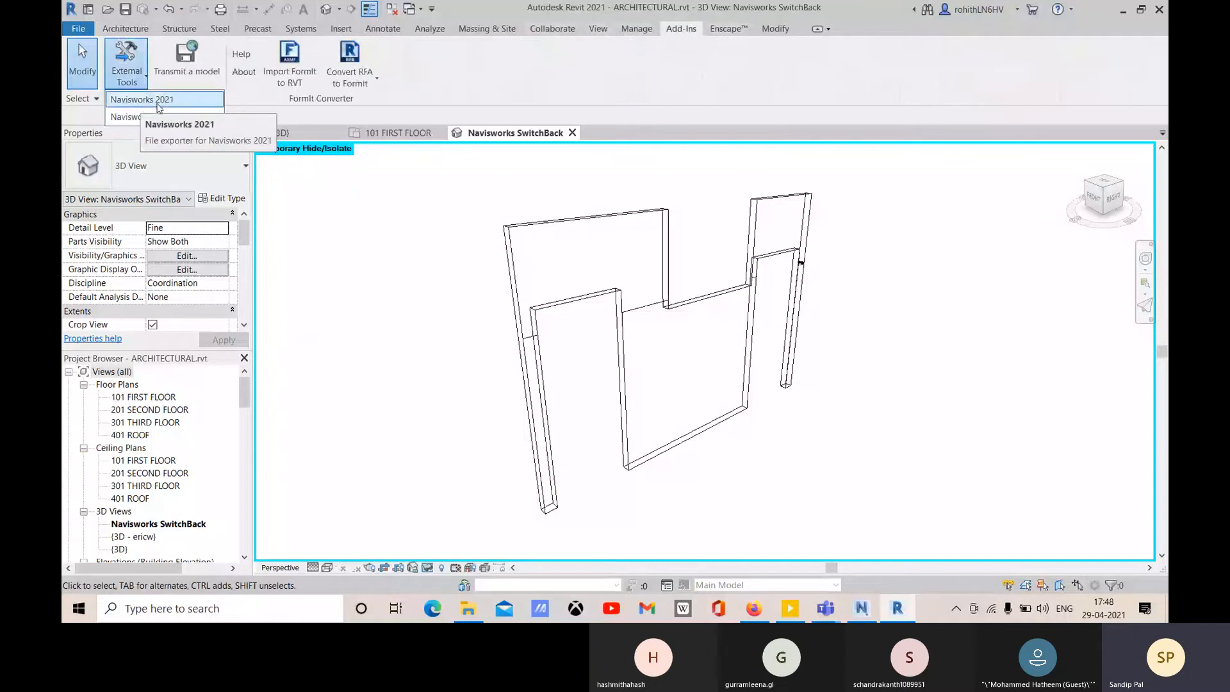
mouse_move(862, 615)
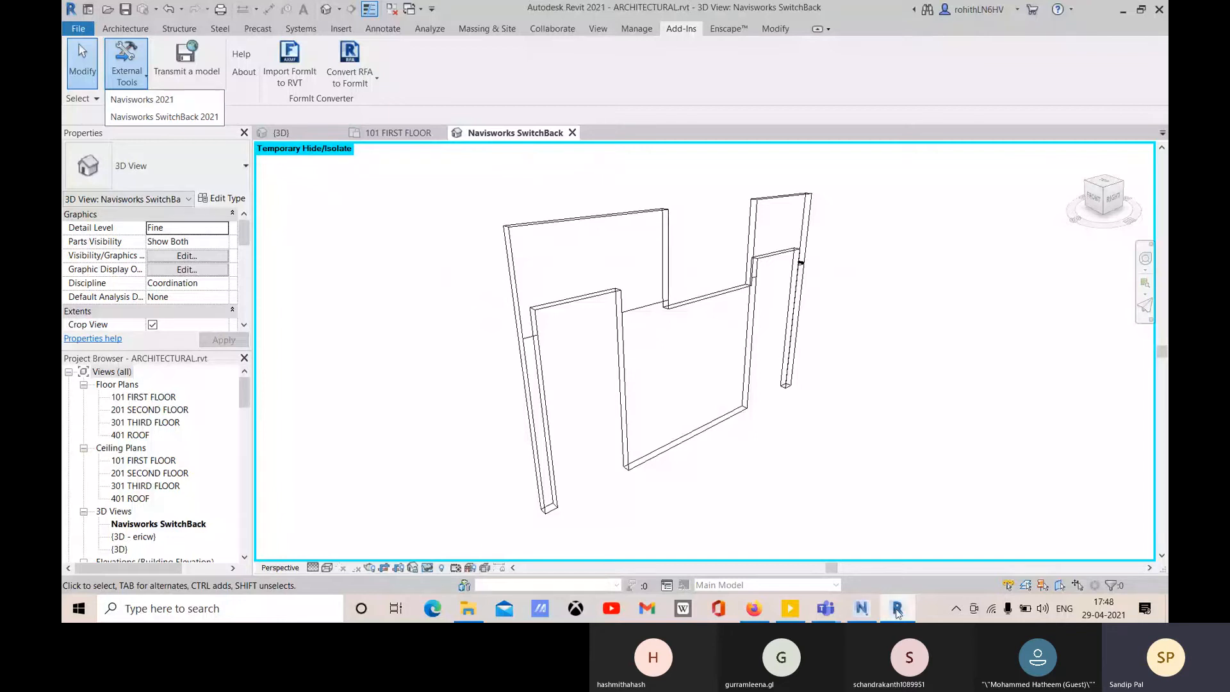
click(861, 609)
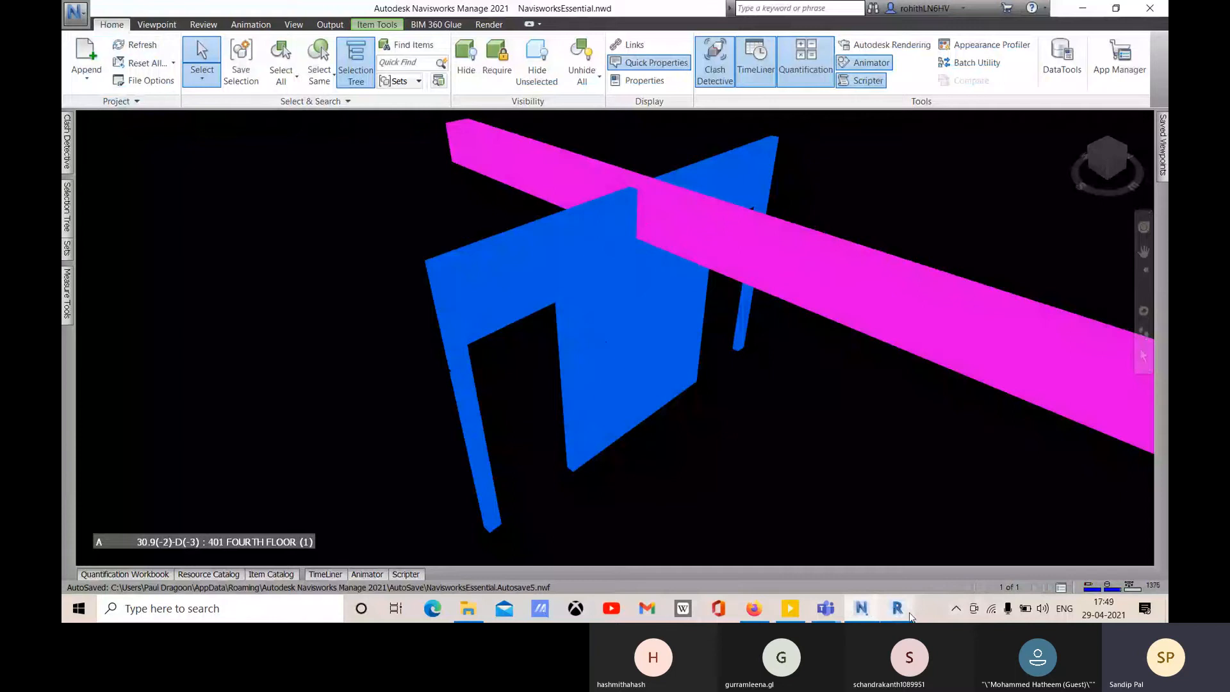
- Jump to Clash2 in Navisworks, pan the clashing elements into view, and select the clashing wall
mouse_move(897, 610)
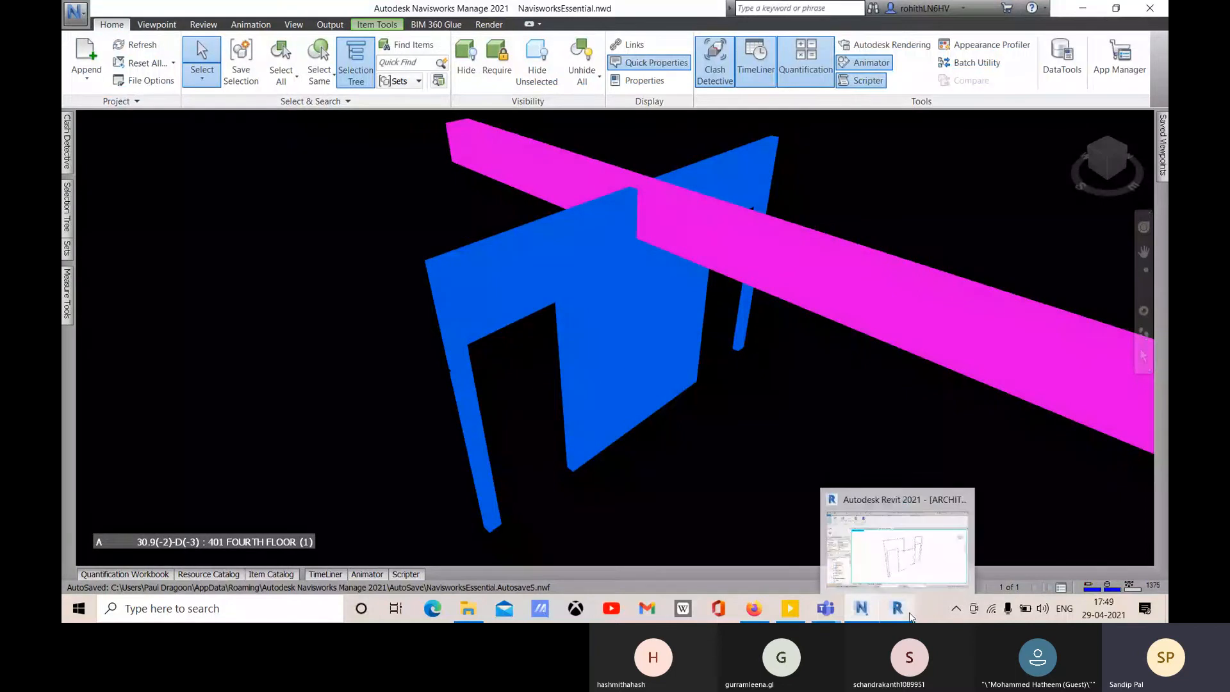
click(887, 569)
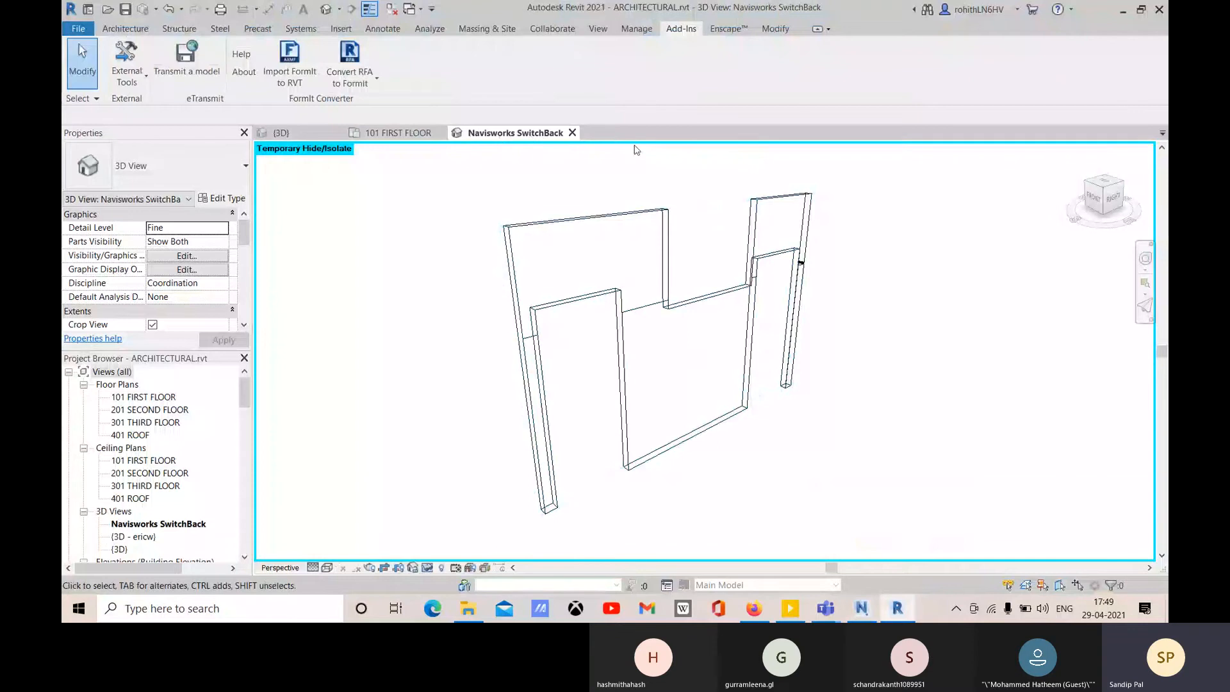
click(861, 608)
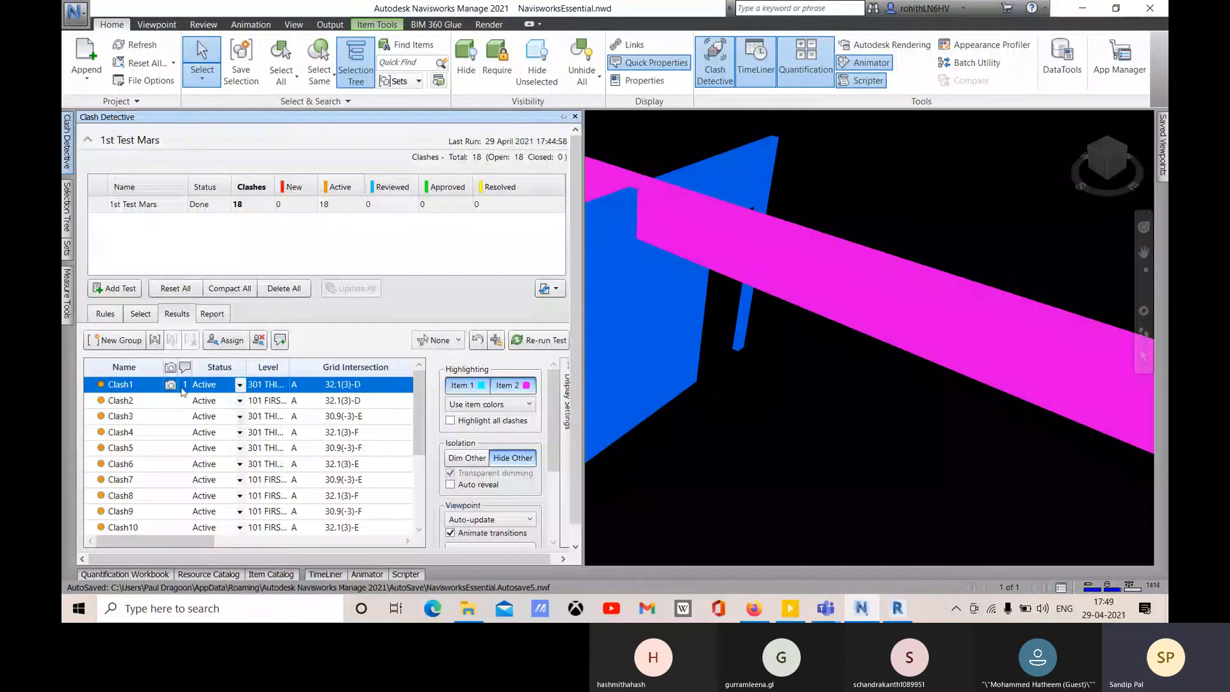
click(115, 401)
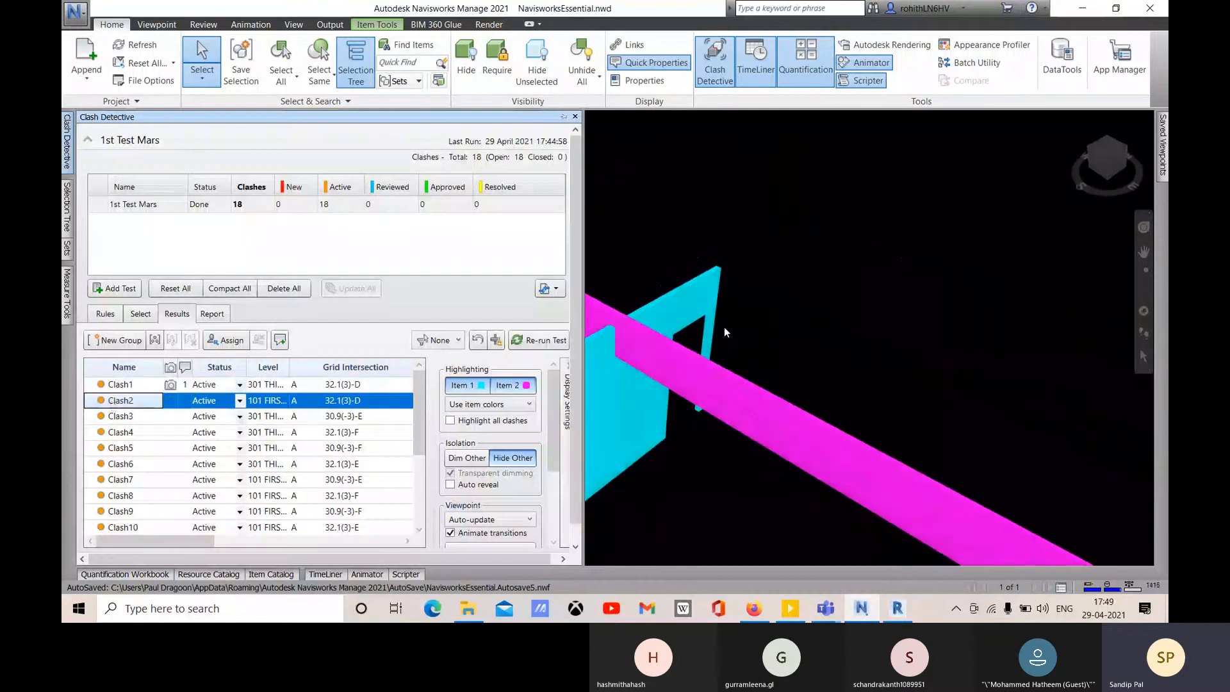
middle_drag(737, 324, 791, 310)
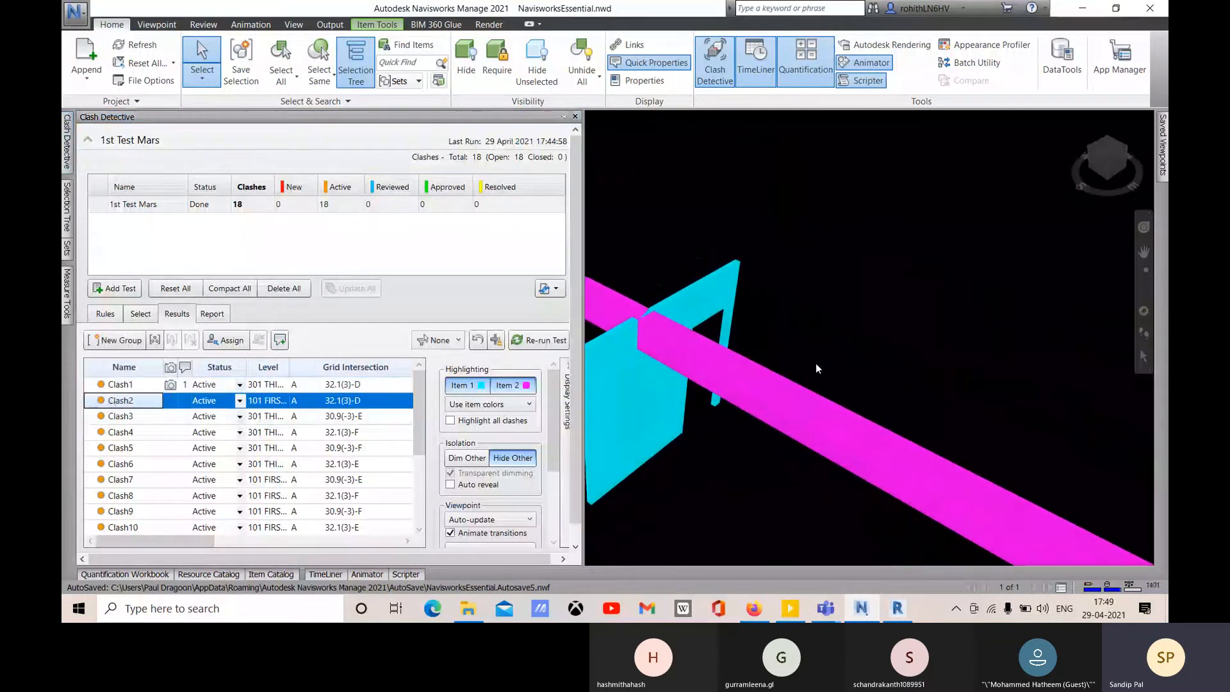
middle_drag(778, 408, 900, 344)
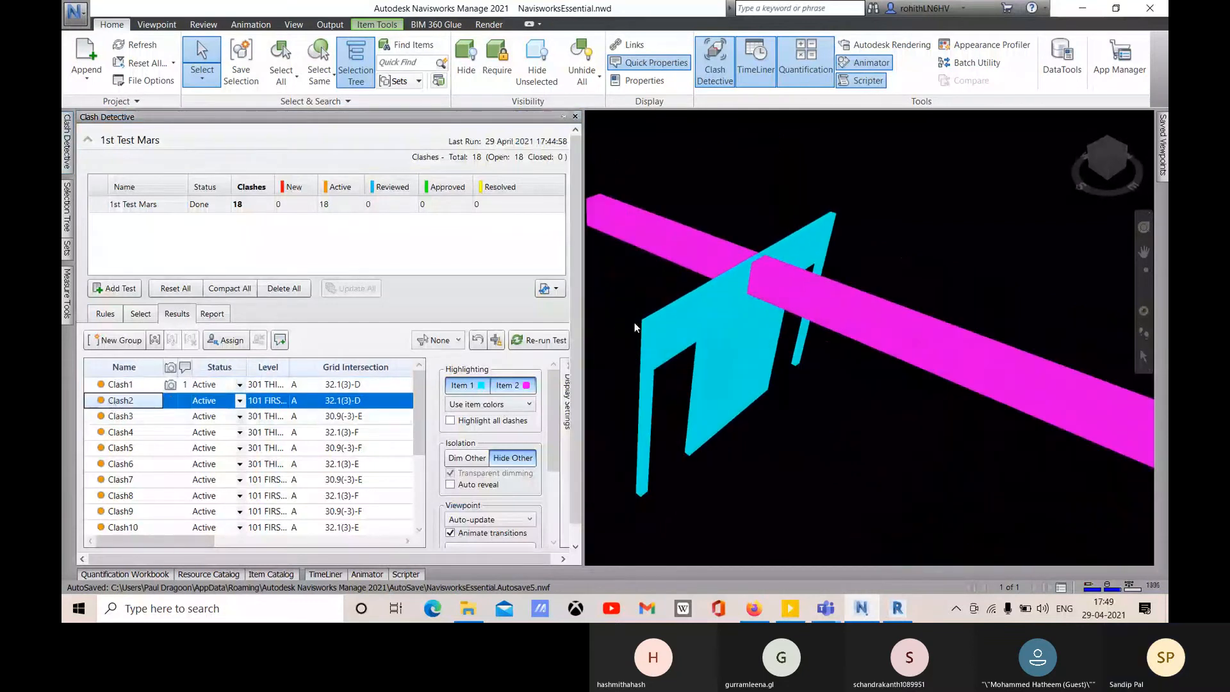
click(748, 340)
right_click(695, 319)
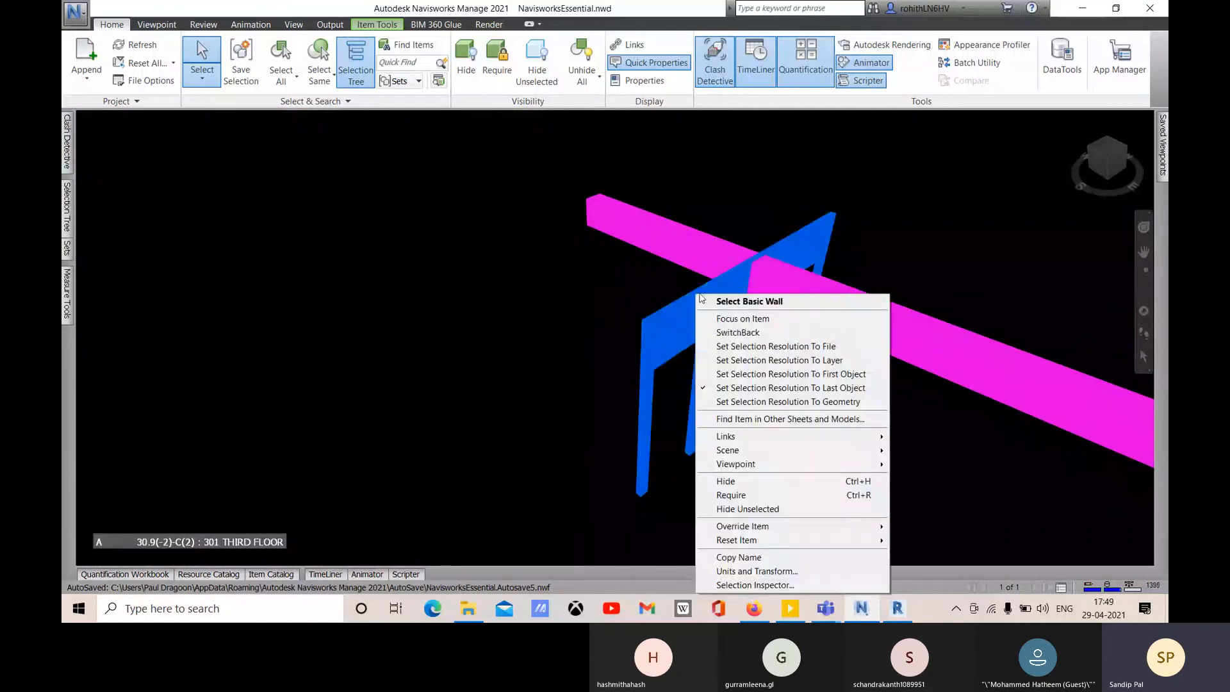
click(546, 348)
click(737, 378)
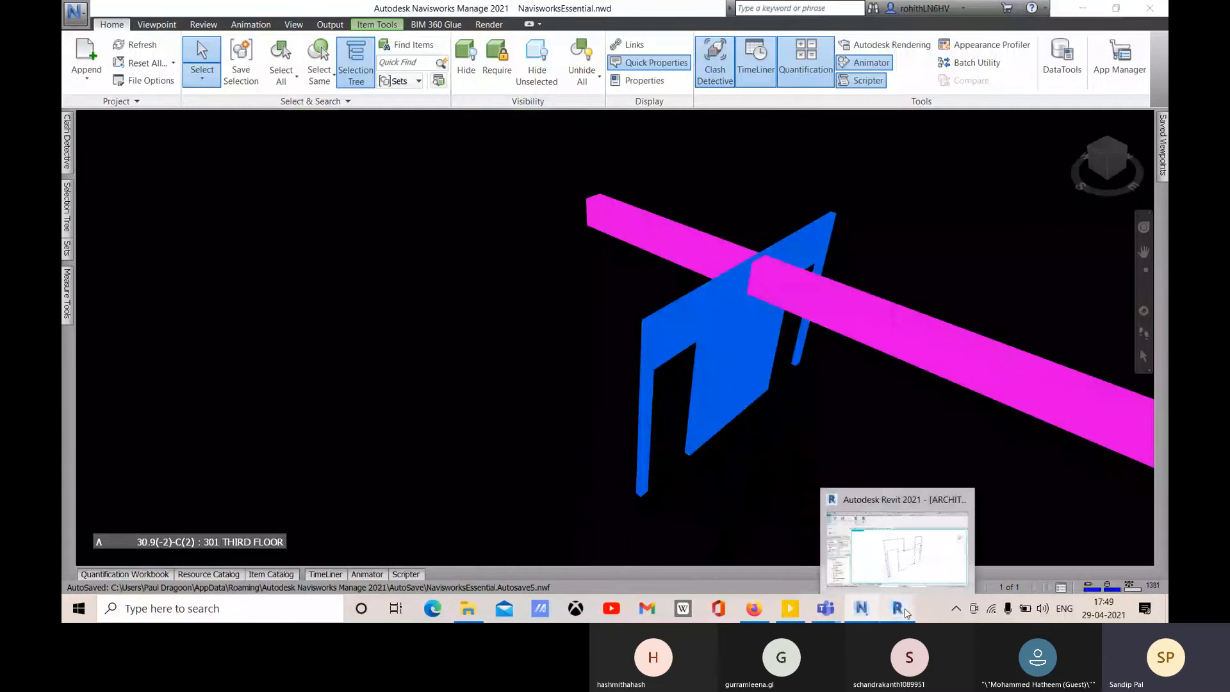
- Switch between Revit and Navisworks, then reopen the Clash Detective results
click(905, 613)
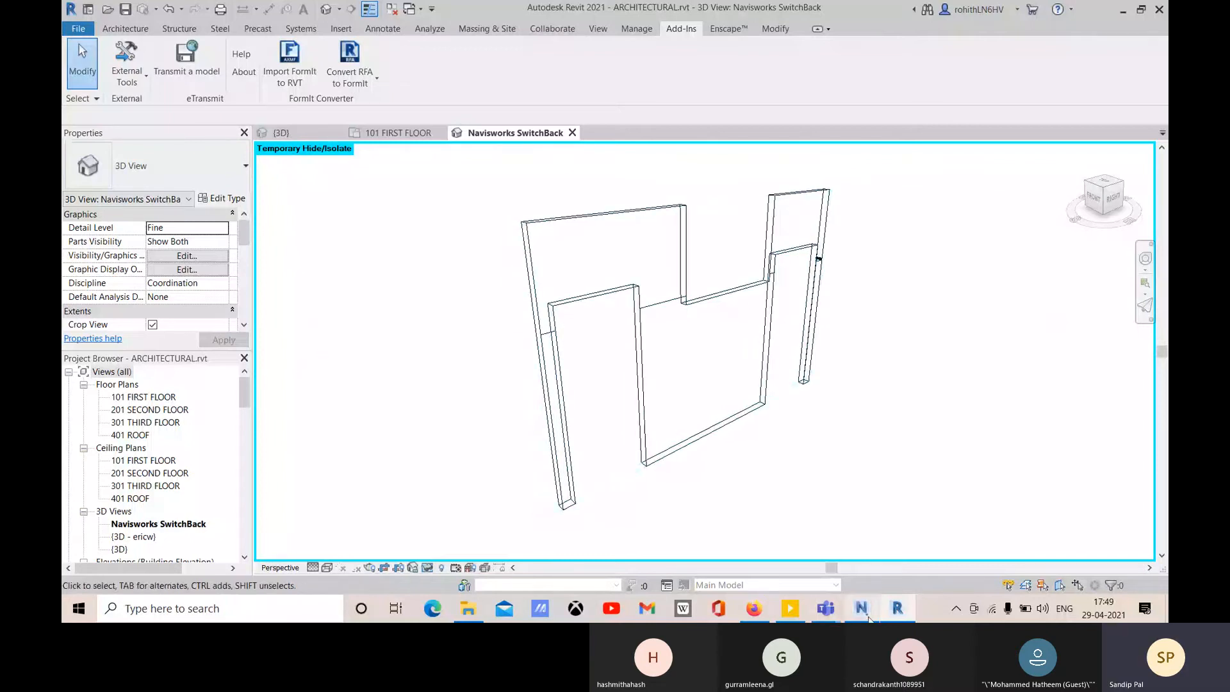
click(869, 619)
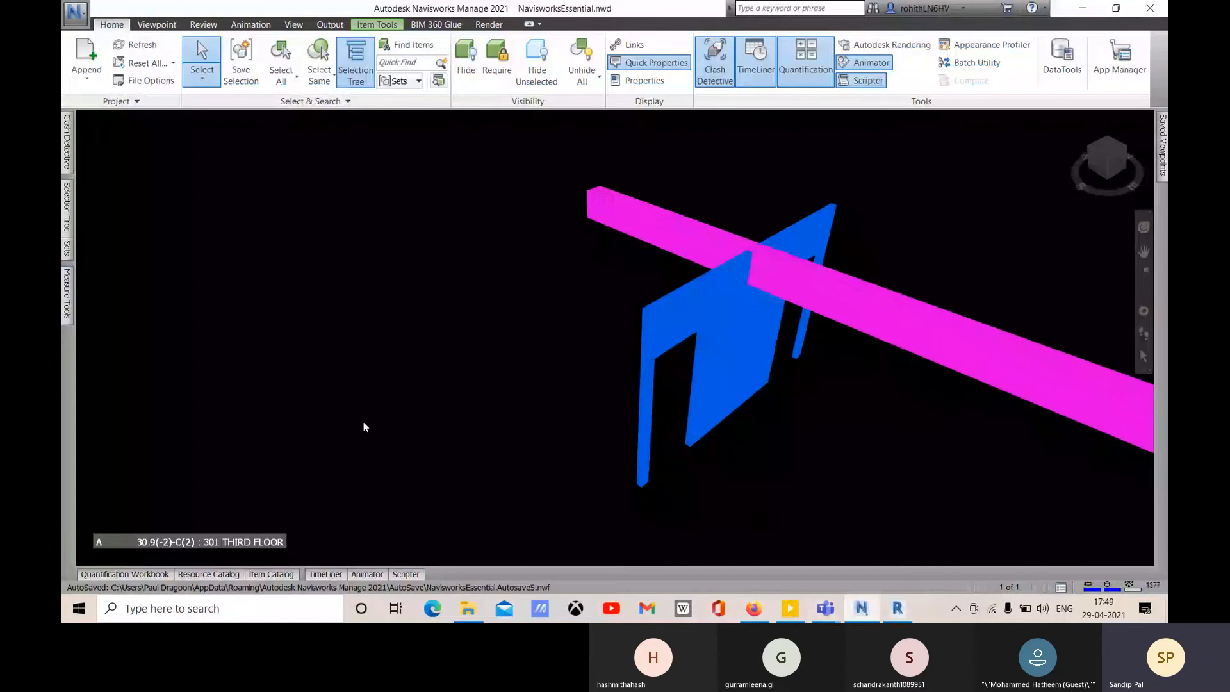
click(897, 609)
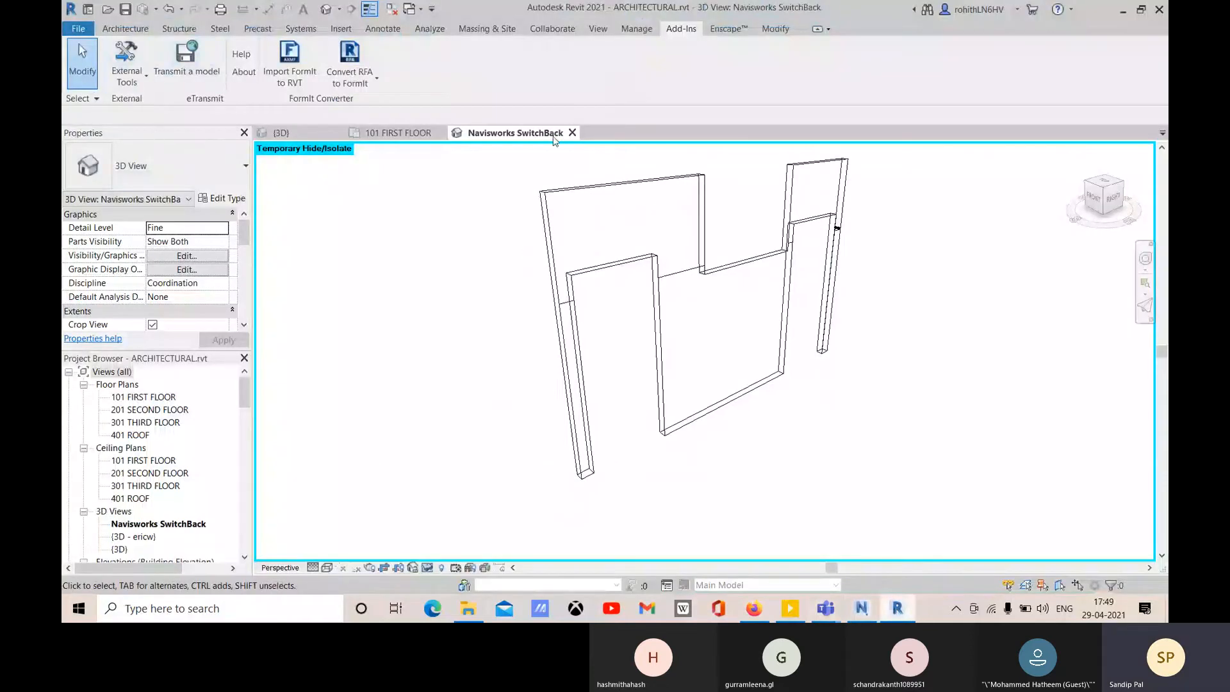
click(861, 608)
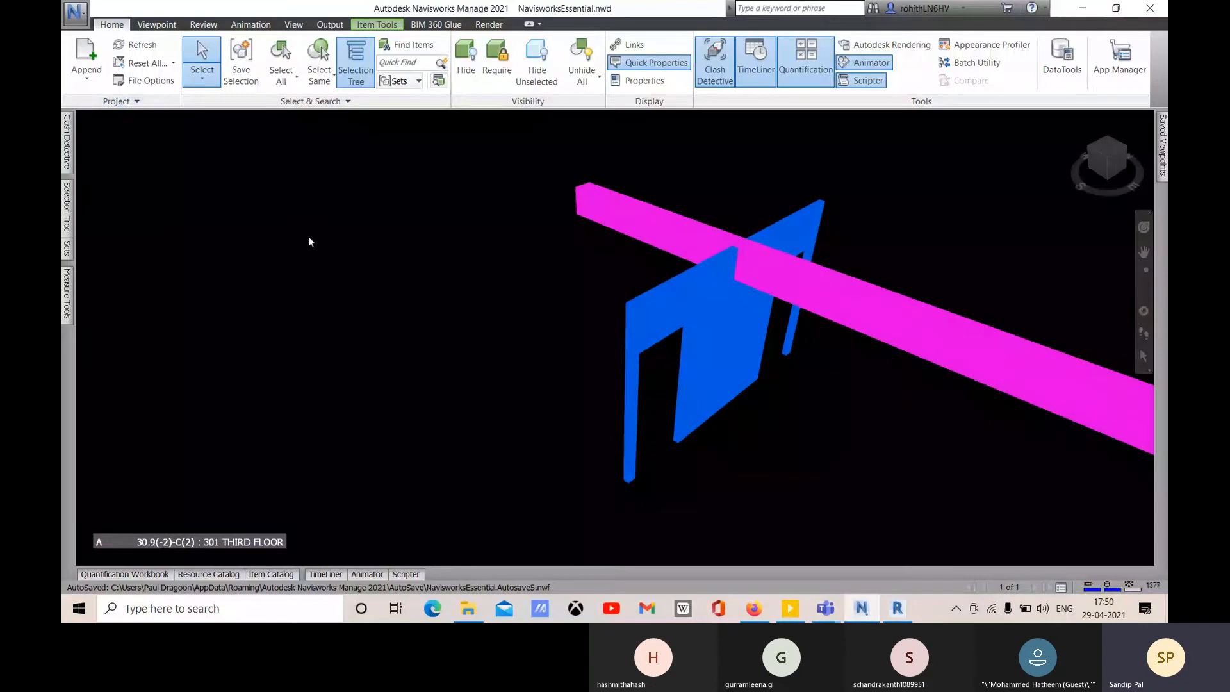
click(67, 144)
- Switch isolation to Dim Other and set the clash report format to As viewpoints
click(68, 146)
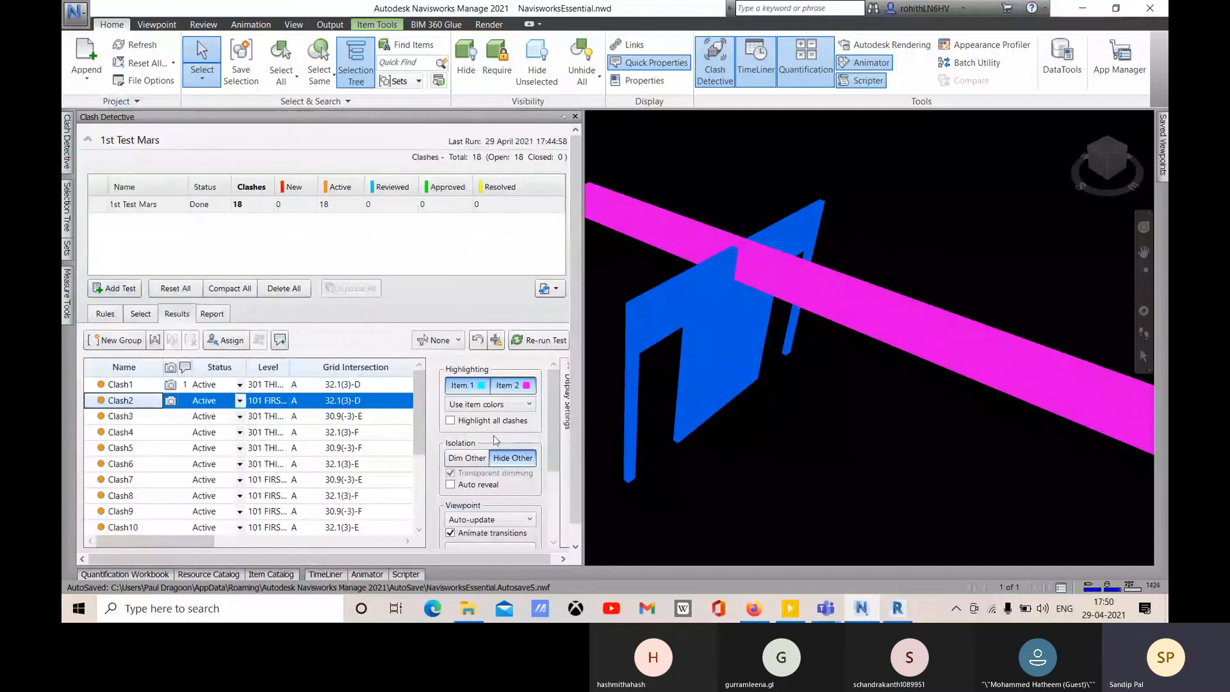
click(467, 457)
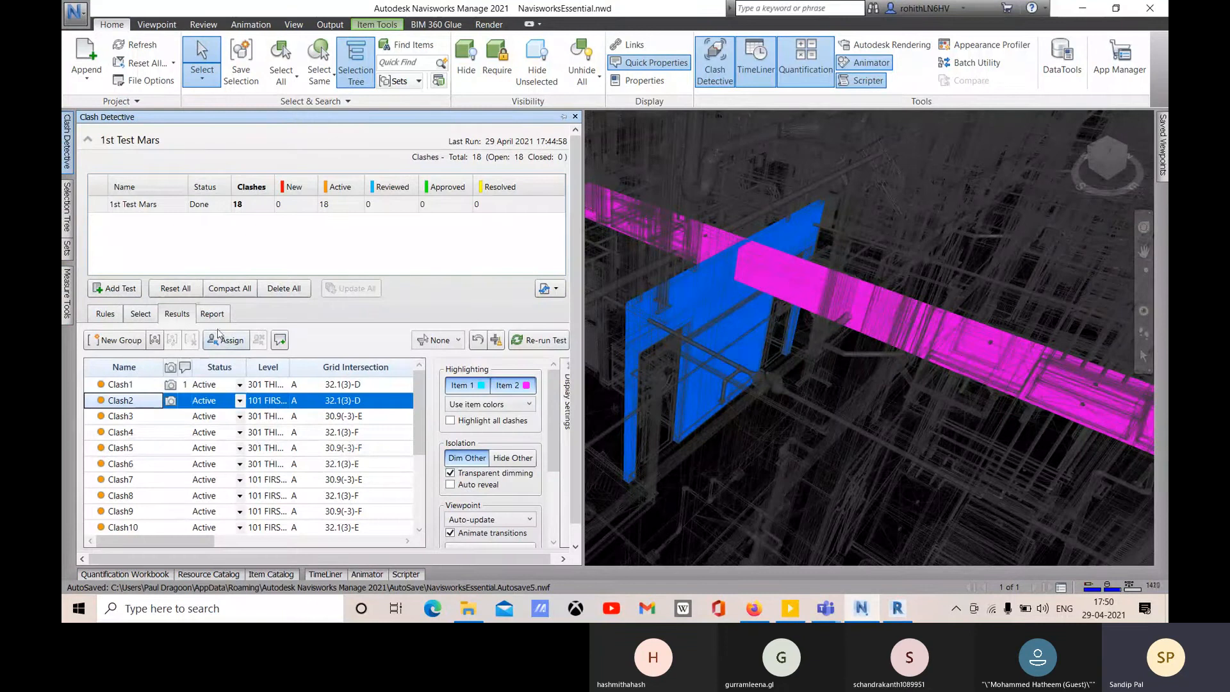
click(212, 314)
click(312, 526)
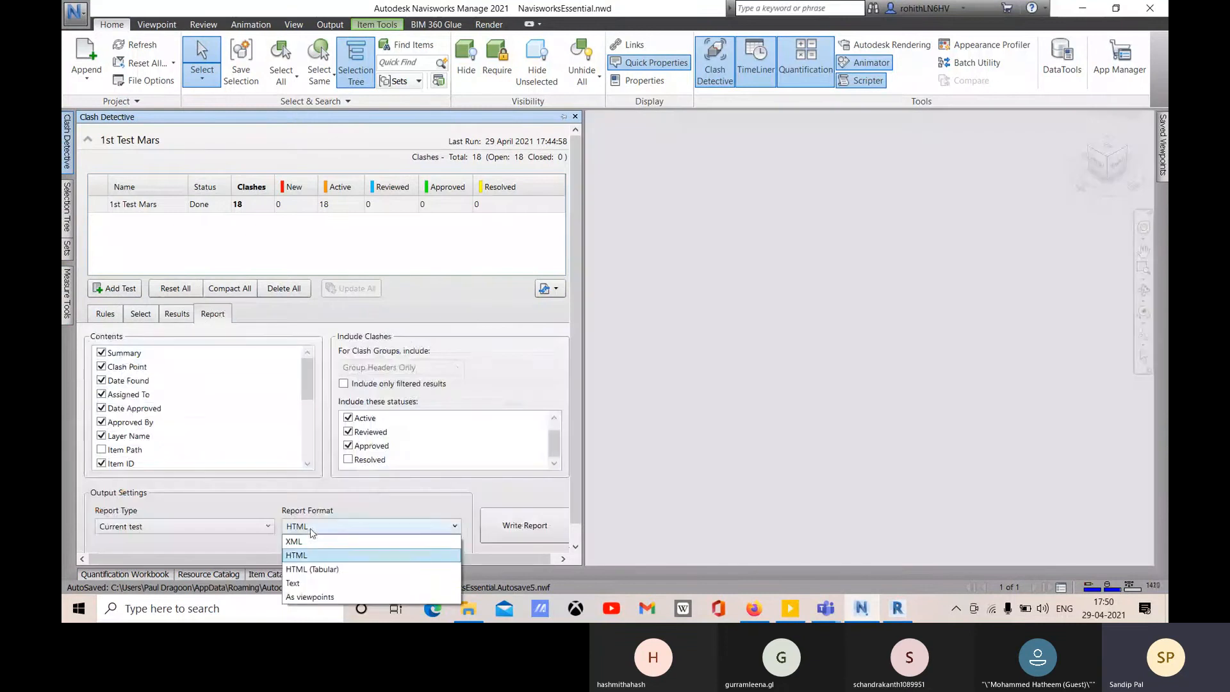
click(307, 601)
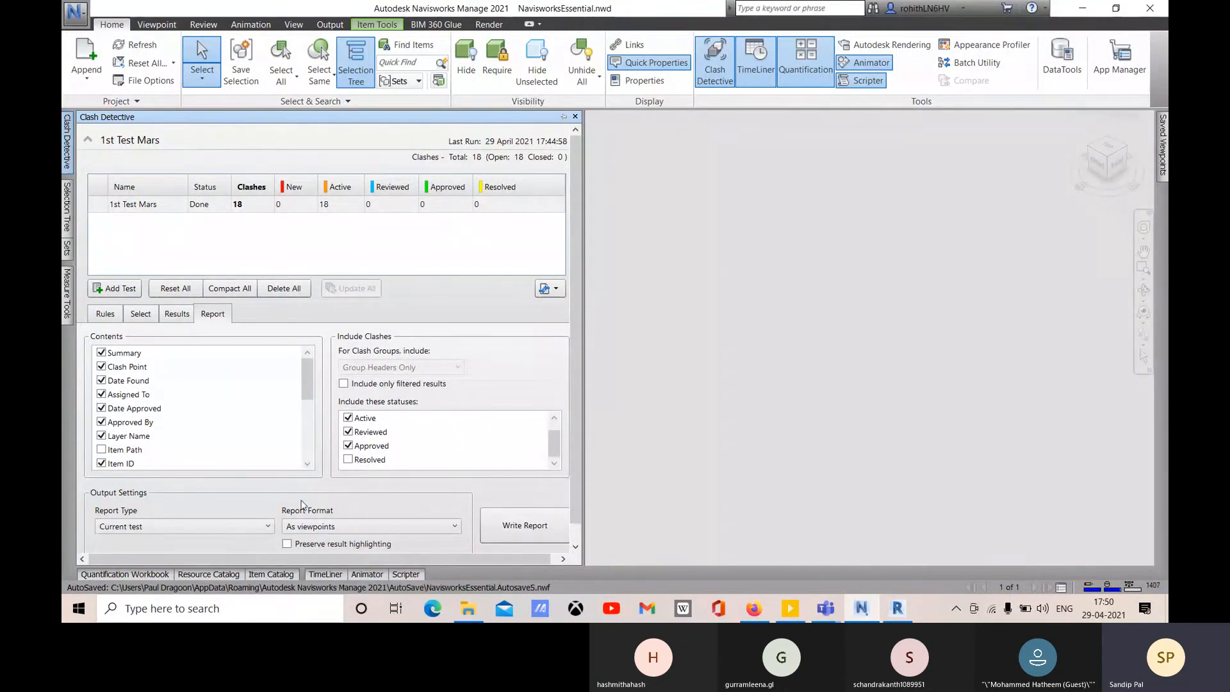
mouse_move(1160, 144)
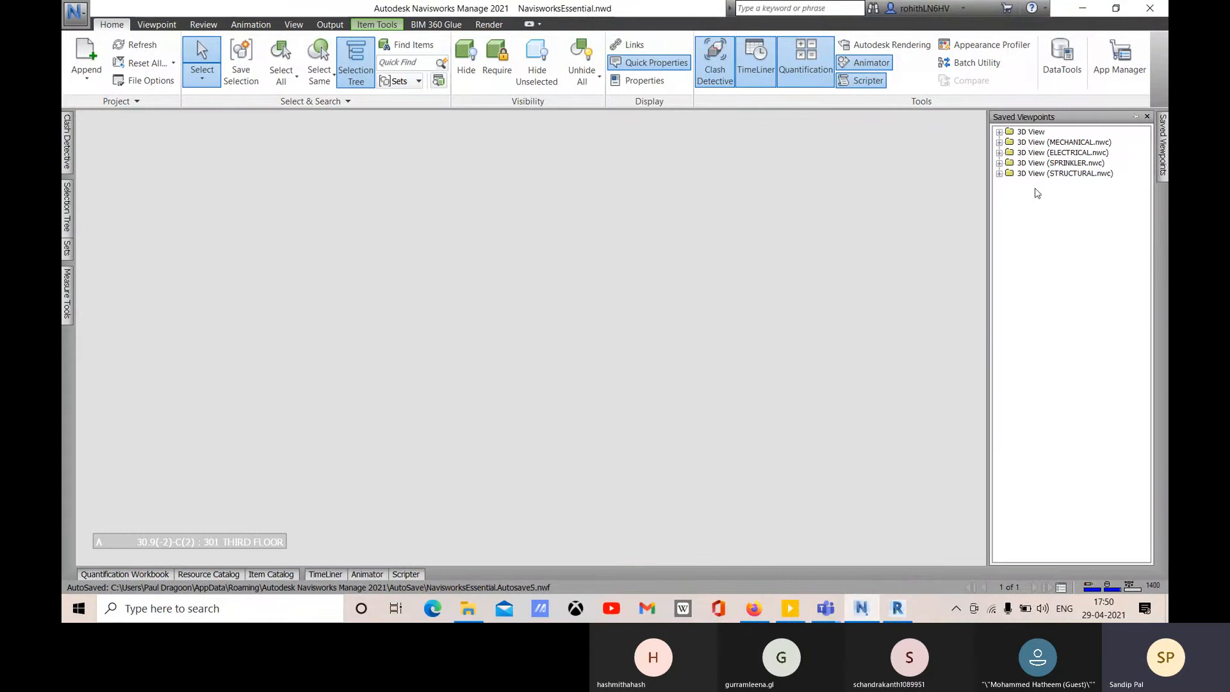
mouse_move(66, 160)
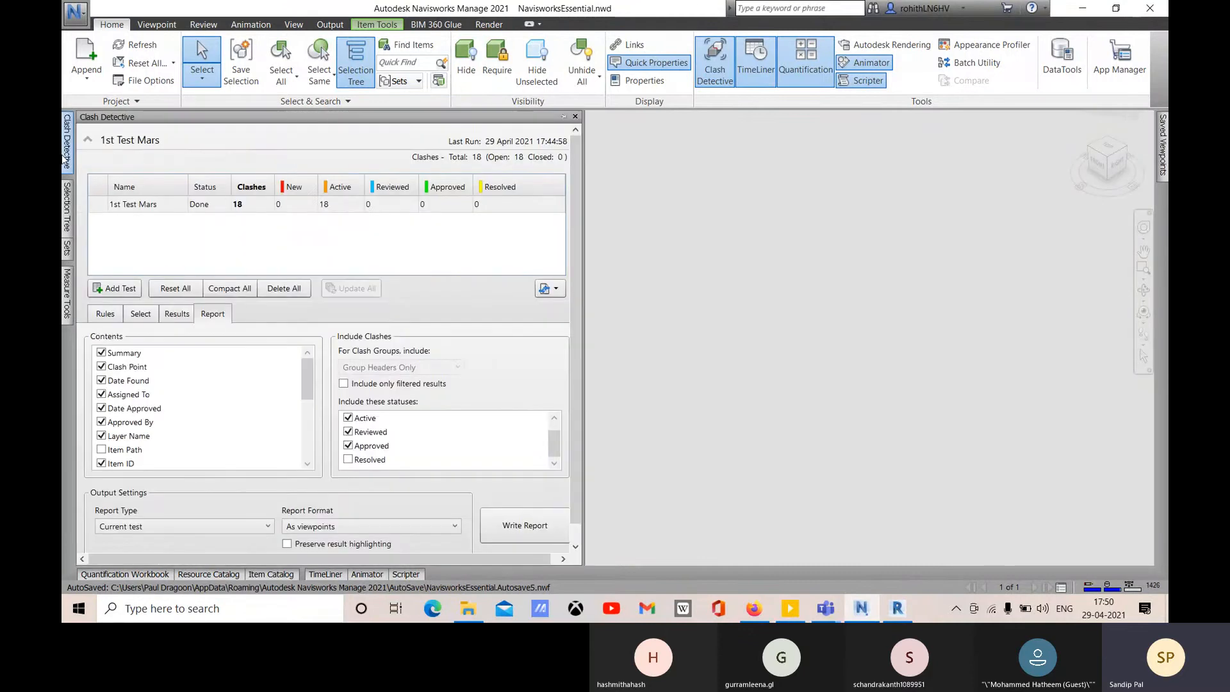
click(173, 314)
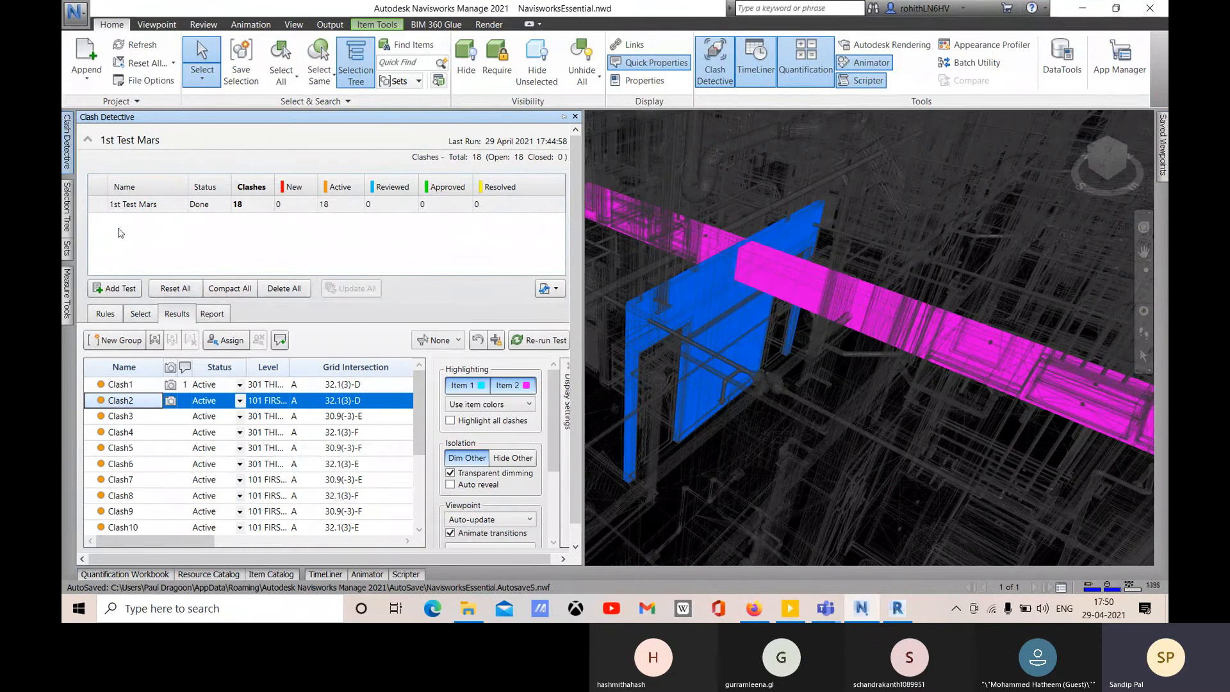
click(212, 314)
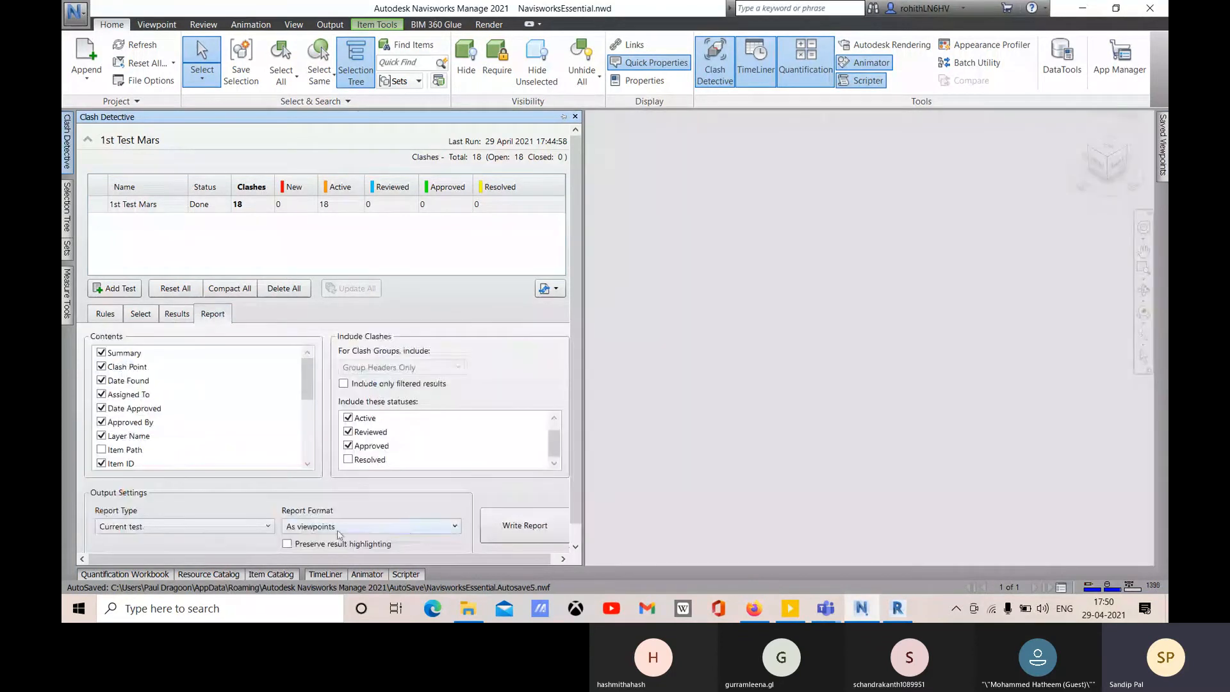
- Write the clash report as viewpoints and step through Clash1 to Clash5 in 1st Test Mars
click(525, 527)
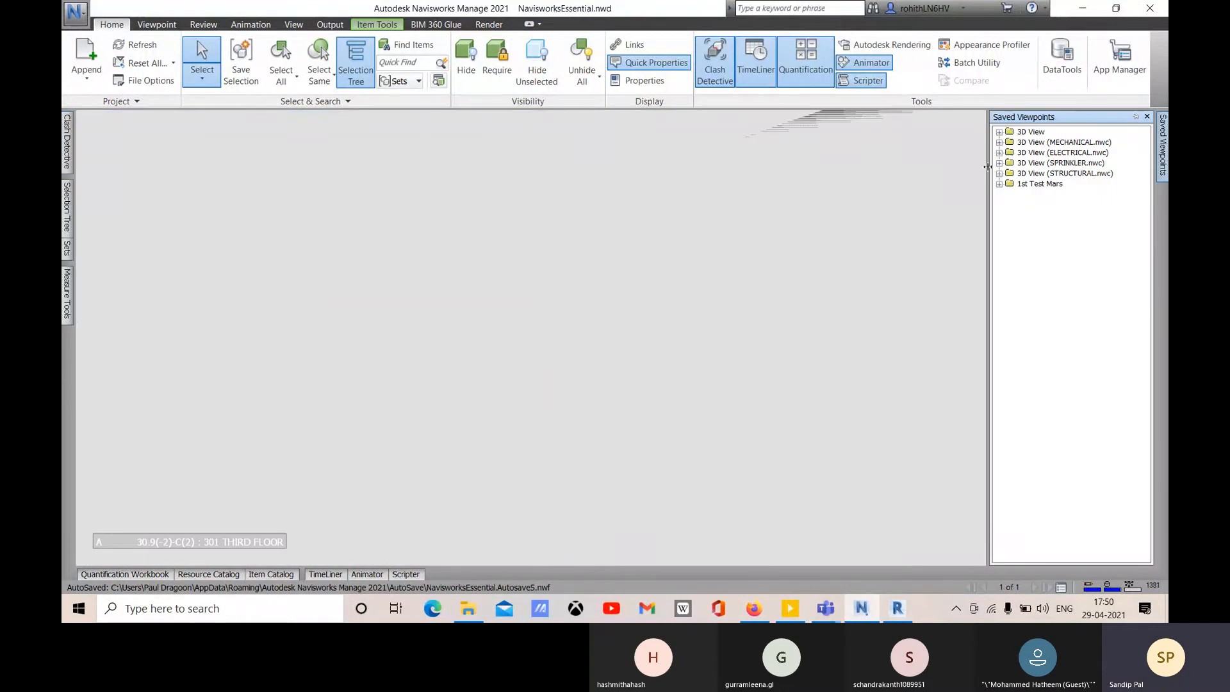
click(1021, 185)
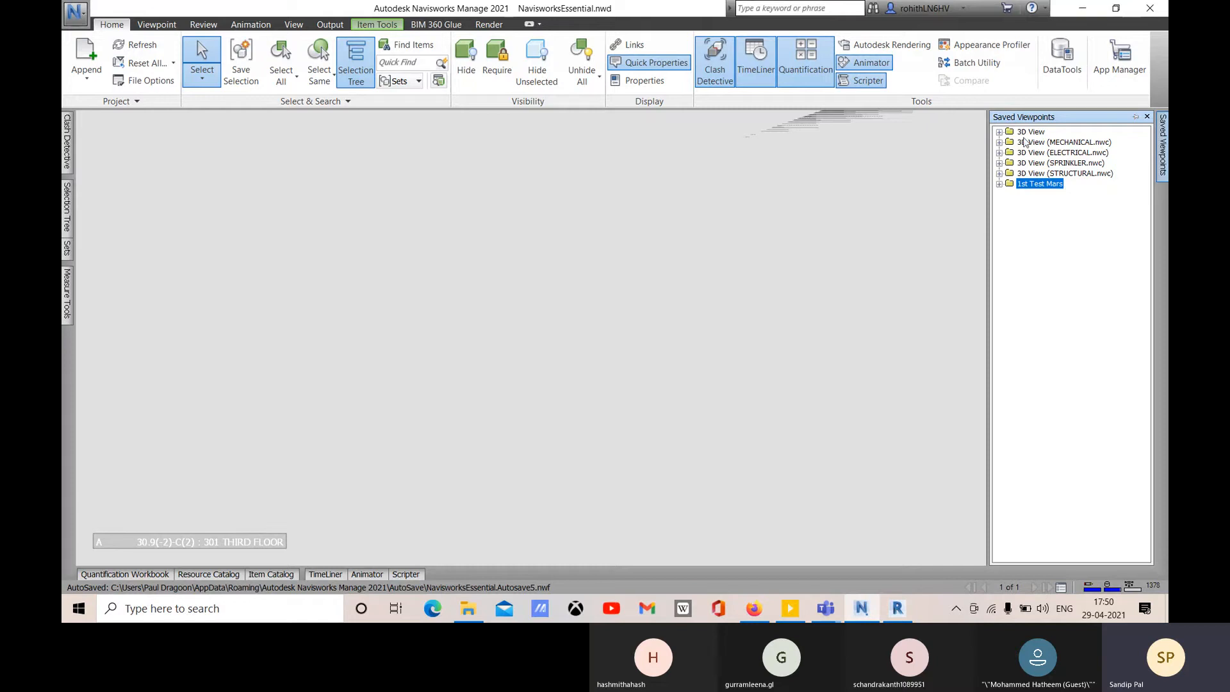
click(999, 184)
click(1034, 194)
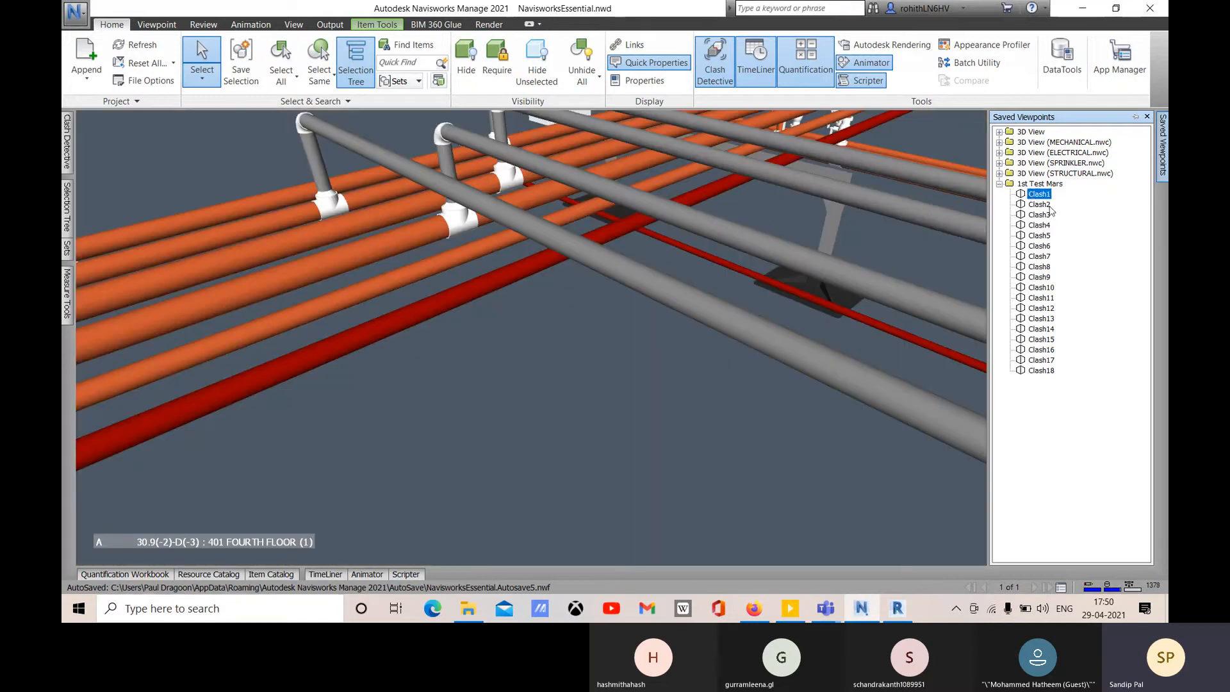
click(1039, 205)
click(1039, 215)
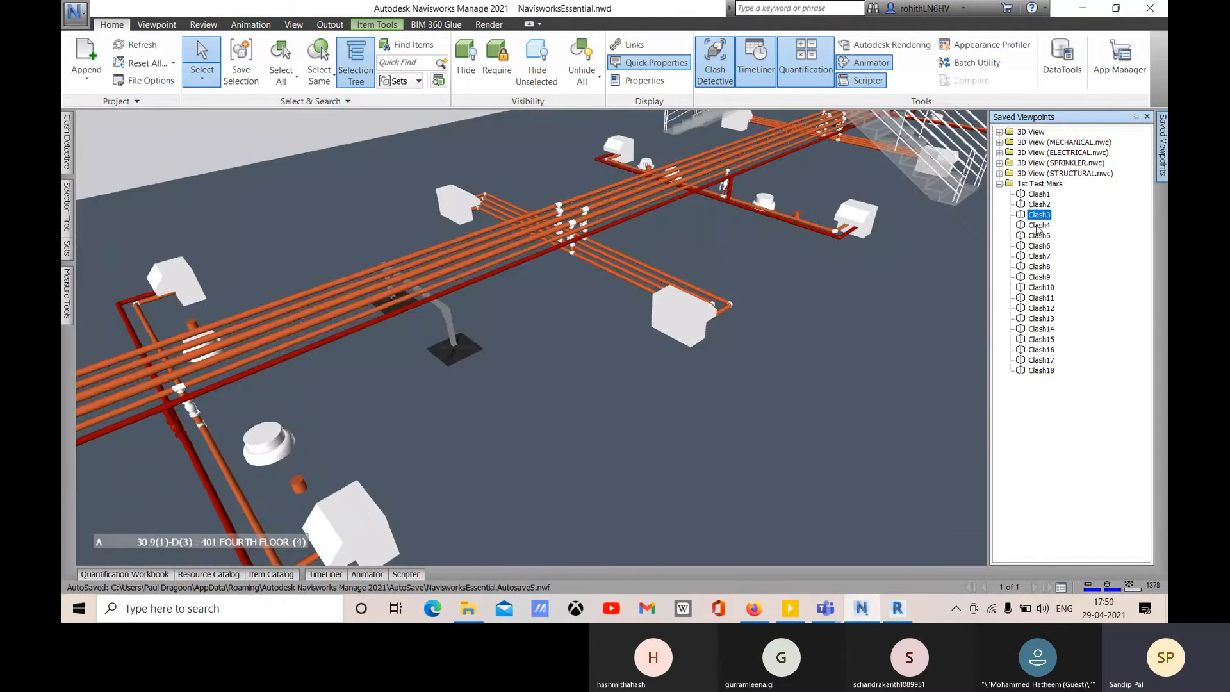
click(1039, 226)
click(1039, 236)
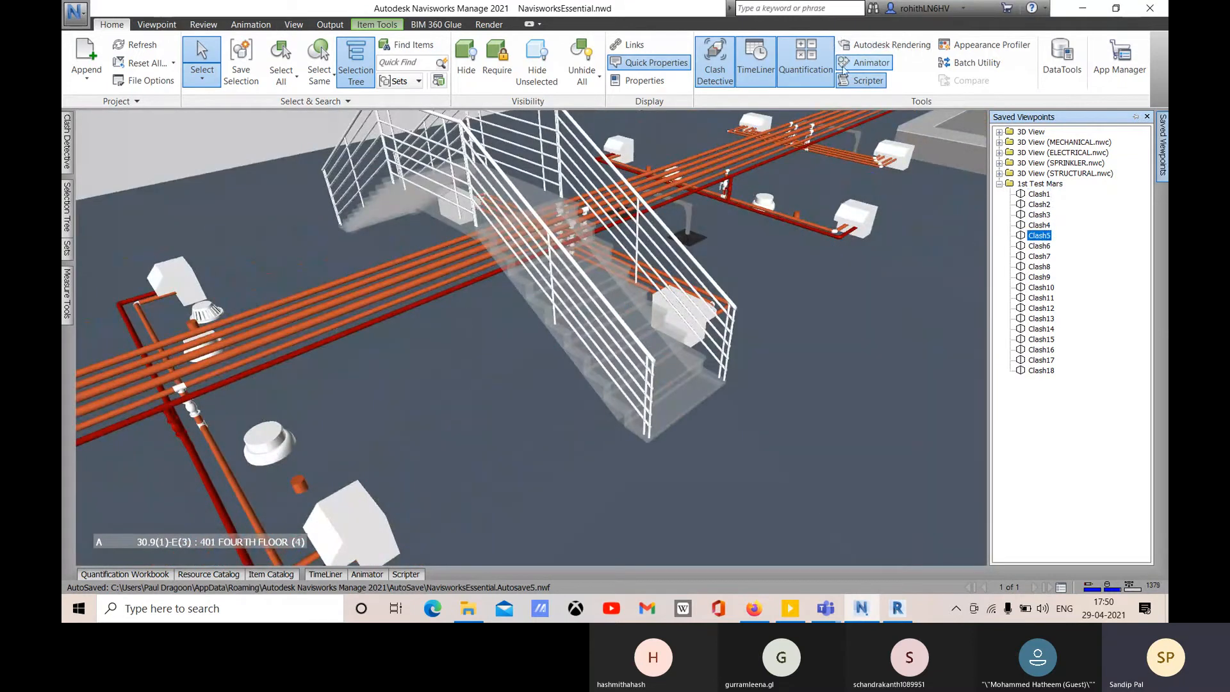
scroll(758, 240, down, 3)
scroll(739, 280, down, 6)
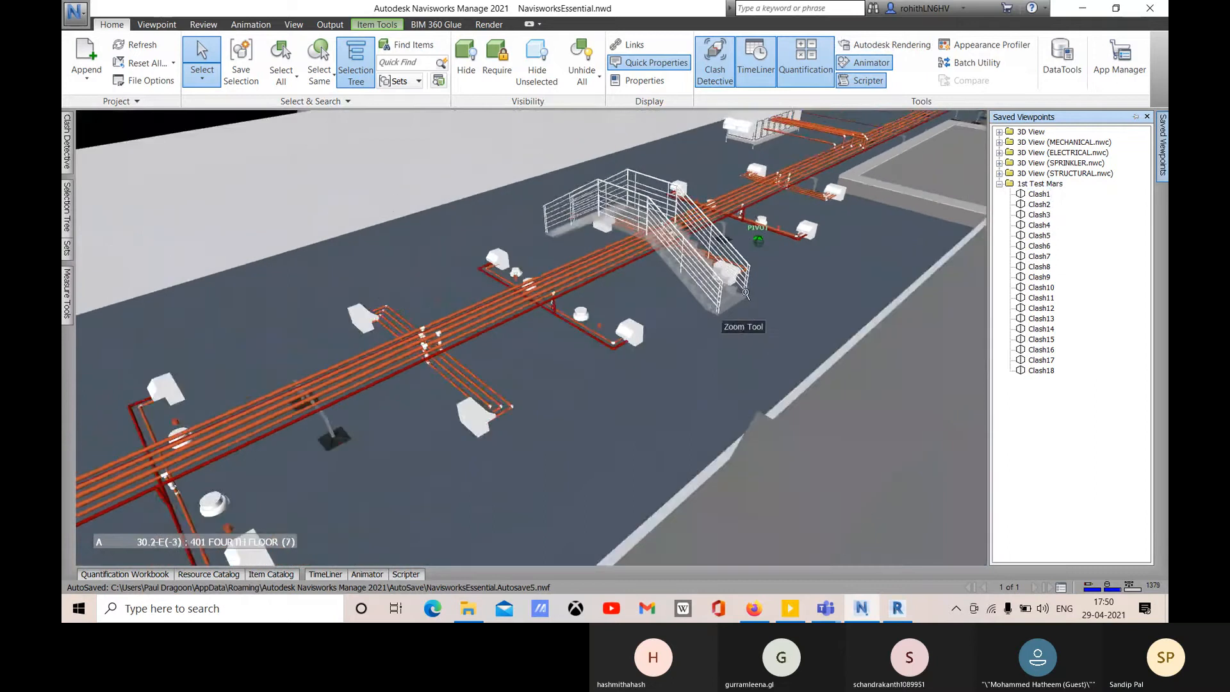
scroll(759, 294, down, 5)
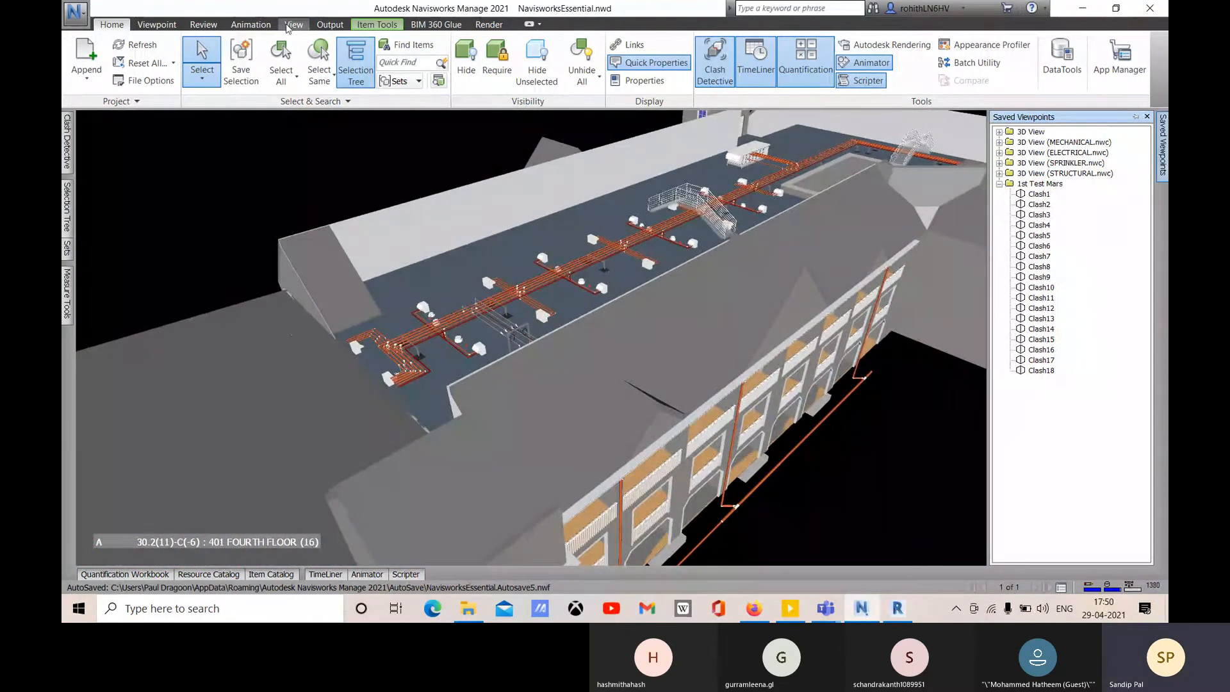
- Set the viewpoint render mode to Wireframe and revisit the Clash2 viewpoint
click(293, 25)
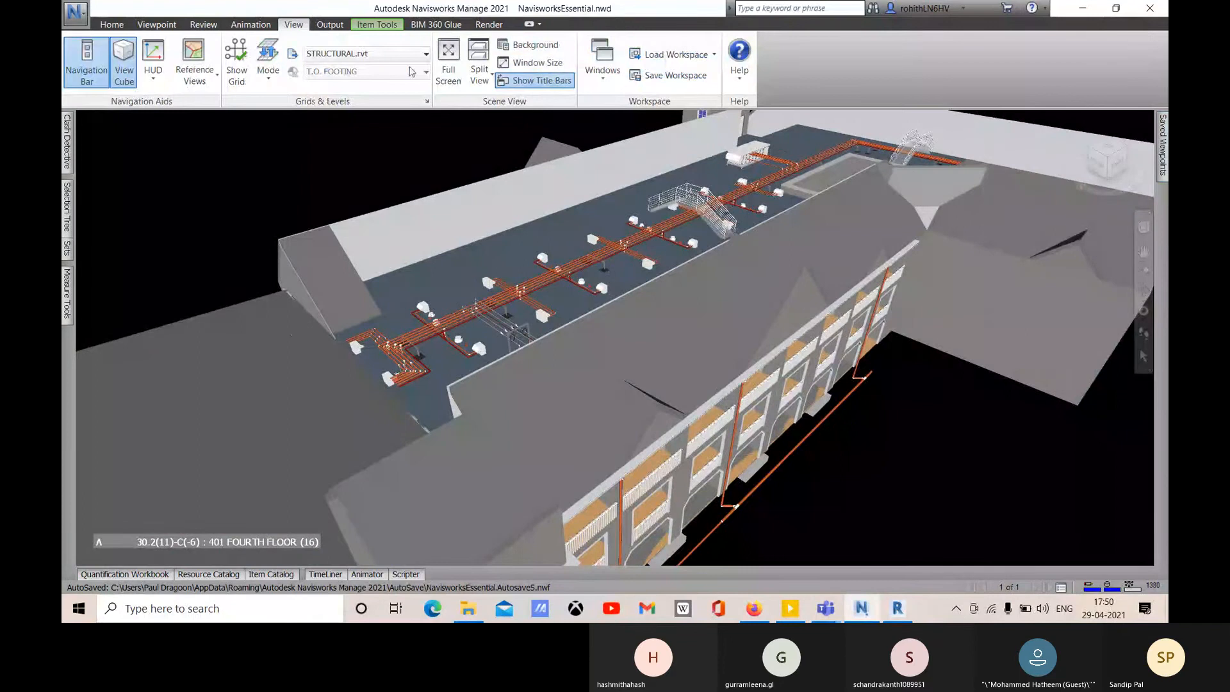
click(156, 24)
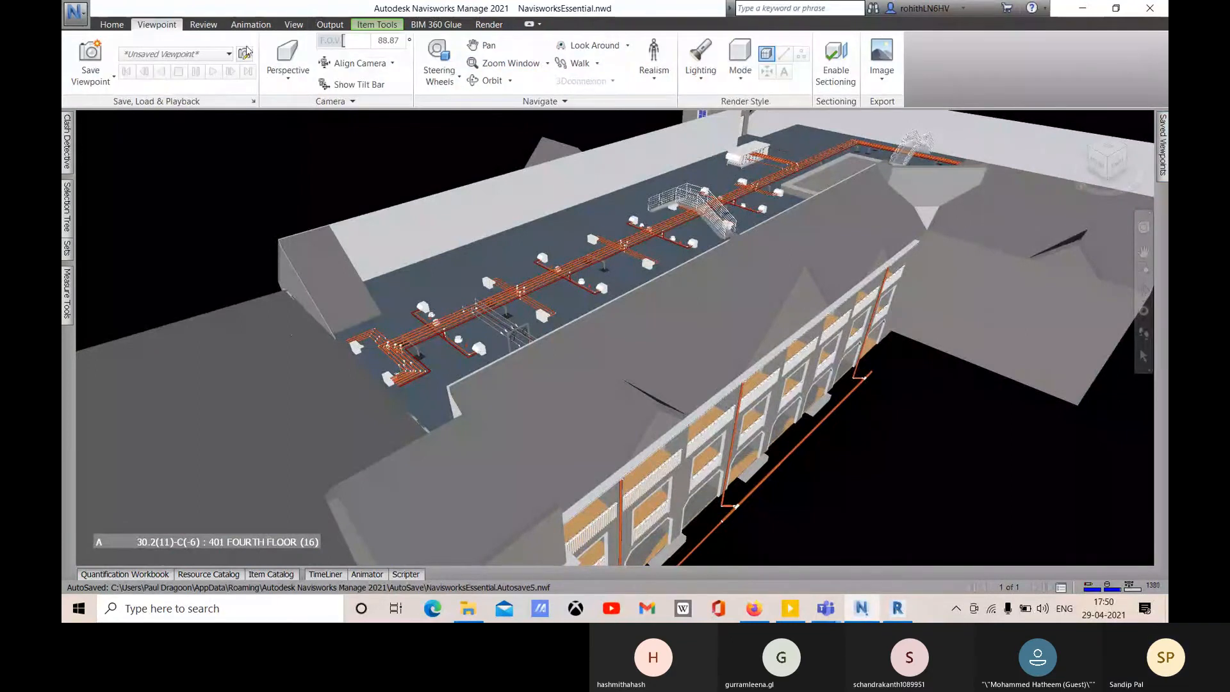
click(743, 76)
click(763, 161)
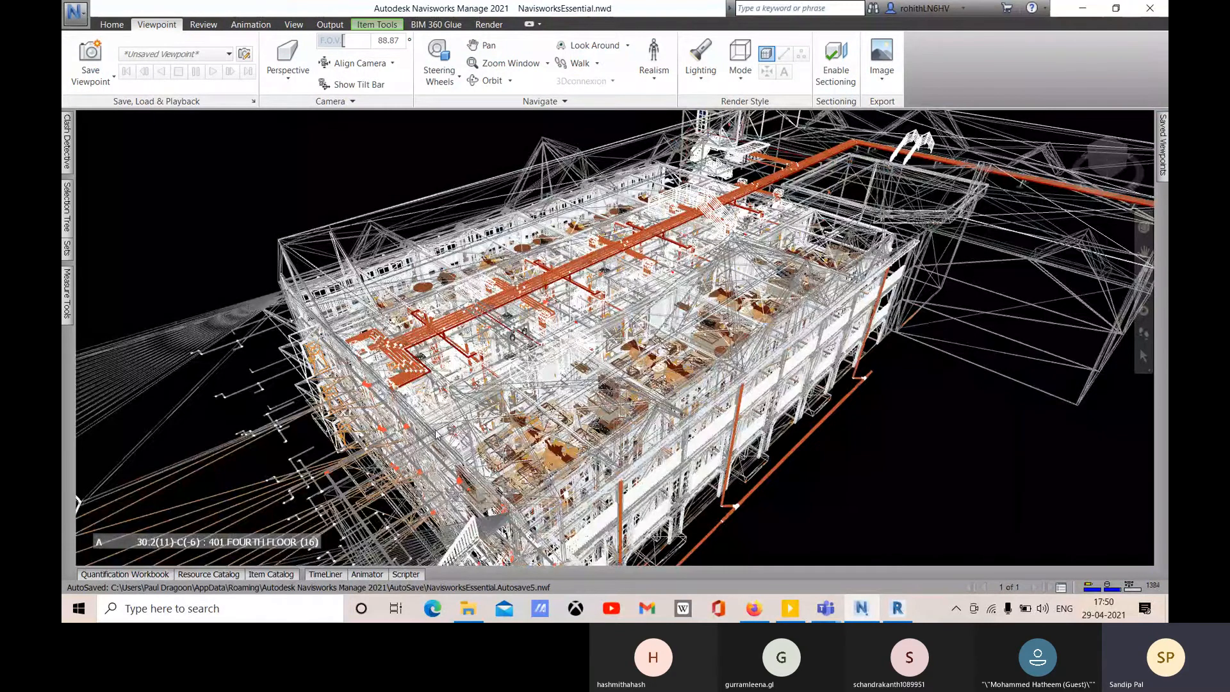
mouse_move(1163, 147)
click(1037, 204)
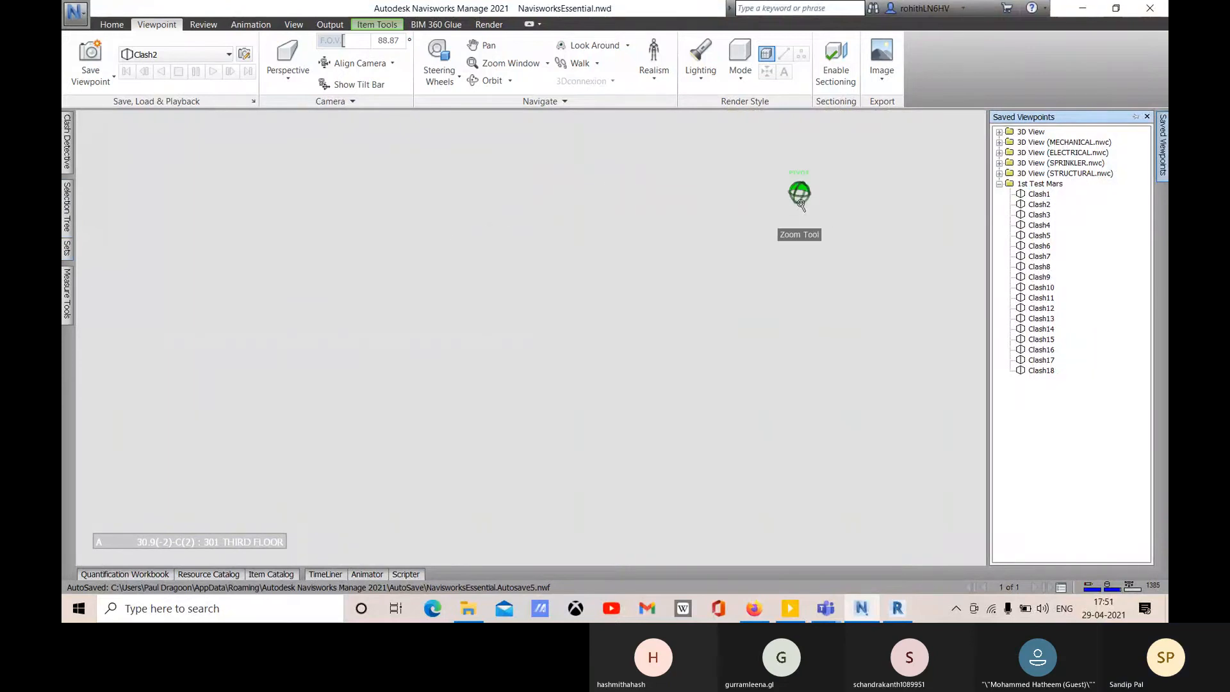
mouse_move(64, 138)
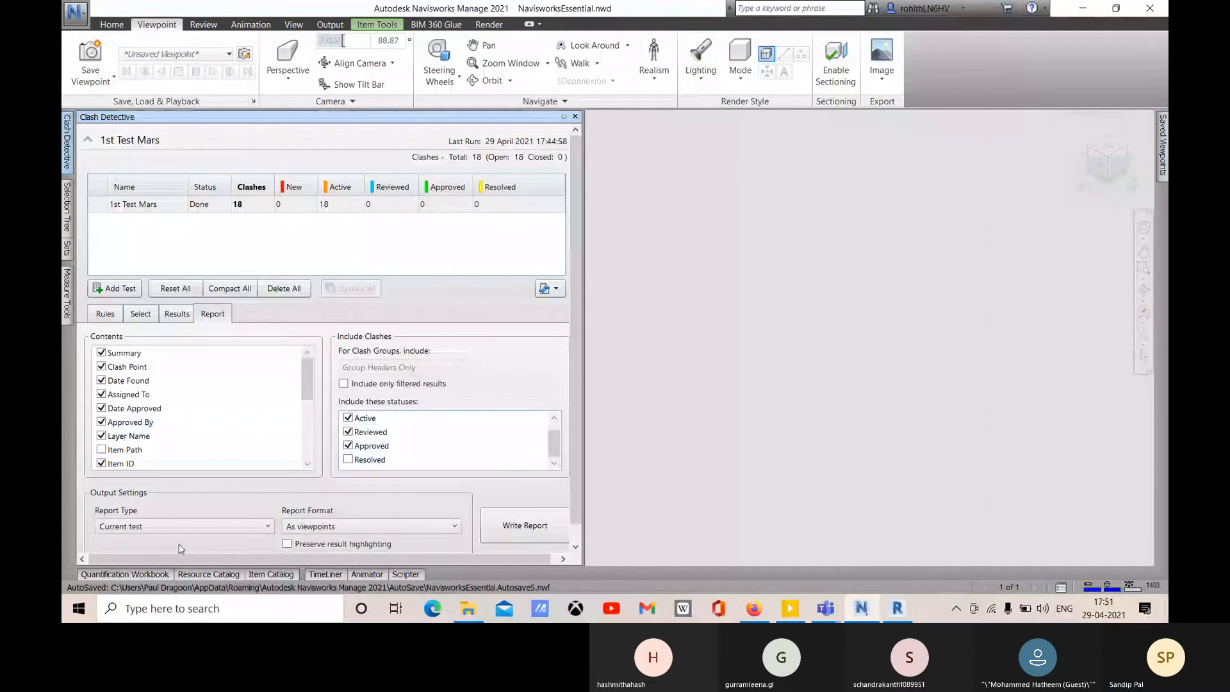
- Turn on Preserve result highlighting and delete the old 1st Test Mars viewpoint folder
click(292, 545)
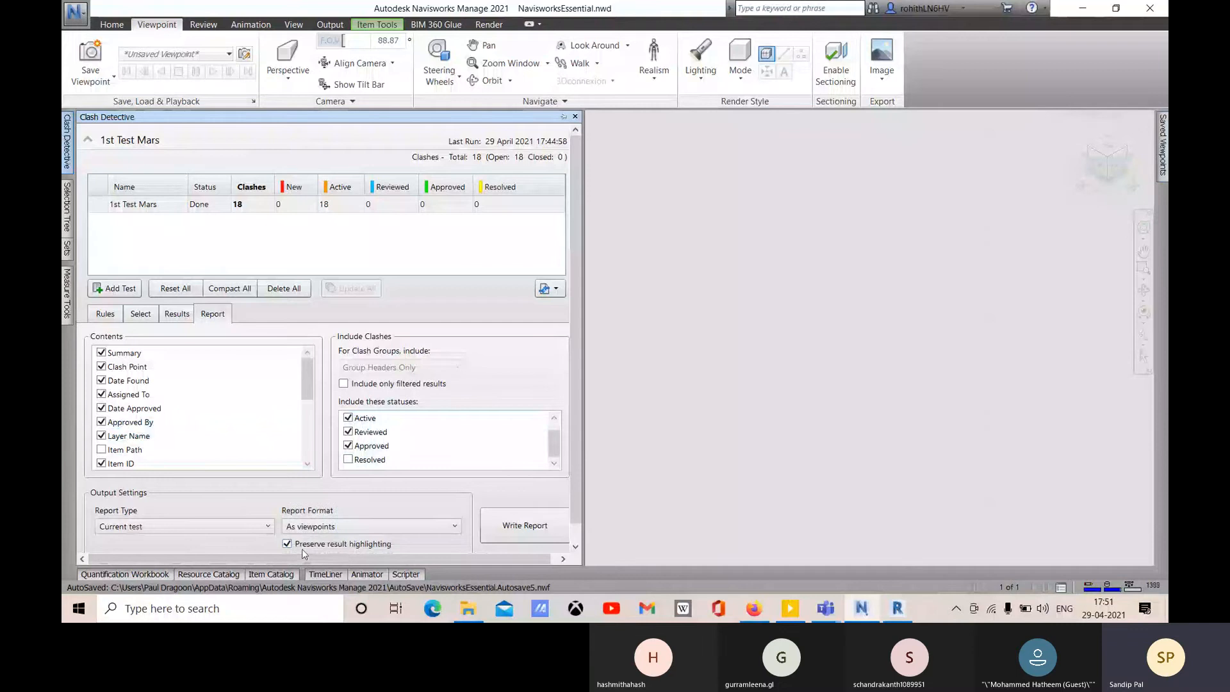
click(1162, 146)
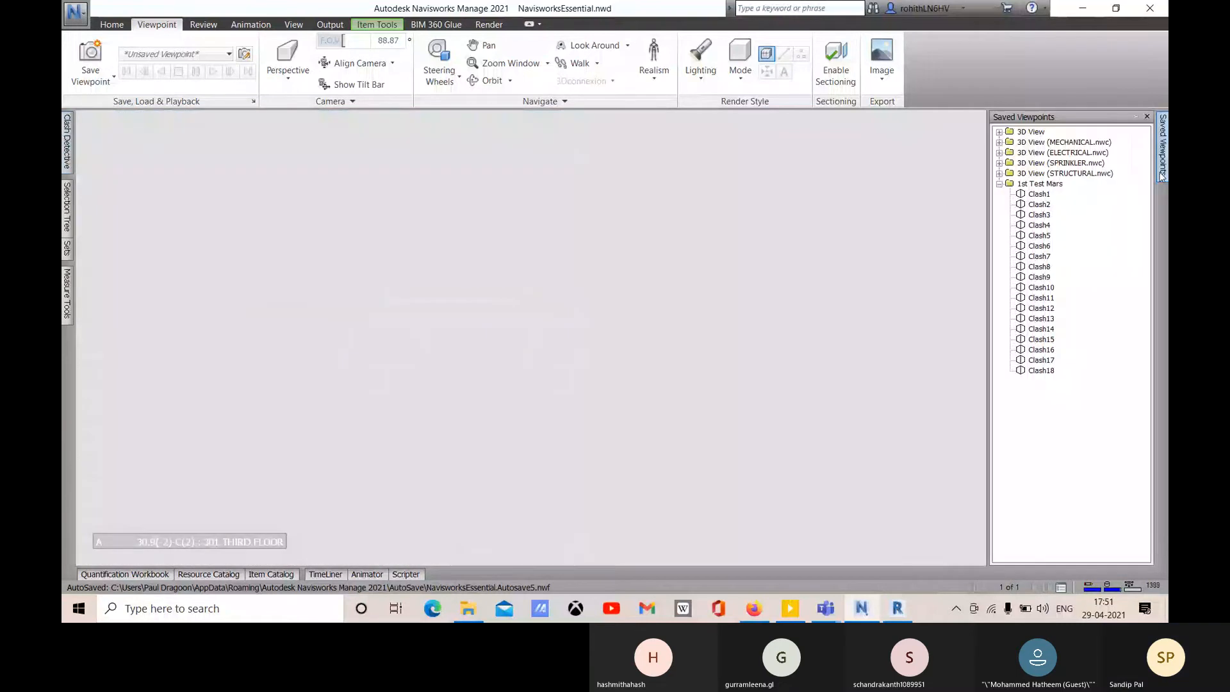
right_click(1023, 185)
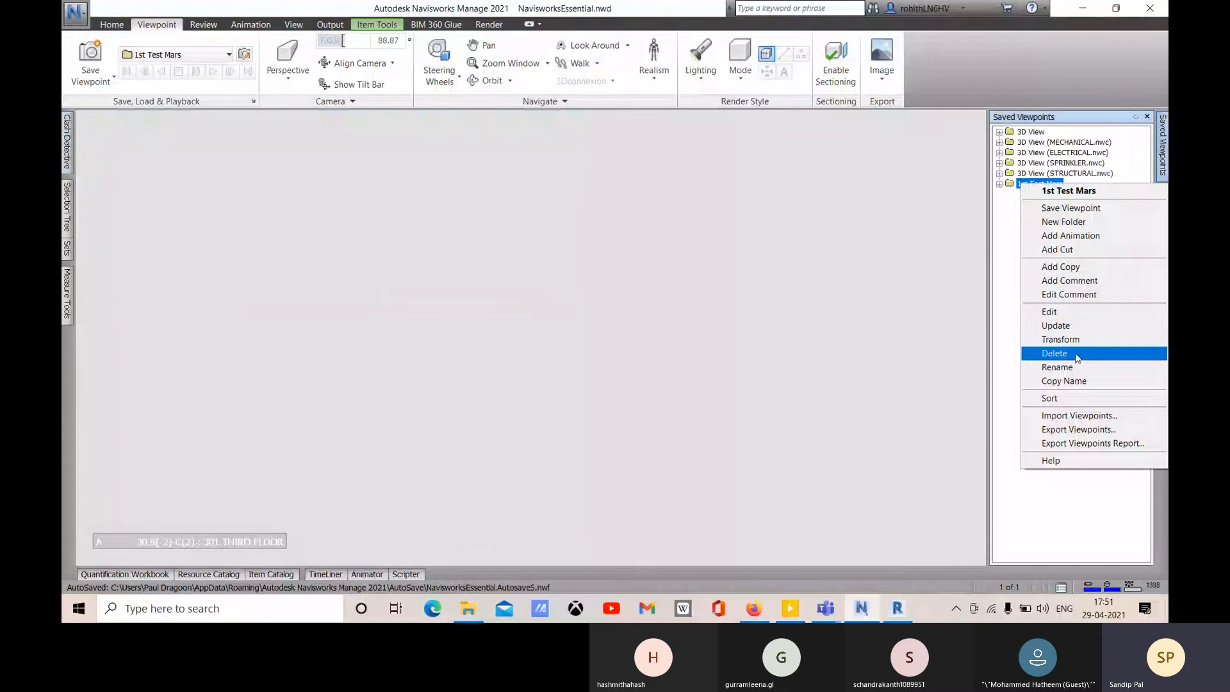
click(1076, 354)
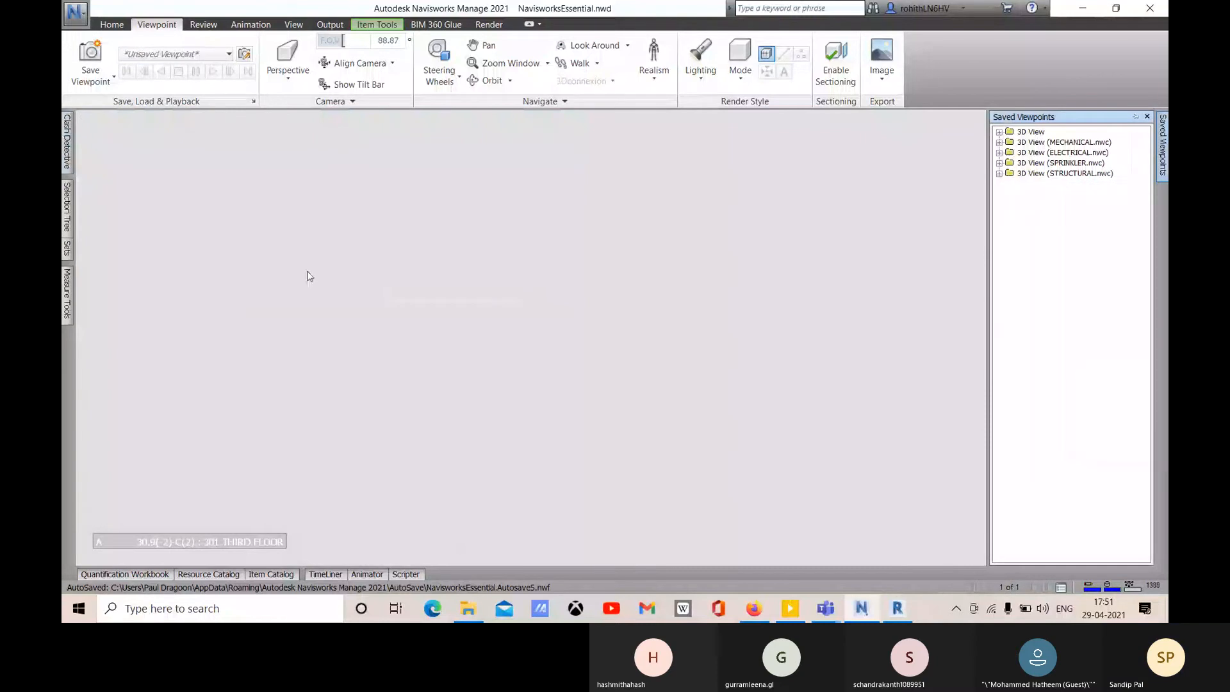
- Write the clash report again and expand the new 1st Test Mars folder
click(67, 163)
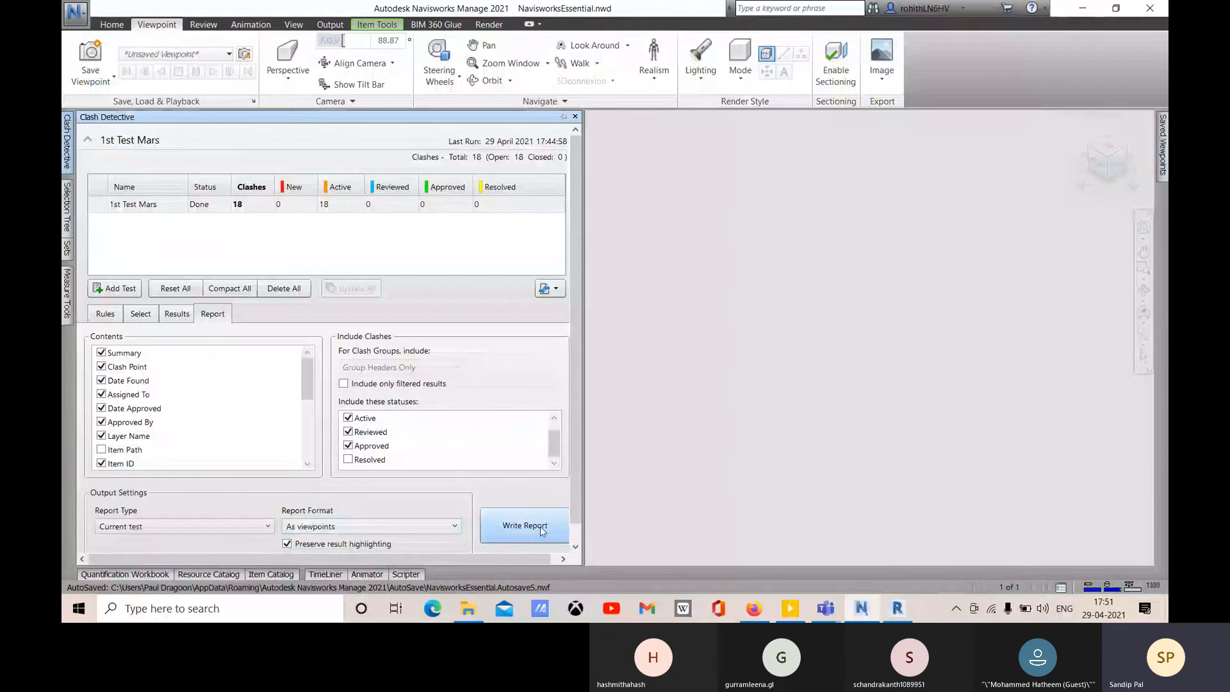
click(539, 525)
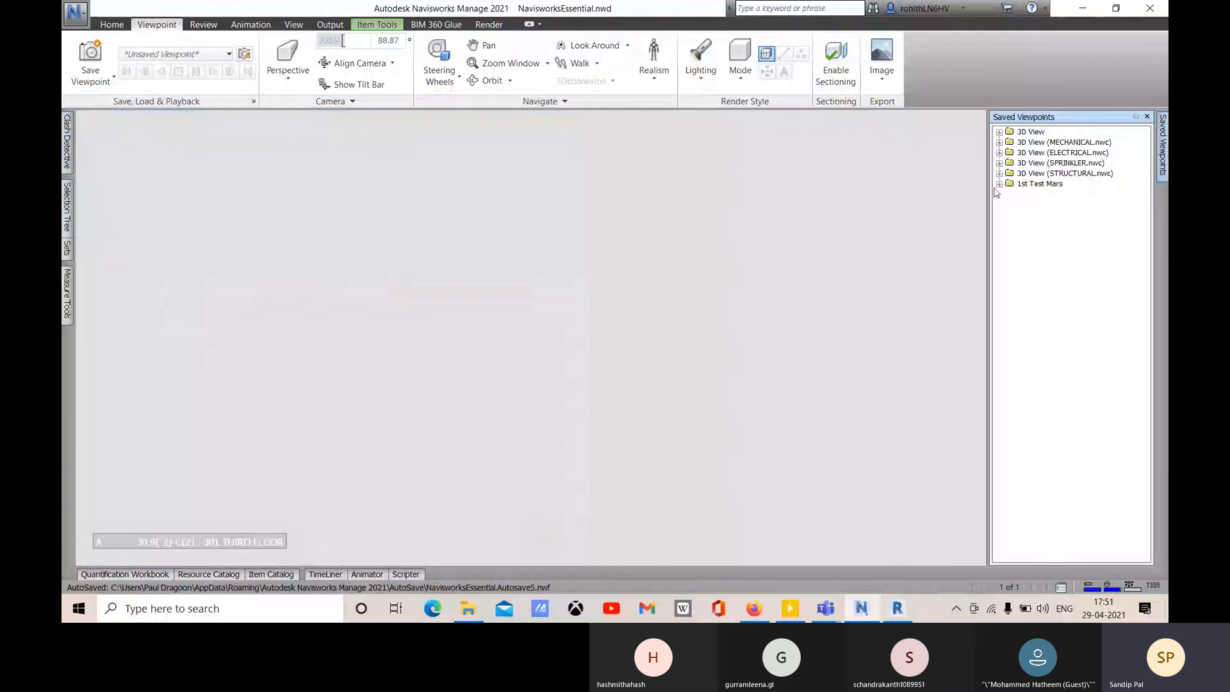
click(998, 184)
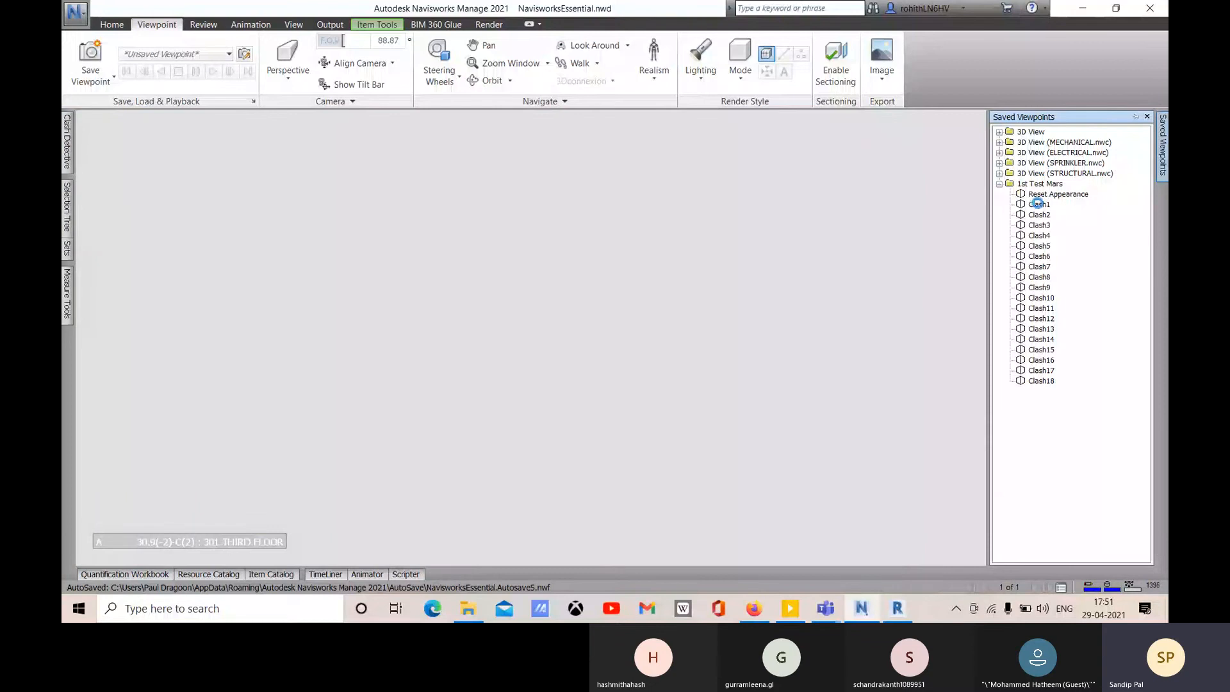
- Step through Clash1, 3, 5 and 8 to Clash10, then close Saved Viewpoints, deselect and orbit slightly
click(1036, 203)
click(1039, 225)
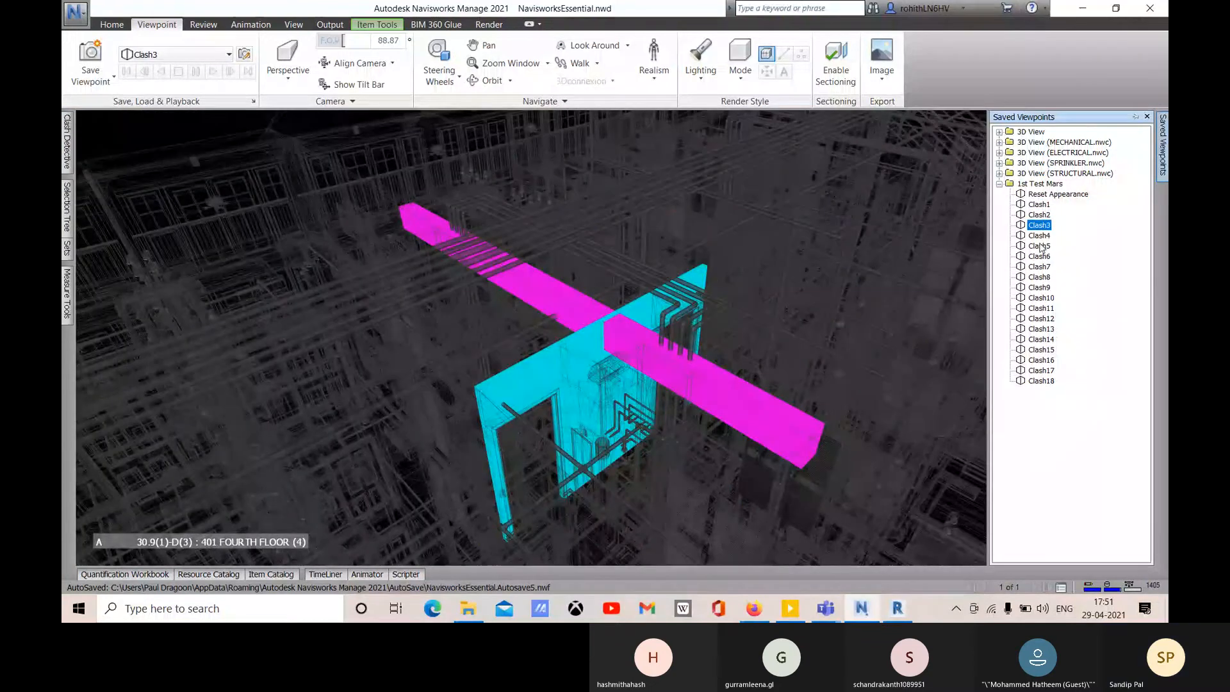
click(1039, 246)
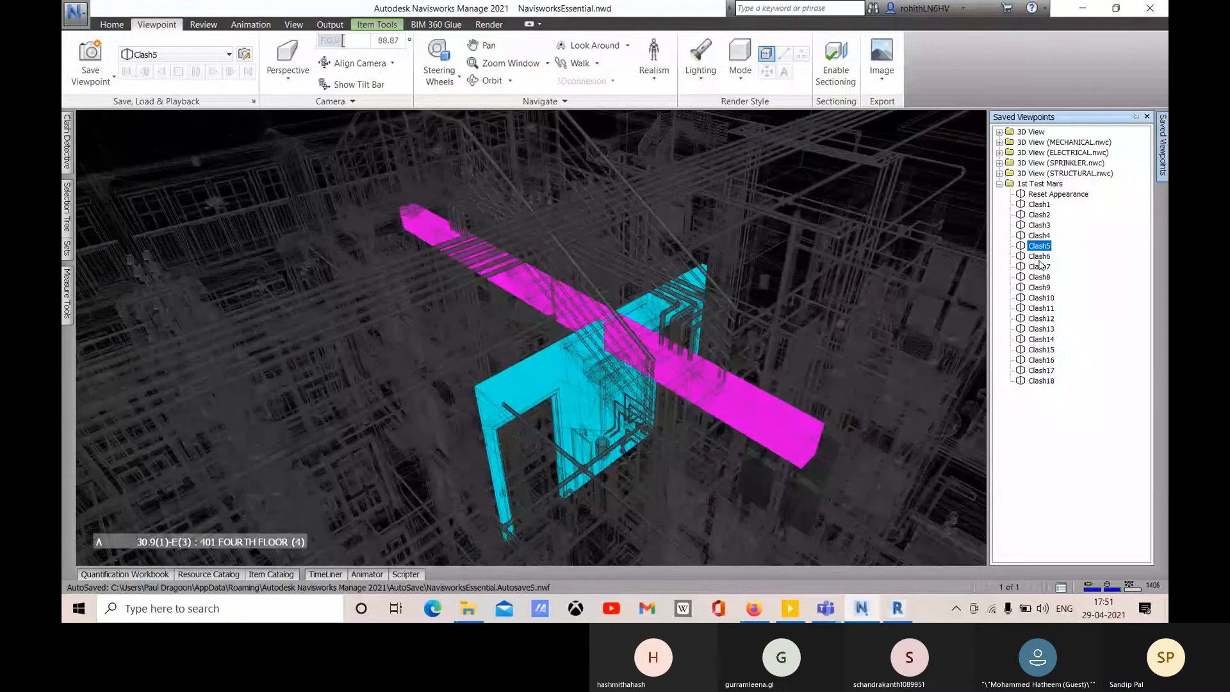
click(1039, 277)
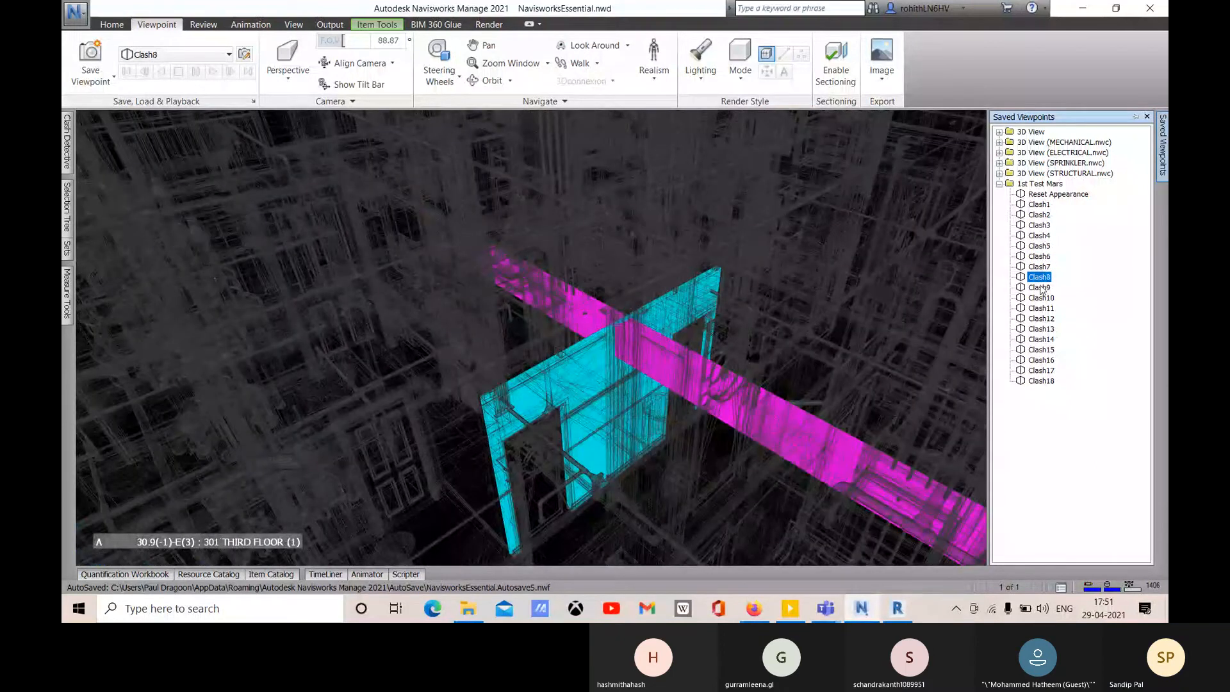
click(1040, 297)
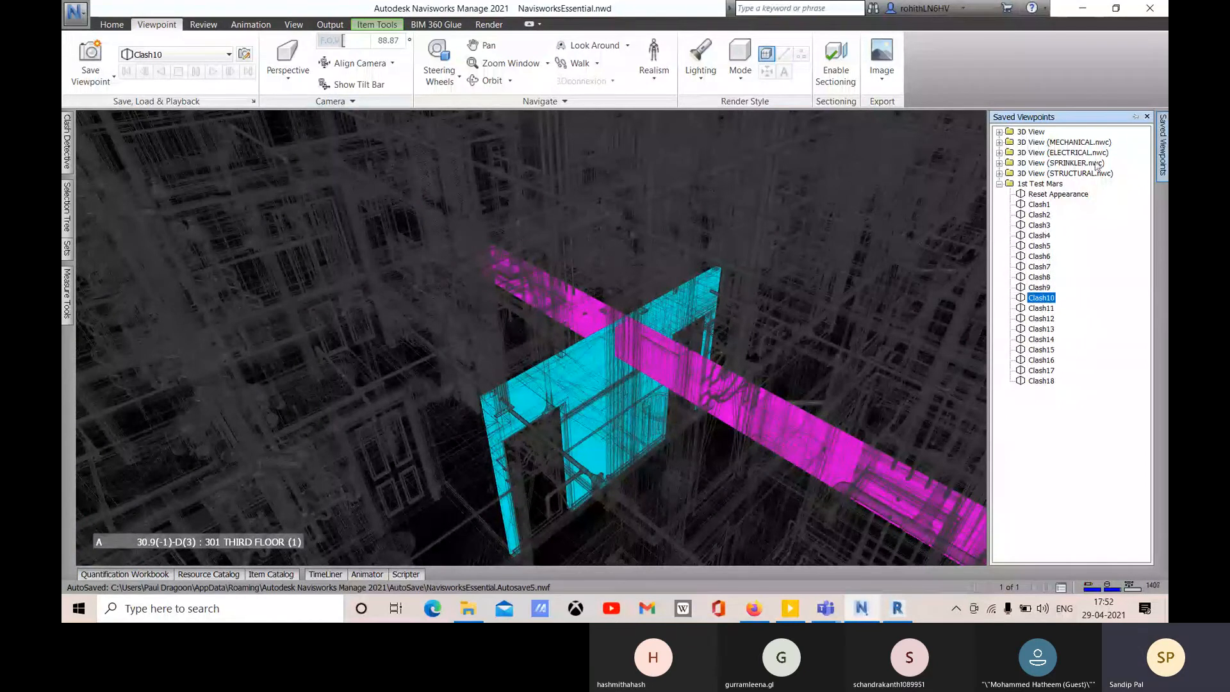
click(1146, 116)
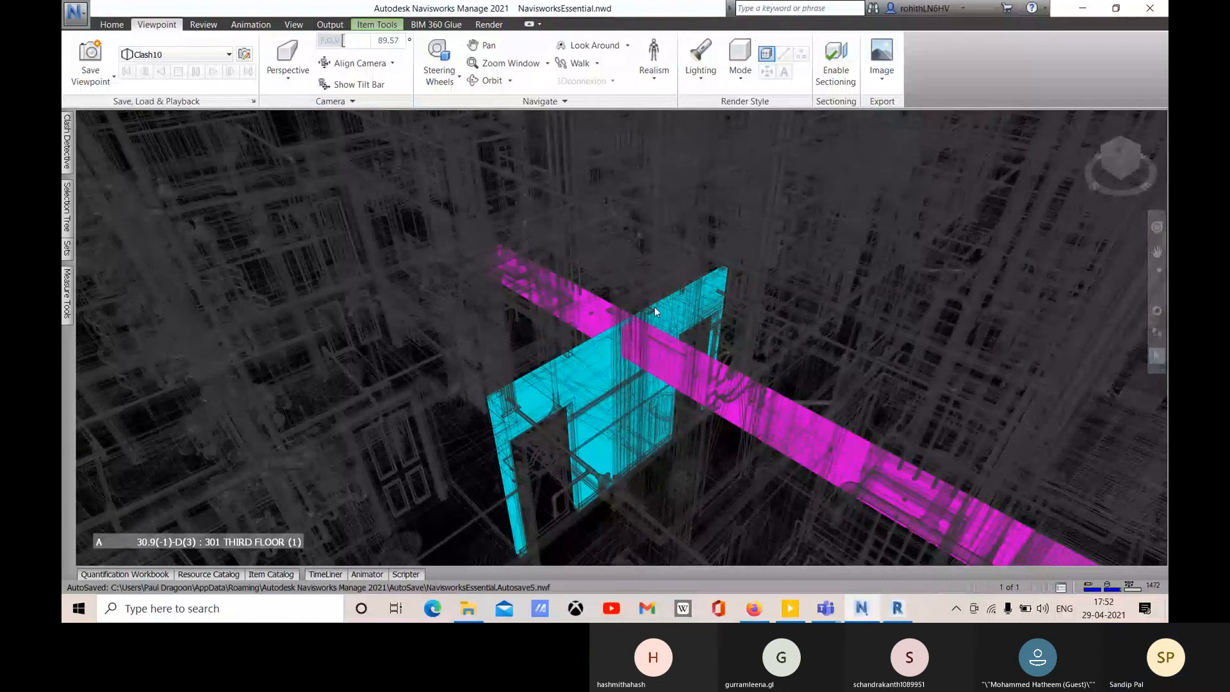
click(1132, 360)
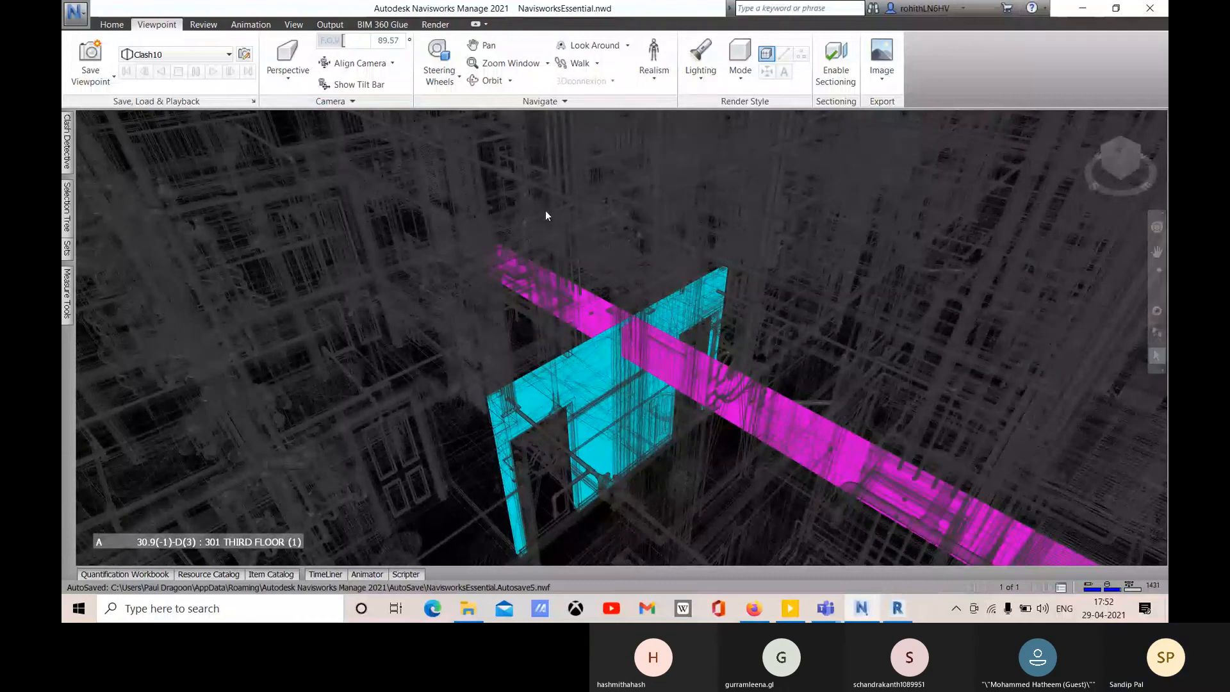
shift+middle_drag(545, 216, 524, 197)
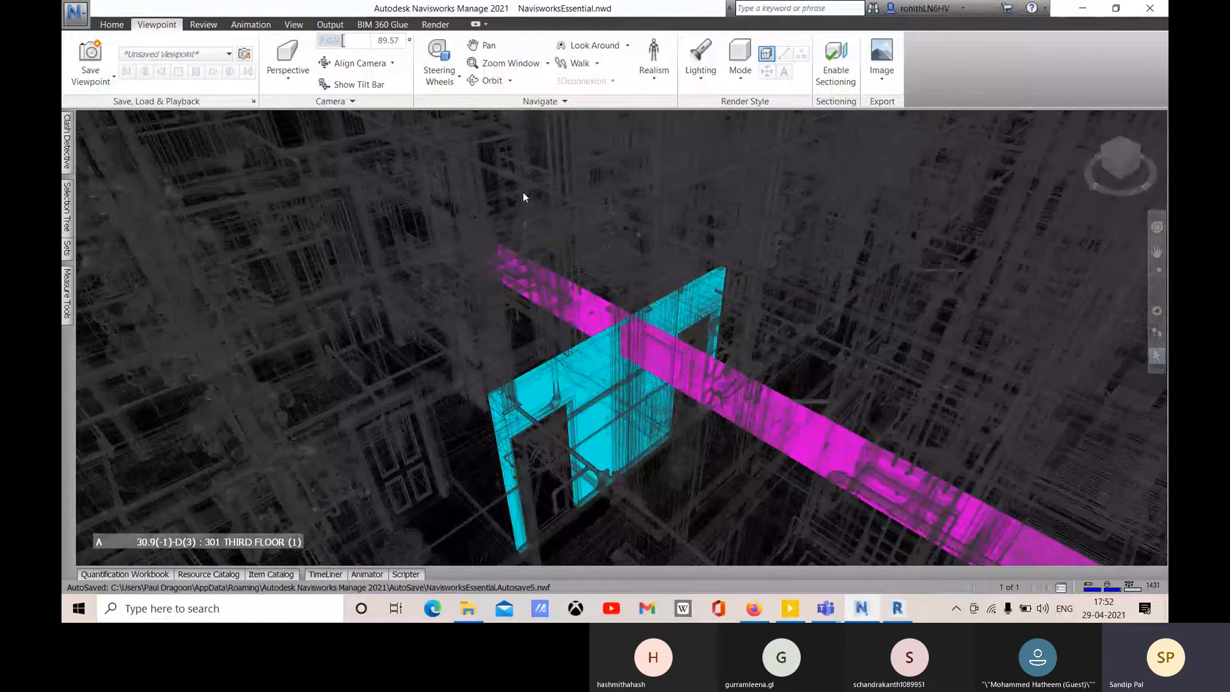
- Return to the Home view of the whole building and set the render mode to Full Render
click(1085, 118)
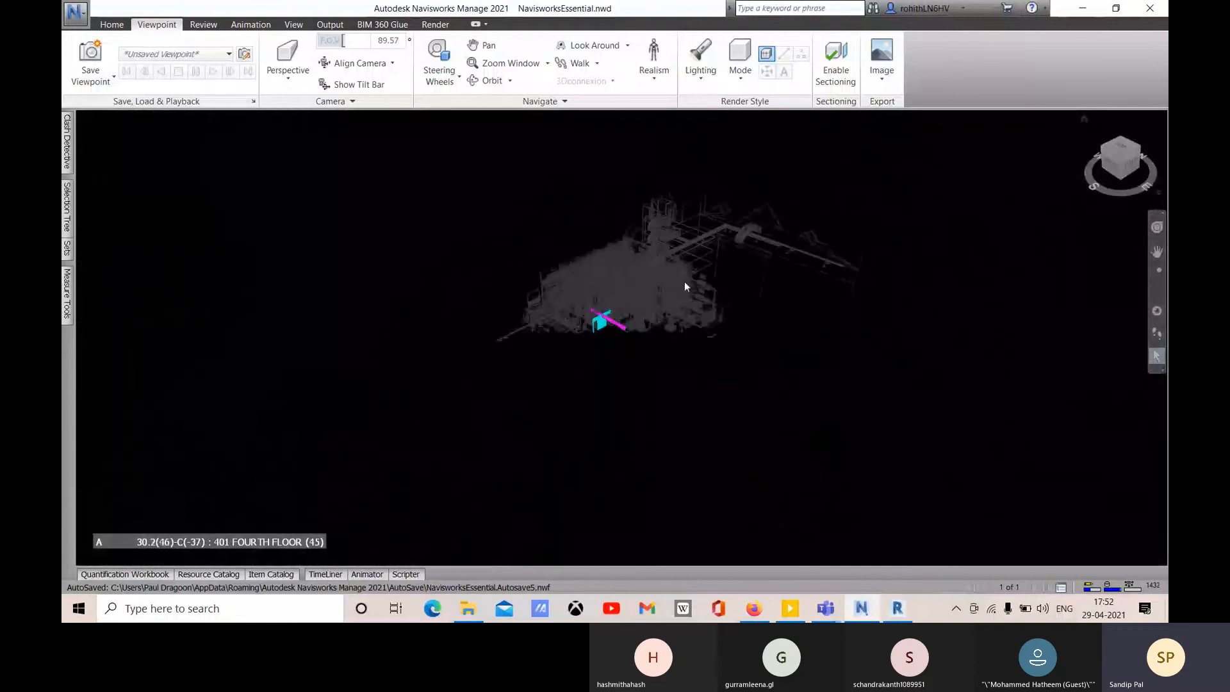
click(754, 75)
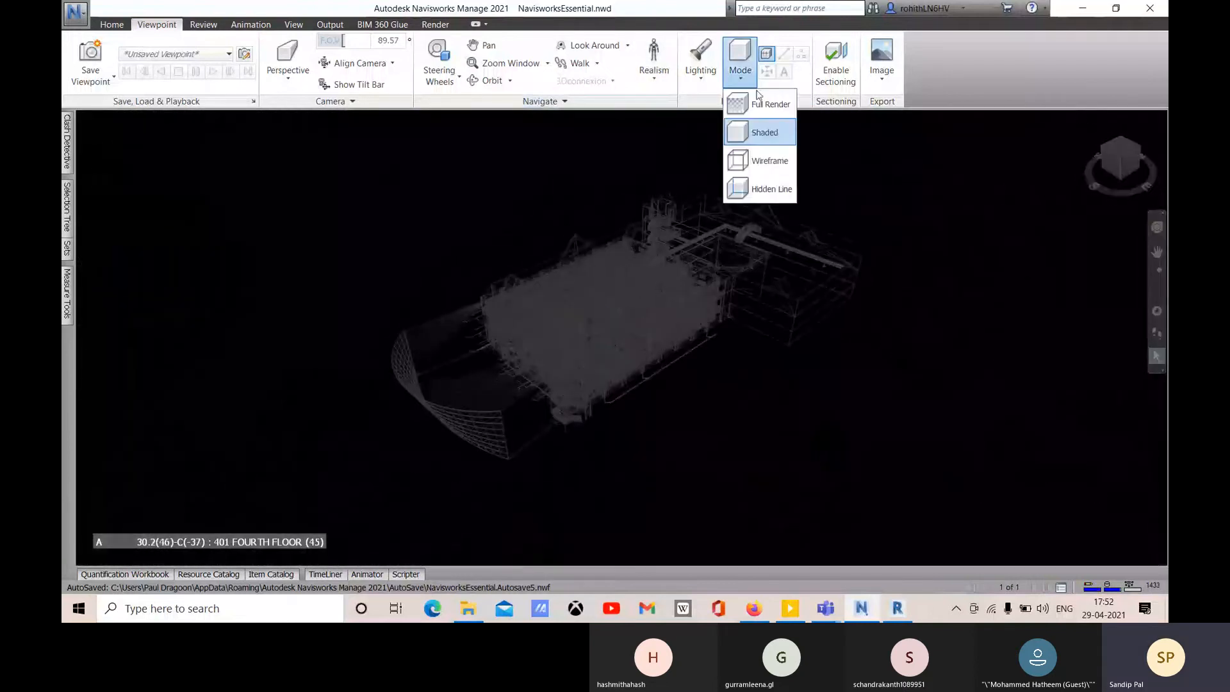
click(762, 104)
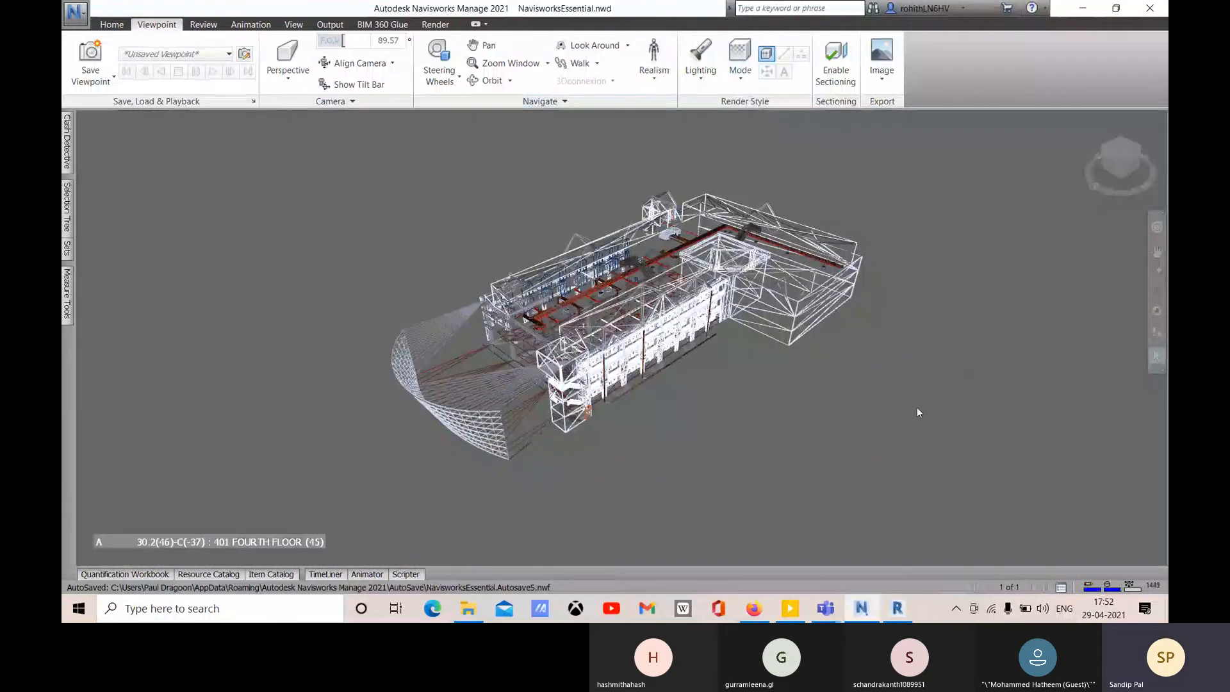
click(740, 64)
click(754, 105)
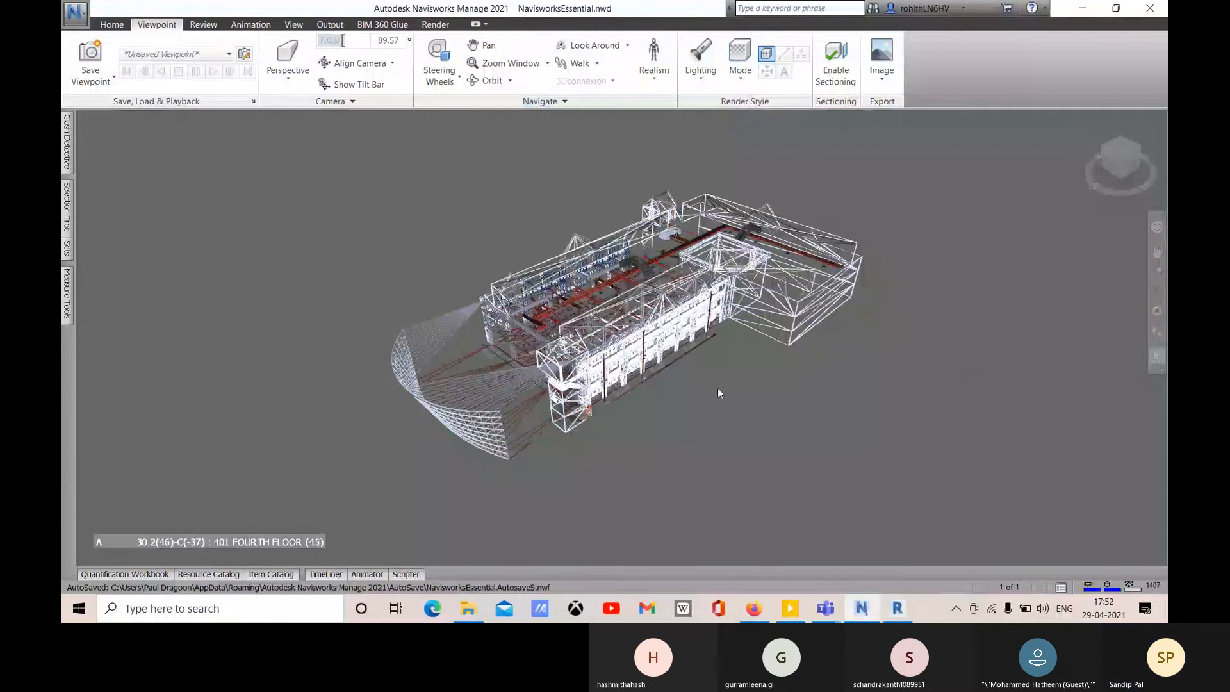
- Delete all clash tests in Clash Detective and pan the building into view
scroll(718, 386, up, 3)
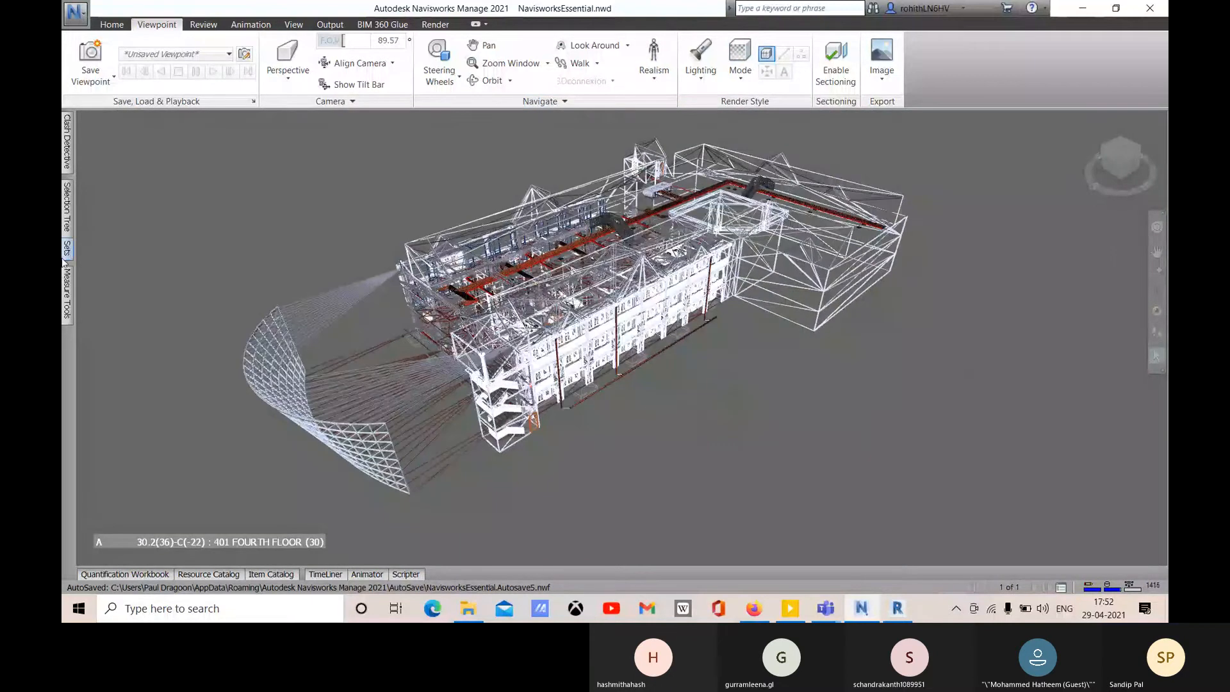
mouse_move(70, 152)
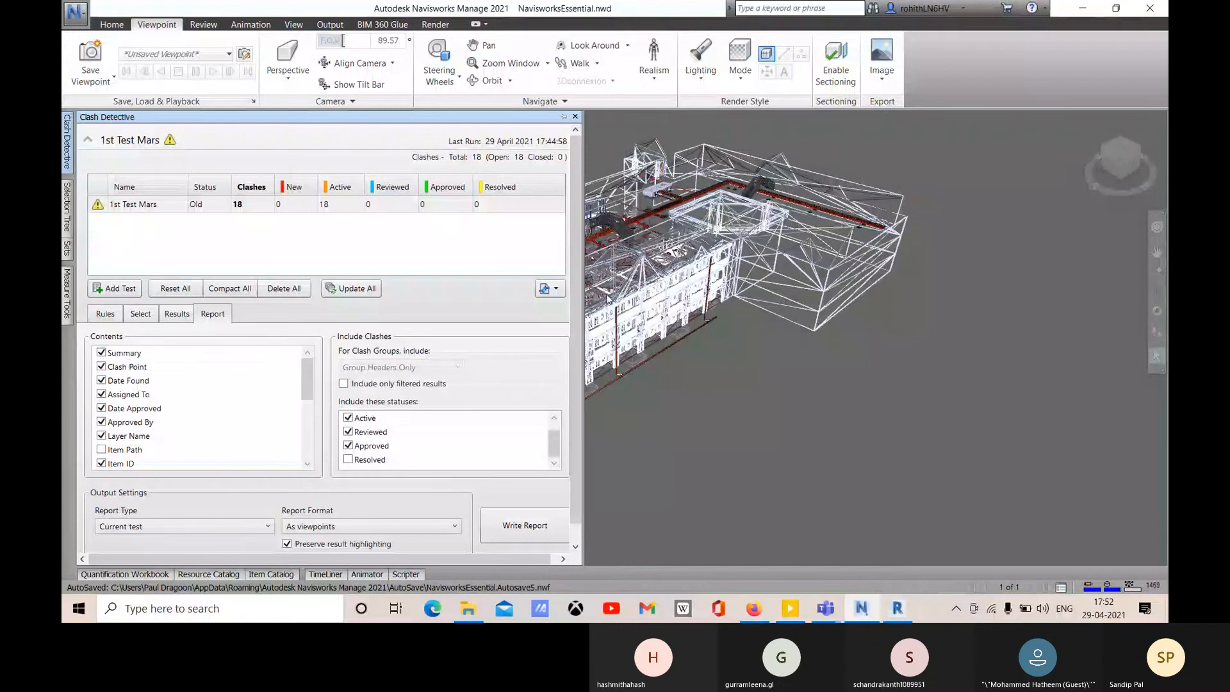
click(275, 296)
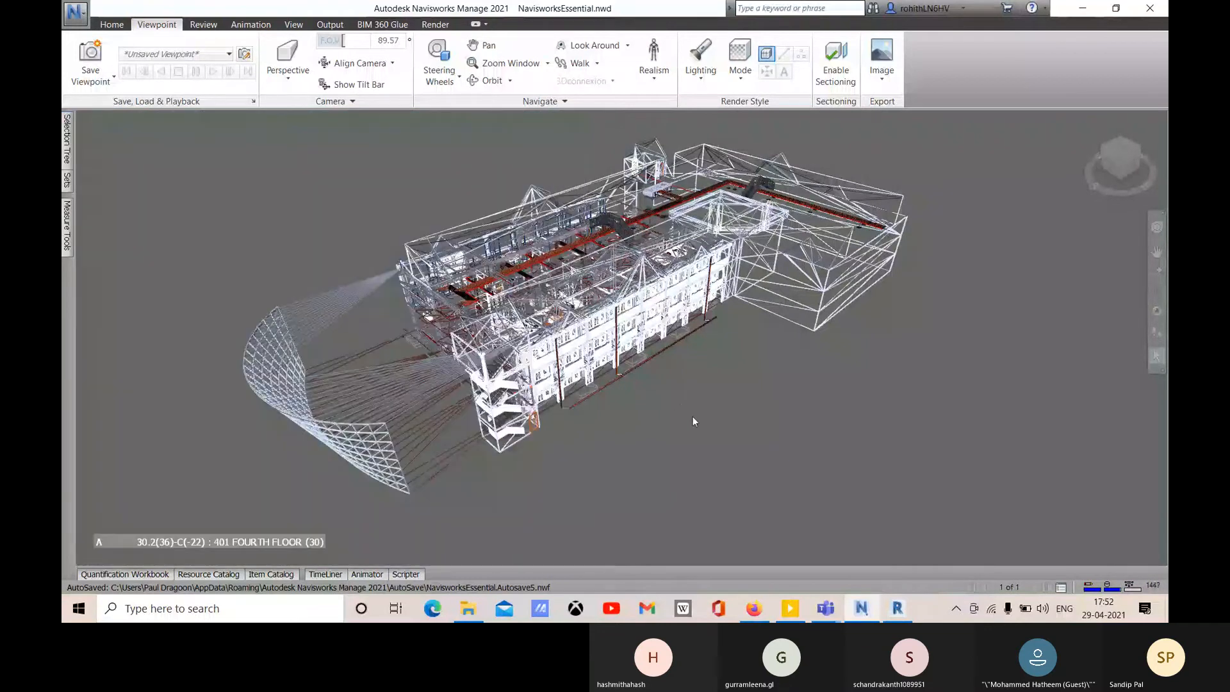
middle_drag(572, 461, 611, 407)
right_click(1160, 194)
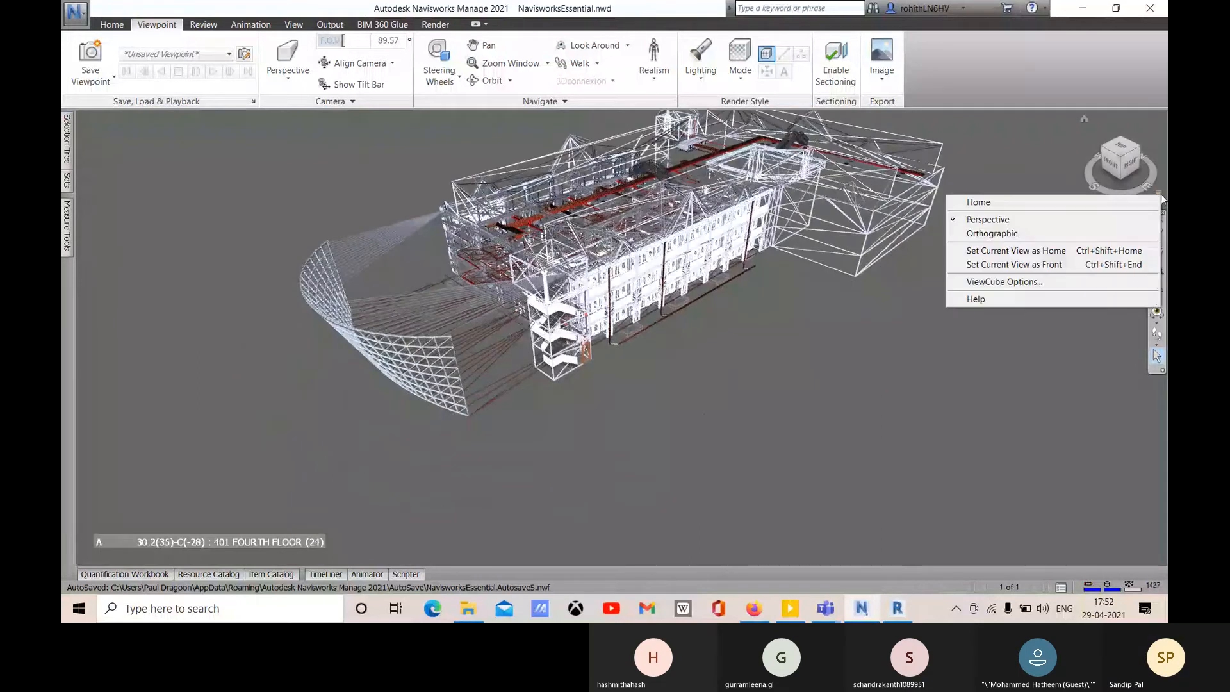
click(1051, 135)
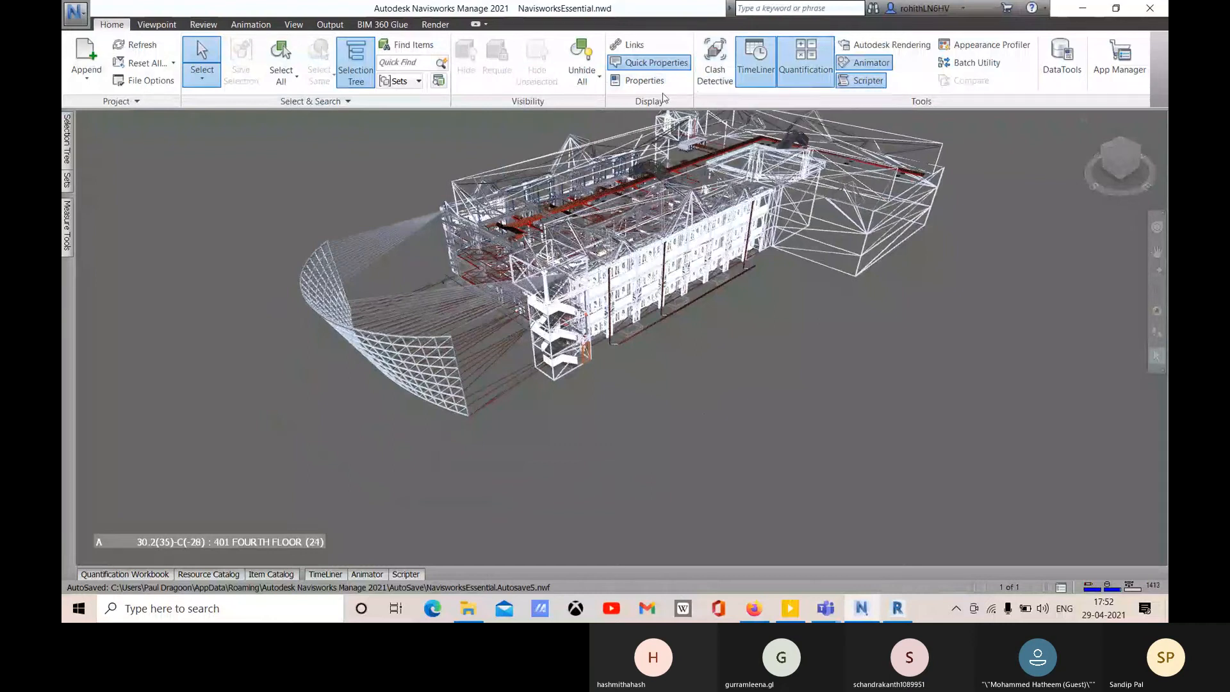
- Load the saved 3D viewpoint from the 3D View folder in Manage Saved Viewpoints
click(156, 25)
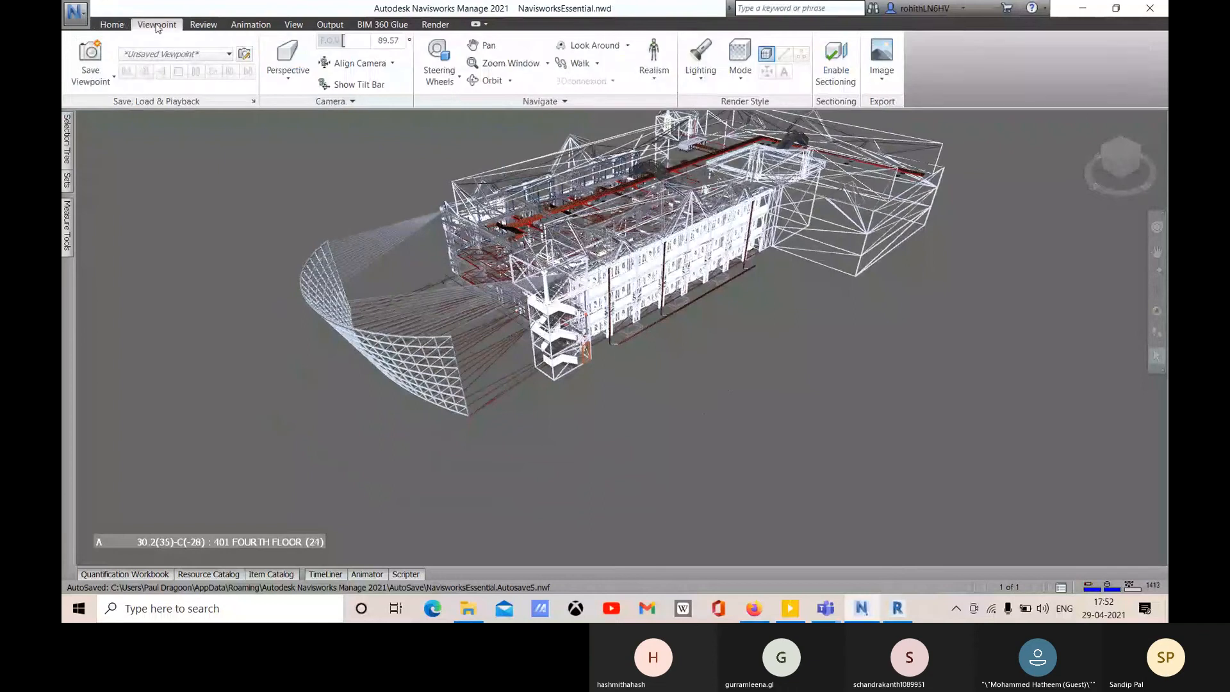
click(111, 81)
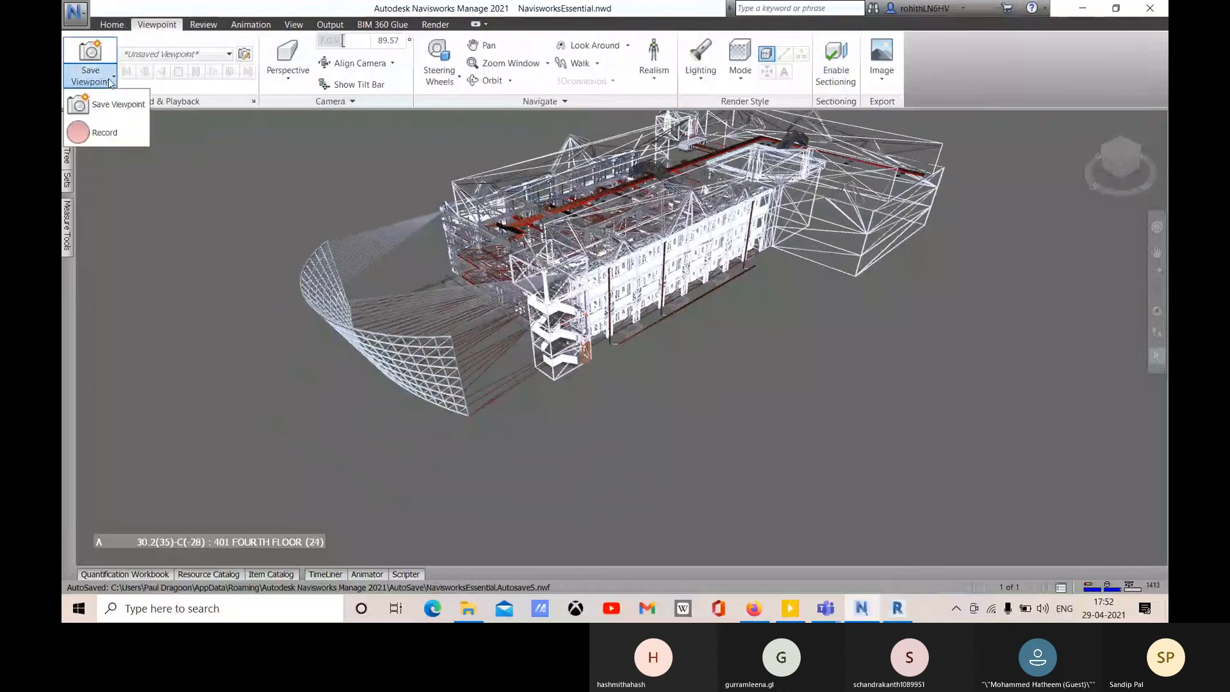
click(224, 55)
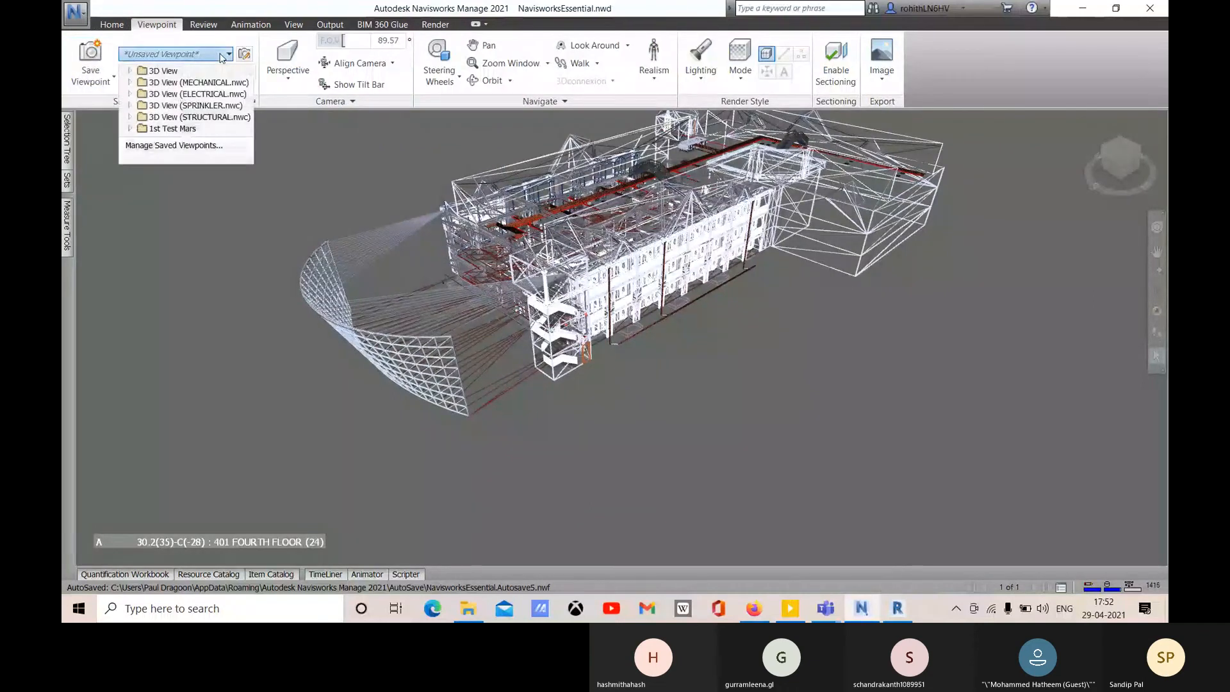
click(165, 71)
click(170, 57)
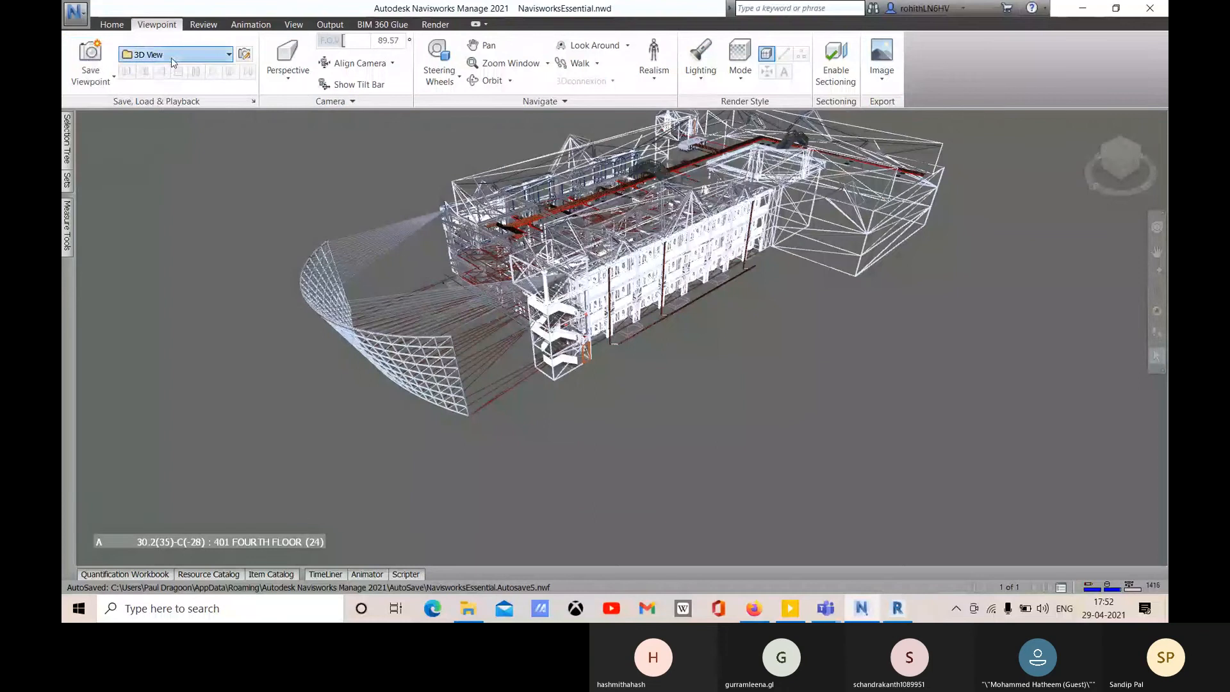
click(167, 71)
click(167, 55)
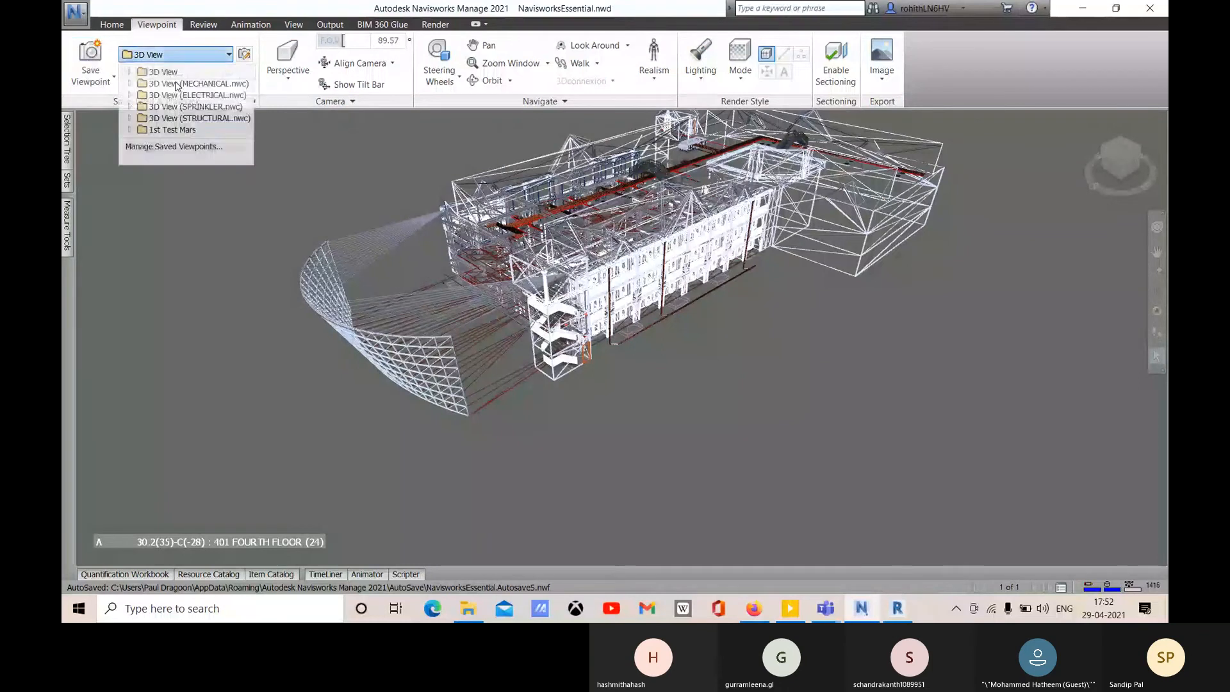
click(191, 146)
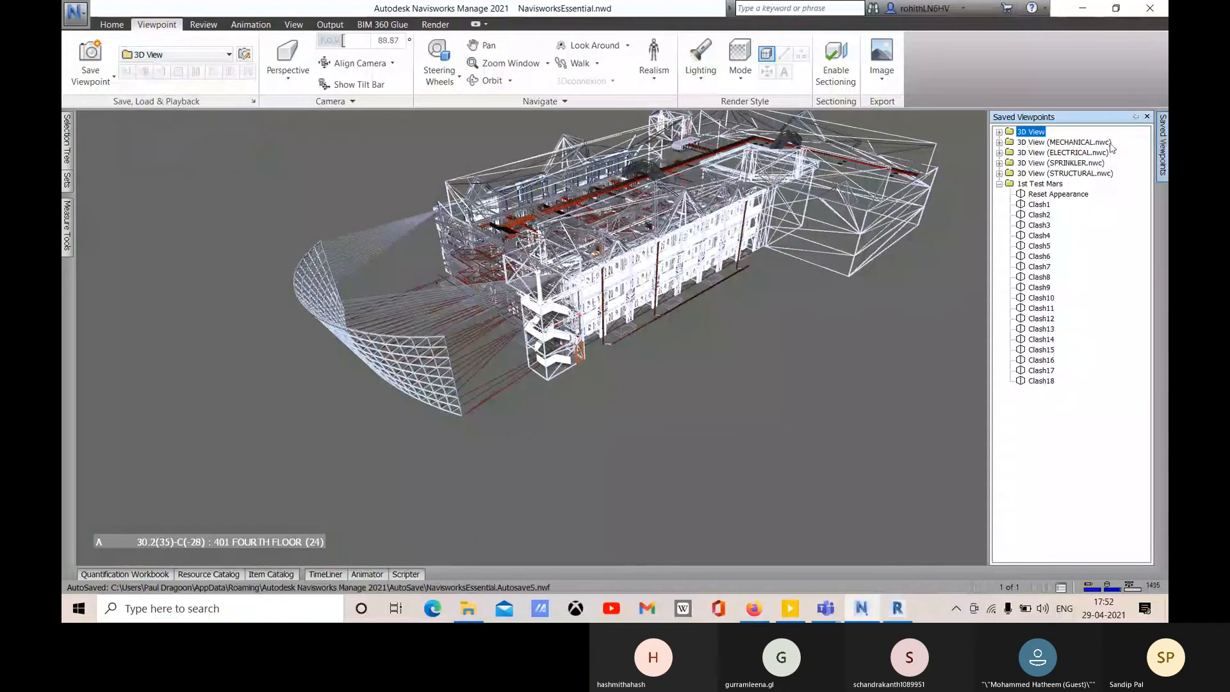
click(999, 133)
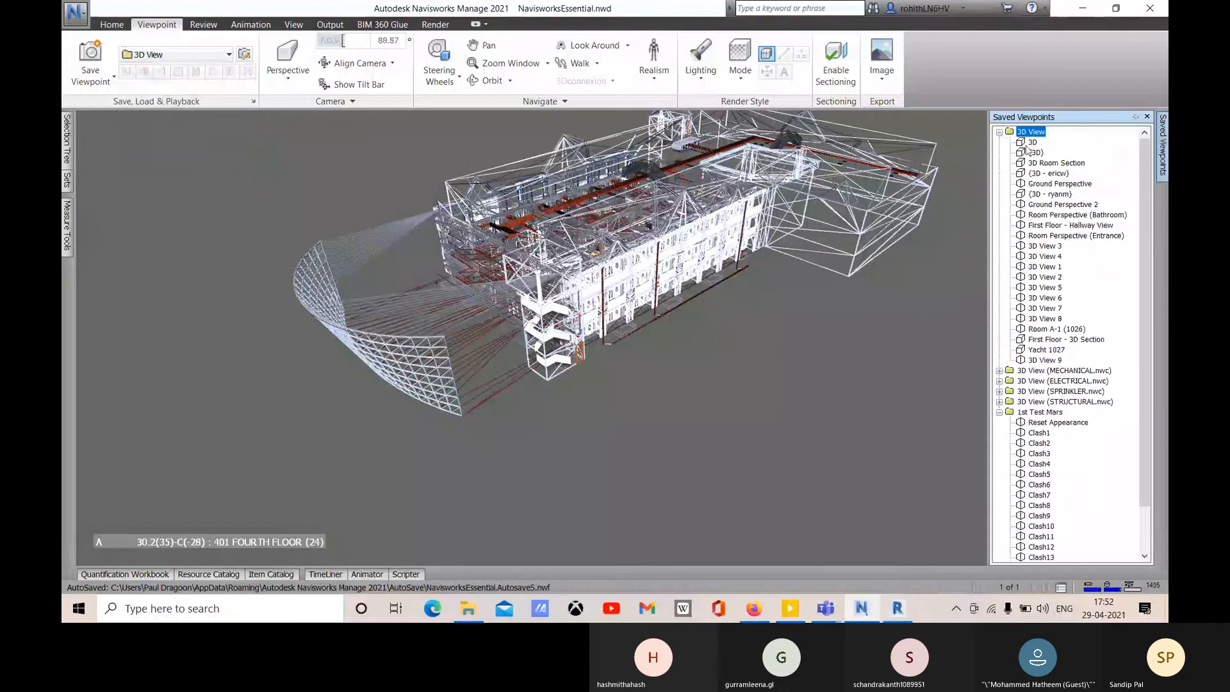
click(1032, 142)
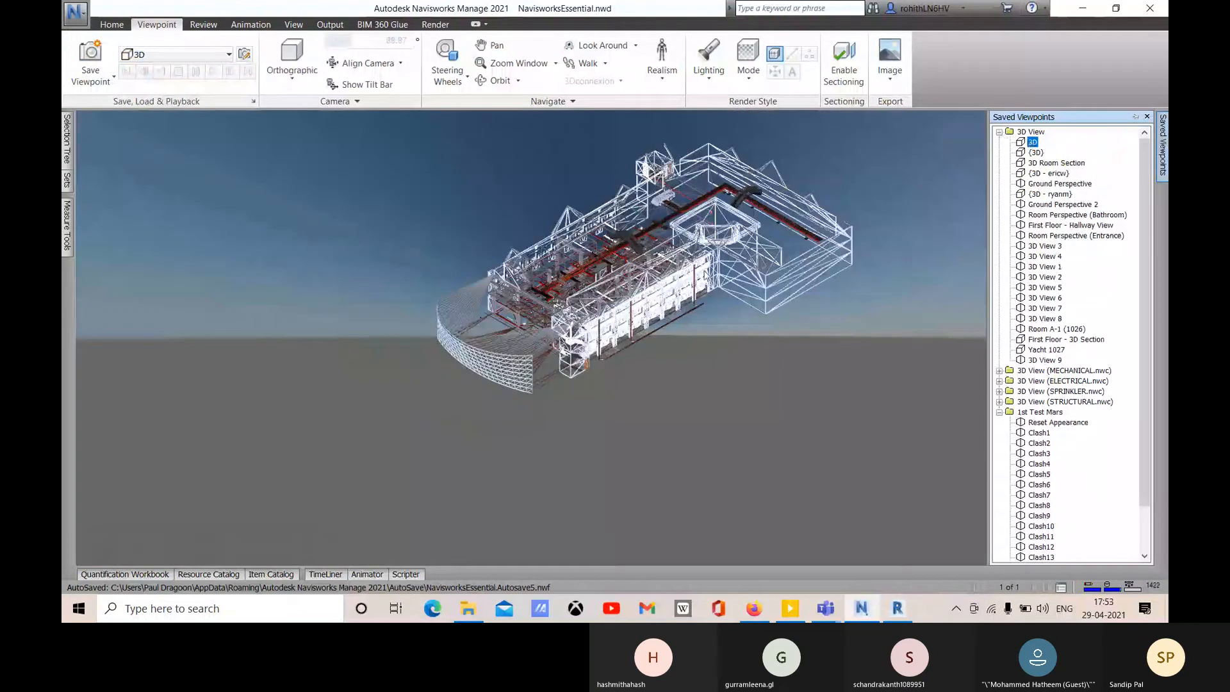
- Zoom in and pan the building, then set the render style to Shaded and finally Wireframe
click(705, 275)
scroll(619, 323, up, 6)
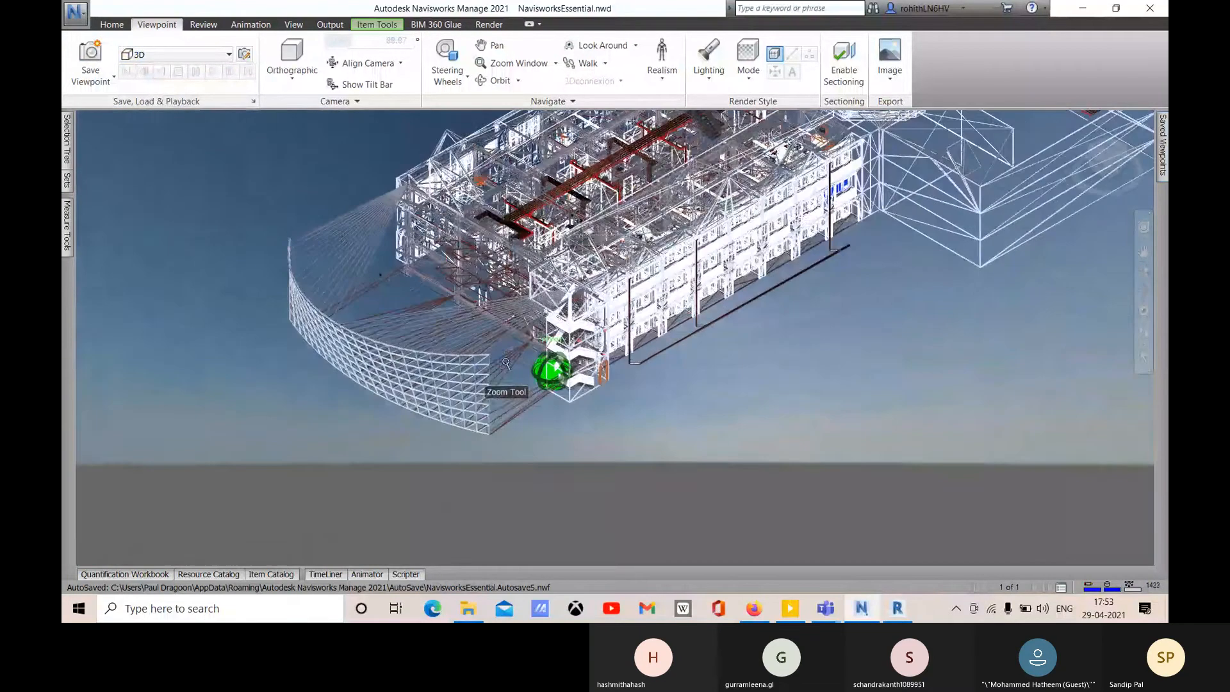
scroll(505, 363, up, 4)
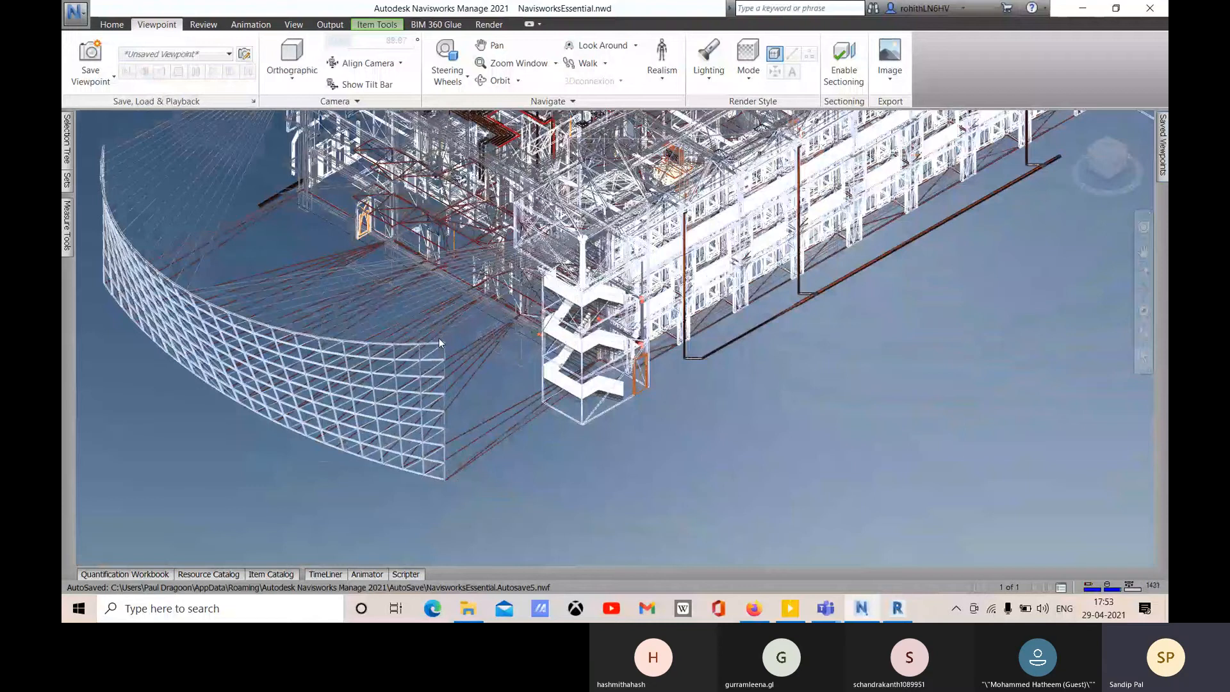
click(440, 339)
middle_drag(439, 339, 419, 520)
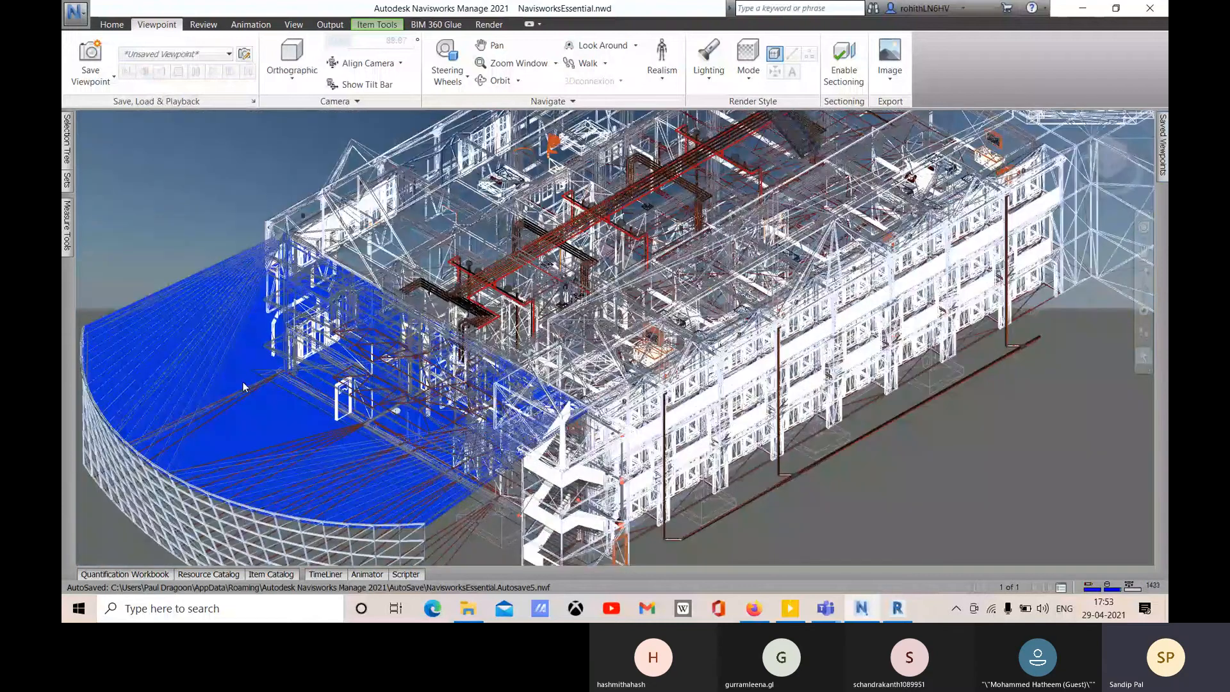
click(748, 57)
click(766, 135)
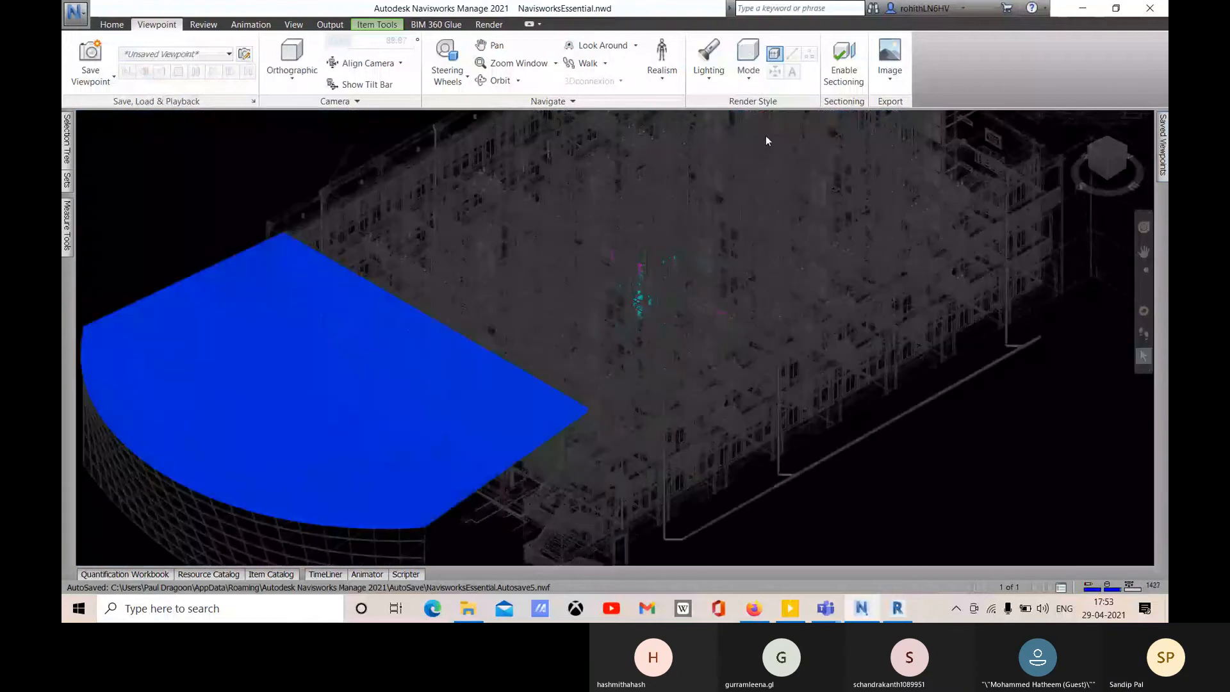
click(758, 82)
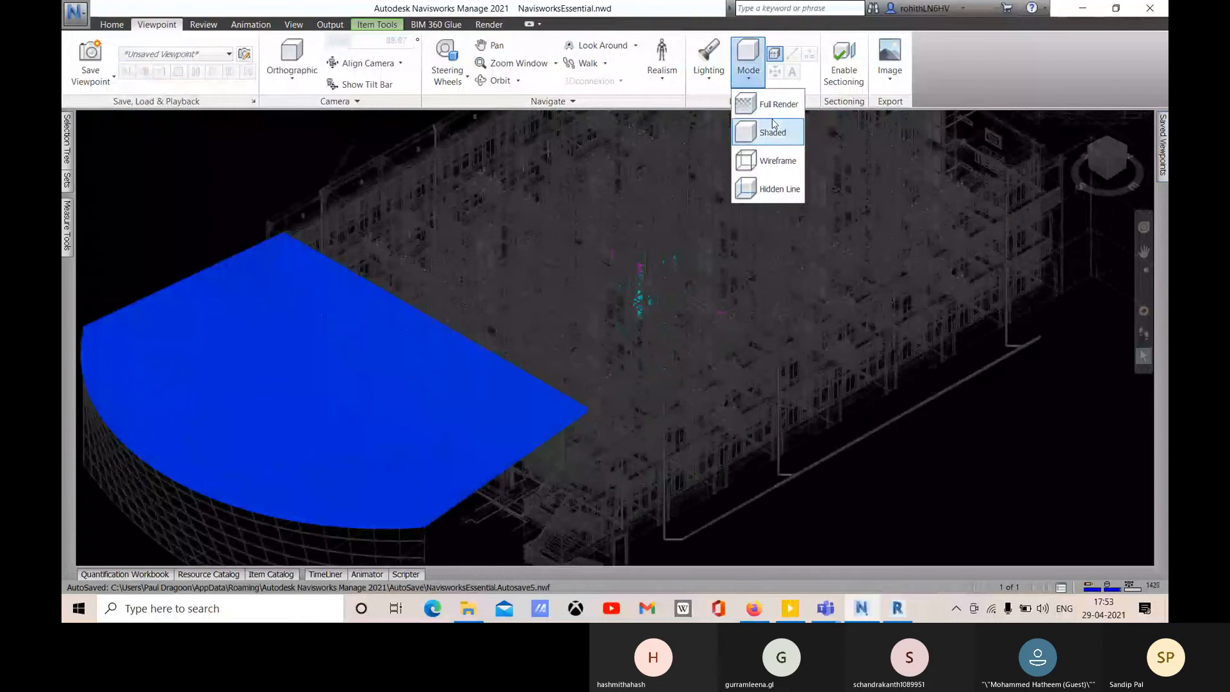
click(776, 163)
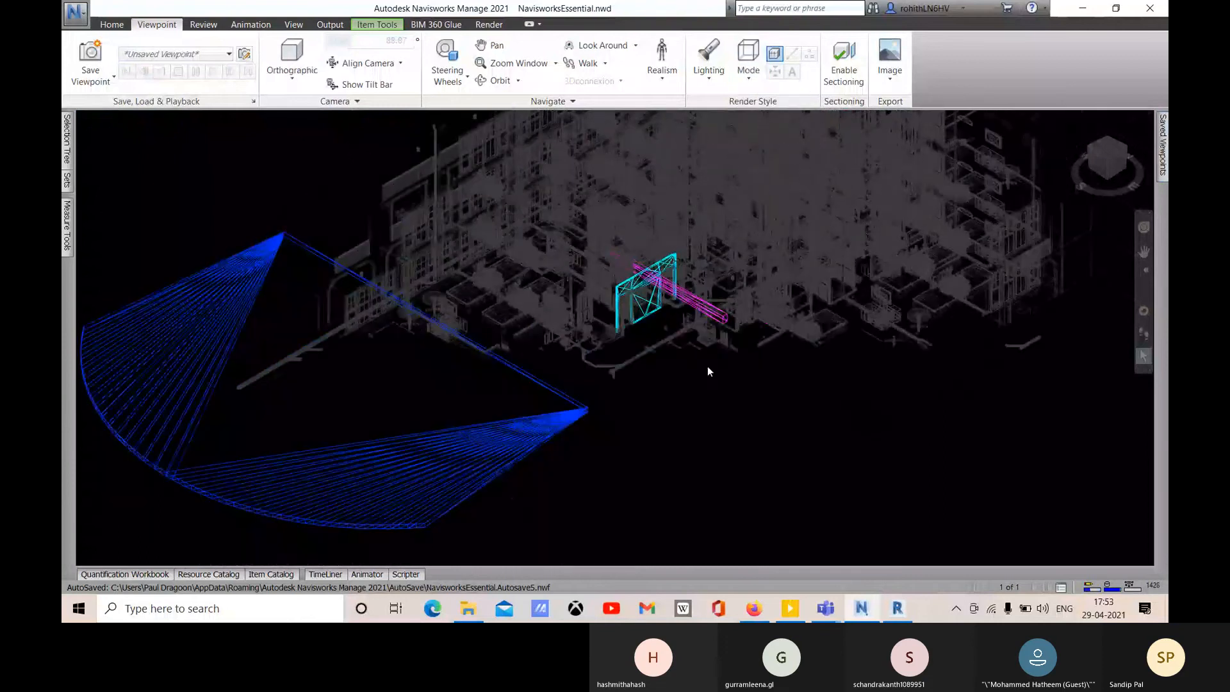
- Deselect the canopy, try Hidden Line then Full Render, and zoom out and orbit lower
click(257, 187)
click(749, 78)
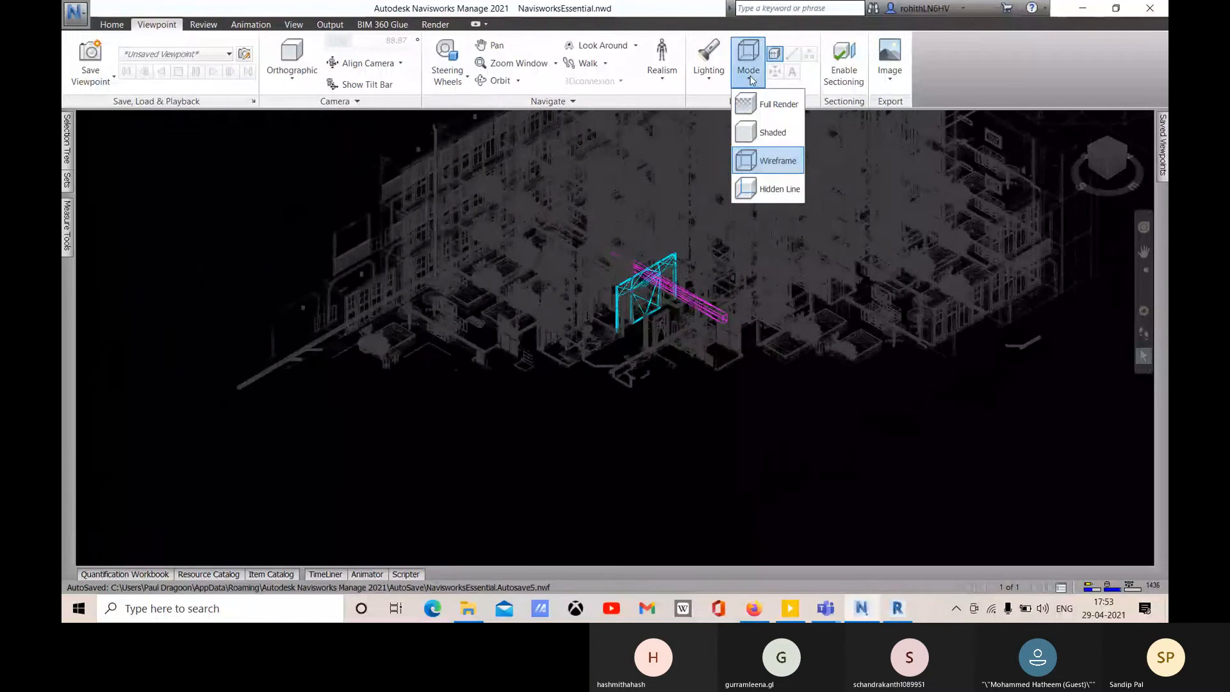
click(772, 188)
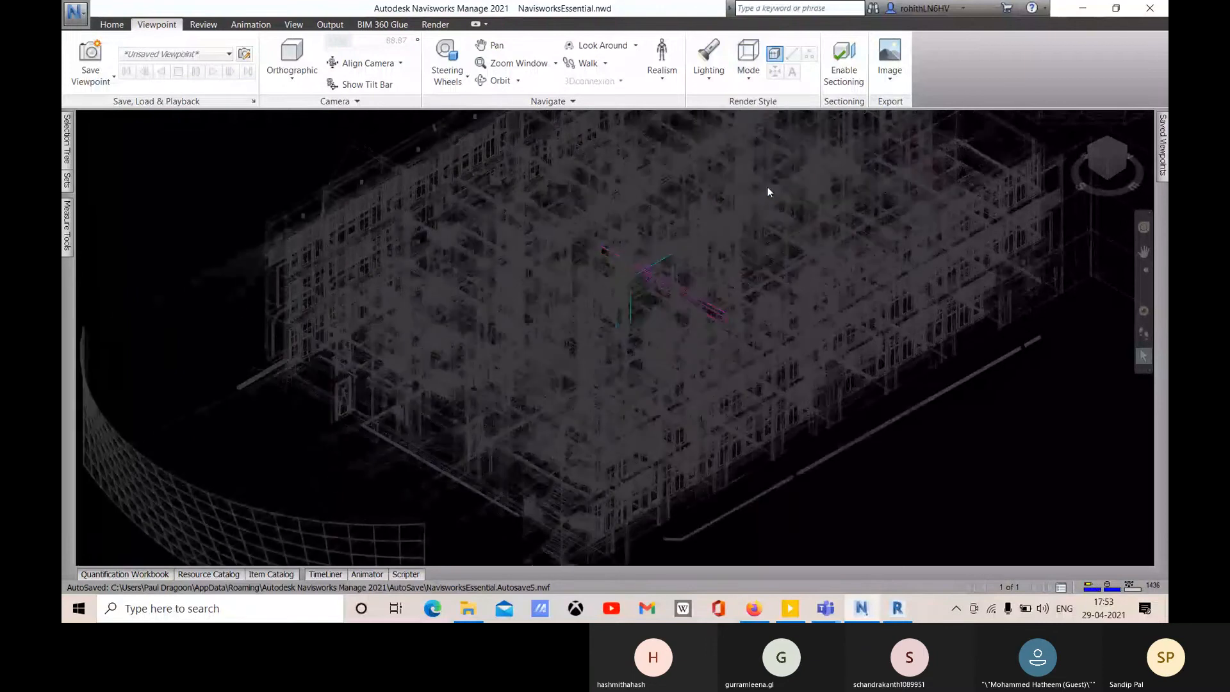
click(750, 84)
click(762, 104)
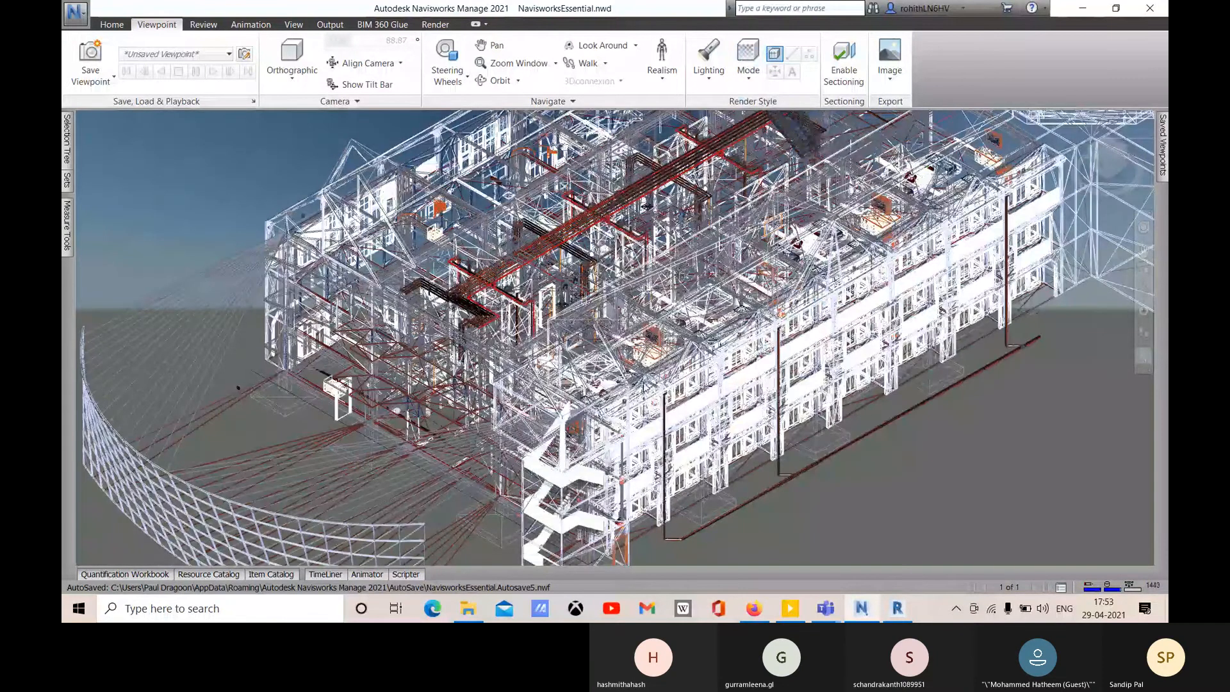
scroll(684, 401, down, 2)
scroll(707, 411, down, 2)
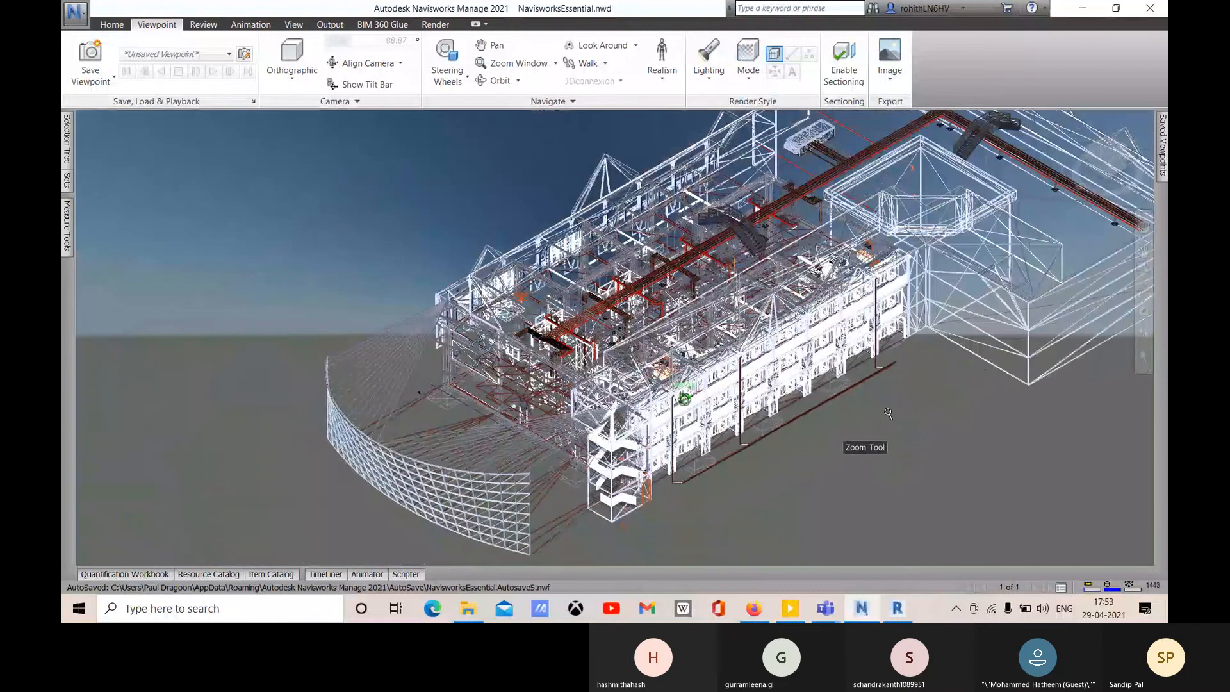
shift+middle_drag(847, 402, 909, 354)
mouse_move(1161, 148)
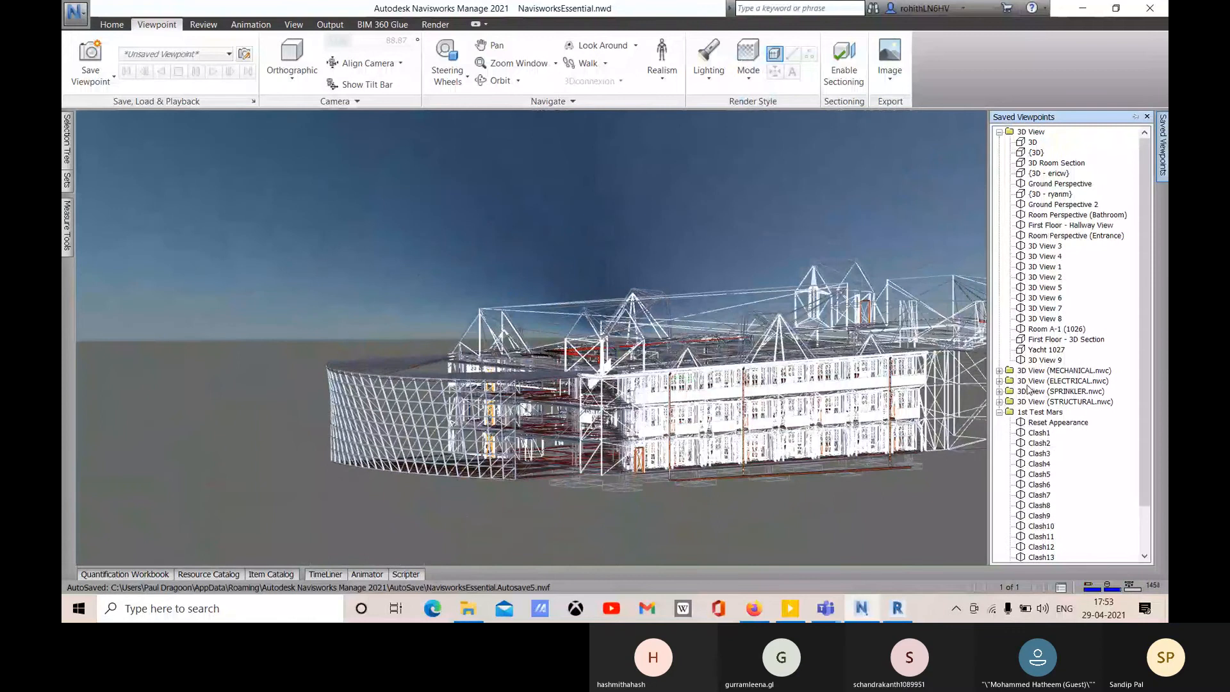
- Load Reset Appearance, First Floor - 3D Section and Ground Perspective viewpoints, then close the panel and orbit
scroll(1049, 426, down, 2)
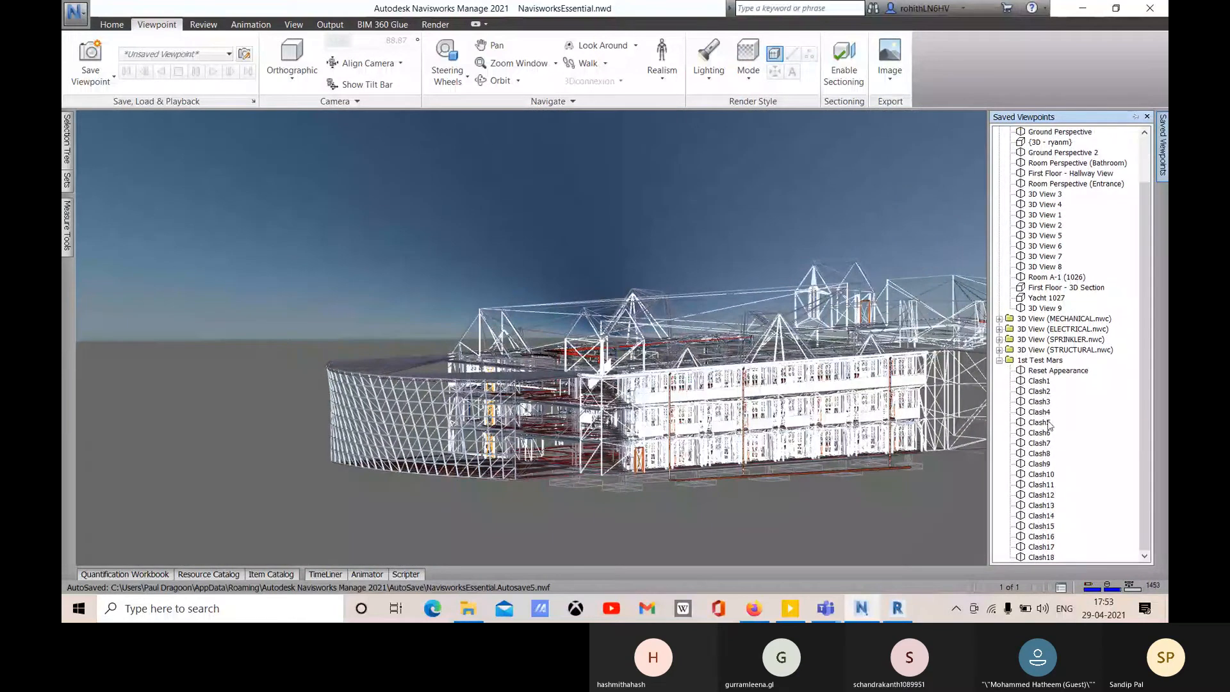
click(1057, 370)
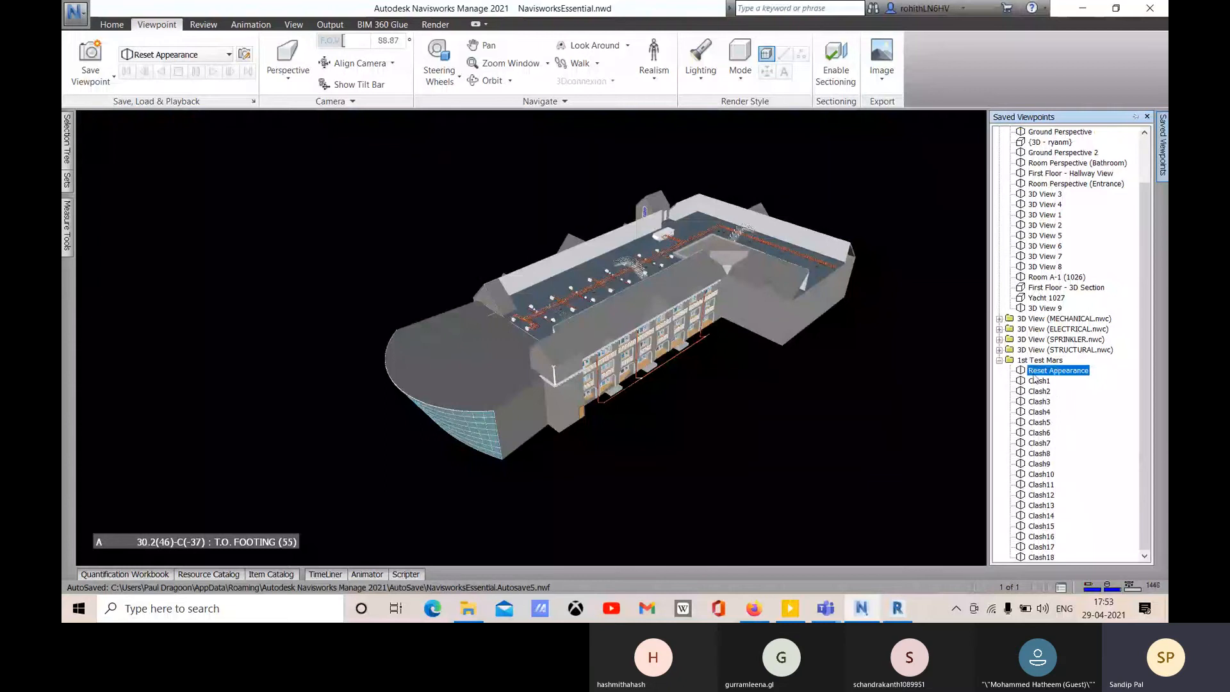
click(1032, 288)
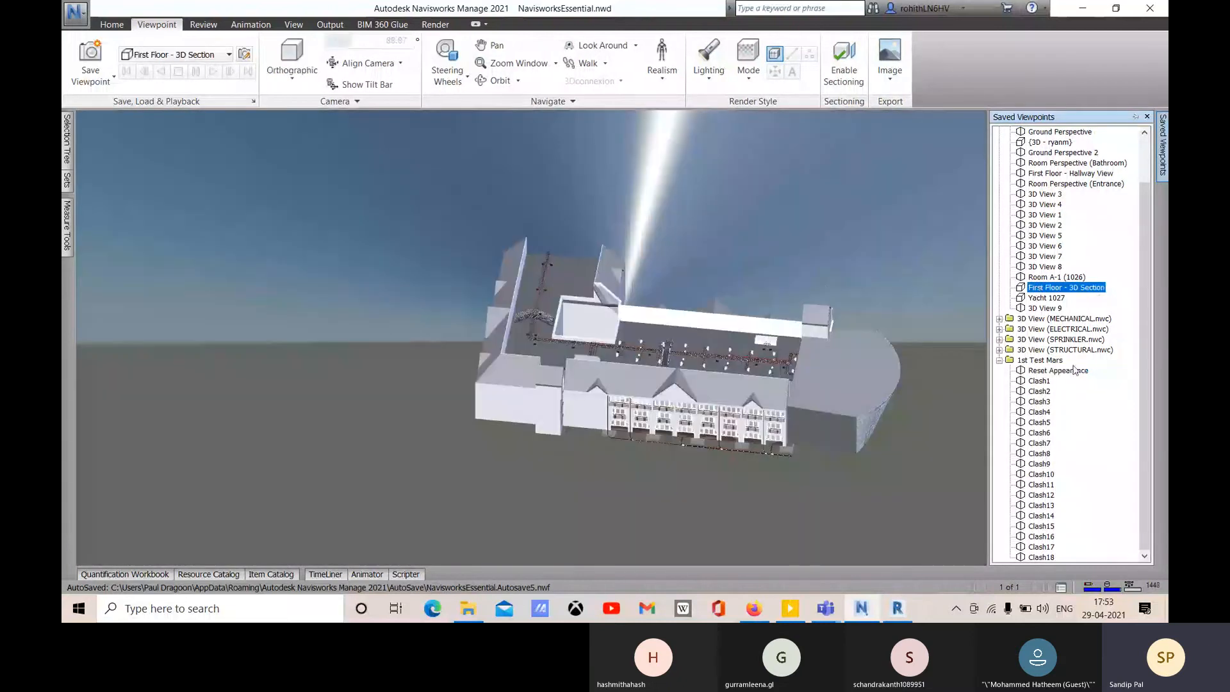
click(1042, 142)
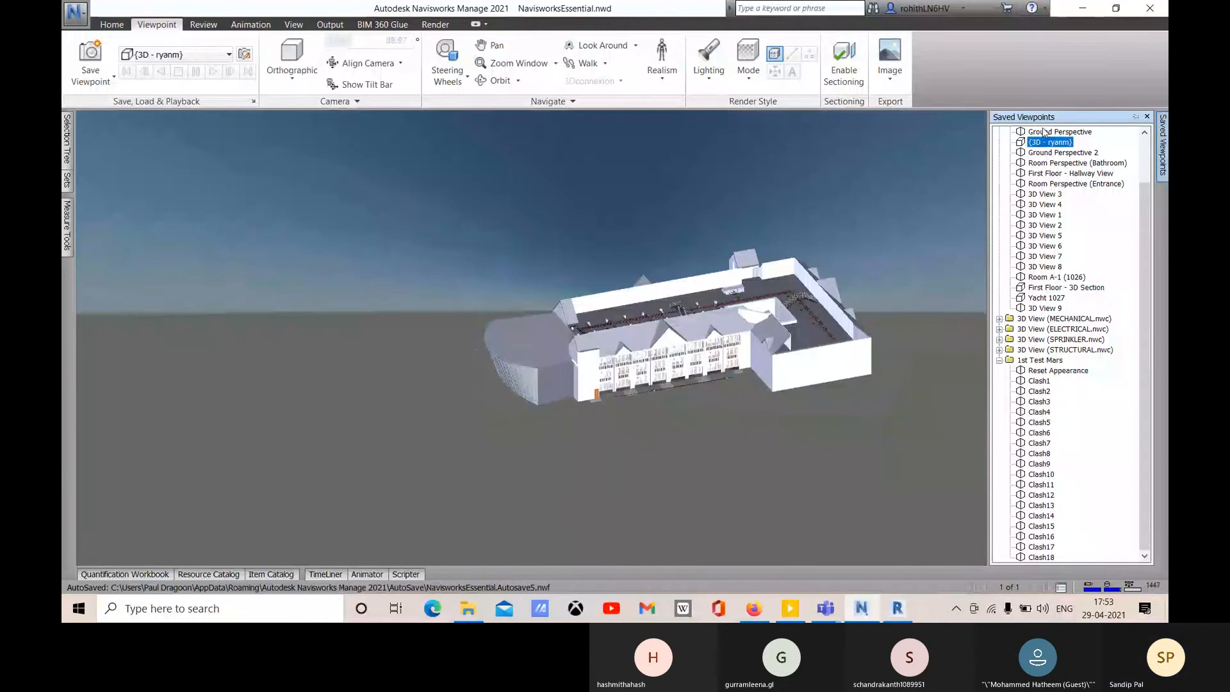
click(1042, 132)
middle_drag(848, 284, 631, 356)
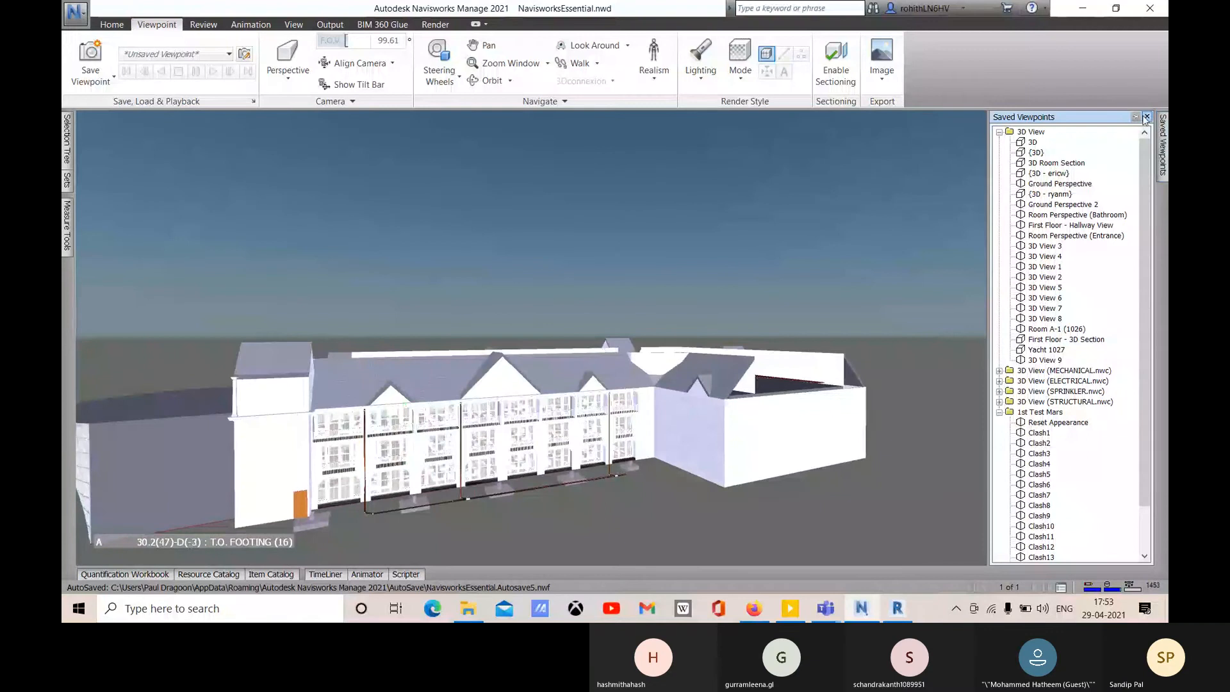
click(1145, 119)
shift+middle_drag(773, 280, 524, 269)
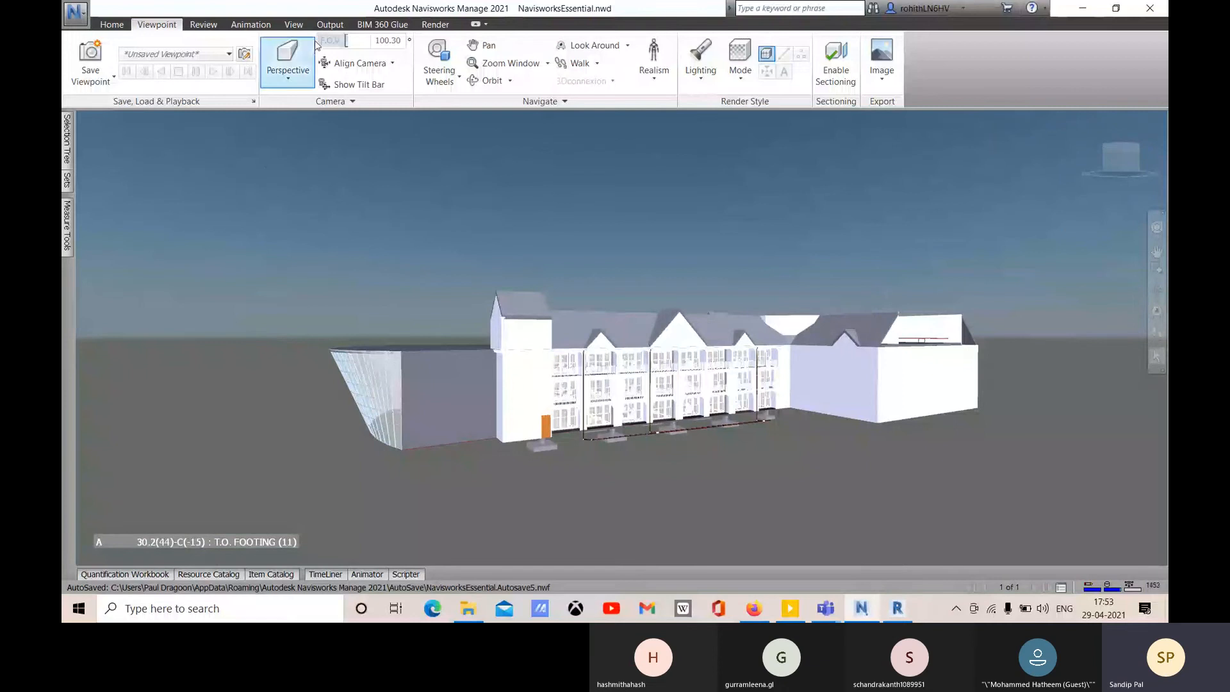
shift+middle_drag(445, 259, 435, 292)
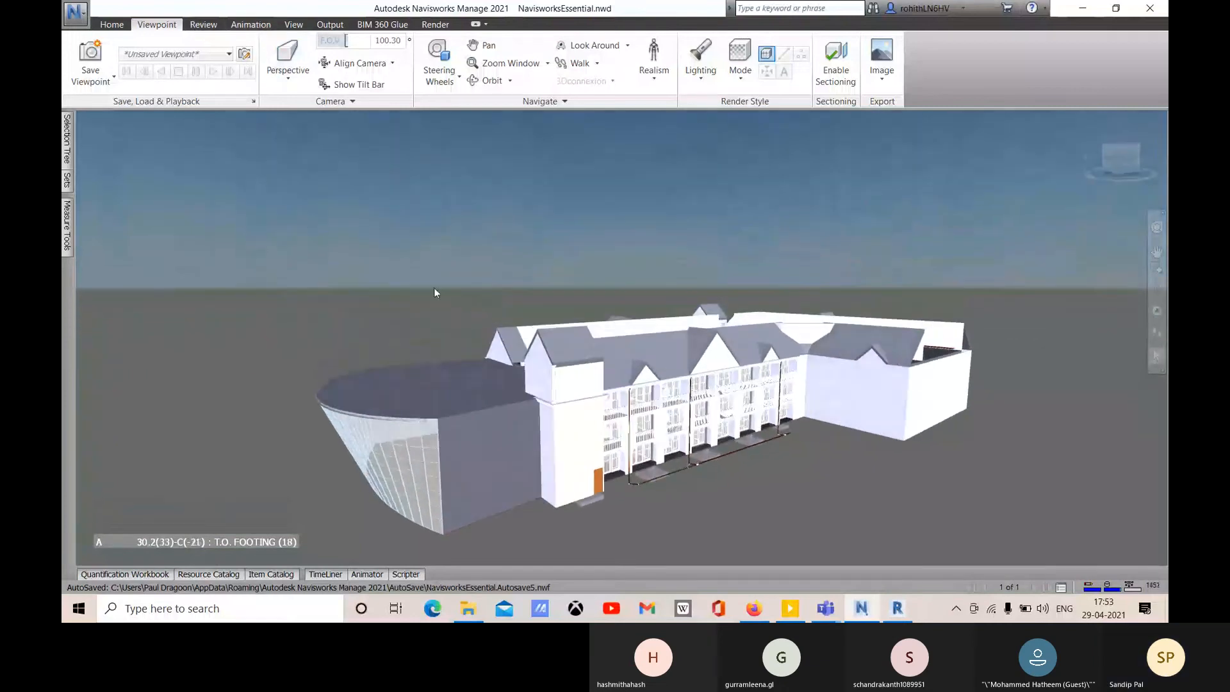
- Enable sectioning and zoom in to frame the cut building
click(835, 75)
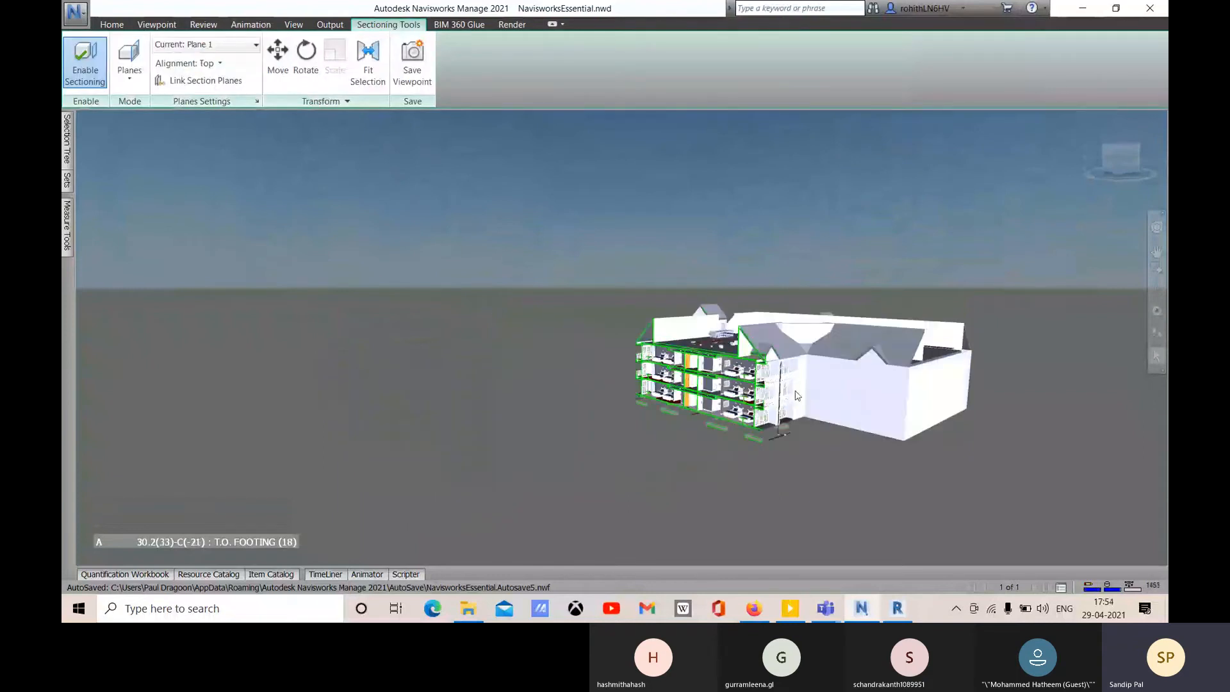
middle_drag(675, 242, 662, 221)
scroll(726, 328, up, 1)
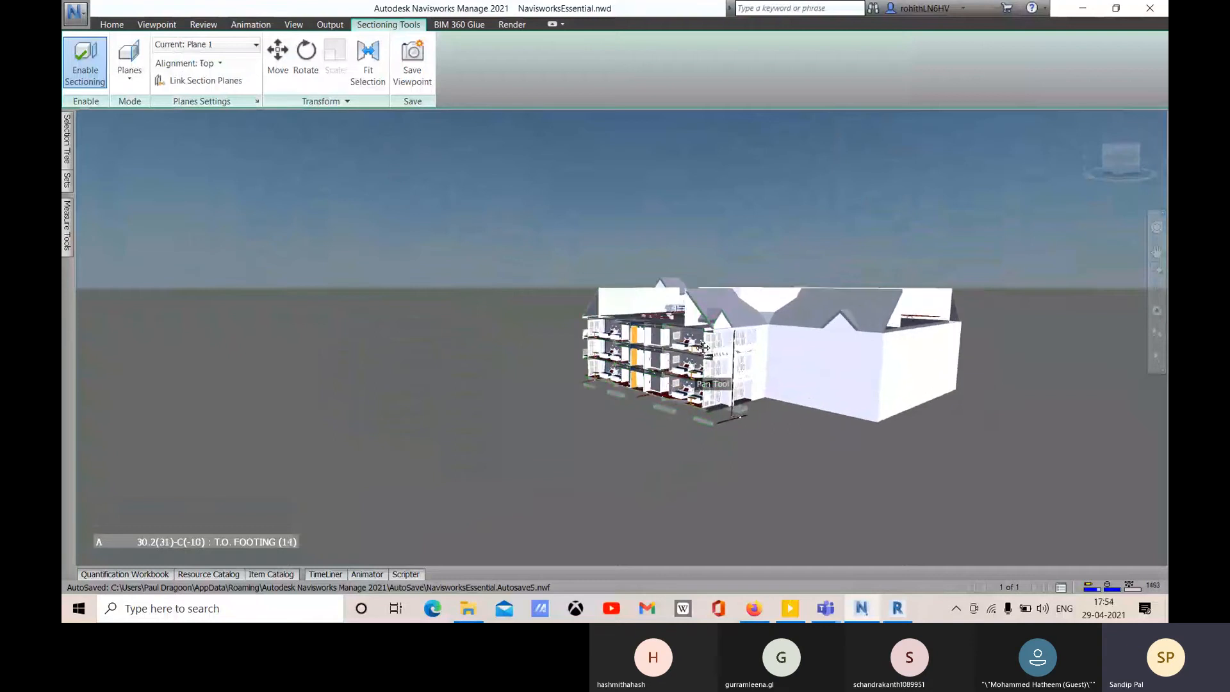
scroll(673, 349, up, 2)
scroll(673, 349, up, 1)
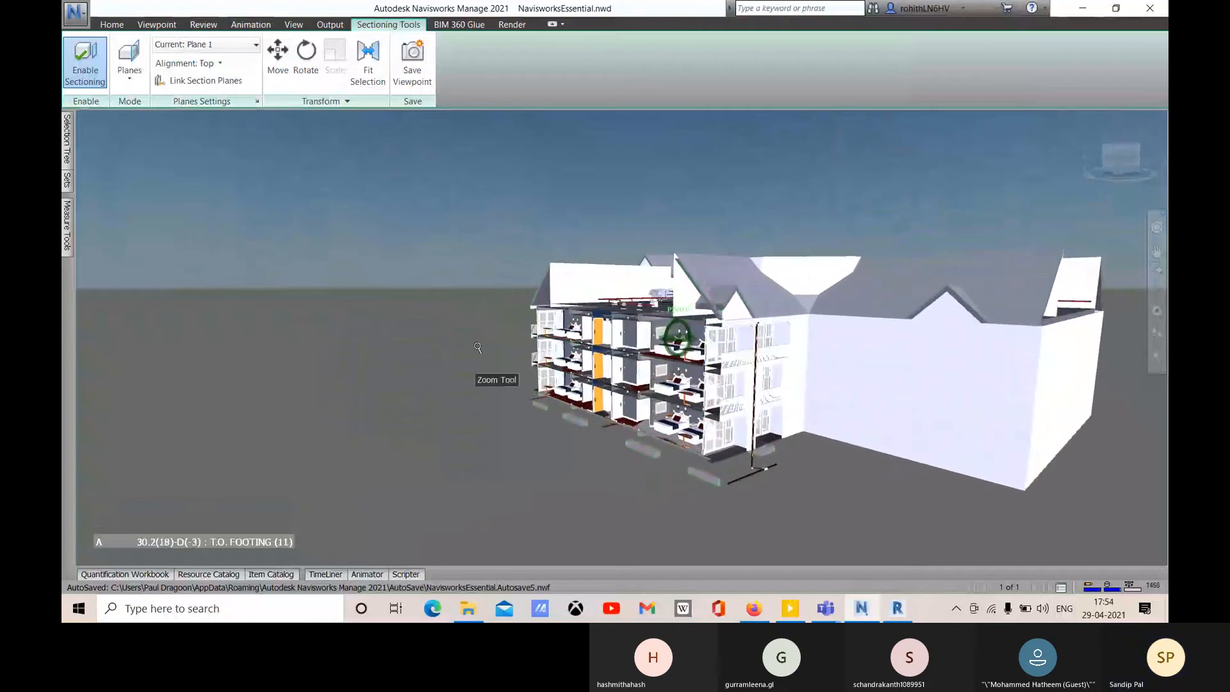
middle_drag(470, 346, 459, 324)
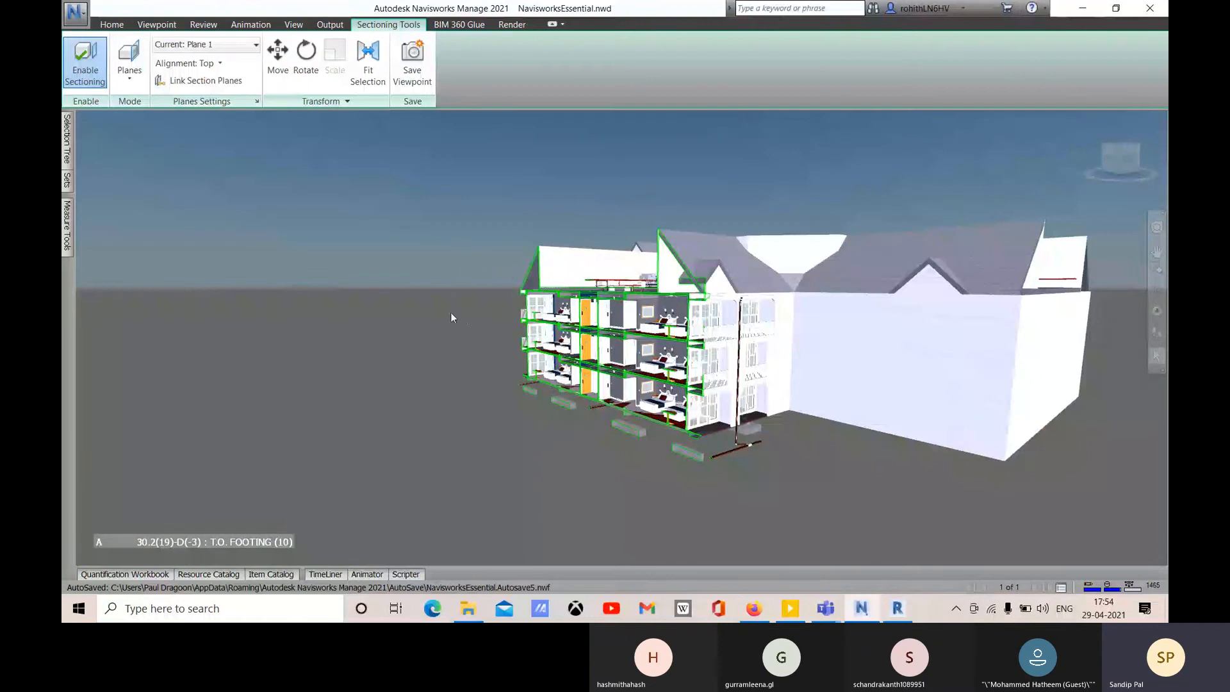
- Slide section Plane 1 left along the building with the Move gizmo
click(277, 57)
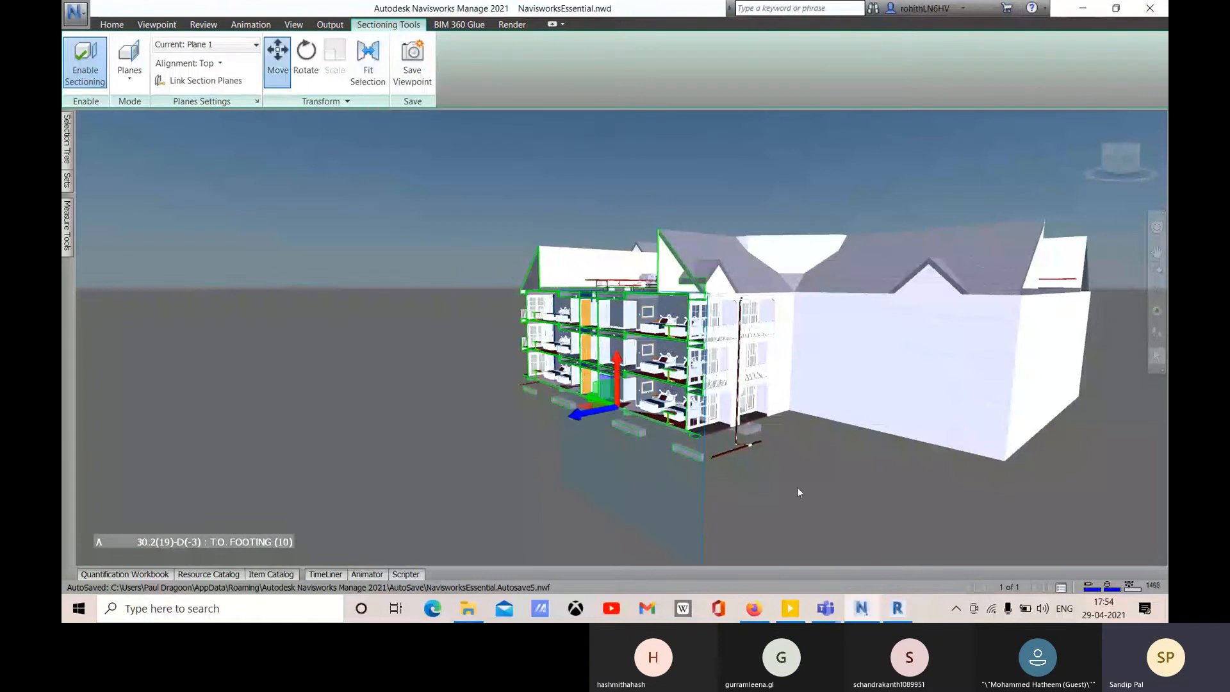
middle_drag(779, 474, 697, 524)
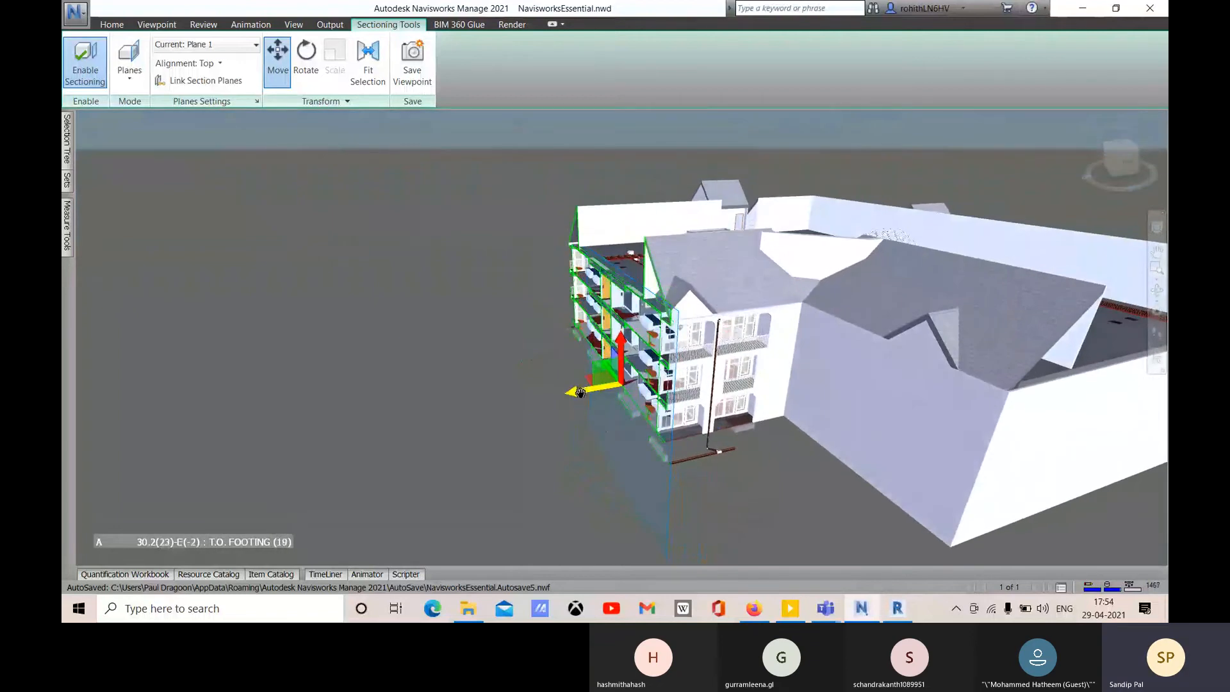
shift+middle_drag(575, 401, 587, 400)
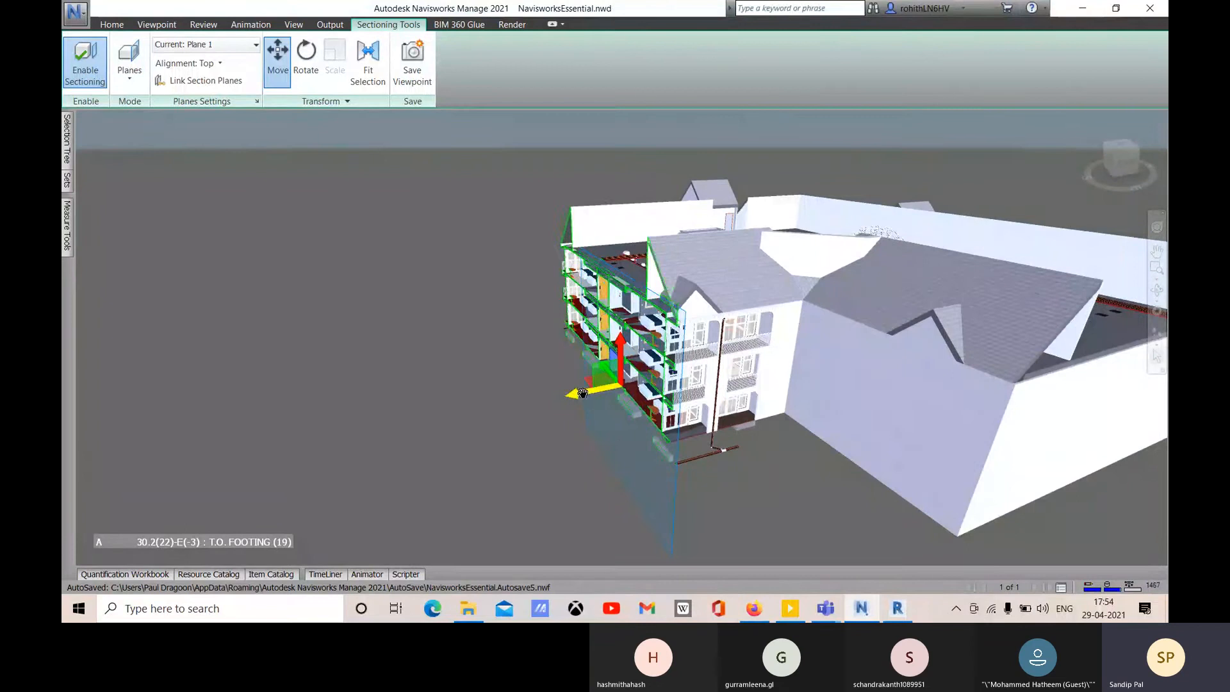
drag(582, 394, 493, 421)
shift+middle_drag(605, 446, 665, 457)
drag(520, 401, 472, 383)
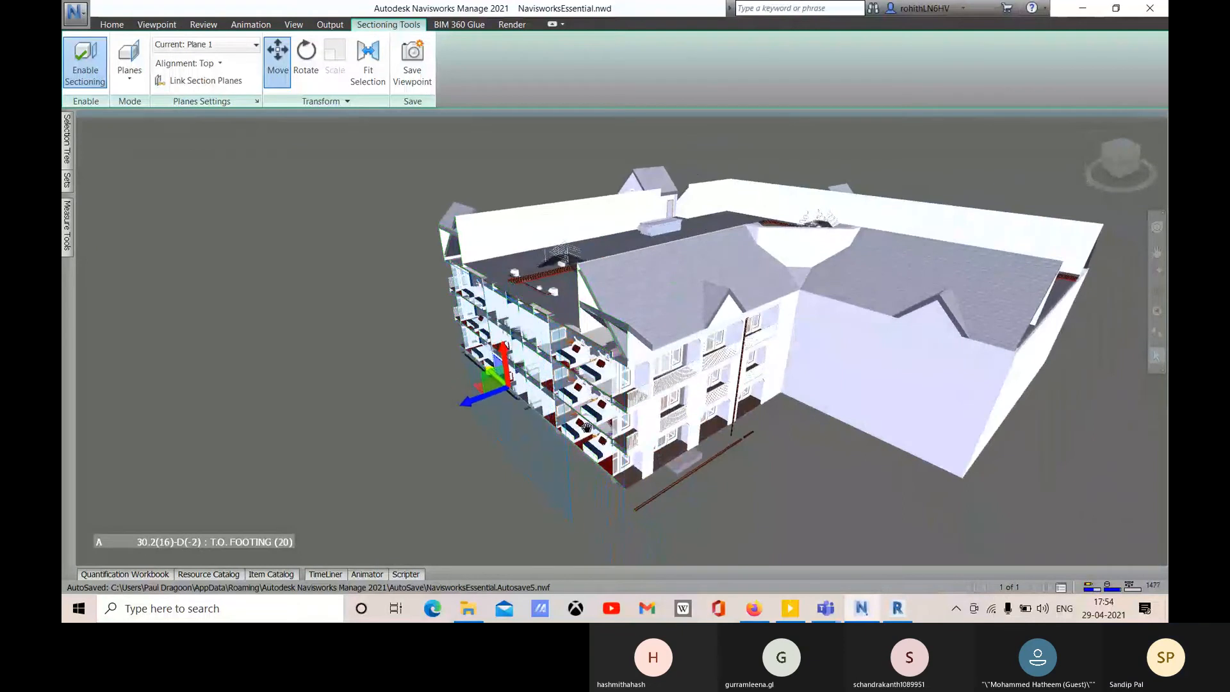
mouse_move(586, 427)
shift+middle_down()
mouse_move(597, 412)
mouse_move(590, 422)
shift+middle_up()
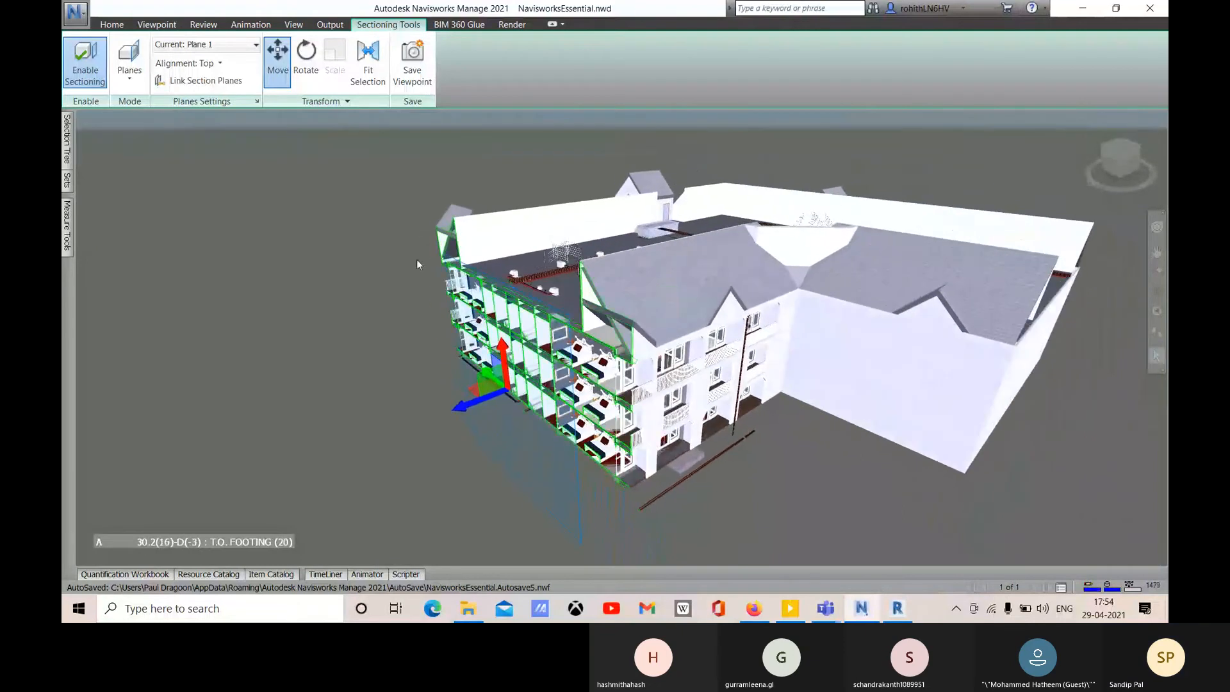
- Rotate the section plane to a custom tilt, then return to the Move gizmo
click(315, 82)
shift+middle_drag(667, 353, 621, 333)
mouse_move(503, 356)
mouse_down()
mouse_move(523, 349)
mouse_move(497, 361)
mouse_up()
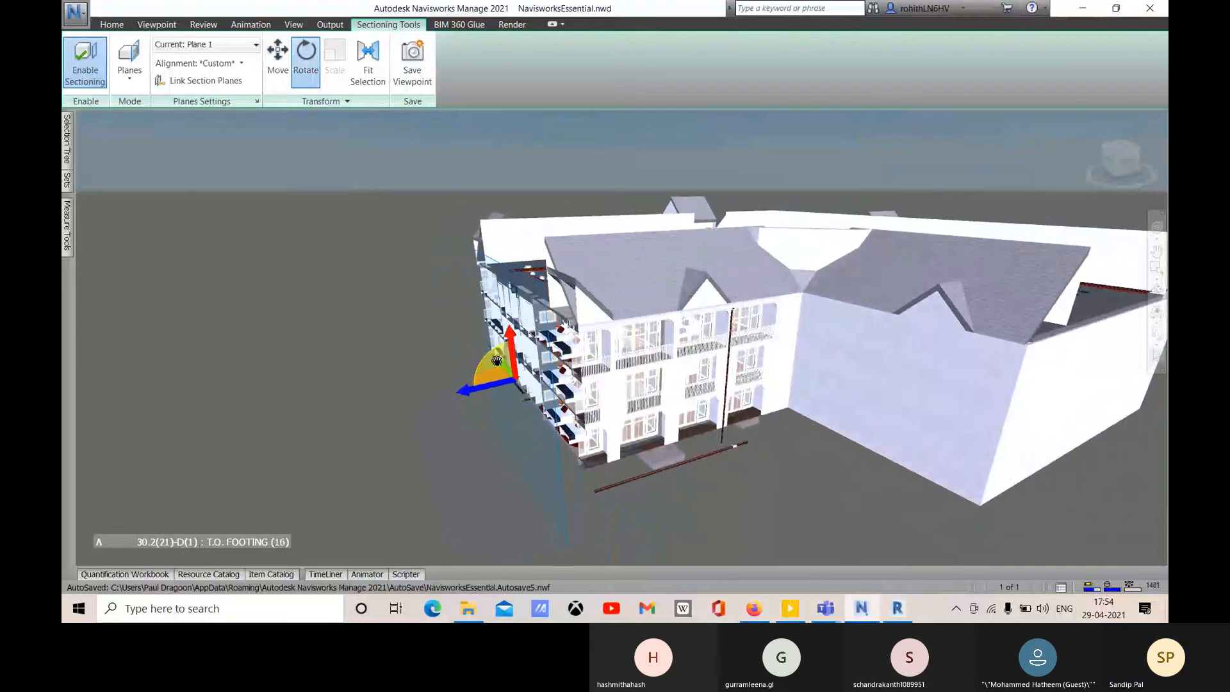
mouse_move(664, 452)
shift+middle_down()
mouse_move(612, 433)
mouse_move(672, 436)
shift+middle_up()
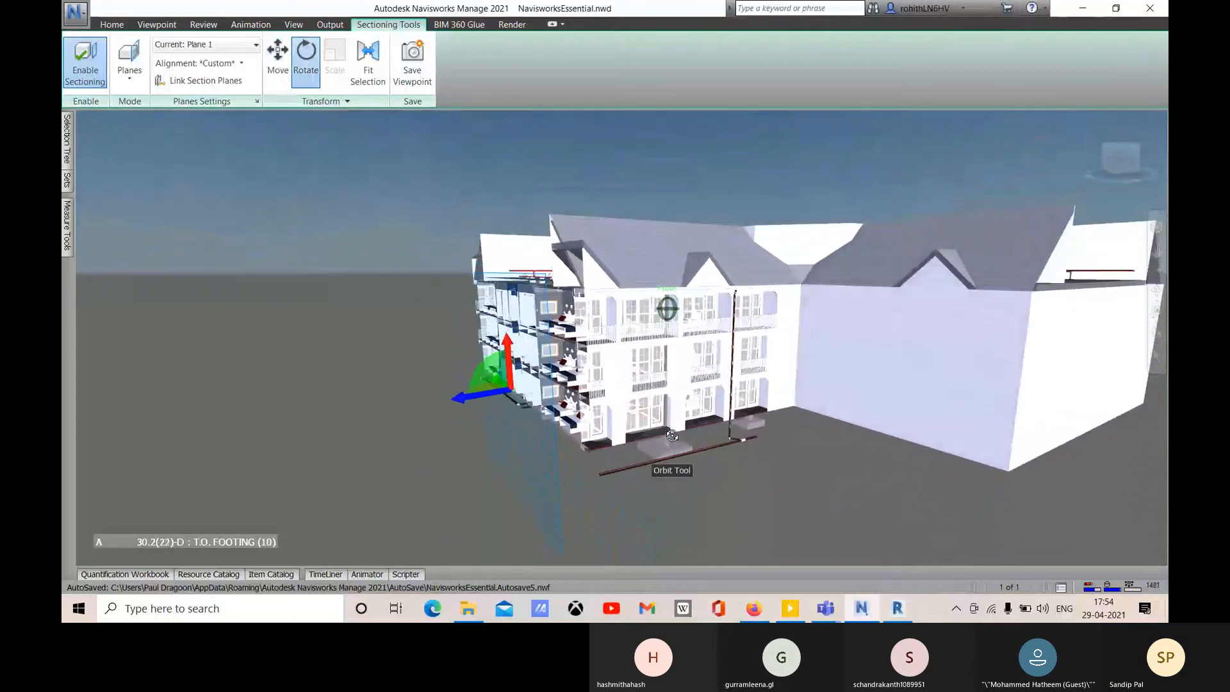
click(277, 57)
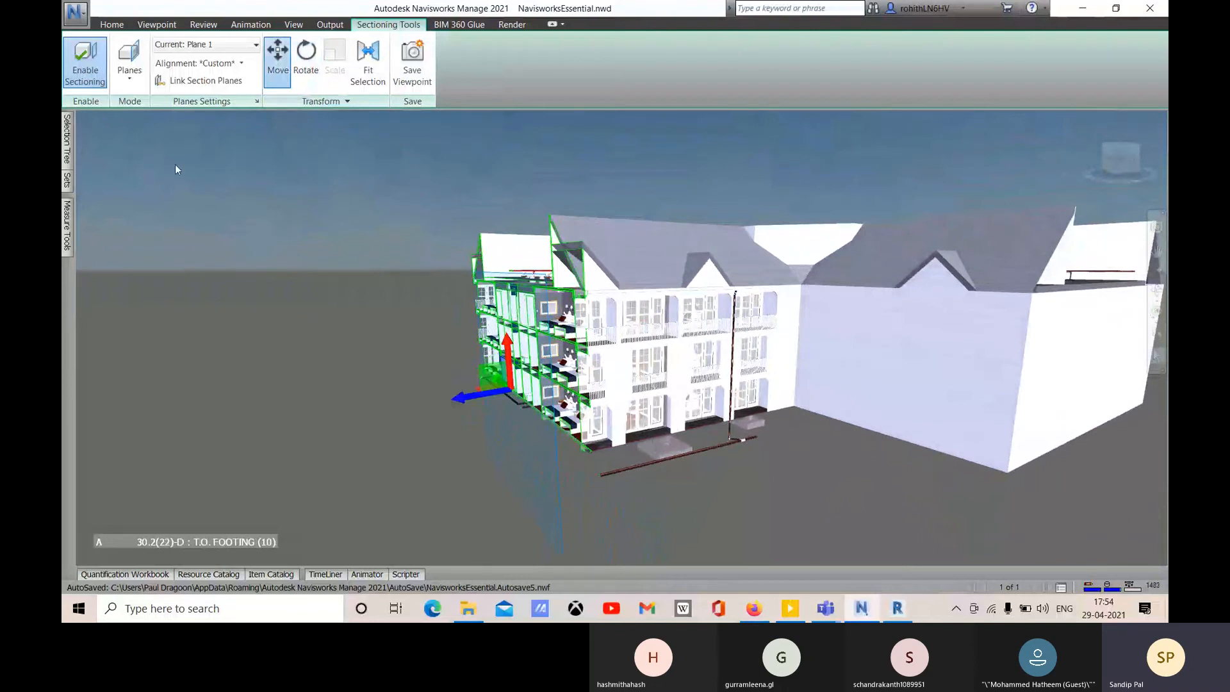
- Switch sectioning mode to Box and orbit to view the cut top floor
click(129, 71)
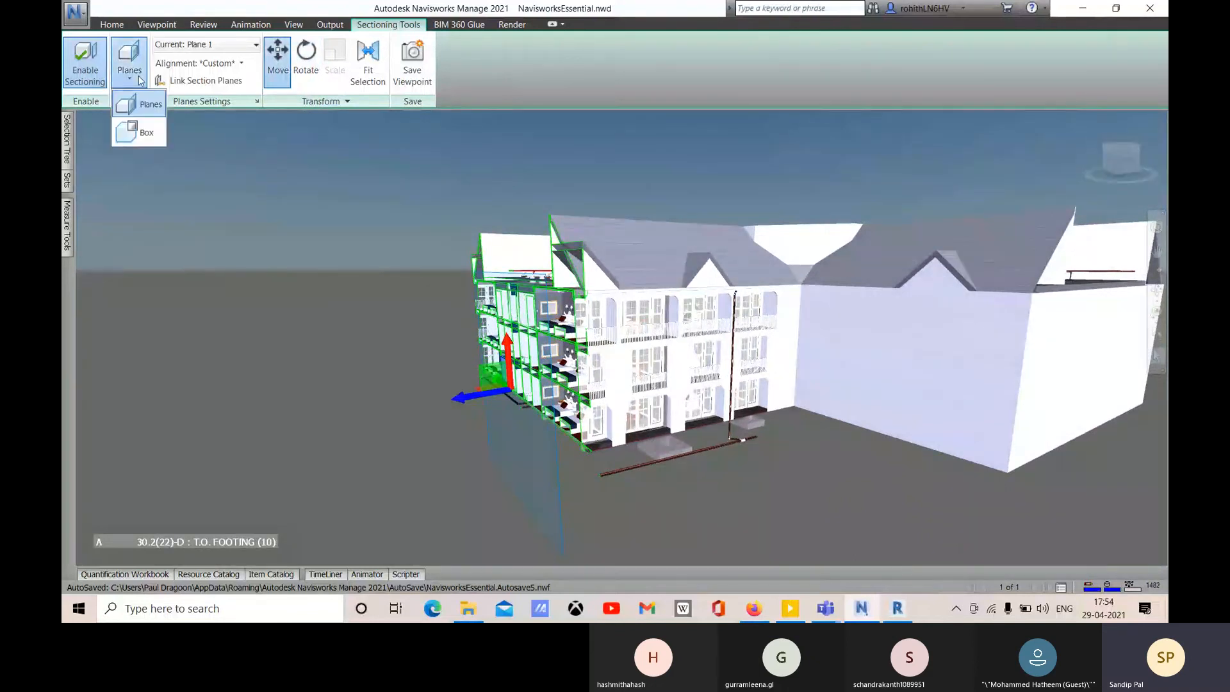
click(142, 134)
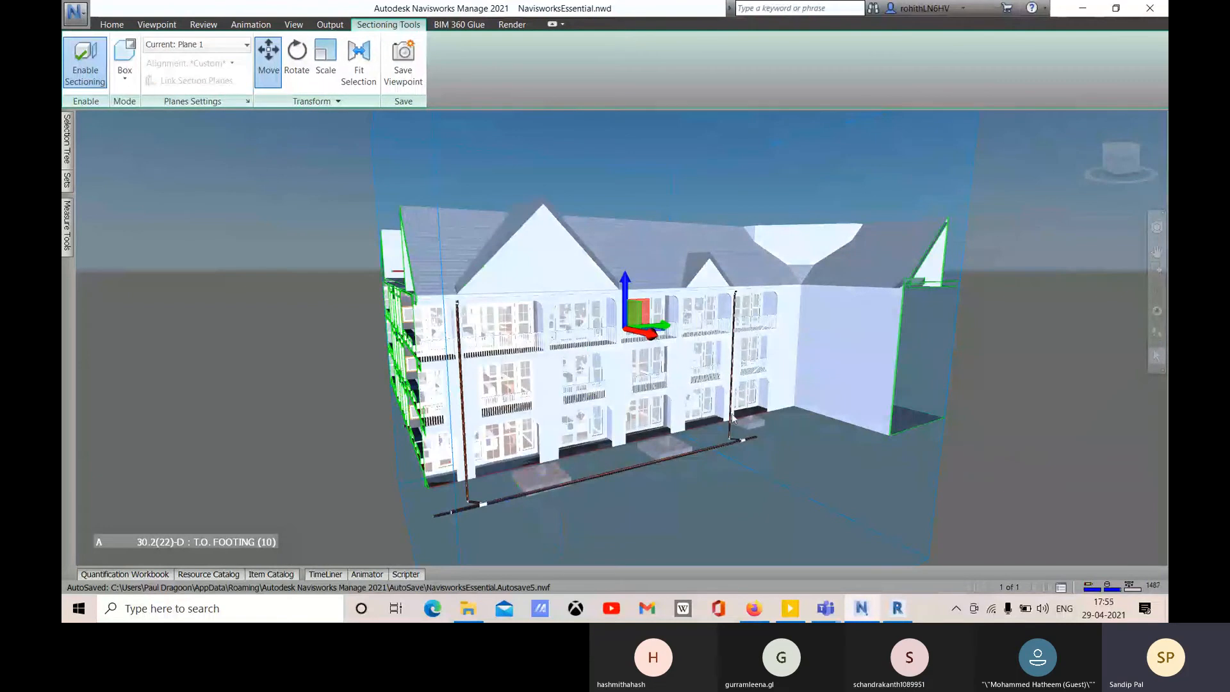
drag(732, 420, 715, 388)
drag(779, 444, 582, 467)
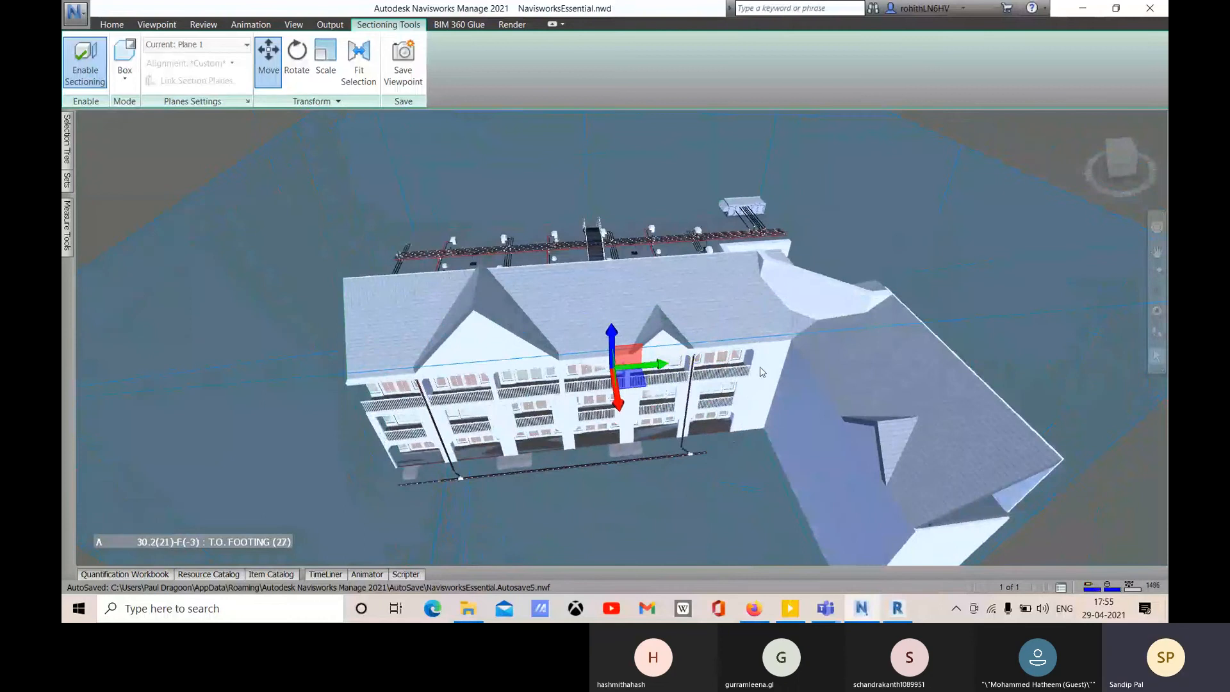
scroll(750, 400, down, 3)
scroll(792, 476, up, 3)
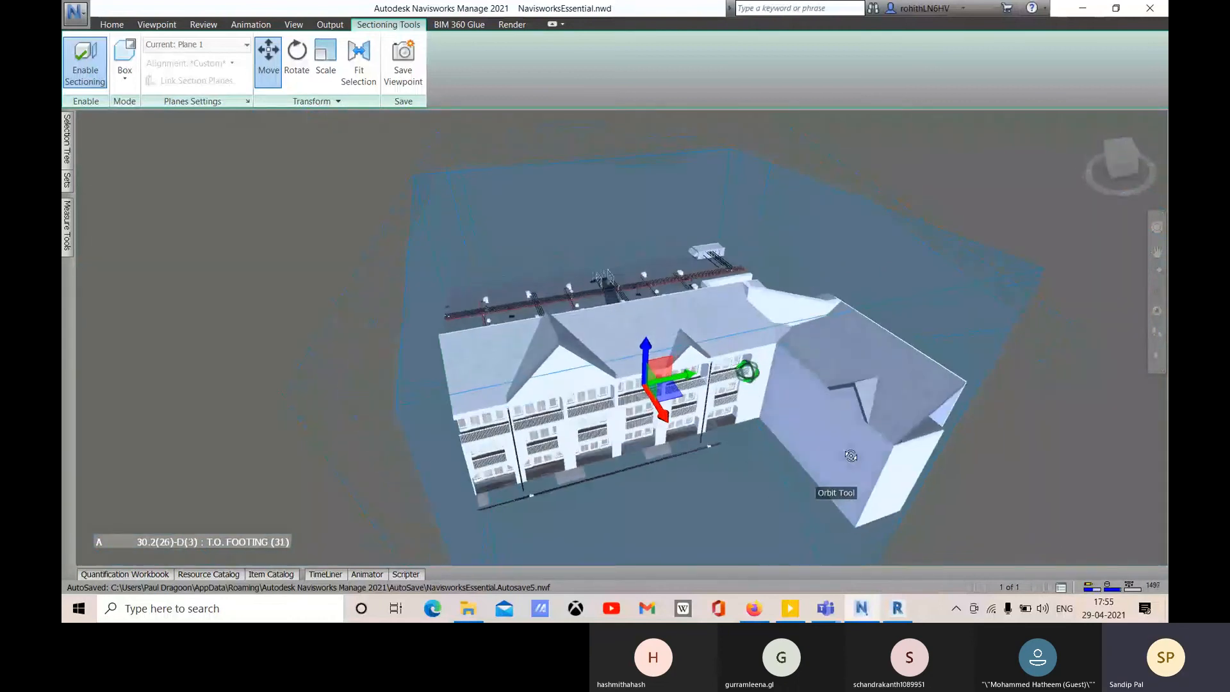
scroll(792, 477, down, 3)
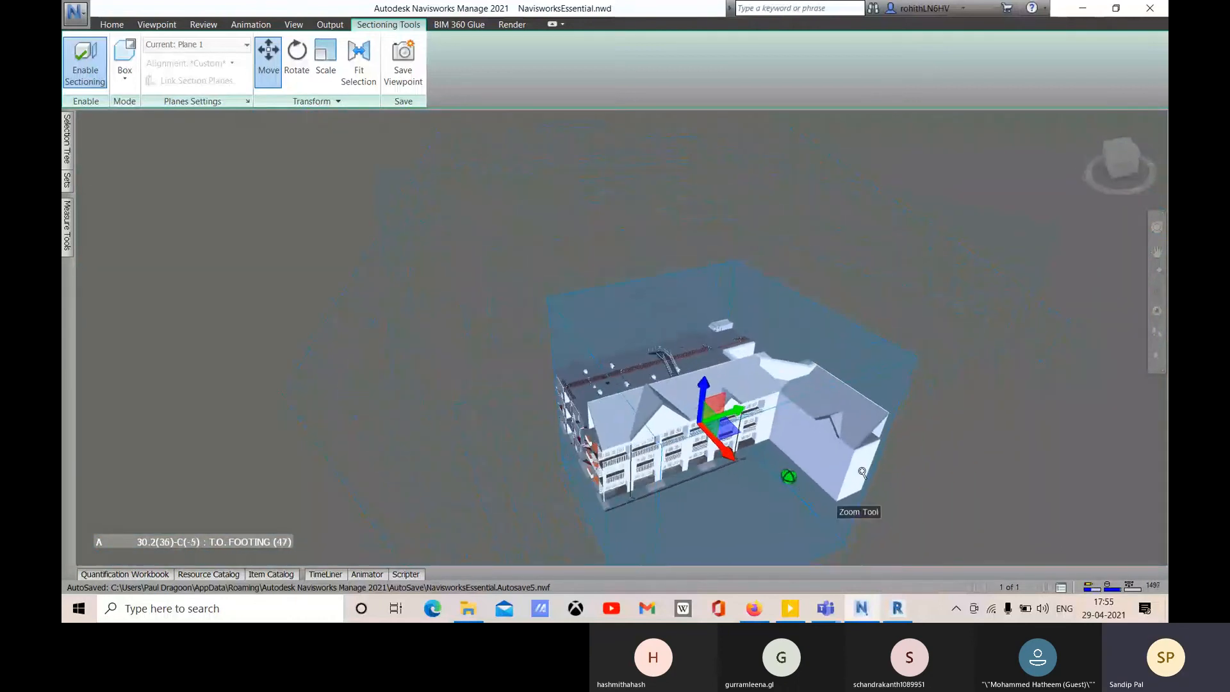
shift+middle_drag(859, 475, 875, 438)
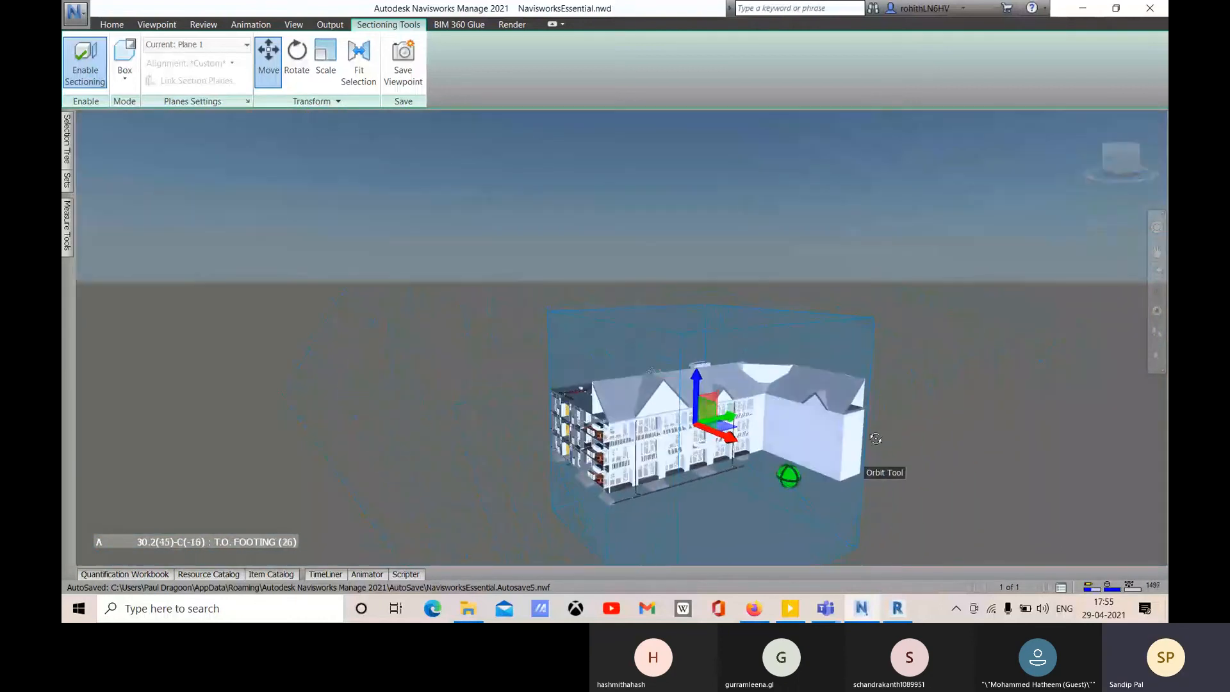
- Enlarge the section box upward and to the right with the Scale gizmo
click(324, 78)
middle_drag(778, 383, 773, 359)
middle_drag(749, 305, 748, 273)
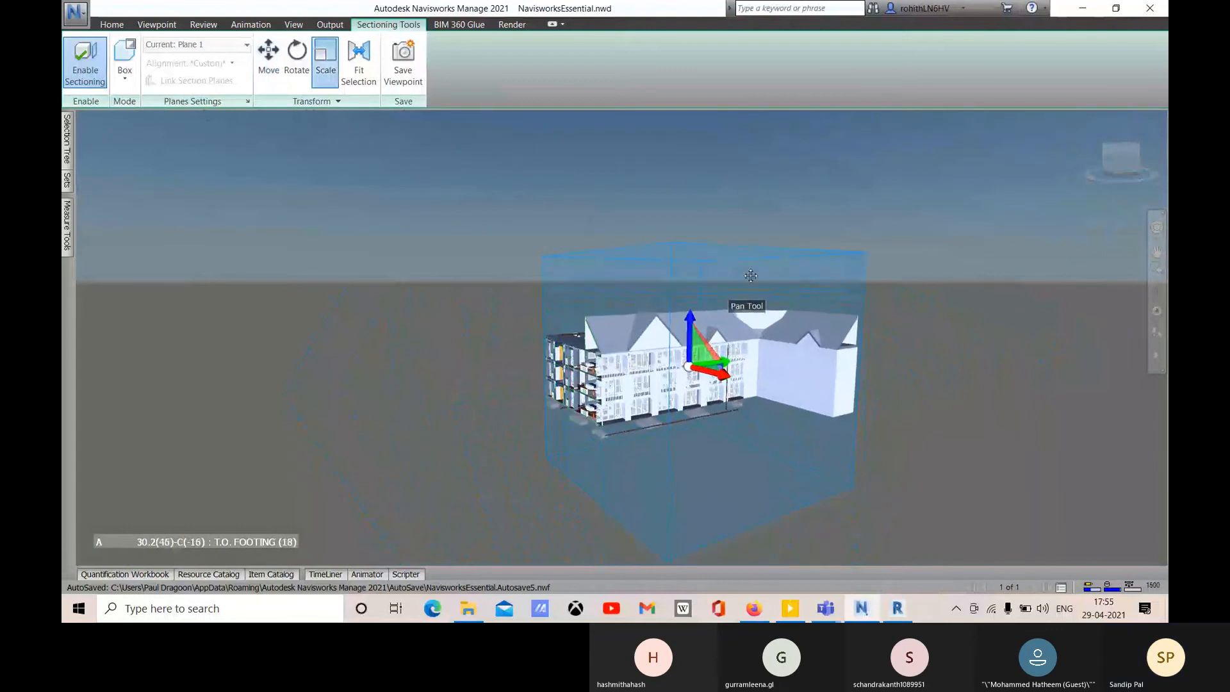
middle_drag(811, 462, 801, 447)
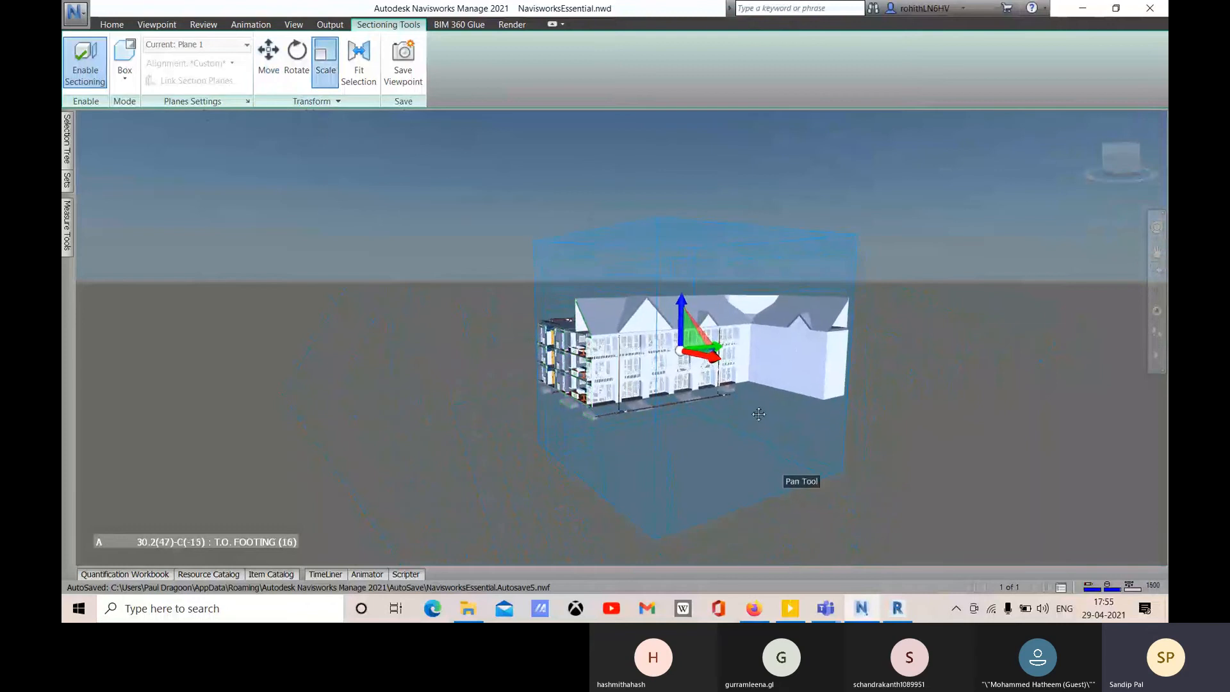
shift+middle_drag(716, 346, 711, 335)
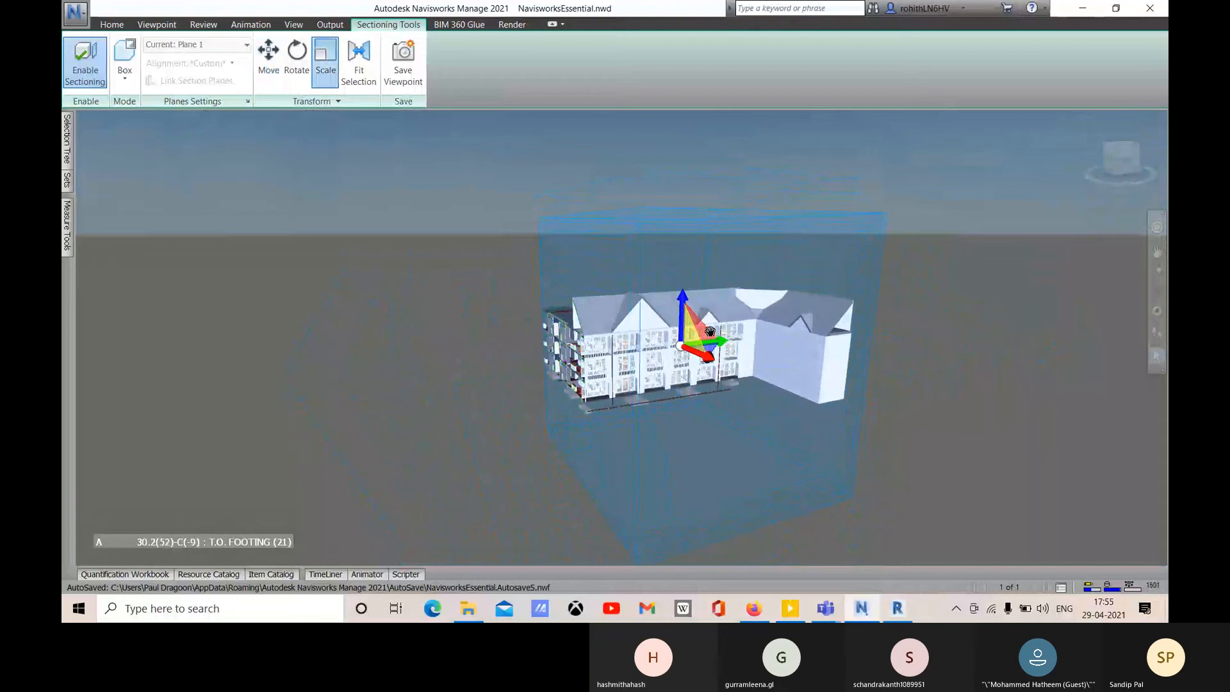
drag(709, 331, 714, 330)
shift+middle_drag(714, 331, 722, 366)
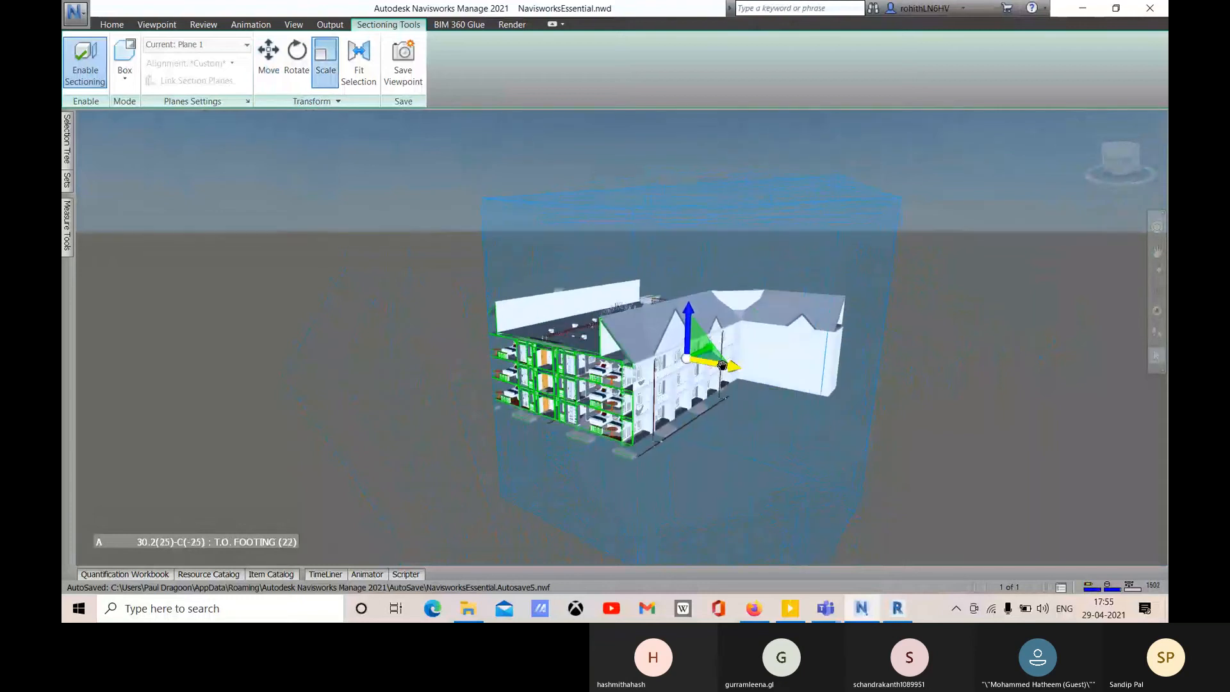
- Slide the section box left and enlarge it to enclose more of the building
click(266, 75)
drag(728, 365, 662, 353)
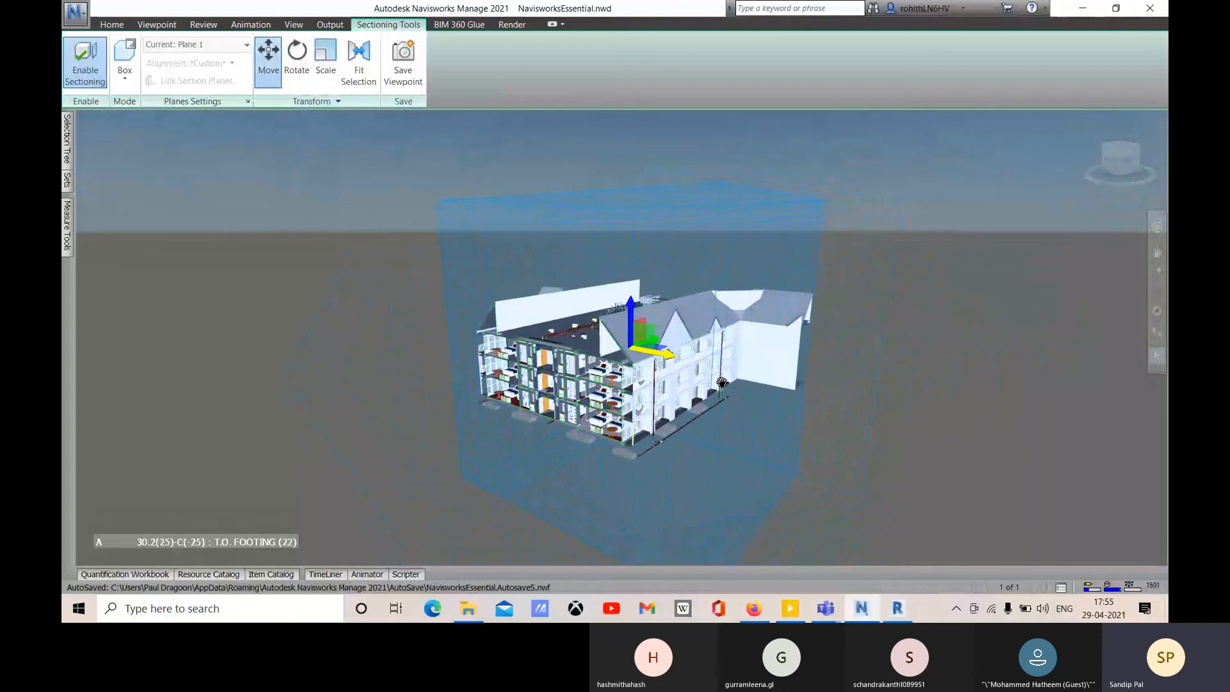
shift+middle_drag(776, 403, 671, 415)
click(326, 64)
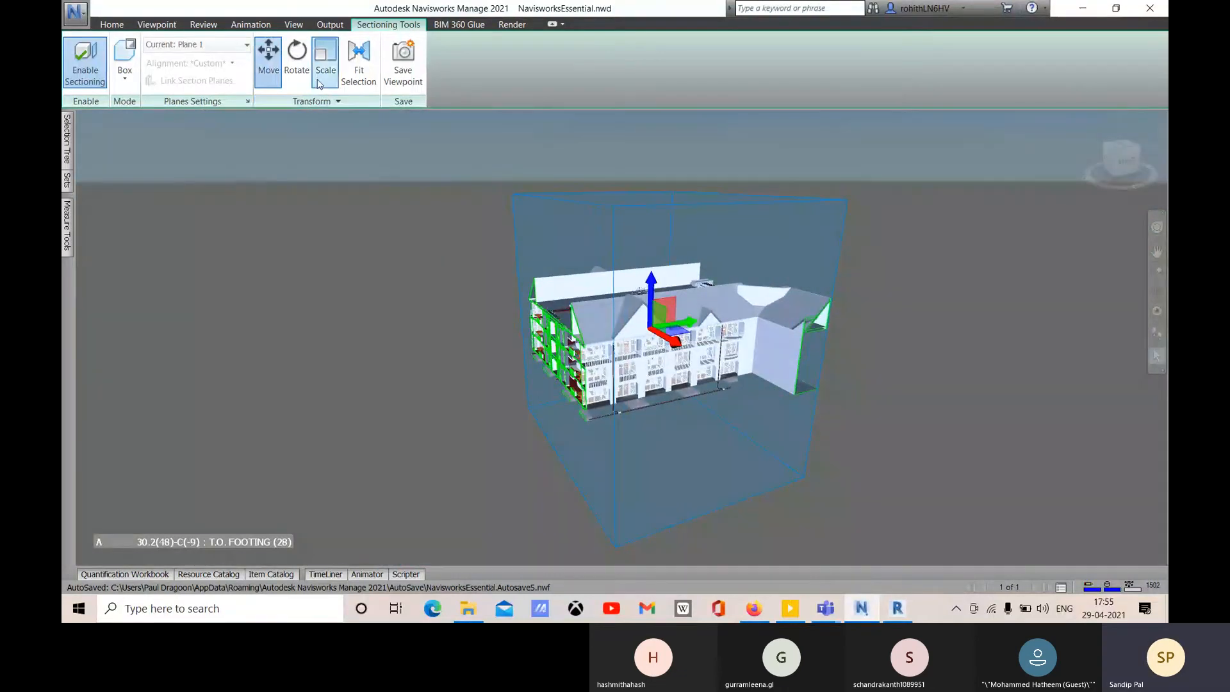
drag(692, 323, 770, 311)
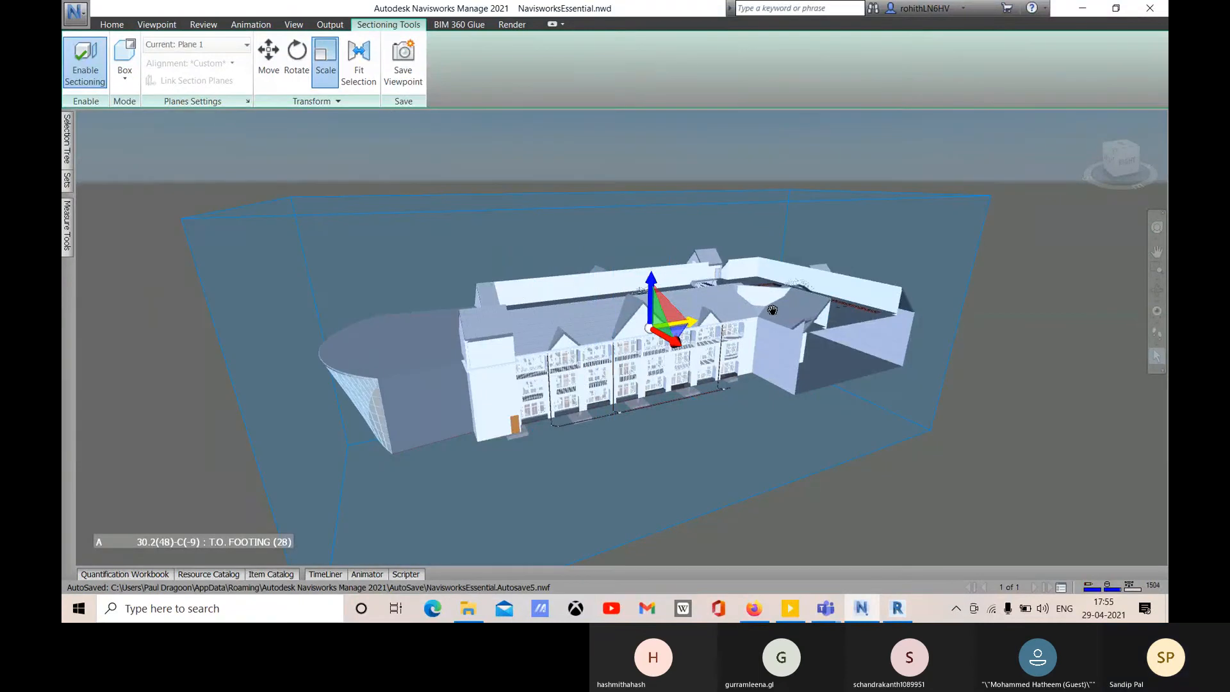
shift+middle_drag(772, 400, 676, 342)
- Move the section box right and down to cut off the roof, orbiting to inspect
click(268, 54)
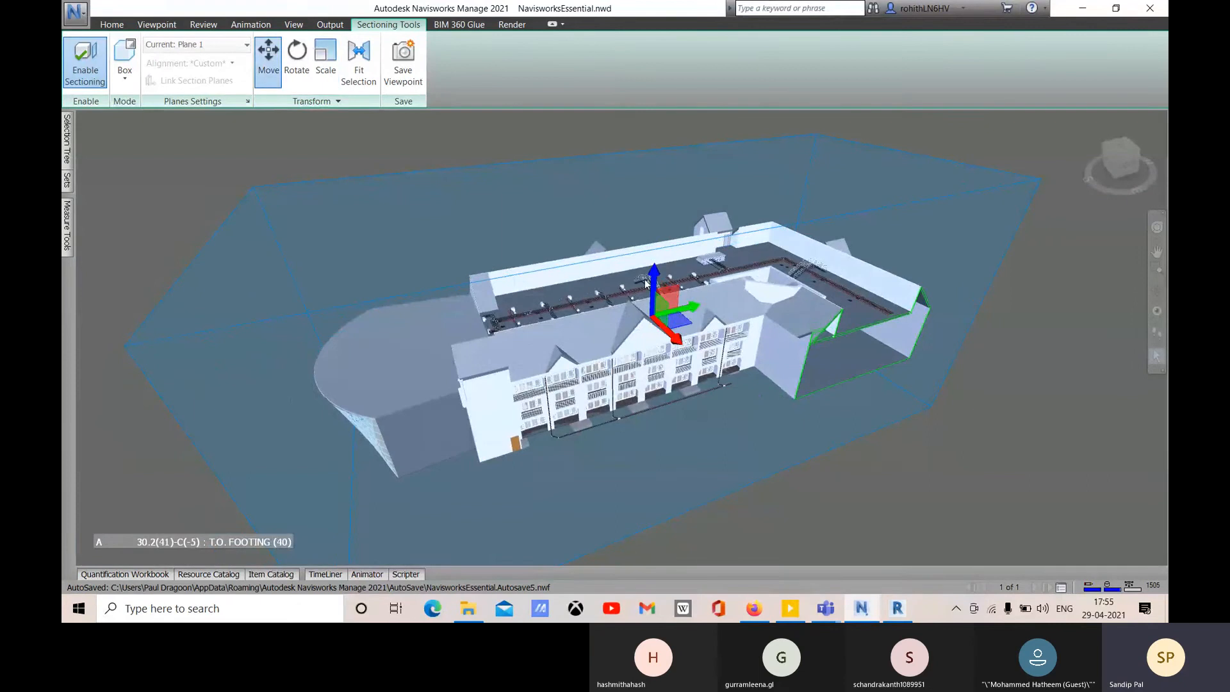
drag(694, 306, 501, 344)
drag(689, 339, 418, 337)
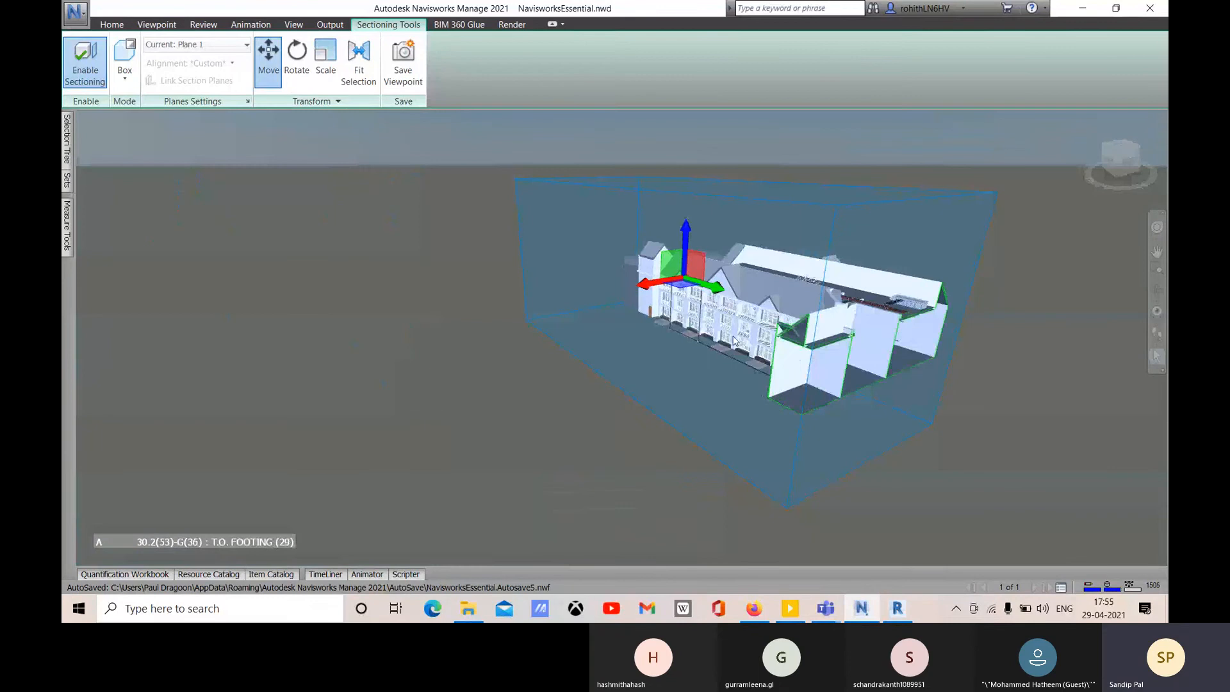
drag(745, 324, 1070, 532)
shift+middle_drag(874, 510, 1149, 477)
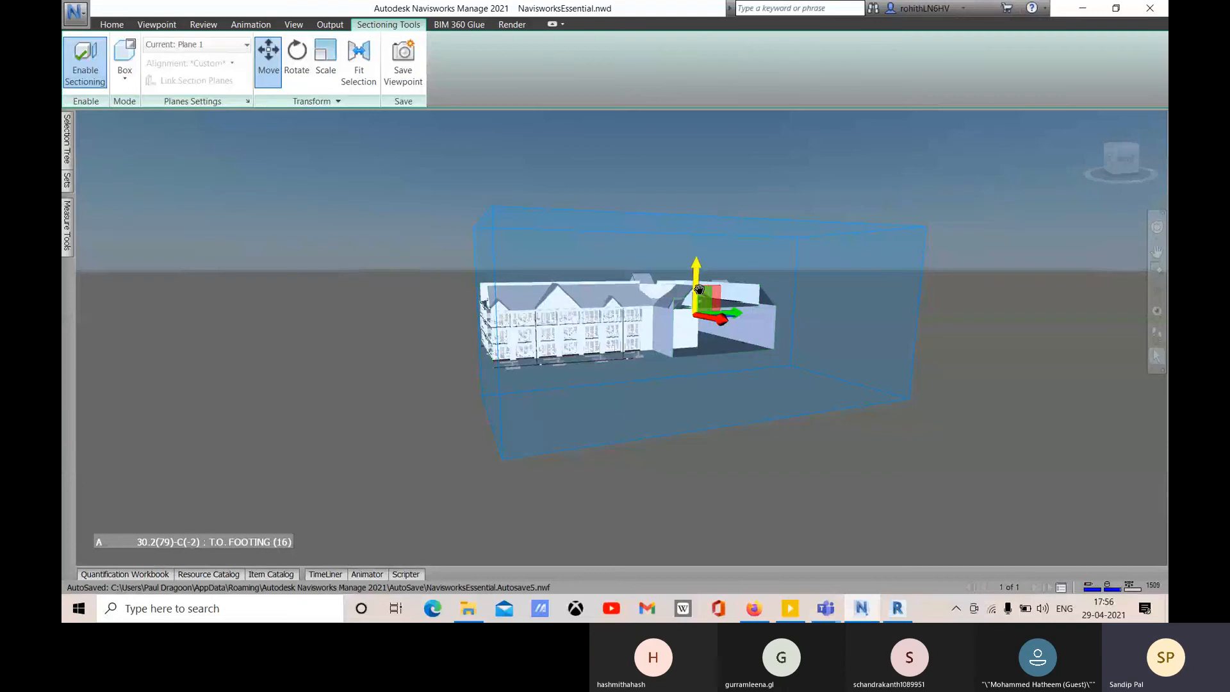
drag(698, 276, 699, 350)
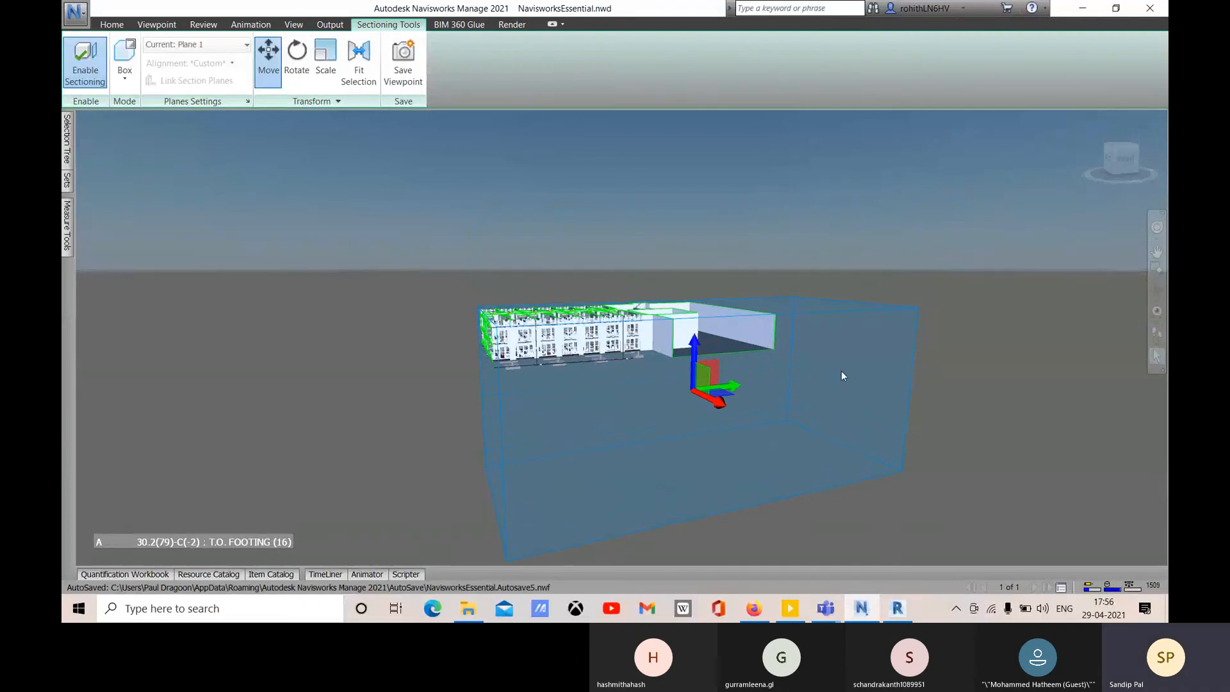
shift+middle_drag(841, 373, 923, 424)
scroll(358, 346, up, 5)
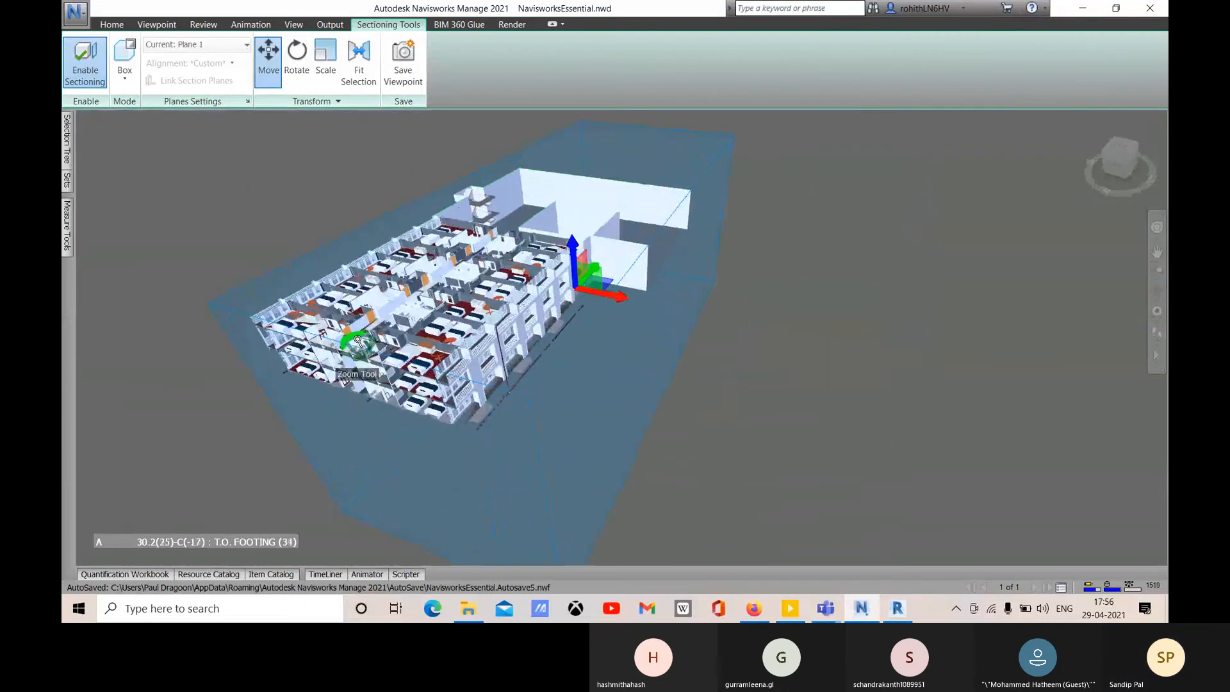
shift+middle_drag(642, 311, 568, 370)
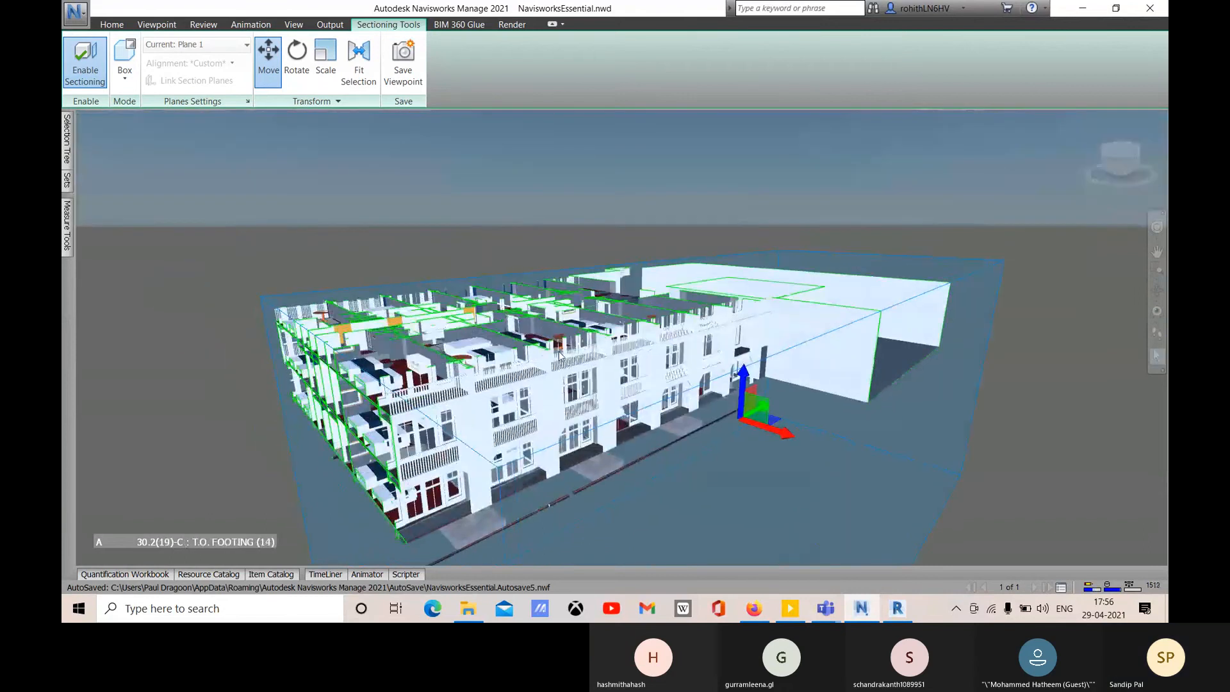
click(124, 70)
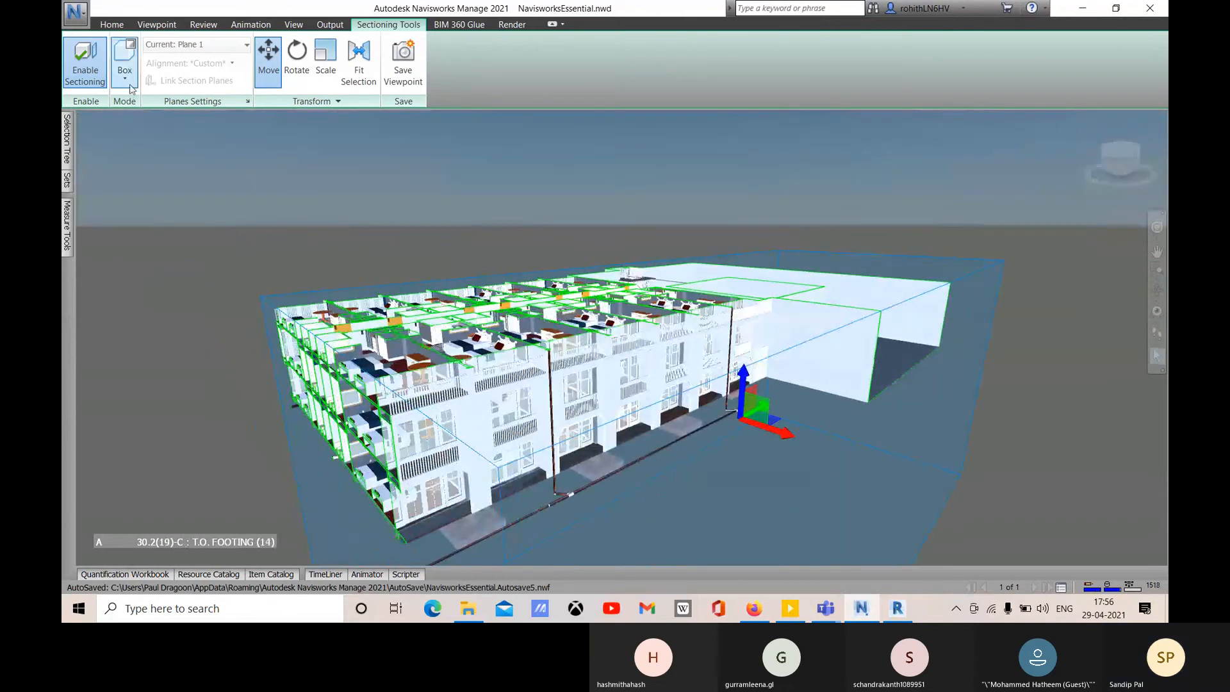
- Switch sectioning to Planes, enable Plane 2, and open the Section Plane Settings
click(137, 103)
shift+middle_drag(714, 351, 682, 335)
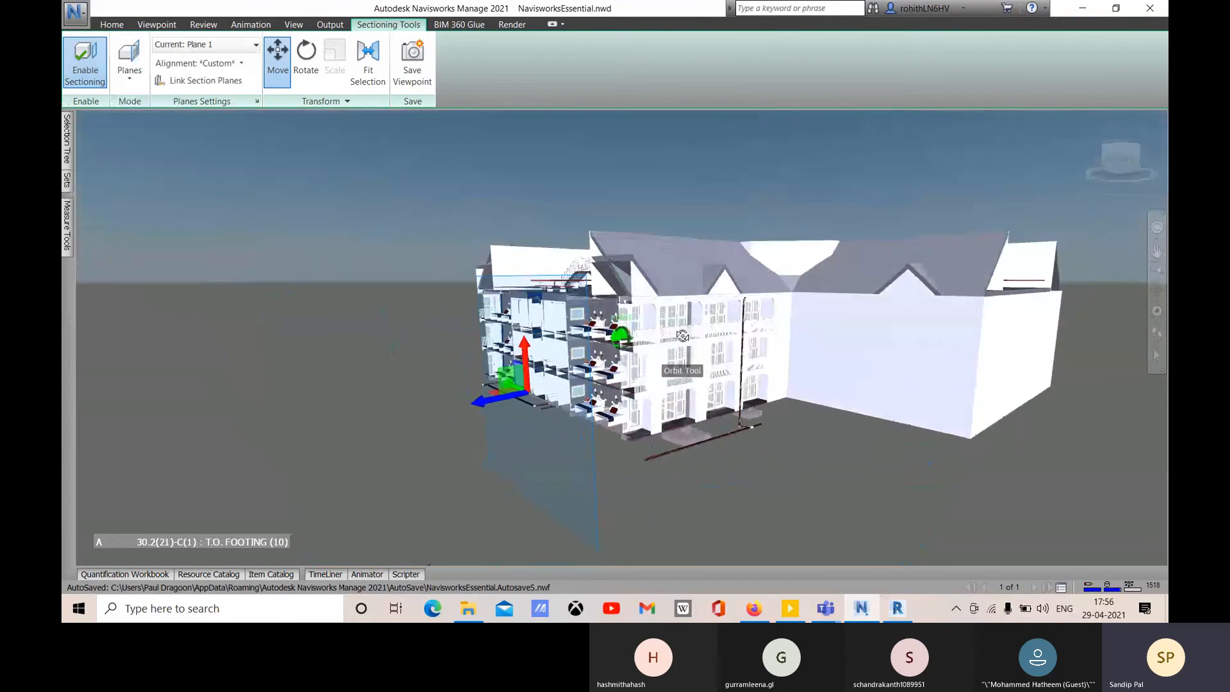
click(240, 51)
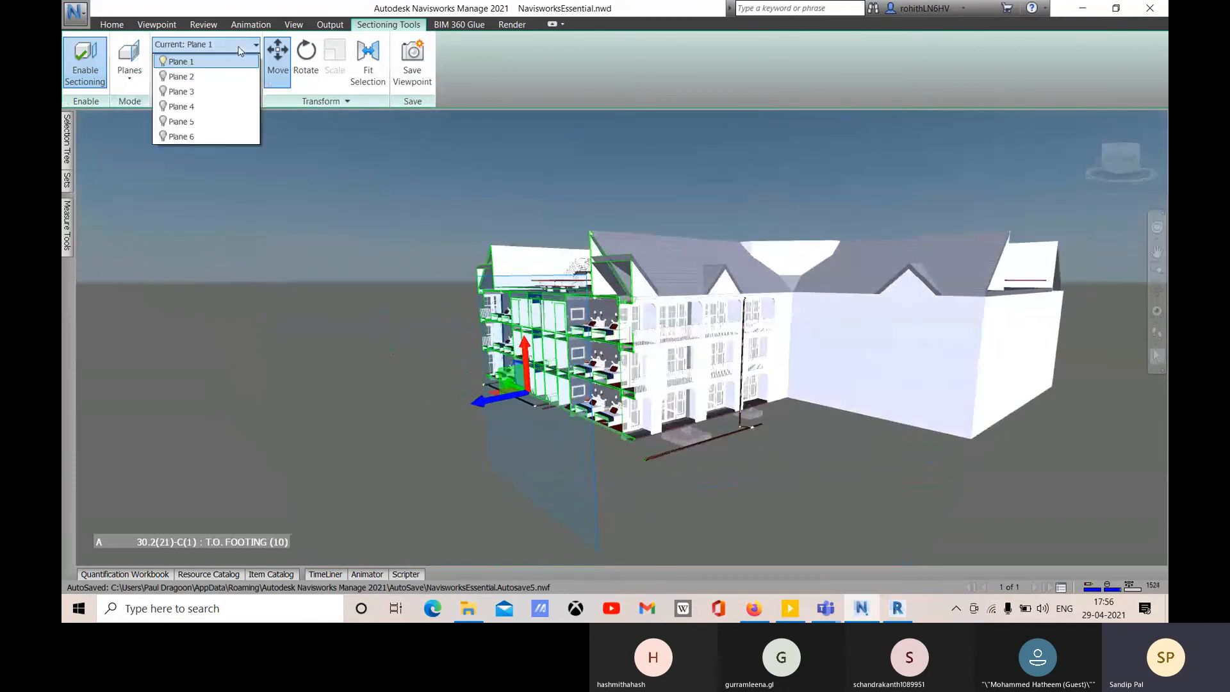
click(163, 78)
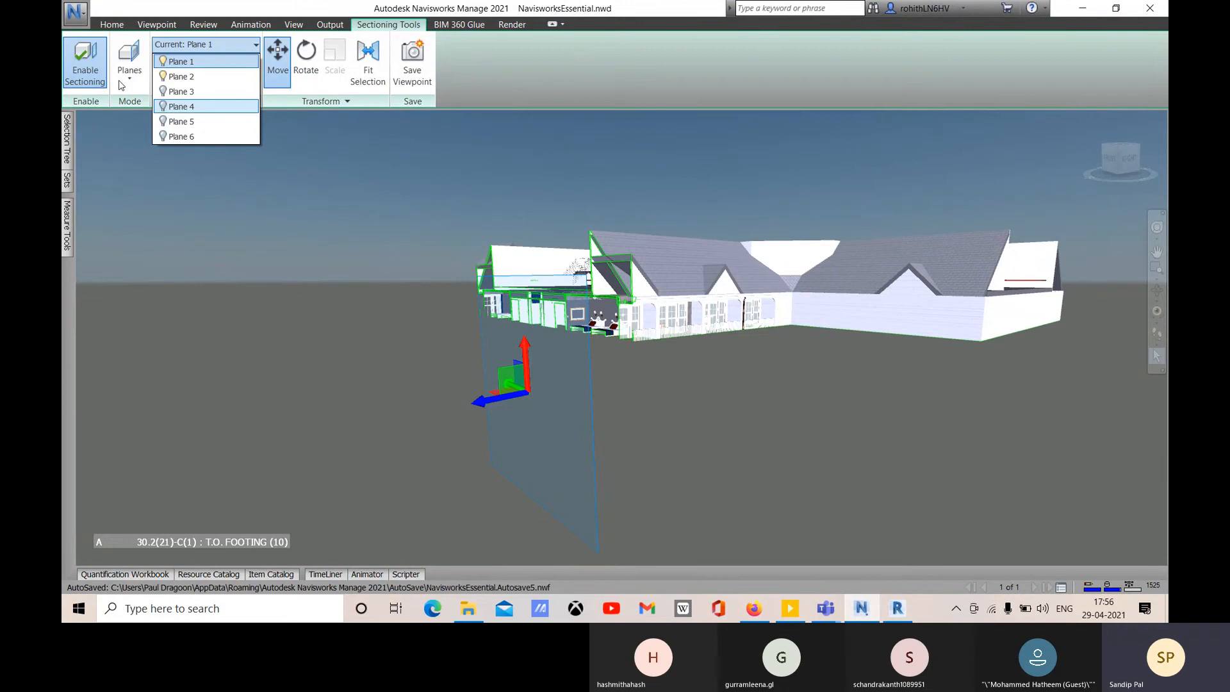
click(134, 98)
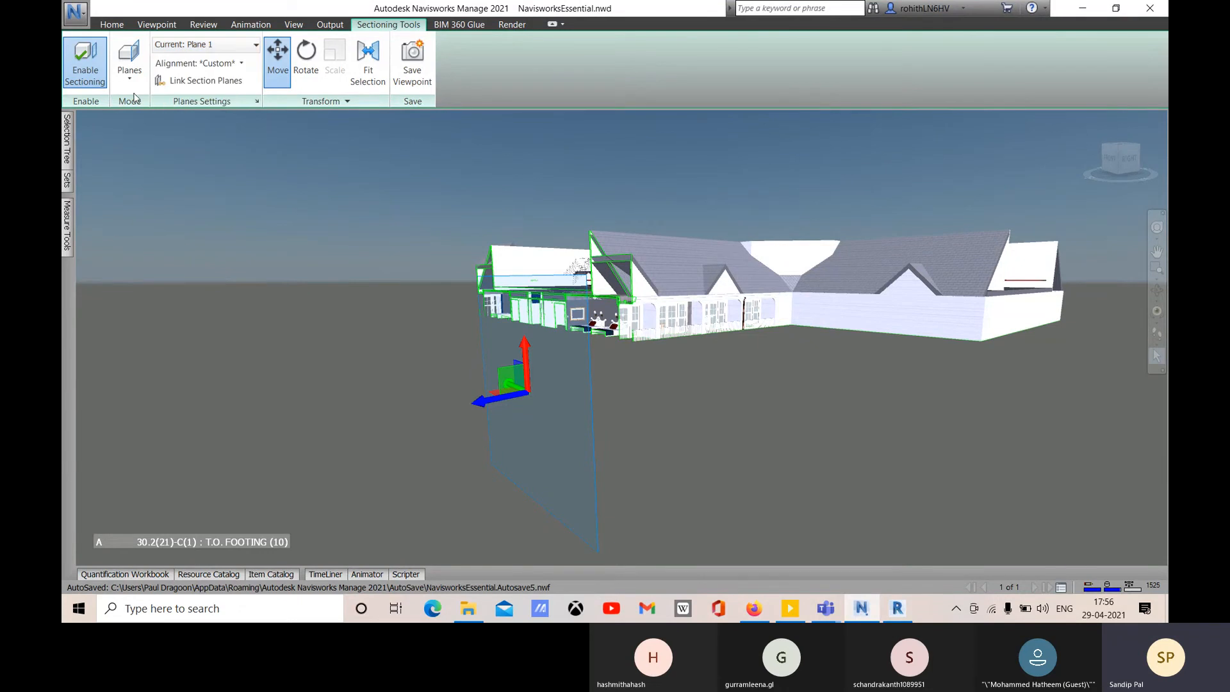
click(257, 102)
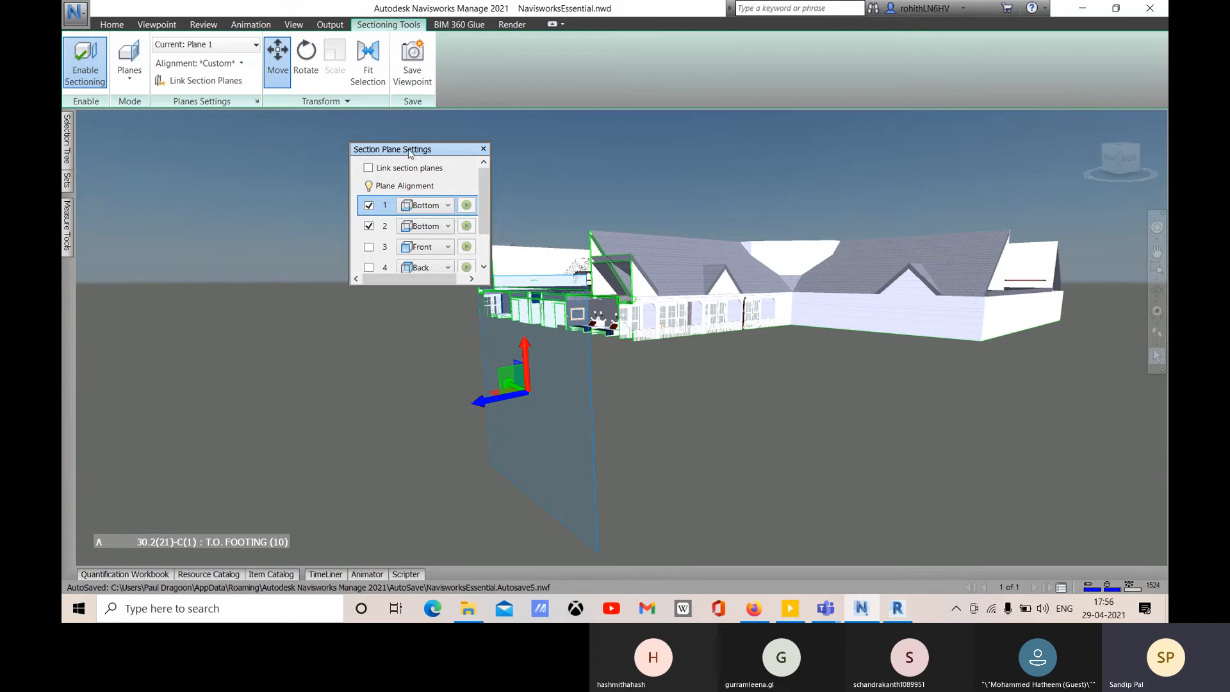
- Align plane 1 to Top and position the cut just below the roofs
drag(405, 151, 320, 153)
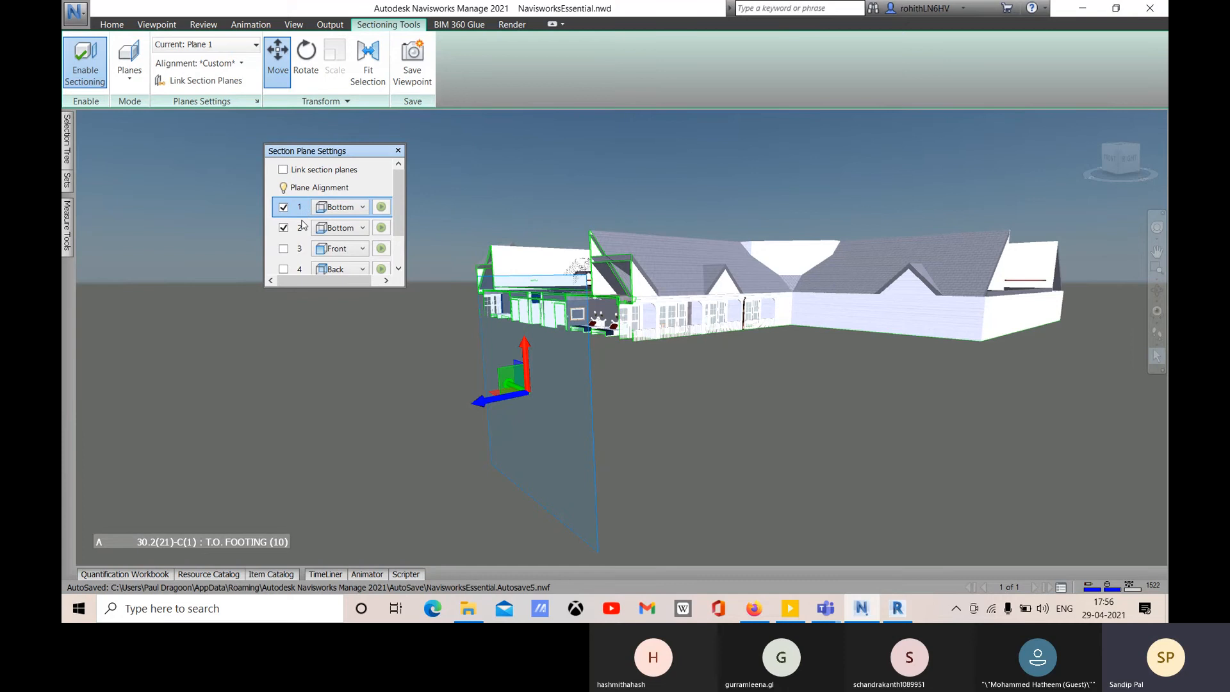
click(353, 208)
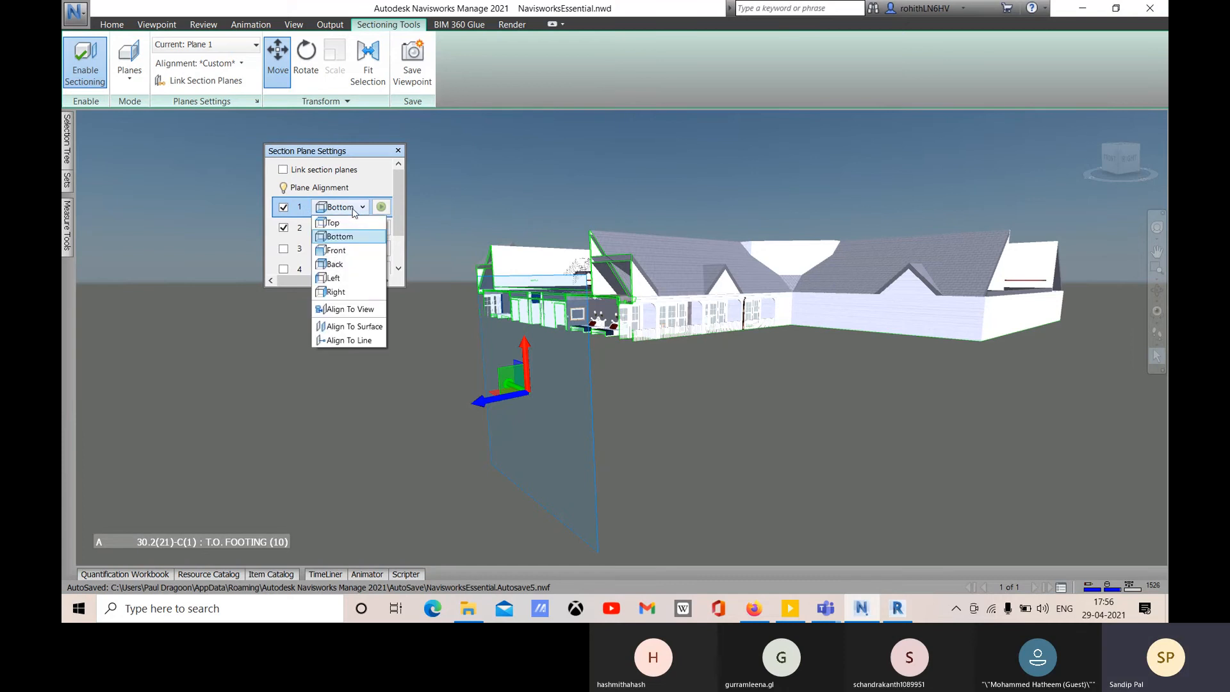
click(333, 222)
drag(530, 349, 515, 214)
middle_drag(629, 443, 904, 483)
scroll(846, 470, down, 2)
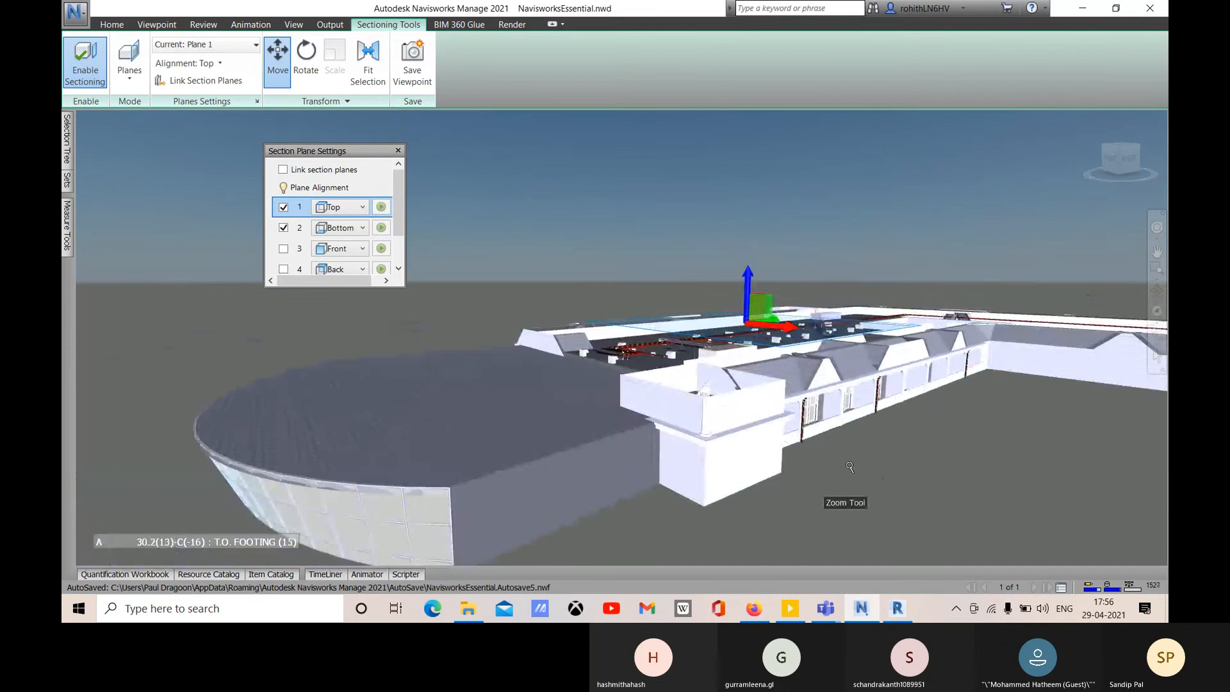
middle_drag(856, 397, 837, 476)
drag(741, 279, 742, 242)
drag(736, 285, 737, 297)
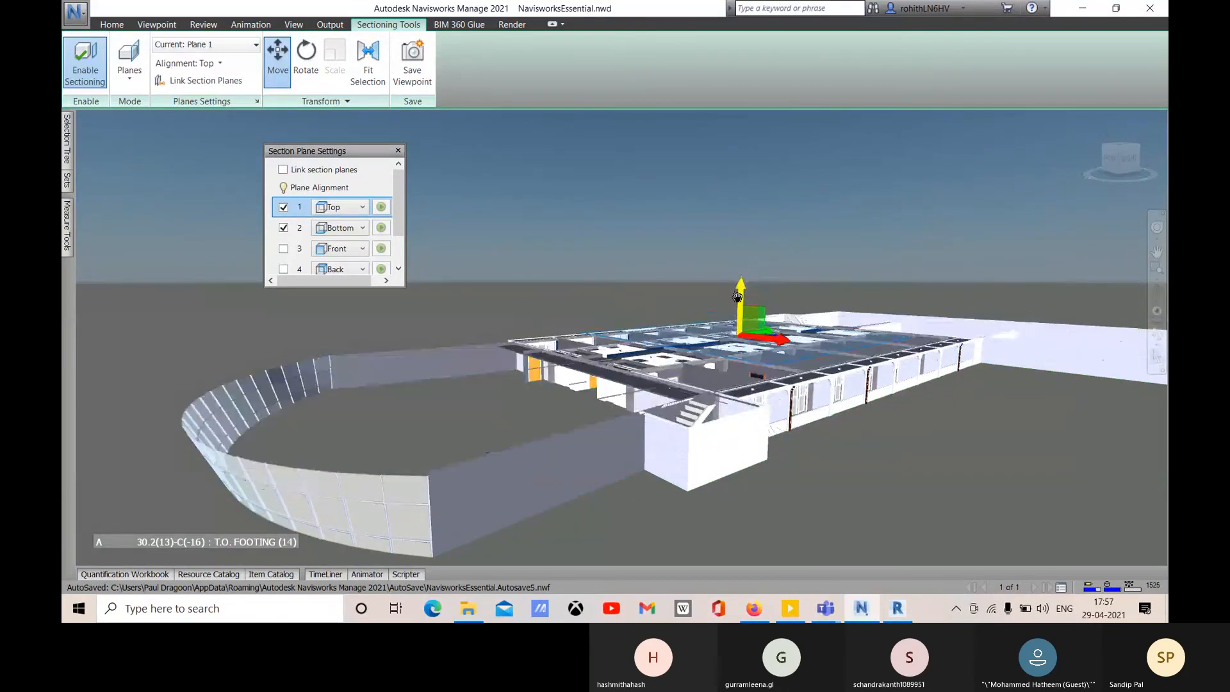
- Align plane 2 to Front and slide it to cut away the building's front
click(340, 228)
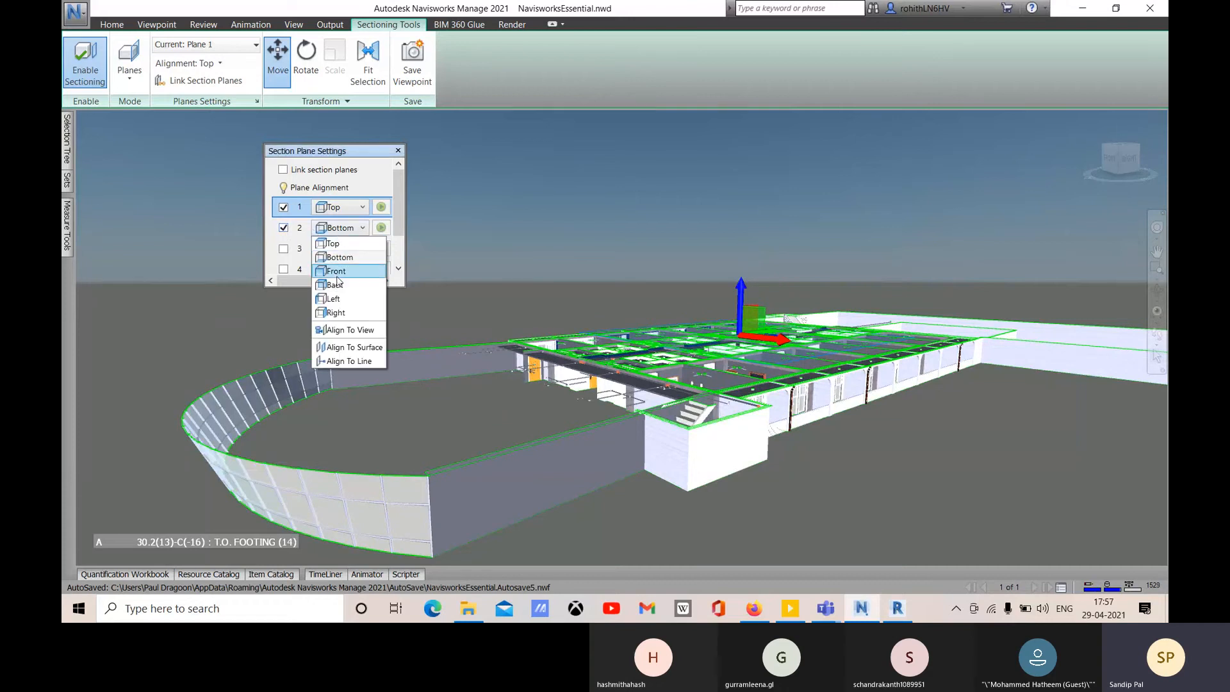
click(340, 274)
middle_drag(730, 426, 679, 417)
click(724, 319)
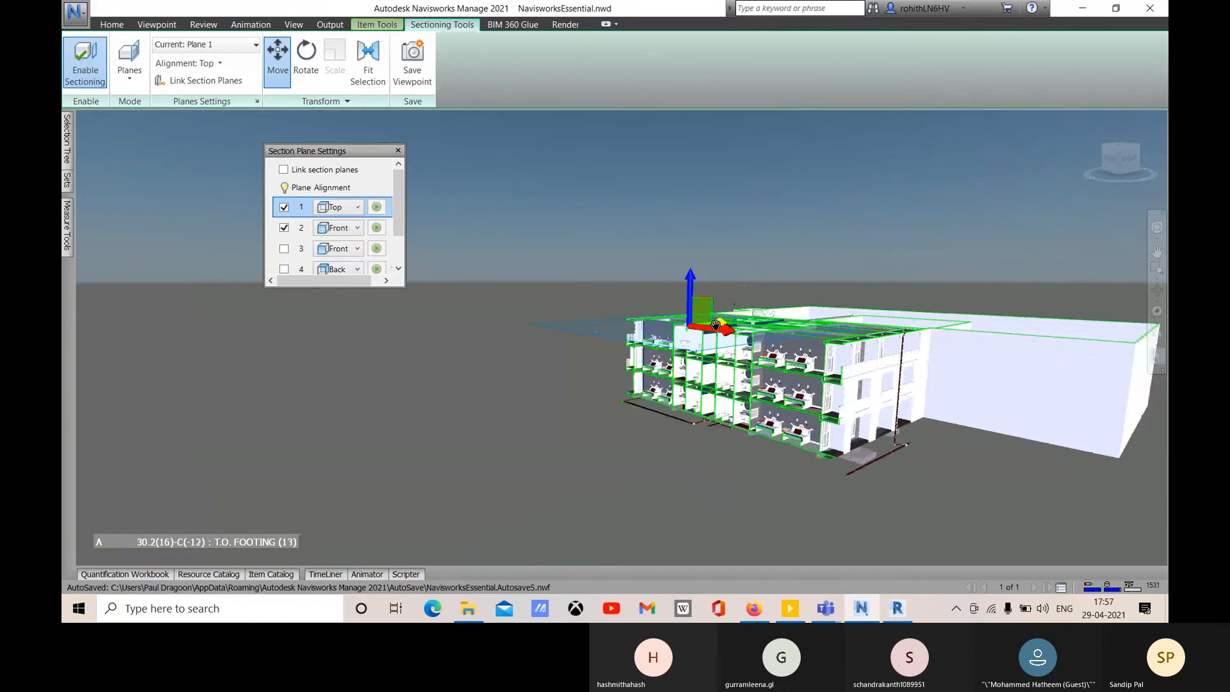
mouse_move(711, 323)
mouse_down()
mouse_move(615, 330)
mouse_move(723, 327)
mouse_up()
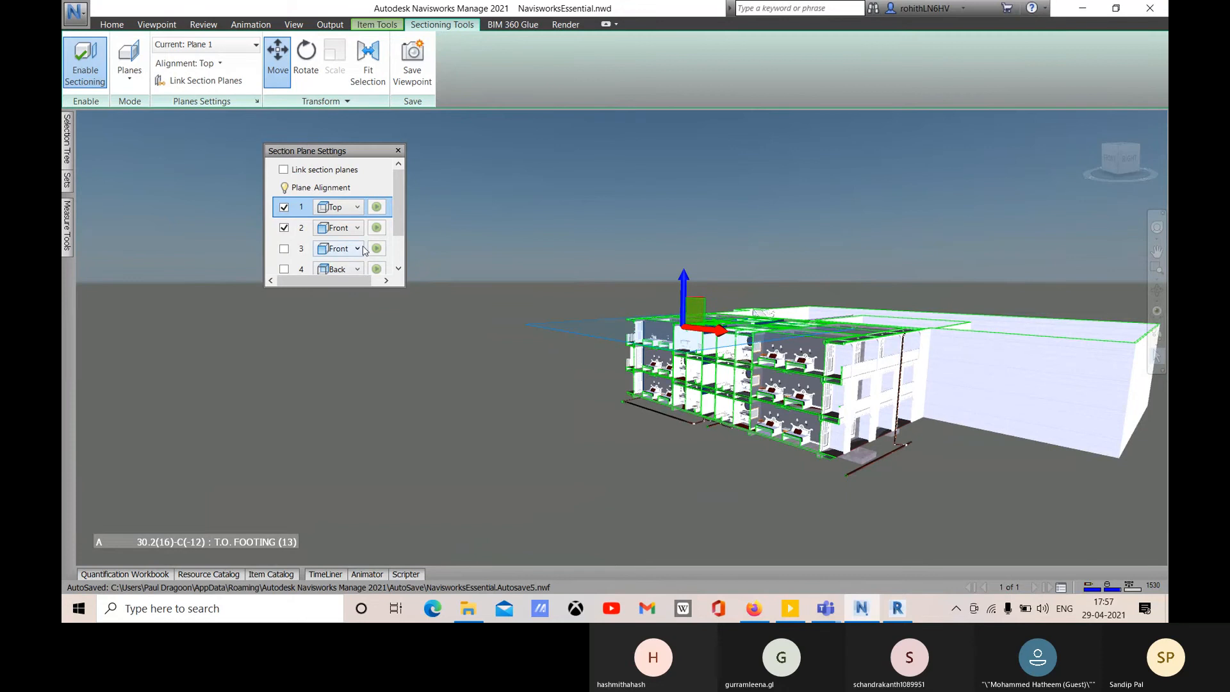
- Close the section plane settings and fit the section cut to the selected building
click(399, 151)
middle_drag(807, 450, 735, 447)
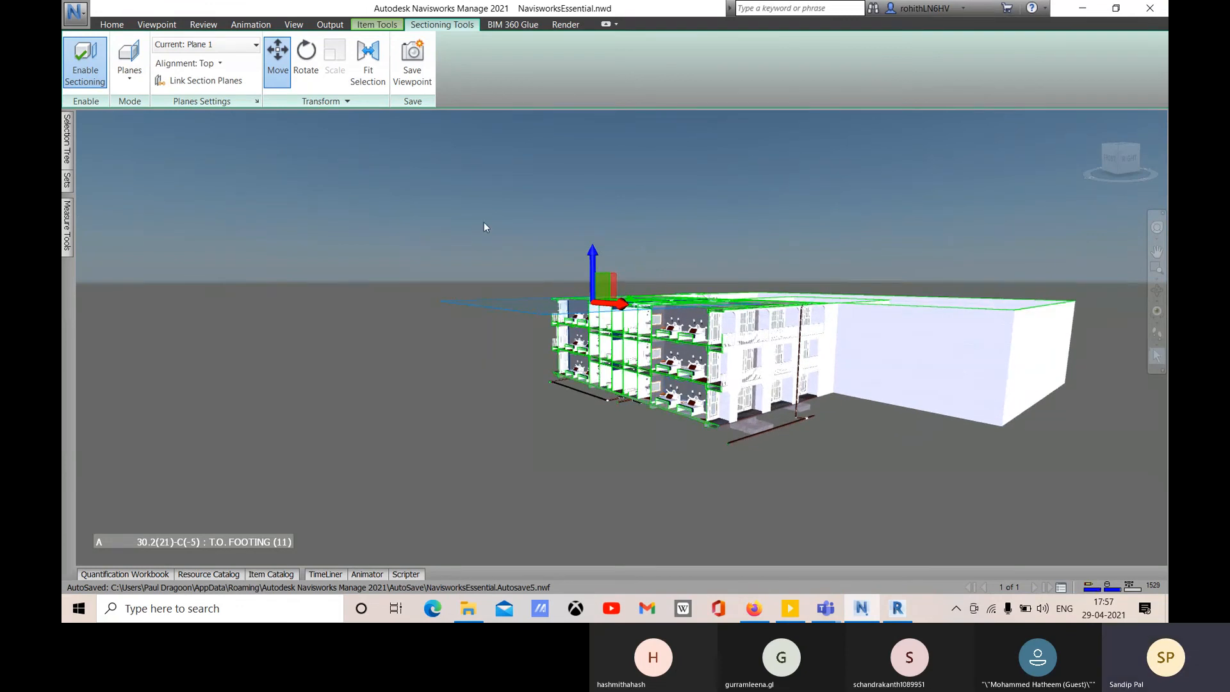
click(373, 62)
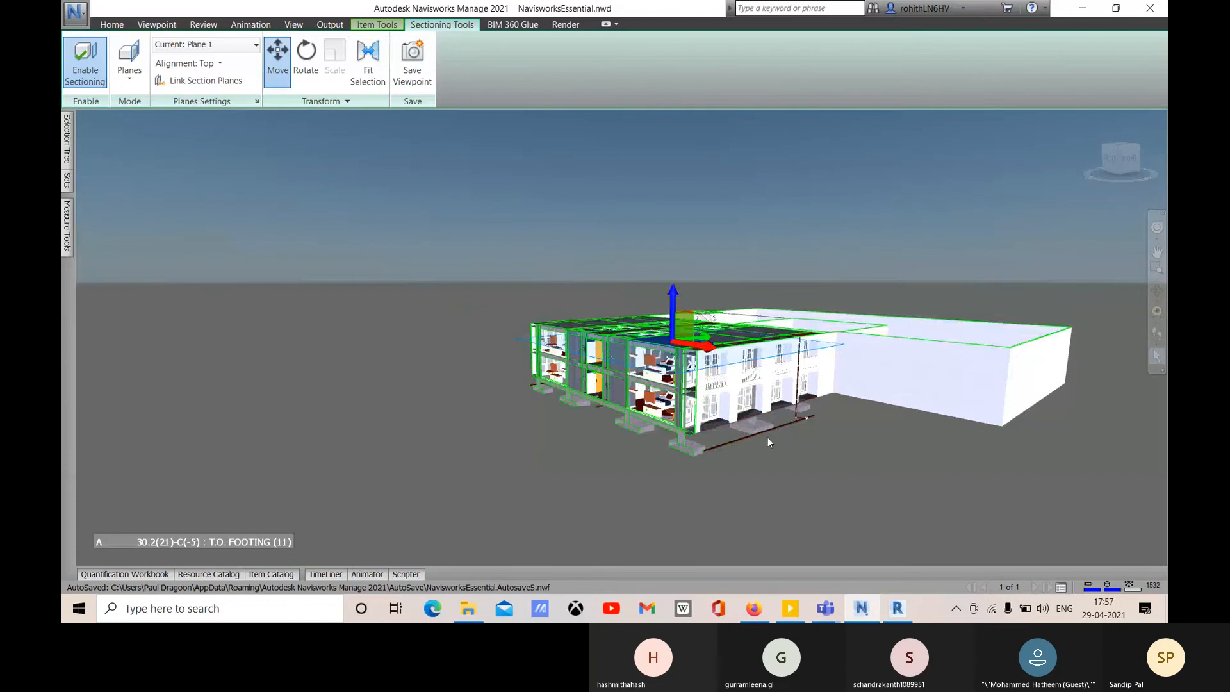
shift+middle_drag(795, 409, 730, 401)
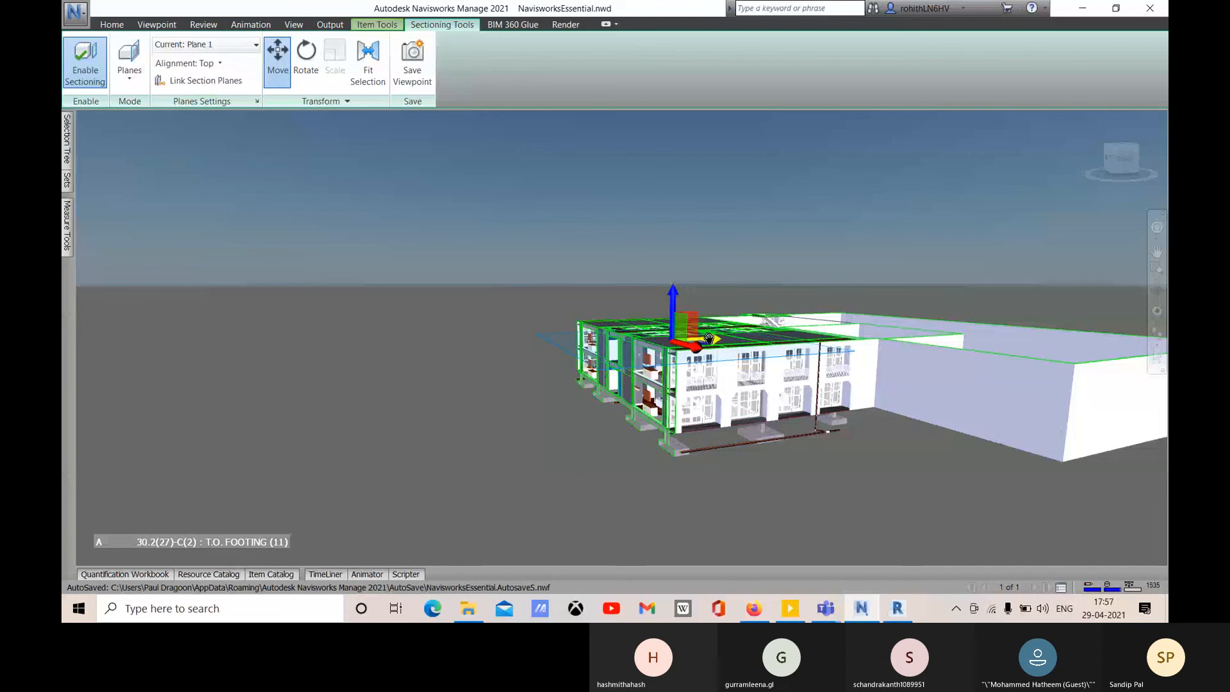
drag(705, 340, 577, 376)
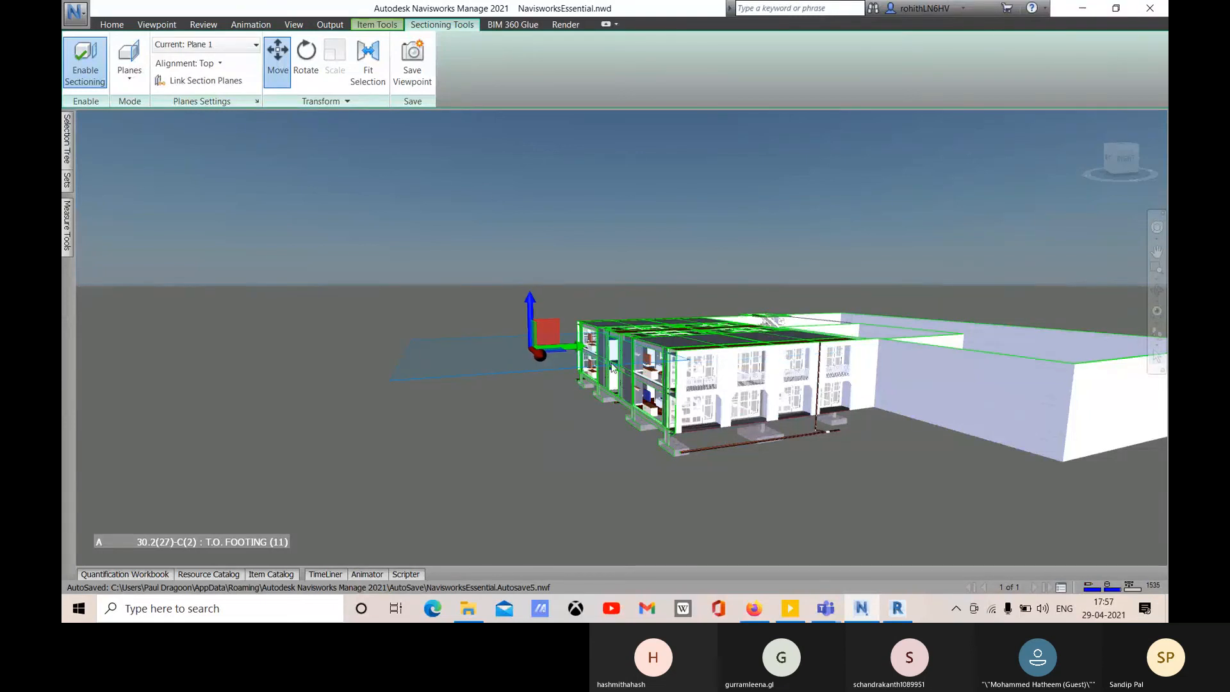
click(371, 80)
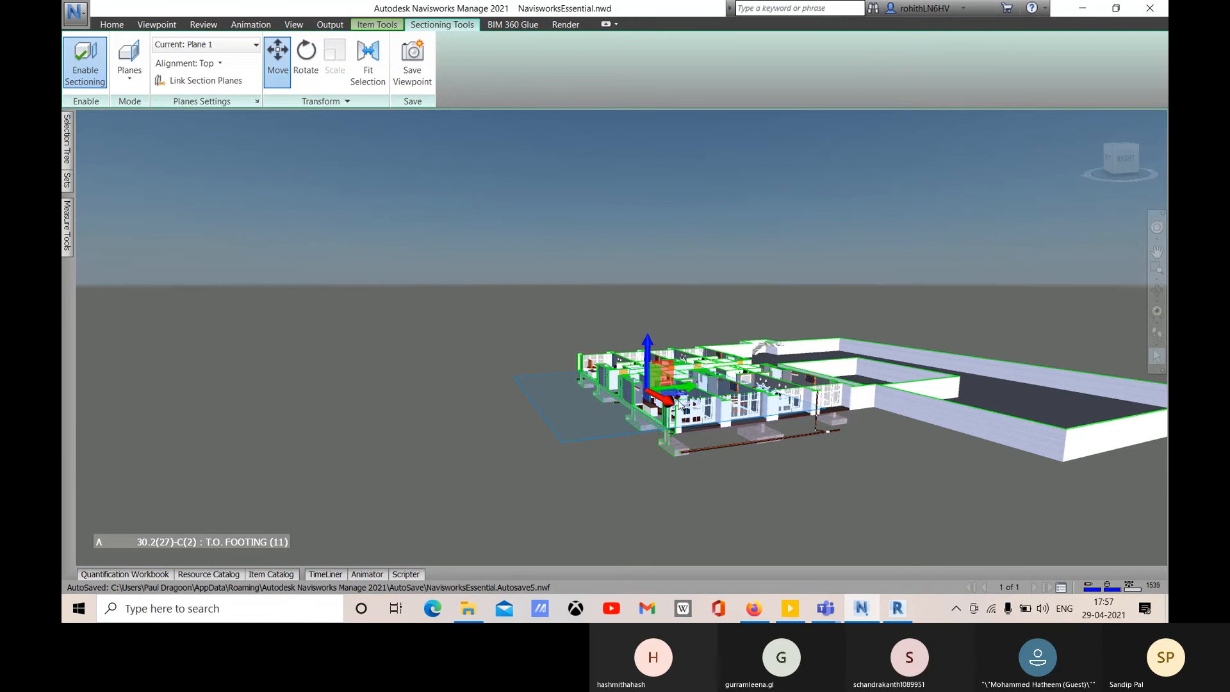
- Make Plane 2 current and move the front cut left through the building's near end
click(215, 46)
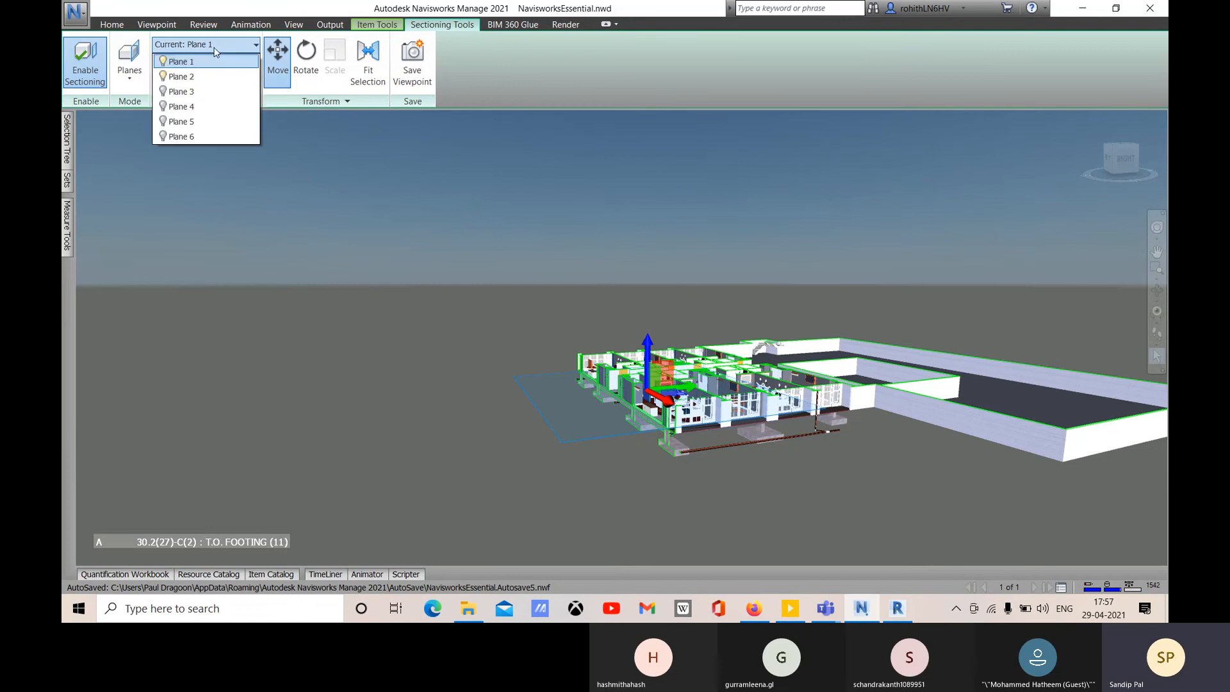
click(202, 78)
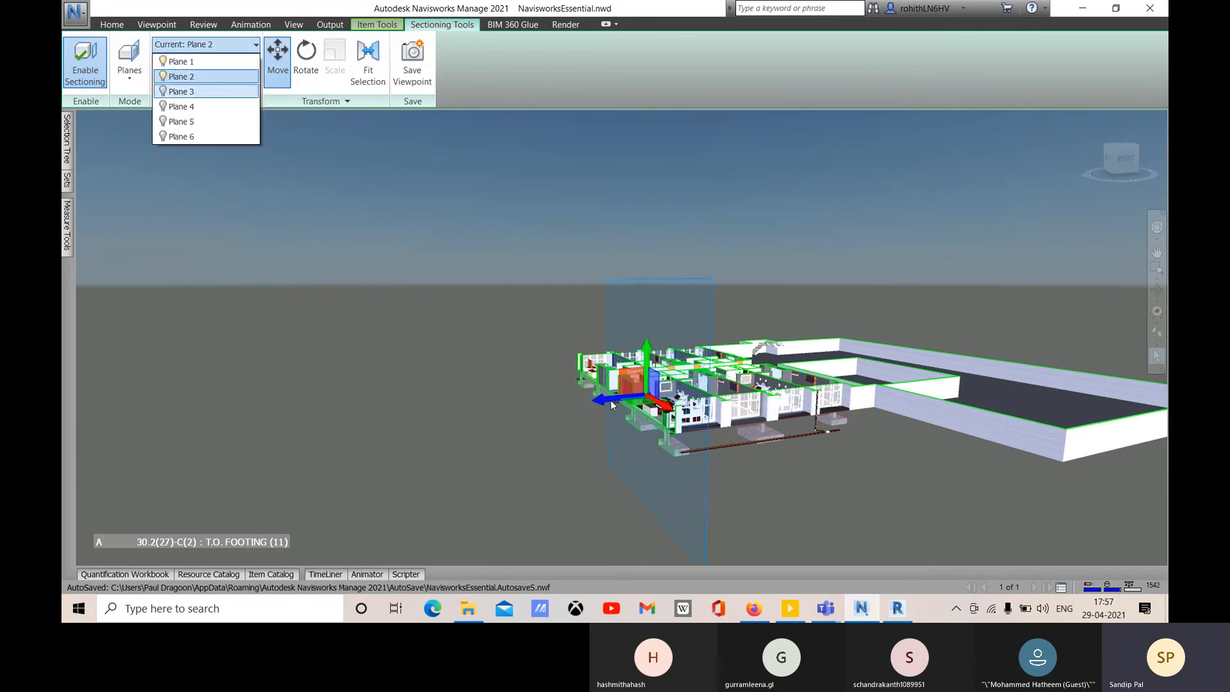
click(564, 401)
shift+middle_drag(785, 425, 614, 402)
drag(618, 403, 477, 466)
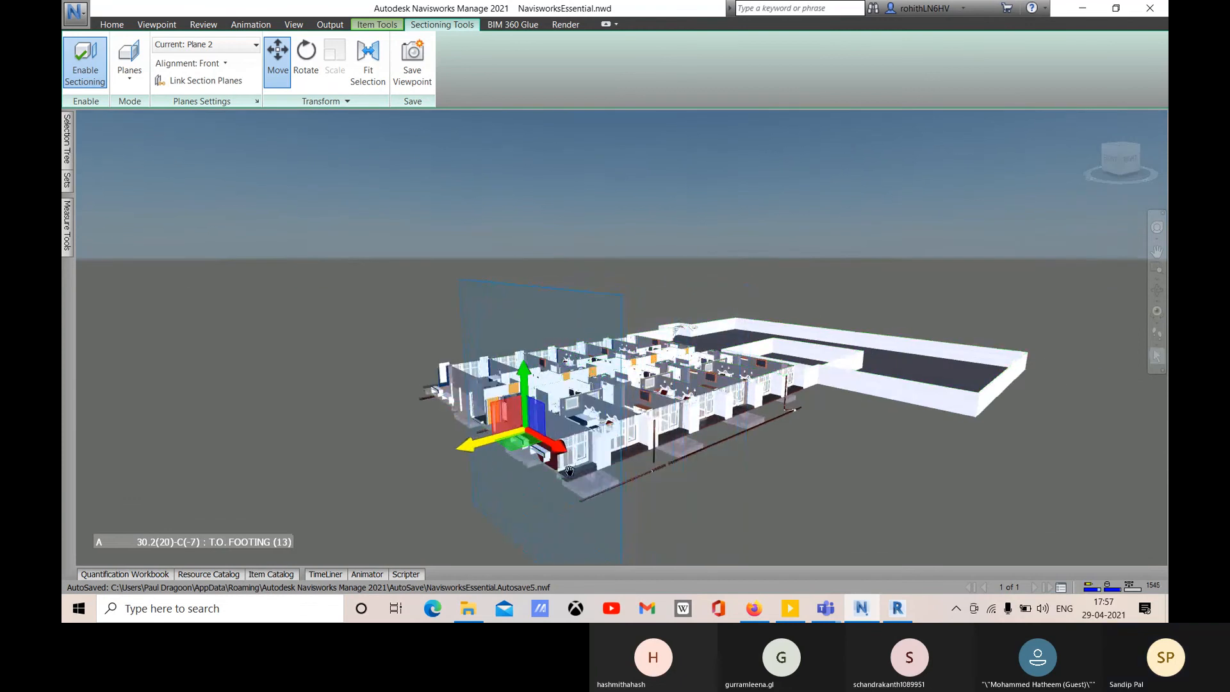
shift+middle_drag(748, 487, 812, 508)
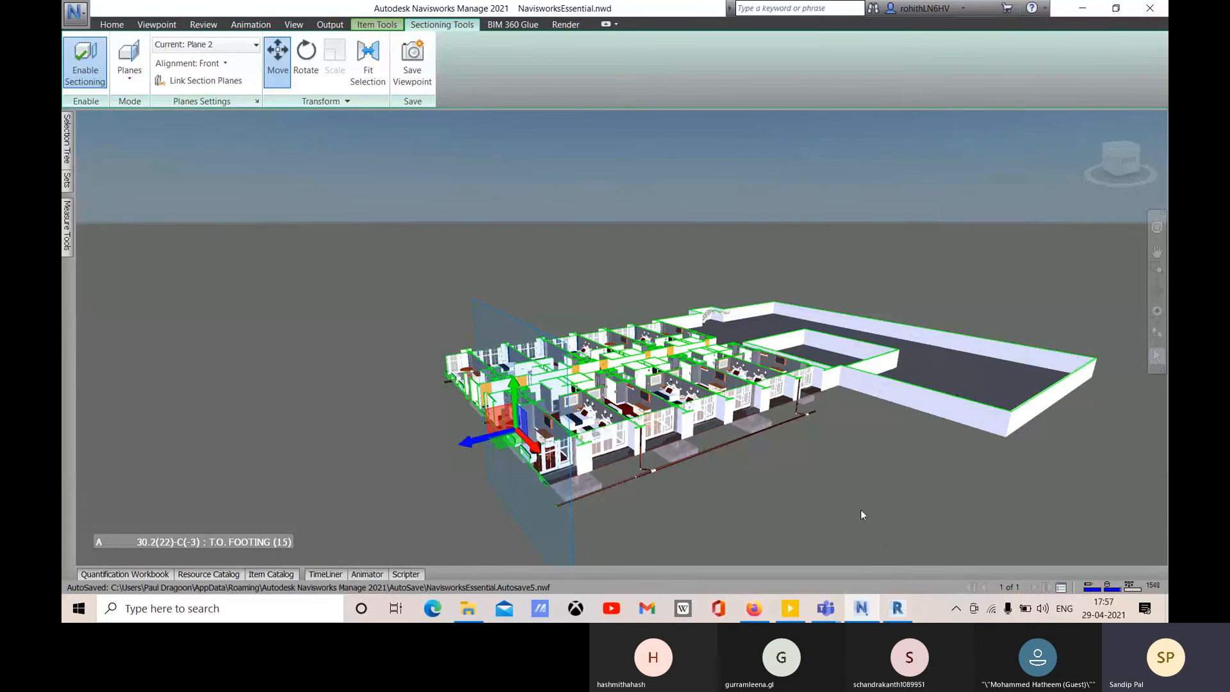
shift+middle_drag(832, 479, 887, 488)
shift+middle_drag(708, 484, 589, 461)
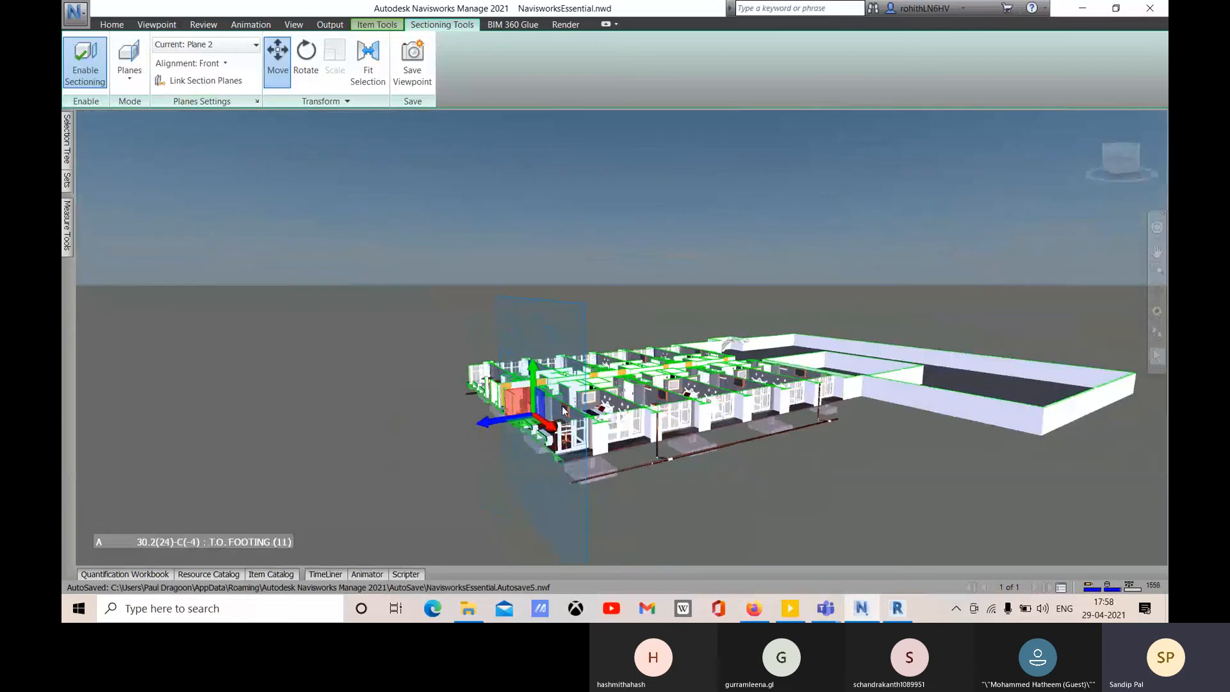
scroll(563, 410, up, 1)
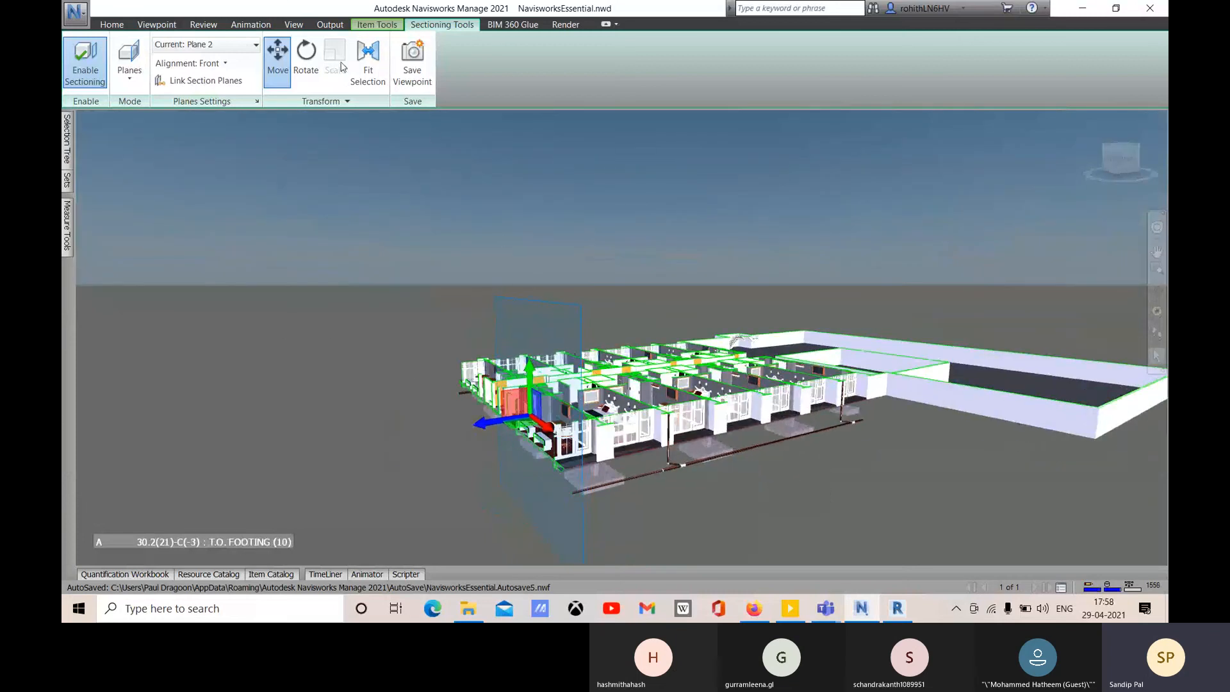
- Slide the front cut deeper to remove more of the building's left end
click(250, 26)
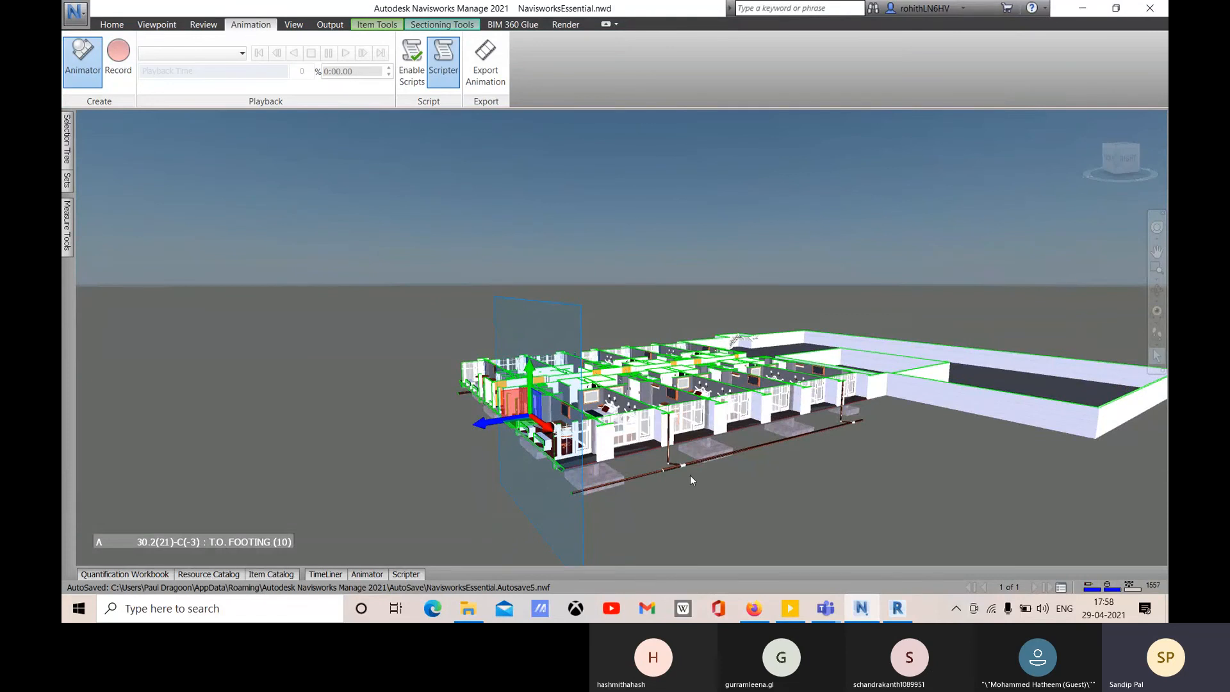
mouse_move(764, 511)
shift+middle_down()
mouse_move(644, 509)
mouse_move(481, 442)
shift+middle_up()
mouse_move(378, 415)
shift+middle_down()
mouse_move(248, 446)
mouse_move(390, 410)
shift+middle_up()
drag(389, 410, 413, 398)
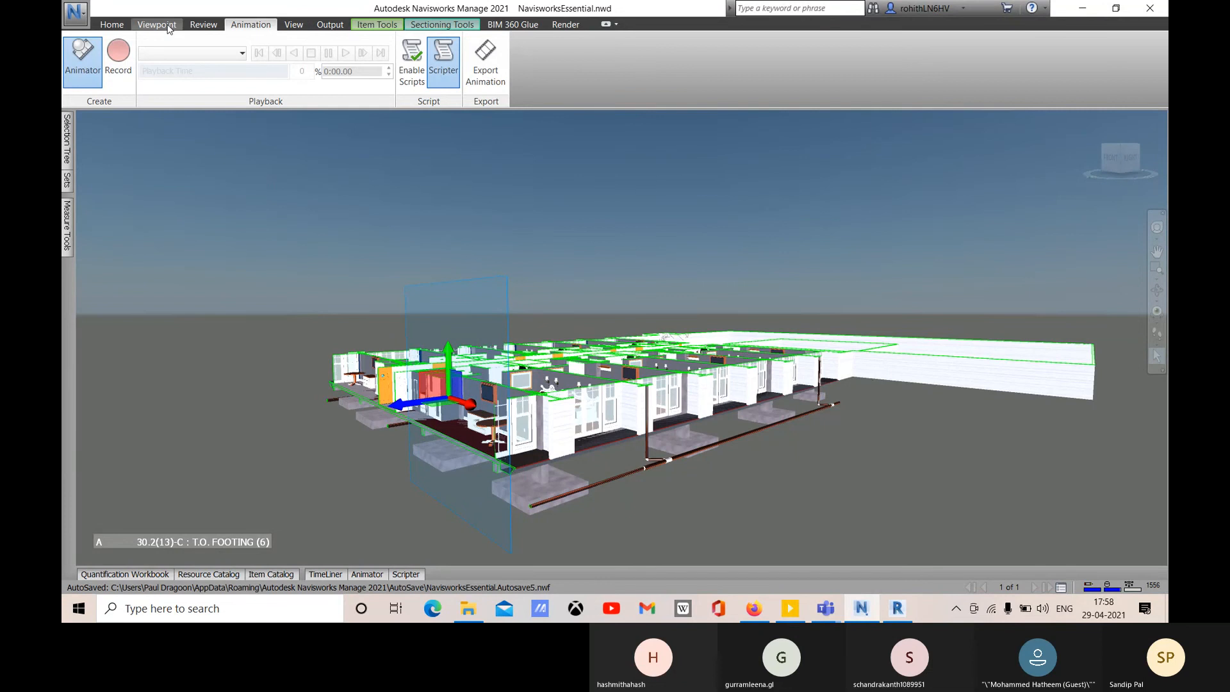
click(157, 24)
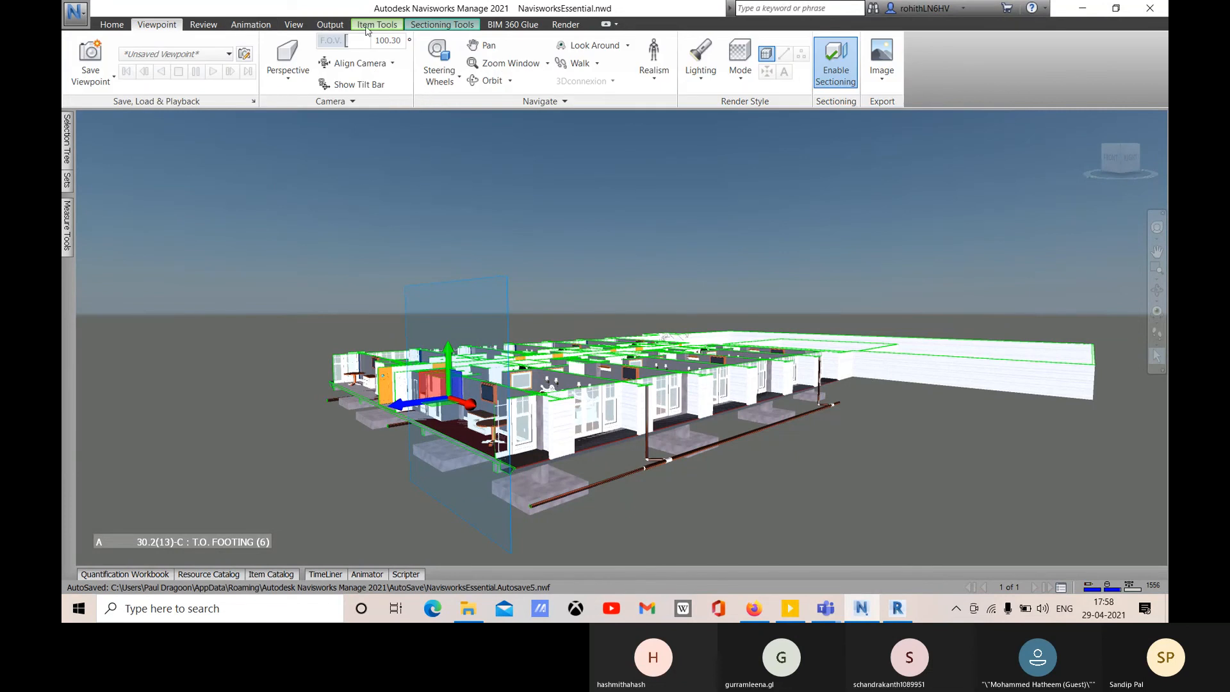
- Make Plane 1 current and raise the top cut above the roofs to show all storeys
click(442, 24)
click(232, 44)
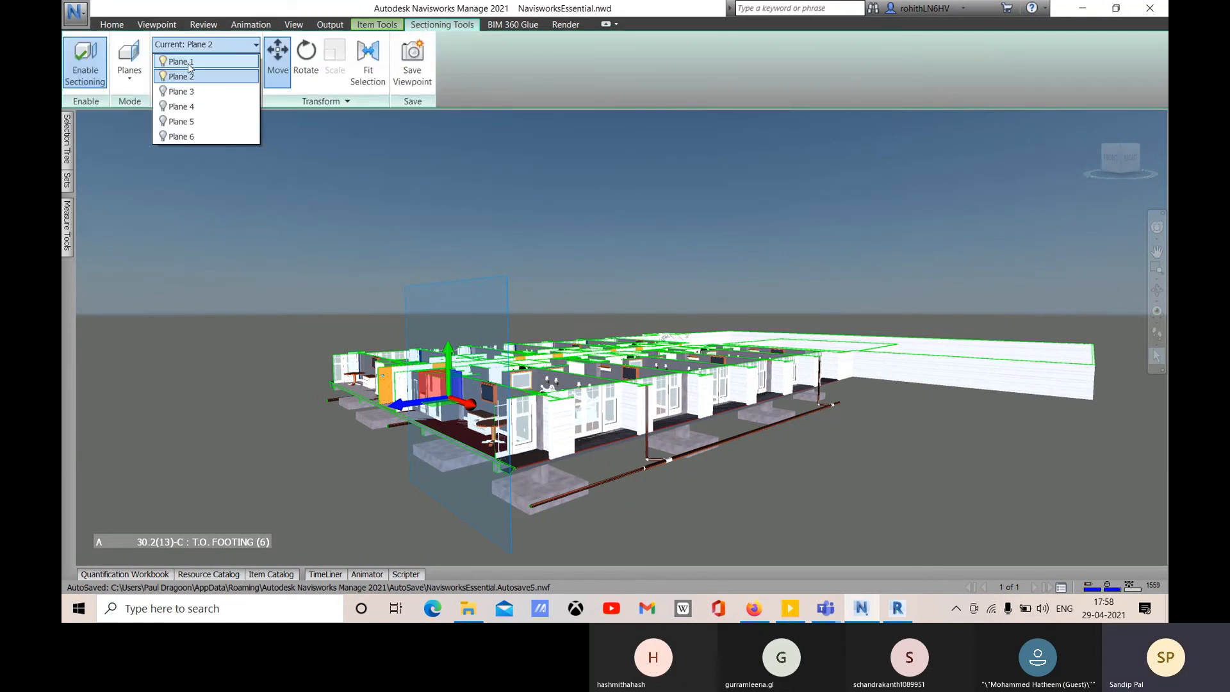
click(186, 62)
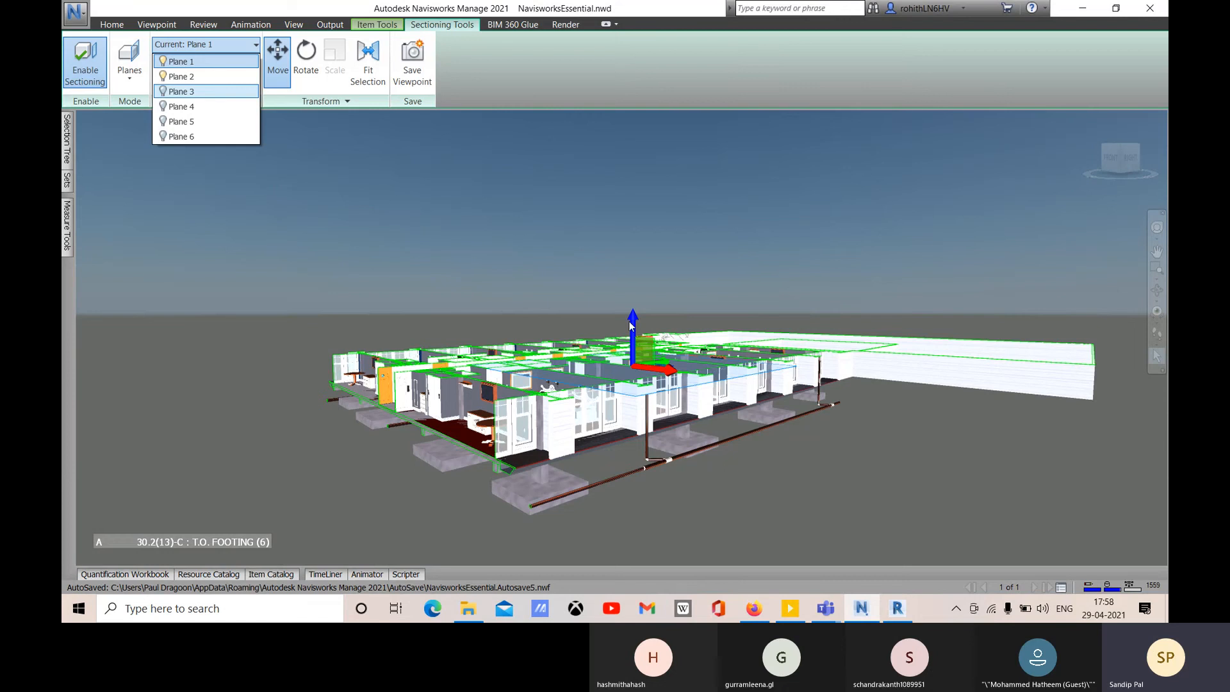
drag(635, 313, 628, 360)
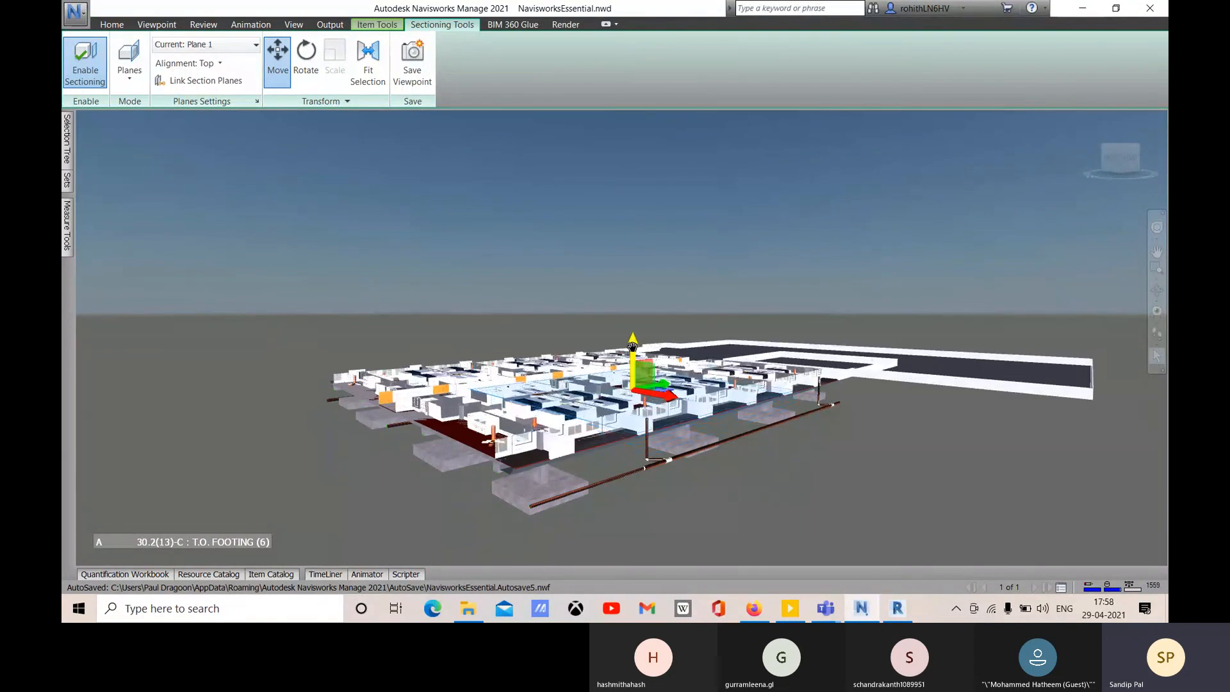
drag(633, 366, 633, 123)
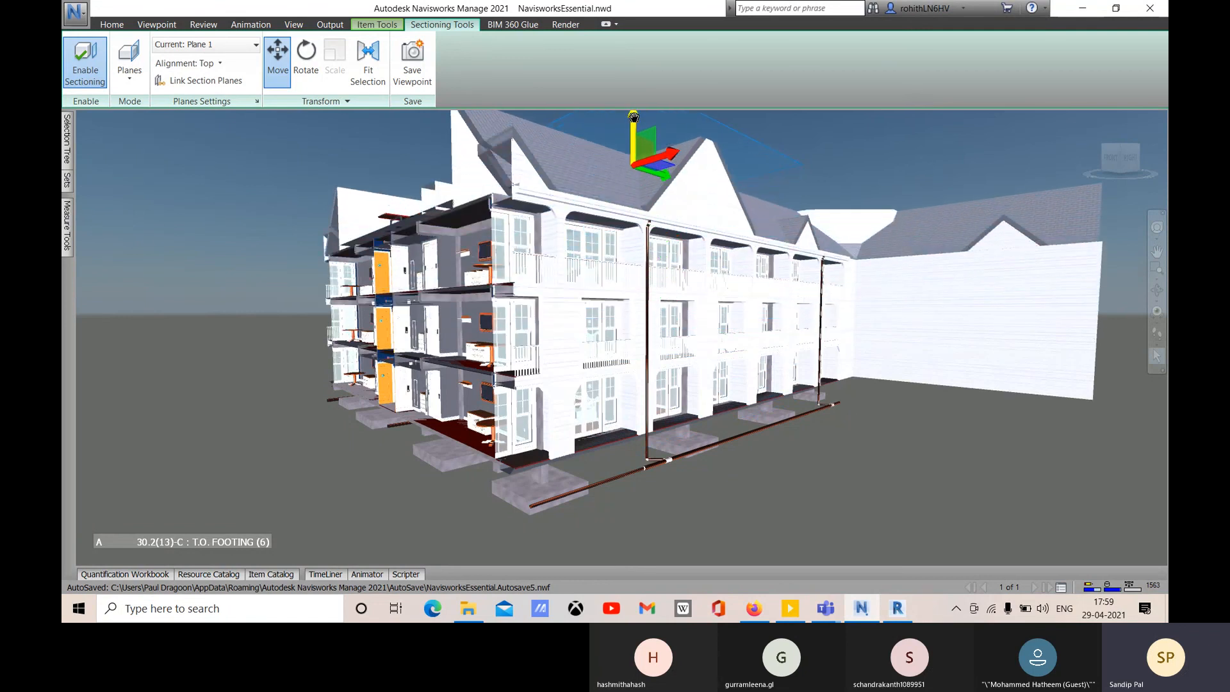
middle_drag(767, 403, 773, 442)
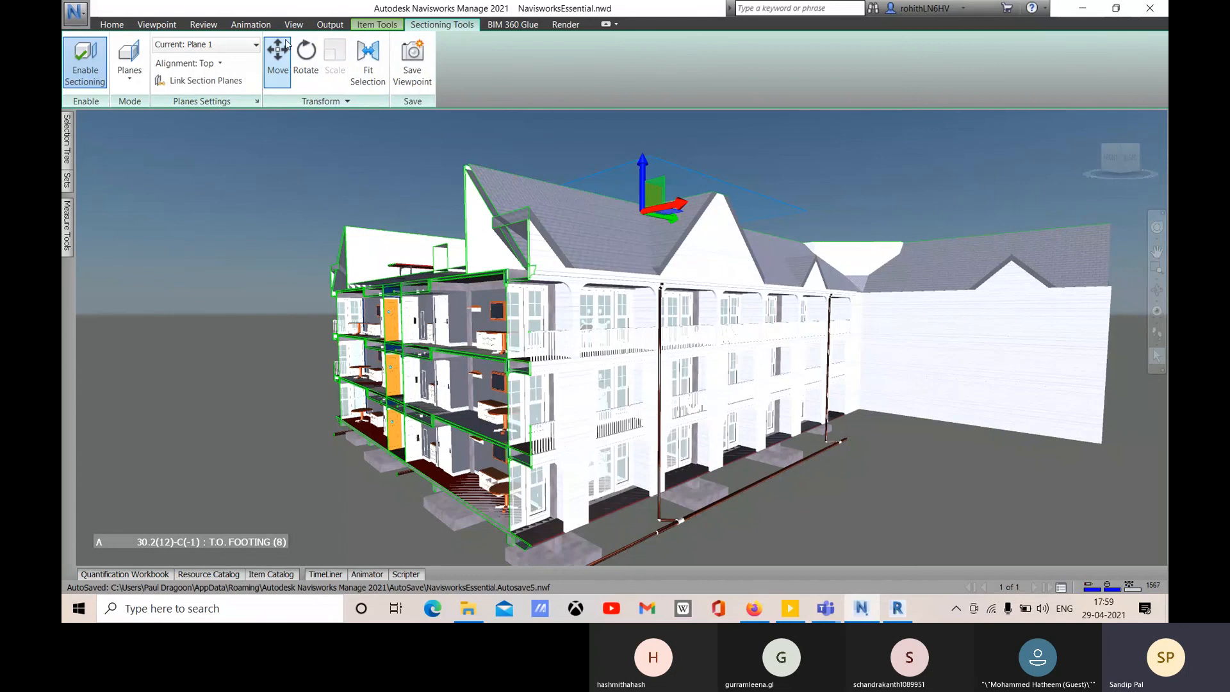
click(250, 25)
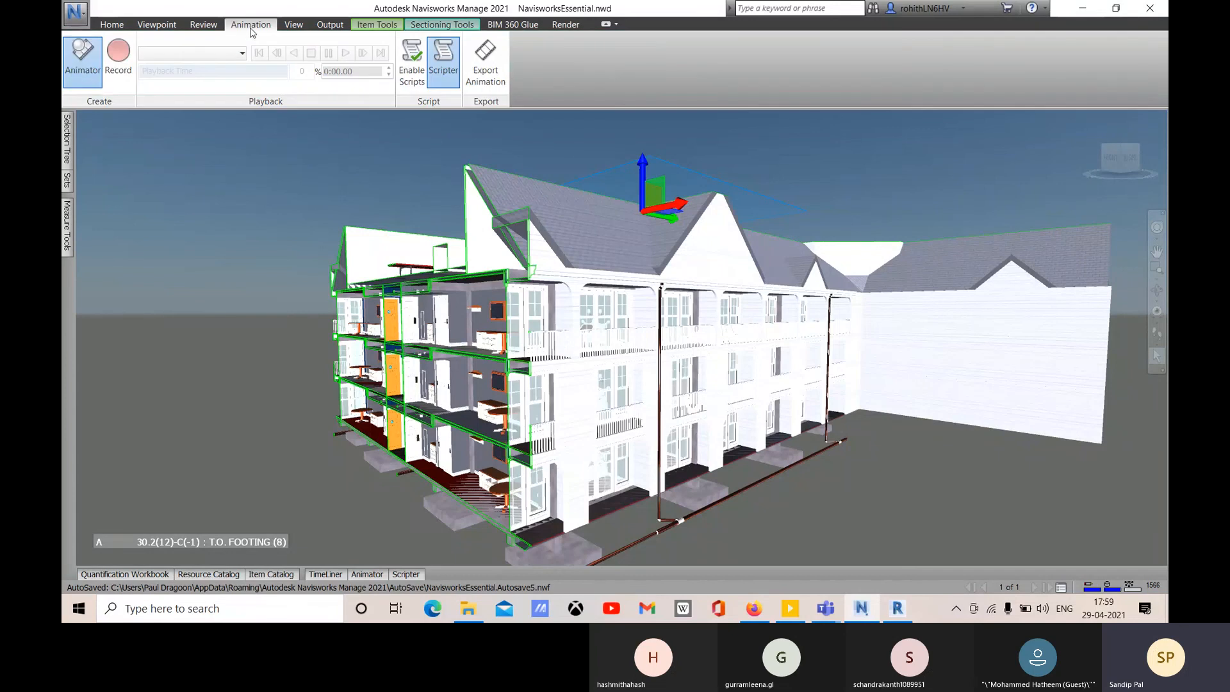
- Toggle the Animator window on and orbit the sectioned model slightly
click(82, 64)
scroll(820, 466, down, 1)
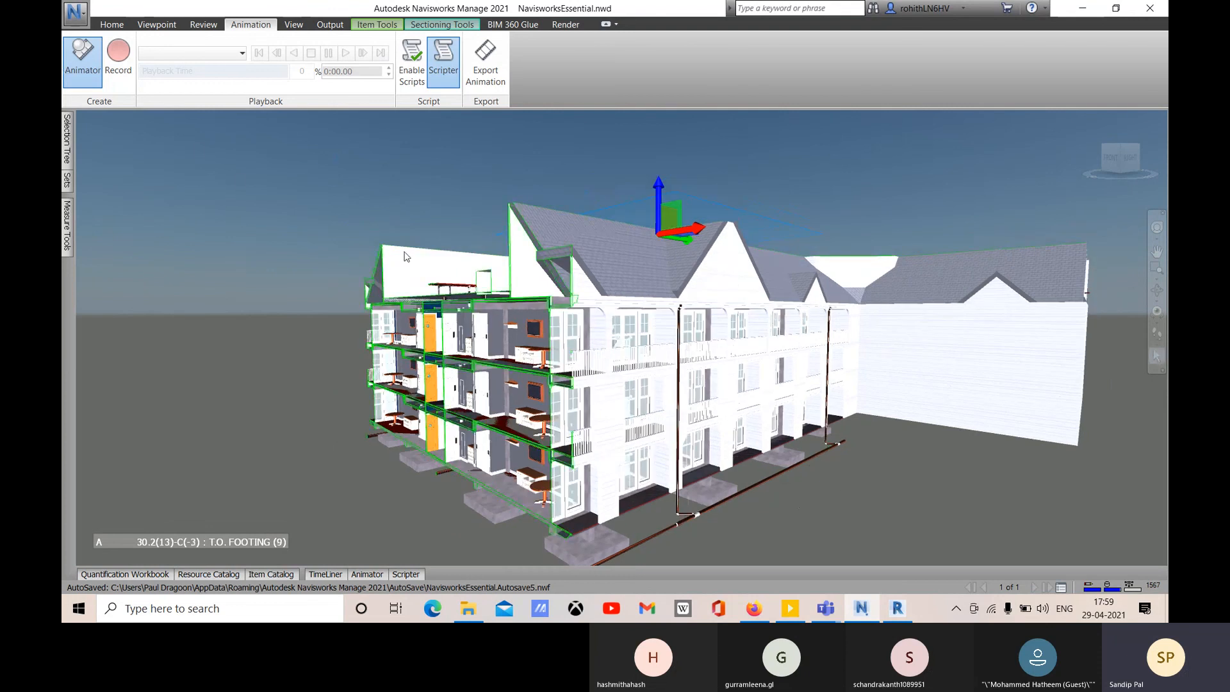
mouse_move(614, 403)
shift+middle_down()
mouse_move(642, 436)
mouse_move(604, 437)
shift+middle_up()
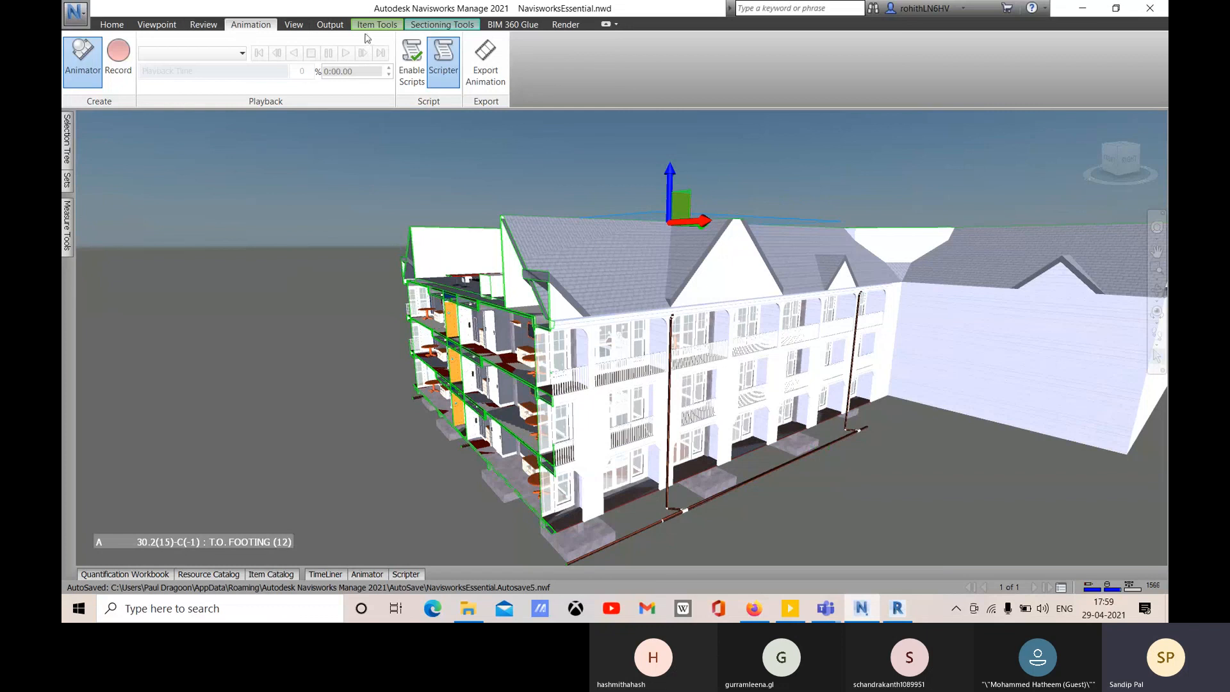
click(441, 25)
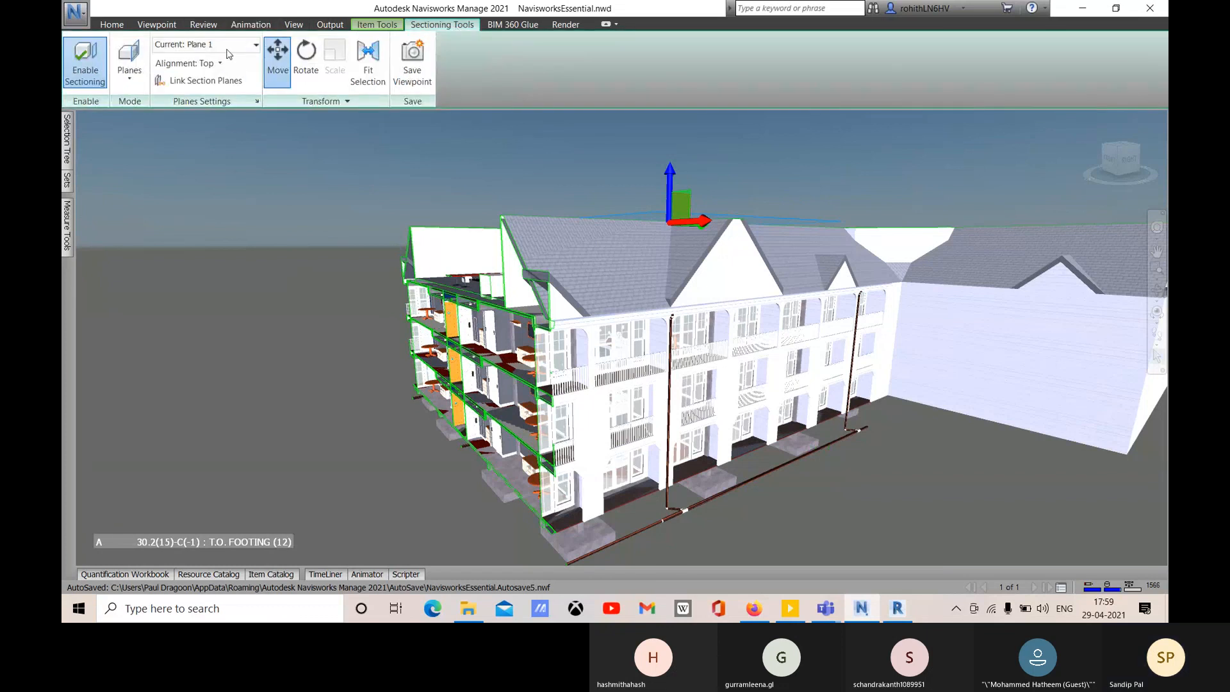
shift+middle_drag(444, 338, 452, 332)
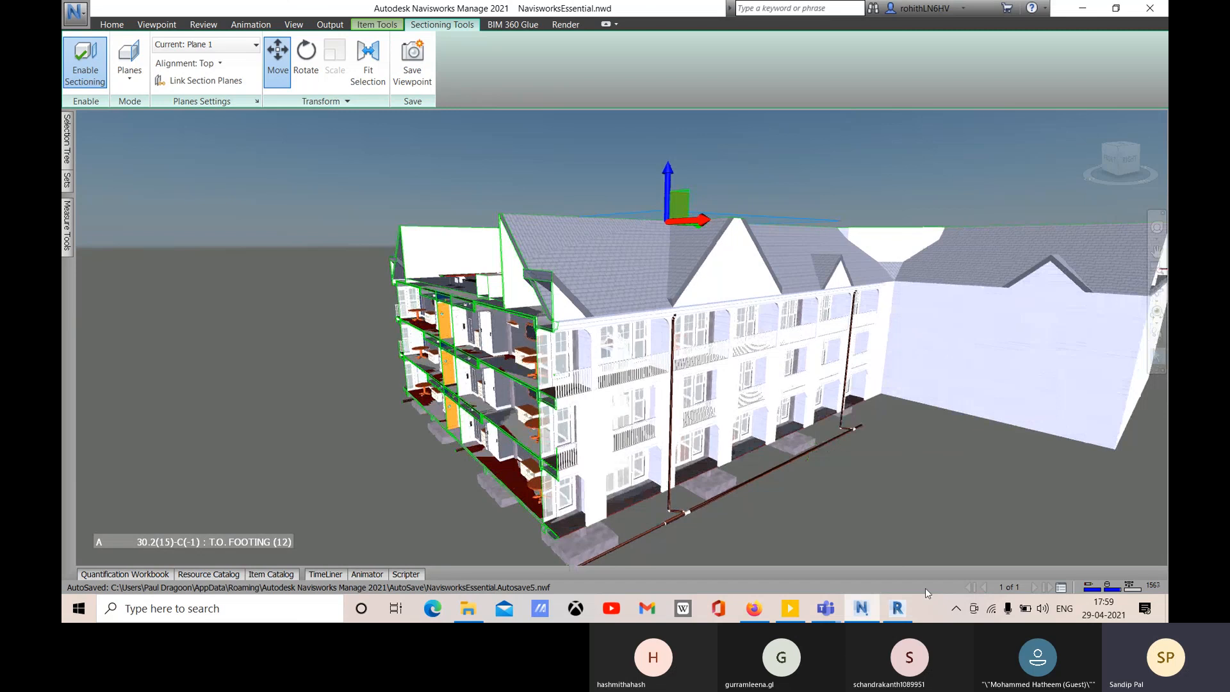
- Switch to Revit and back, then open the Teams meeting window's More actions menu
click(896, 610)
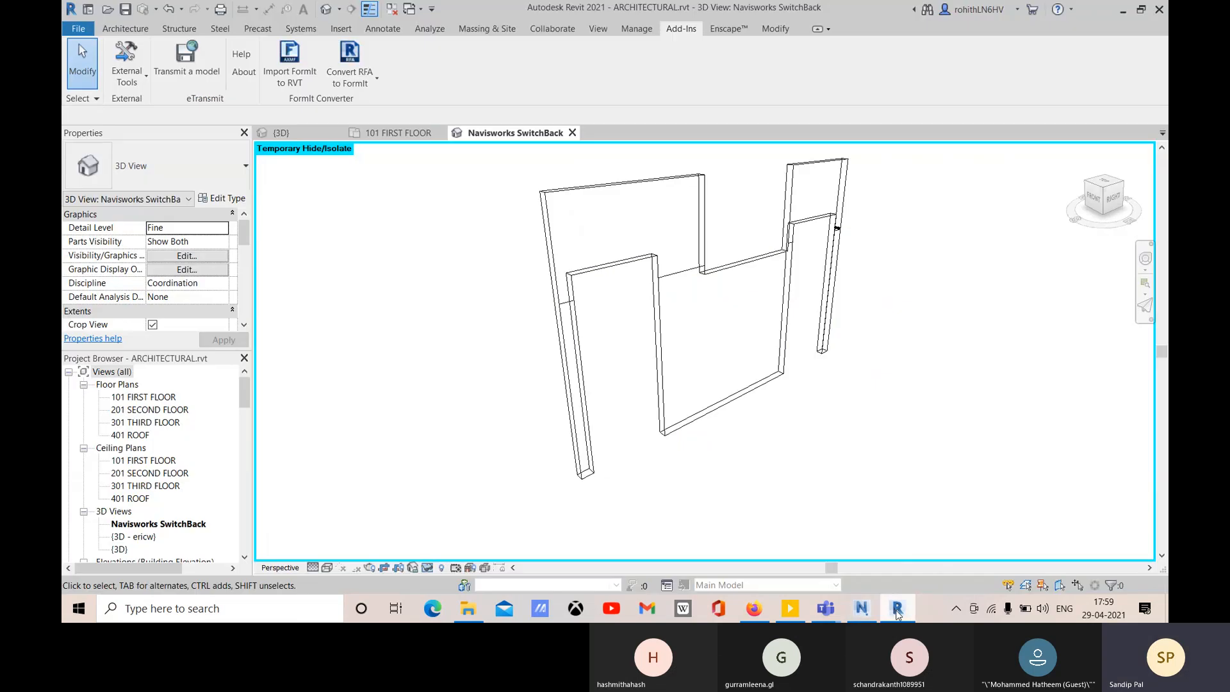
click(861, 613)
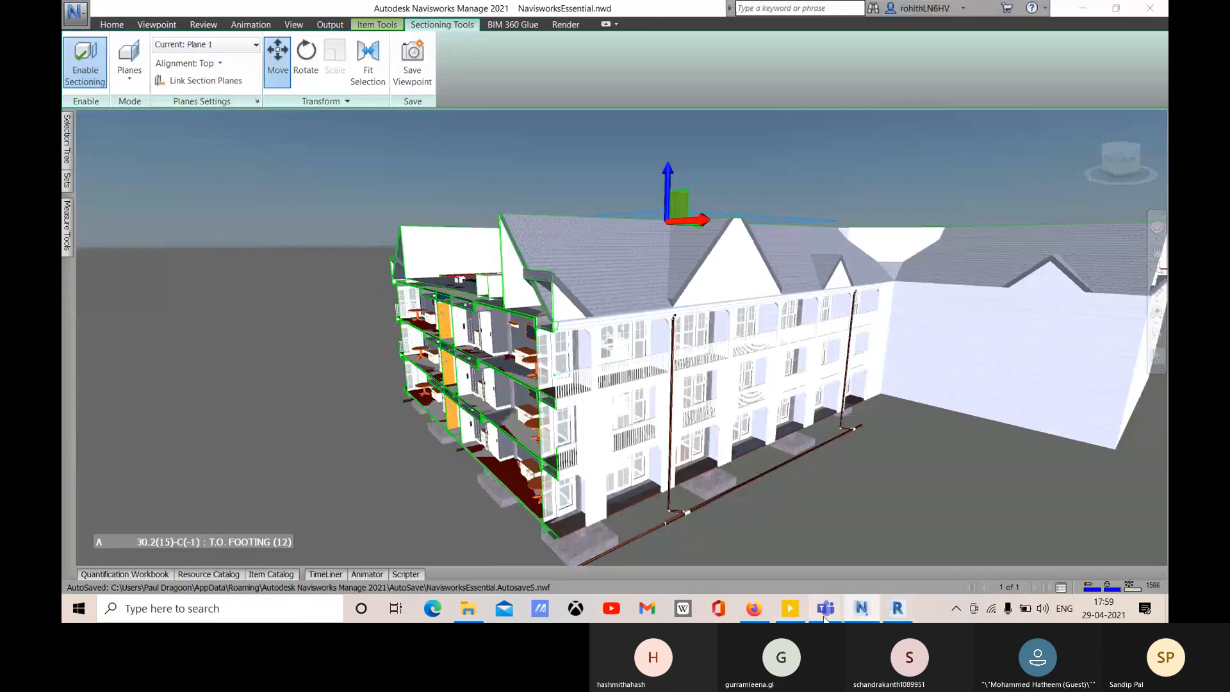
click(934, 526)
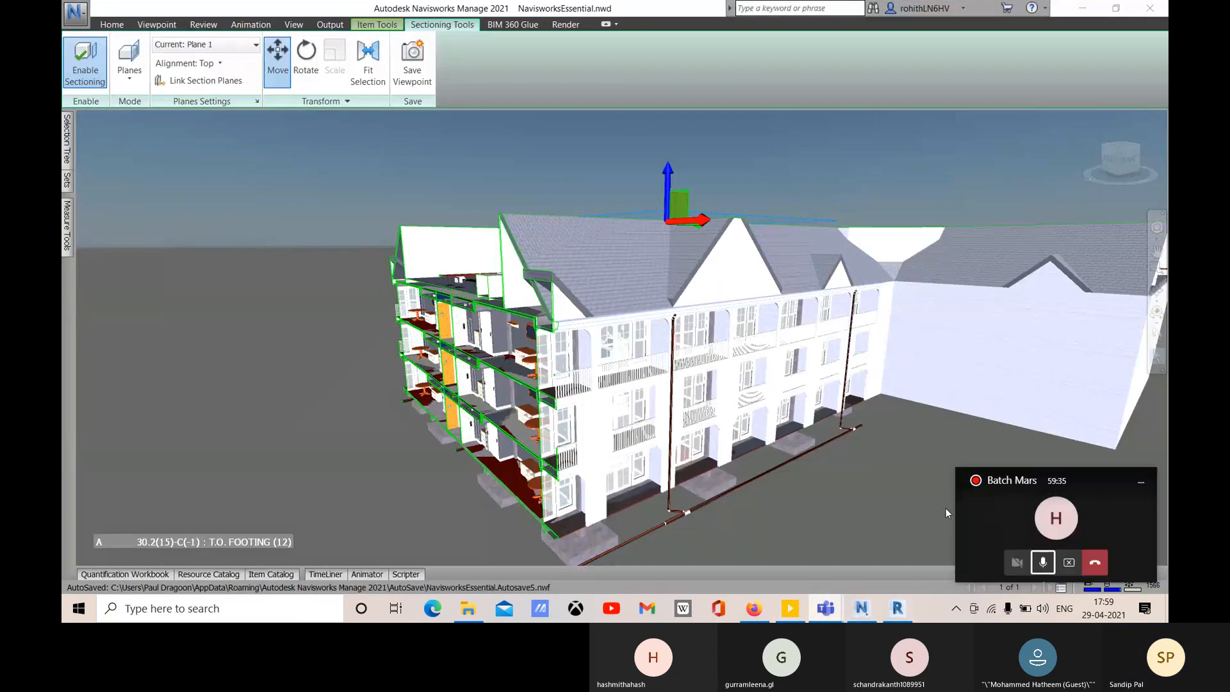
click(989, 521)
click(785, 80)
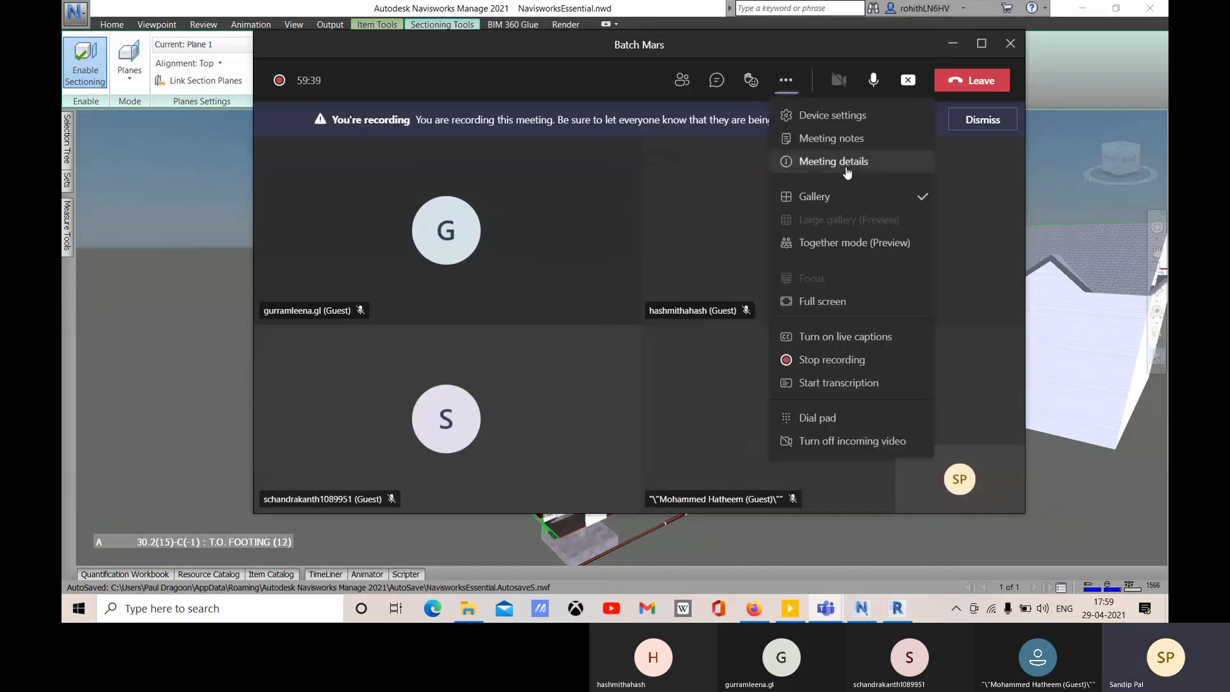